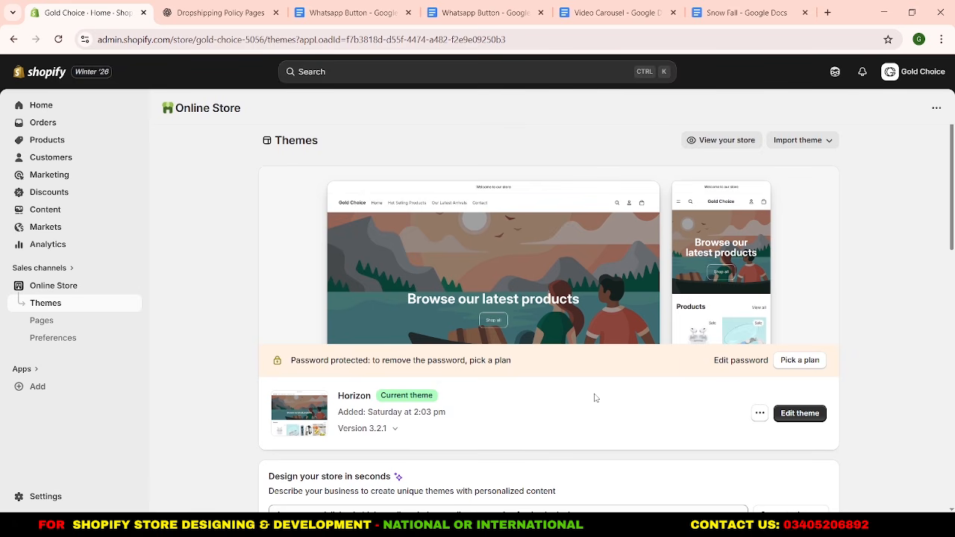
# Upload the theme file minimog-5.3.0.zip to the store's theme library.
pyautogui.click(798, 142)
pyautogui.click(800, 188)
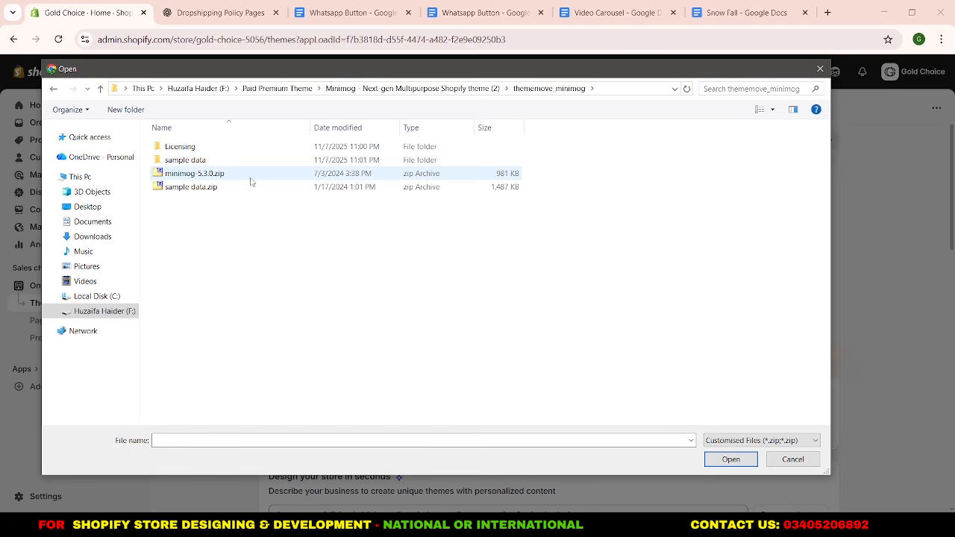
pyautogui.click(251, 181)
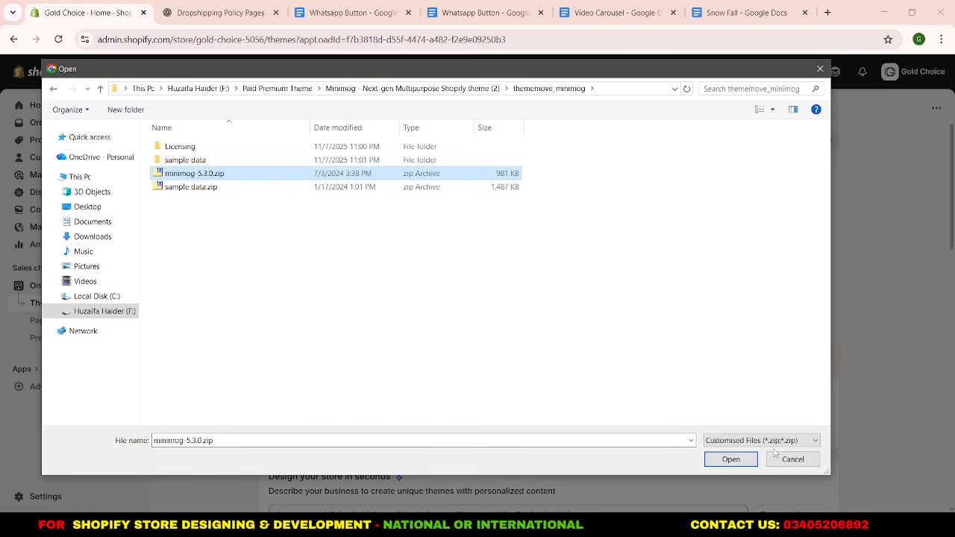
pyautogui.click(730, 459)
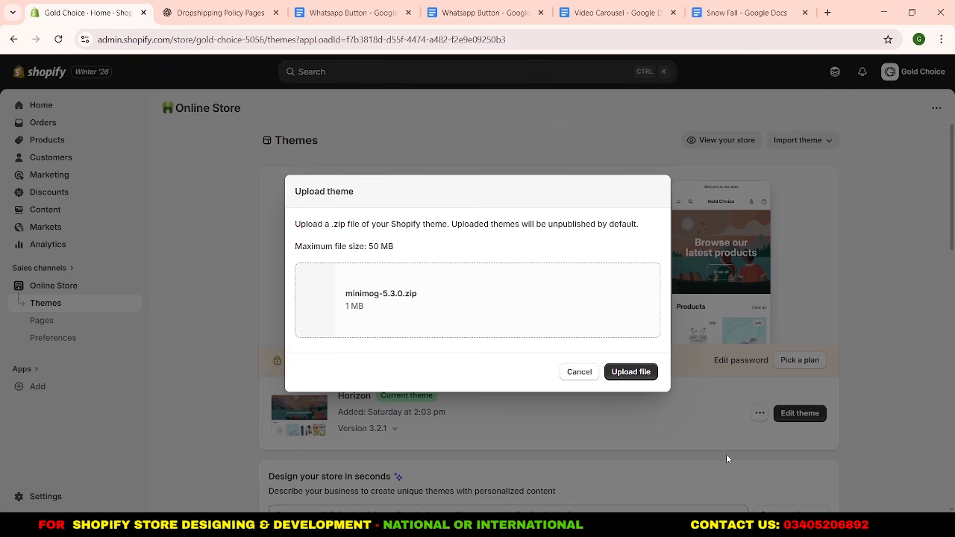
pyautogui.click(640, 377)
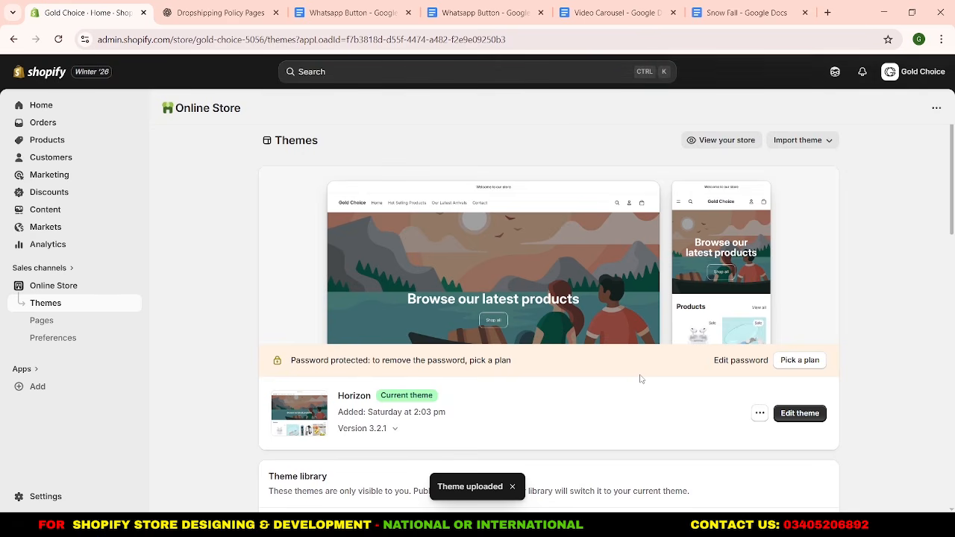
# Publish the uploaded minimog-5-3-0 theme as the store's current theme and open it for editing.
pyautogui.scroll(-3, 640, 380)
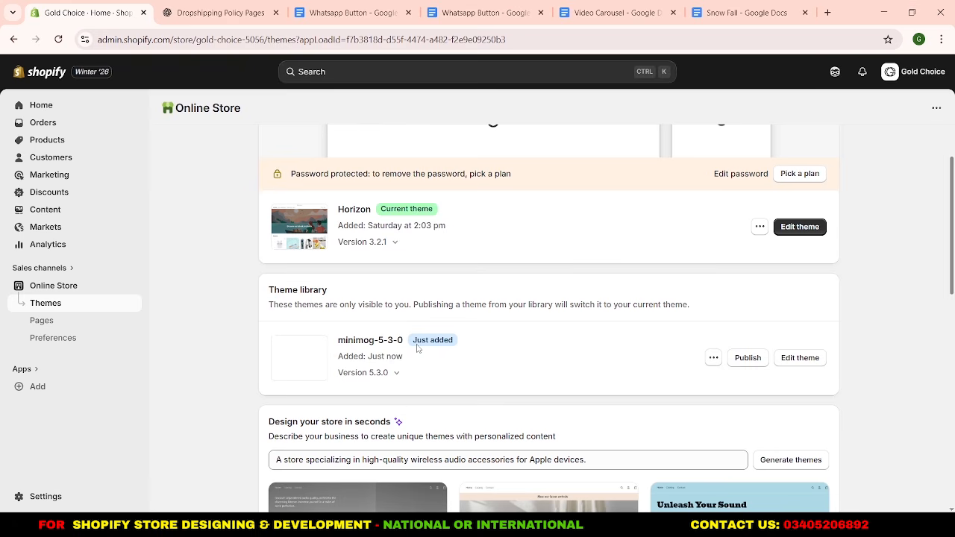
pyautogui.moveTo(415, 345); pyautogui.dragTo(451, 342)
pyautogui.click(445, 341)
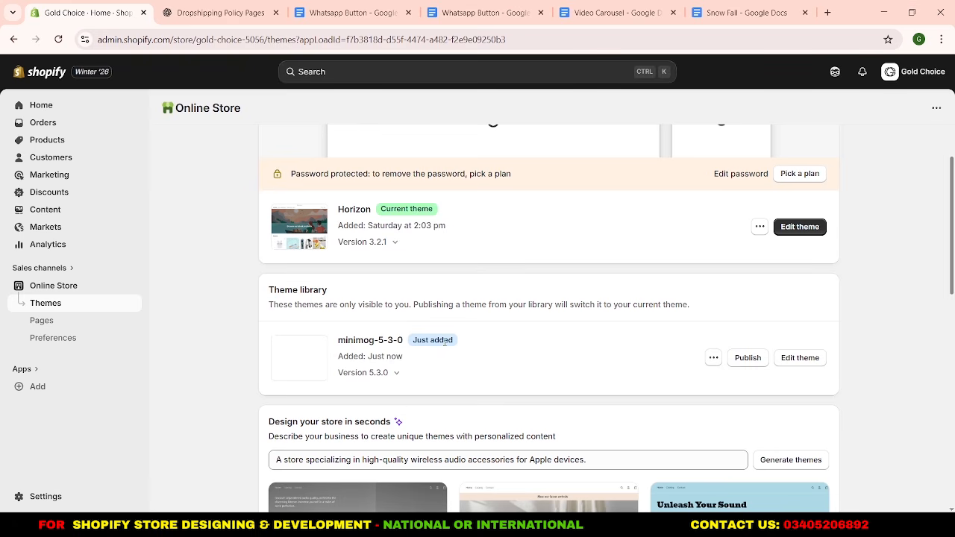
pyautogui.click(748, 359)
pyautogui.click(643, 391)
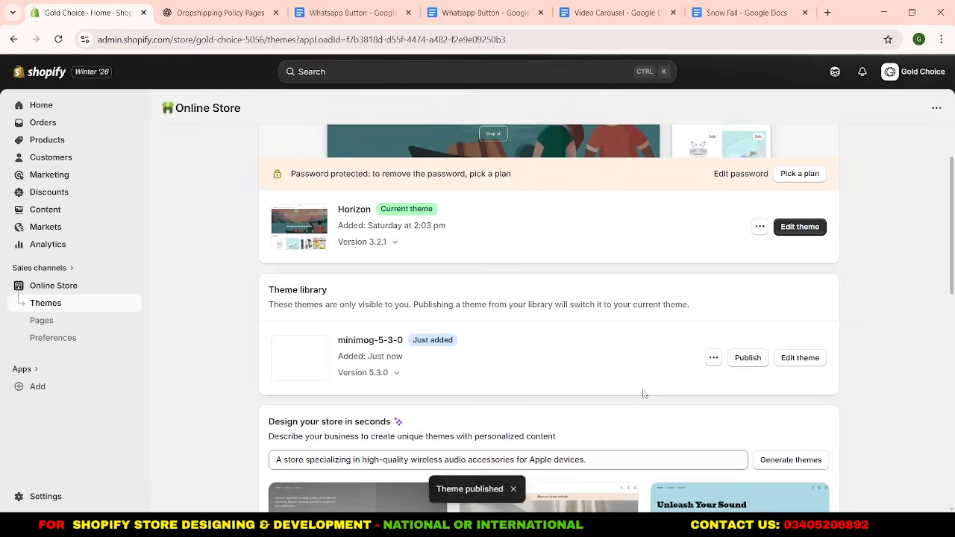
pyautogui.scroll(-2, 645, 394)
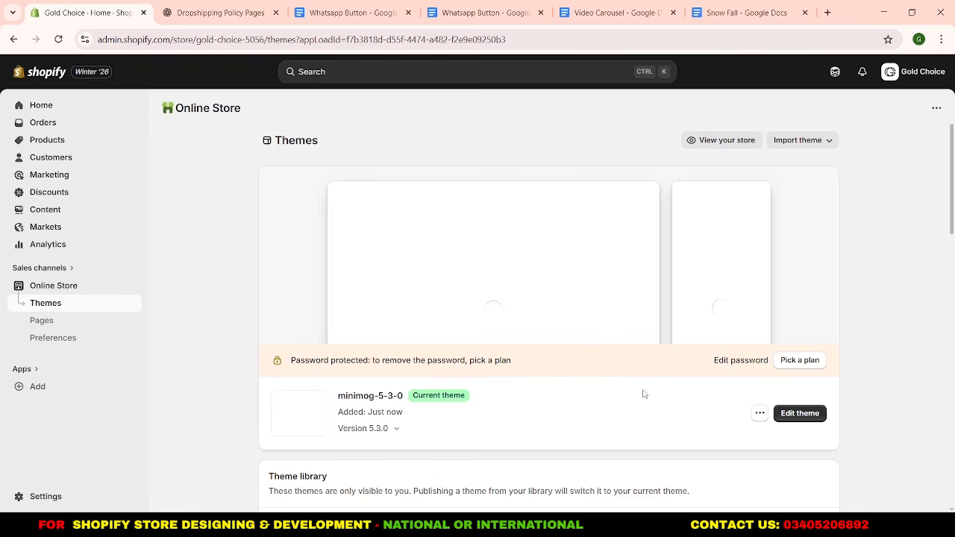
pyautogui.click(818, 418)
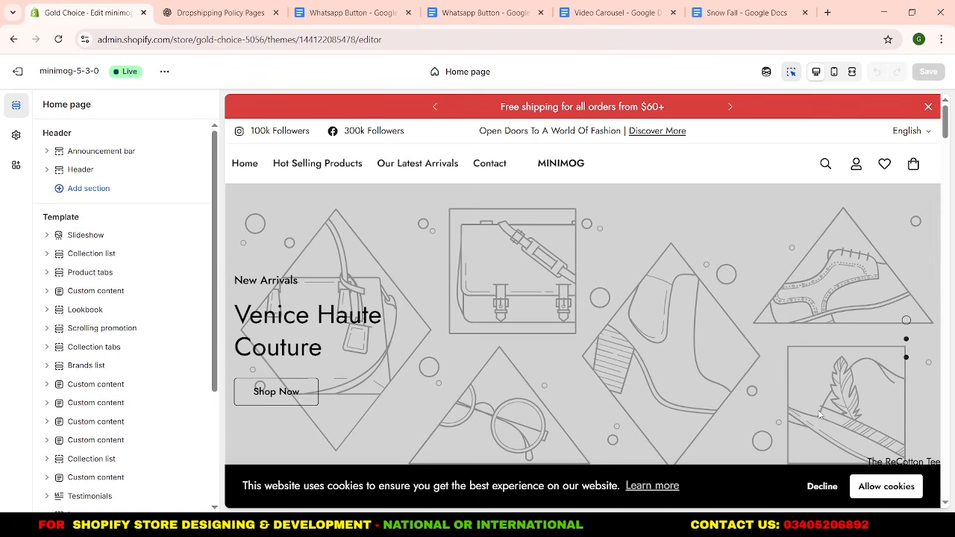
# Look through the home page preview from the slideshow down to the Instagram section and back up.
pyautogui.scroll(-15, 819, 415)
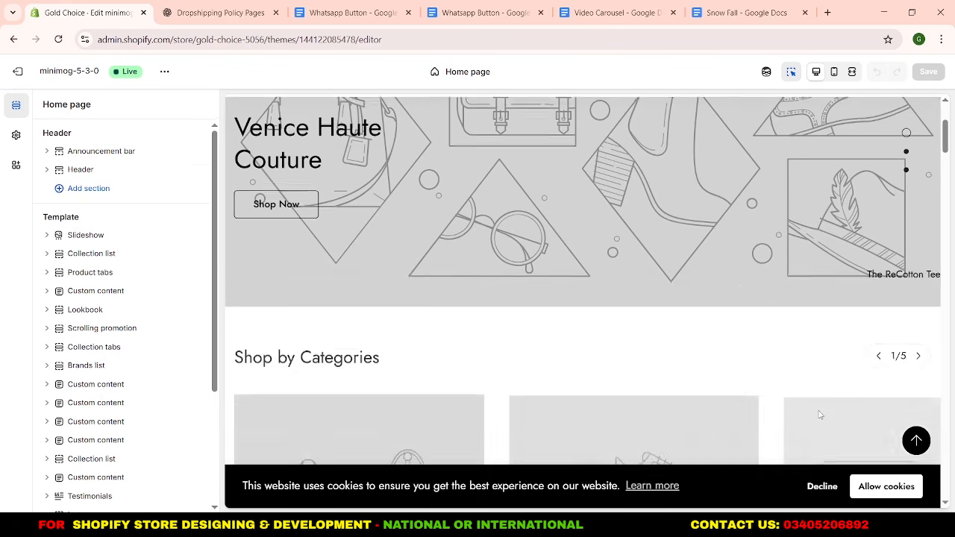
pyautogui.scroll(-12, 819, 415)
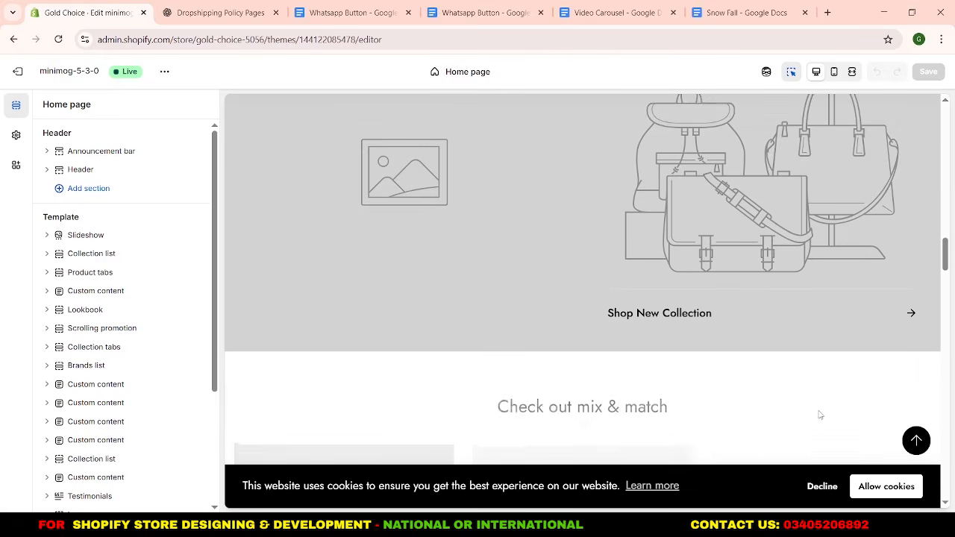
pyautogui.scroll(-12, 820, 415)
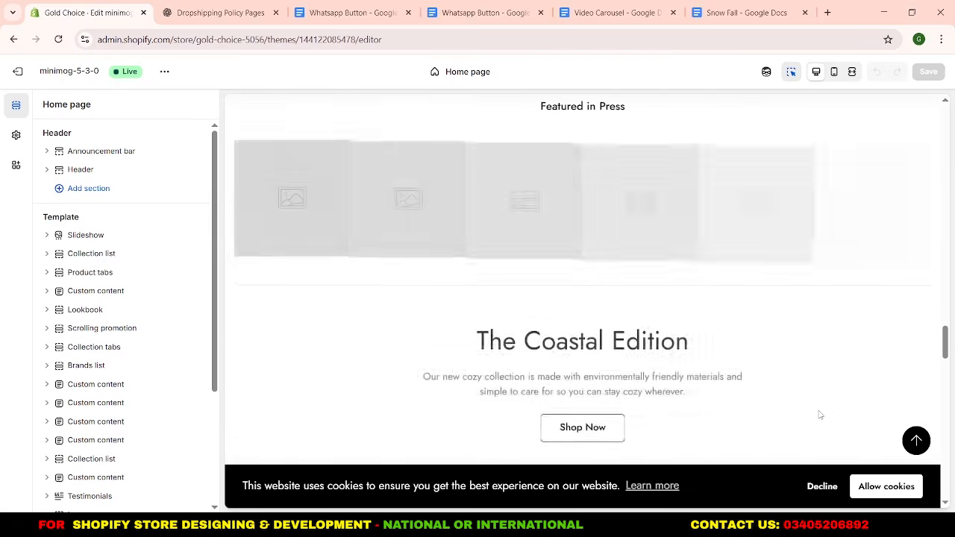
pyautogui.scroll(-7, 819, 415)
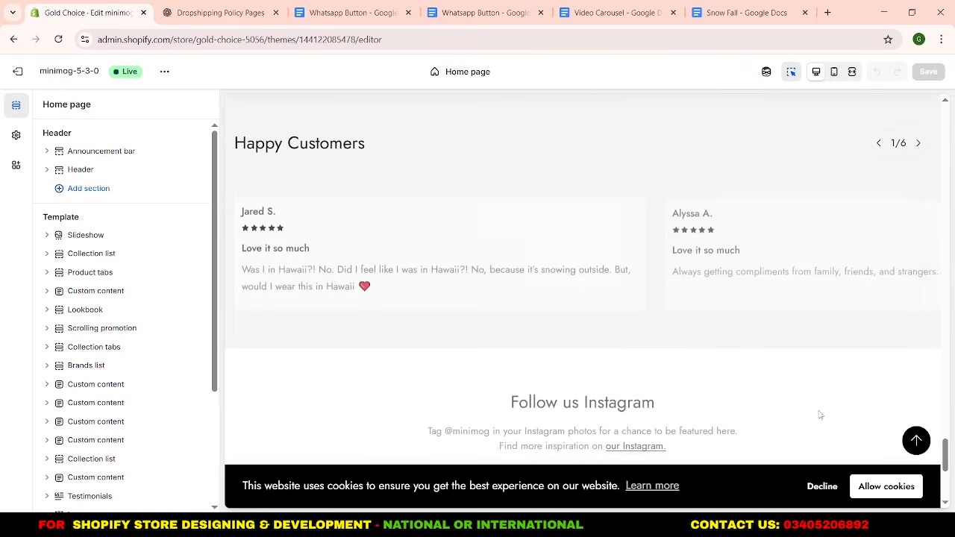
pyautogui.scroll(10, 820, 415)
pyautogui.scroll(12, 818, 415)
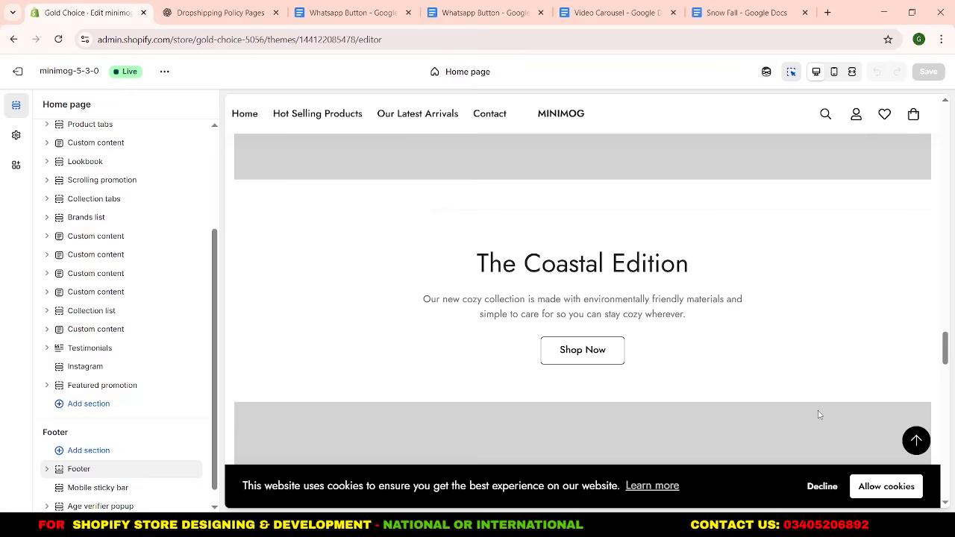
pyautogui.scroll(10, 819, 415)
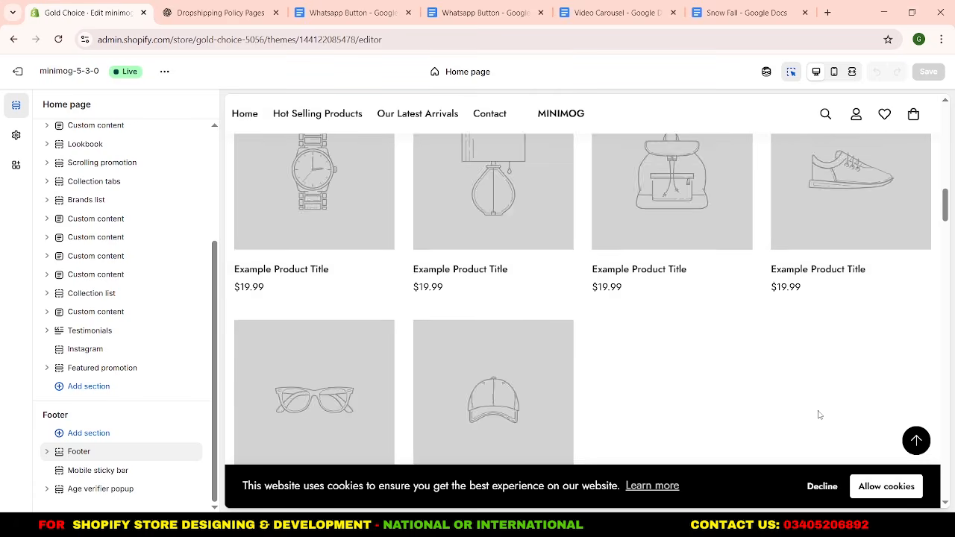
pyautogui.scroll(5, 443, 270)
pyautogui.scroll(5, 443, 270)
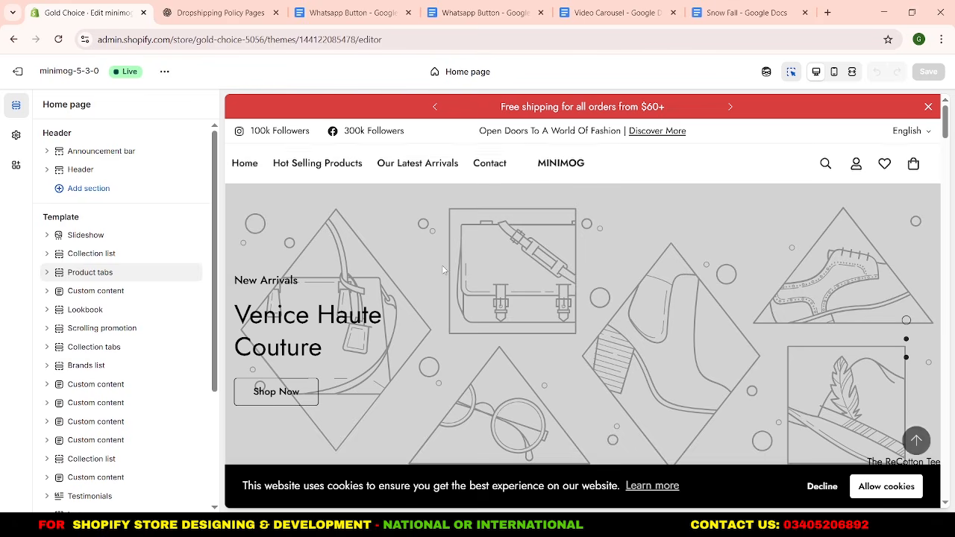
# Turn off Show cookie consent and Design mode for cookie consent in the theme's GDPR settings.
pyautogui.click(16, 137)
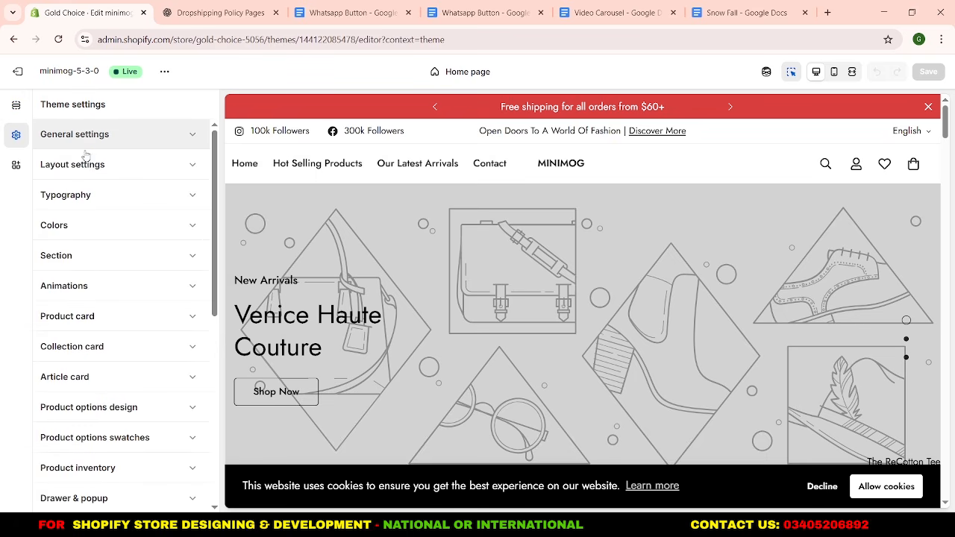
pyautogui.scroll(-4, 92, 196)
pyautogui.scroll(-2, 94, 212)
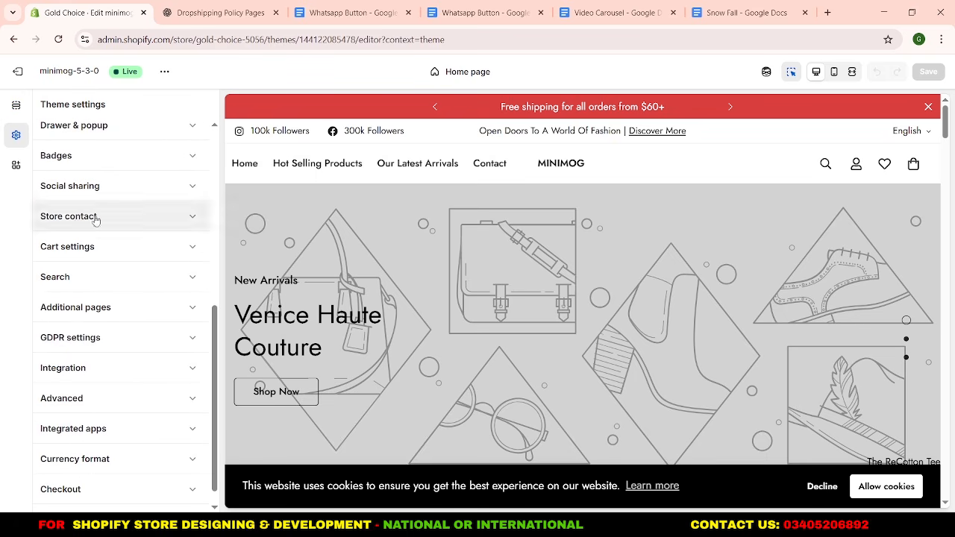
pyautogui.click(151, 349)
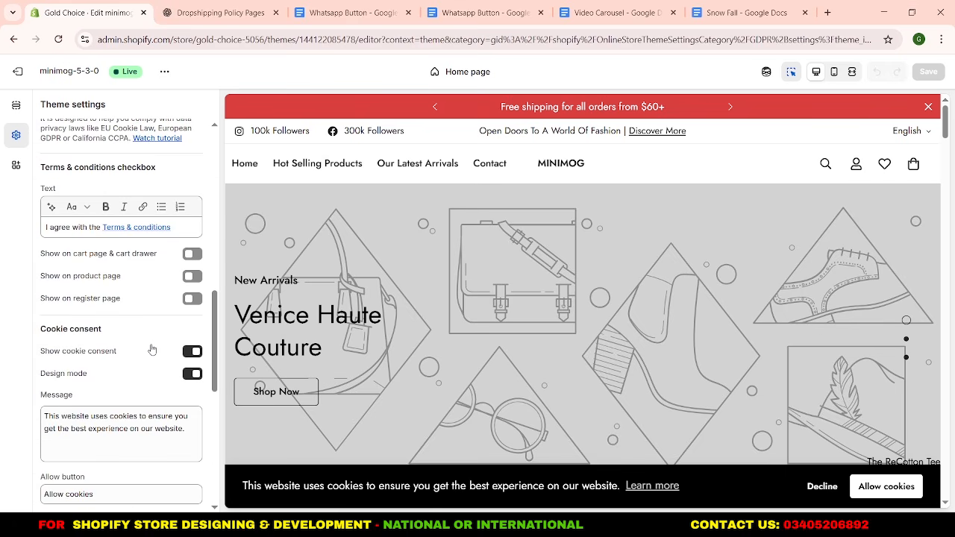
pyautogui.click(192, 353)
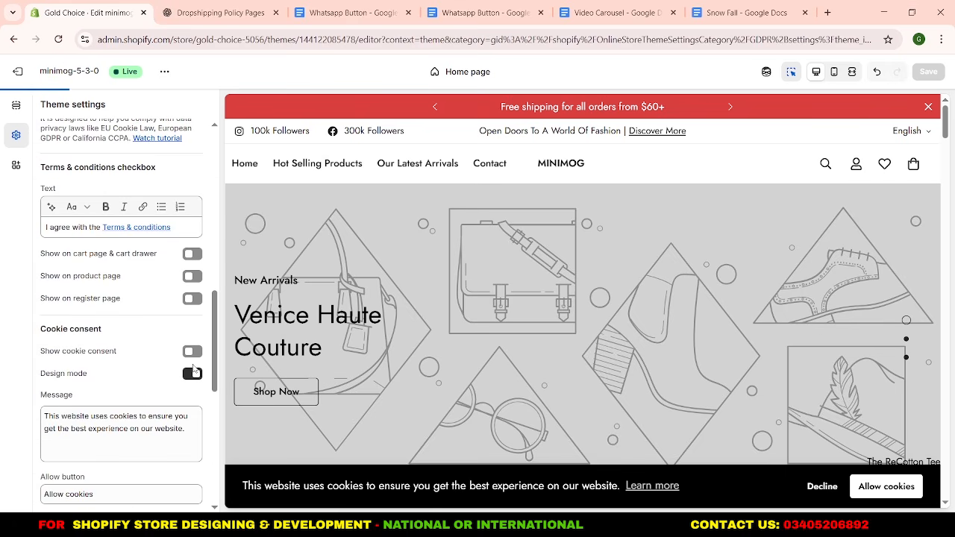
pyautogui.click(192, 374)
# Hide the Top Bar block of the Header section and save the theme.
pyautogui.scroll(5, 135, 365)
pyautogui.scroll(4, 135, 365)
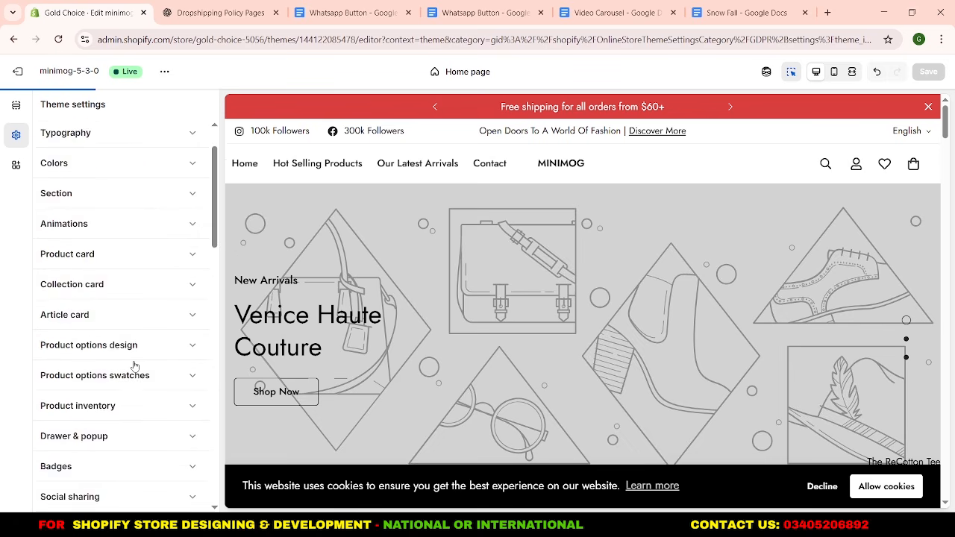
pyautogui.click(16, 112)
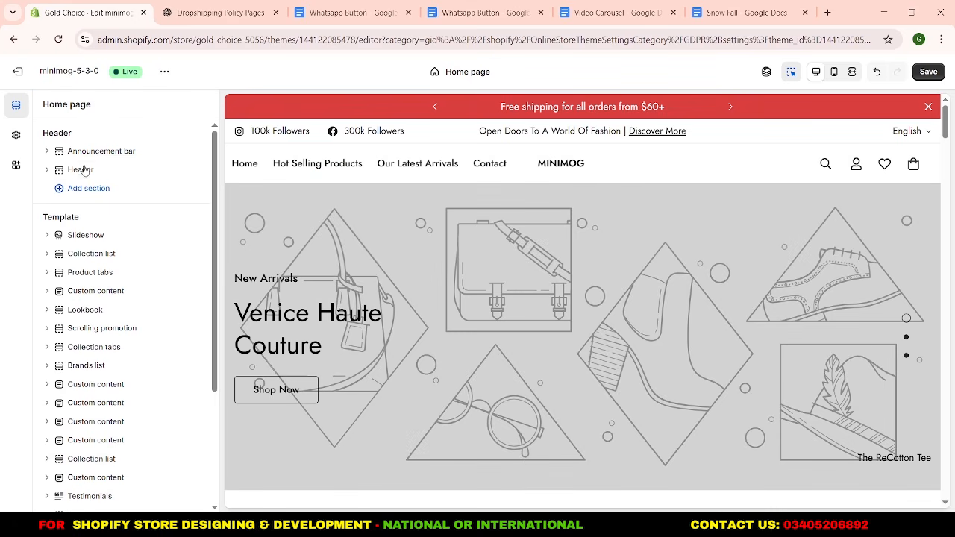
pyautogui.click(45, 172)
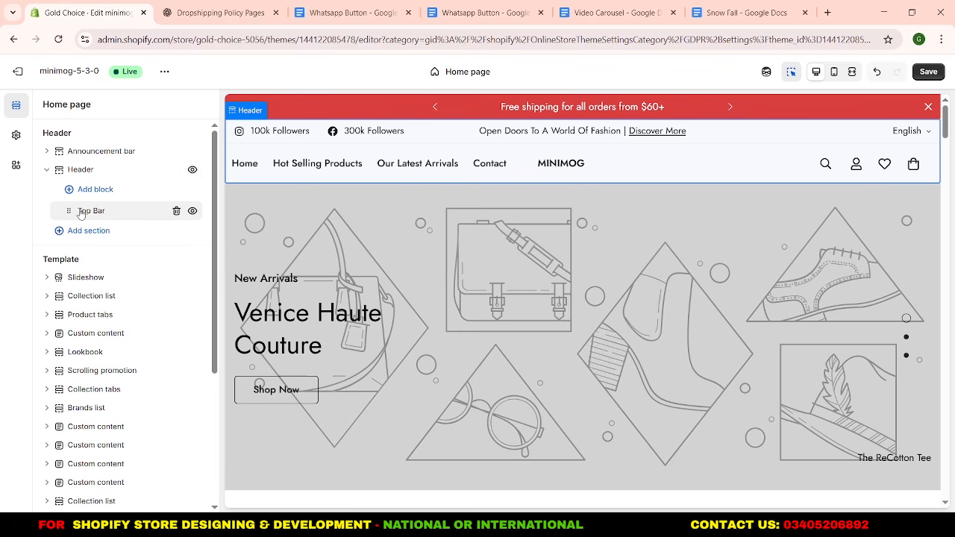
pyautogui.click(193, 212)
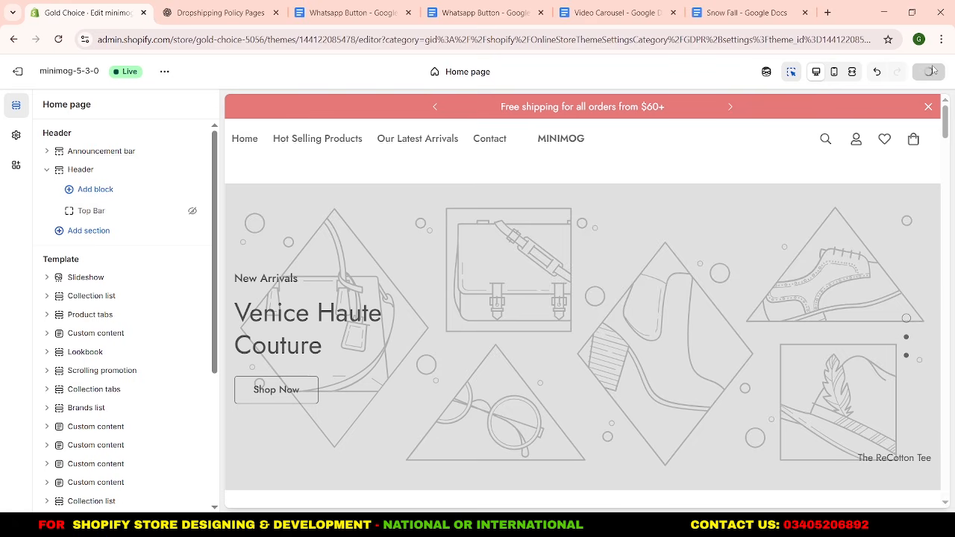
pyautogui.click(929, 72)
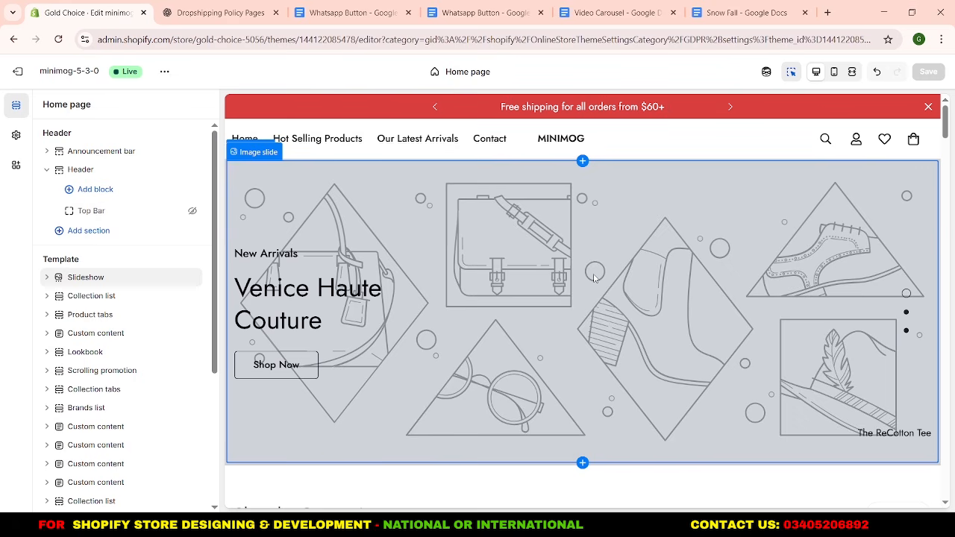
# Replace the Announcement bar section with a Scrolling promotion section above the Header.
pyautogui.click(176, 153)
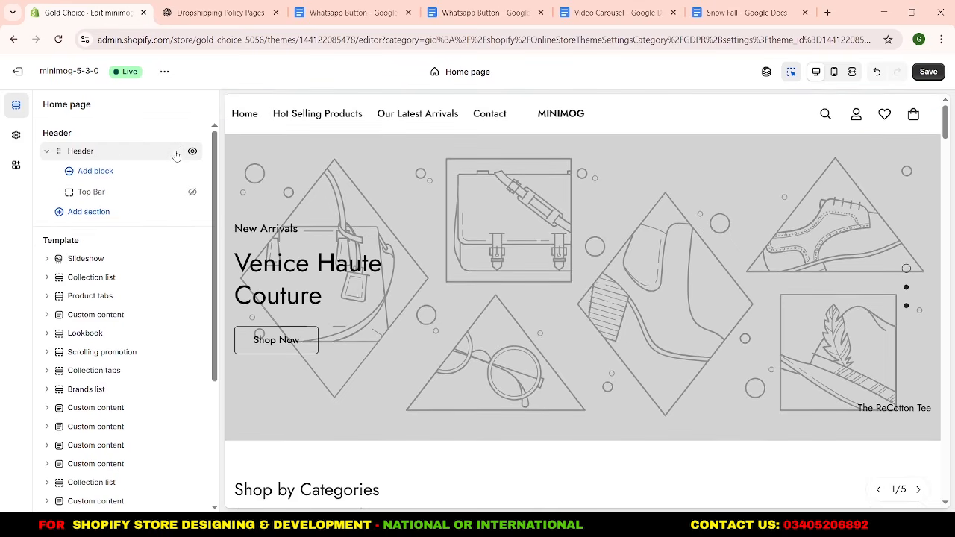
pyautogui.moveTo(122, 143)
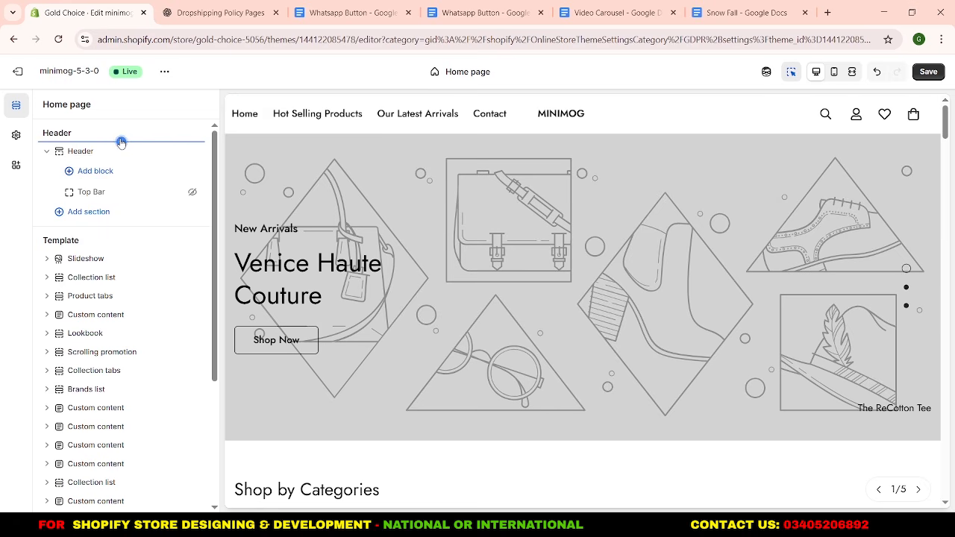
pyautogui.click(121, 142)
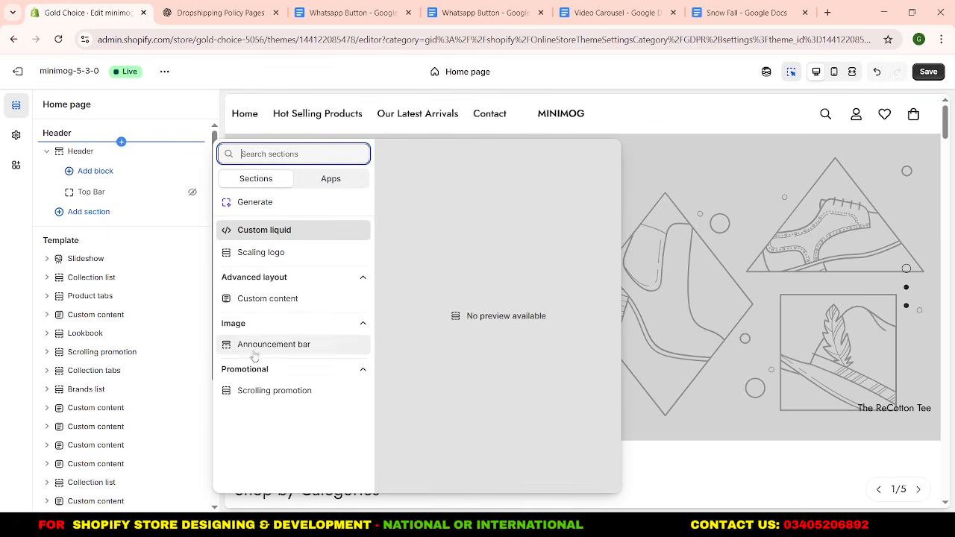
pyautogui.click(276, 391)
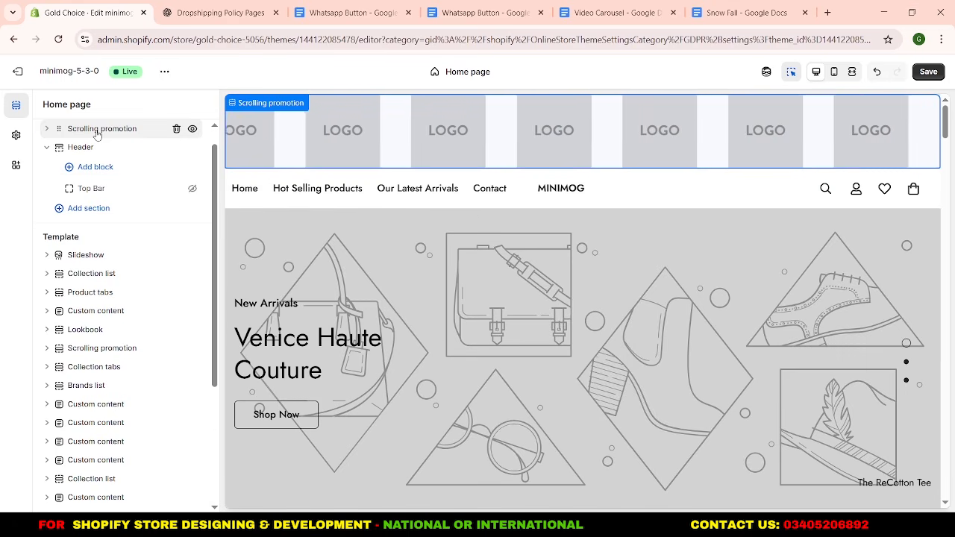
# Delete all four Image blocks from the Scrolling promotion section above the Header.
pyautogui.click(48, 129)
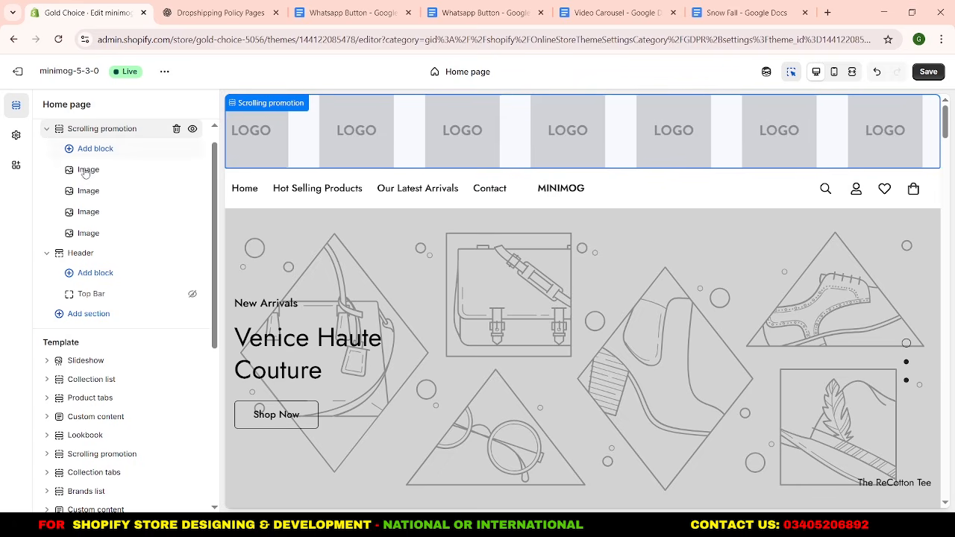
pyautogui.click(176, 171)
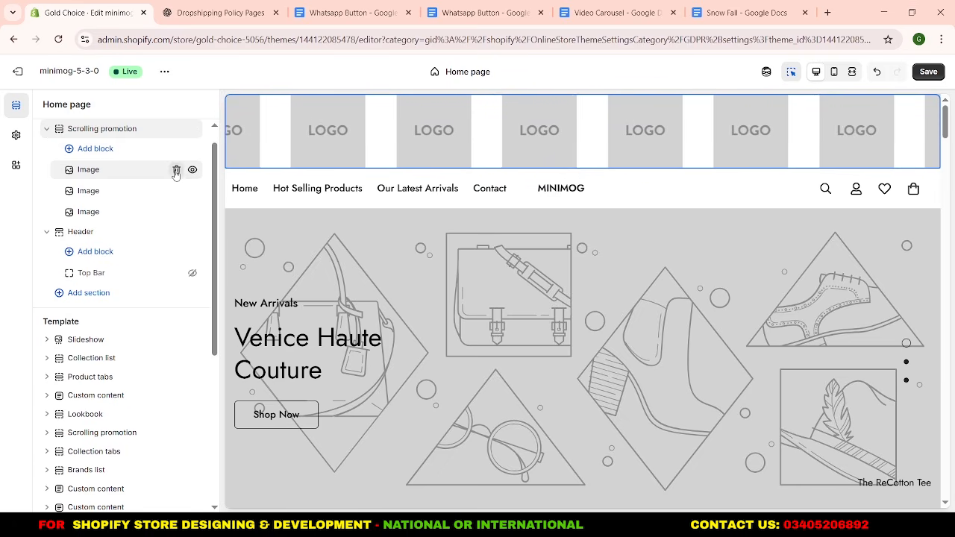
pyautogui.click(176, 171)
pyautogui.click(177, 171)
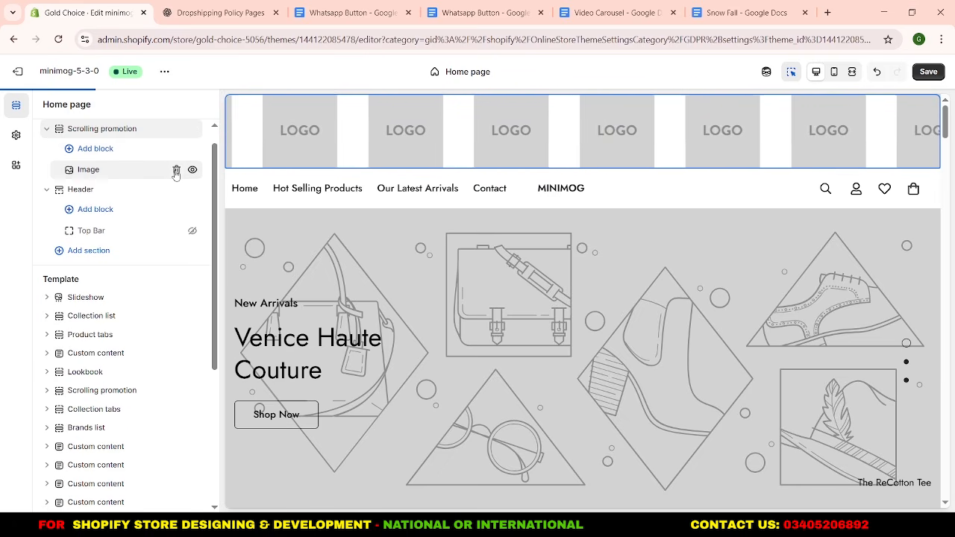
pyautogui.click(177, 171)
# Add an Announcement block to the Scrolling promotion section above the Header and duplicate it to get three announcements.
pyautogui.click(174, 152)
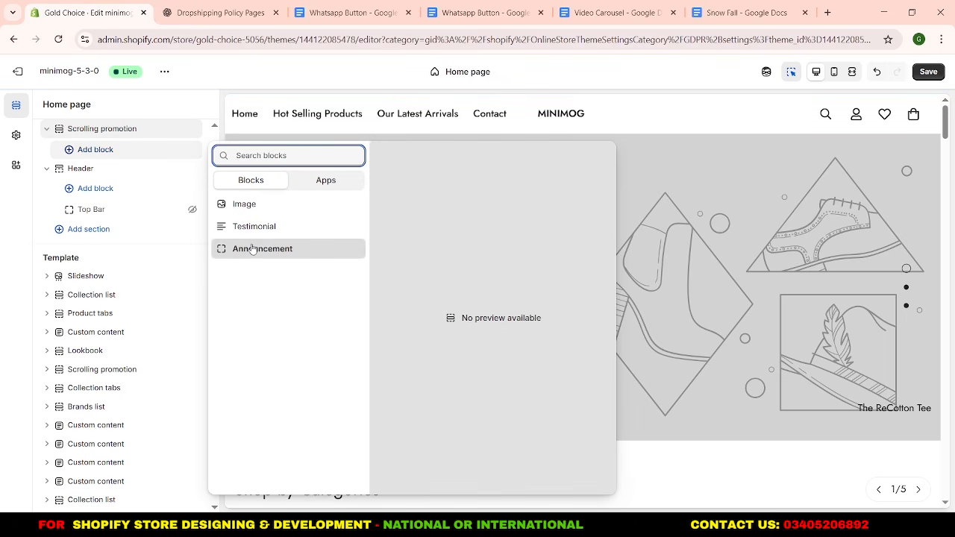
pyautogui.click(252, 249)
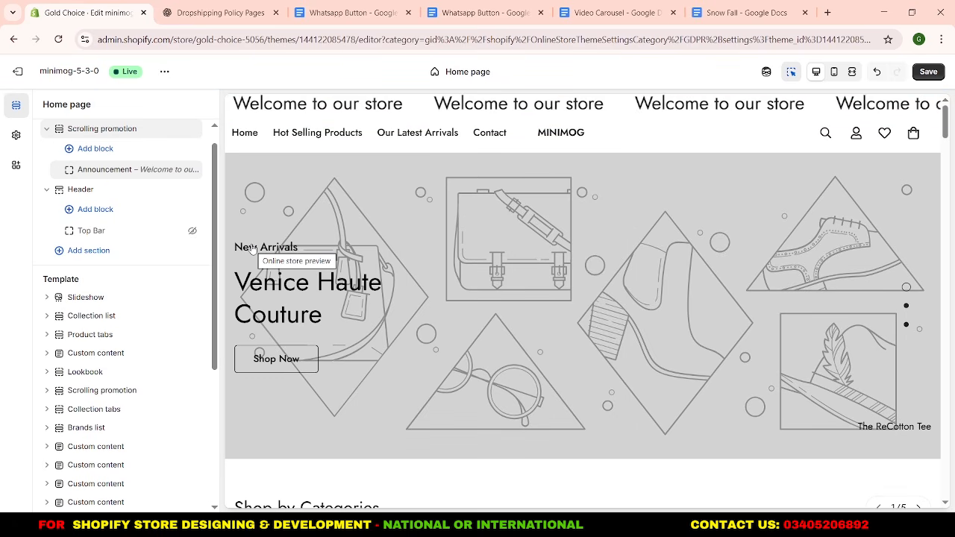
pyautogui.rightClick(133, 176)
pyautogui.click(167, 234)
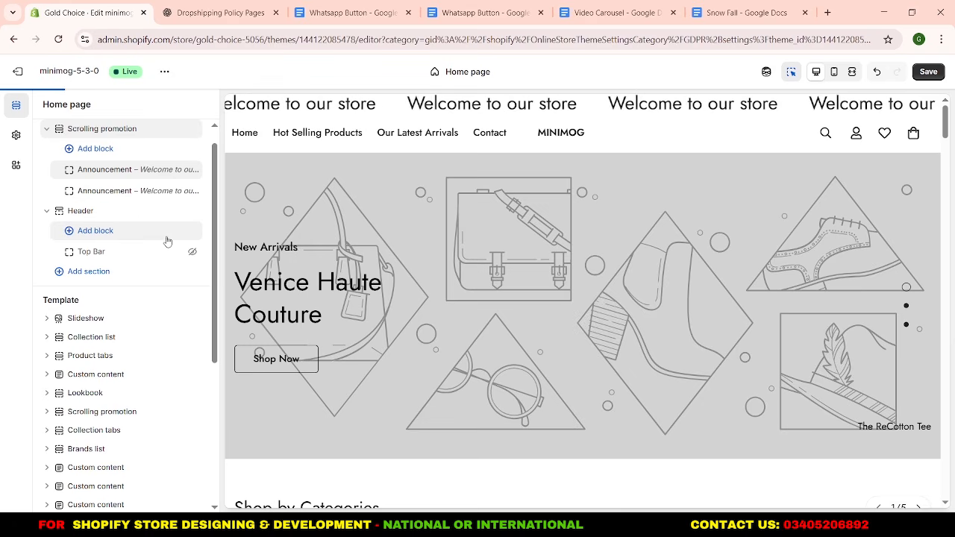
pyautogui.rightClick(127, 193)
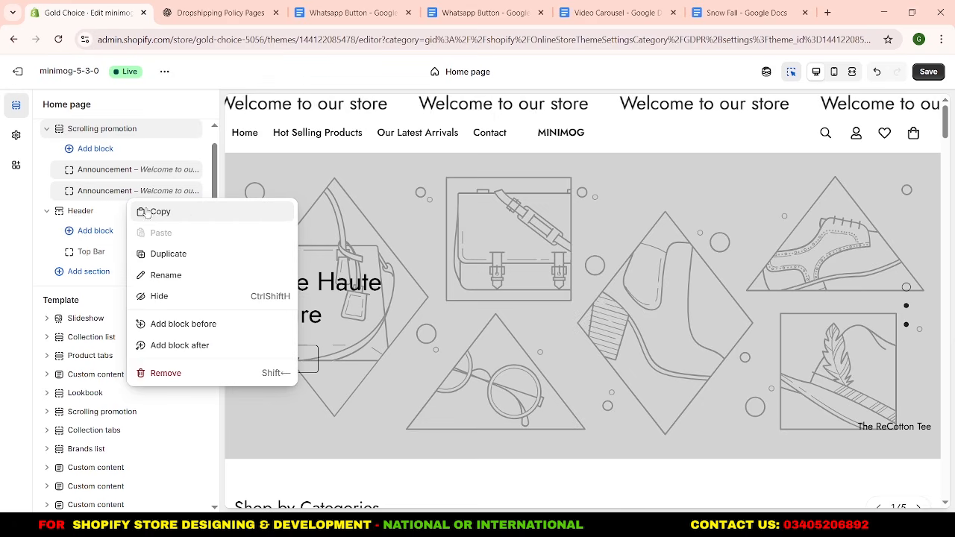
pyautogui.click(173, 254)
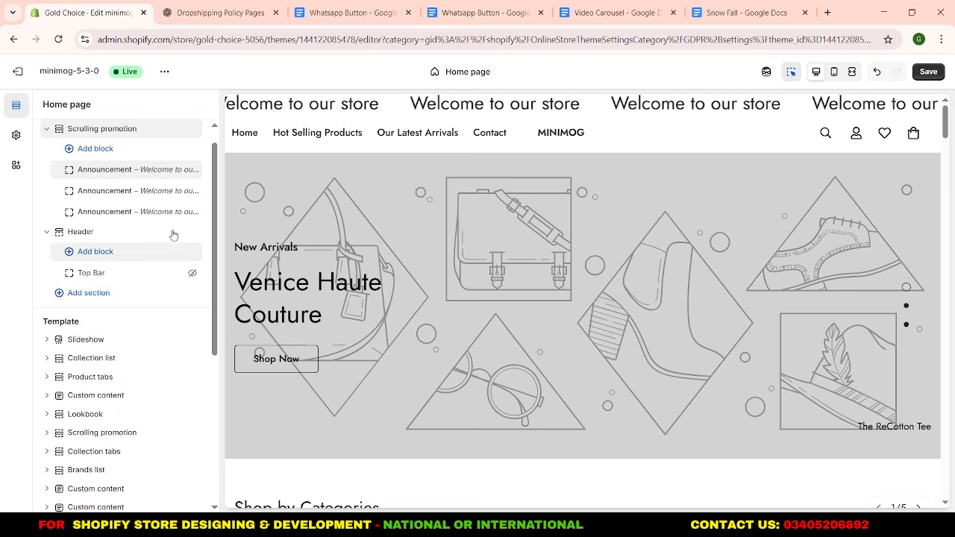
# Set the speed of the Scrolling promotion section above the Header to 20 s and its color scheme to Scheme 2.
pyautogui.click(137, 133)
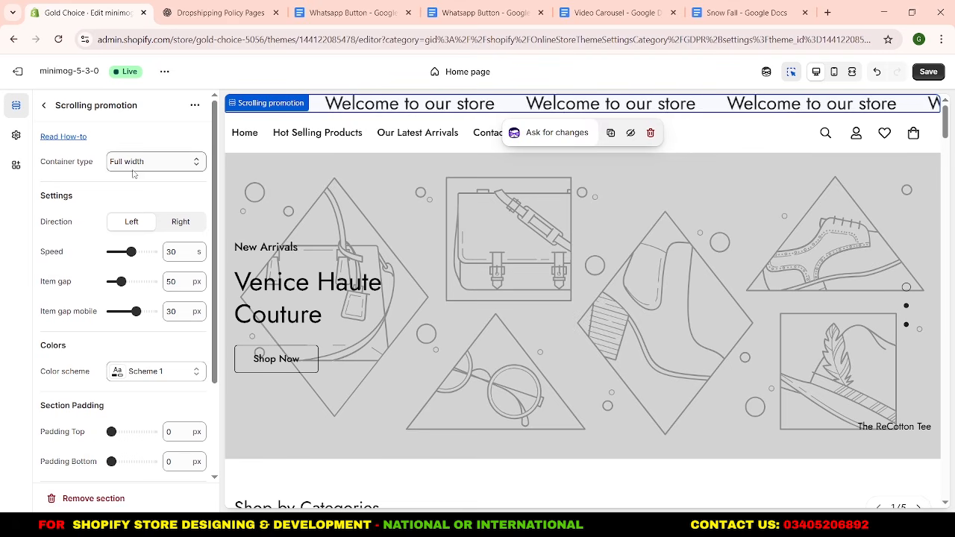
pyautogui.scroll(-1, 121, 185)
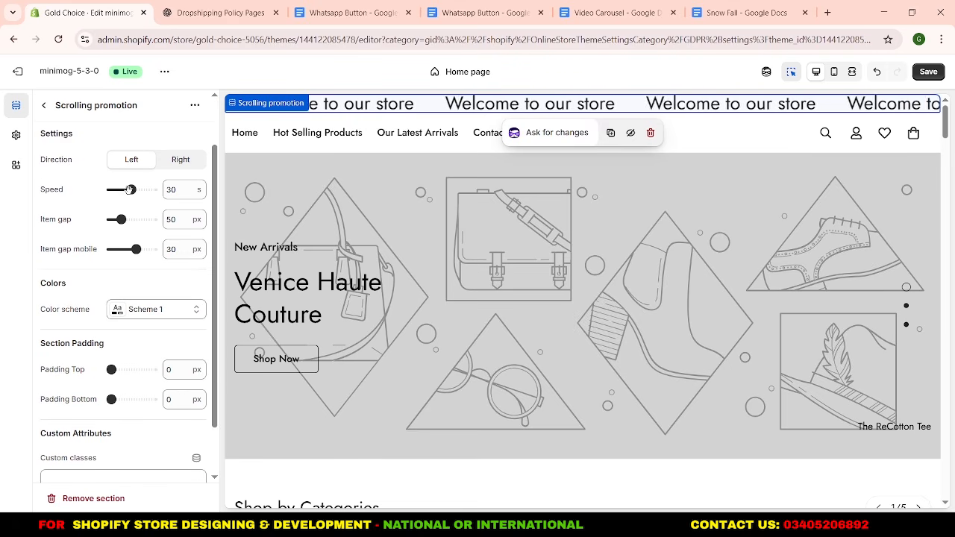
pyautogui.doubleClick(179, 190)
pyautogui.write('2')
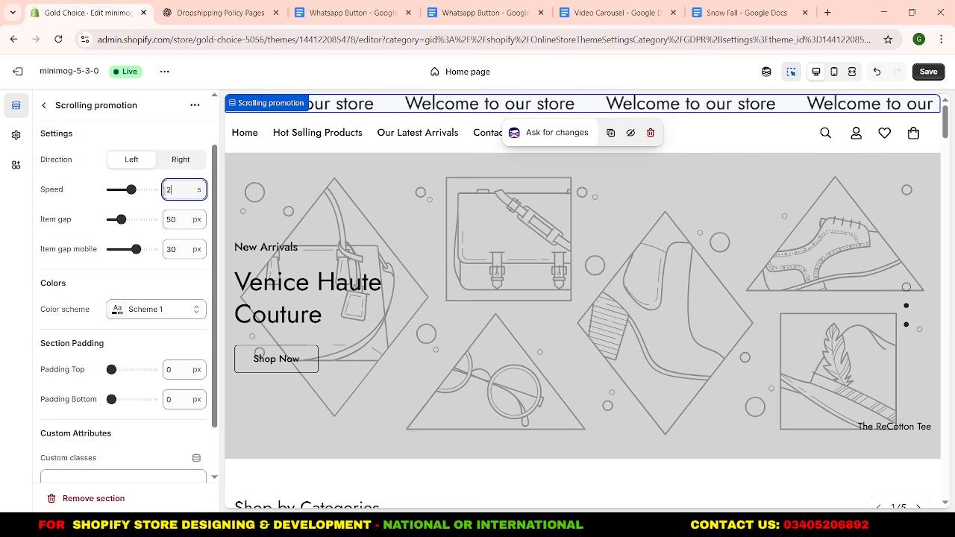
pyautogui.write('0')
pyautogui.click(88, 210)
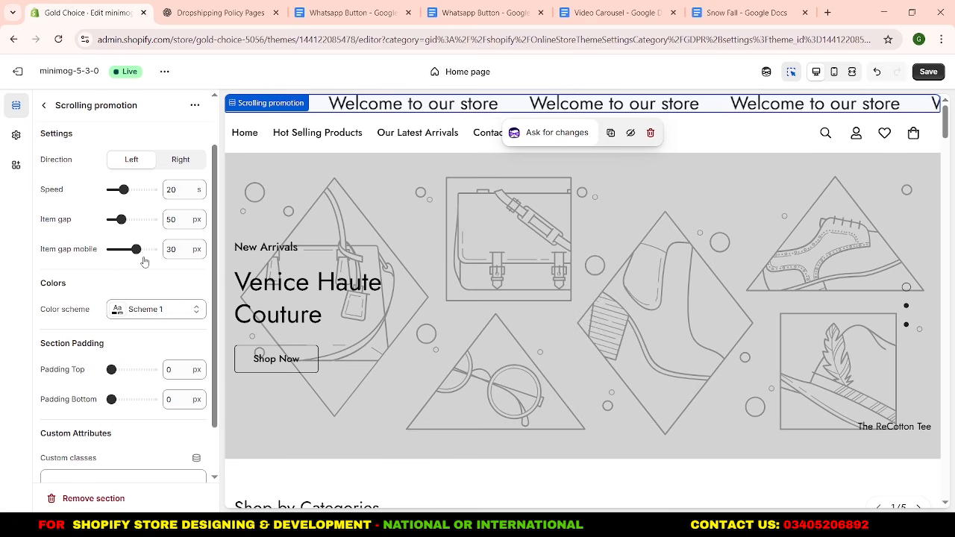
pyautogui.scroll(-1, 144, 262)
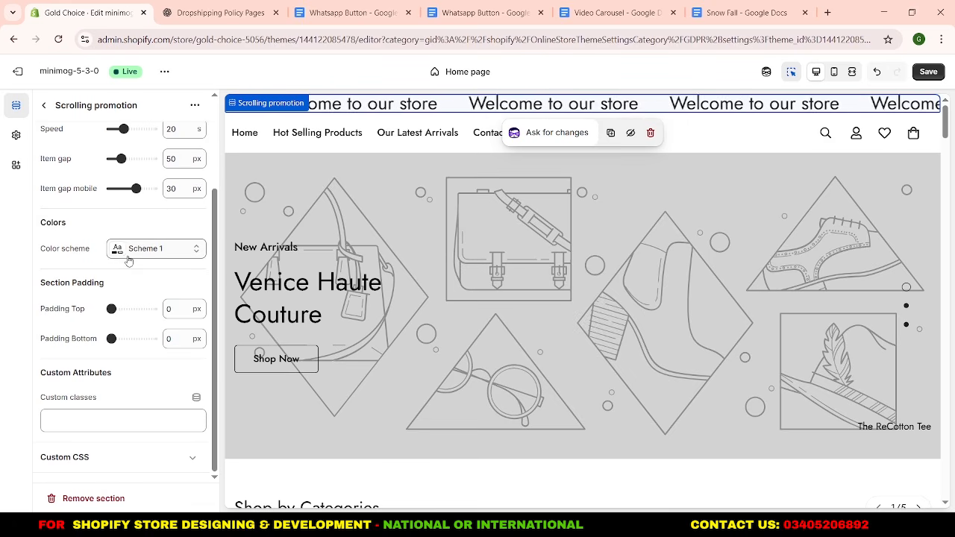
pyautogui.click(136, 254)
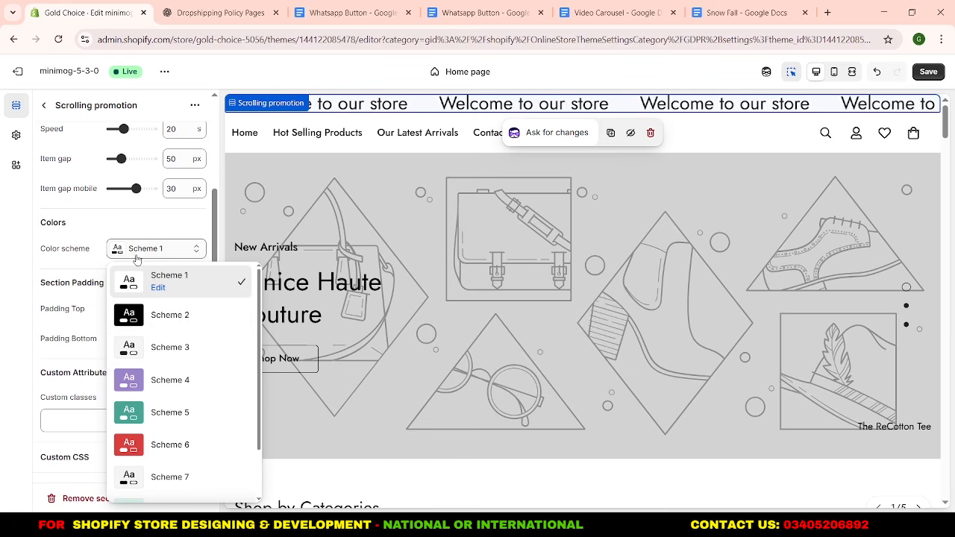
pyautogui.click(158, 316)
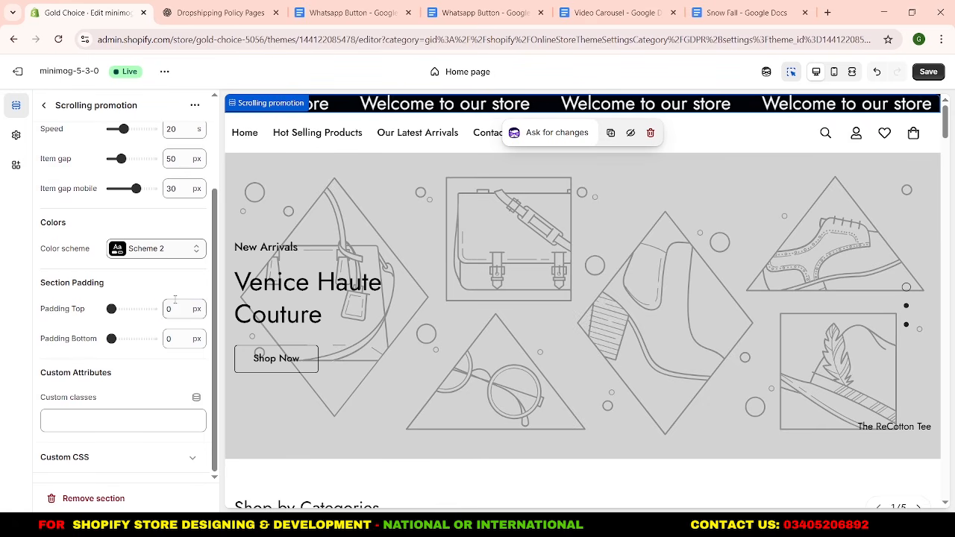
# Set both the top and bottom padding of the Scrolling promotion section to 14 px.
pyautogui.doubleClick(166, 309)
pyautogui.write('14')
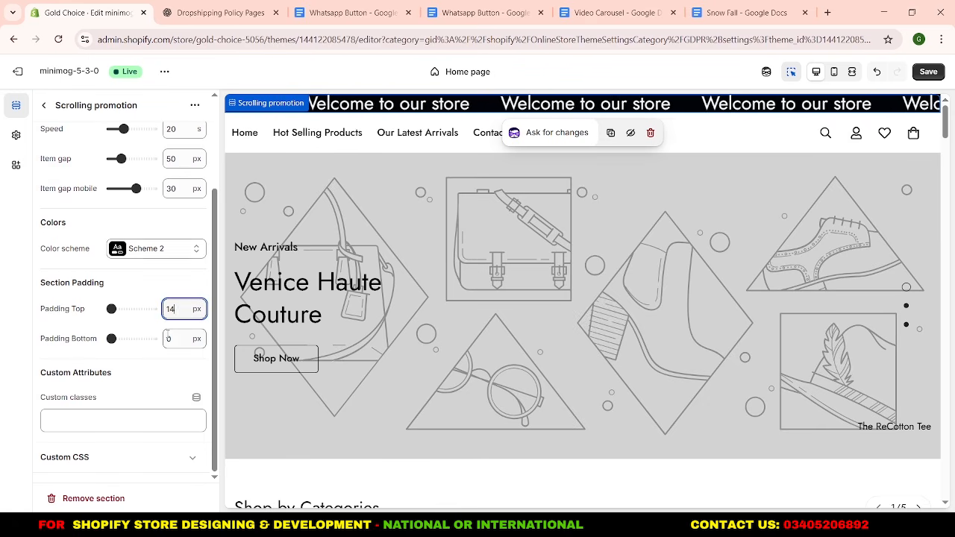
pyautogui.doubleClick(170, 338)
pyautogui.write('1')
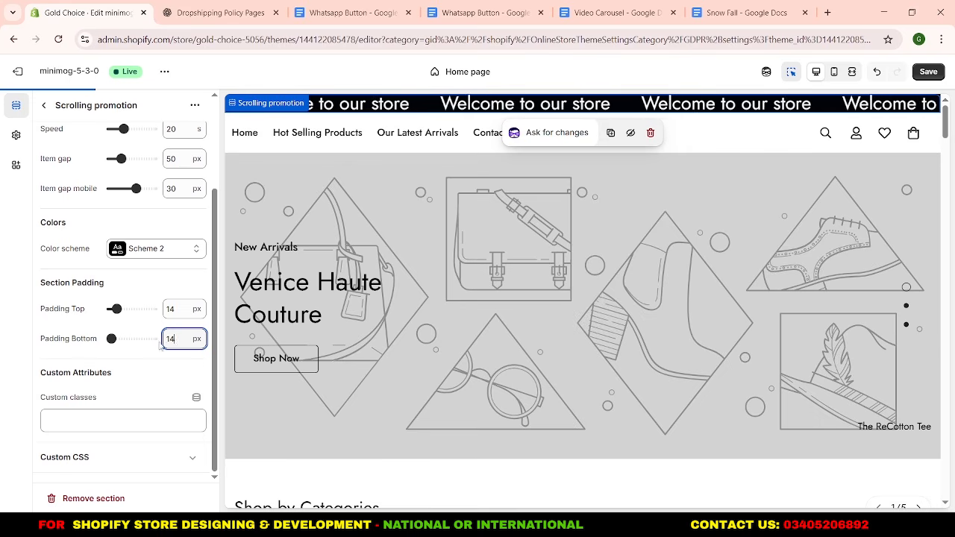
pyautogui.write('4')
pyautogui.click(139, 374)
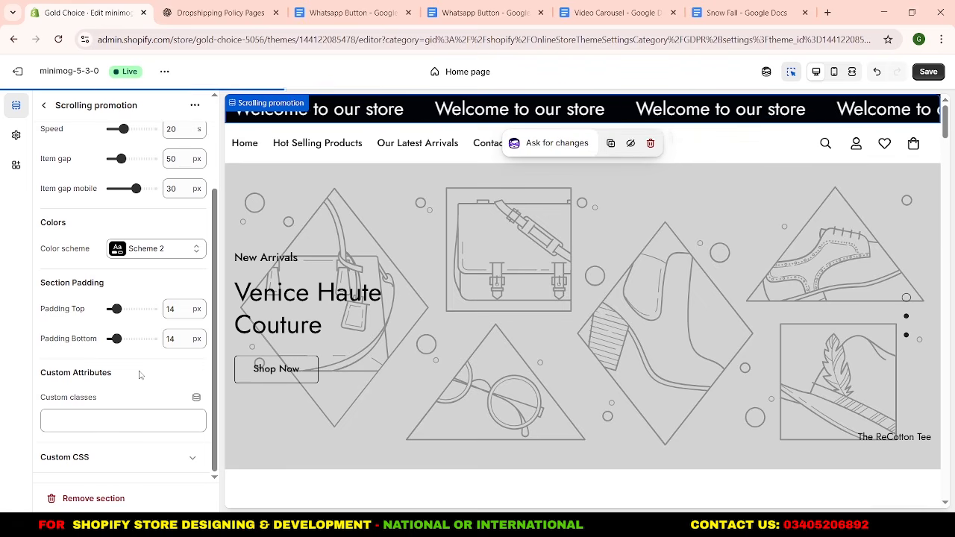
# Change the first Announcement block's text to "Welcome to Gold Choice!" and set its text size to 22.
pyautogui.click(45, 106)
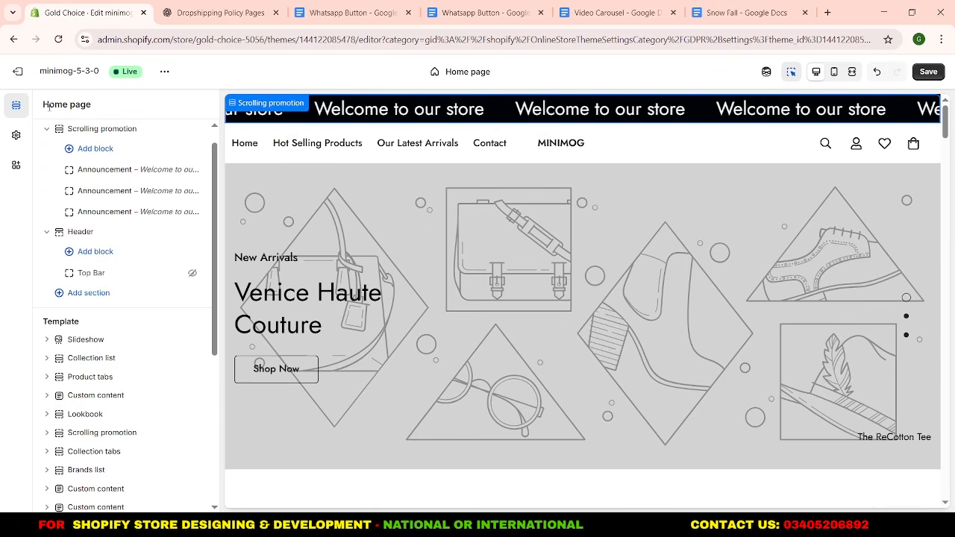
pyautogui.click(116, 170)
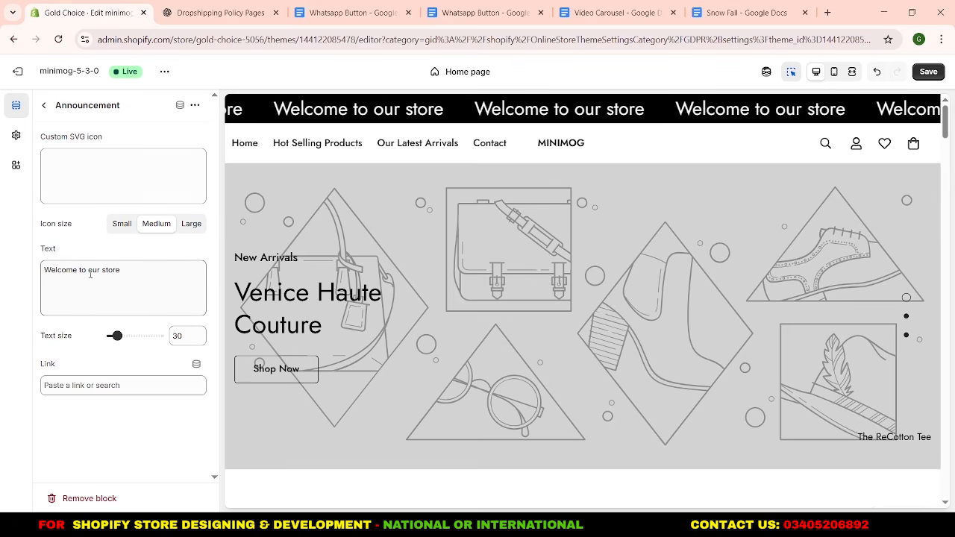
pyautogui.moveTo(87, 271); pyautogui.dragTo(129, 269)
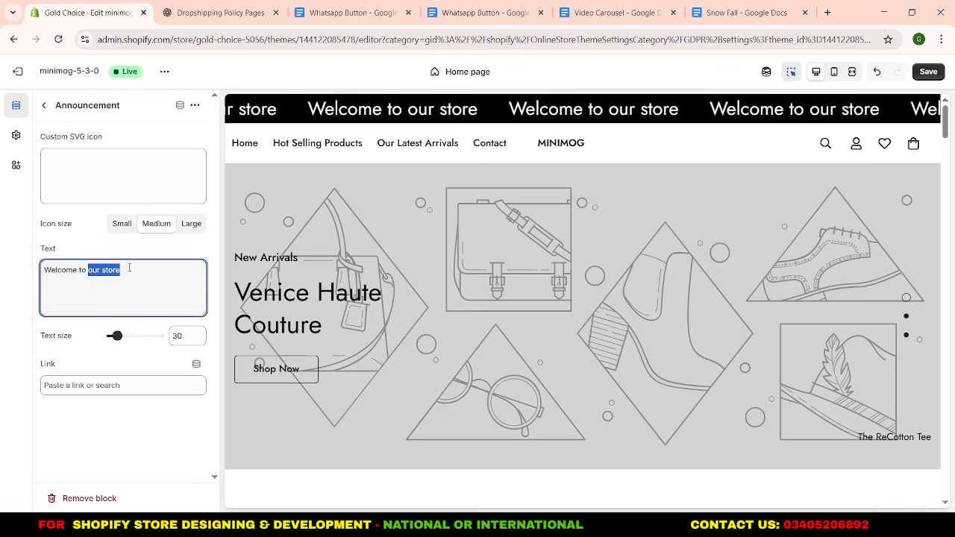
pyautogui.write('Gold ')
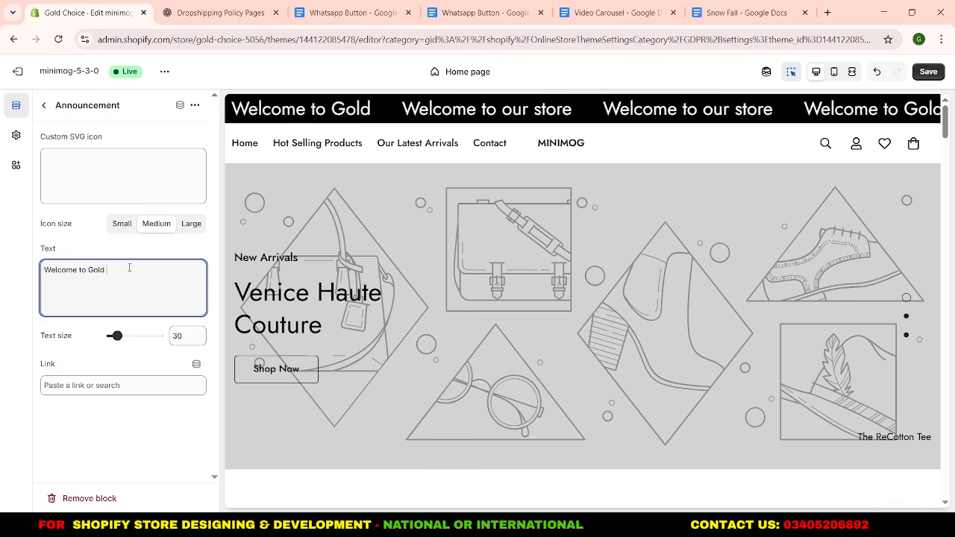
pyautogui.write('Choice!')
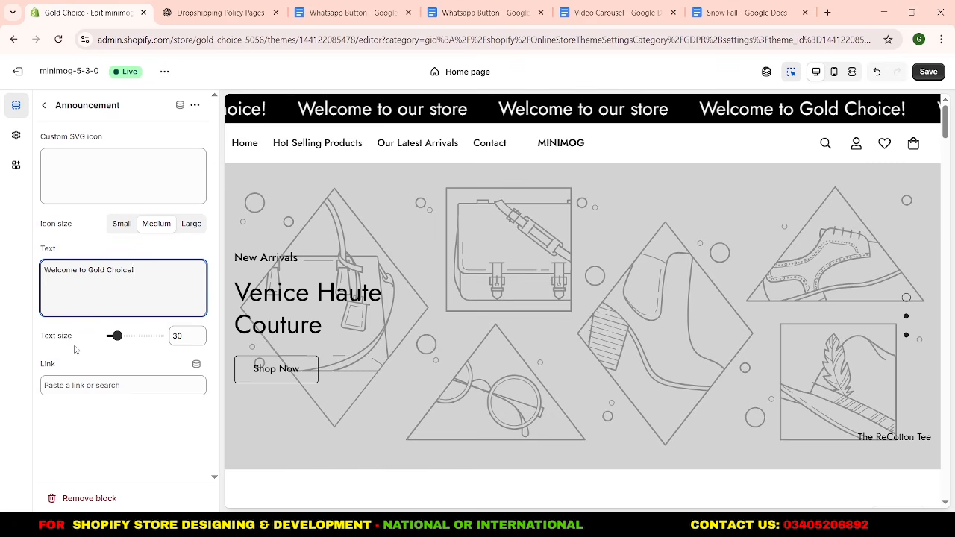
pyautogui.doubleClick(180, 336)
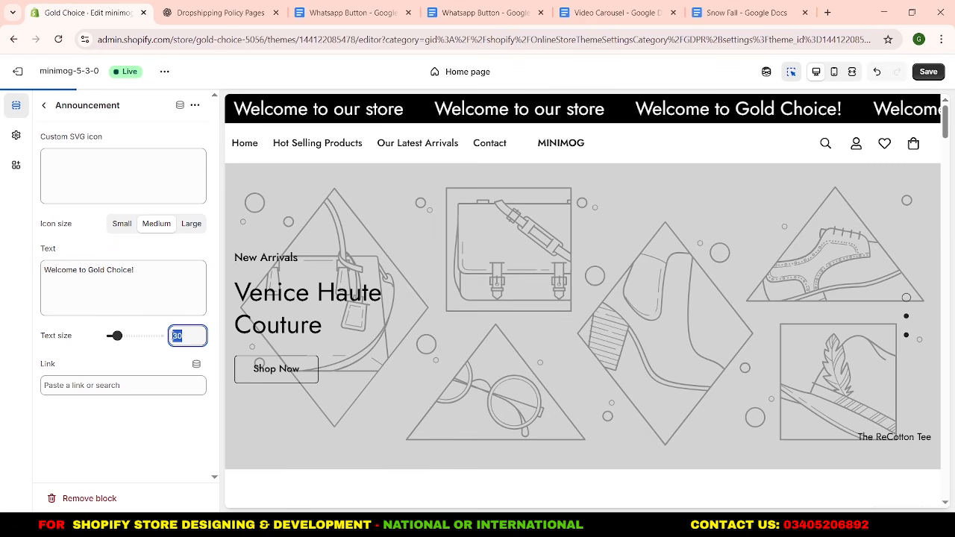
pyautogui.write('22')
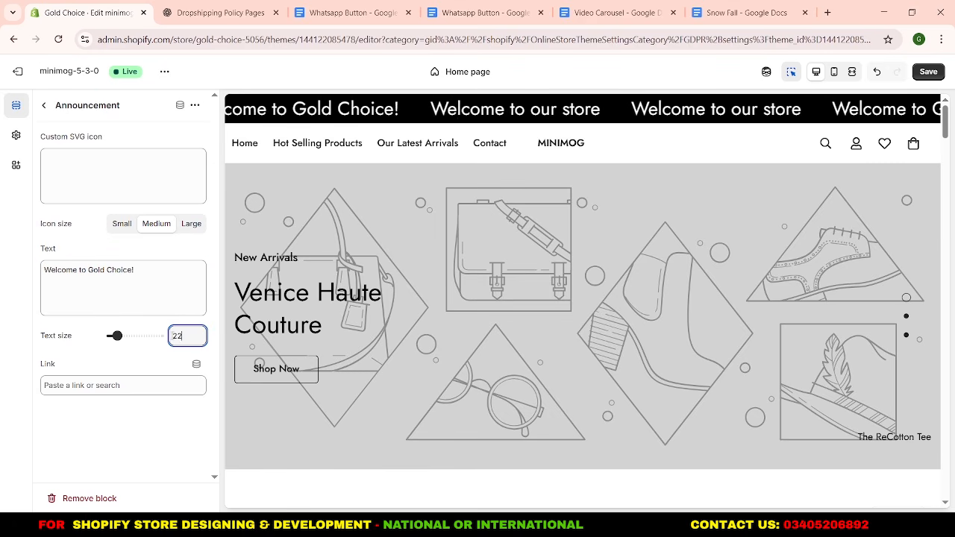
pyautogui.click(171, 364)
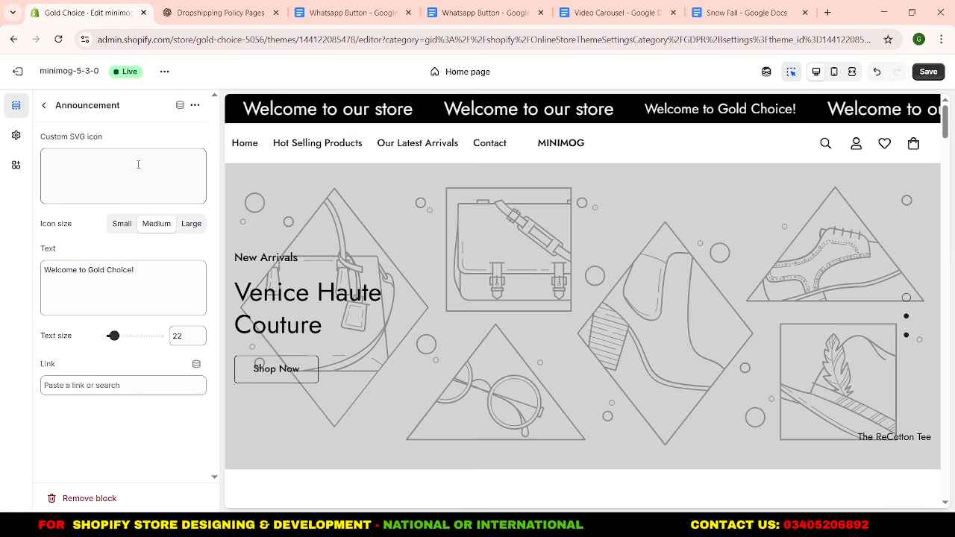
# Switch to ChatGPT and submit the prompt "mujy aik custom svg code chiye ninja star icon ky liye" in a new chat.
pyautogui.click(180, 18)
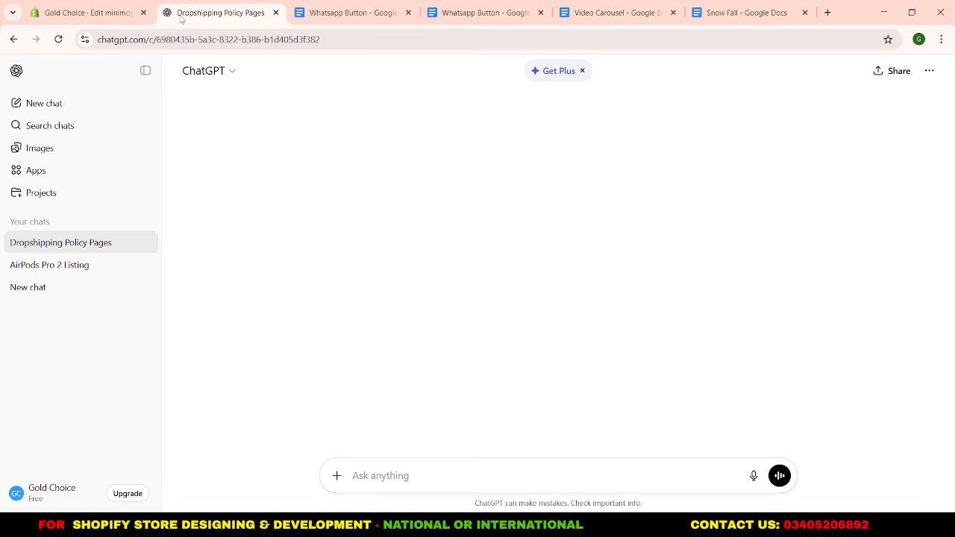
pyautogui.rightClick(75, 106)
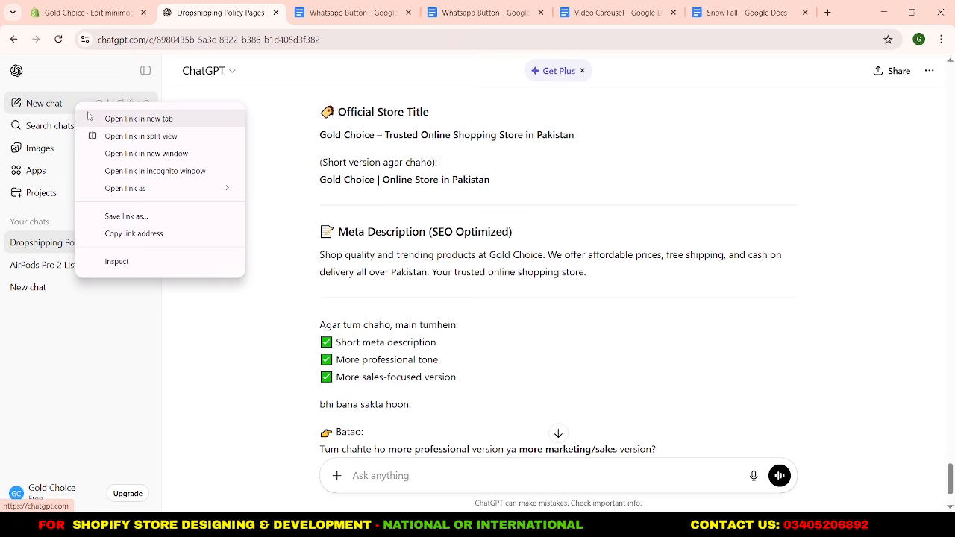
pyautogui.click(88, 118)
pyautogui.hotkey('ctrl', 'Tab')
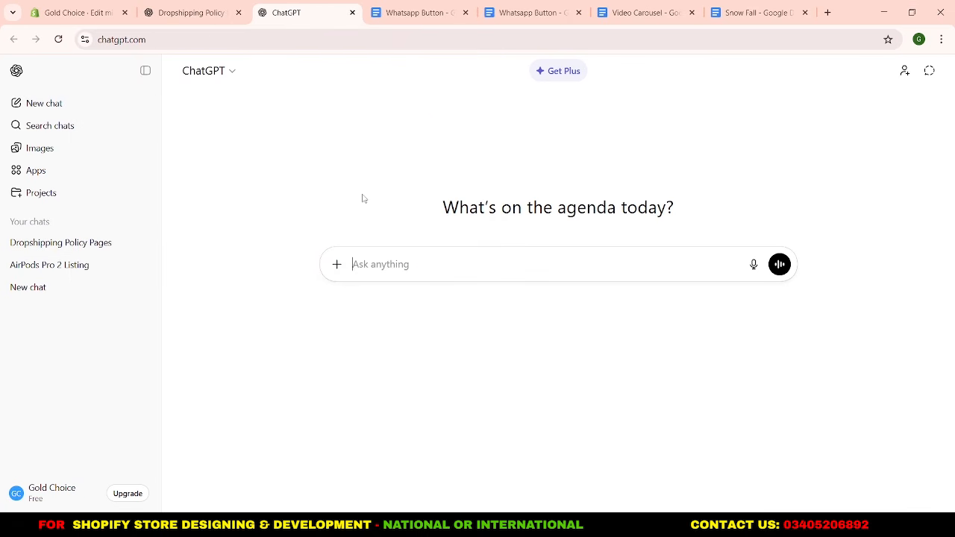
pyautogui.write('mujy aik custom svg ')
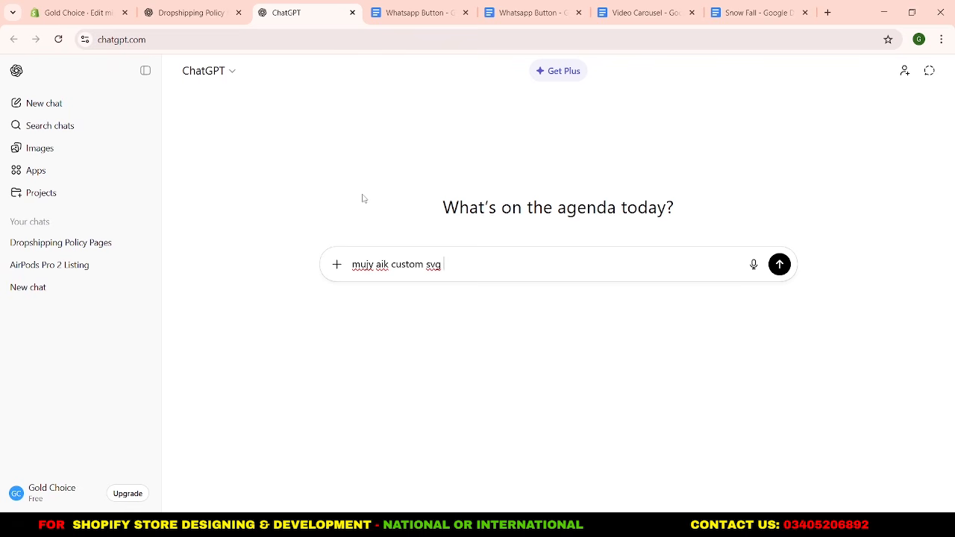
pyautogui.write('code chiye ninja star icon ky liye')
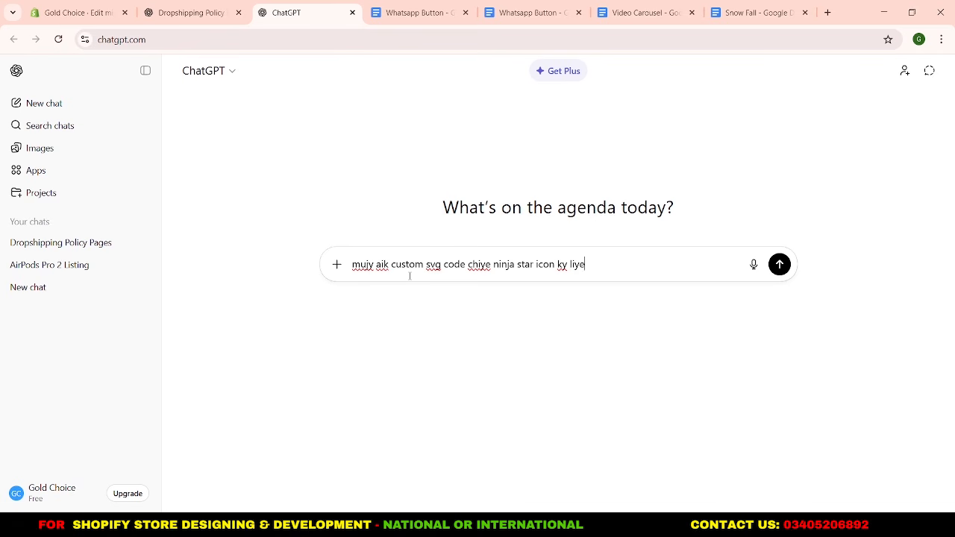
pyautogui.click(778, 265)
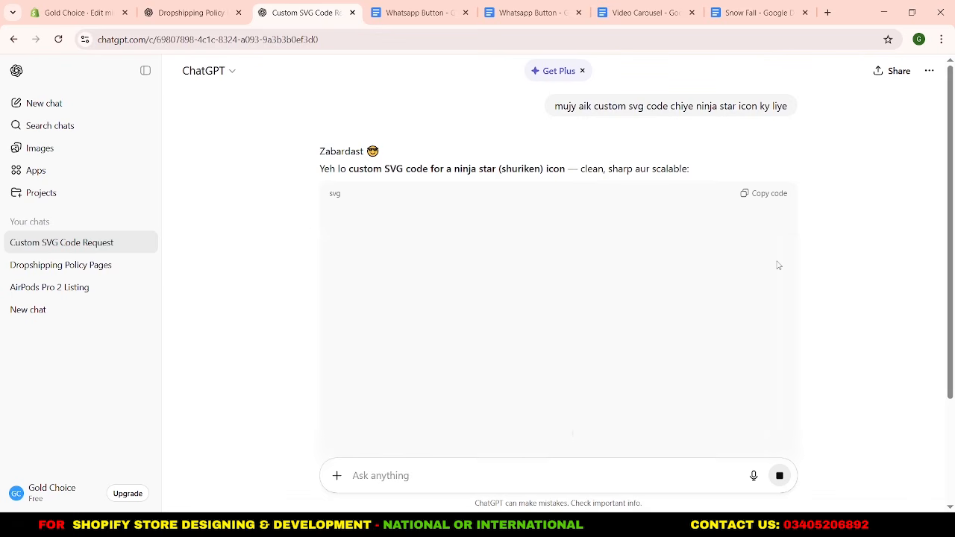
# Copy the generated ninja star SVG code into the first announcement's Custom SVG icon in Shopify and change the polygon fill to white.
pyautogui.scroll(1, 779, 264)
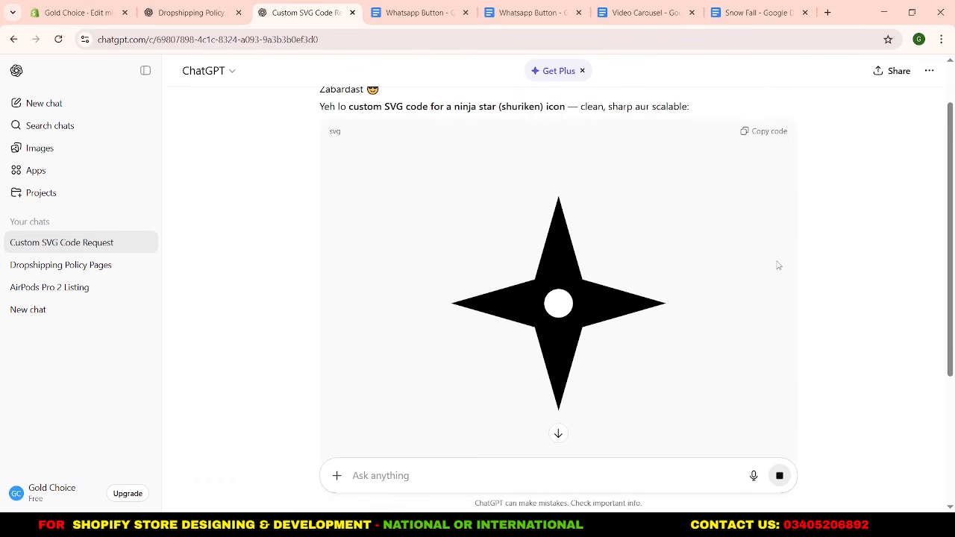
pyautogui.click(772, 134)
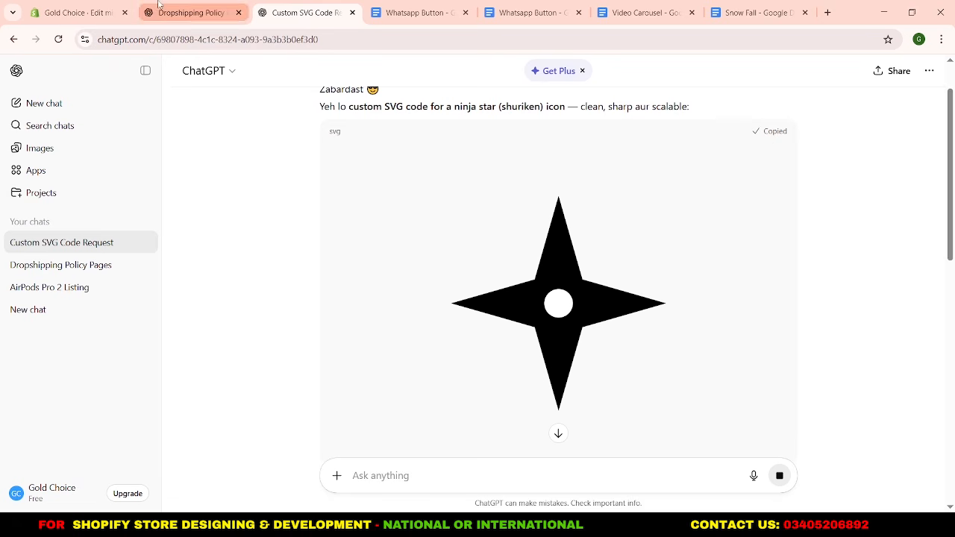
pyautogui.click(111, 7)
pyautogui.click(112, 163)
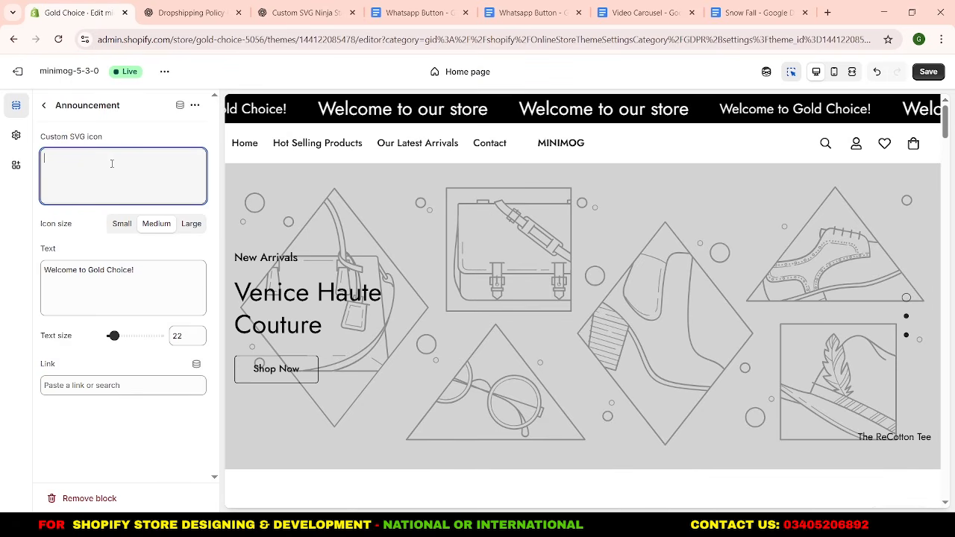
pyautogui.hotkey('ctrl', 'v')
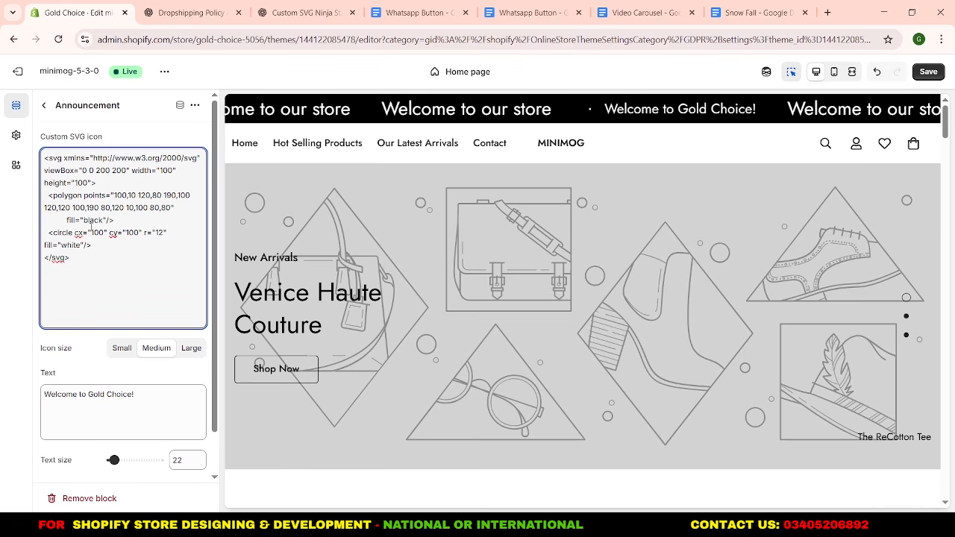
pyautogui.moveTo(83, 220); pyautogui.dragTo(103, 220)
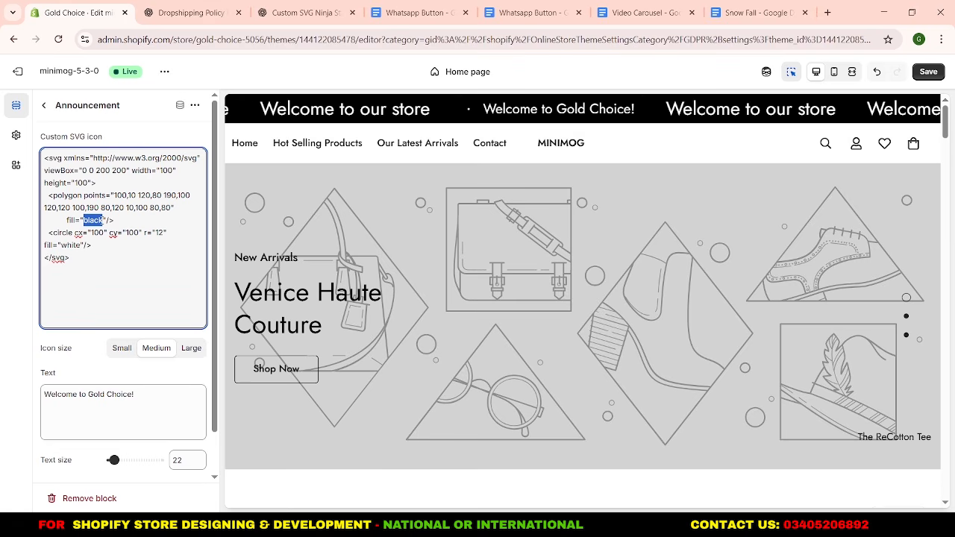
pyautogui.write('white')
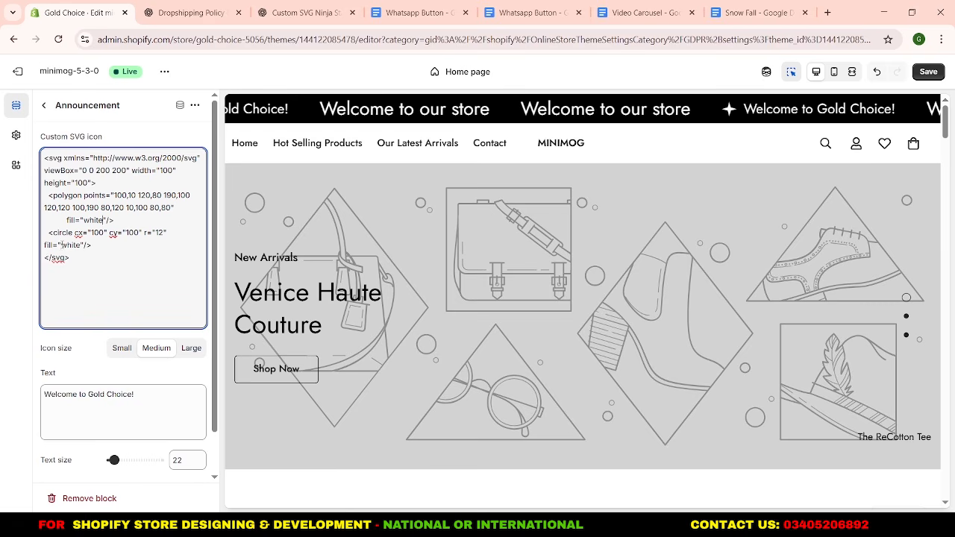
# Change the circle fill in the first announcement's SVG icon code to black and set the icon size to Small.
pyautogui.moveTo(61, 245); pyautogui.dragTo(81, 246)
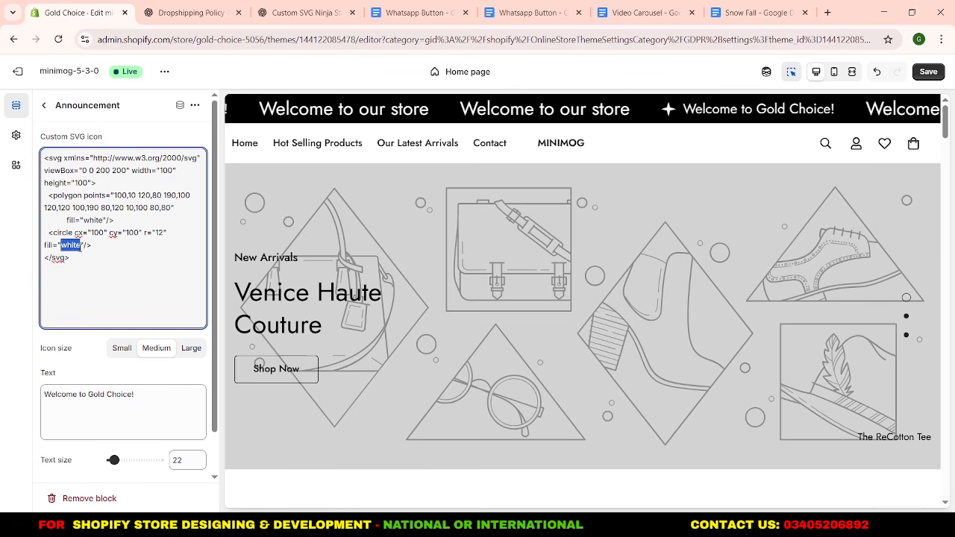
pyautogui.write('black')
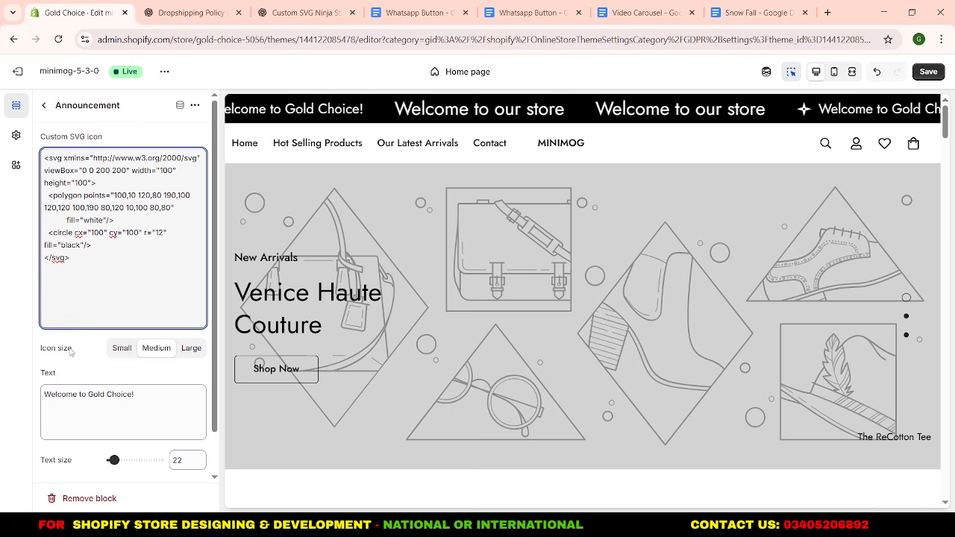
pyautogui.click(112, 350)
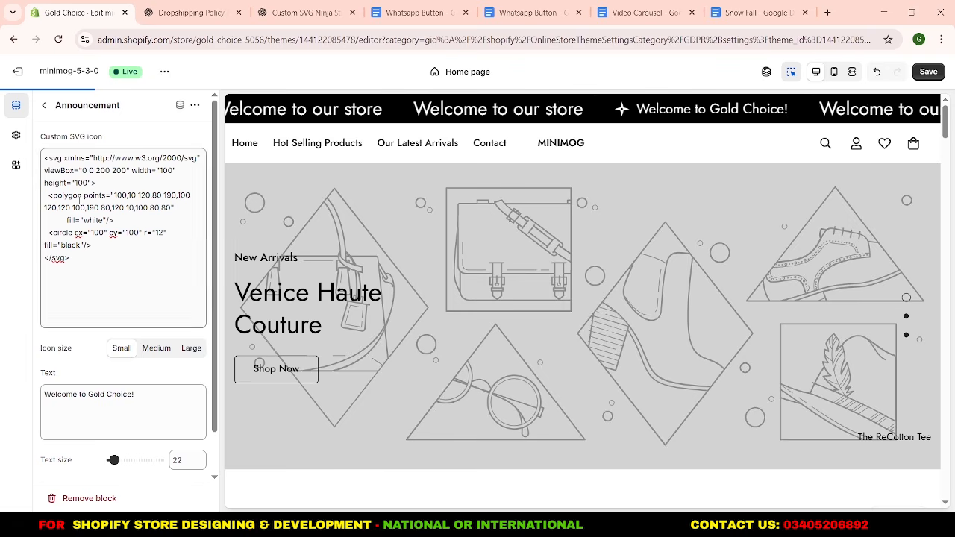
pyautogui.click(45, 105)
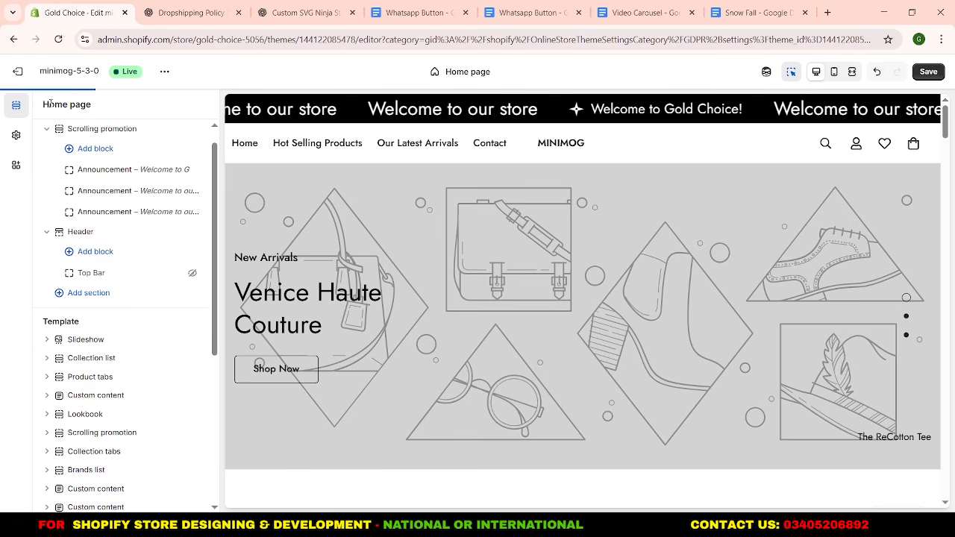
# Paste the ninja star SVG code into the second announcement's custom icon and set its icon size to Small.
pyautogui.click(100, 191)
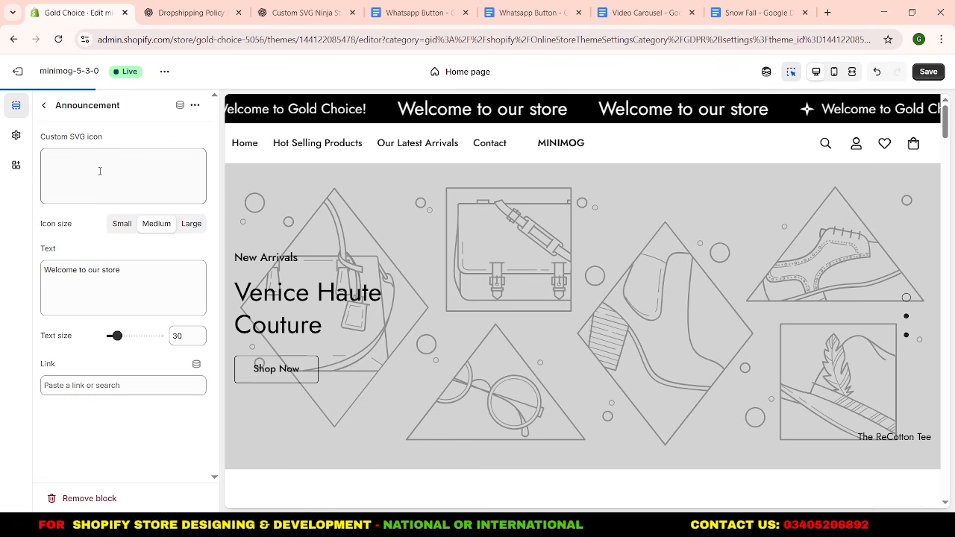
pyautogui.click(99, 169)
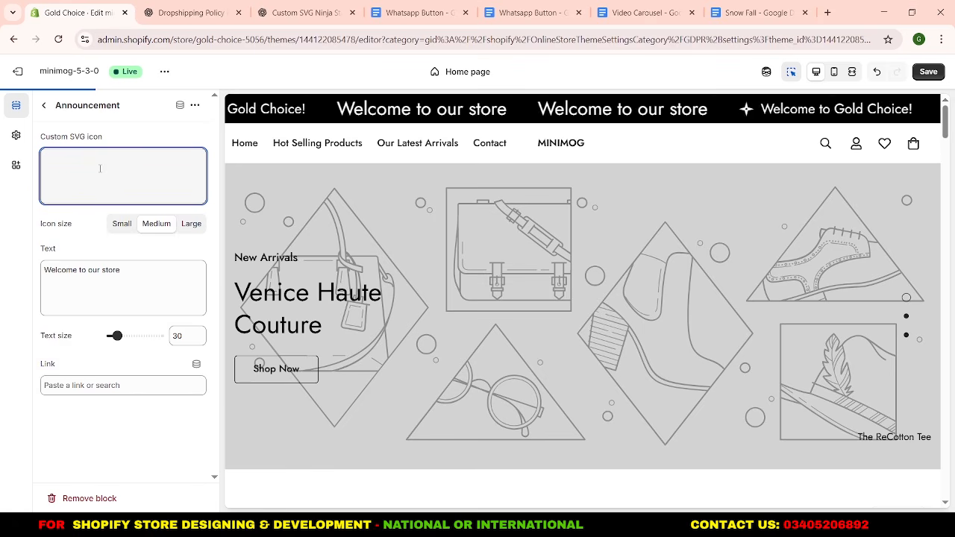
pyautogui.hotkey('ctrl', 'v')
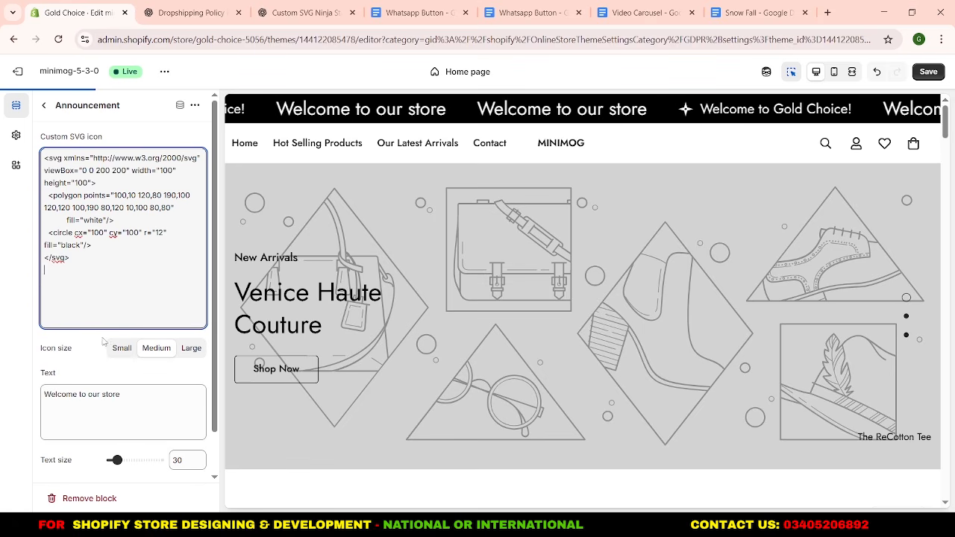
pyautogui.click(117, 352)
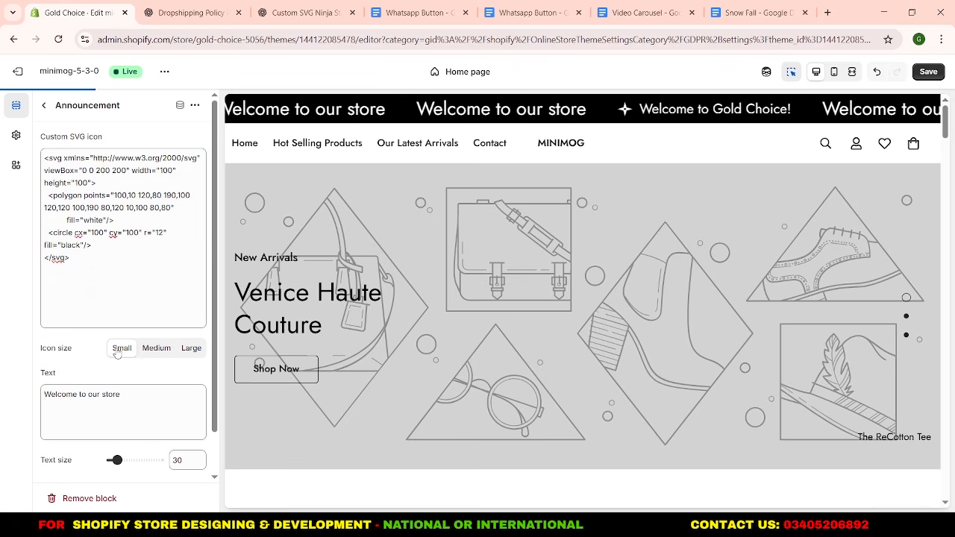
# Change the second announcement's text to "Unlock Your Savings" and set its text size to 22.
pyautogui.moveTo(129, 394); pyautogui.dragTo(34, 400)
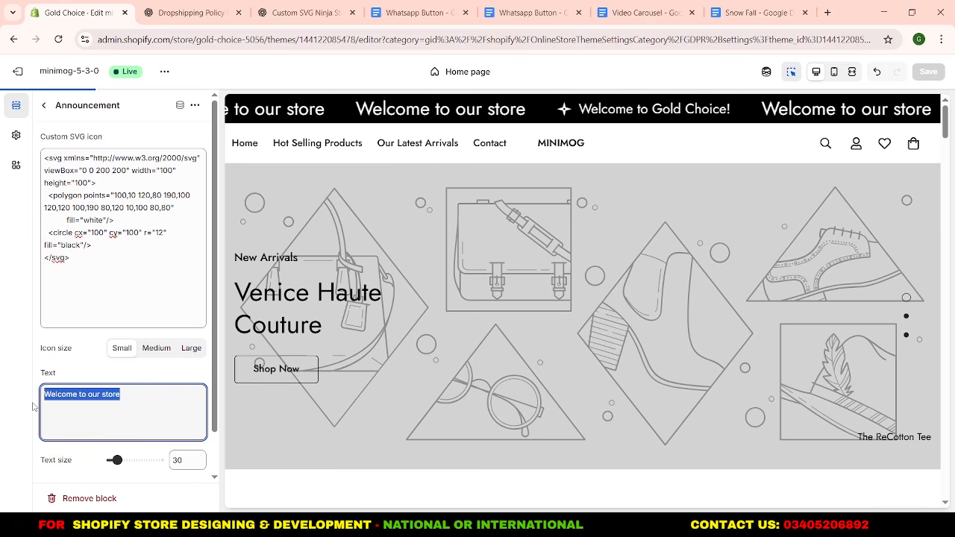
pyautogui.write('Un')
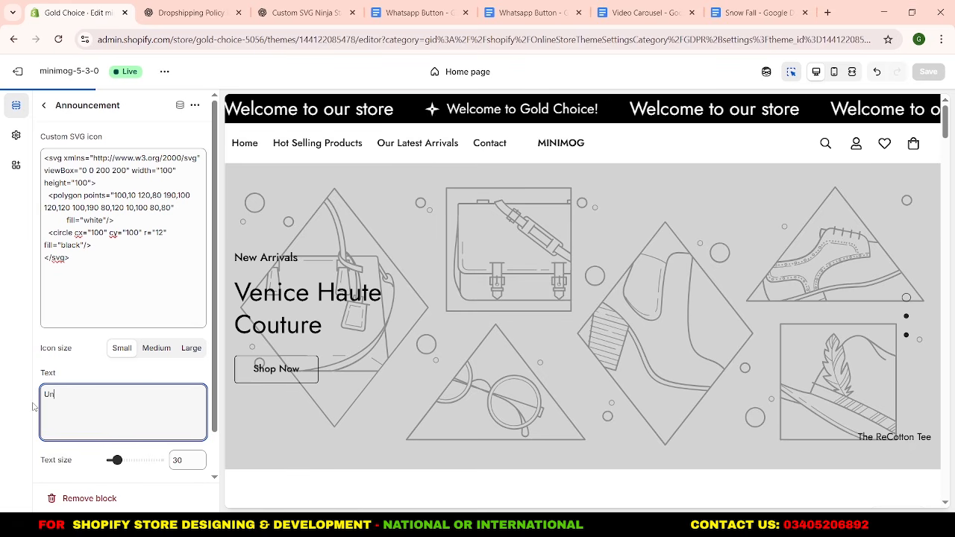
pyautogui.write('lock Your Savings')
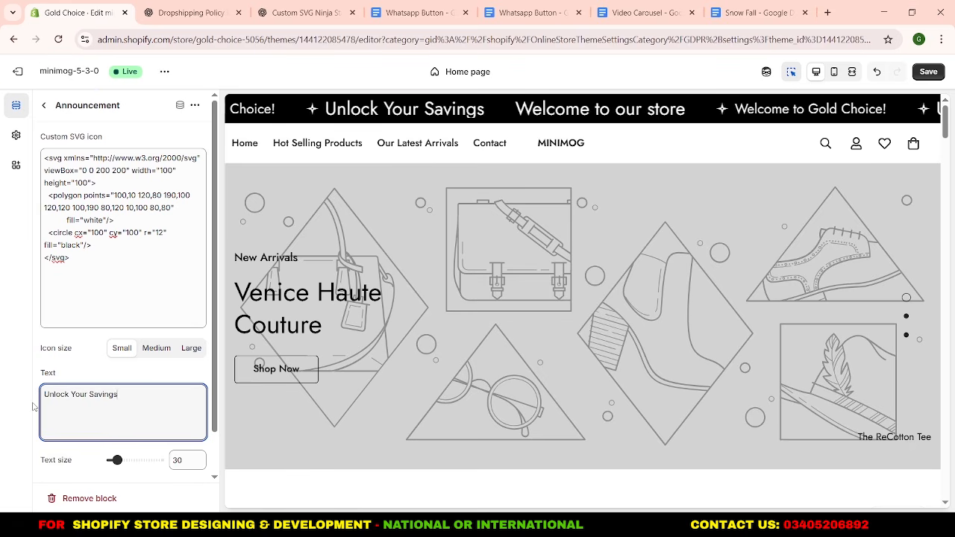
pyautogui.scroll(-1, 37, 407)
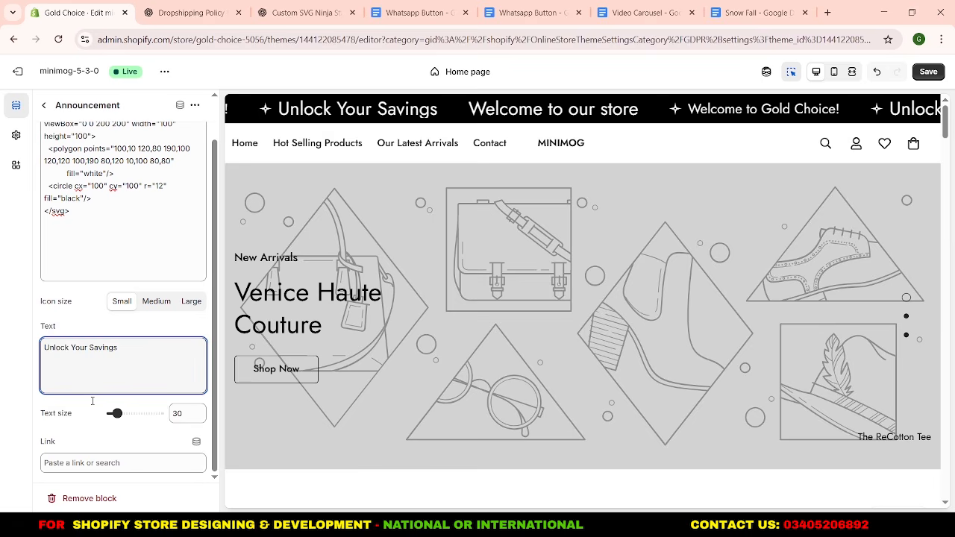
pyautogui.doubleClick(176, 413)
pyautogui.write('22')
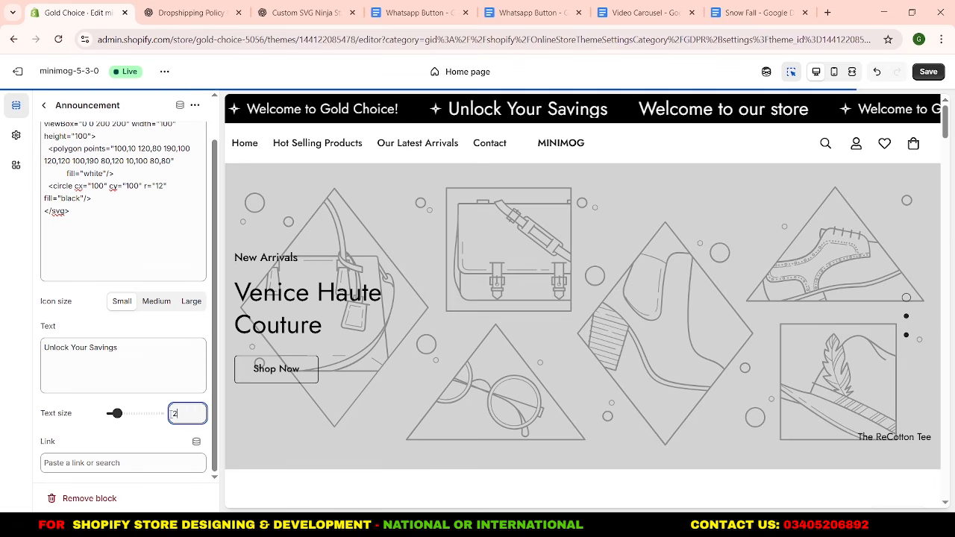
pyautogui.click(46, 106)
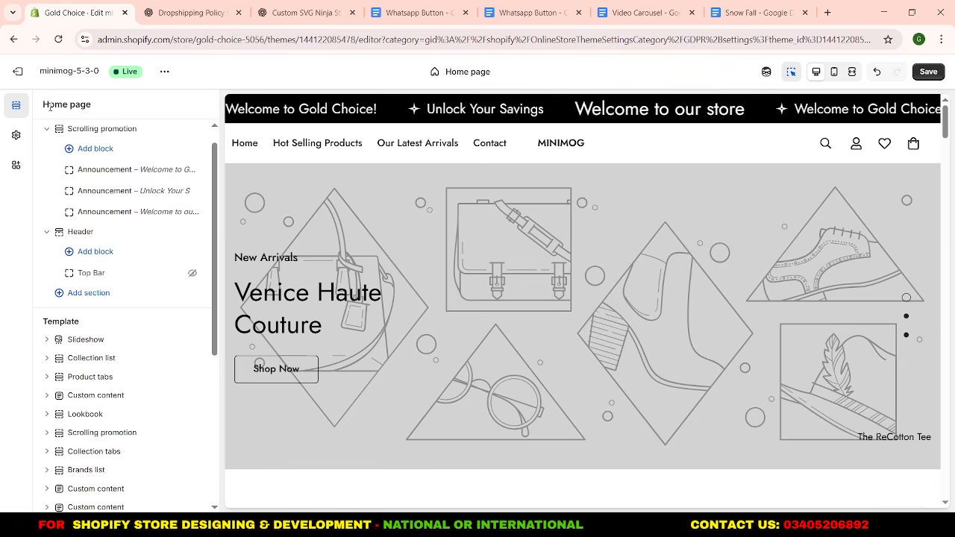
# Give the third announcement the same small star SVG icon and the text "Free Shipping on all over Pakistan" at text size 22.
pyautogui.click(92, 214)
pyautogui.click(91, 170)
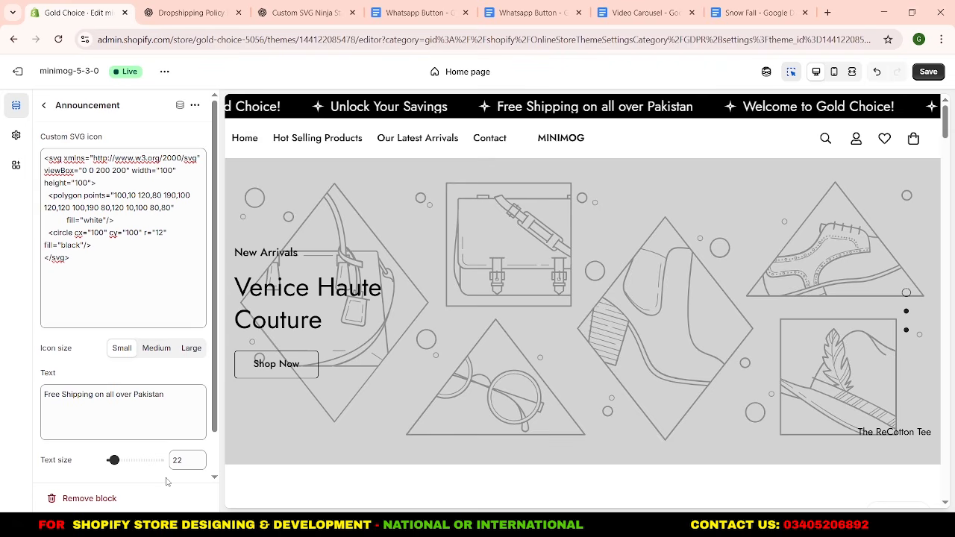
pyautogui.click(44, 105)
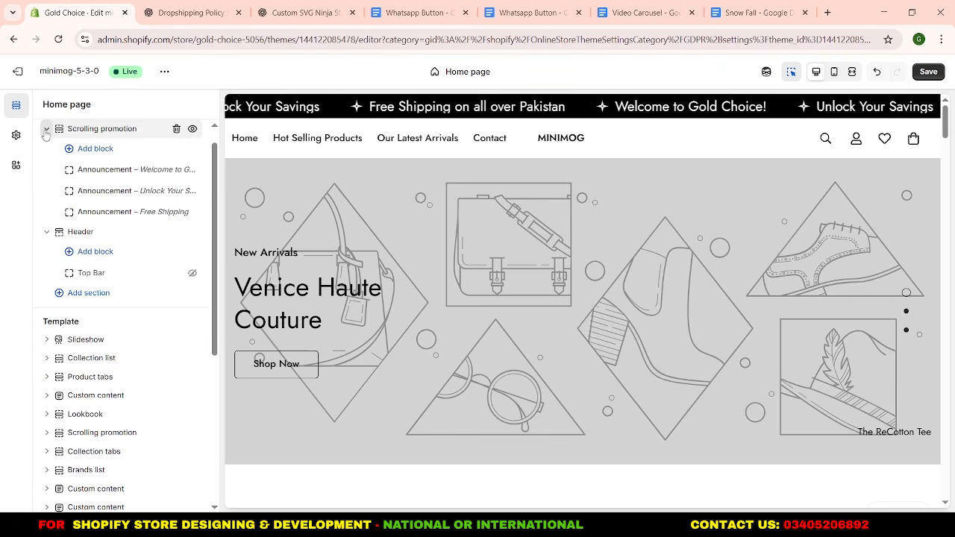
pyautogui.click(46, 130)
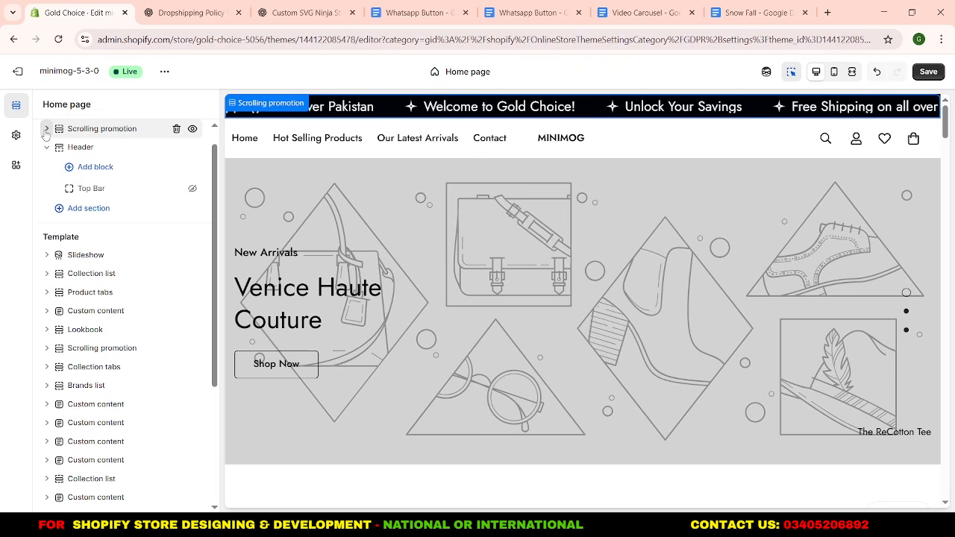
# Set the Header section's design to the one-line "Logo left" layout.
pyautogui.click(80, 148)
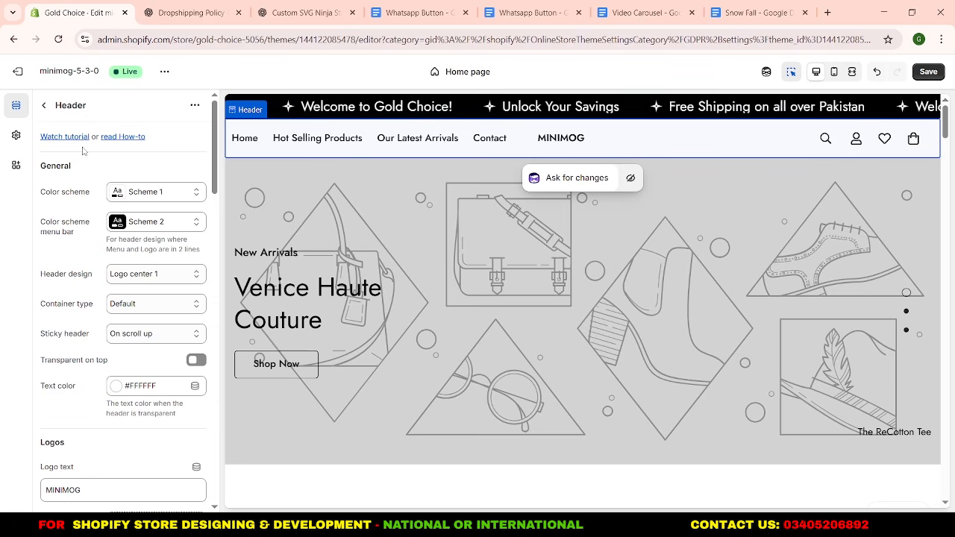
pyautogui.click(166, 278)
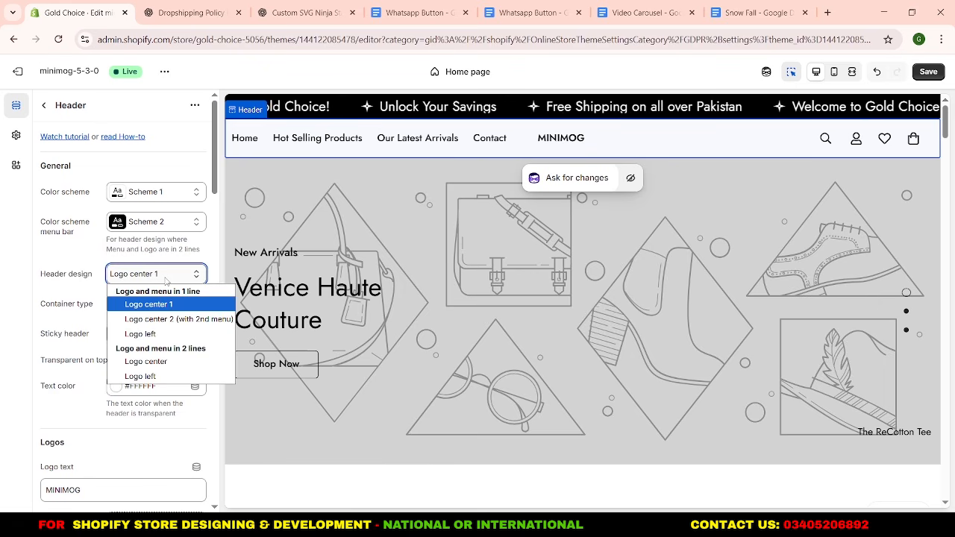
pyautogui.click(166, 336)
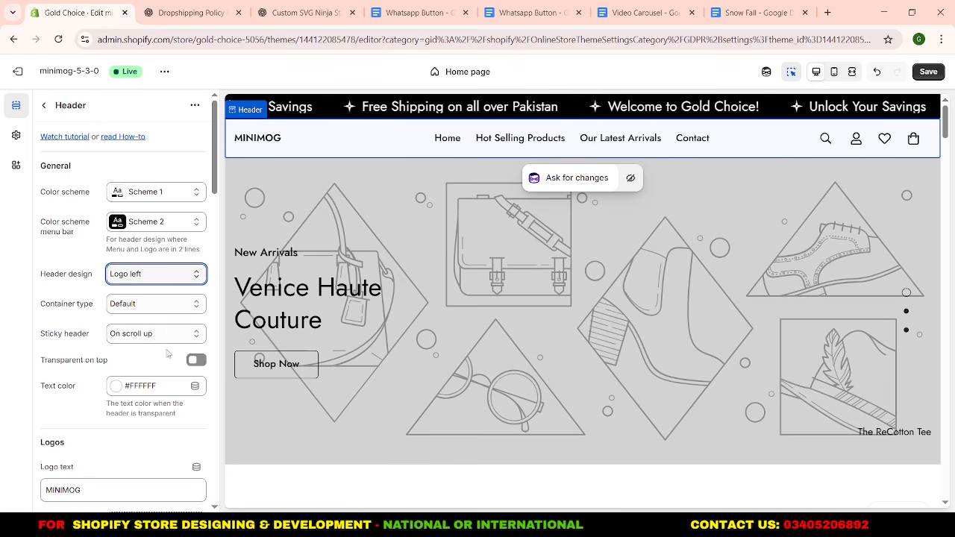
# Set the header's logo text to "Gold Choice" and upload the Gold_Choice_Logo image as the default logo.
pyautogui.scroll(-3, 169, 355)
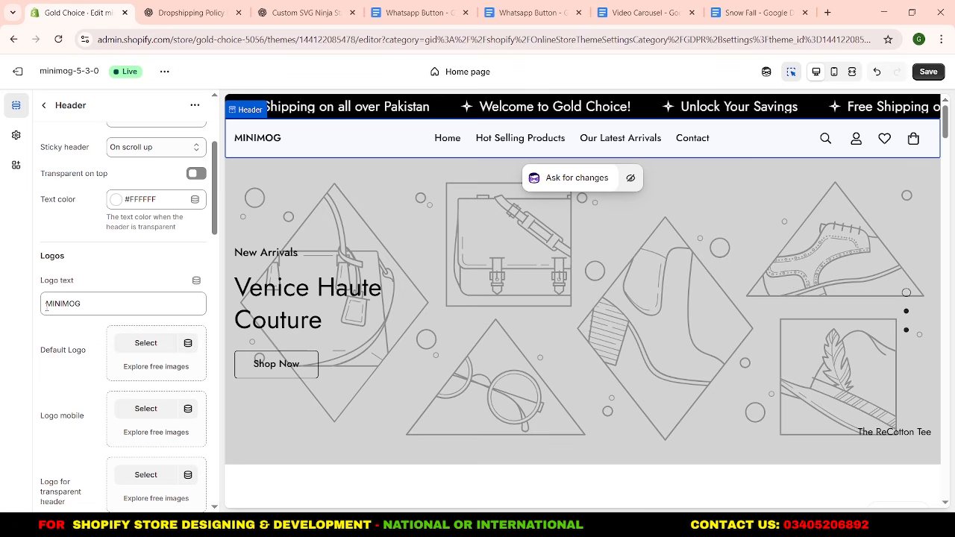
pyautogui.moveTo(46, 306); pyautogui.dragTo(98, 308)
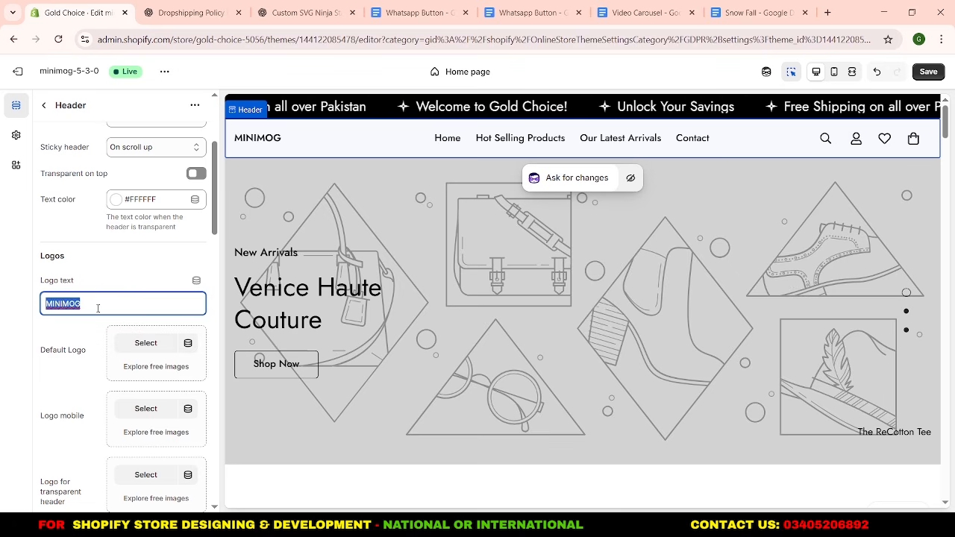
pyautogui.write('Gold Choice')
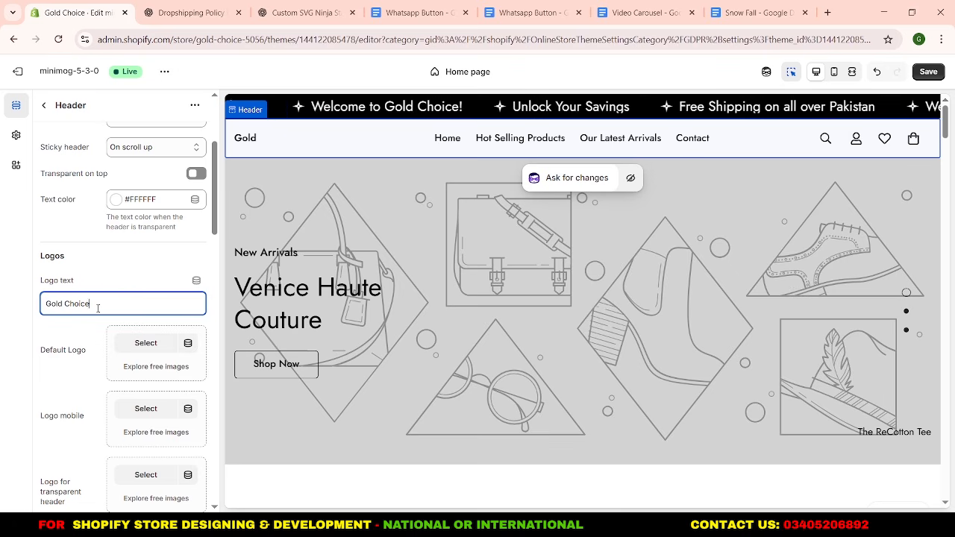
pyautogui.click(95, 349)
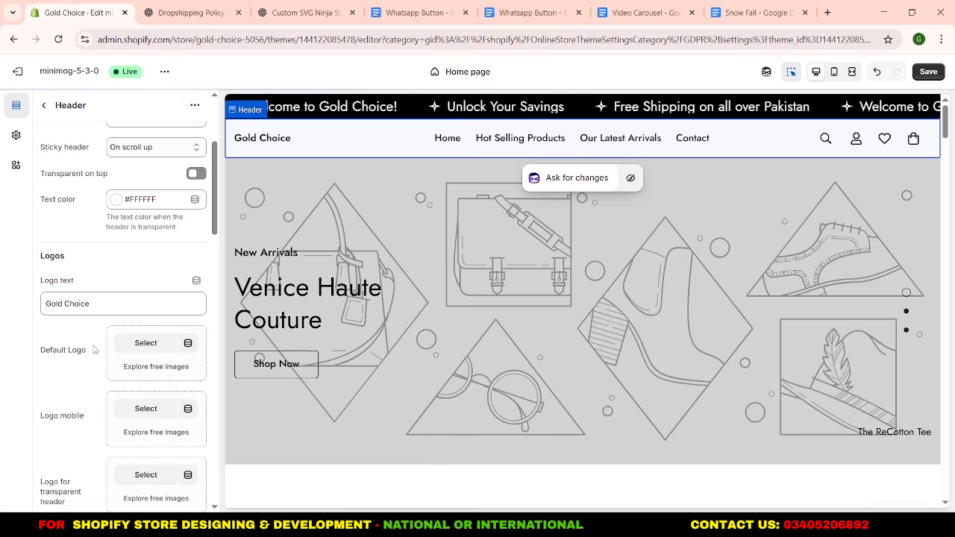
pyautogui.click(129, 346)
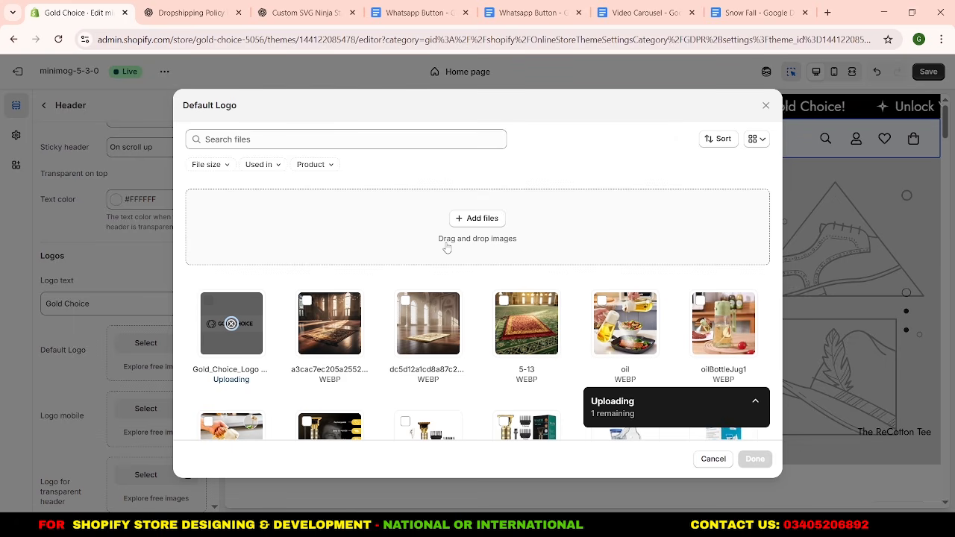
pyautogui.click(750, 460)
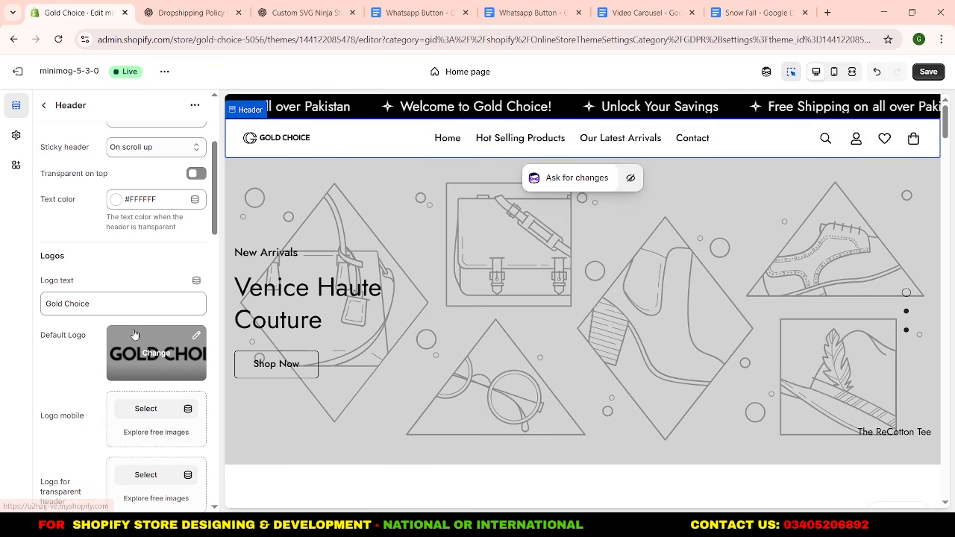
# Set the header's desktop and sticky logo widths to 180 px each.
pyautogui.scroll(-1, 135, 335)
pyautogui.scroll(-6, 135, 335)
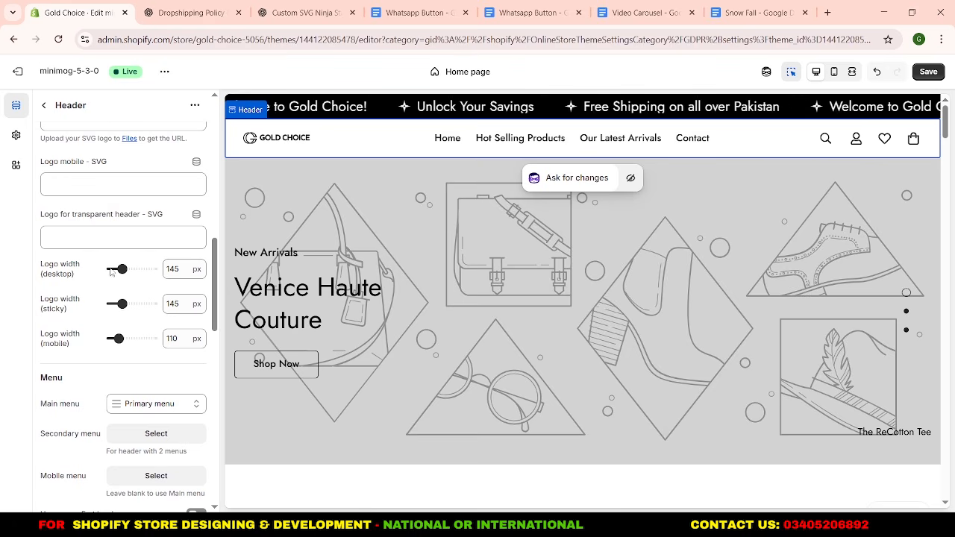
pyautogui.doubleClick(173, 269)
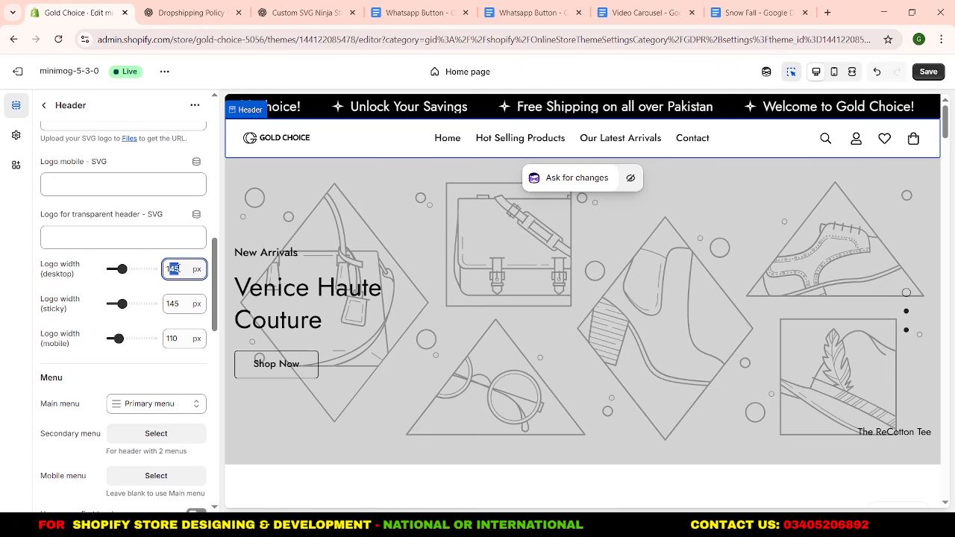
pyautogui.write('180')
pyautogui.click(178, 289)
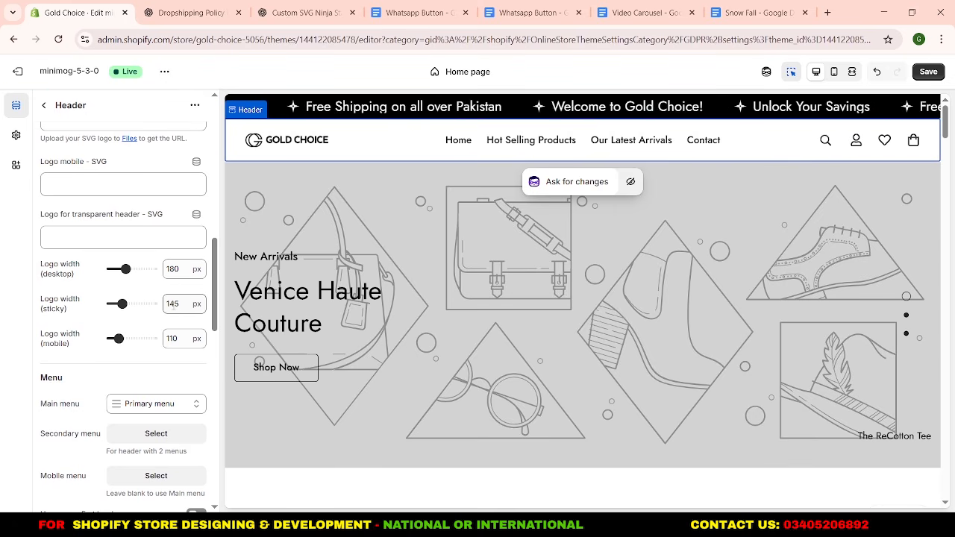
pyautogui.doubleClick(177, 304)
pyautogui.write('180')
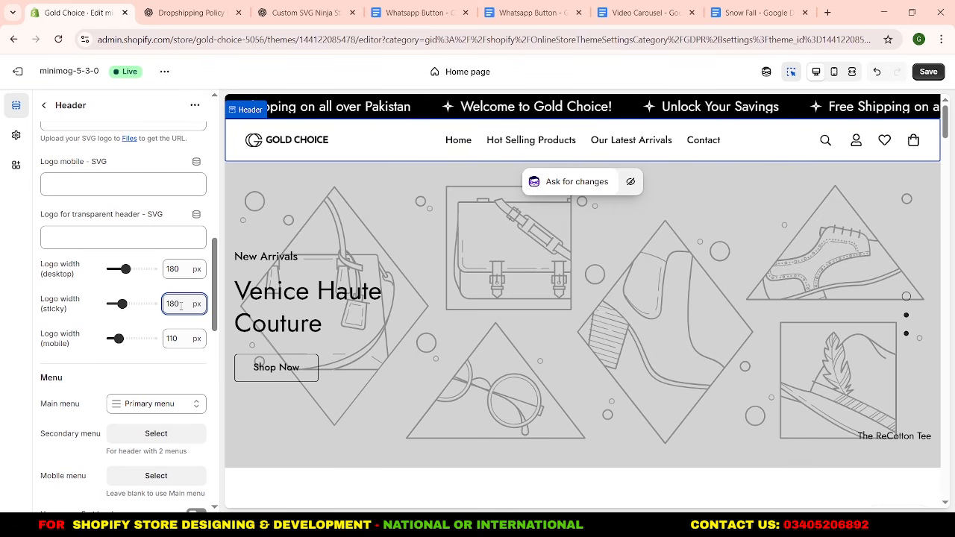
pyautogui.click(186, 327)
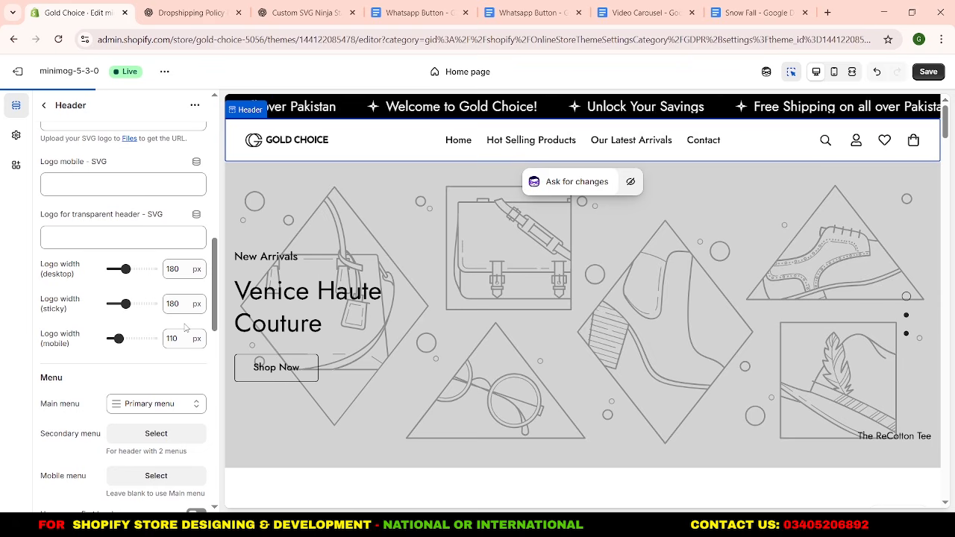
# Set the header's mobile logo width to 145 px.
pyautogui.doubleClick(172, 339)
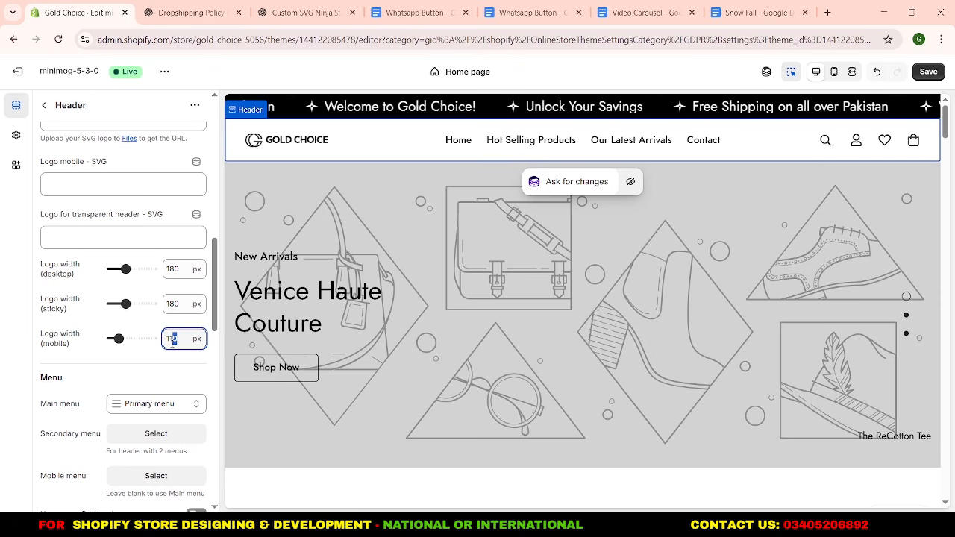
pyautogui.moveTo(173, 341); pyautogui.dragTo(171, 341)
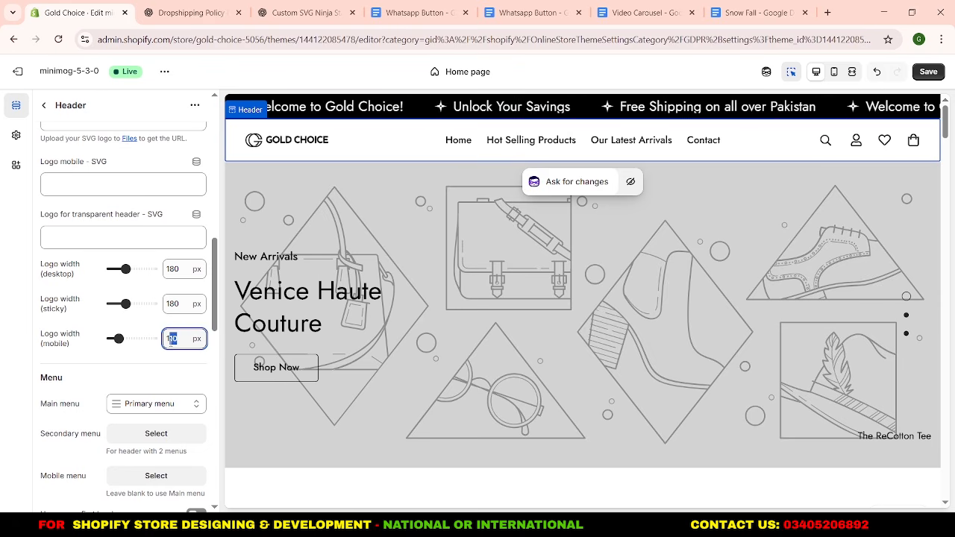
pyautogui.write('45')
pyautogui.click(173, 375)
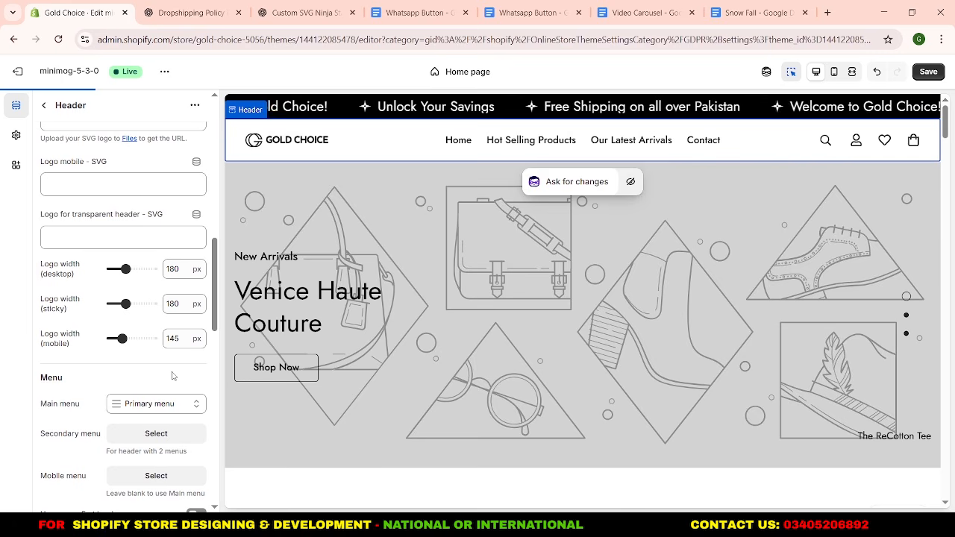
pyautogui.scroll(-1, 173, 376)
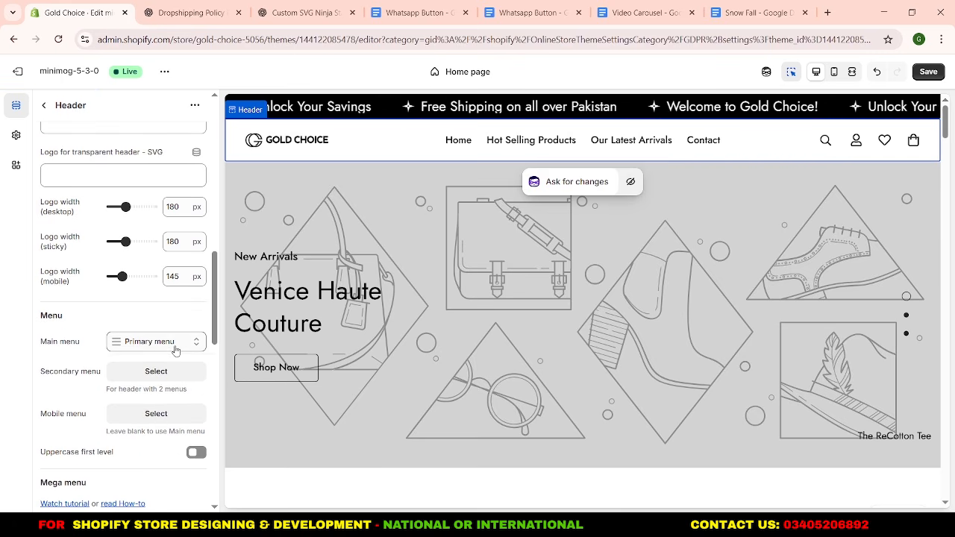
# Turn on uppercase for the header menu's first level and save the theme changes.
pyautogui.click(176, 348)
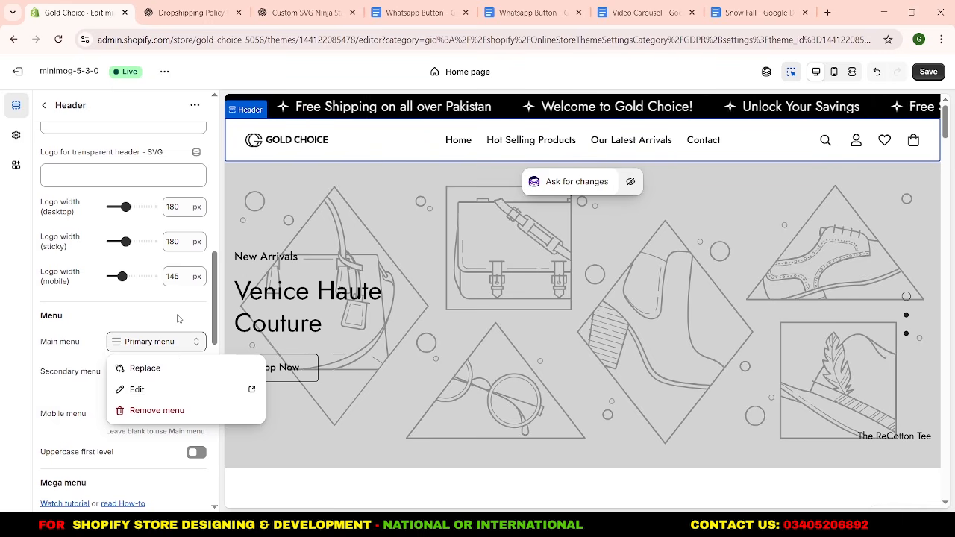
pyautogui.click(178, 319)
pyautogui.scroll(-2, 98, 338)
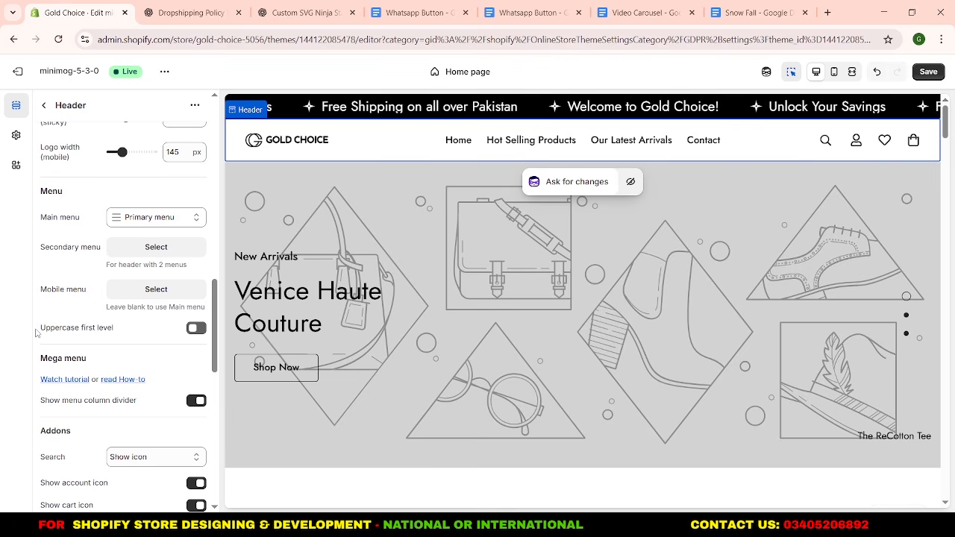
pyautogui.click(194, 329)
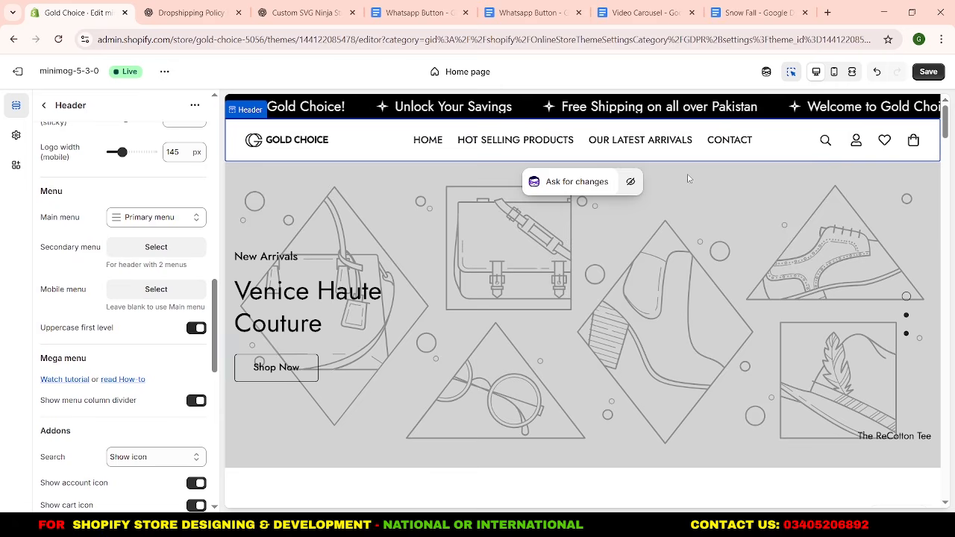
pyautogui.click(933, 71)
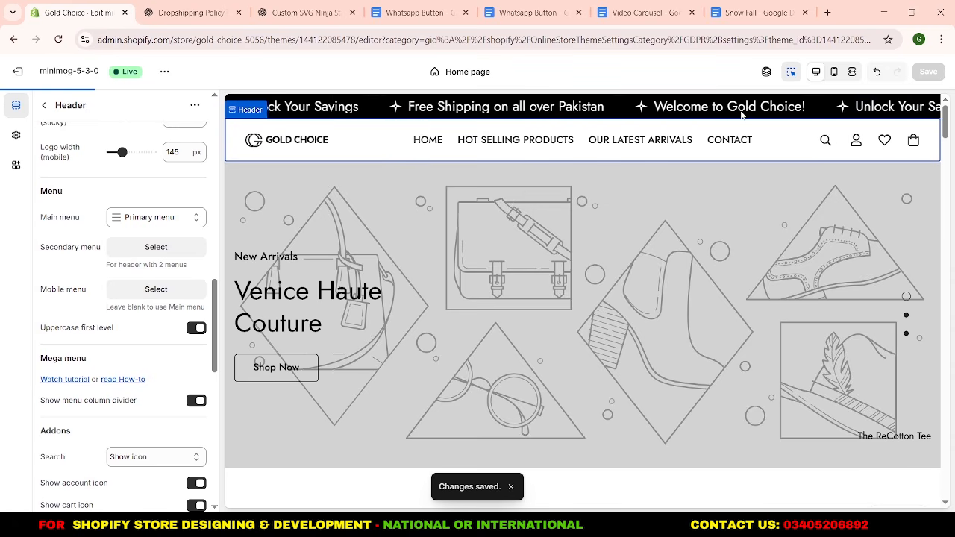
# Upload the Banner_2, Banner_2_1 and Banner_2_2 images and set Banner_2 as the first slideshow slide's desktop image.
pyautogui.click(43, 108)
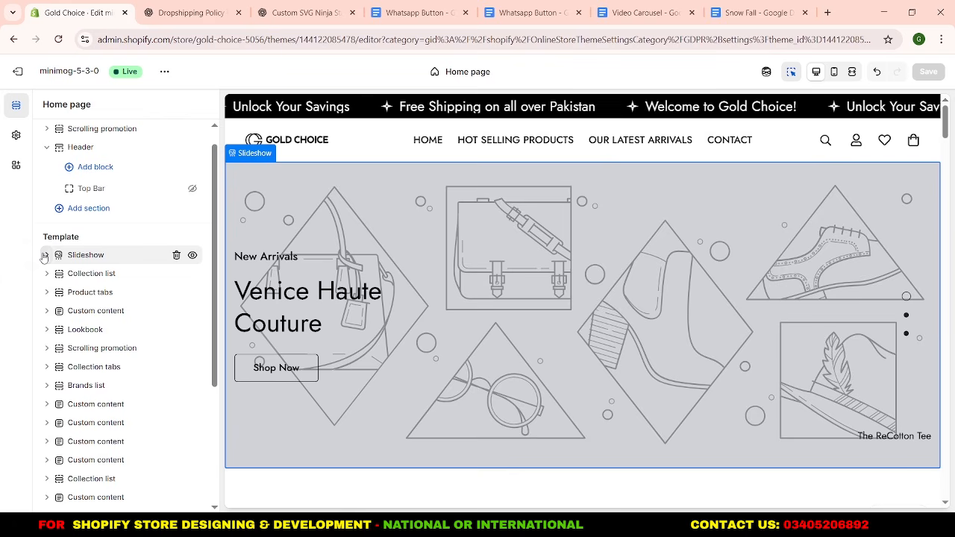
pyautogui.click(45, 255)
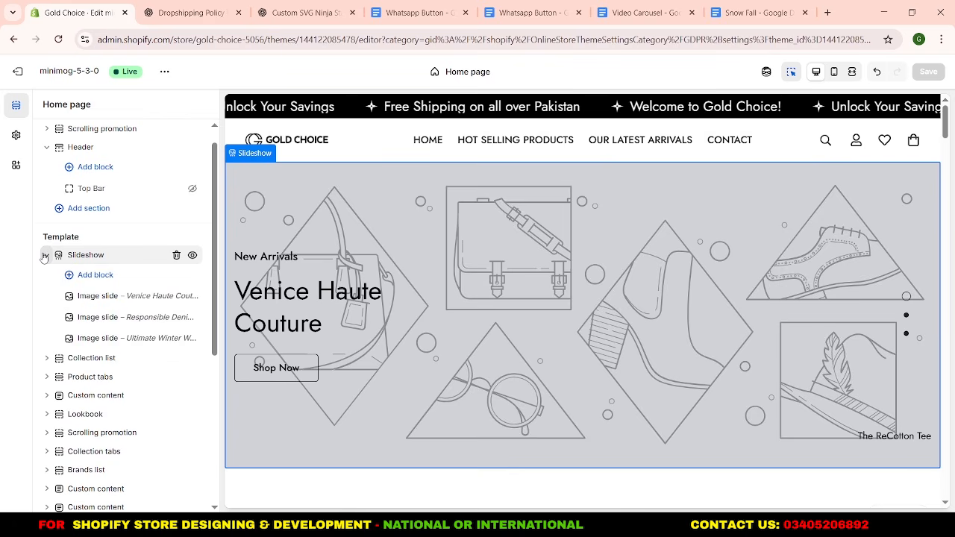
pyautogui.click(112, 297)
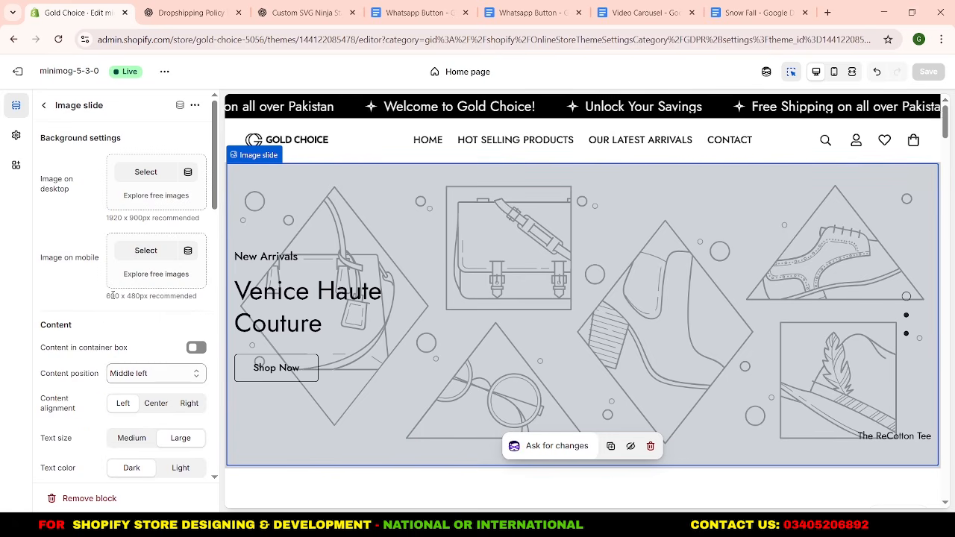
pyautogui.click(157, 178)
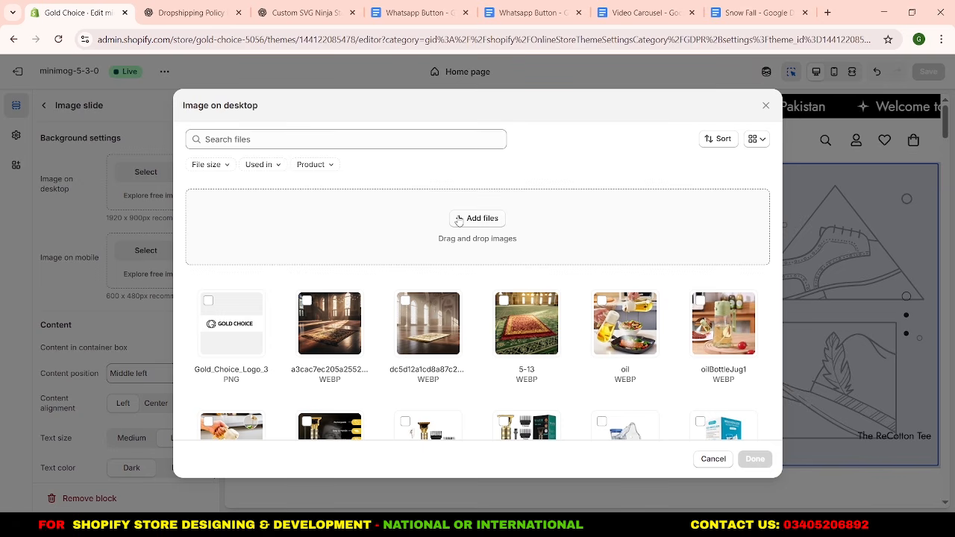
pyautogui.click(478, 218)
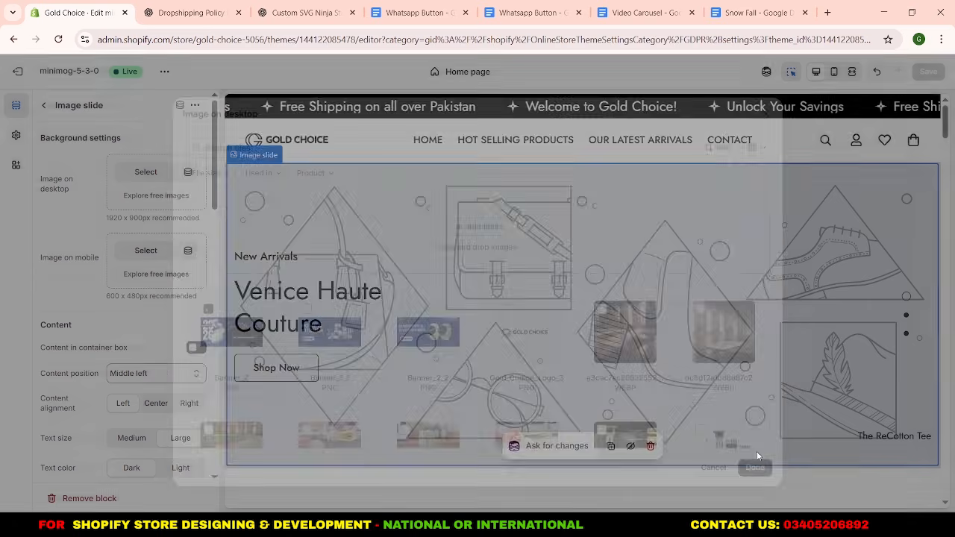
pyautogui.click(755, 459)
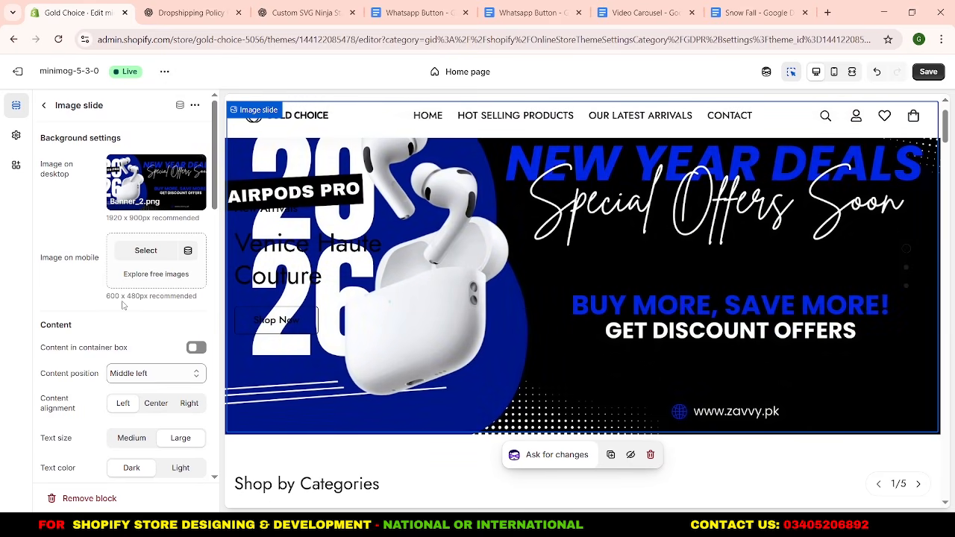
# Clear the "New Arrivals" subheading and the "Venice Haute Couture" heading of the first image slide.
pyautogui.scroll(-3, 95, 313)
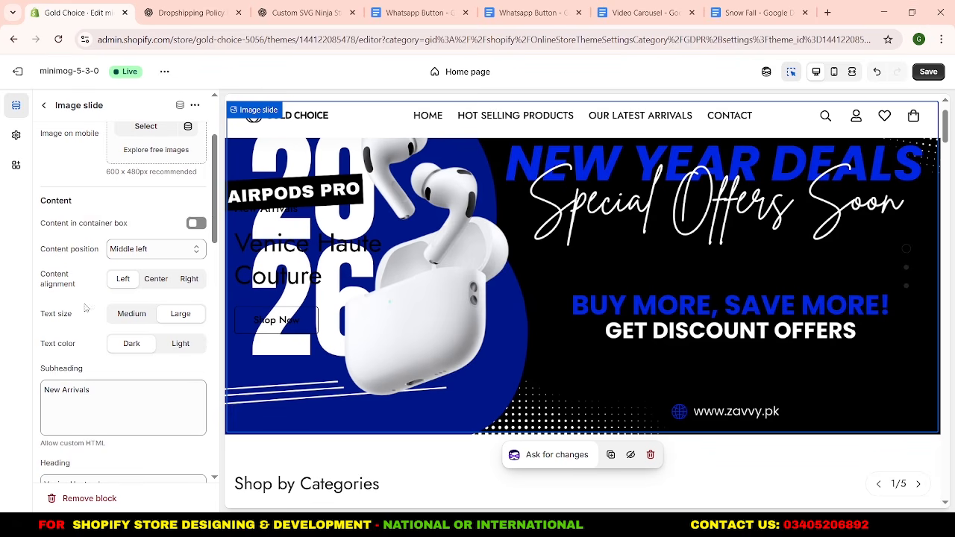
pyautogui.scroll(-3, 88, 246)
pyautogui.moveTo(97, 268); pyautogui.dragTo(30, 270)
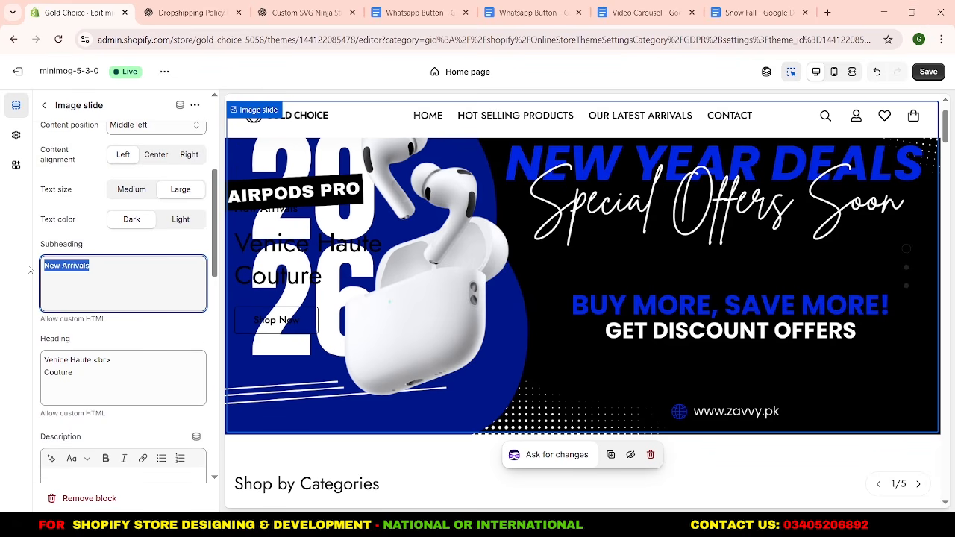
pyautogui.press('BackSpace')
pyautogui.moveTo(123, 379); pyautogui.dragTo(30, 358)
pyautogui.press('BackSpace')
# Remove the first slide's "Shop Now" button label and turn off its footer.
pyautogui.scroll(-4, 107, 351)
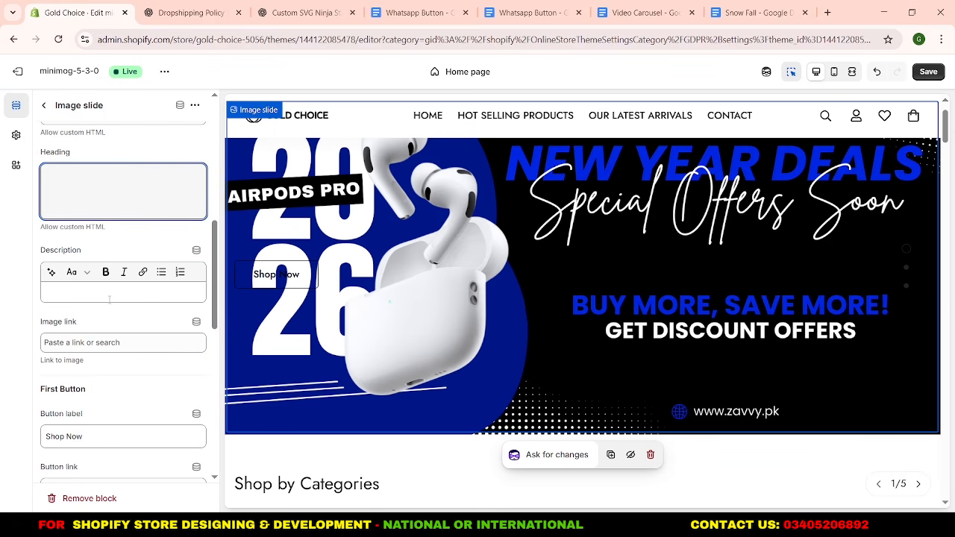
pyautogui.scroll(-3, 109, 300)
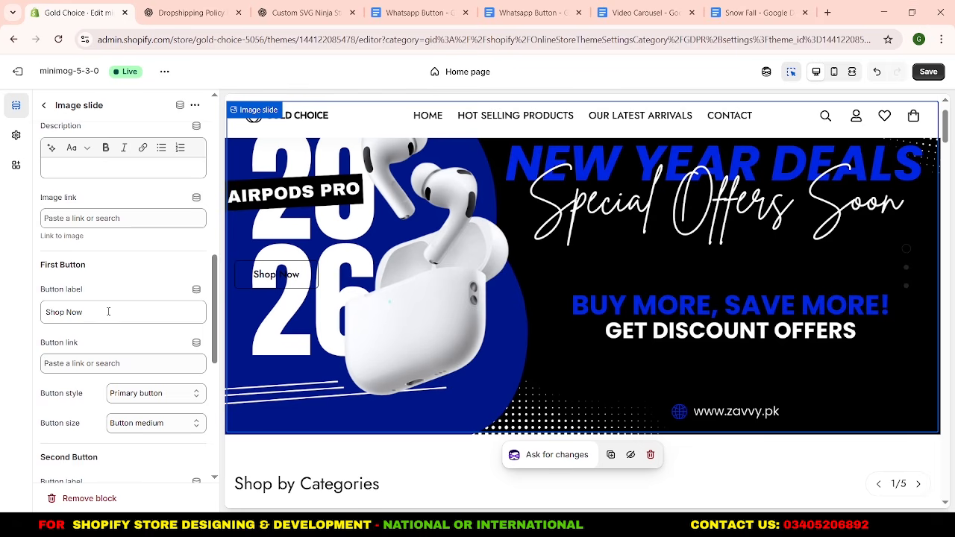
pyautogui.tripleClick(108, 312)
pyautogui.press('BackSpace')
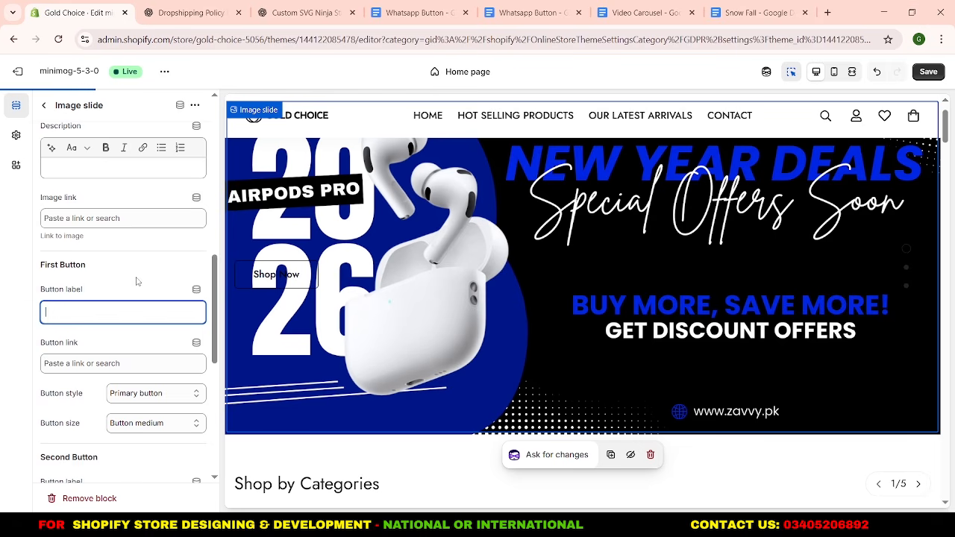
pyautogui.scroll(-3, 136, 281)
pyautogui.scroll(-3, 137, 282)
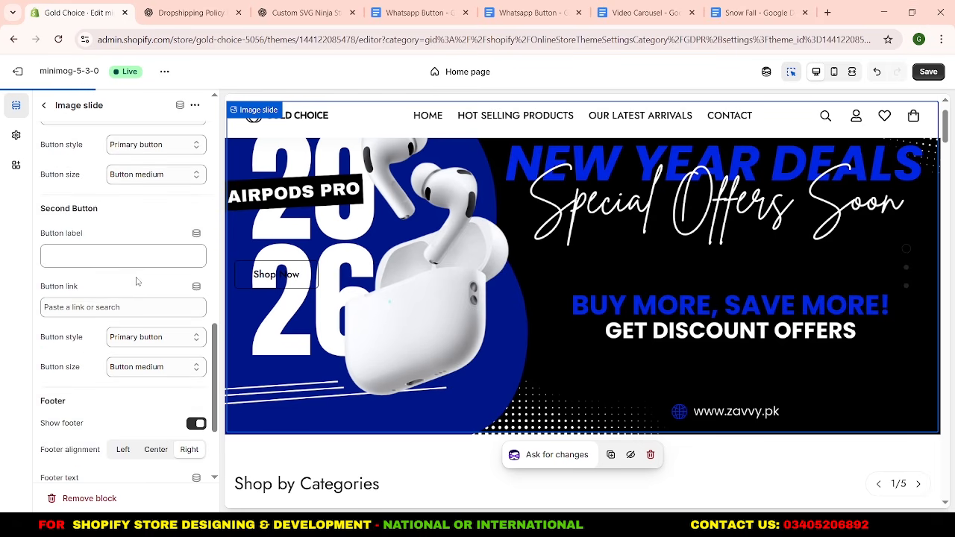
pyautogui.scroll(-3, 136, 282)
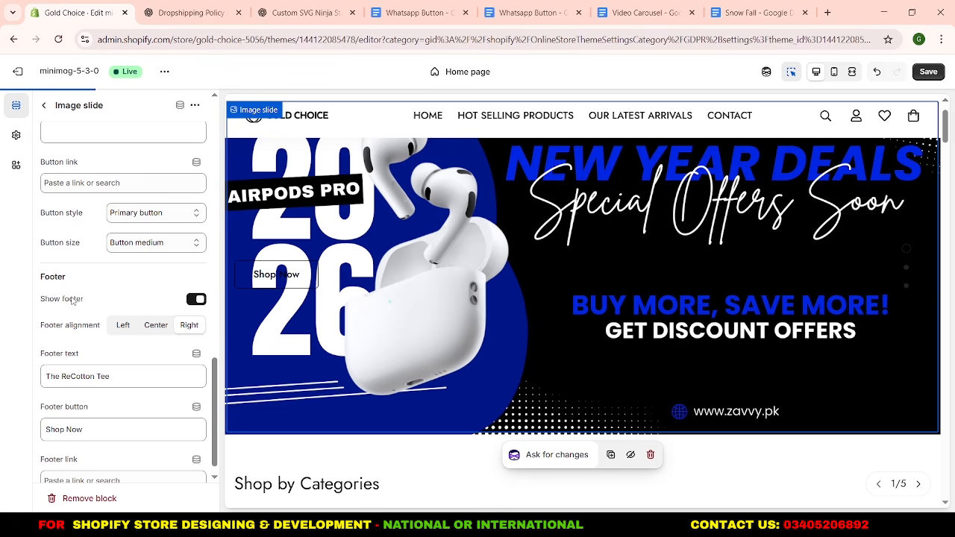
pyautogui.click(204, 300)
pyautogui.click(43, 105)
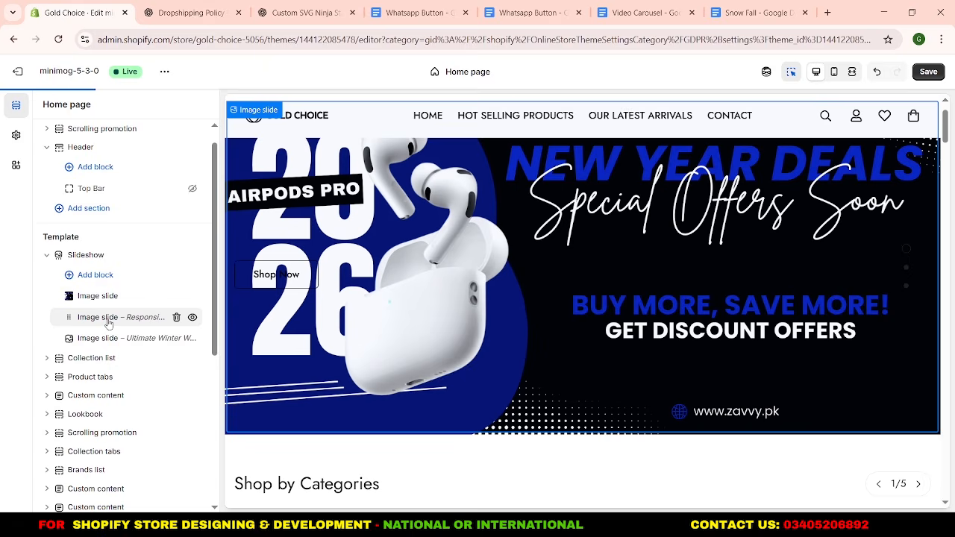
# Set Banner_2_2 as the desktop image of the second slide, "Responsible Denim Lab".
pyautogui.click(108, 320)
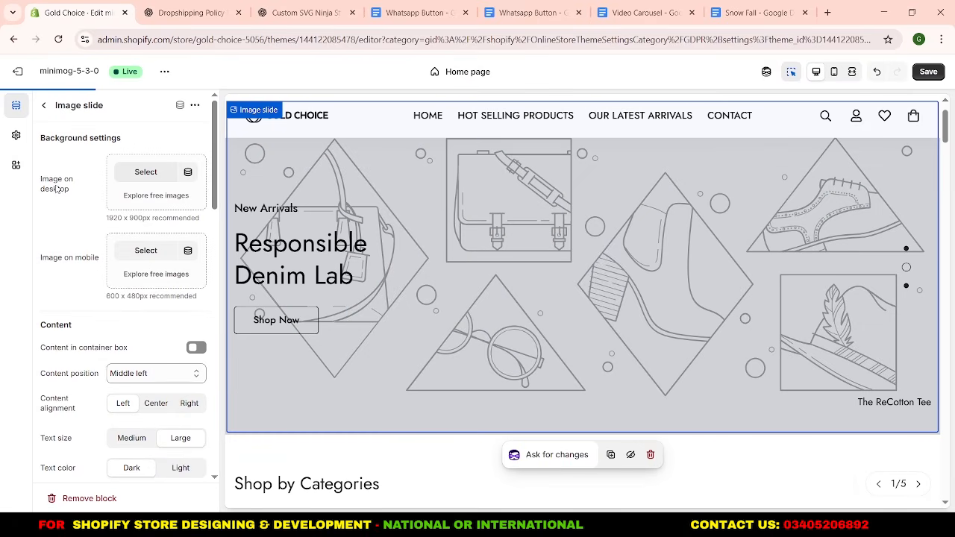
pyautogui.click(131, 183)
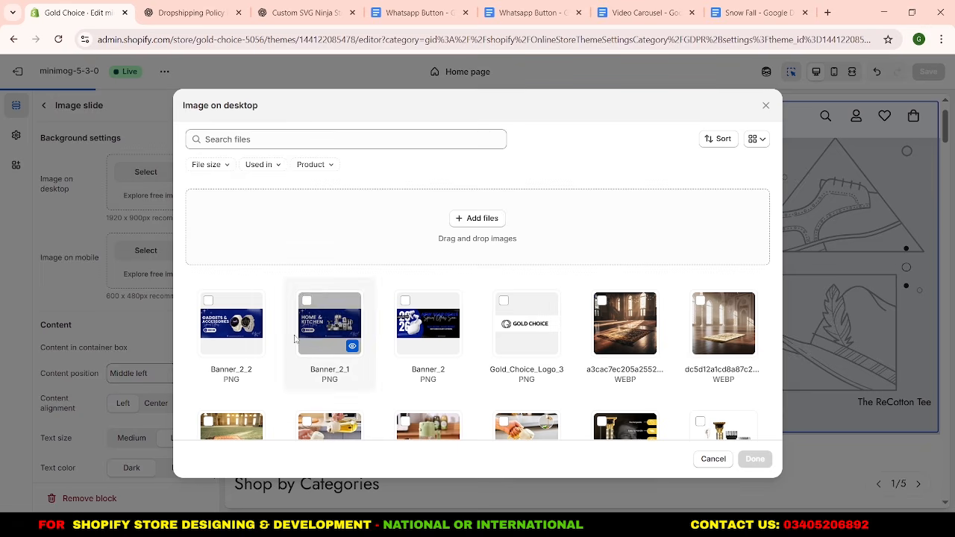
pyautogui.click(265, 319)
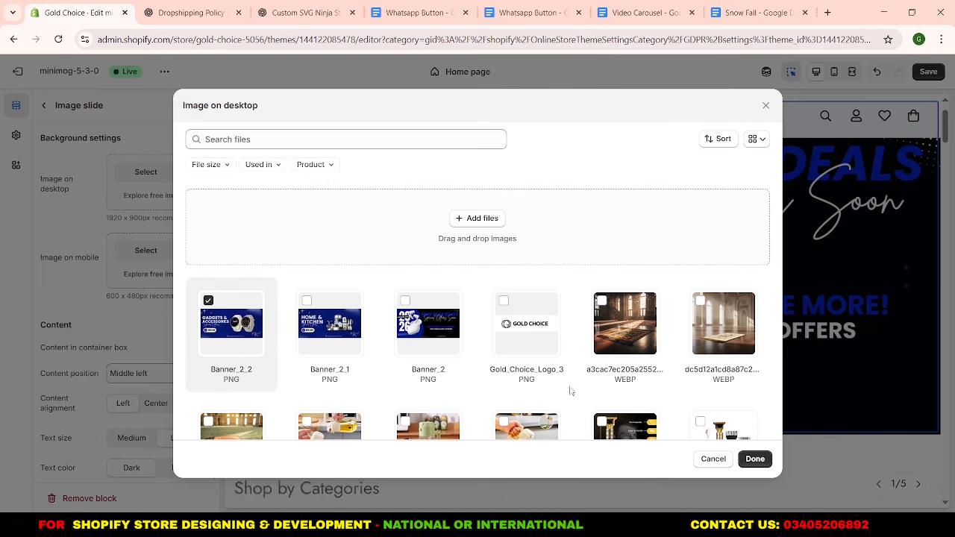
pyautogui.click(754, 459)
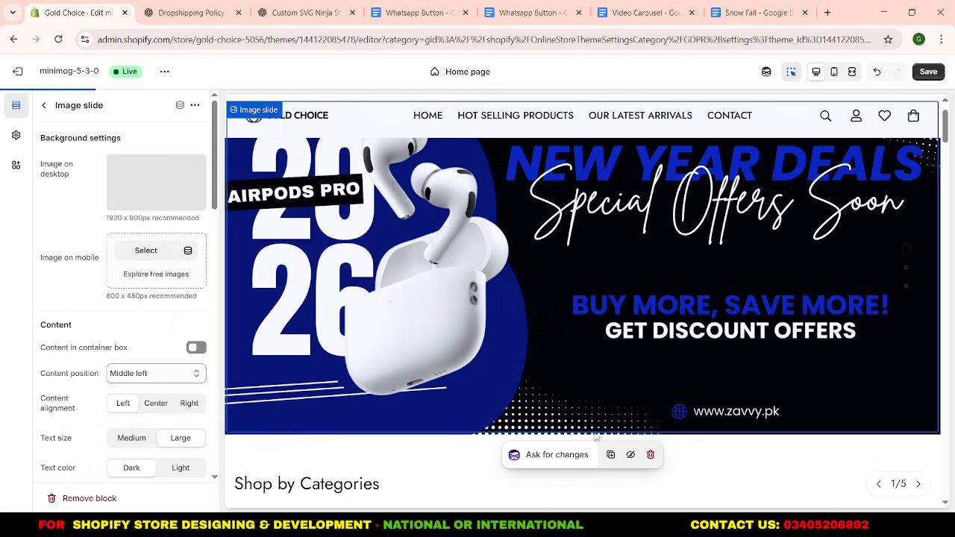
# Clear the "New Arrivals" subheading and the "Responsible Denim Lab" heading of the second image slide.
pyautogui.scroll(-3, 109, 334)
pyautogui.scroll(-5, 109, 335)
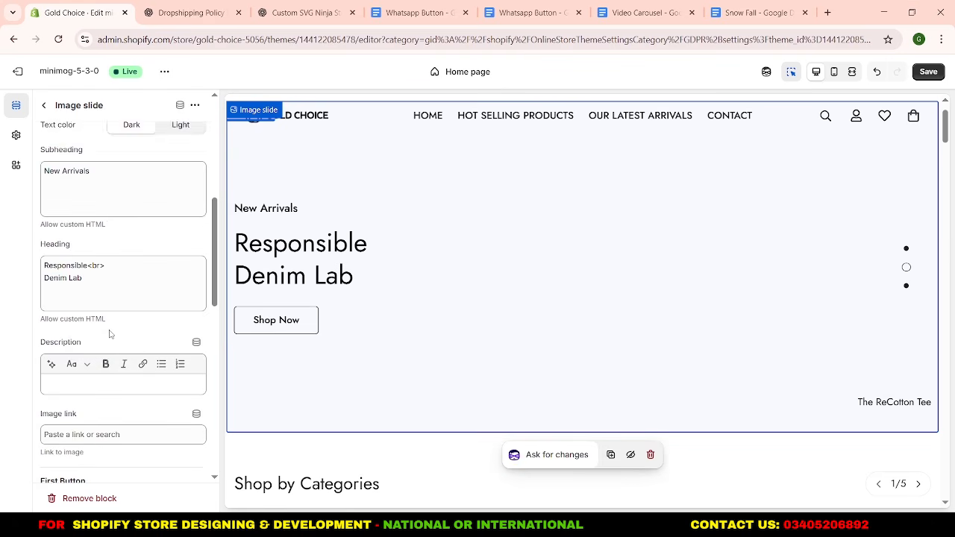
pyautogui.click(107, 147)
pyautogui.moveTo(107, 147); pyautogui.dragTo(39, 148)
pyautogui.press('BackSpace')
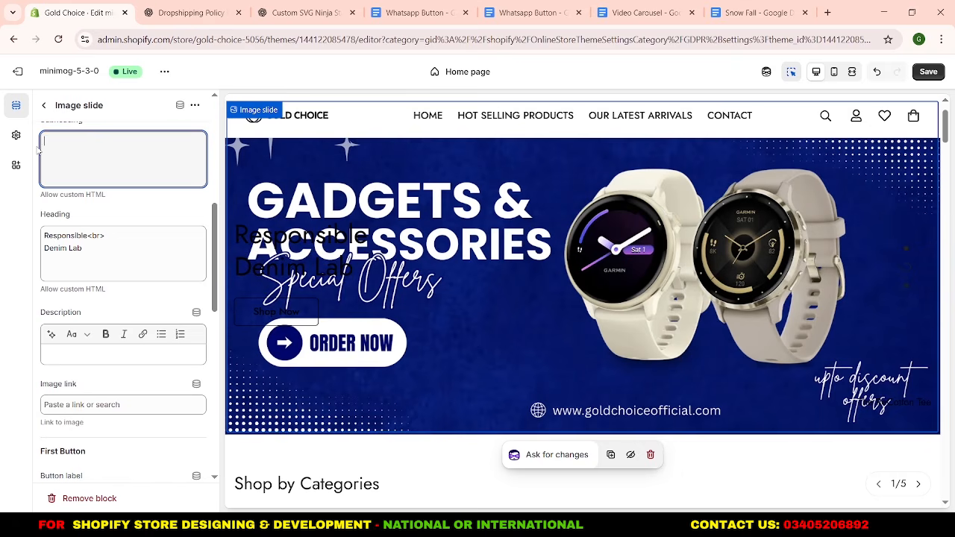
pyautogui.click(104, 254)
pyautogui.hotkey('ctrl', 'a')
pyautogui.press('BackSpace')
# Remove the second slide's "Shop Now" button label and turn off its footer.
pyautogui.scroll(-5, 100, 410)
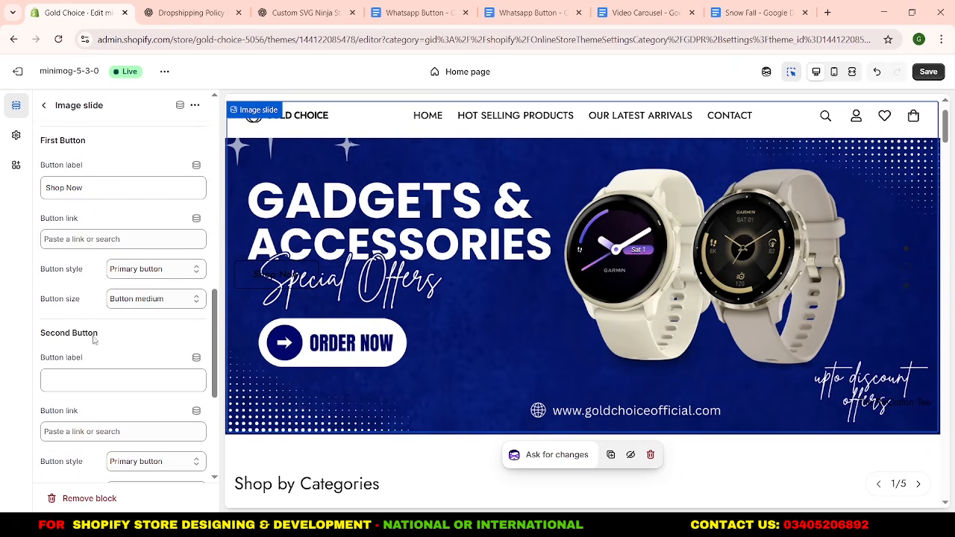
pyautogui.click(100, 197)
pyautogui.hotkey('ctrl', 'a')
pyautogui.press('BackSpace')
pyautogui.scroll(-2, 79, 302)
pyautogui.scroll(-1, 80, 321)
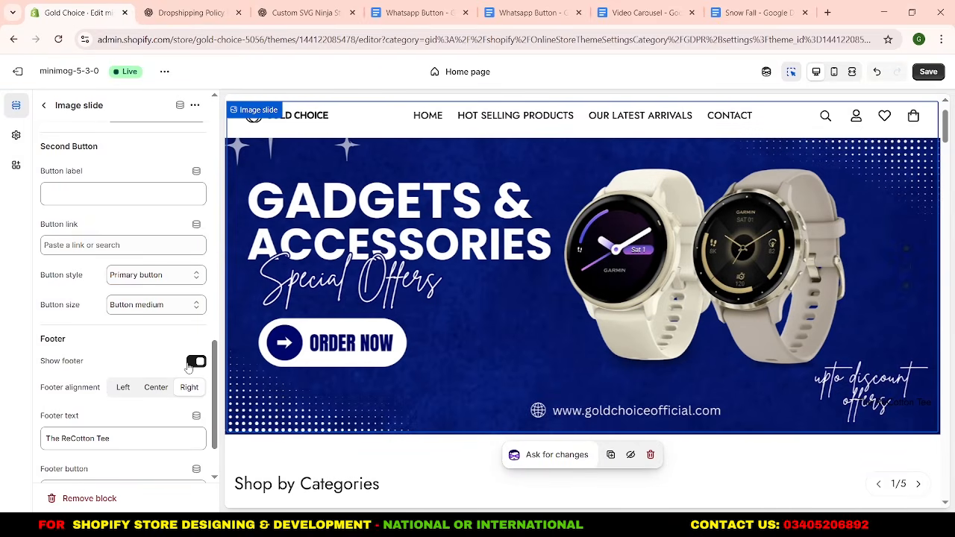
pyautogui.click(191, 363)
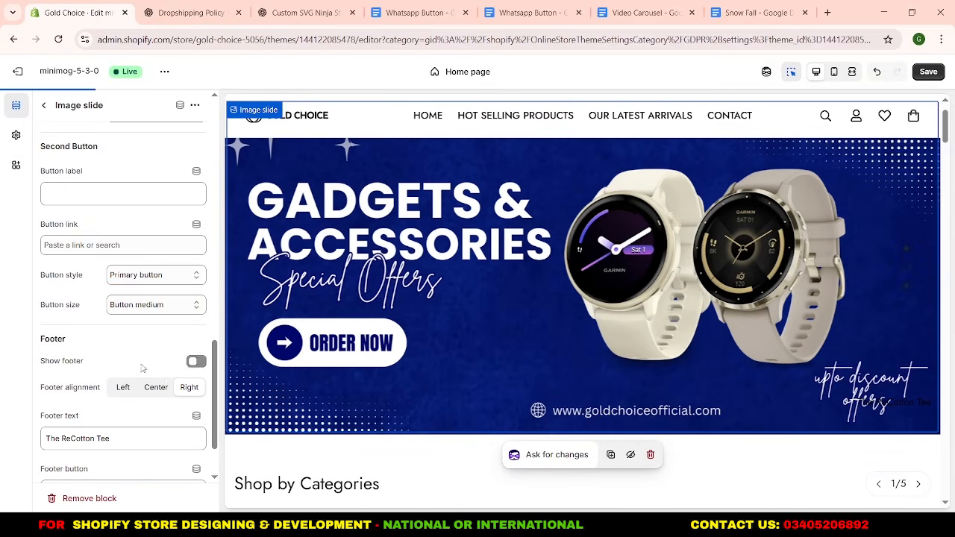
# Return to the home page sections, collapse the Slideshow section and save the slideshow changes.
pyautogui.click(45, 106)
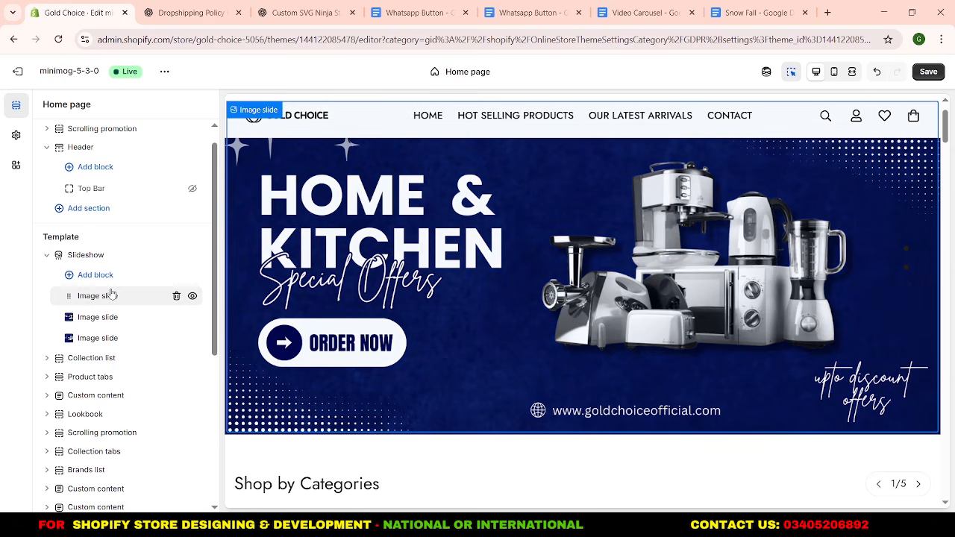
pyautogui.click(46, 255)
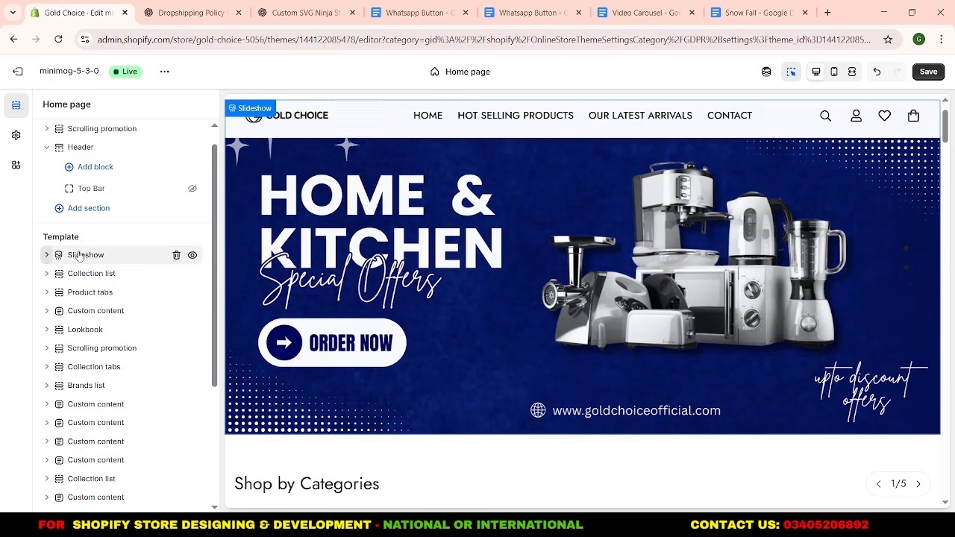
pyautogui.click(928, 71)
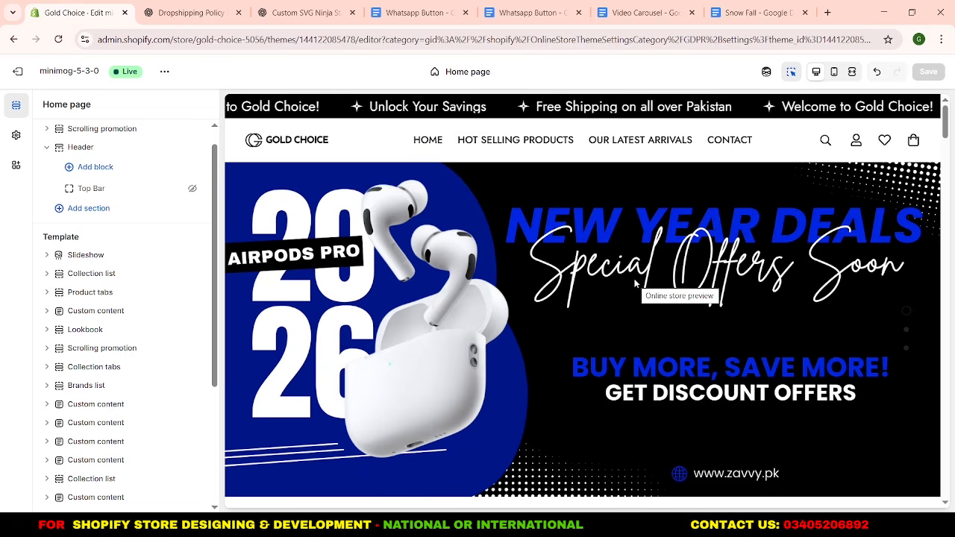
# Remove the Glasses, Knit Wears, Summer Bags and Sneakers collection blocks from the "Shop by Categories" Collection list section.
pyautogui.scroll(-3, 635, 284)
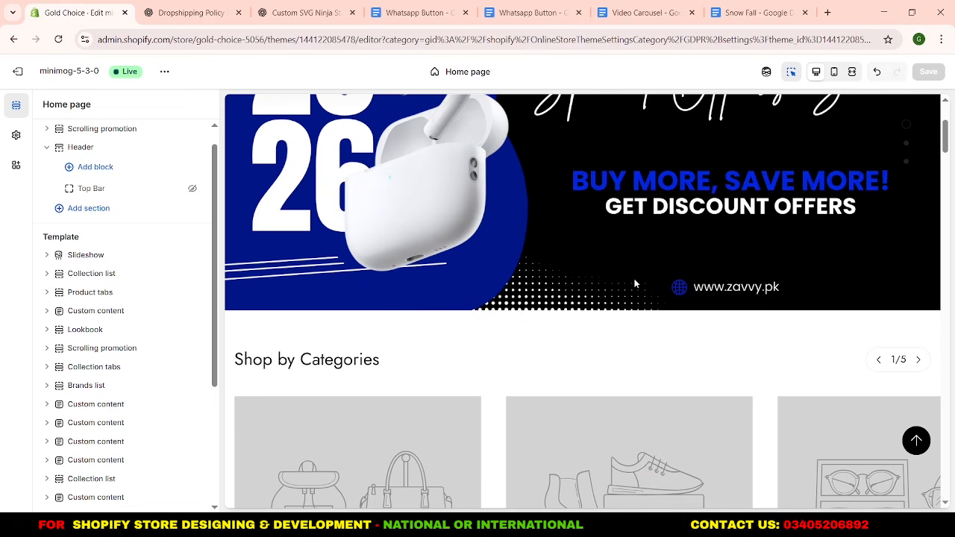
pyautogui.scroll(-3, 635, 284)
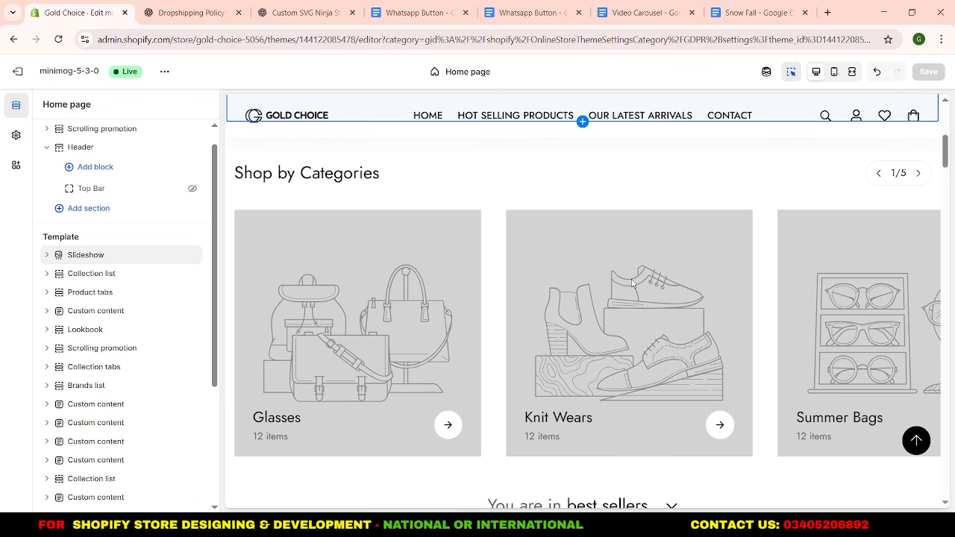
pyautogui.click(47, 277)
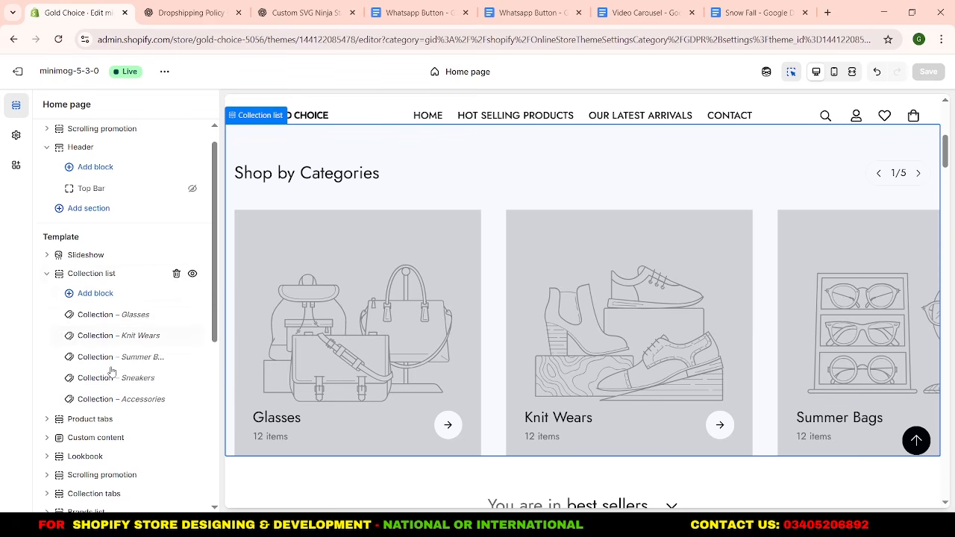
pyautogui.click(176, 315)
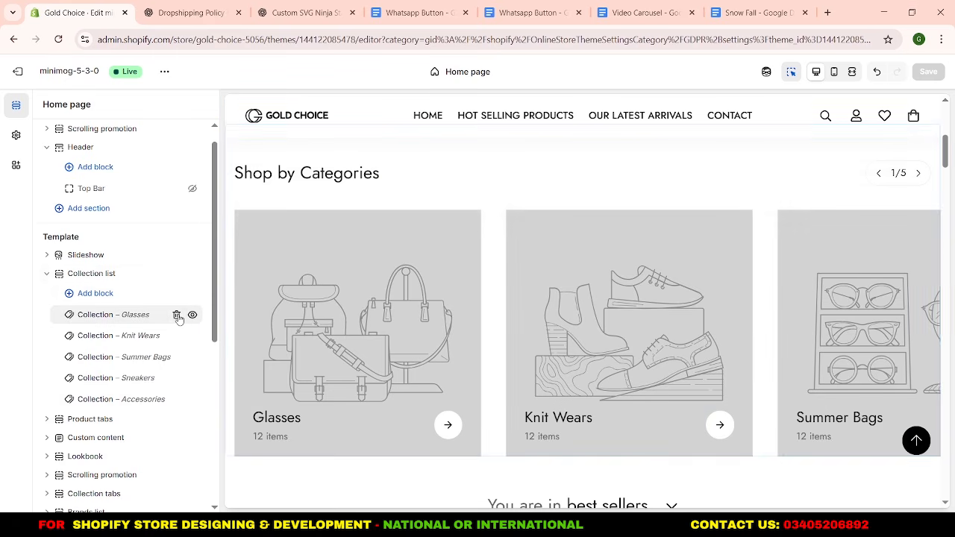
pyautogui.click(176, 315)
pyautogui.click(176, 315)
# Remove the Accessories block from the "Shop by Categories" Collection list and add three new Collection blocks.
pyautogui.click(176, 315)
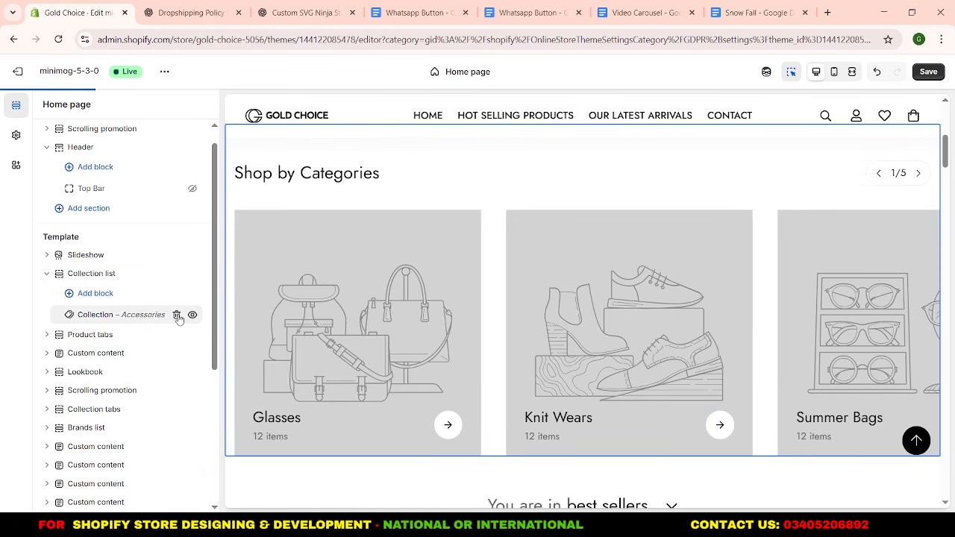
pyautogui.click(176, 315)
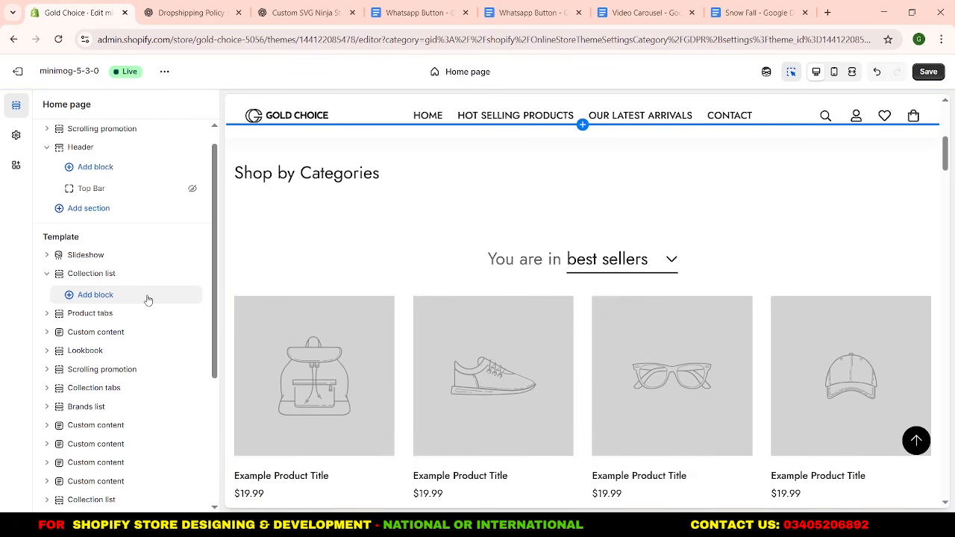
pyautogui.click(148, 298)
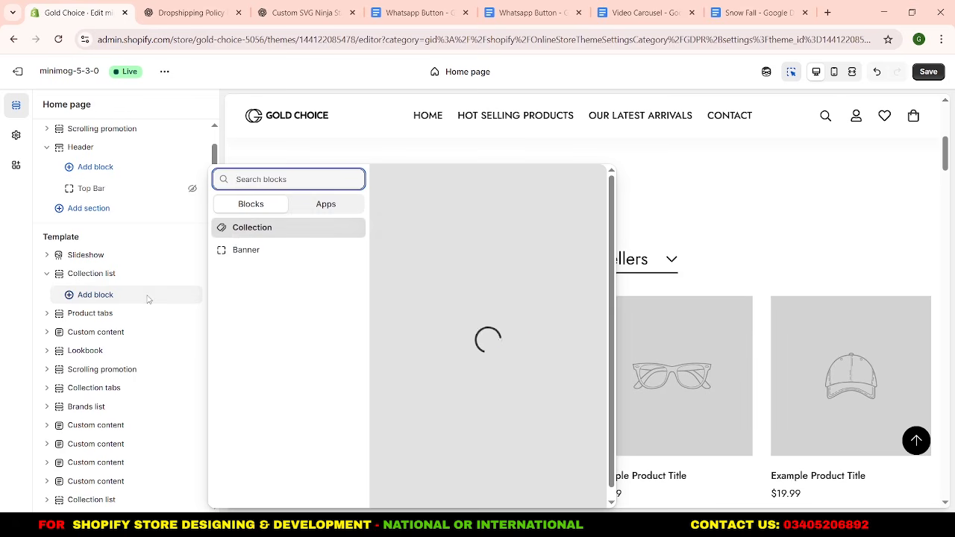
pyautogui.click(234, 236)
pyautogui.click(108, 292)
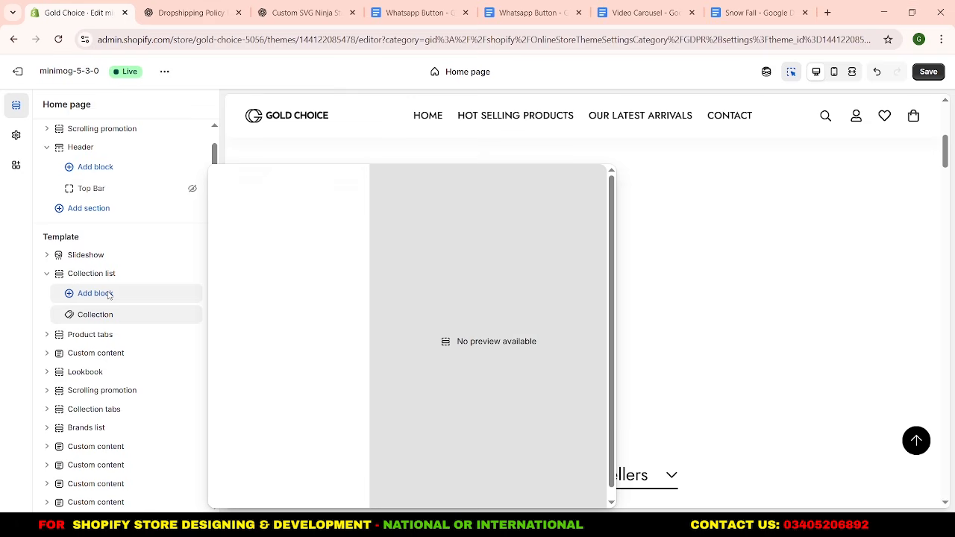
pyautogui.click(237, 228)
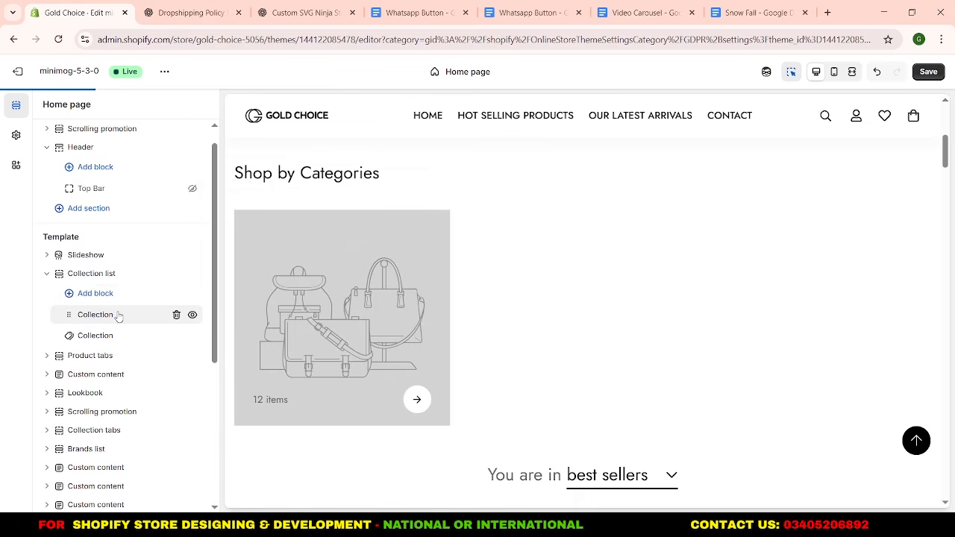
pyautogui.click(116, 299)
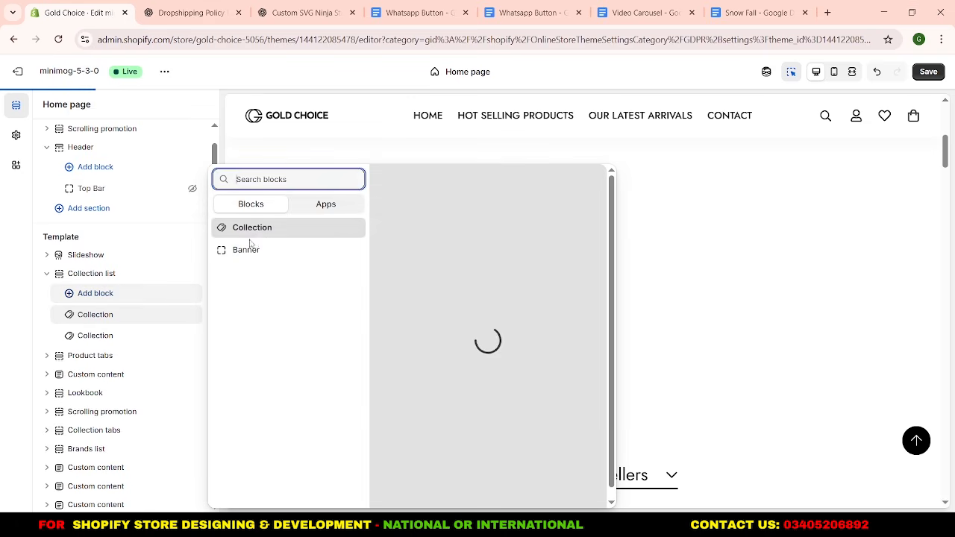
pyautogui.click(256, 237)
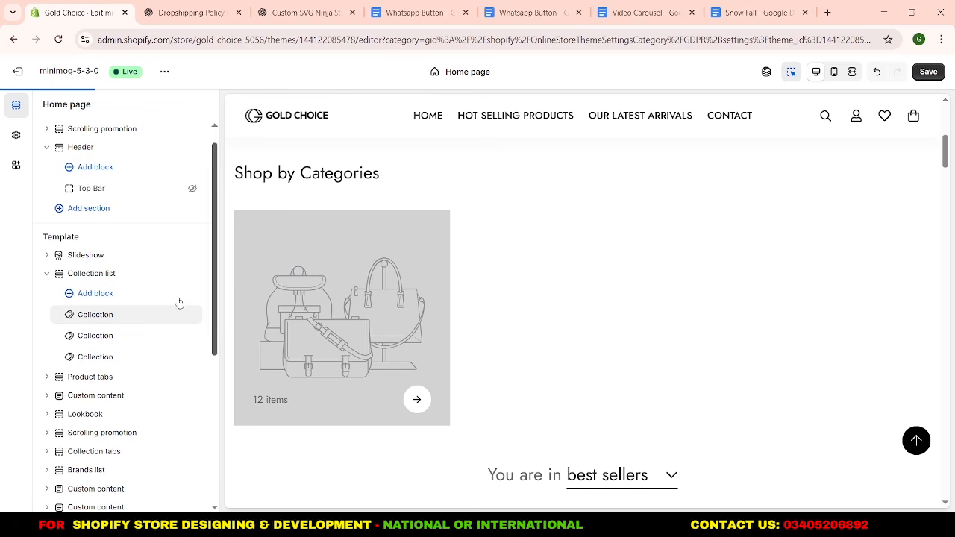
# Assign the Tech & Gadgets collection to the first Collection block with Tech_Gadgets_1.png as its featured image.
pyautogui.click(96, 315)
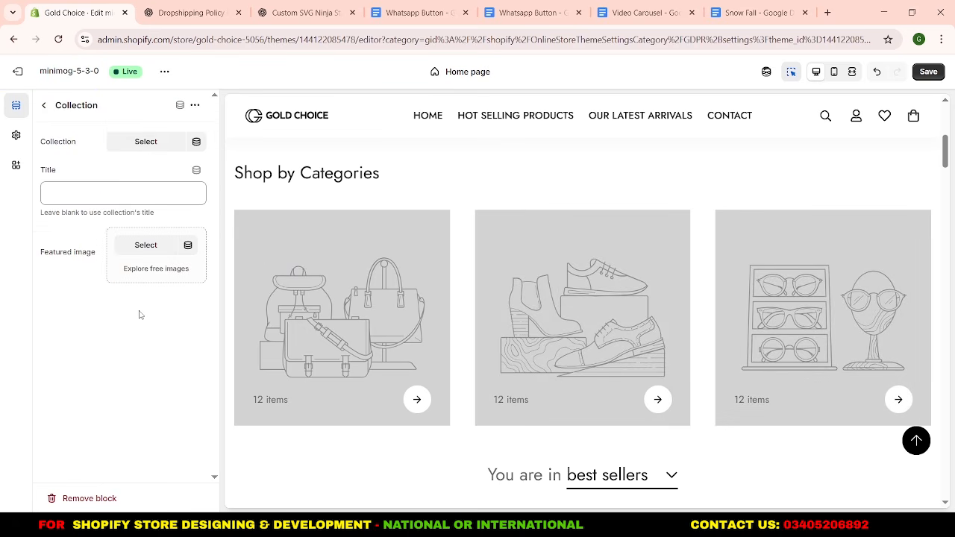
pyautogui.click(146, 142)
pyautogui.click(273, 341)
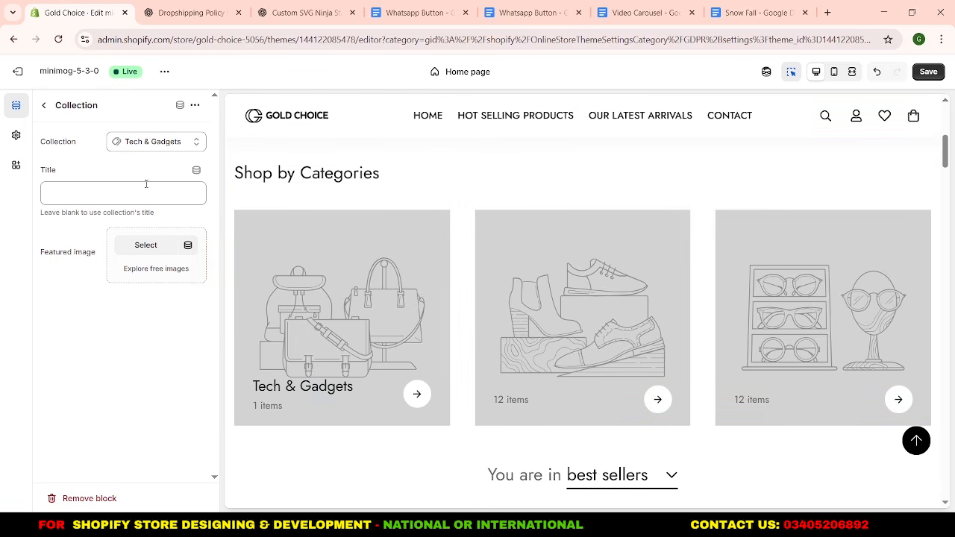
pyautogui.click(144, 247)
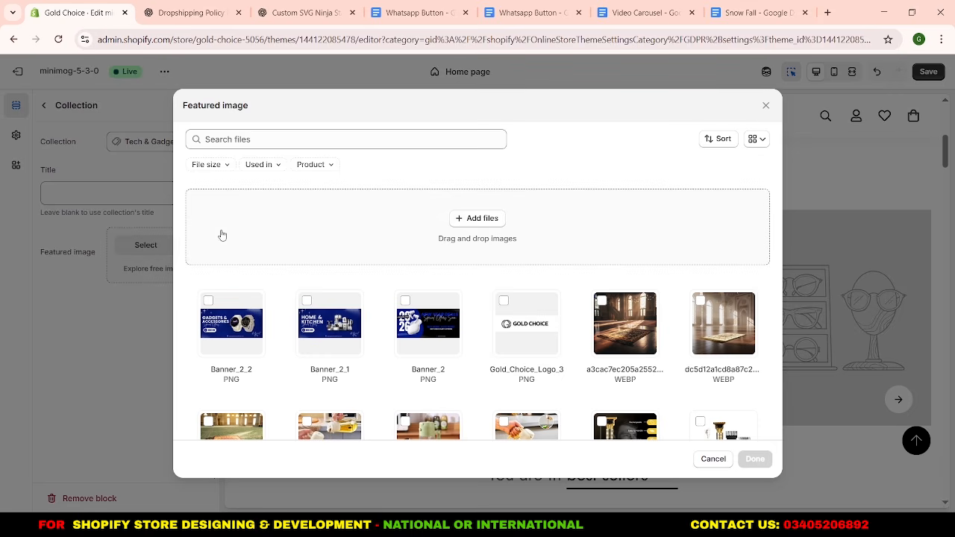
pyautogui.click(464, 218)
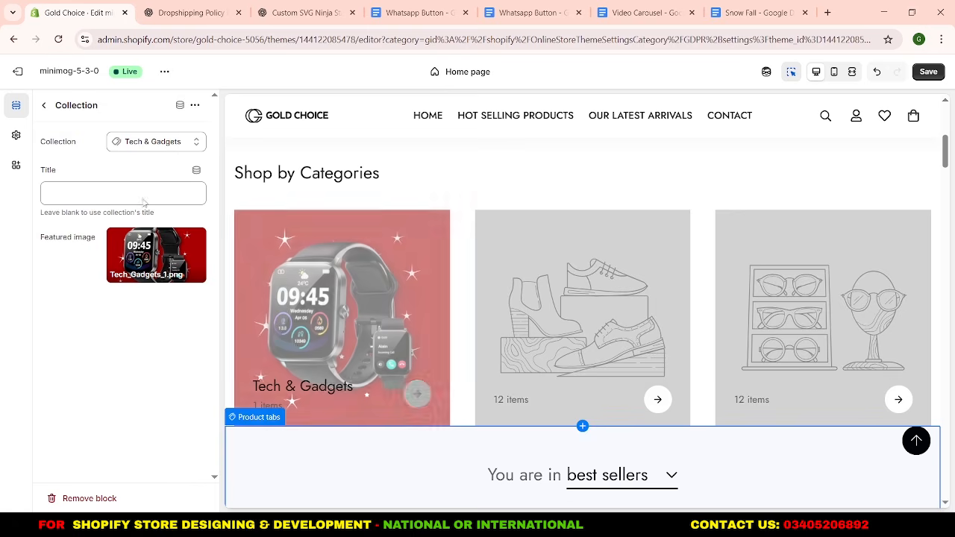
pyautogui.click(45, 105)
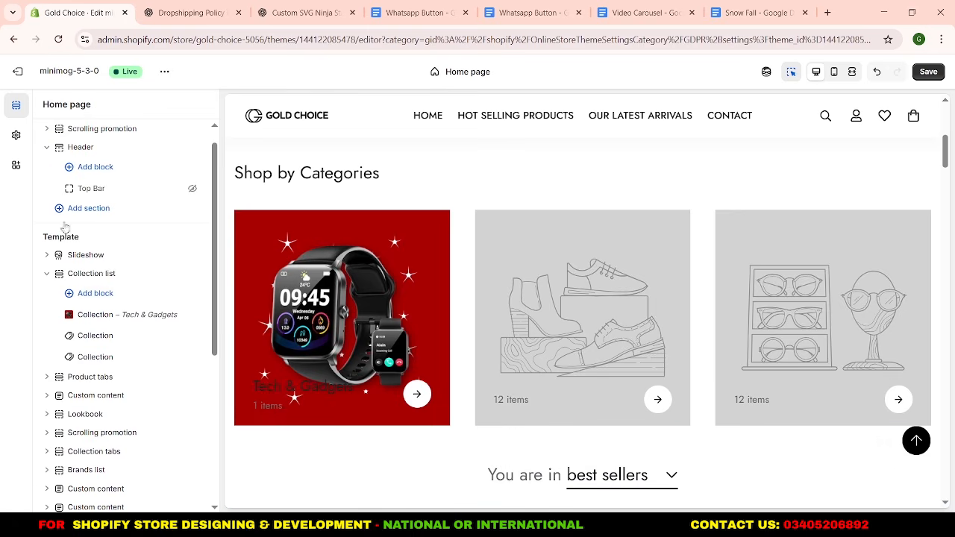
# Assign Kitchen Accessories and Electronic Accessories, each with a featured image, to the second and third Collection blocks.
pyautogui.click(85, 336)
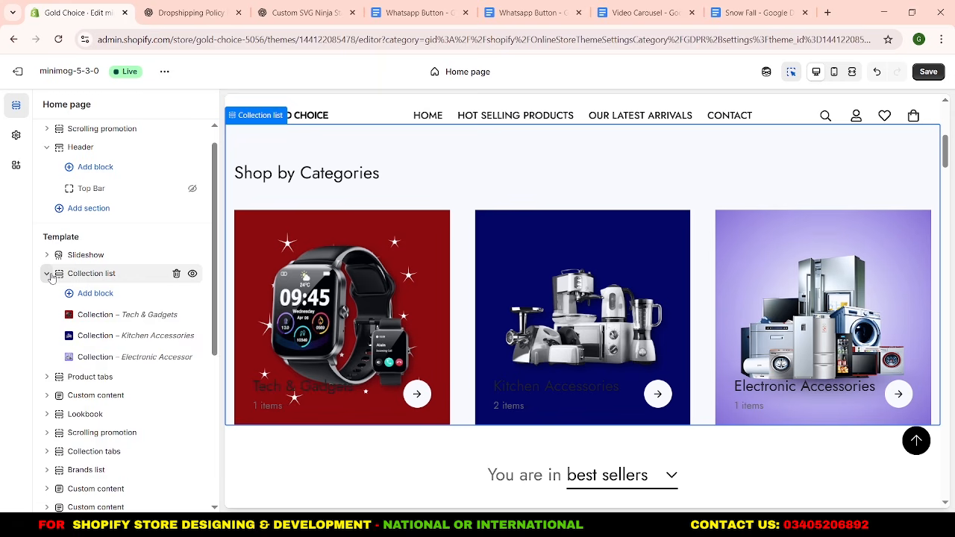
pyautogui.click(48, 276)
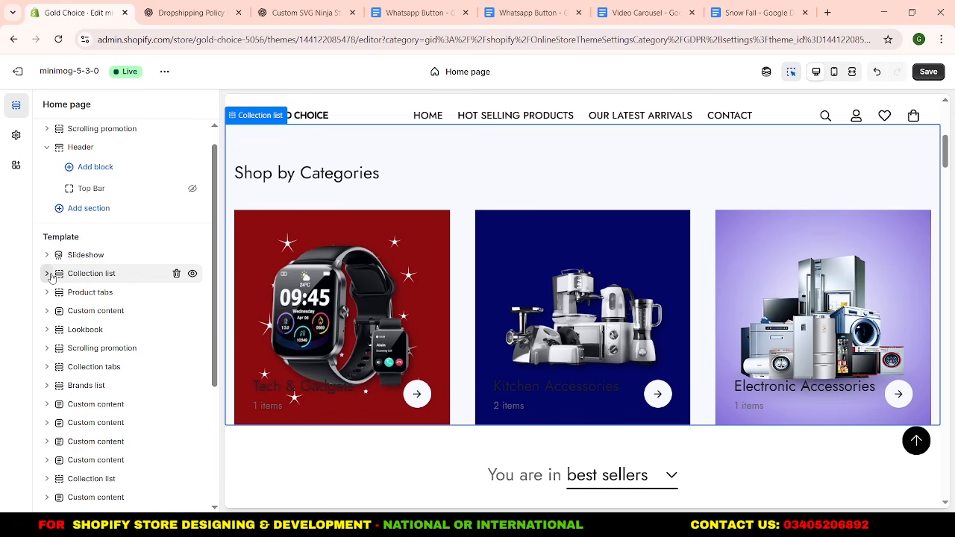
pyautogui.click(49, 275)
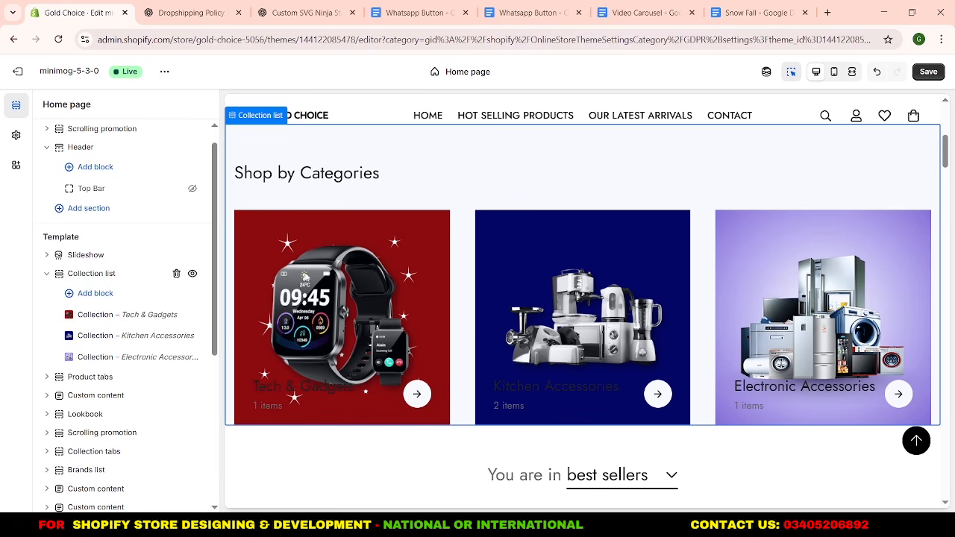
# Center the "Shop by Categories" header text in the Collection list section settings.
pyautogui.scroll(5, 647, 306)
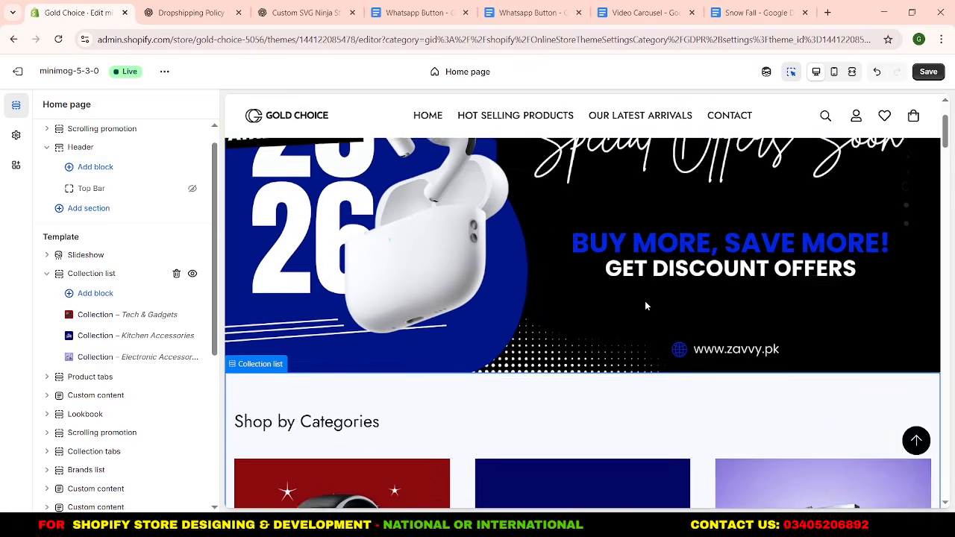
pyautogui.scroll(-6, 646, 306)
pyautogui.scroll(1, 647, 306)
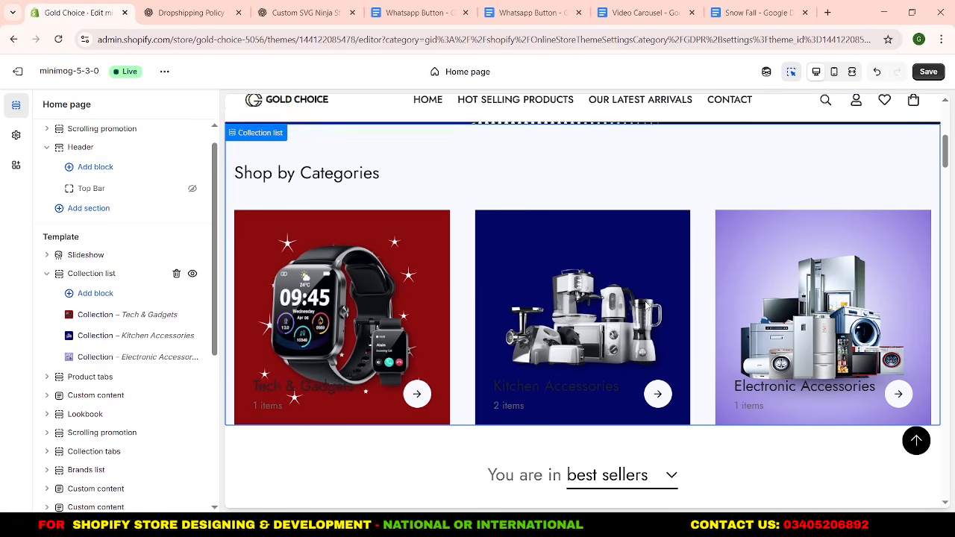
pyautogui.scroll(1, 646, 306)
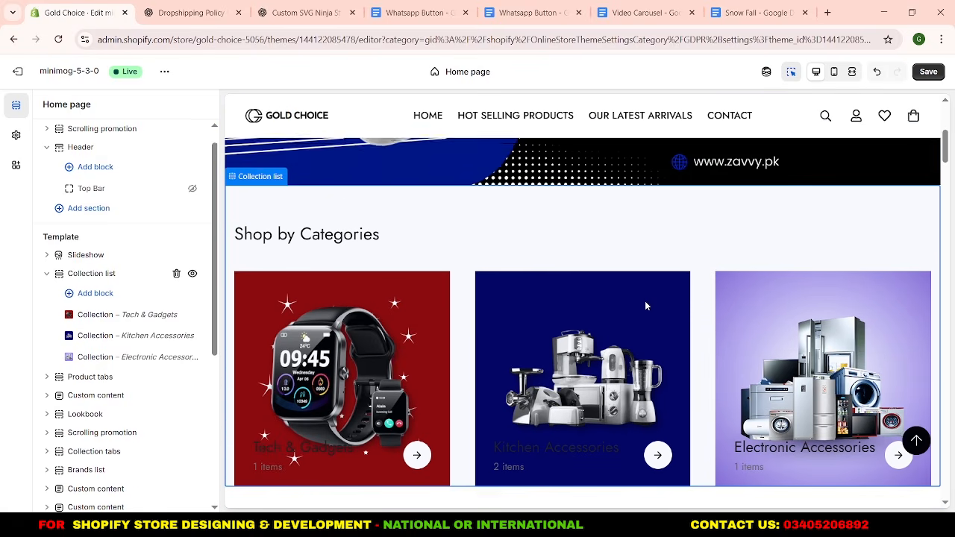
pyautogui.scroll(-1, 646, 306)
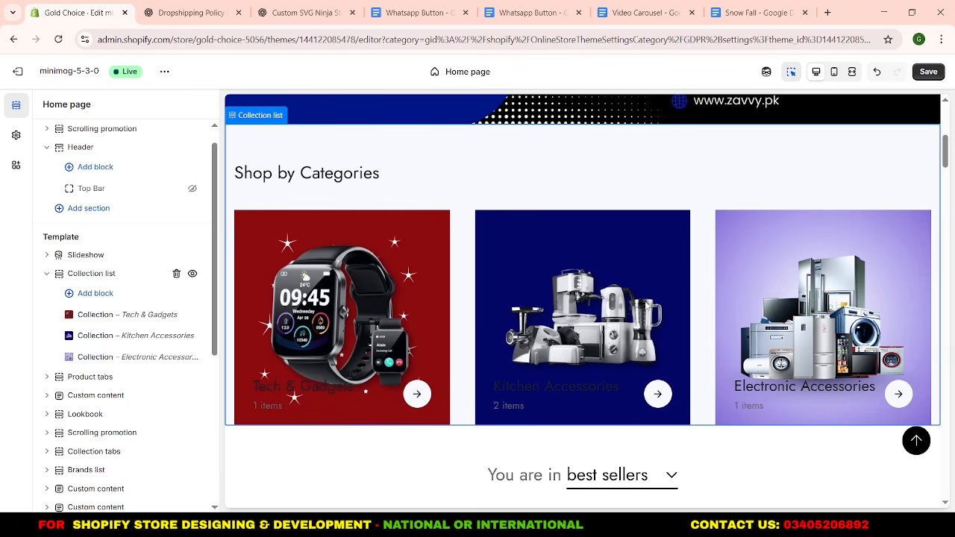
pyautogui.click(84, 274)
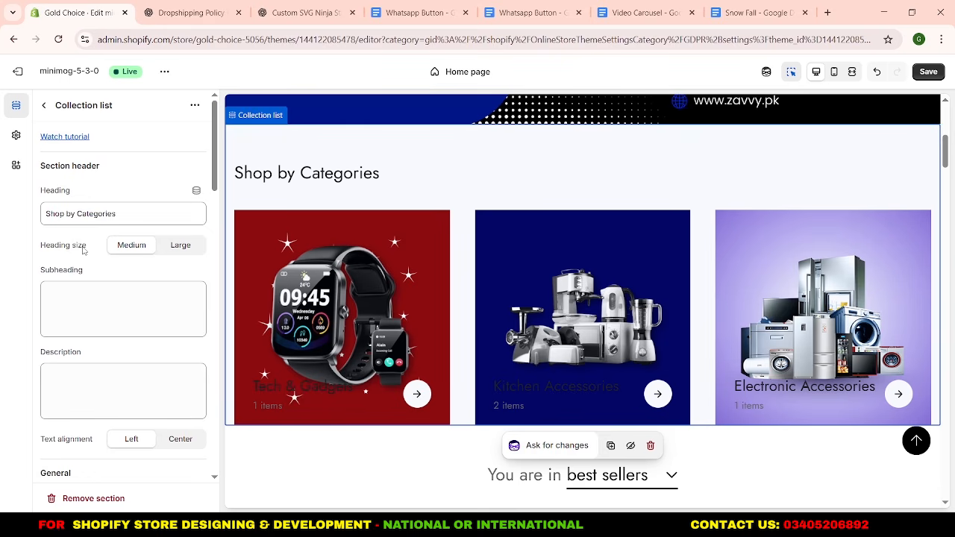
pyautogui.scroll(-2, 83, 251)
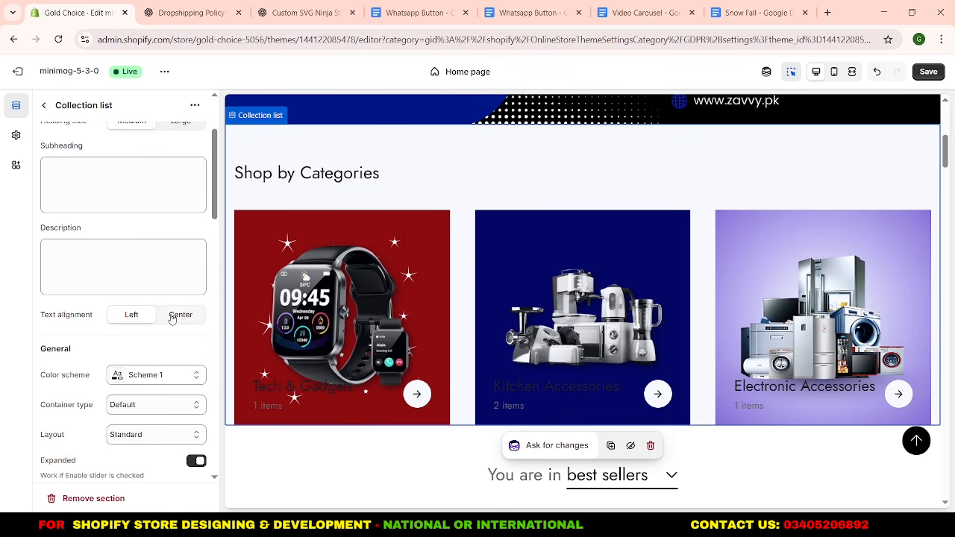
pyautogui.click(173, 316)
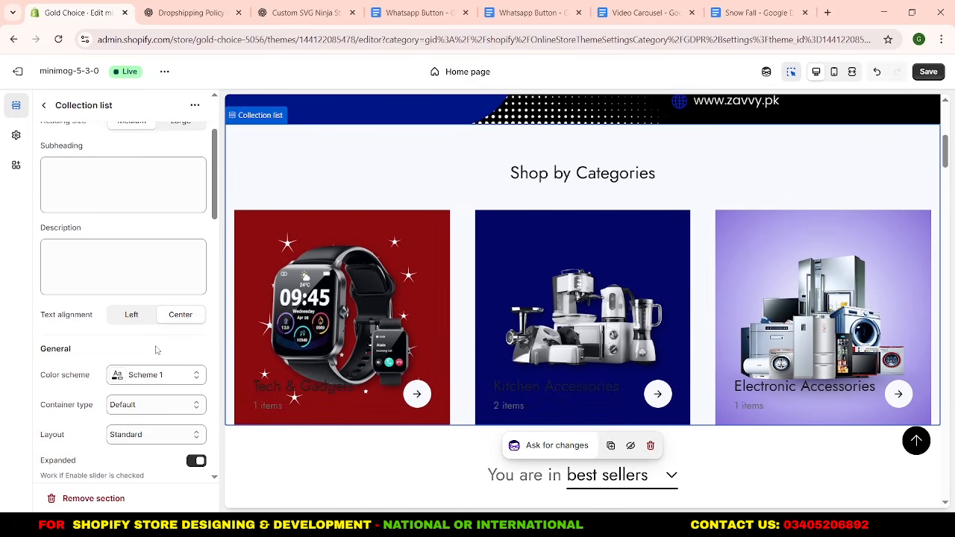
# Turn on rounded images and center the card text of the Collection list.
pyautogui.scroll(-2, 156, 350)
pyautogui.scroll(-1, 159, 312)
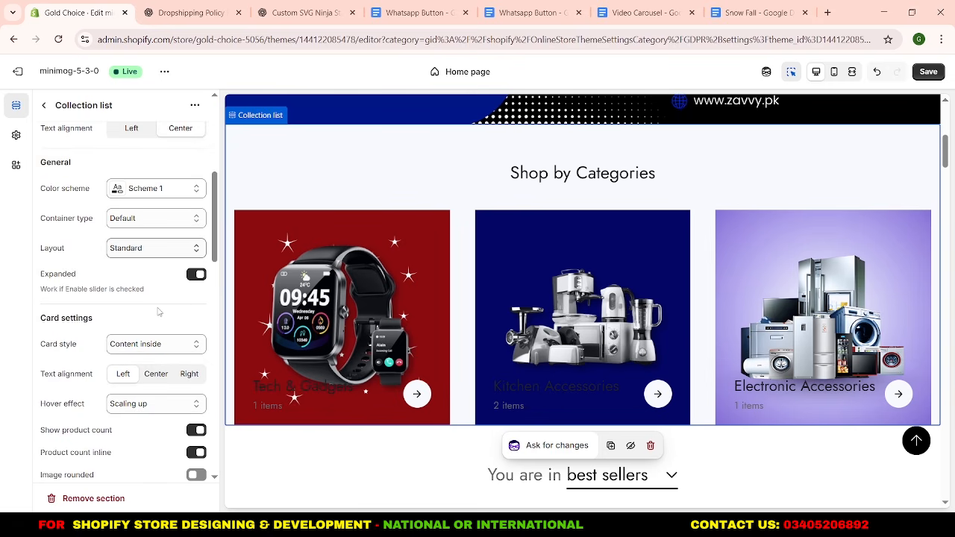
pyautogui.scroll(-2, 158, 312)
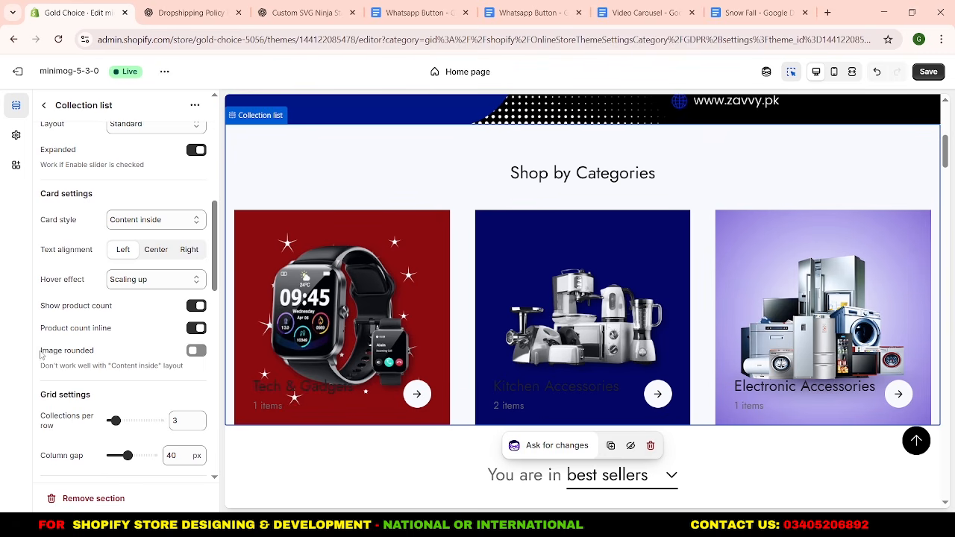
pyautogui.click(192, 353)
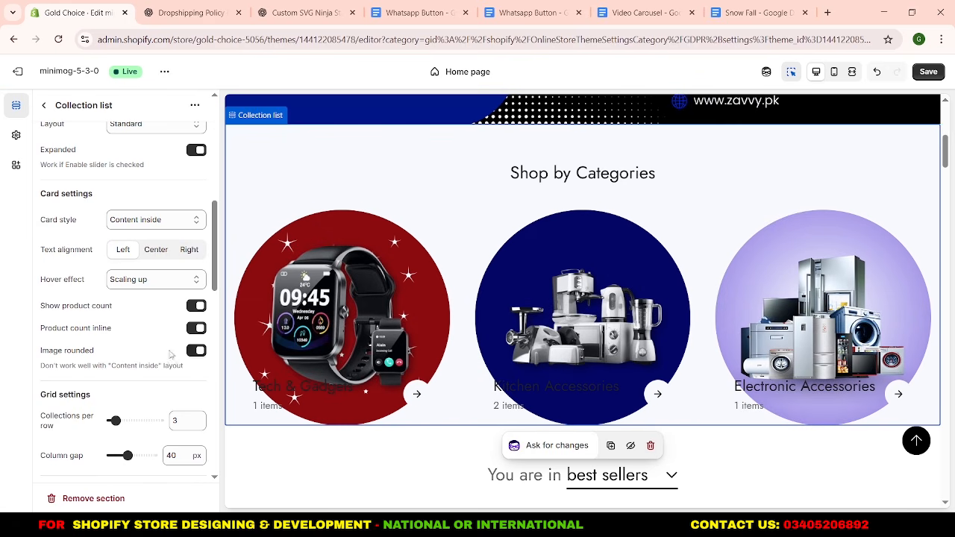
pyautogui.click(154, 250)
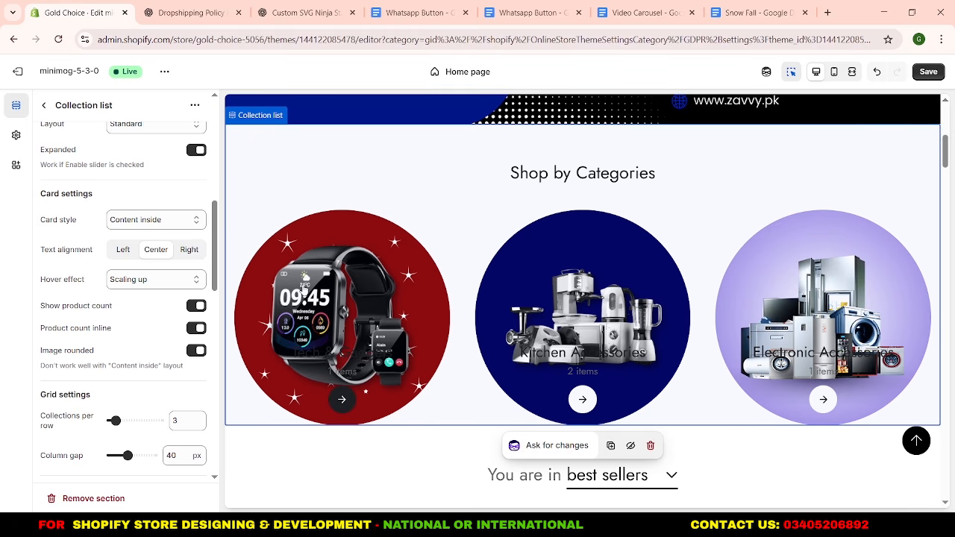
# Turn on auto slide and turn off pagination and navigation for the Collection list slider.
pyautogui.scroll(-4, 89, 319)
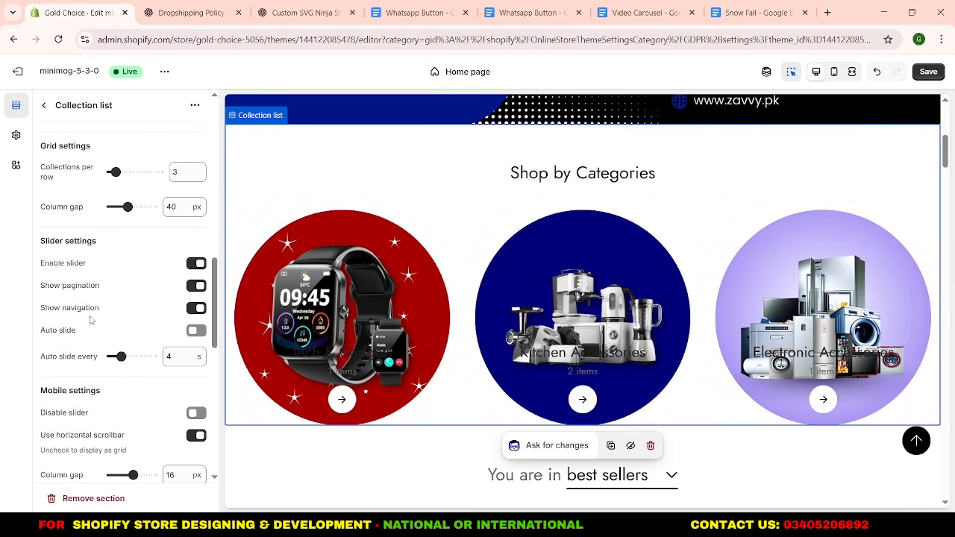
pyautogui.click(197, 333)
pyautogui.click(195, 284)
pyautogui.click(195, 309)
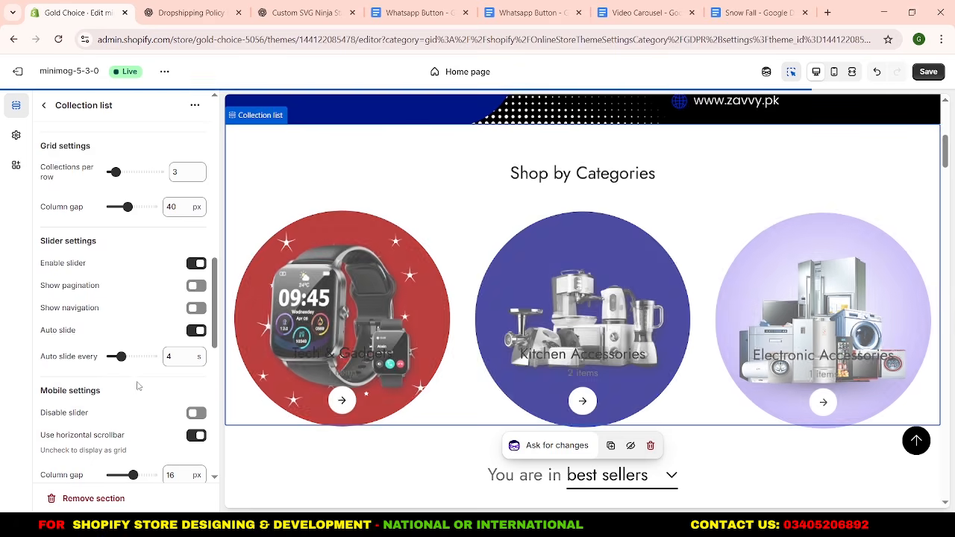
# Turn off the Collection list's horizontal scrollbar for mobile and set the section's bottom padding to 50 px.
pyautogui.scroll(-2, 140, 389)
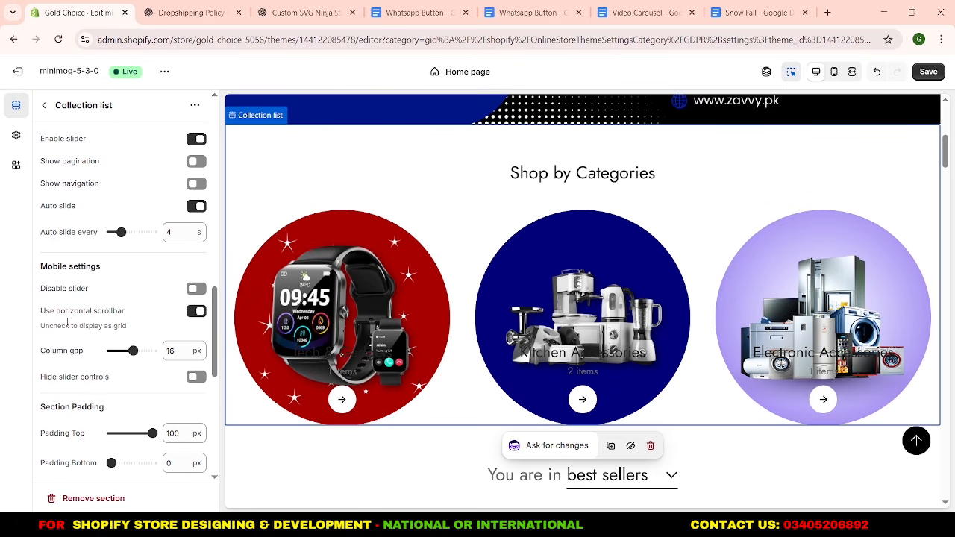
pyautogui.click(195, 312)
pyautogui.scroll(-2, 171, 371)
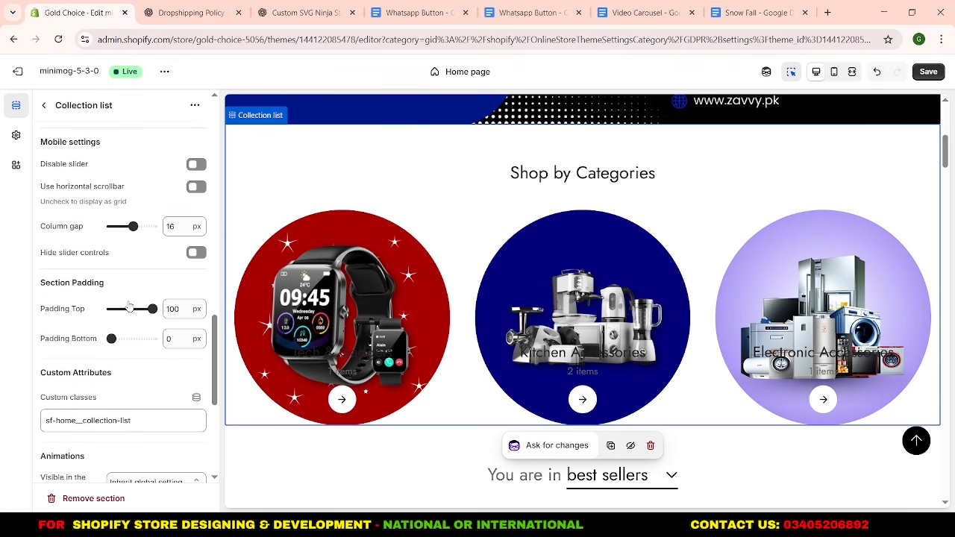
pyautogui.doubleClick(163, 344)
pyautogui.press('Return')
# Save the Collection list changes and preview the top of the home page in mobile view.
pyautogui.click(44, 106)
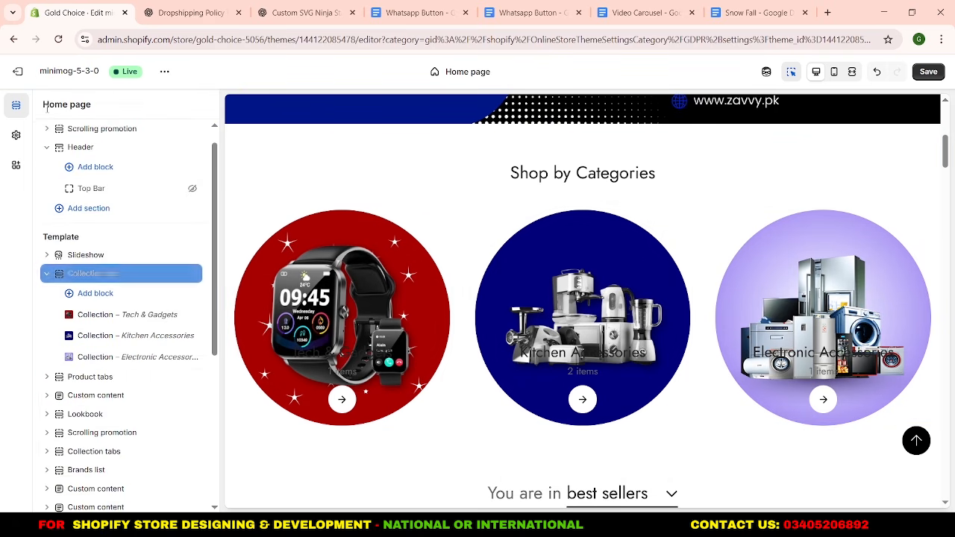
pyautogui.click(46, 274)
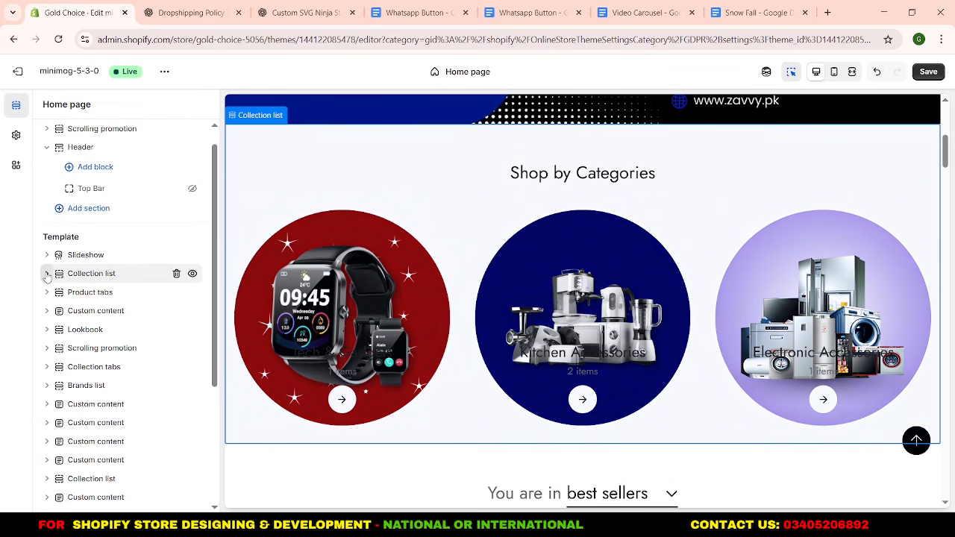
pyautogui.click(927, 72)
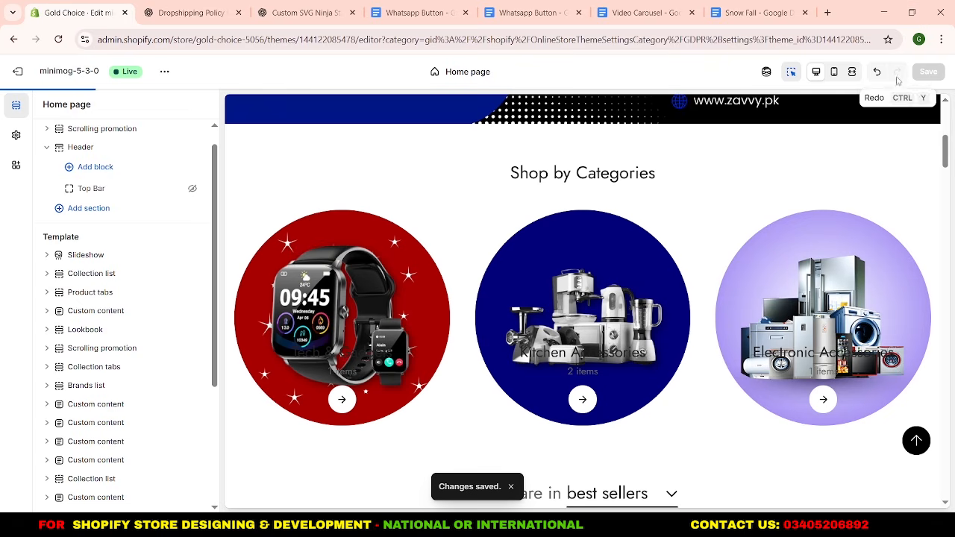
pyautogui.click(835, 72)
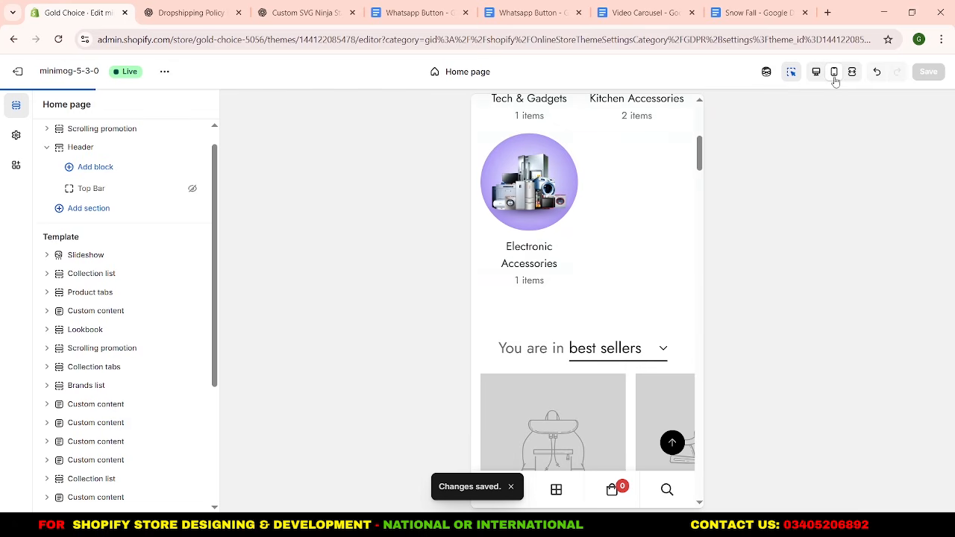
pyautogui.scroll(5, 571, 254)
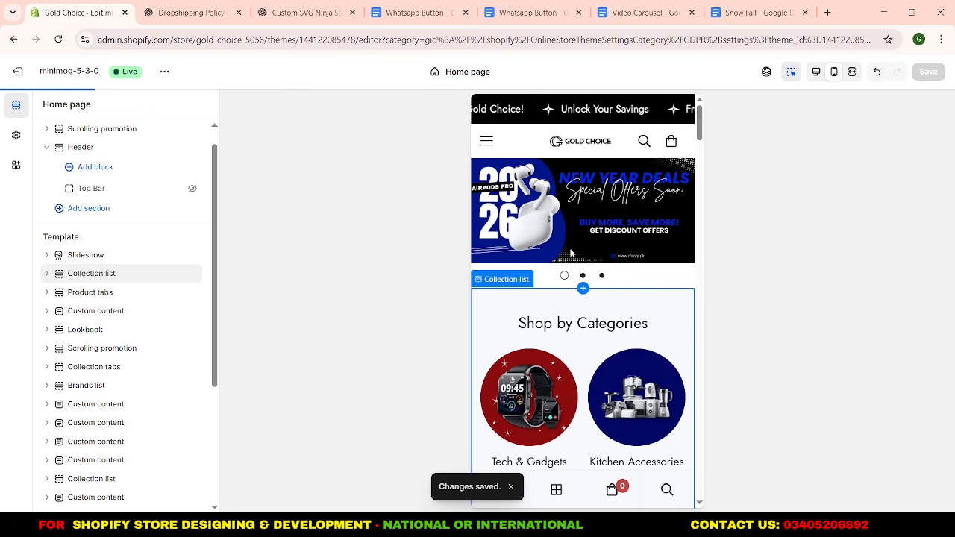
# Turn off pagination for the home page Slideshow.
pyautogui.scroll(-2, 571, 254)
pyautogui.scroll(2, 571, 254)
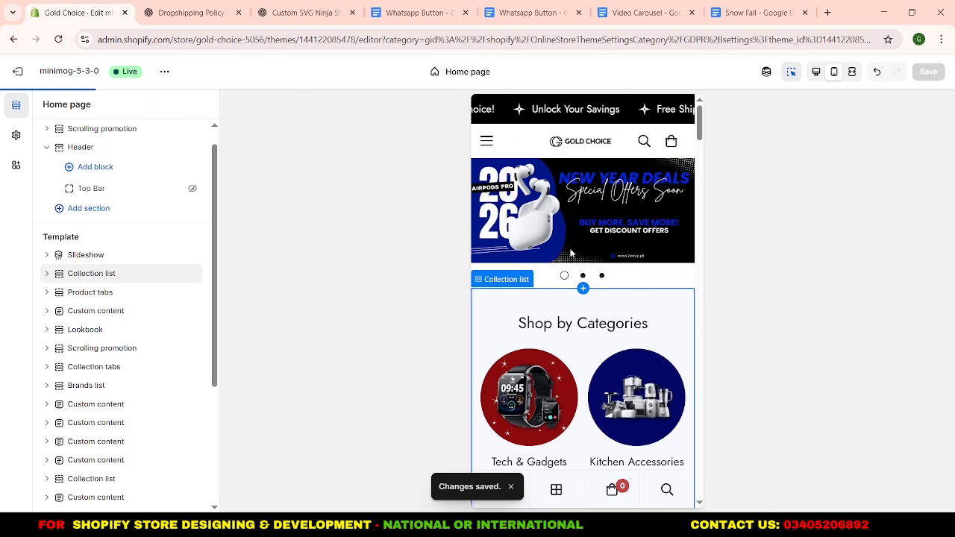
pyautogui.scroll(-4, 571, 254)
pyautogui.scroll(5, 571, 253)
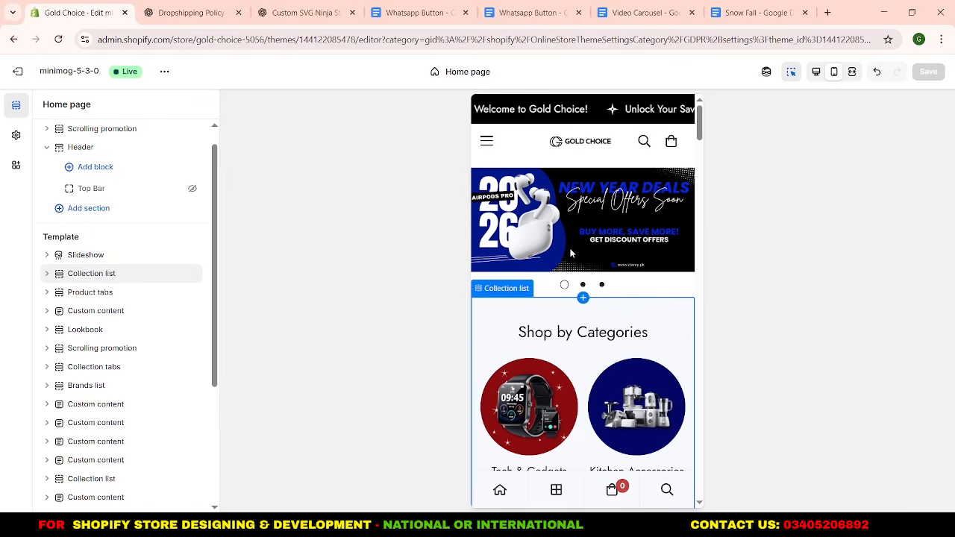
pyautogui.scroll(-3, 610, 242)
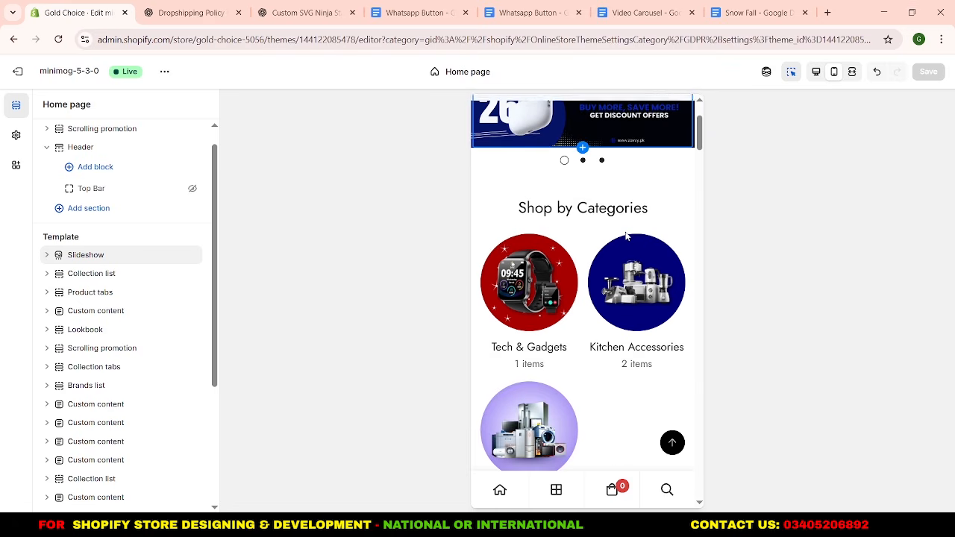
pyautogui.scroll(3, 627, 236)
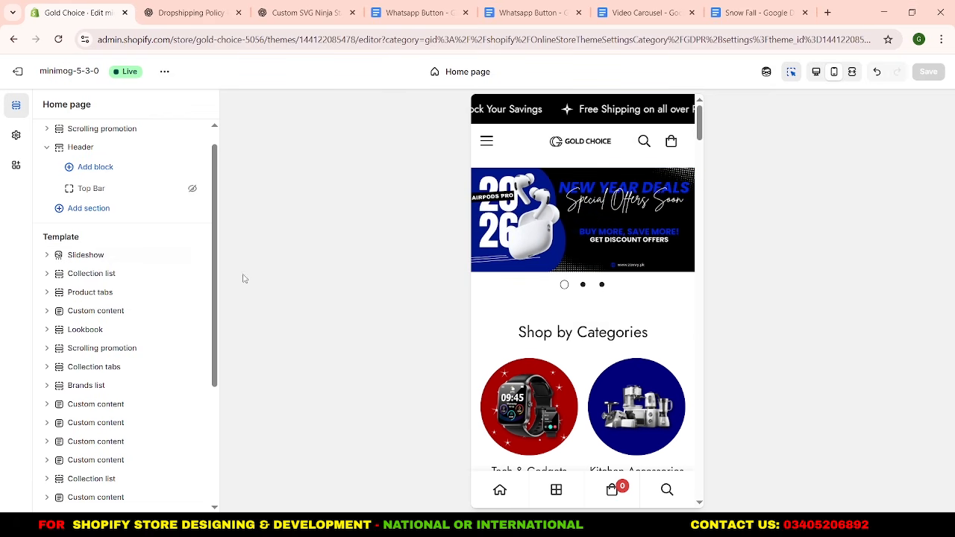
pyautogui.click(118, 257)
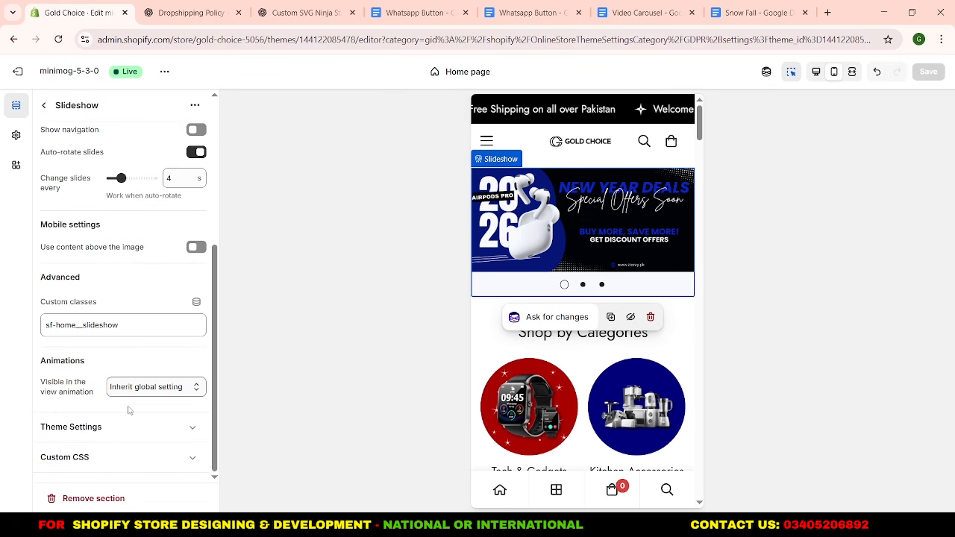
pyautogui.click(134, 428)
pyautogui.scroll(4, 134, 431)
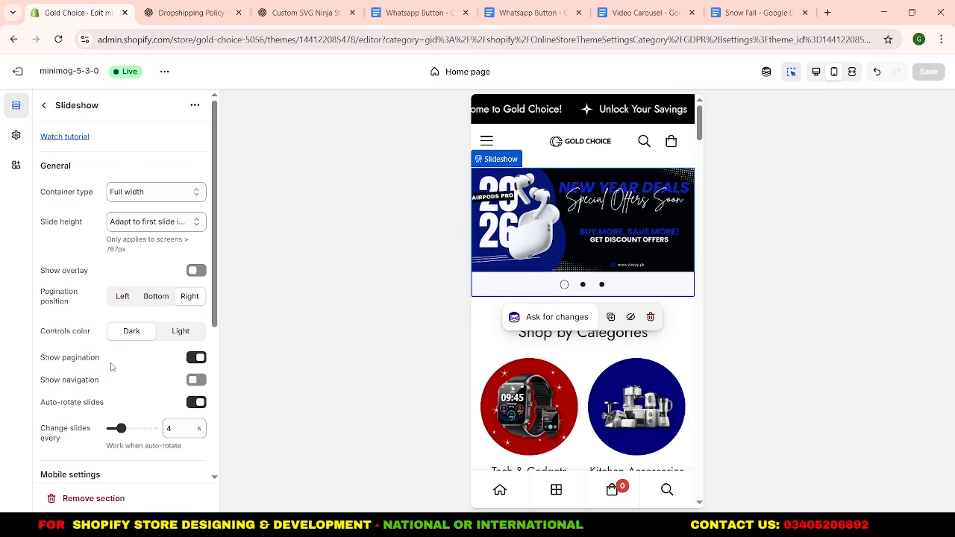
pyautogui.click(196, 359)
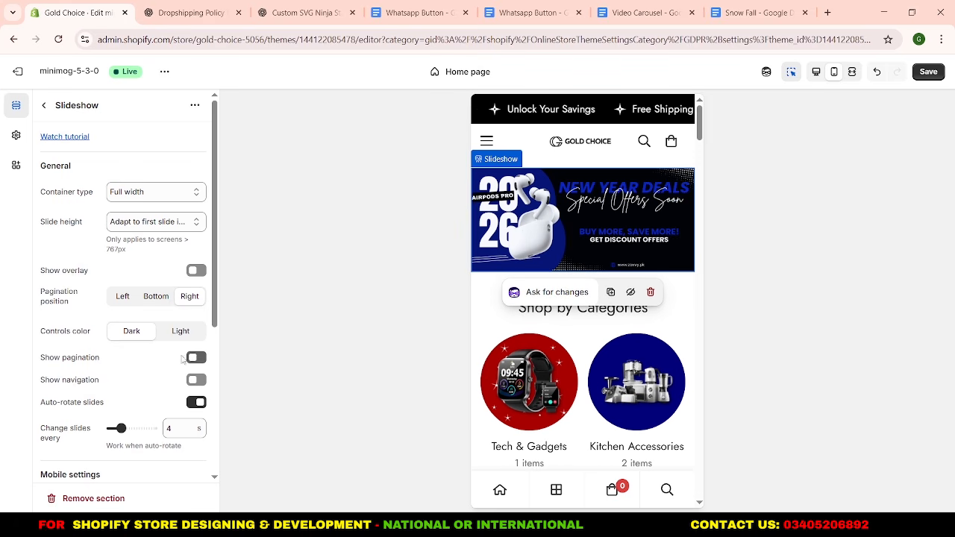
pyautogui.click(44, 106)
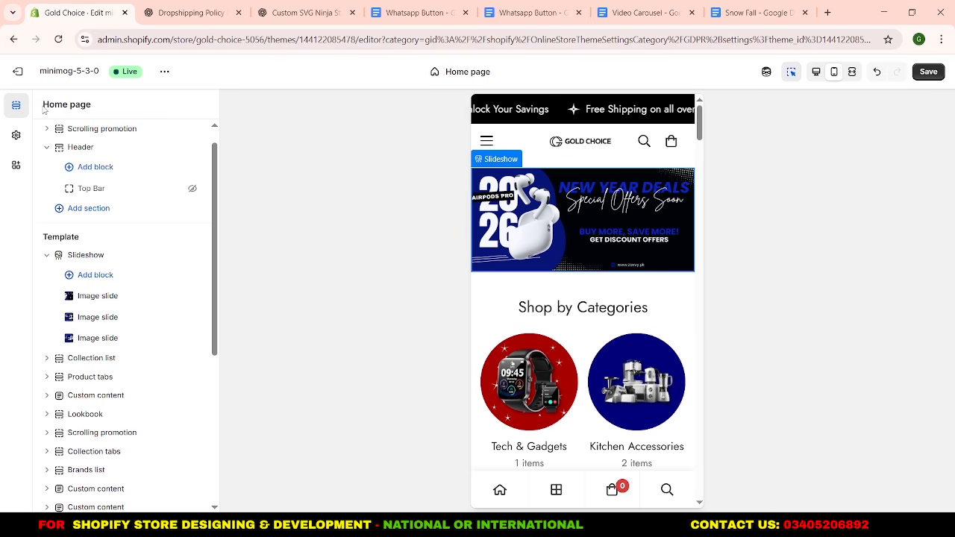
# Turn on the horizontal scrollbar for mobile in the Shop by Categories Collection list, save, and check the mobile preview.
pyautogui.scroll(-3, 597, 298)
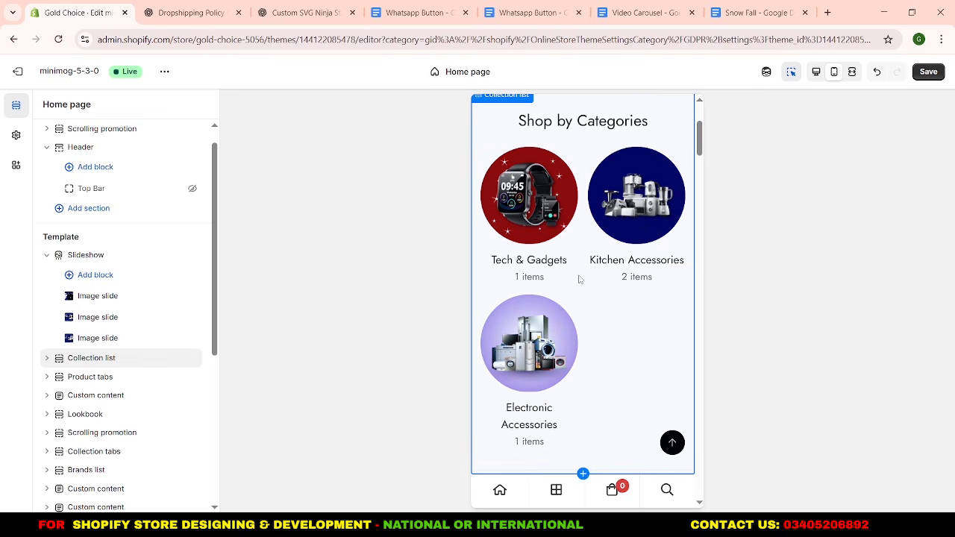
pyautogui.click(580, 279)
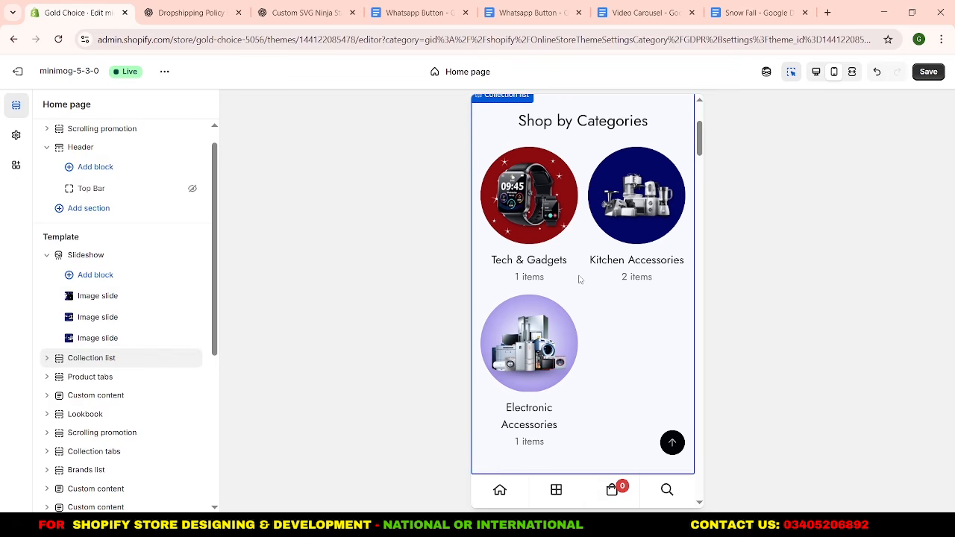
pyautogui.scroll(-10, 144, 278)
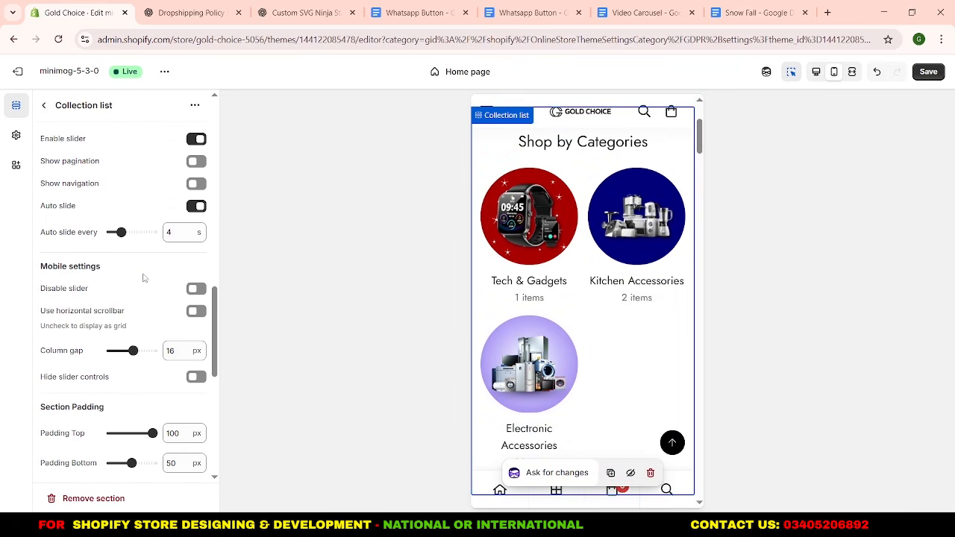
pyautogui.scroll(1, 142, 276)
pyautogui.scroll(-1, 138, 277)
pyautogui.scroll(-2, 144, 271)
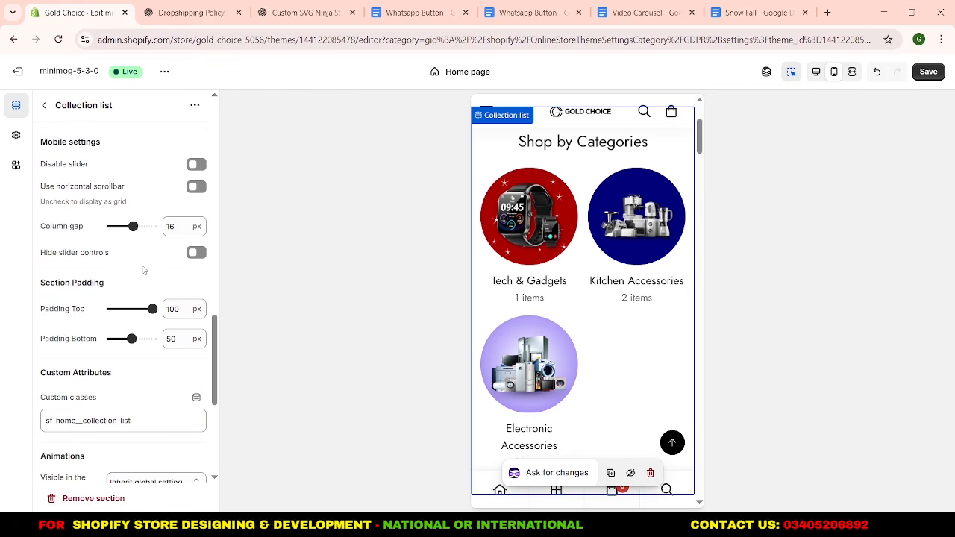
pyautogui.click(197, 187)
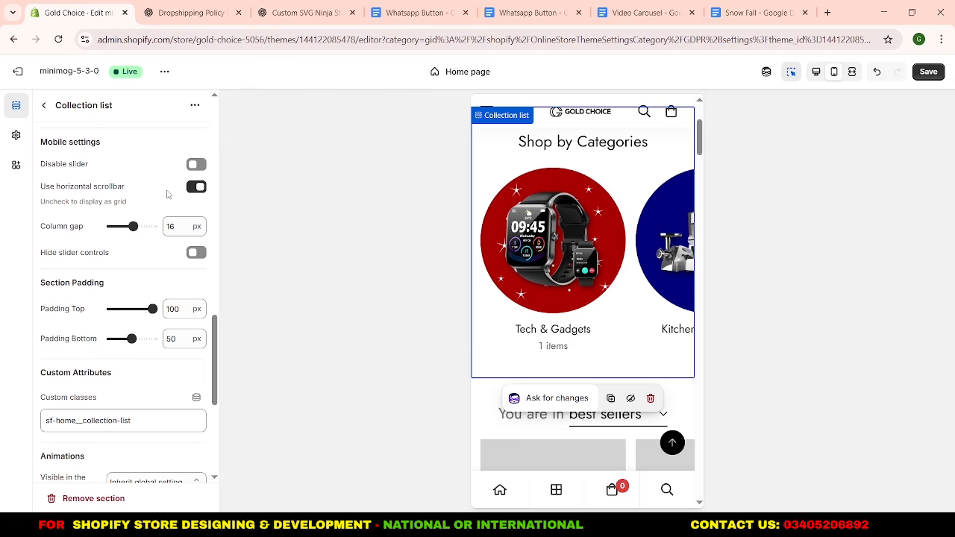
pyautogui.click(930, 72)
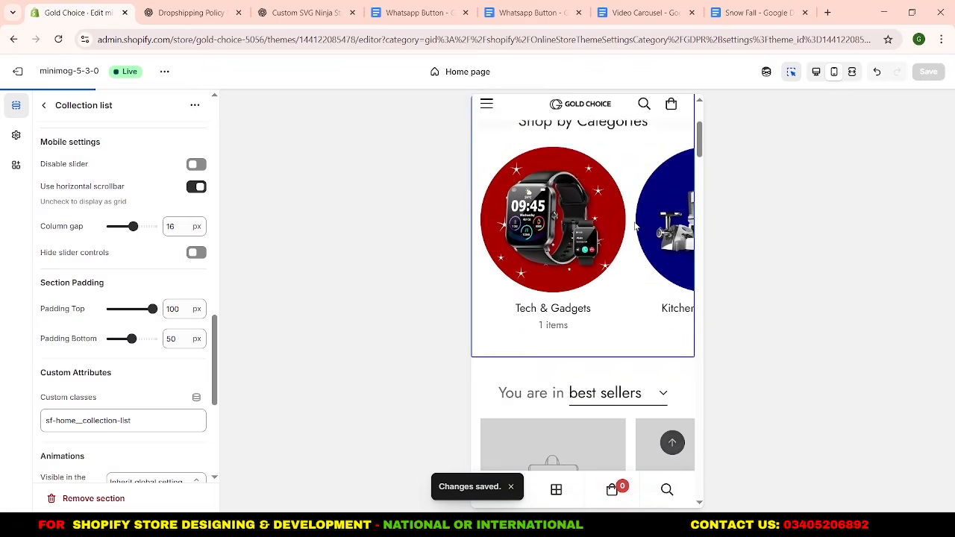
pyautogui.scroll(5, 635, 226)
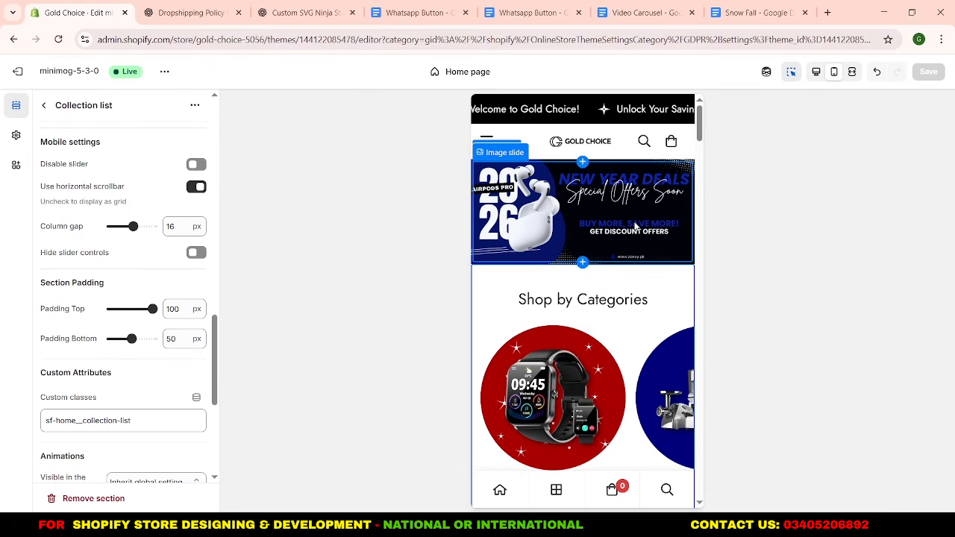
pyautogui.scroll(-2, 587, 222)
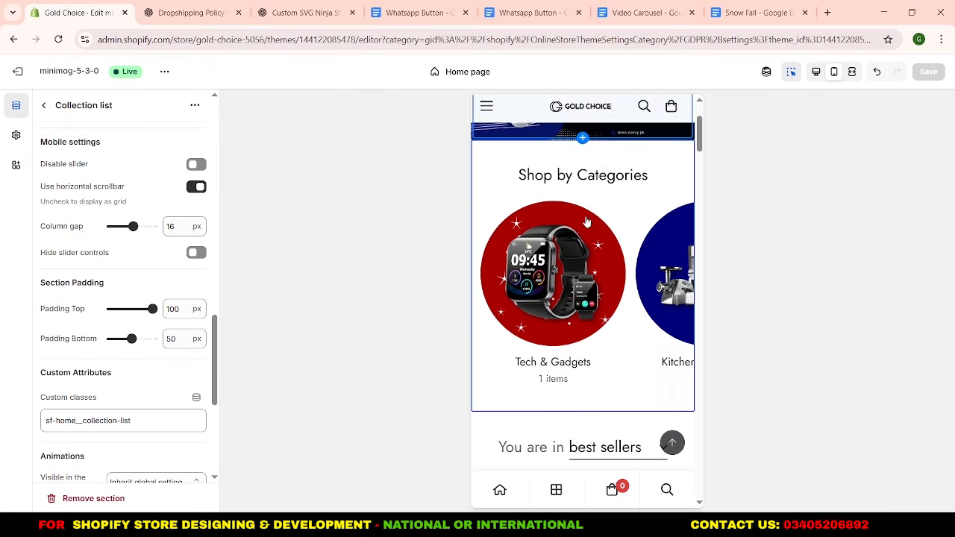
pyautogui.scroll(-3, 587, 222)
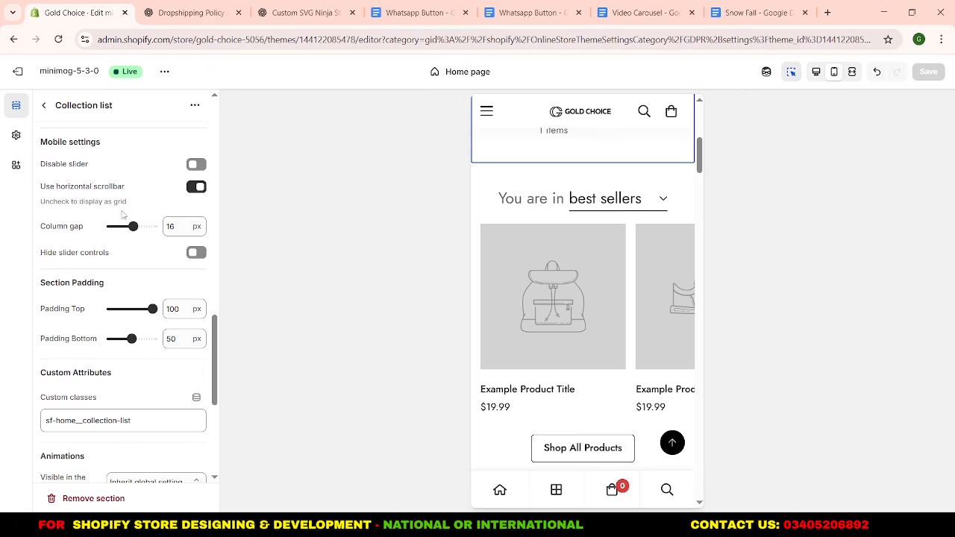
# Remove every template section between the Shop by Categories Collection list and Testimonials, from Product tabs through the last Custom content.
pyautogui.click(44, 105)
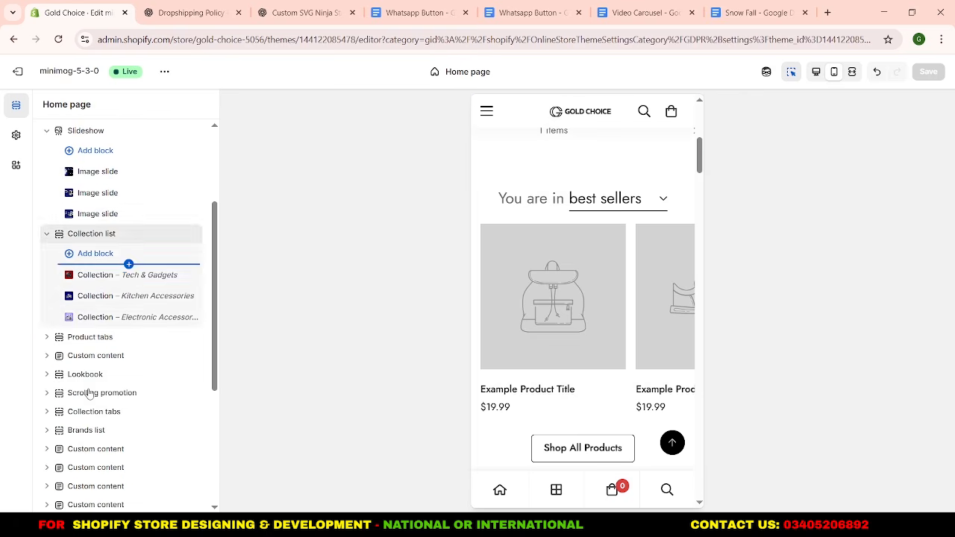
pyautogui.scroll(-2, 100, 337)
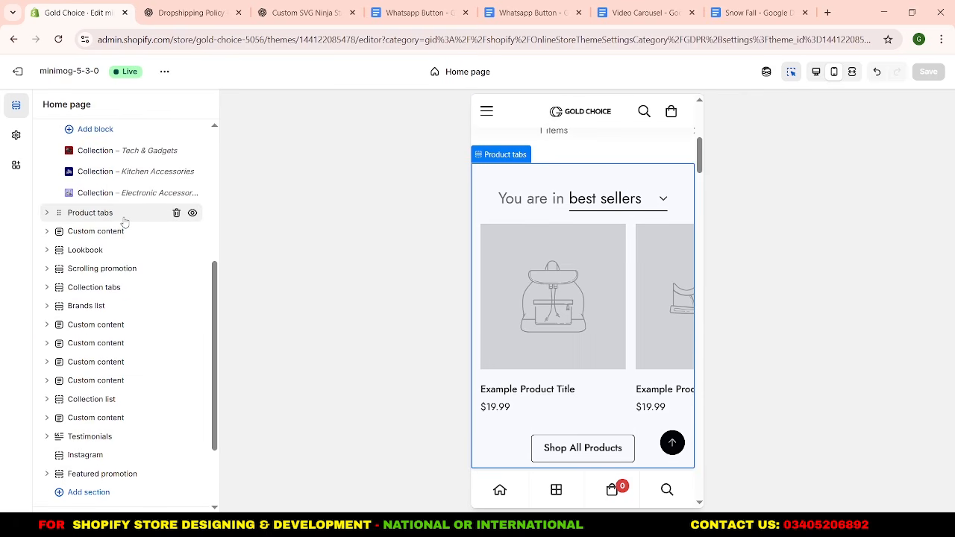
pyautogui.click(176, 213)
pyautogui.click(177, 214)
pyautogui.click(176, 213)
pyautogui.click(176, 213)
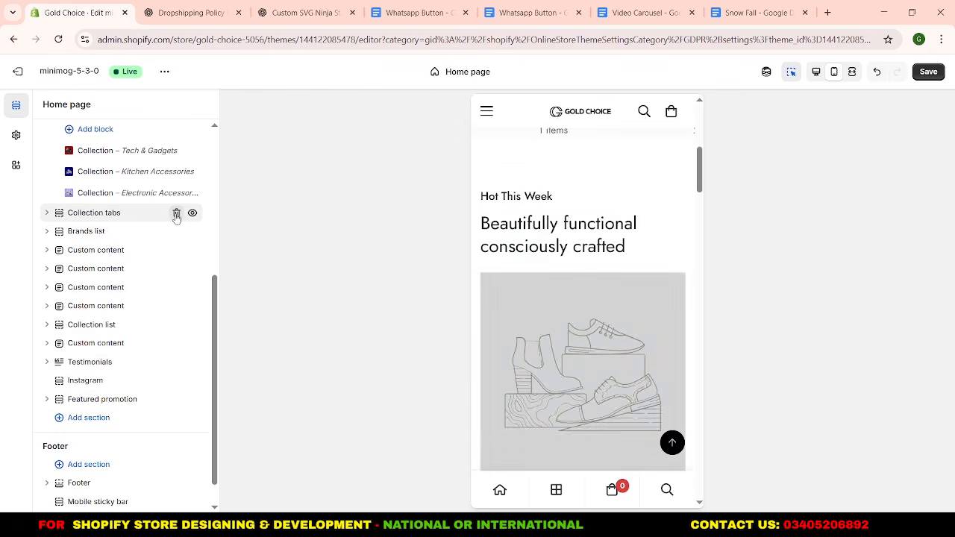
pyautogui.click(176, 214)
pyautogui.click(176, 214)
pyautogui.click(176, 214)
pyautogui.click(176, 294)
pyautogui.click(176, 294)
pyautogui.click(176, 294)
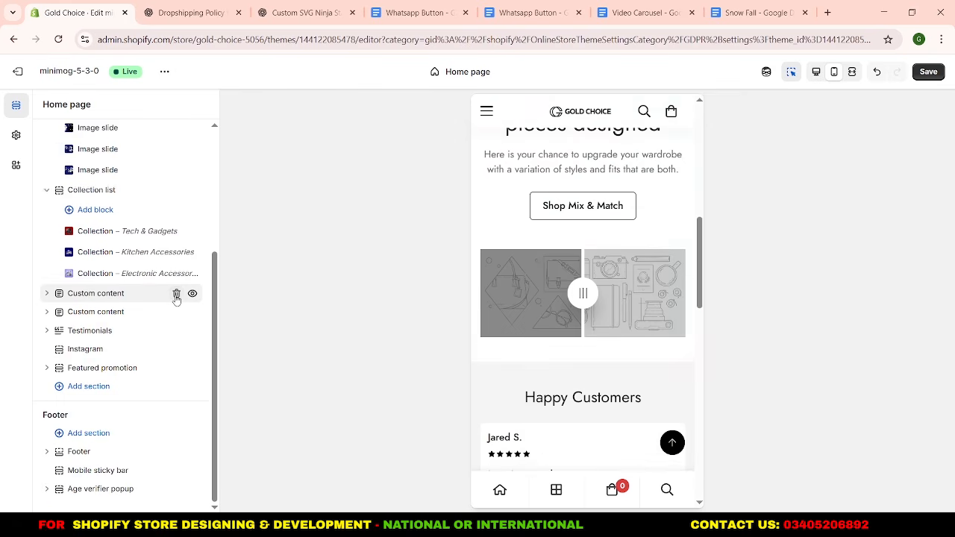
pyautogui.click(176, 294)
pyautogui.click(176, 313)
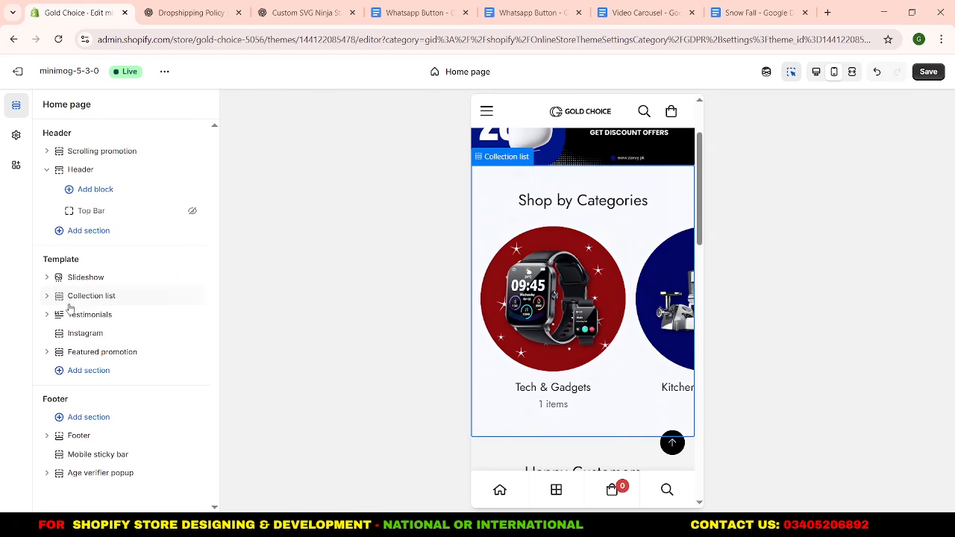
# Add a Featured collection section between the Collection list and Testimonials.
pyautogui.click(116, 305)
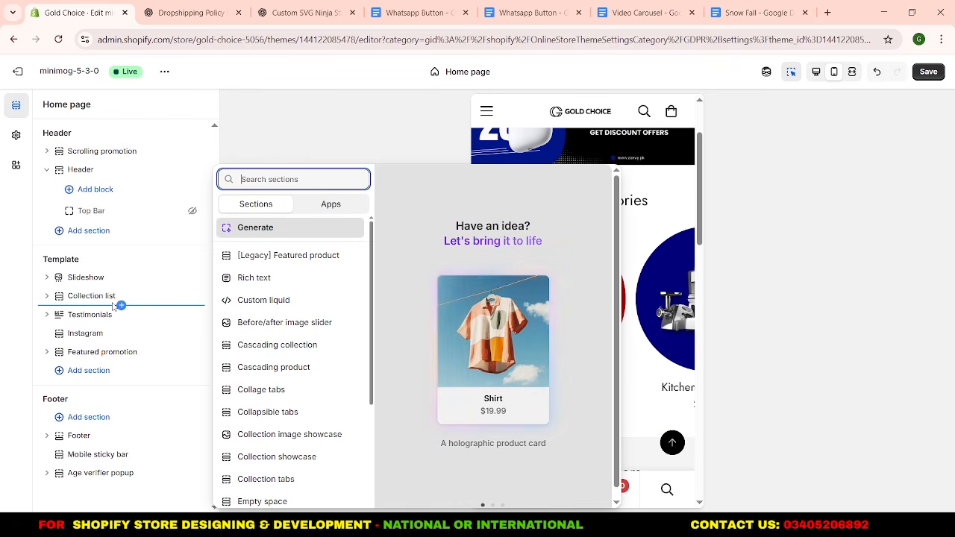
pyautogui.write('fe')
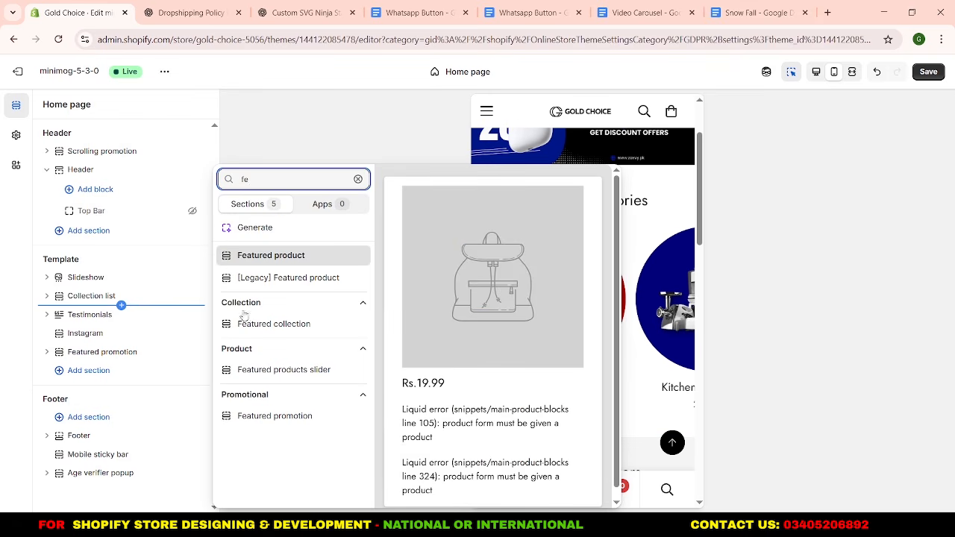
pyautogui.click(264, 324)
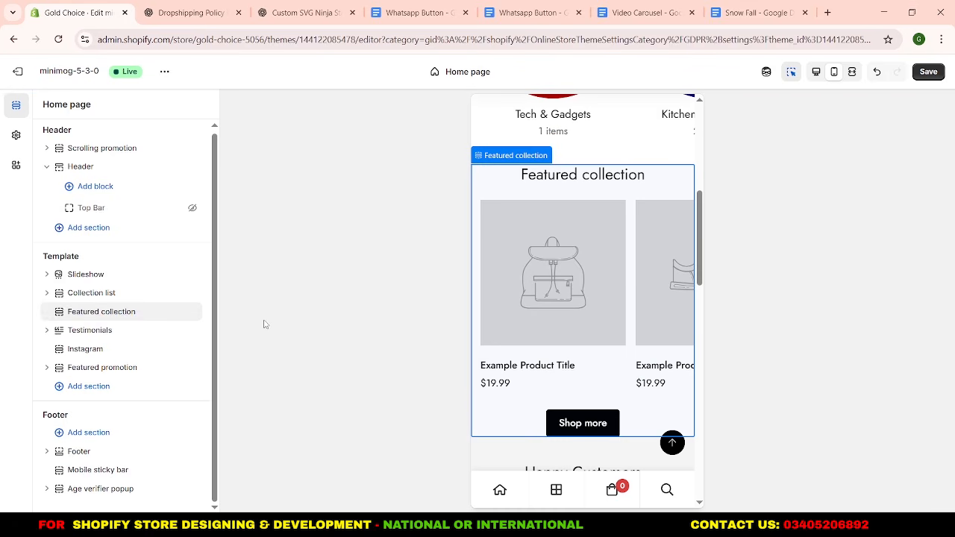
# Set the Featured collection section's heading to "🔥 Hot Selling Products".
pyautogui.click(130, 314)
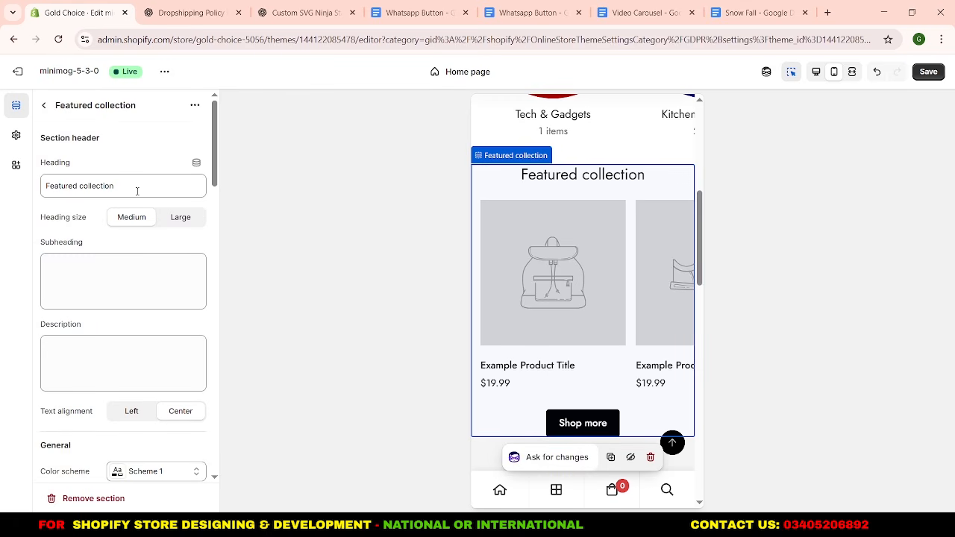
pyautogui.moveTo(135, 188); pyautogui.dragTo(44, 186)
pyautogui.write('Hot Selling Items')
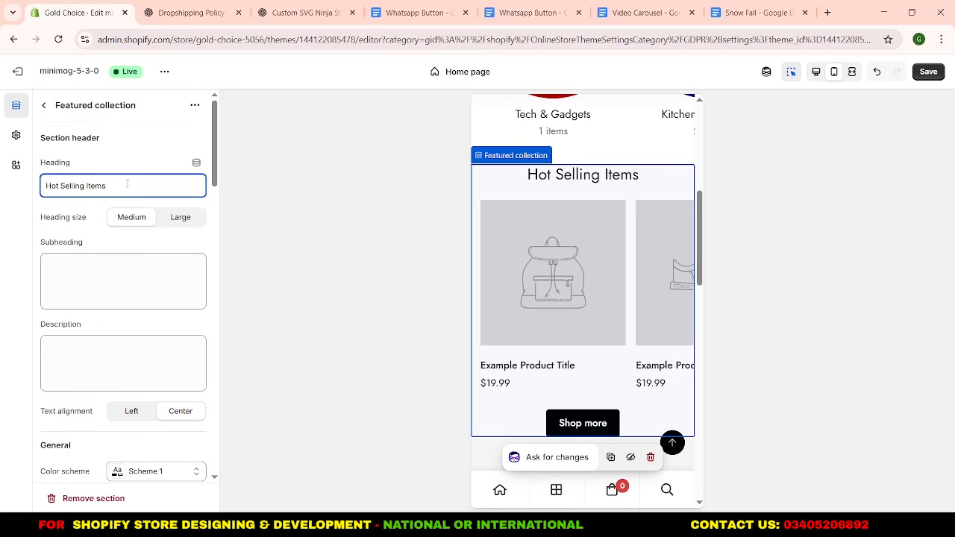
pyautogui.moveTo(109, 186); pyautogui.dragTo(36, 187)
pyautogui.write('🔥 Hot Selling Products')
pyautogui.click(121, 159)
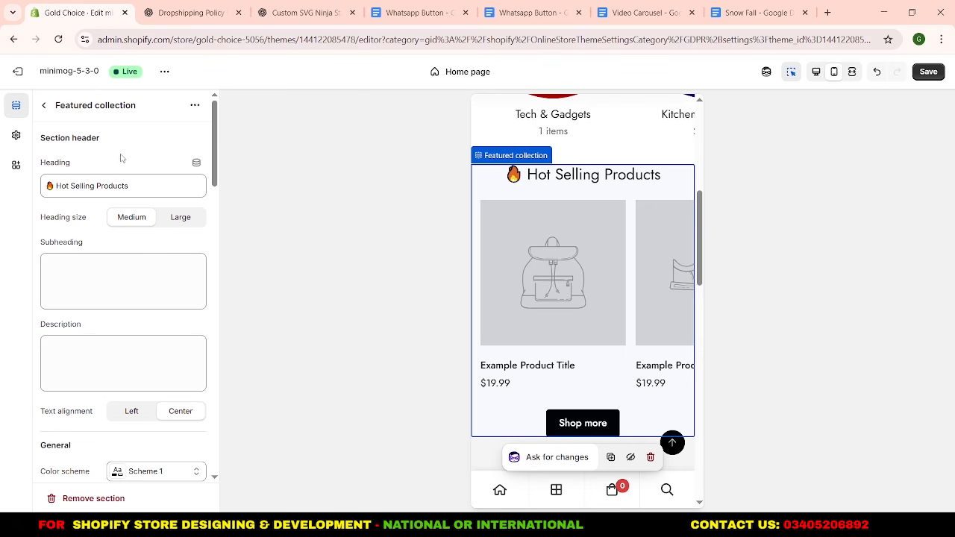
# Copy "Customer favorites, trending right now." from the ChatGPT conversation into the Featured collection's description.
pyautogui.scroll(-2, 126, 256)
pyautogui.click(127, 228)
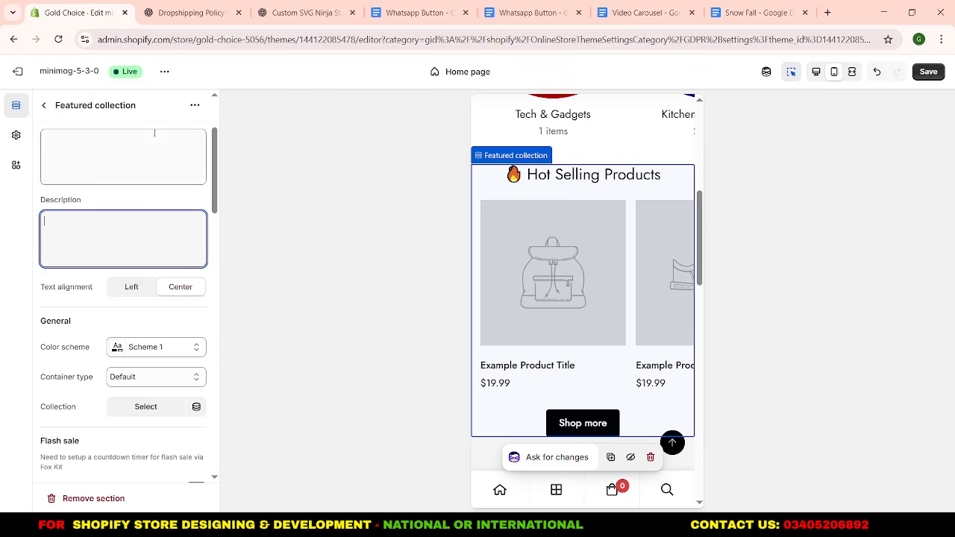
pyautogui.click(188, 9)
pyautogui.scroll(-1, 247, 272)
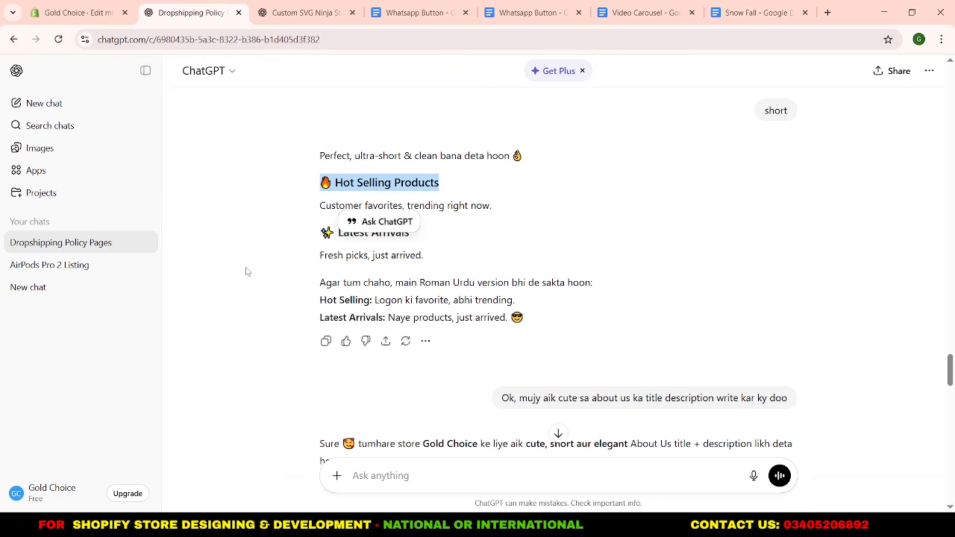
pyautogui.moveTo(304, 208); pyautogui.dragTo(497, 213)
pyautogui.hotkey('ctrl', 'c')
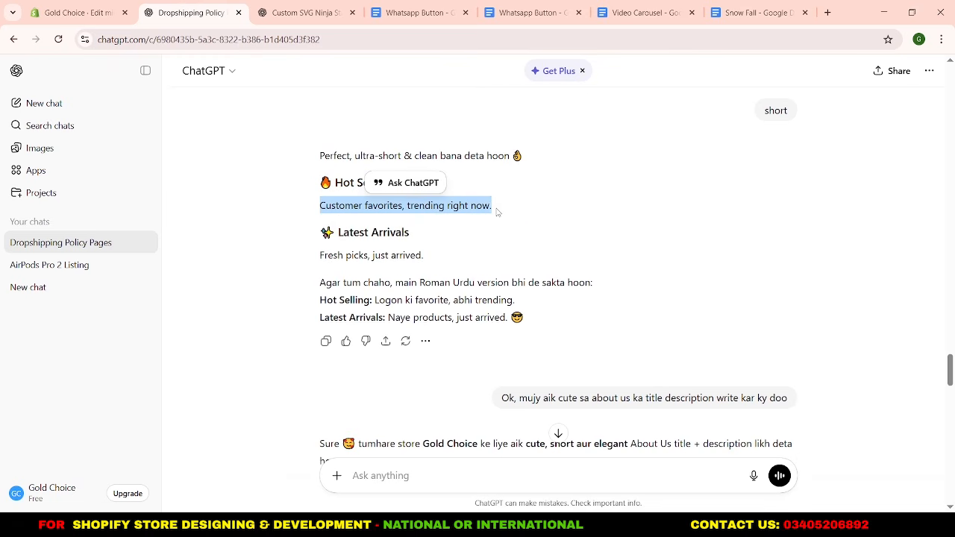
pyautogui.click(75, 12)
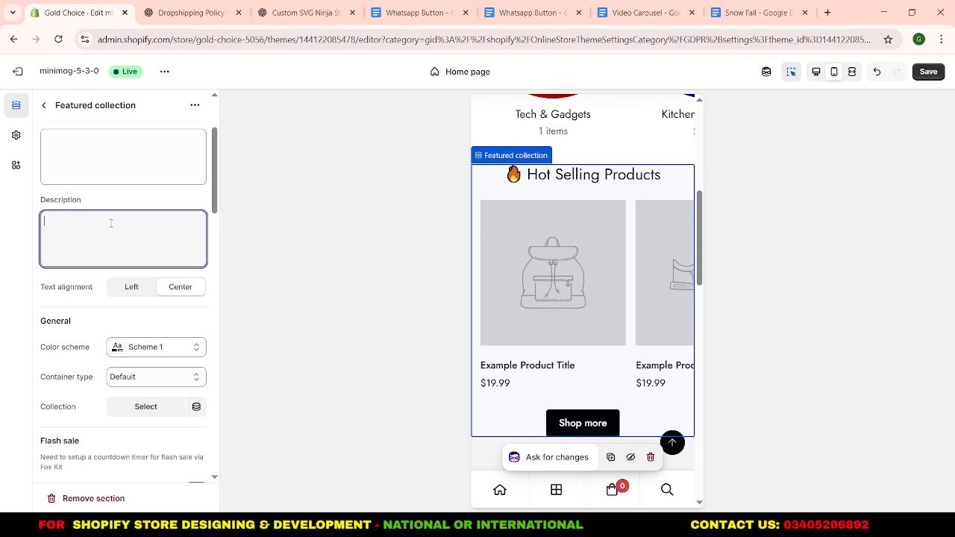
pyautogui.hotkey('ctrl', 'v')
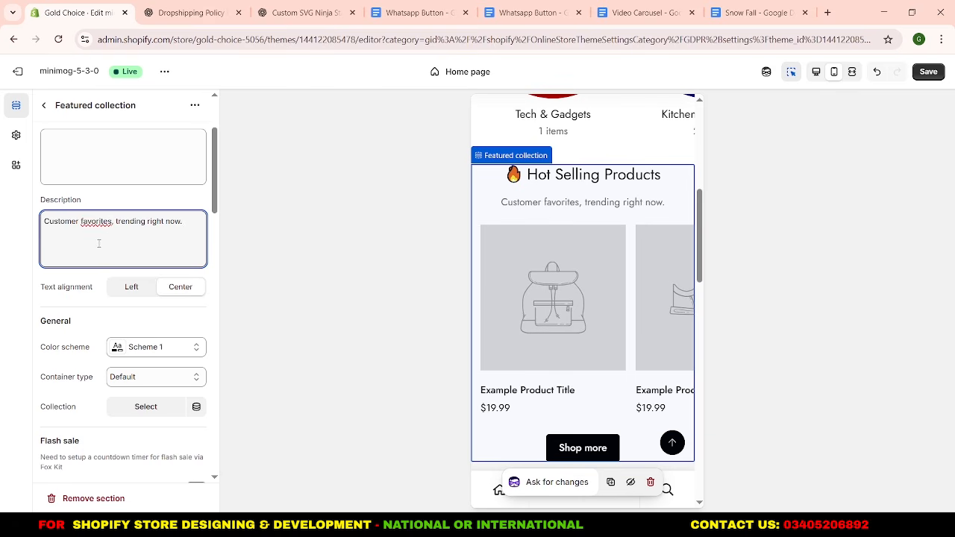
pyautogui.click(103, 309)
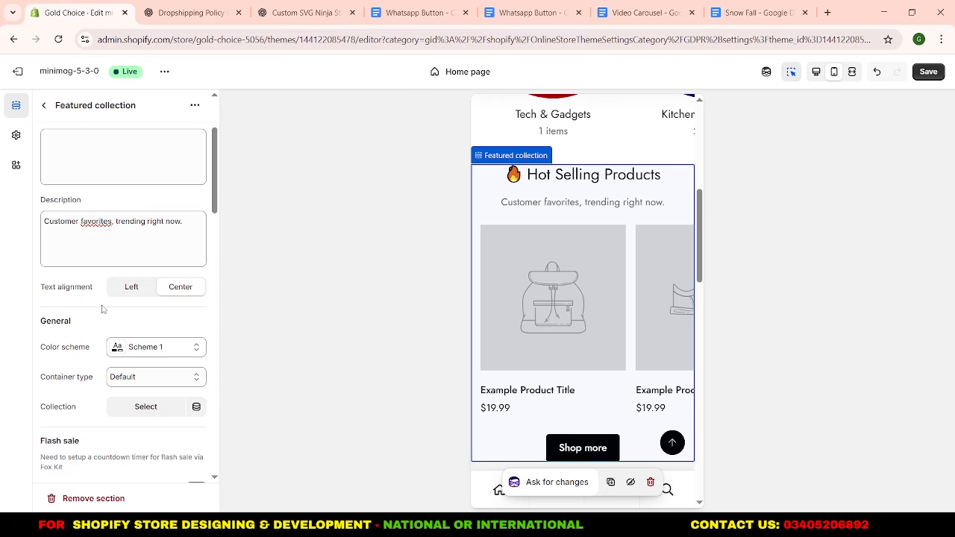
# Remove the fire emoji from the Featured collection's heading so it reads "Hot Selling Products".
pyautogui.scroll(3, 103, 309)
pyautogui.click(56, 185)
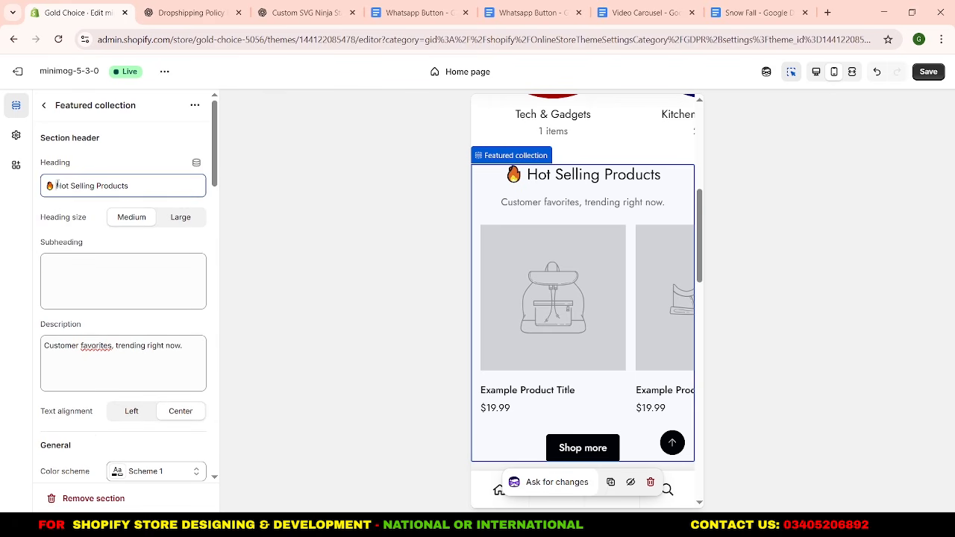
pyautogui.moveTo(57, 185); pyautogui.dragTo(44, 185)
pyautogui.press('BackSpace')
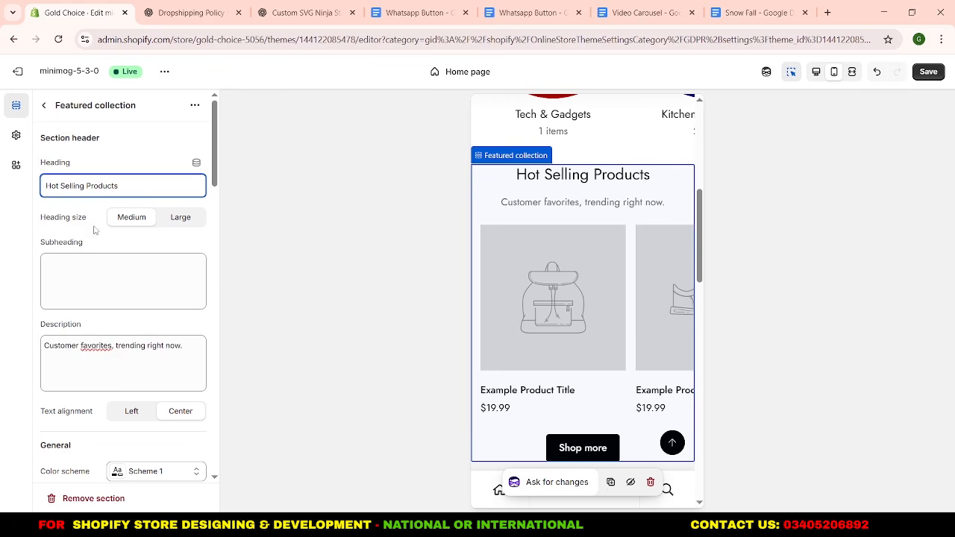
# Assign the Hot Selling Products collection to the Featured collection section.
pyautogui.scroll(-3, 94, 231)
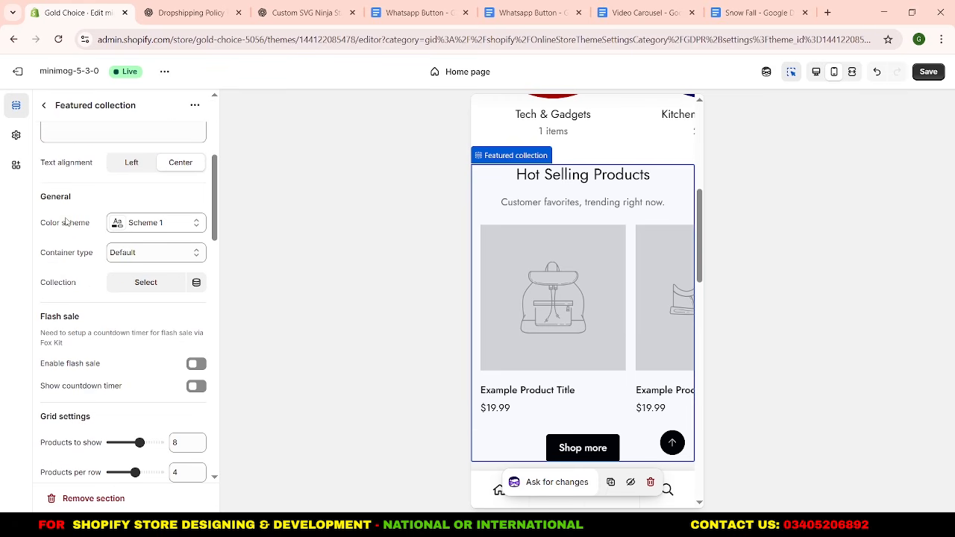
pyautogui.click(122, 288)
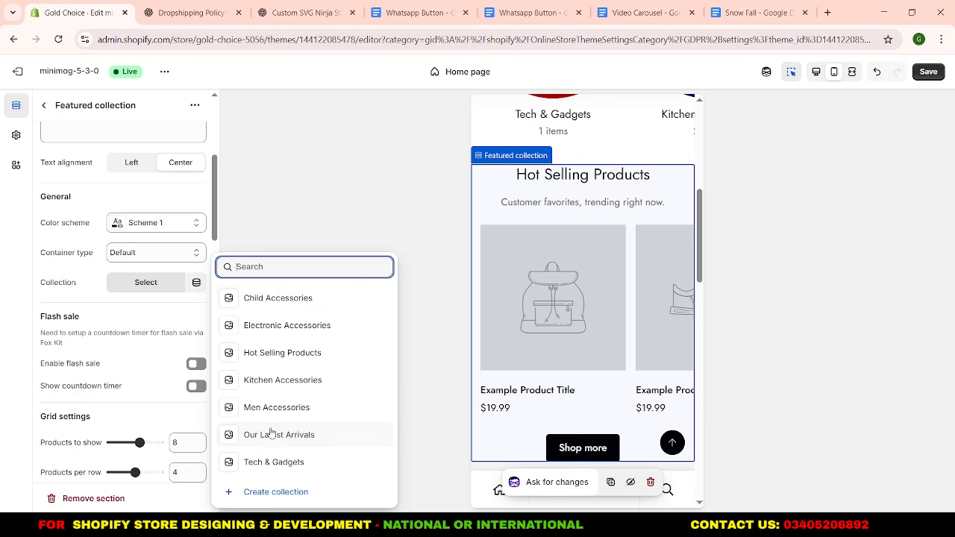
pyautogui.click(271, 361)
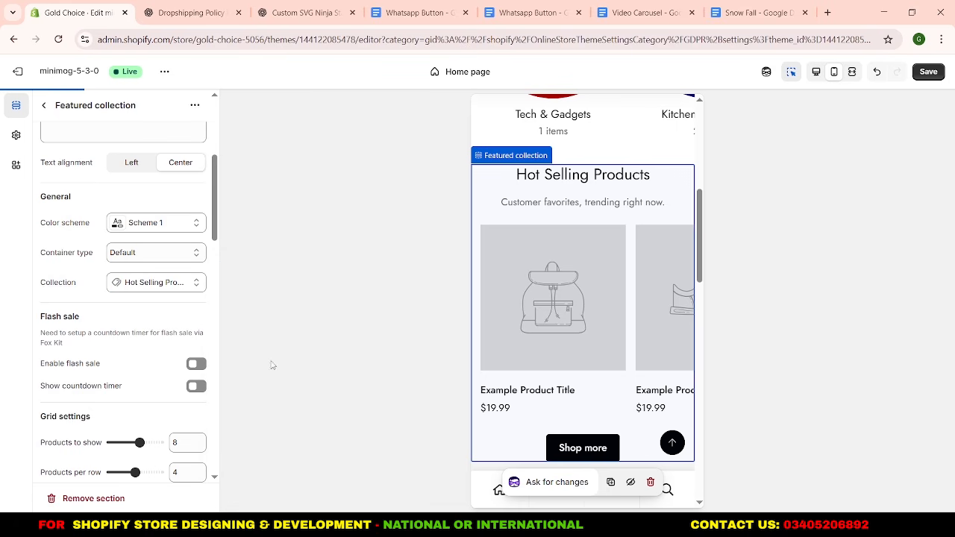
# Set the number of products to show in the Featured collection's grid to 4.
pyautogui.scroll(-3, 97, 329)
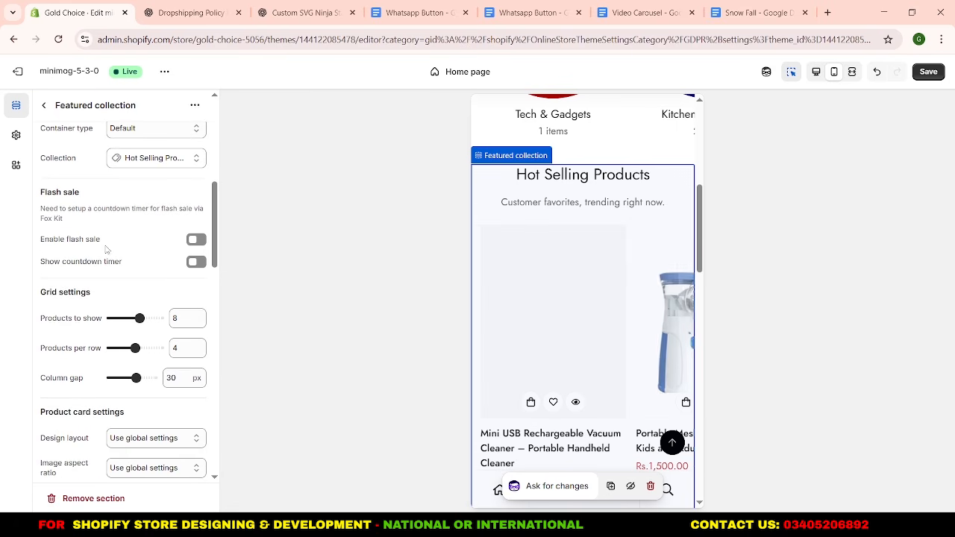
pyautogui.scroll(-2, 112, 237)
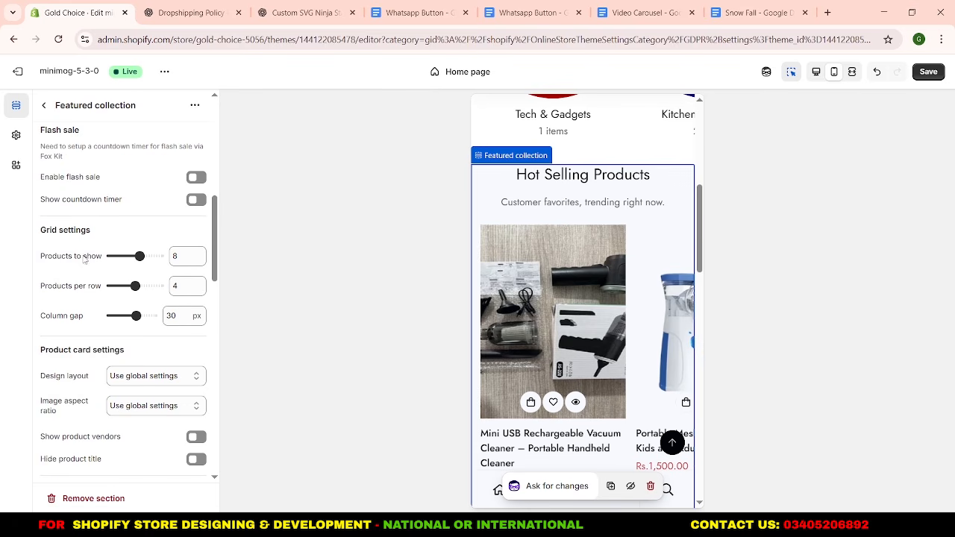
pyautogui.doubleClick(176, 256)
pyautogui.write('4')
pyautogui.click(156, 224)
# Check the product card design layouts, keeping the global setting, and set the image aspect ratio to 1:1.
pyautogui.scroll(-5, 157, 224)
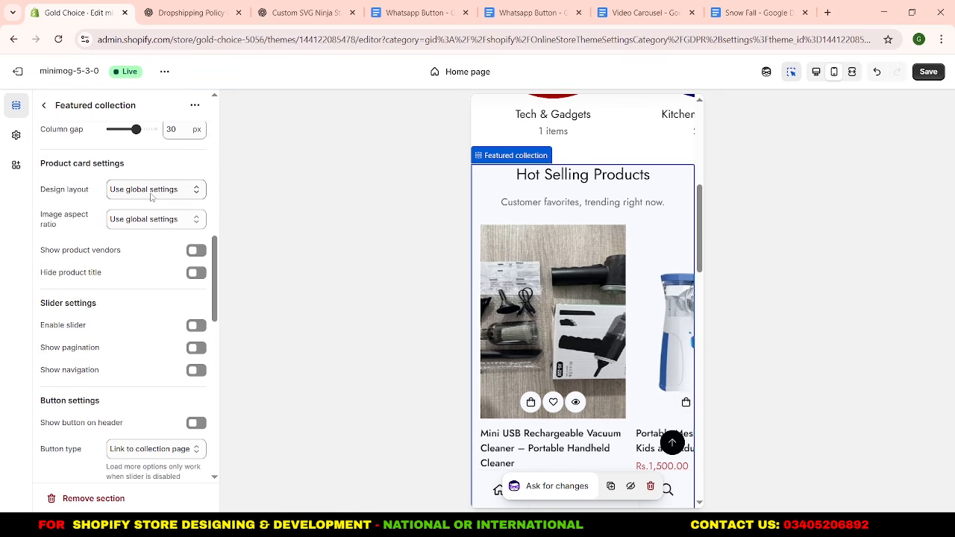
pyautogui.click(138, 195)
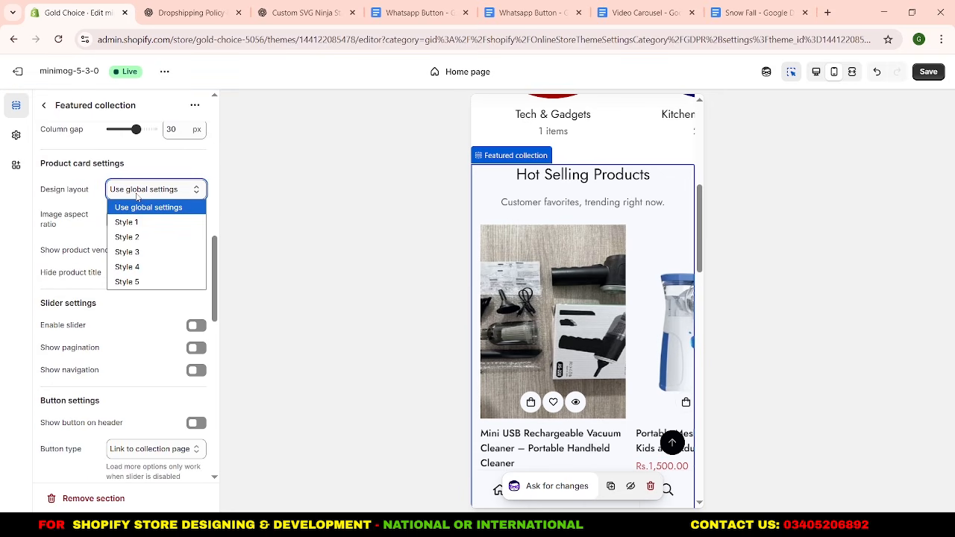
pyautogui.click(137, 195)
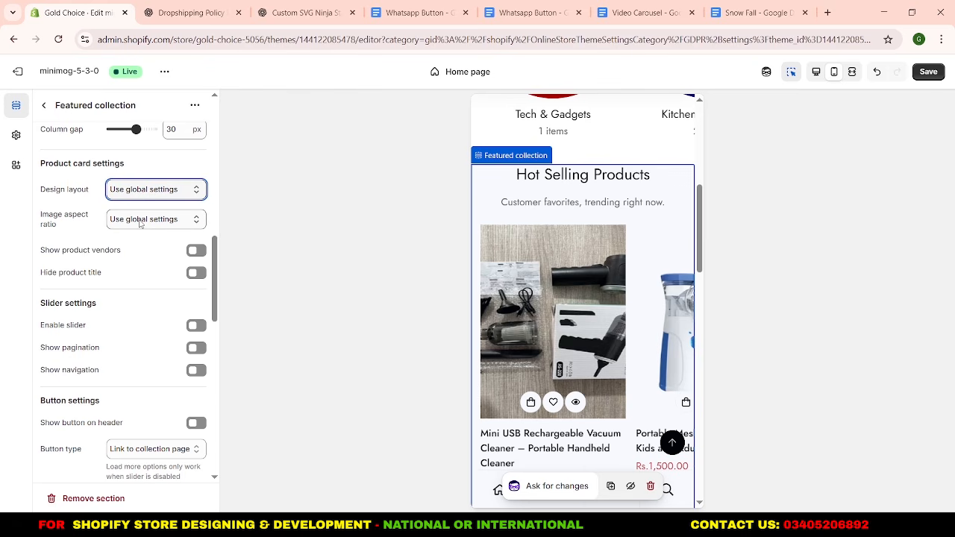
pyautogui.click(140, 224)
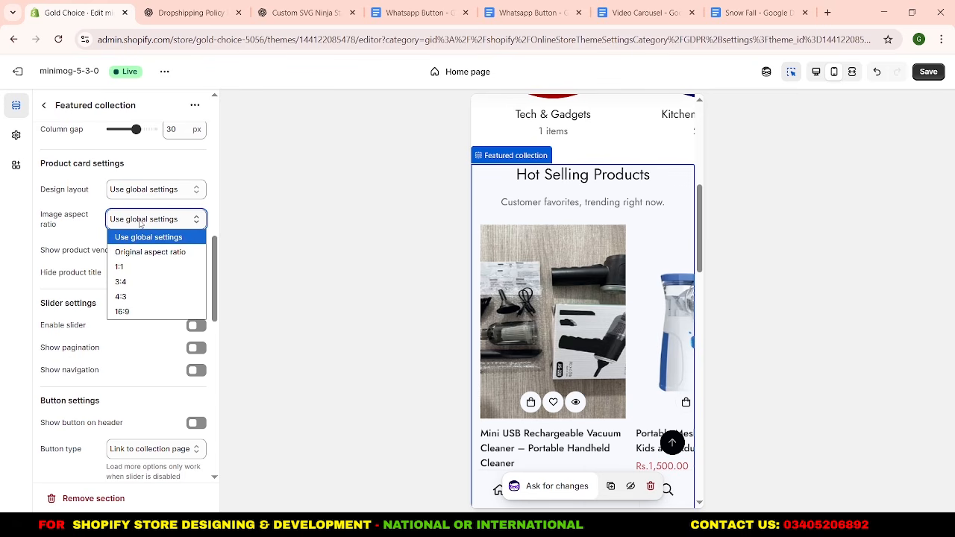
pyautogui.click(150, 268)
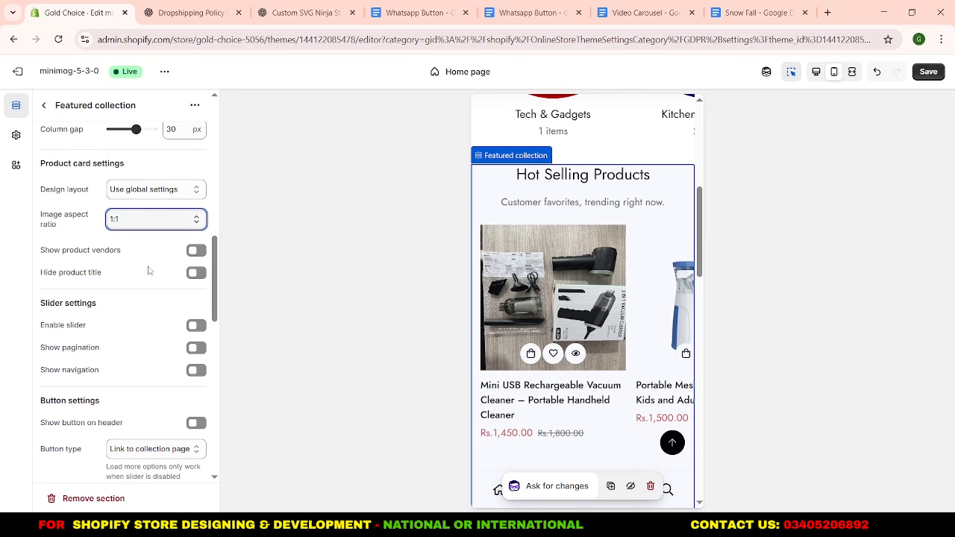
# Change the Featured collection's button label to "Shop More".
pyautogui.scroll(-1, 149, 271)
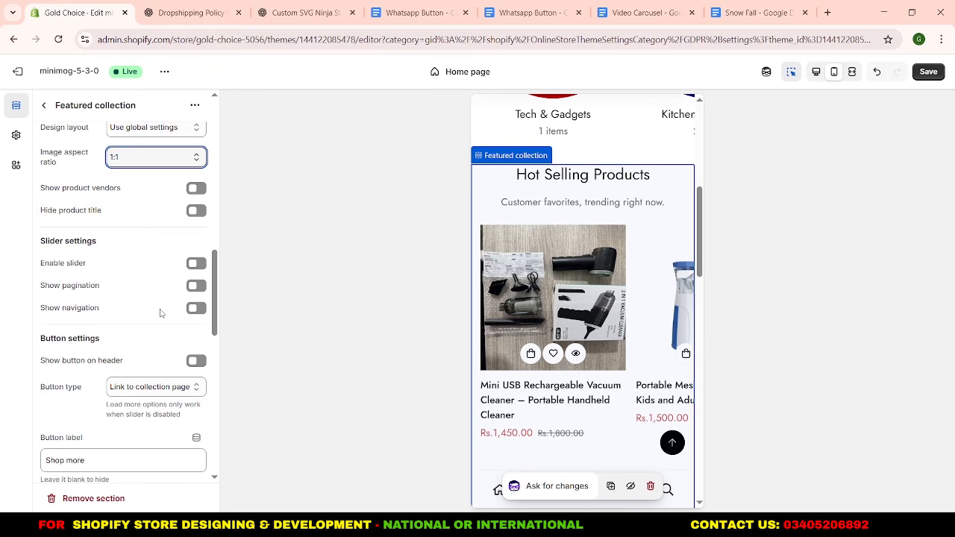
pyautogui.scroll(-4, 160, 314)
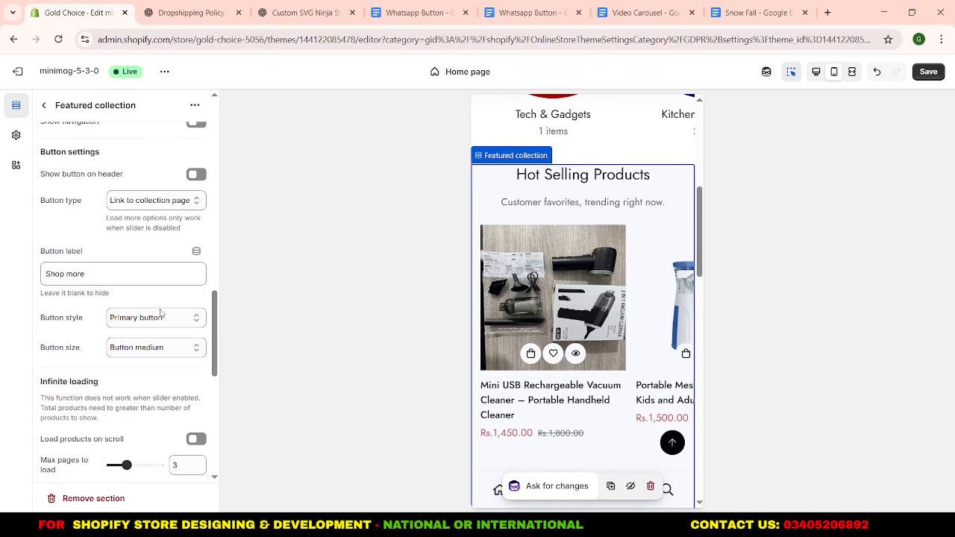
pyautogui.scroll(-1, 160, 310)
pyautogui.scroll(2, 161, 309)
pyautogui.moveTo(66, 274); pyautogui.dragTo(73, 274)
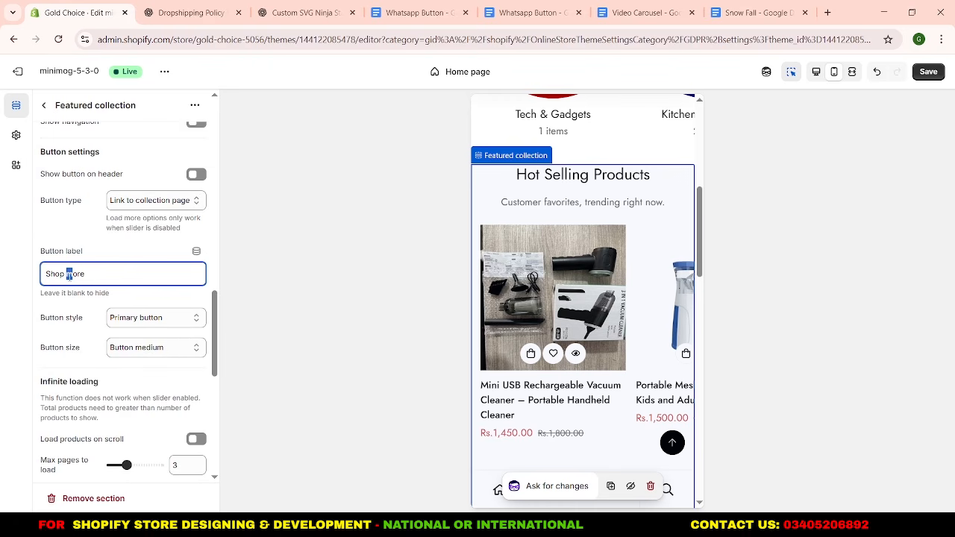
pyautogui.write('M')
# Set the Shop More button's style to Secondary button and its size to Button small.
pyautogui.click(111, 318)
pyautogui.click(142, 351)
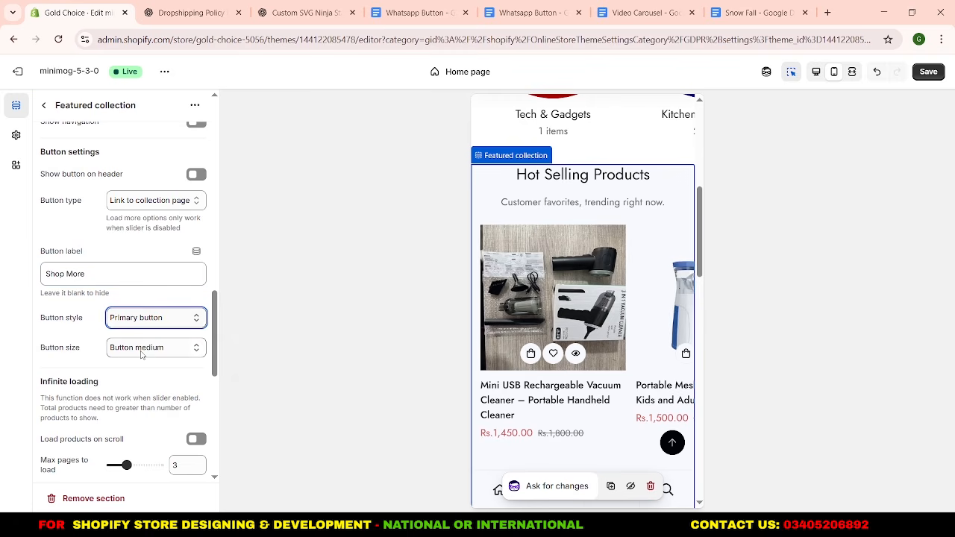
pyautogui.click(116, 355)
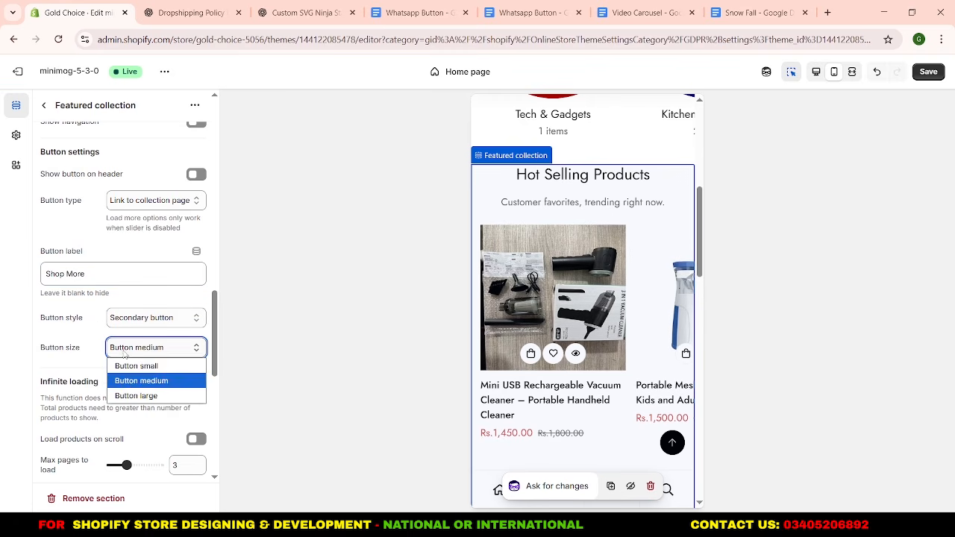
pyautogui.click(127, 365)
# Disable the mobile horizontal scrollbar for the Featured collection and set the section's top and bottom padding to 50 px.
pyautogui.scroll(-5, 135, 409)
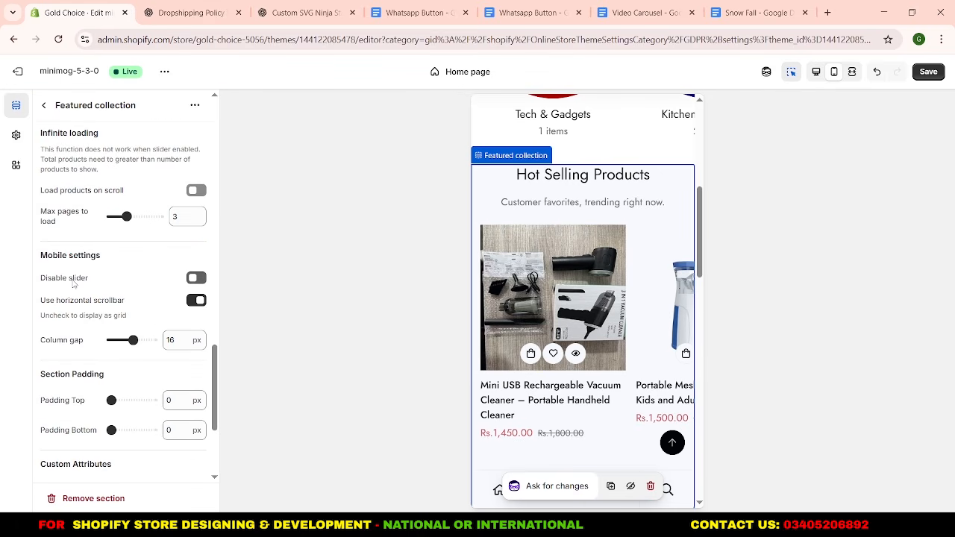
pyautogui.click(195, 301)
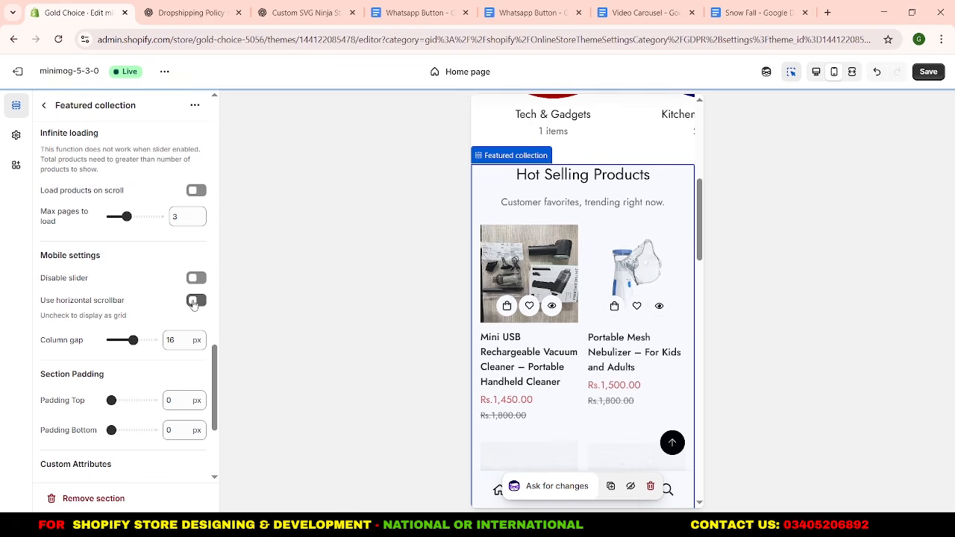
pyautogui.scroll(-2, 133, 304)
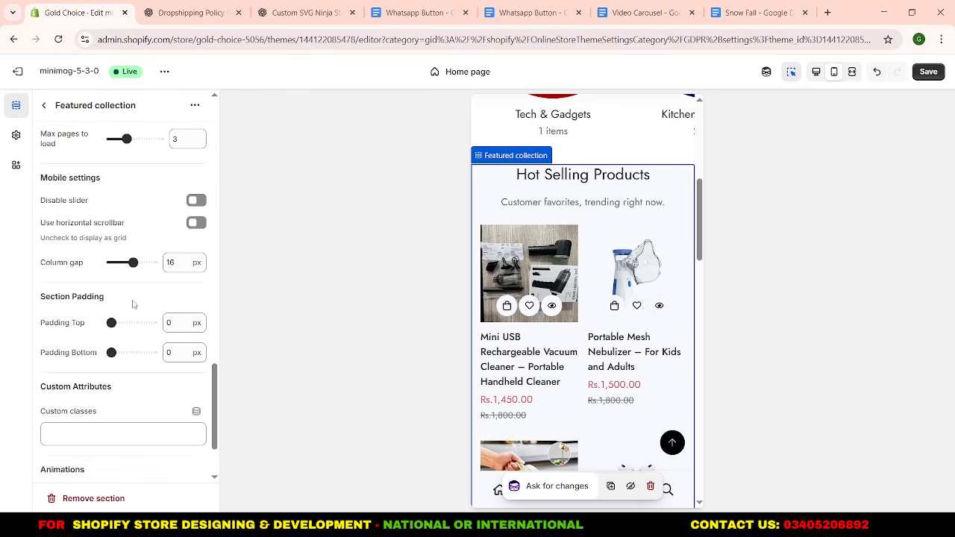
pyautogui.doubleClick(166, 276)
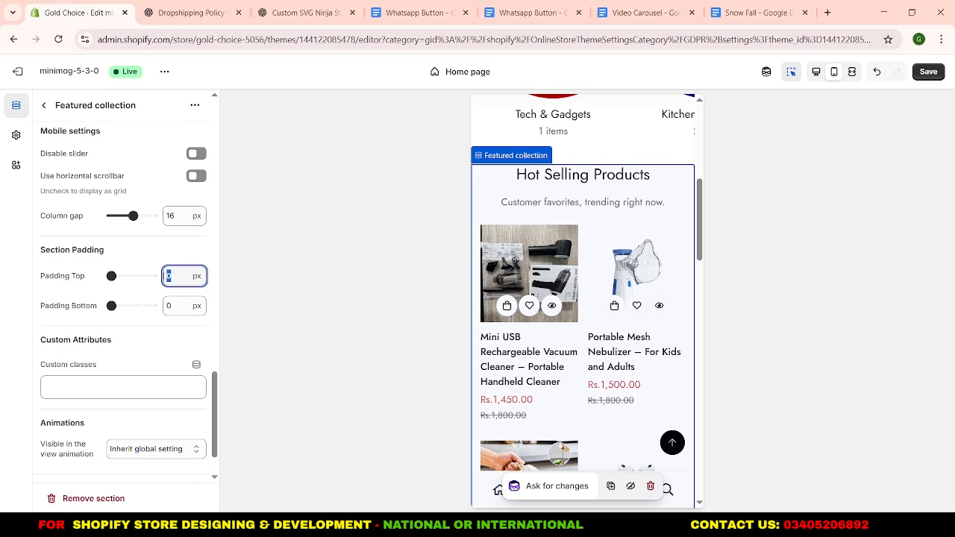
pyautogui.doubleClick(169, 306)
pyautogui.write('5')
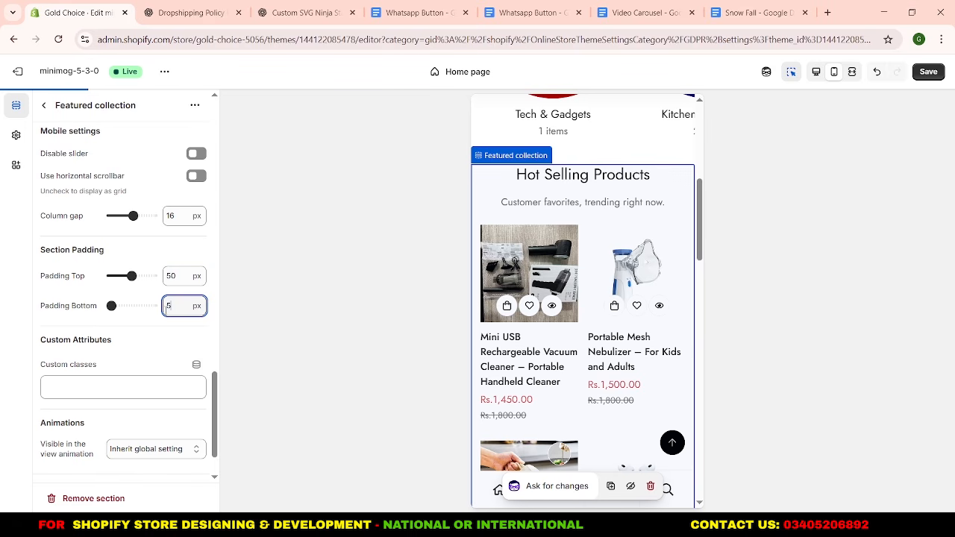
pyautogui.click(162, 341)
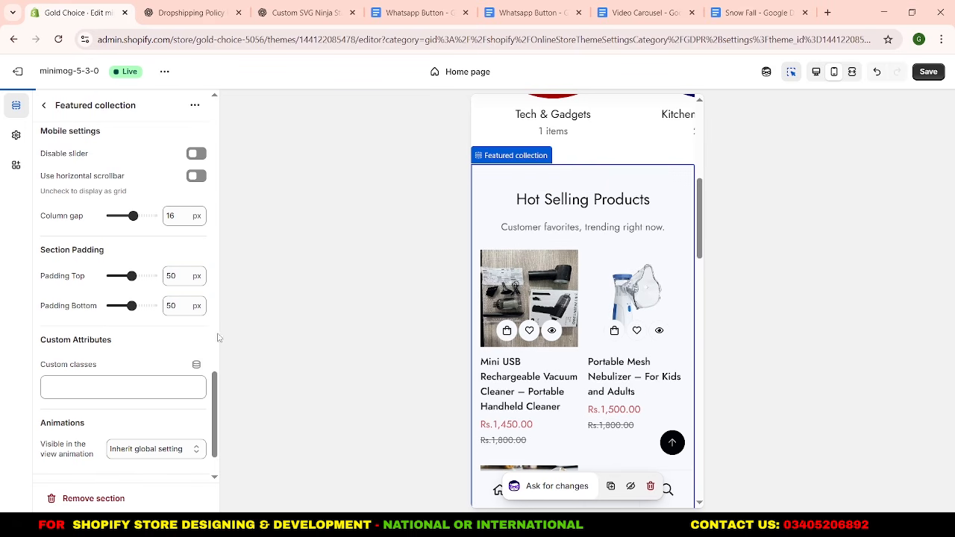
pyautogui.scroll(-5, 563, 308)
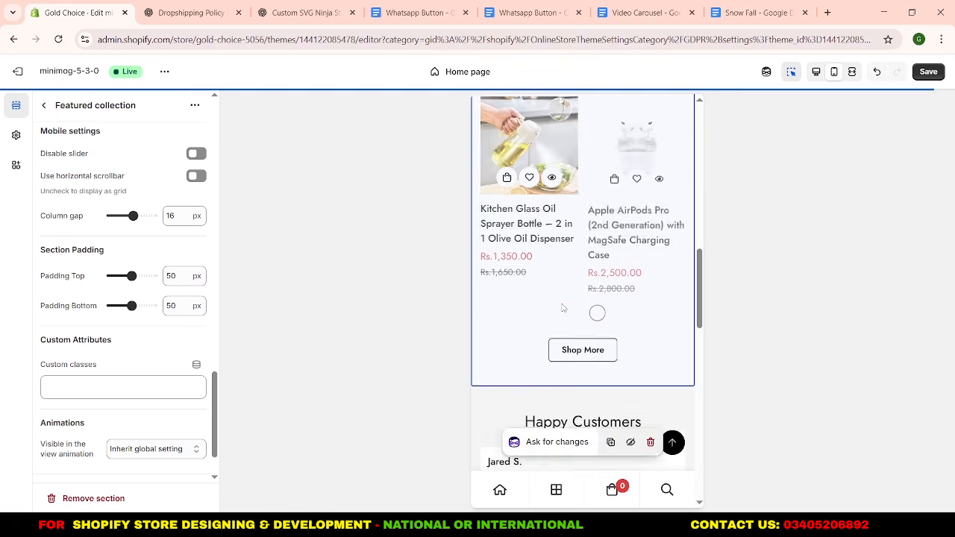
pyautogui.scroll(2, 563, 309)
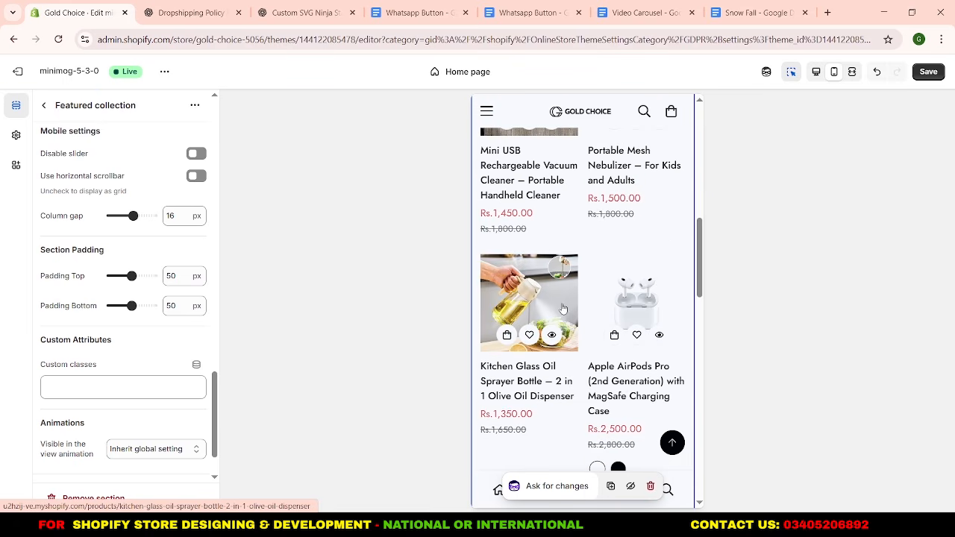
# Return to the home page's section list and save the theme changes.
pyautogui.click(44, 105)
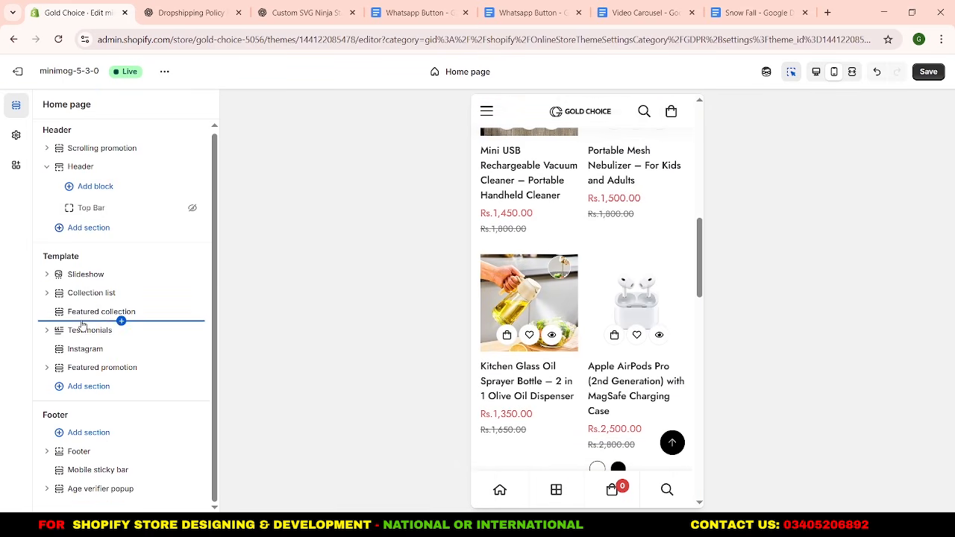
pyautogui.click(121, 321)
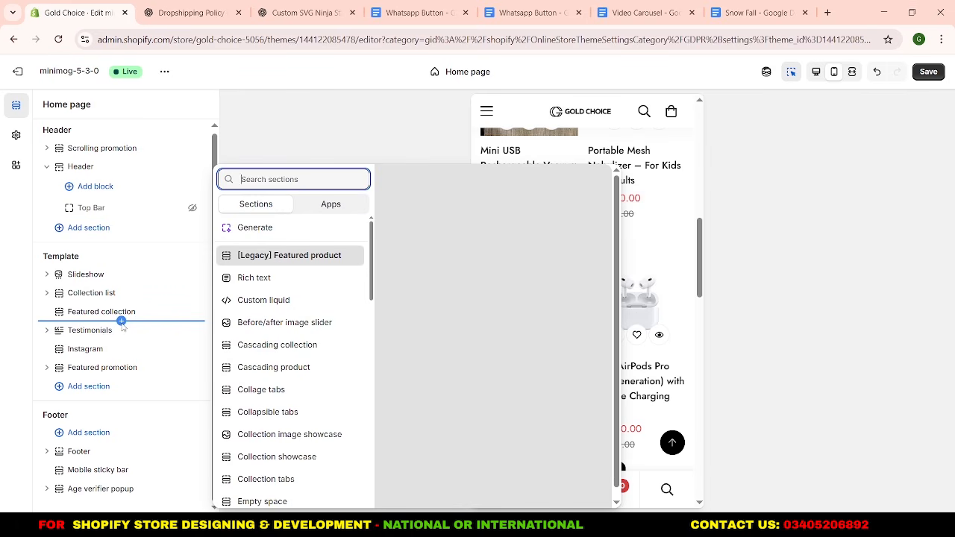
pyautogui.click(19, 323)
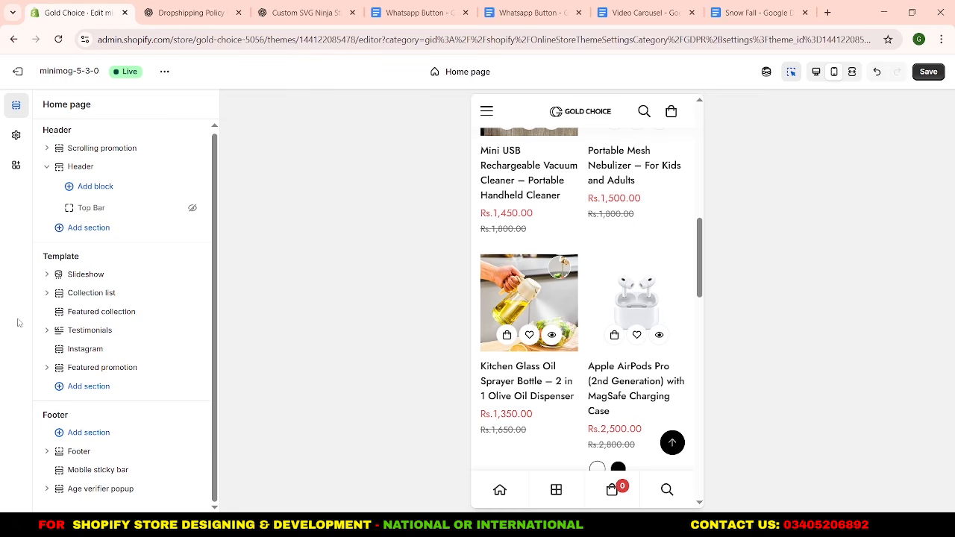
pyautogui.click(925, 72)
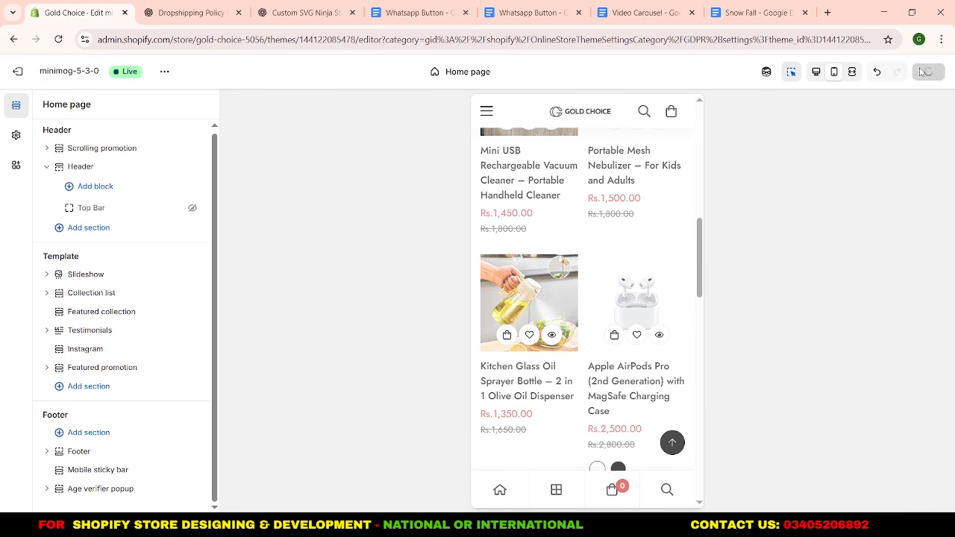
# Open the minimog-5-3-0 theme's code editor and expand the sections folder.
pyautogui.click(165, 72)
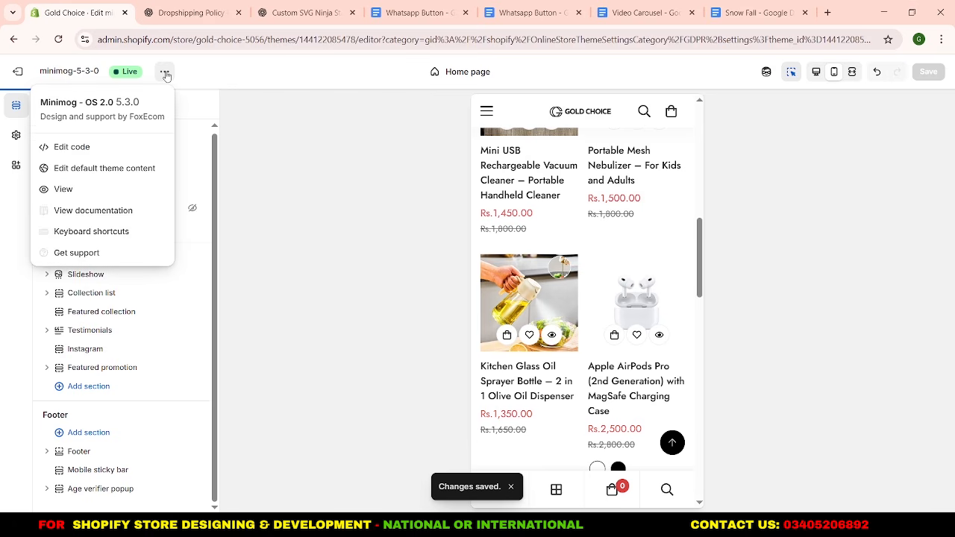
pyautogui.click(153, 150)
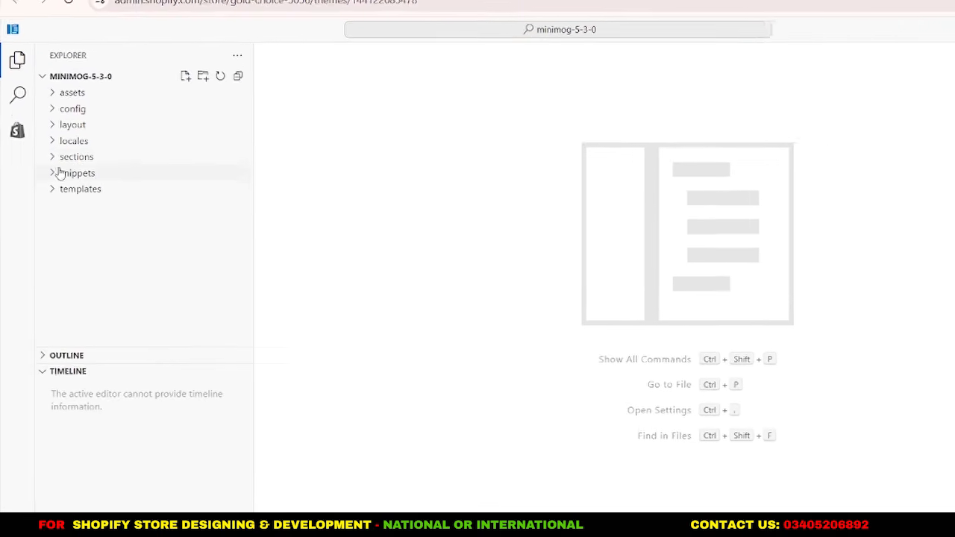
pyautogui.click(68, 128)
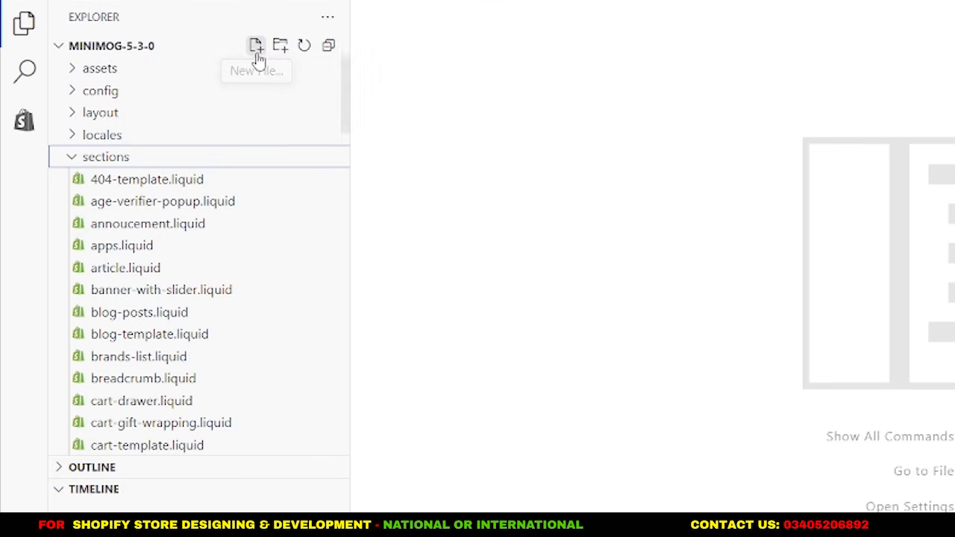
# Create a new file named shape-divider.liquid in the theme's sections folder.
pyautogui.click(256, 47)
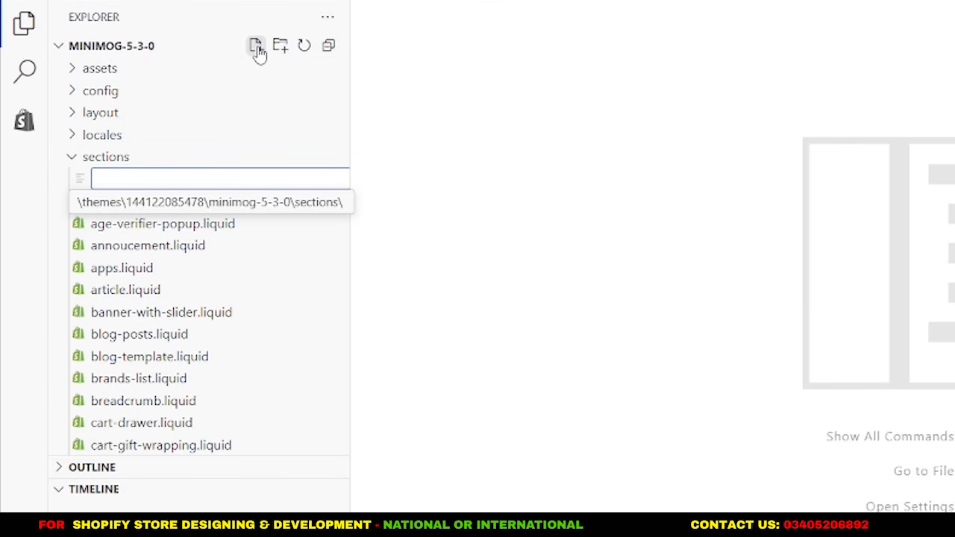
pyautogui.write('s')
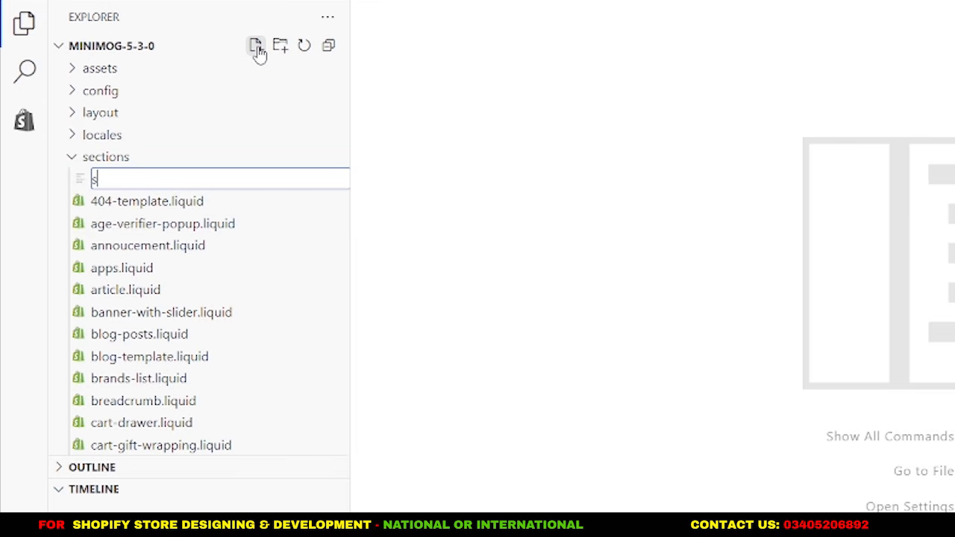
pyautogui.write('hape-divider')
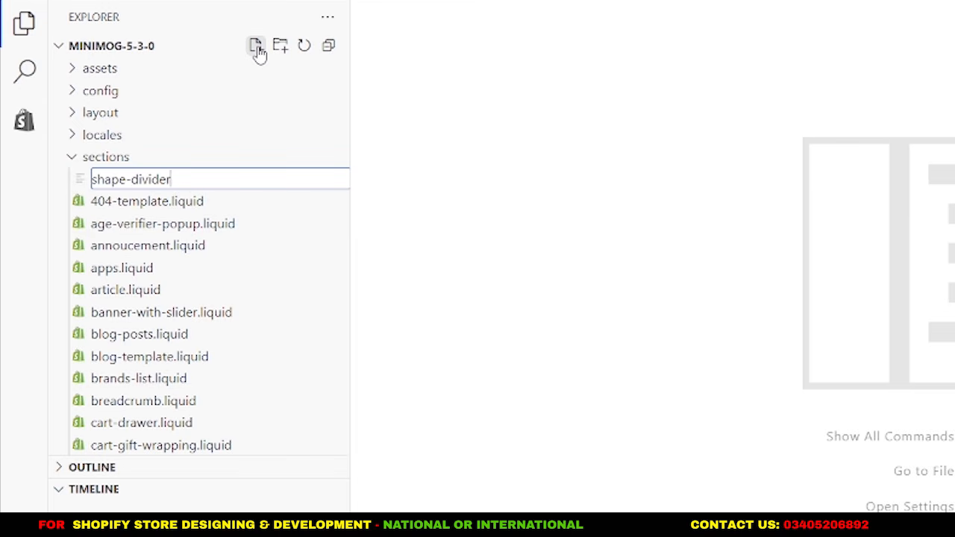
pyautogui.write('.liquid')
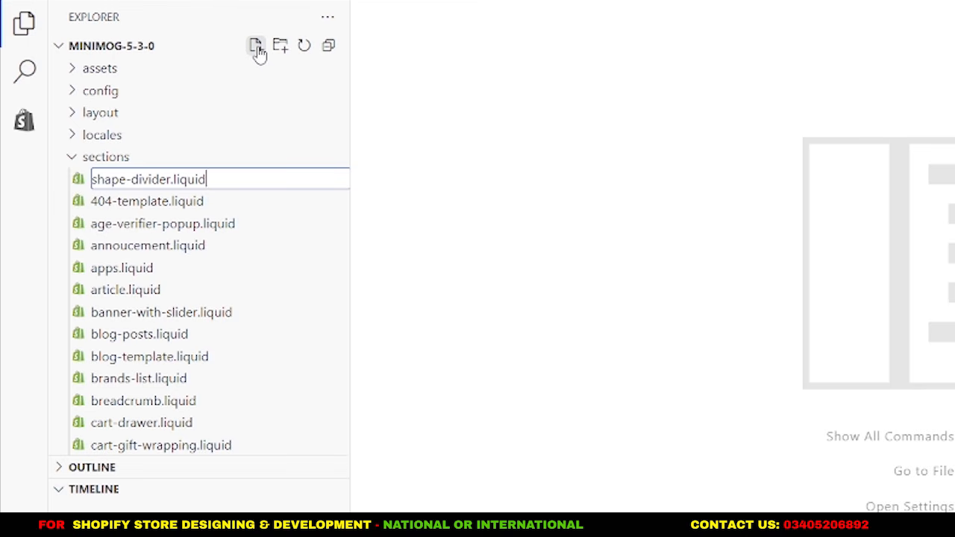
pyautogui.press('Return')
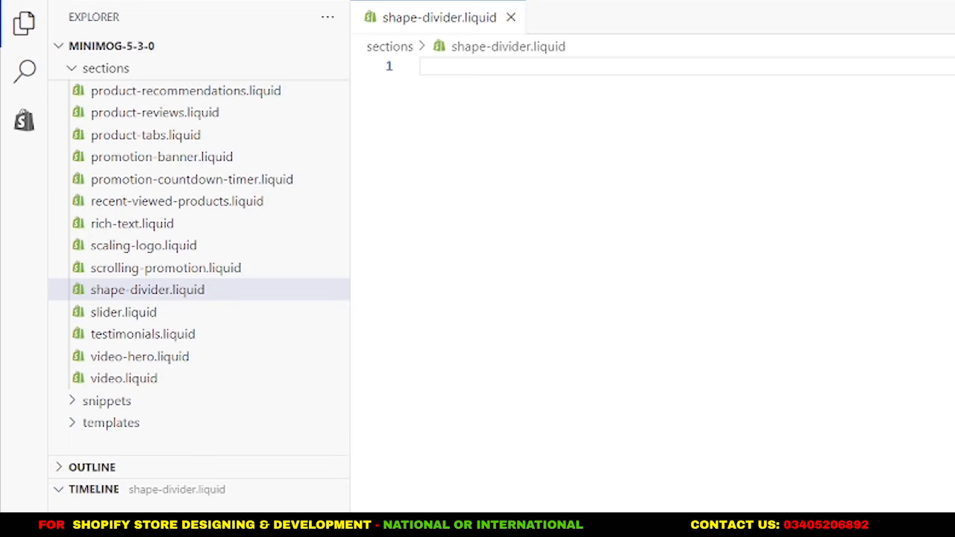
# Switch to the Shape Divider document in Google Docs and copy its entire code.
pyautogui.click(565, 6)
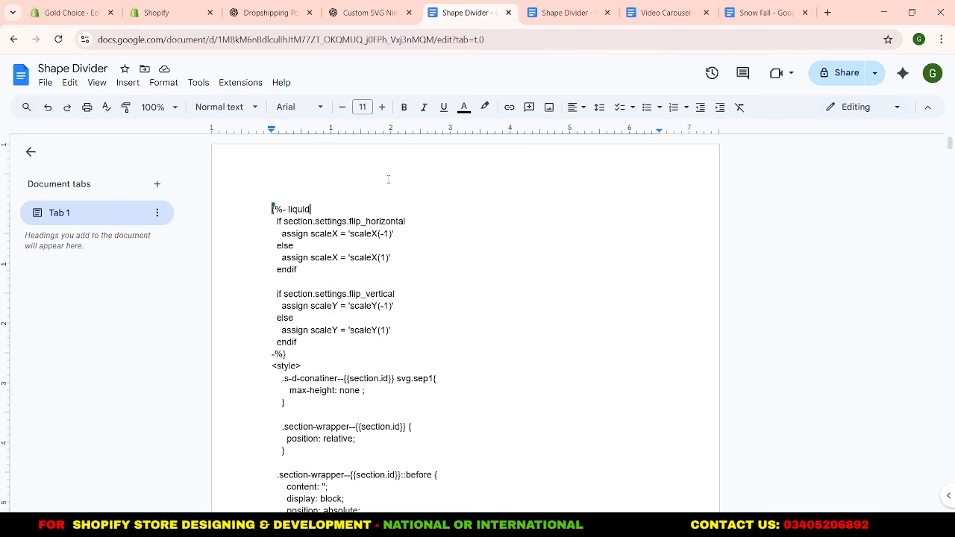
pyautogui.scroll(-1, 397, 208)
pyautogui.scroll(1, 397, 209)
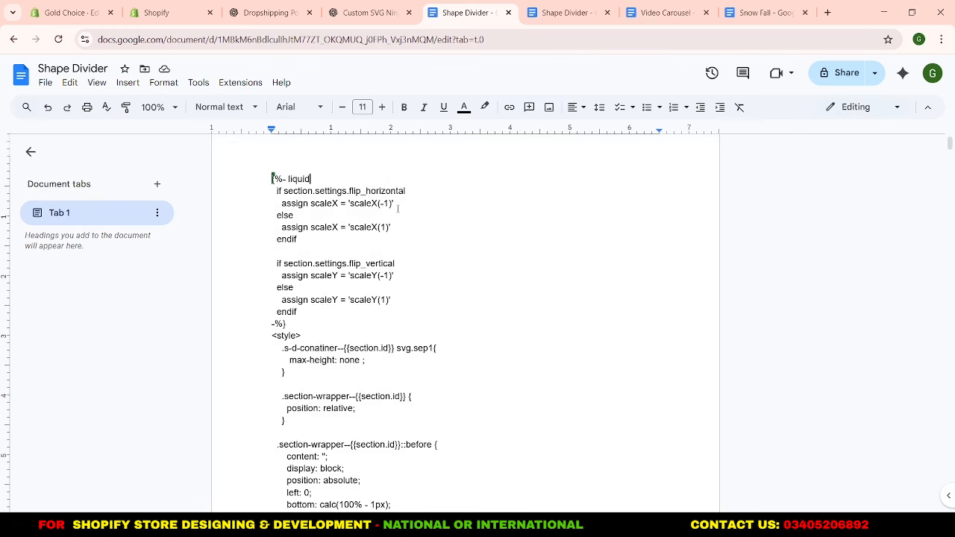
pyautogui.hotkey('ctrl', 'a')
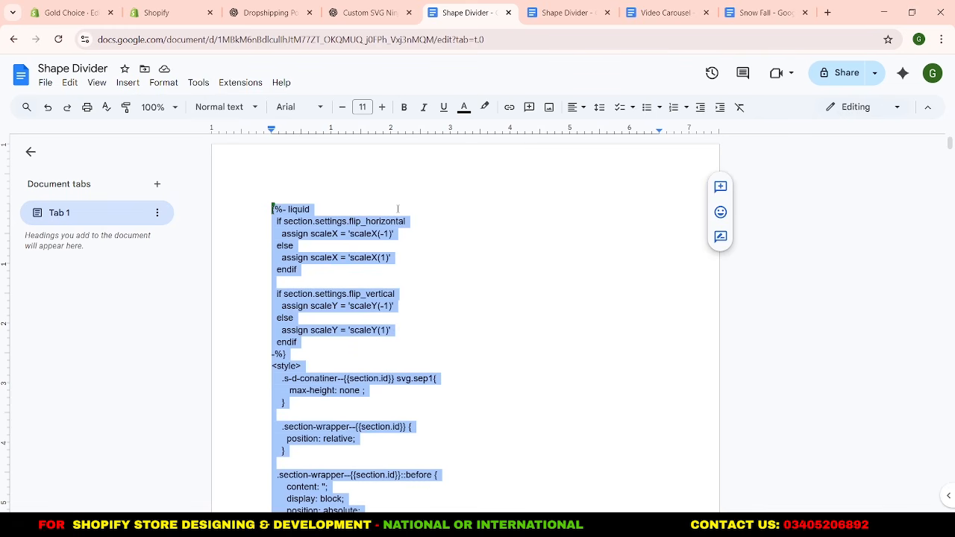
pyautogui.click(398, 209)
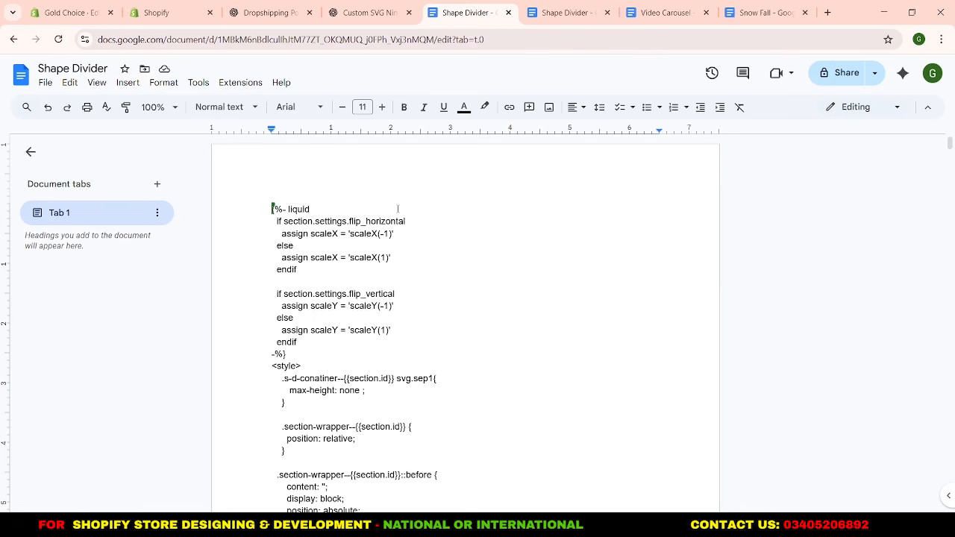
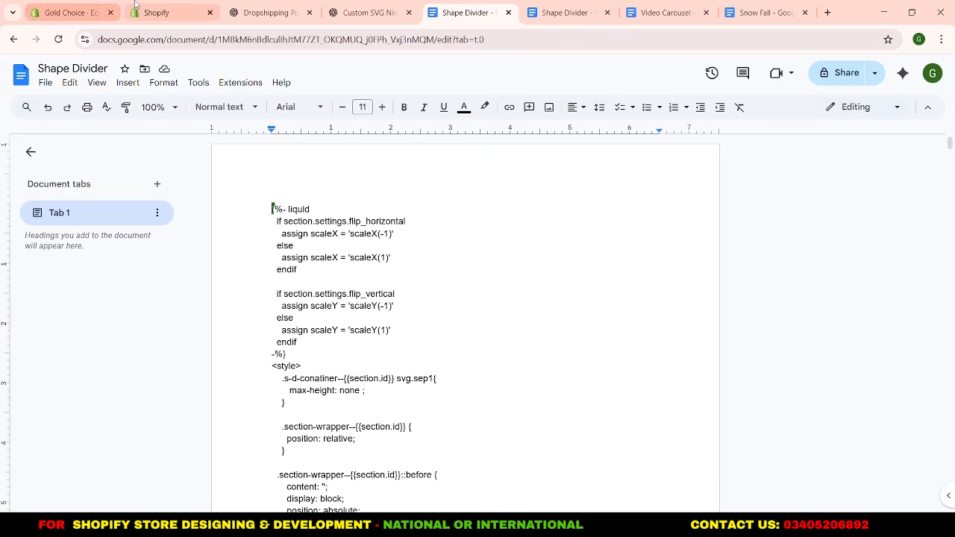
# Switch to the Shopify code editor, paste the copied code into shape-divider.liquid and save the file.
pyautogui.click(164, 13)
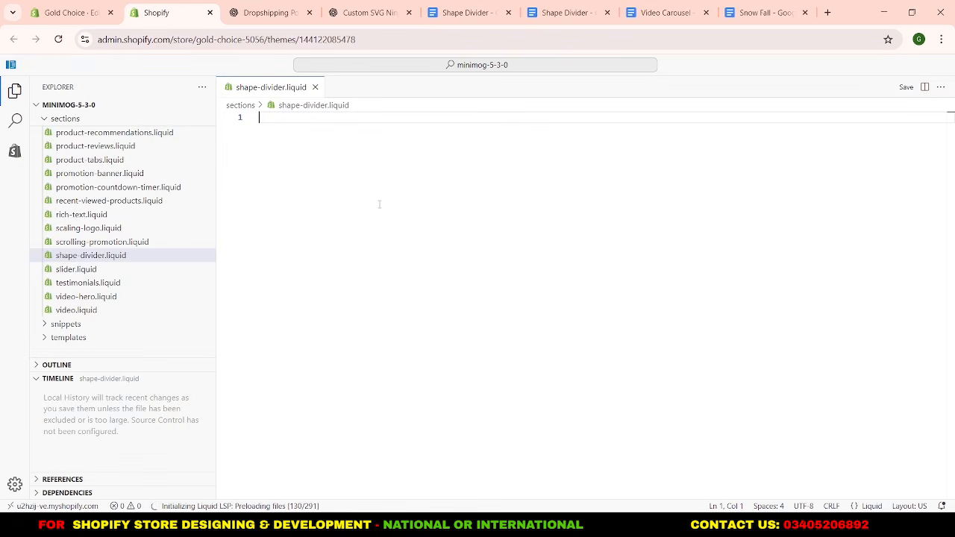
pyautogui.hotkey('ctrl', 'v')
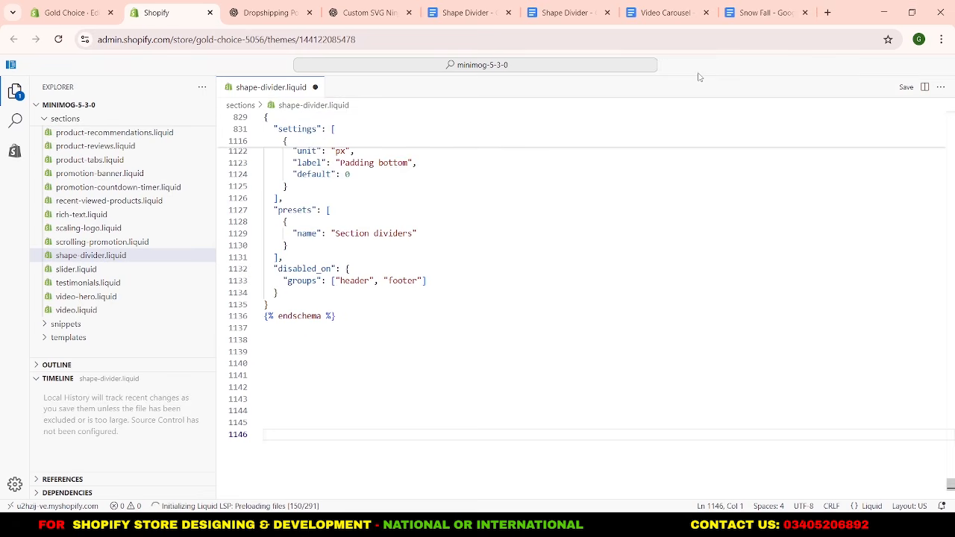
pyautogui.click(906, 89)
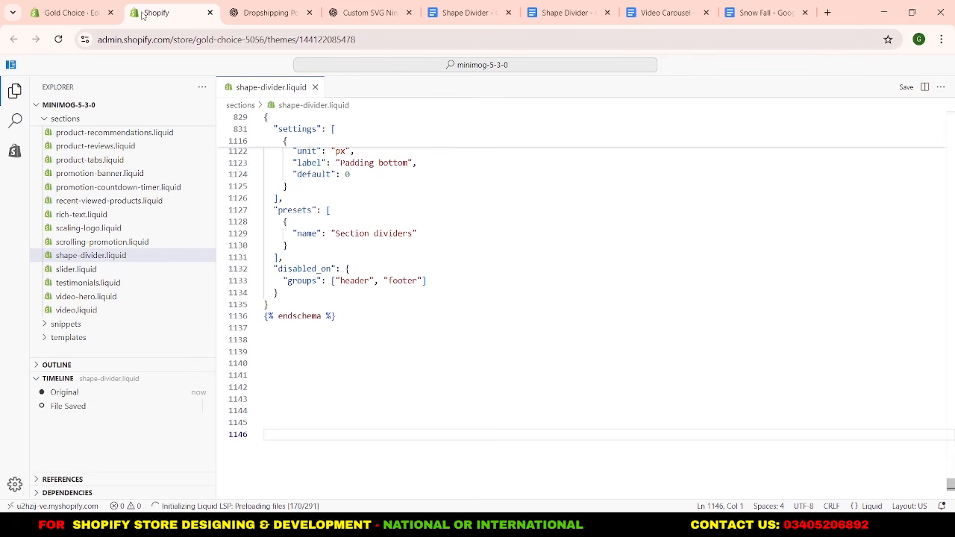
# In the theme editor, add a Section dividers section between Featured collection and Testimonials on the home page.
pyautogui.click(71, 13)
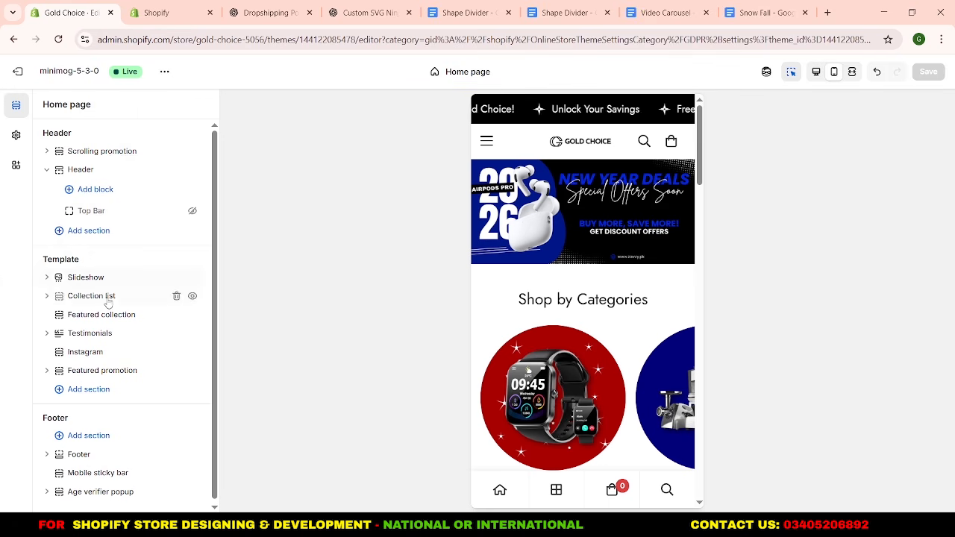
pyautogui.moveTo(112, 315); pyautogui.dragTo(123, 328)
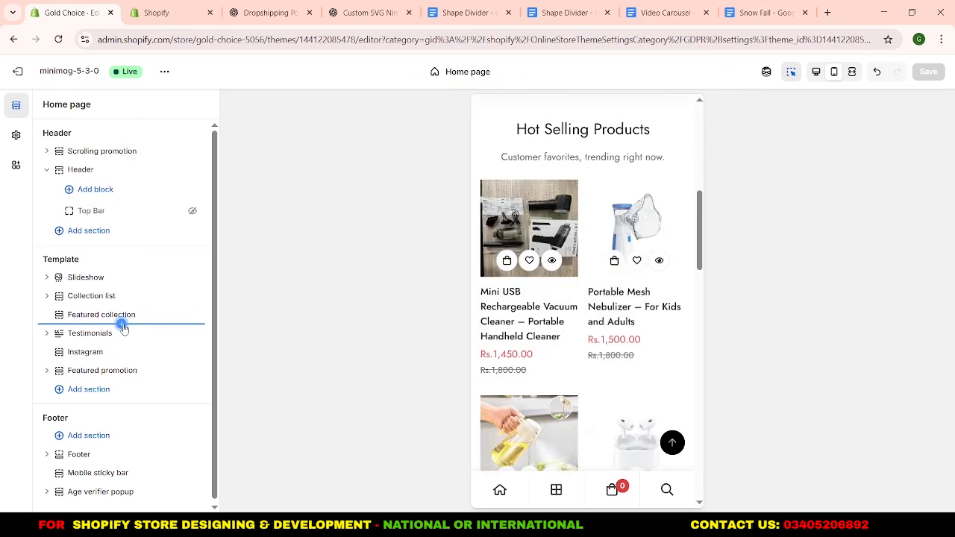
pyautogui.click(122, 325)
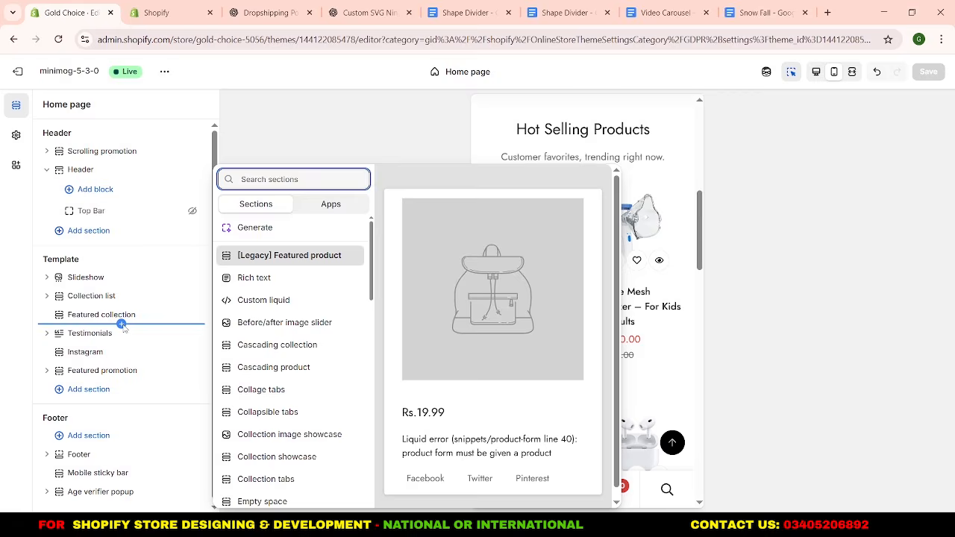
pyautogui.write('s')
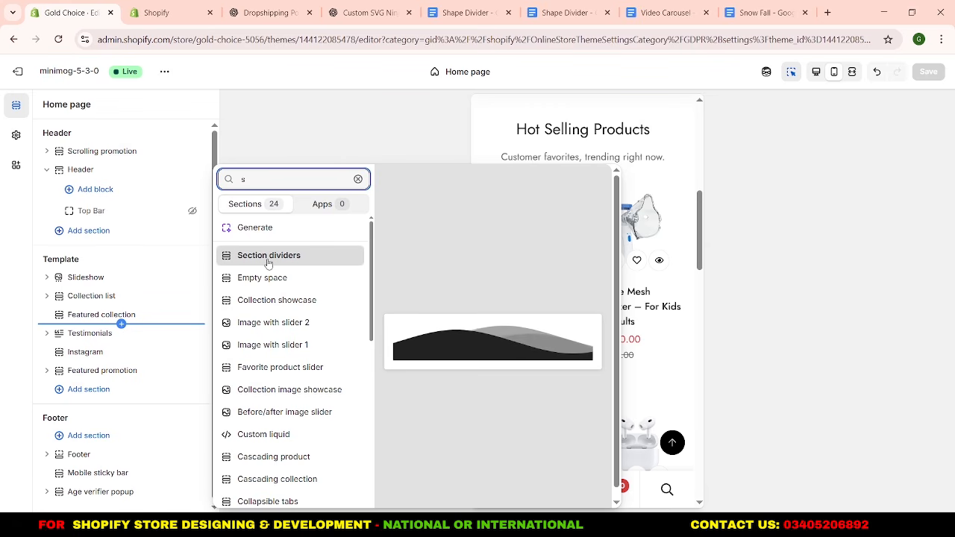
pyautogui.click(268, 256)
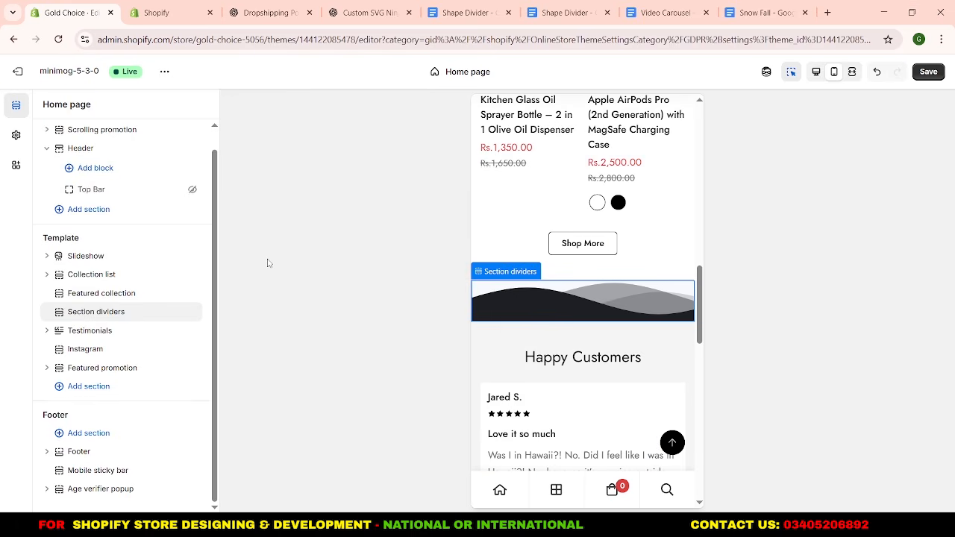
# Add a Rich text section directly below Section dividers in the home page template.
pyautogui.moveTo(488, 291)
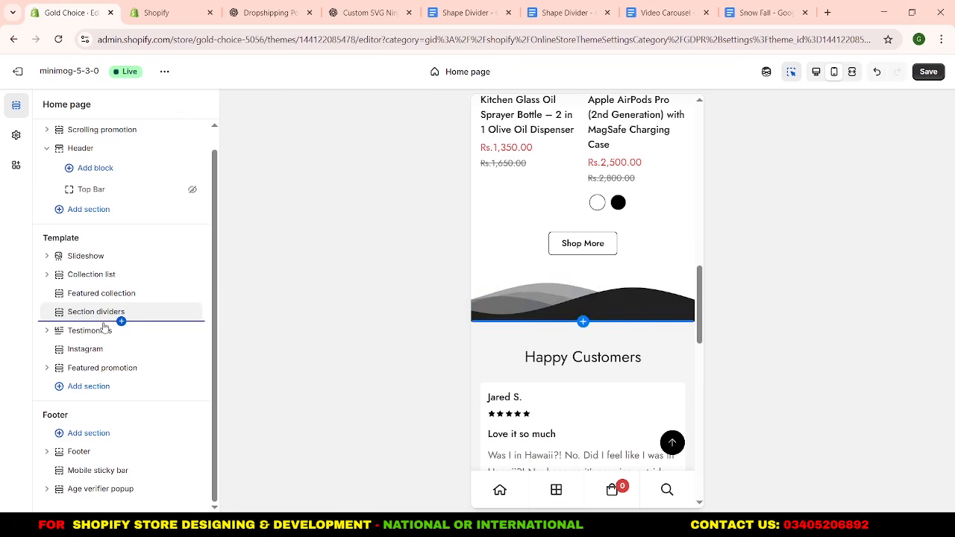
pyautogui.click(121, 321)
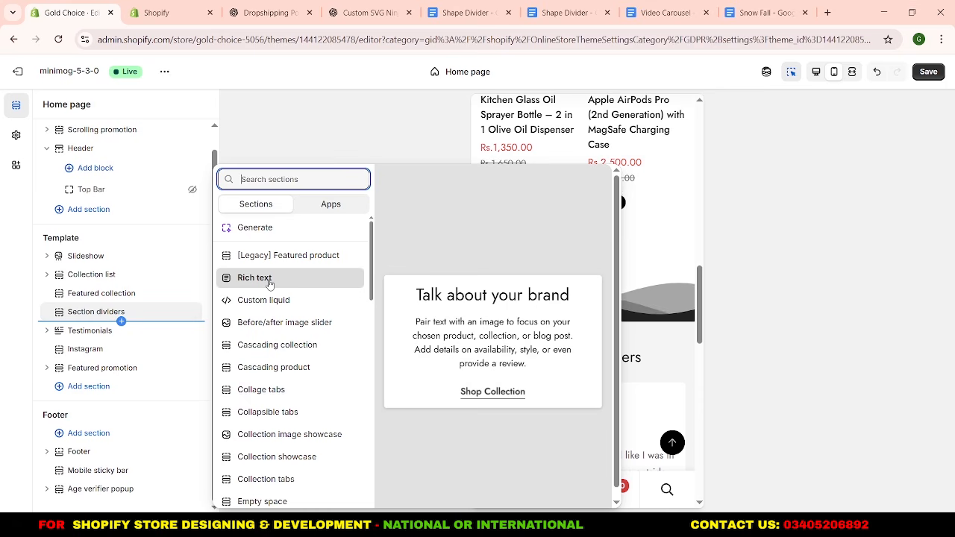
pyautogui.click(269, 284)
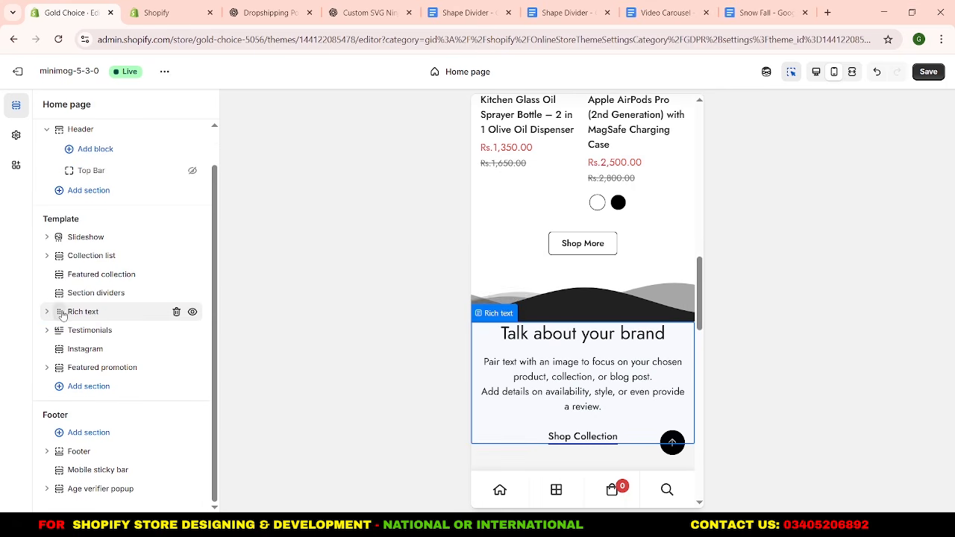
# Set the Rich text section's top padding to 32 px and bottom padding to 30 px, and return to the section list.
pyautogui.click(75, 313)
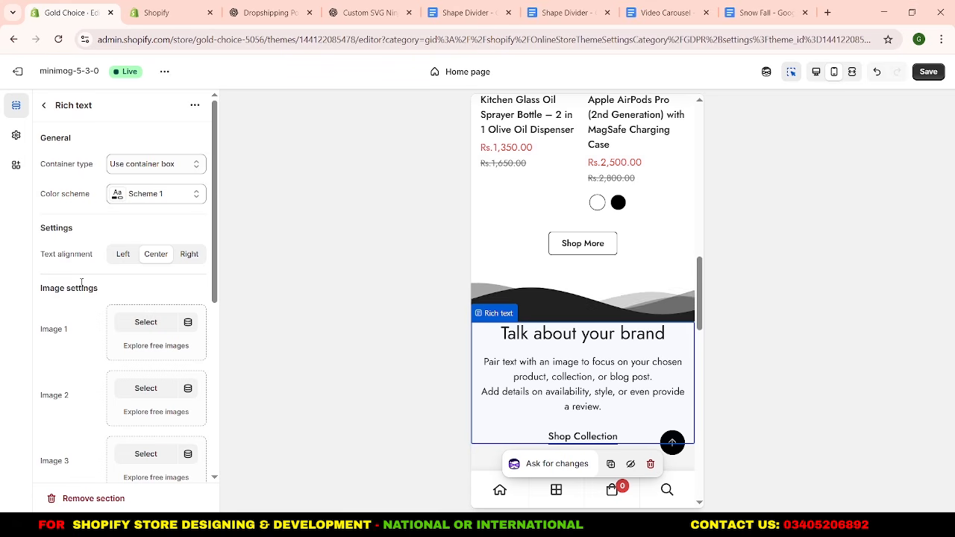
pyautogui.scroll(-3, 90, 258)
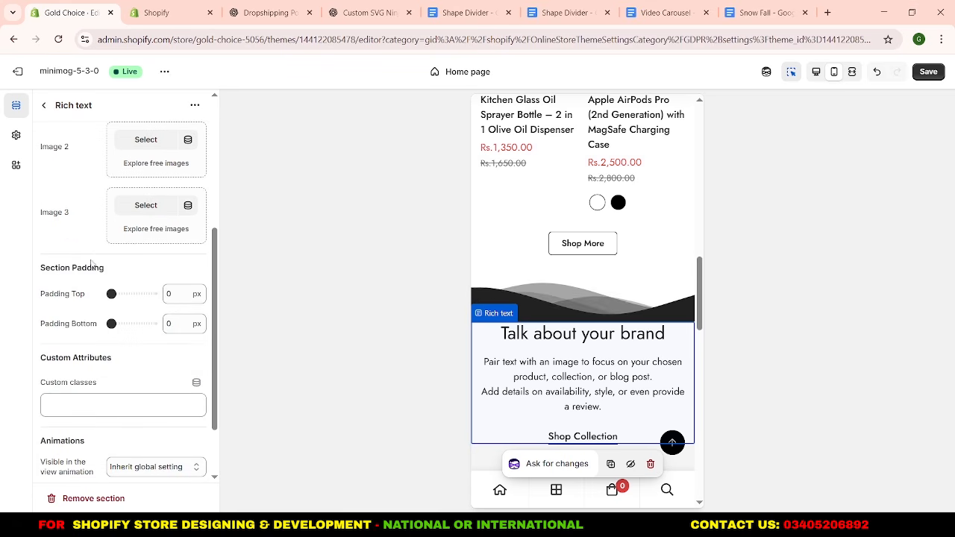
pyautogui.doubleClick(177, 292)
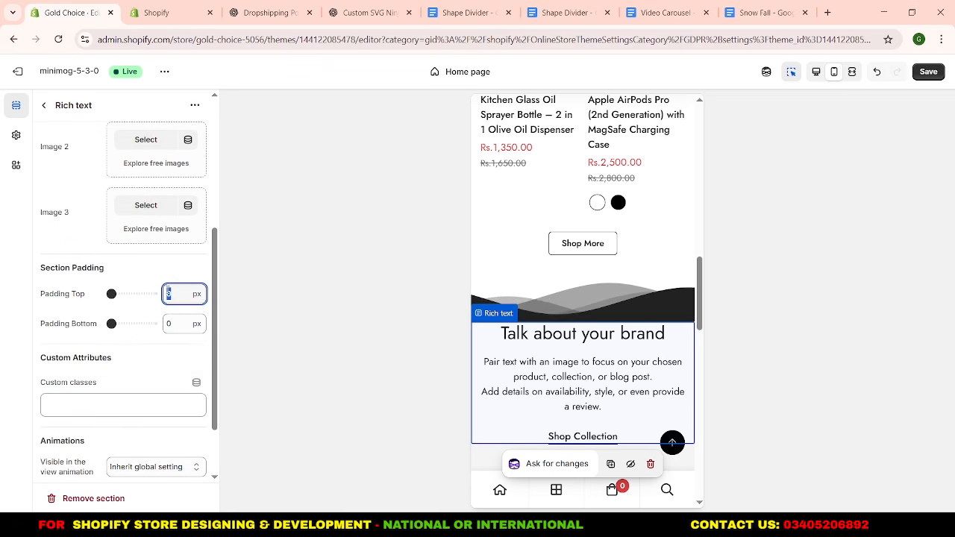
pyautogui.doubleClick(162, 323)
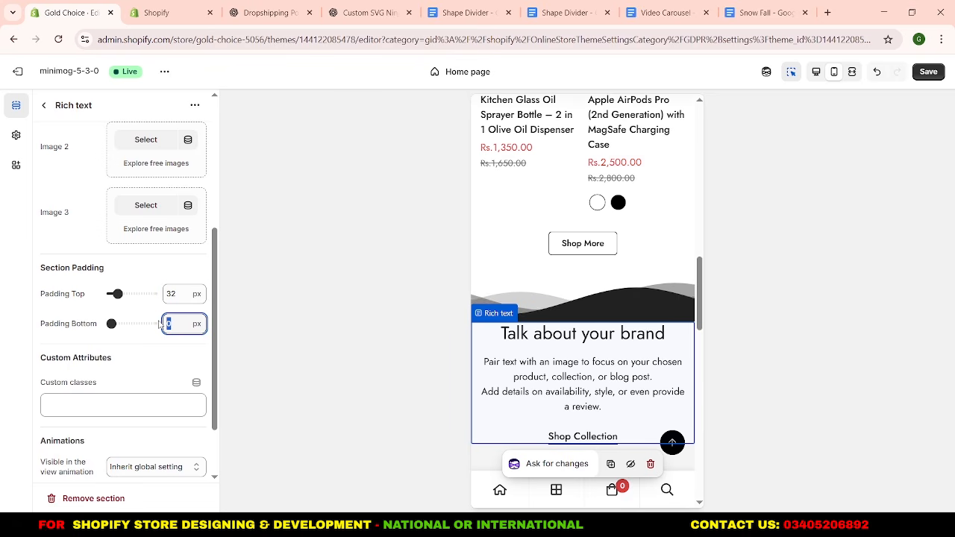
pyautogui.write('30')
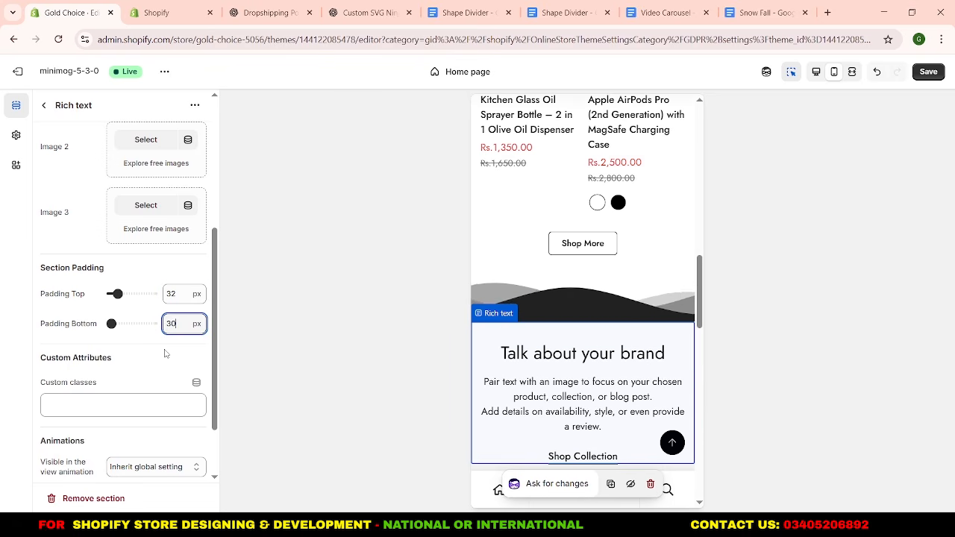
pyautogui.click(165, 360)
pyautogui.click(43, 105)
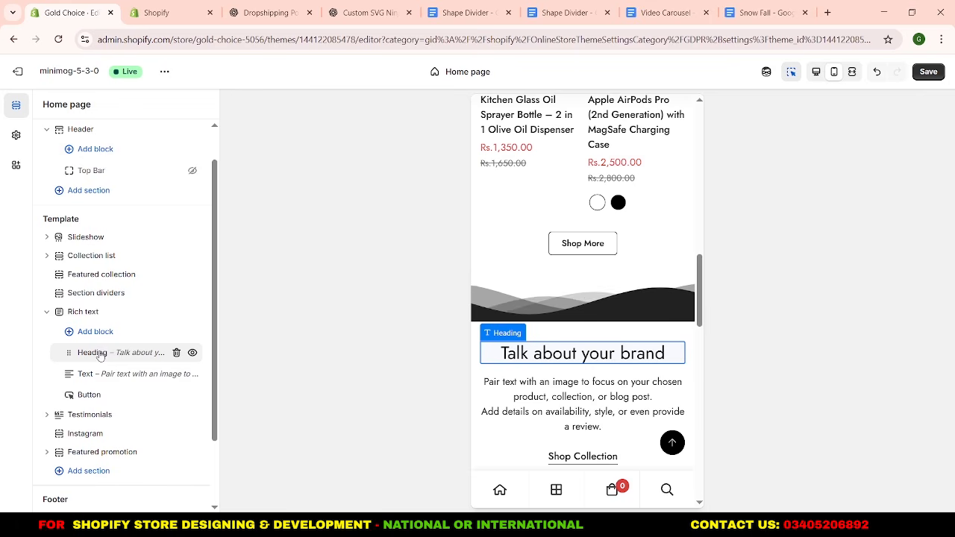
# Replace the Rich text heading with "Quality You Can Trust", copied from the primary title options in the ChatGPT conversation.
pyautogui.click(121, 353)
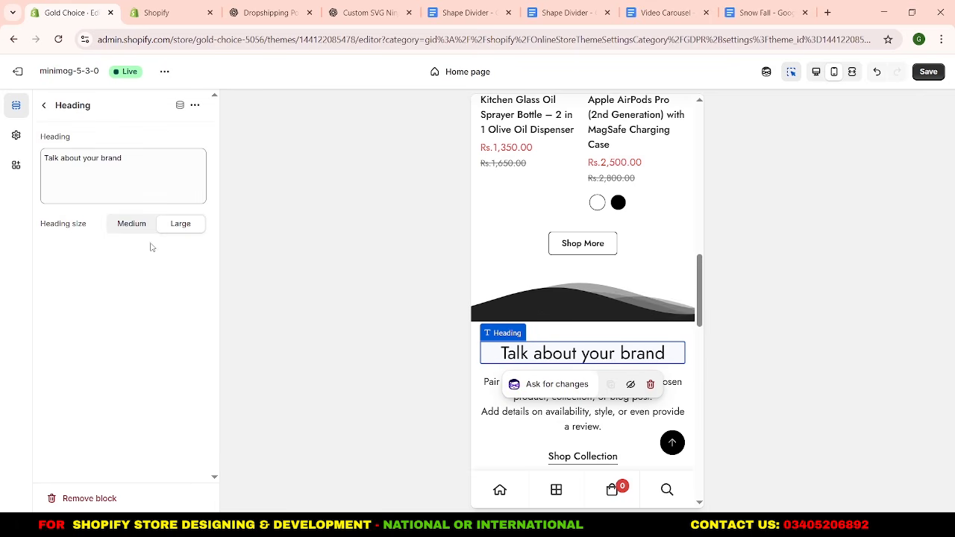
pyautogui.click(242, 13)
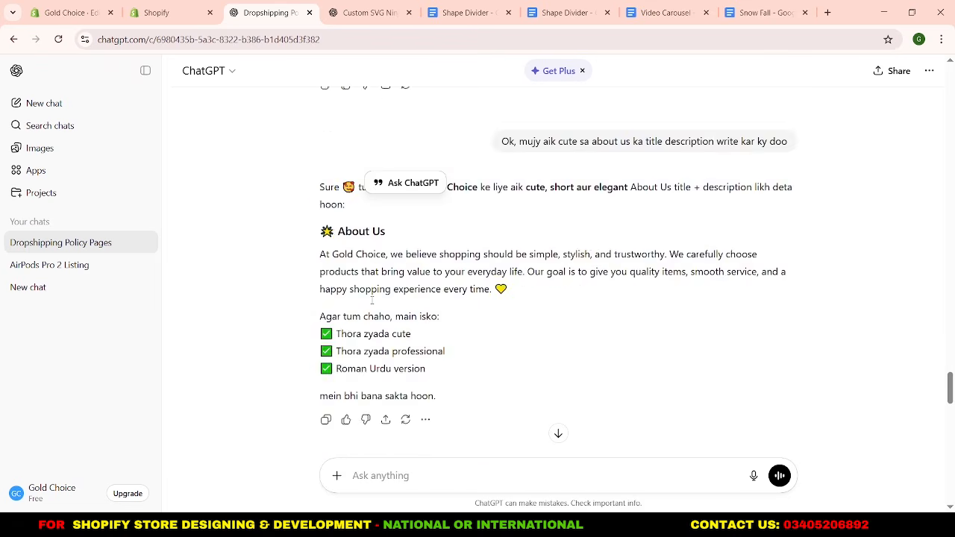
pyautogui.scroll(-15, 372, 300)
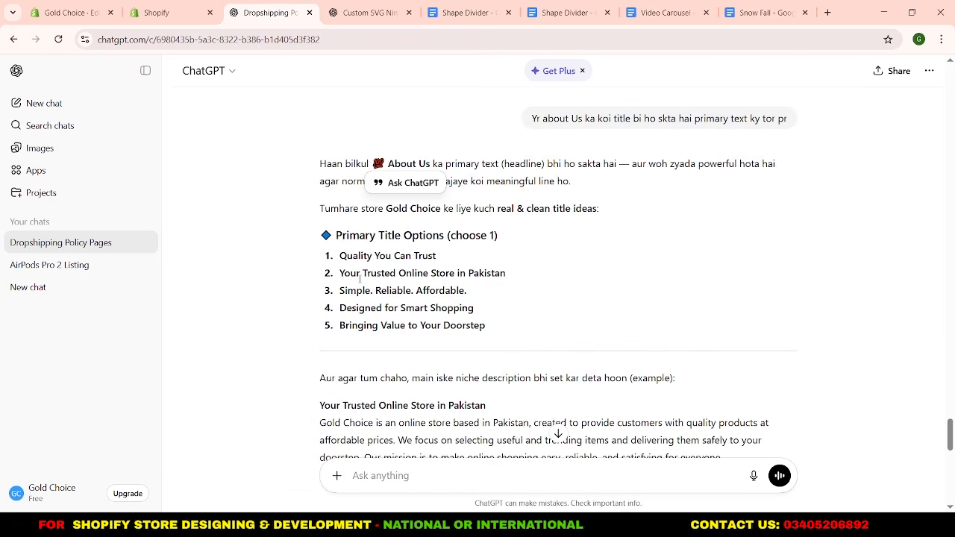
pyautogui.moveTo(341, 256); pyautogui.dragTo(446, 258)
pyautogui.hotkey('ctrl', 'c')
pyautogui.click(68, 13)
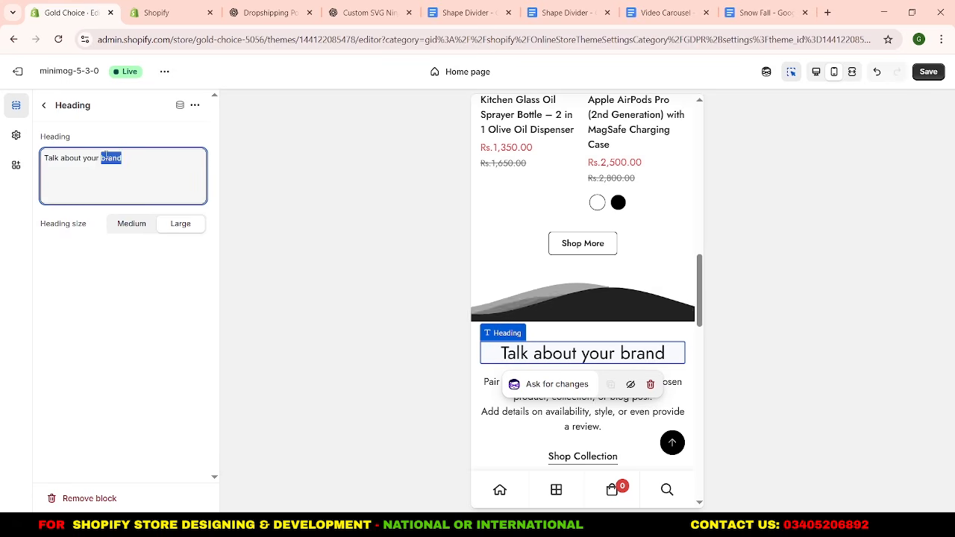
pyautogui.hotkey('ctrl', 'a')
pyautogui.hotkey('ctrl', 'v')
pyautogui.click(46, 107)
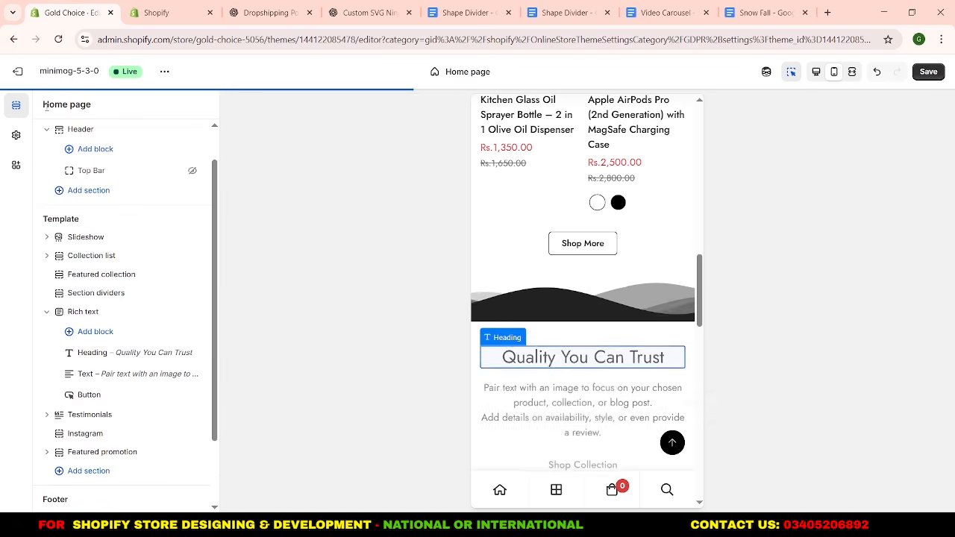
# Replace the Rich text section's Text block content with the Gold Choice About Us description copied from ChatGPT.
pyautogui.click(92, 375)
pyautogui.click(156, 12)
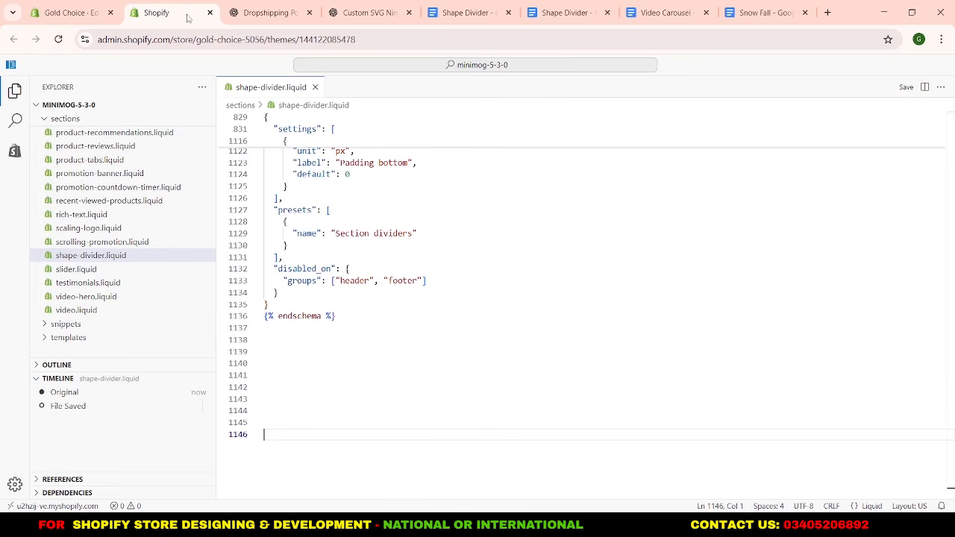
pyautogui.scroll(-6, 281, 122)
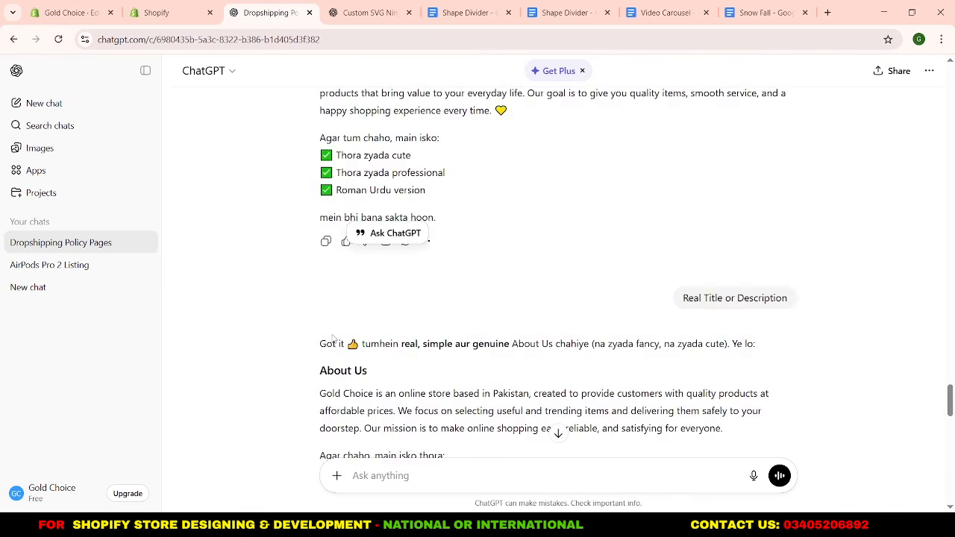
pyautogui.moveTo(320, 269); pyautogui.dragTo(780, 309)
pyautogui.click(71, 12)
pyautogui.doubleClick(118, 203)
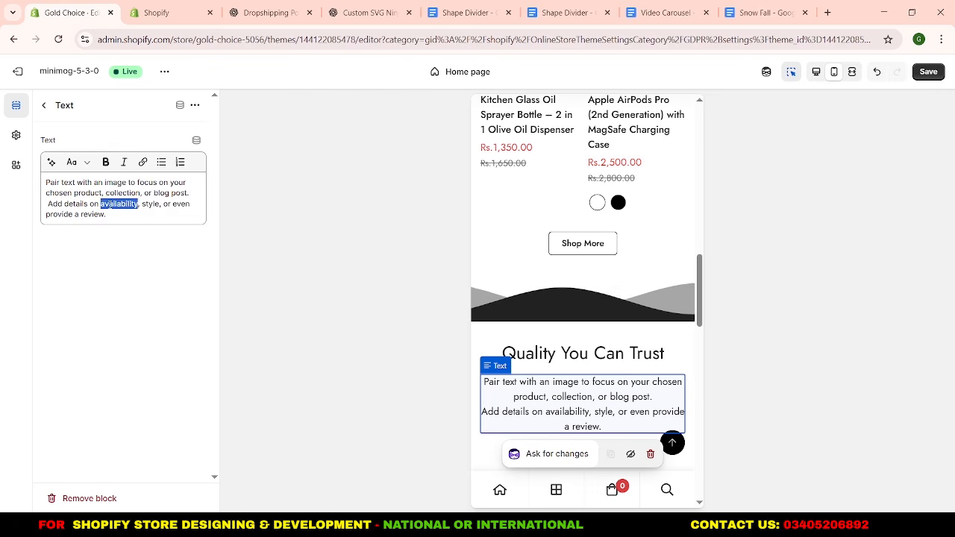
pyautogui.hotkey('ctrl', 'a')
pyautogui.hotkey('ctrl', 'v')
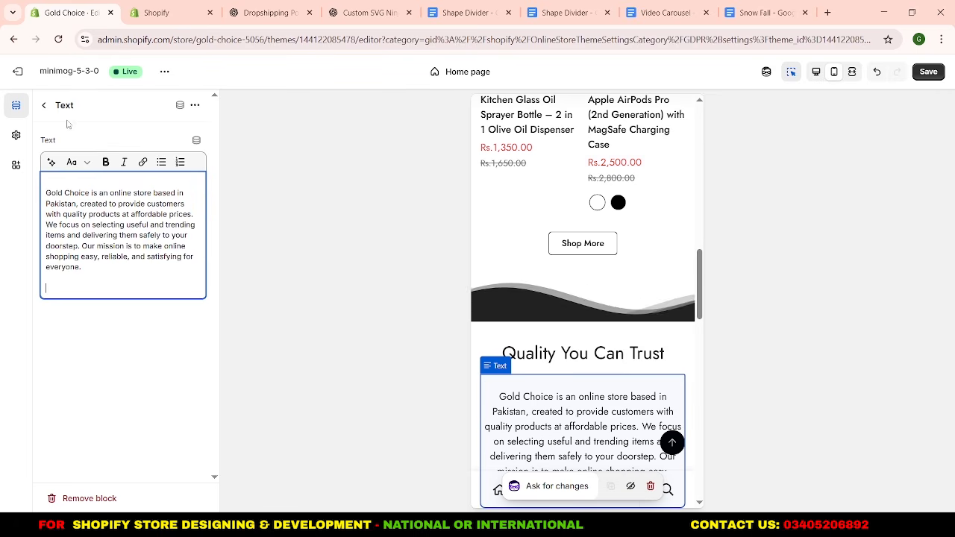
# Remove the blank lines before and after the pasted description, and return to the section list.
pyautogui.press('BackSpace')
pyautogui.press('BackSpace')
pyautogui.click(67, 183)
pyautogui.press('BackSpace')
pyautogui.click(45, 106)
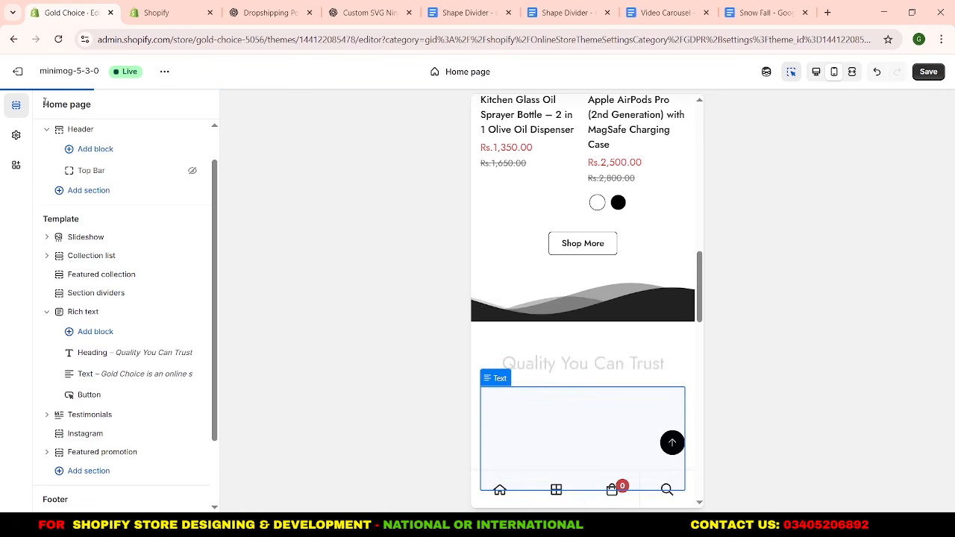
# Change the label of the Rich text section's Button block to "Just Shop Now".
pyautogui.click(89, 394)
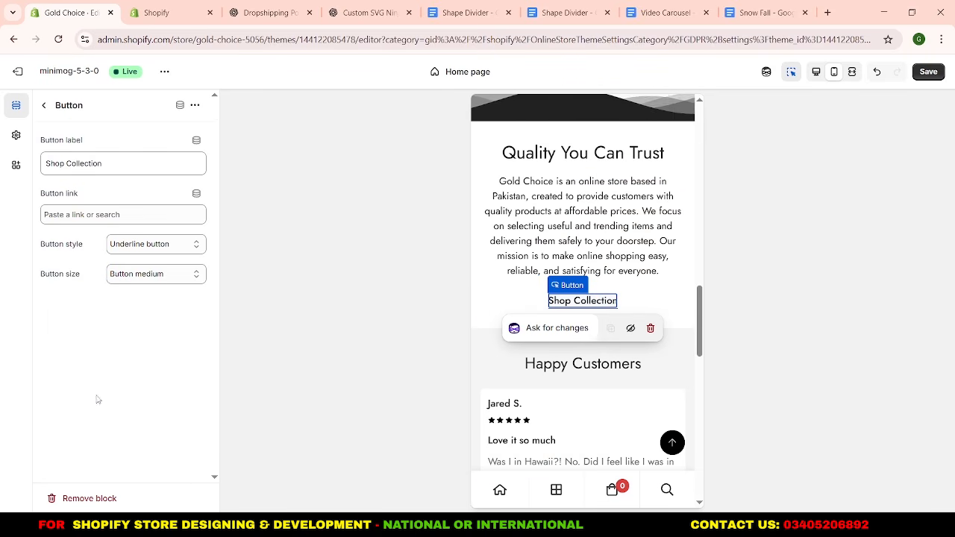
pyautogui.moveTo(106, 163); pyautogui.dragTo(84, 167)
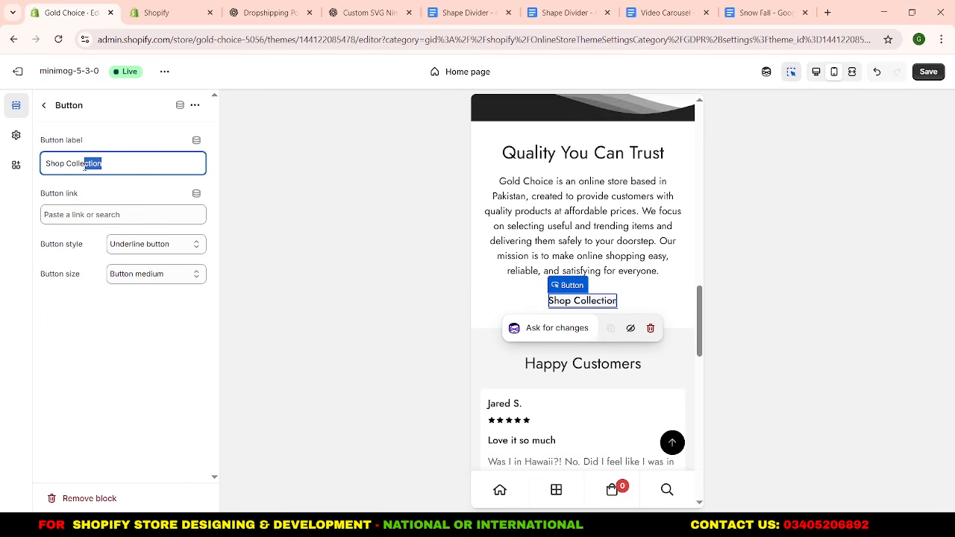
pyautogui.write('p Now')
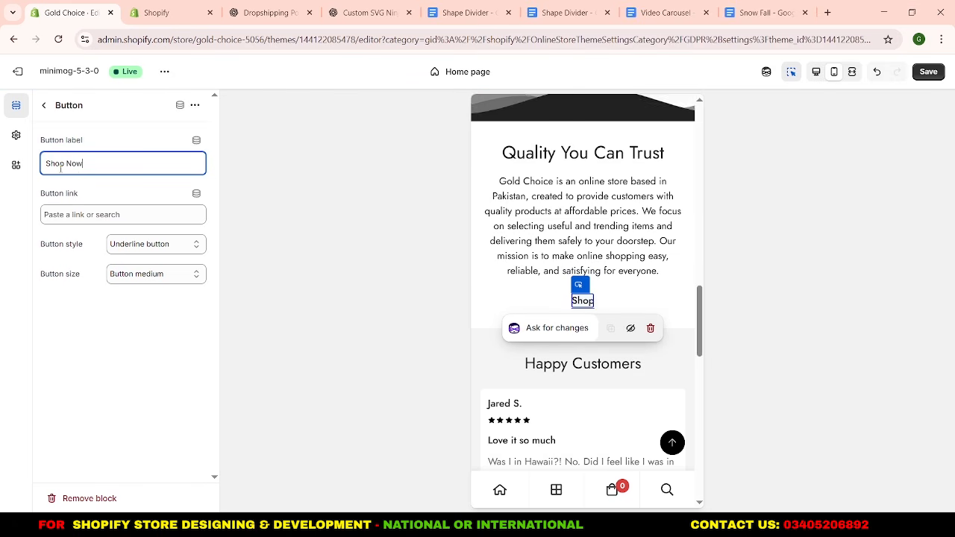
pyautogui.click(46, 164)
pyautogui.write('Just')
pyautogui.click(113, 128)
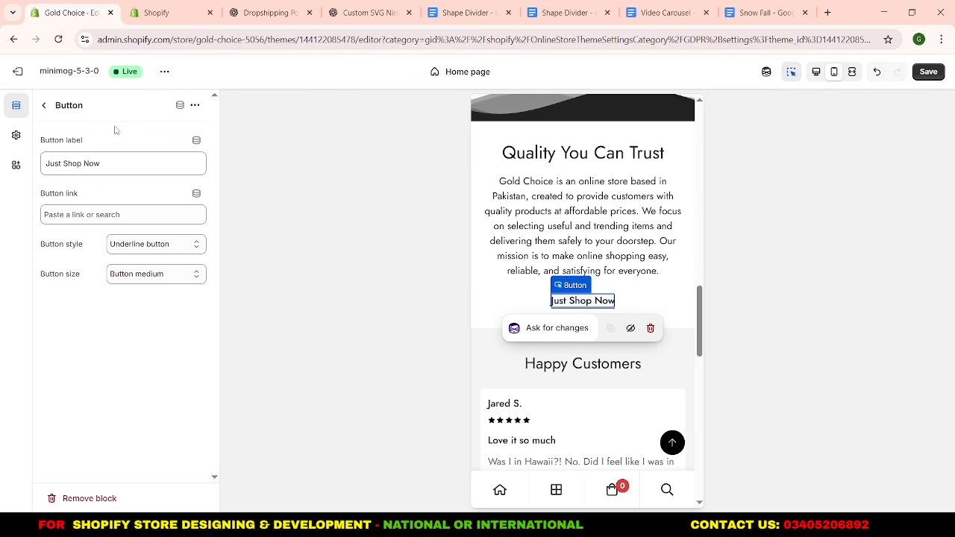
# Link the Just Shop Now button to All collections.
pyautogui.click(118, 213)
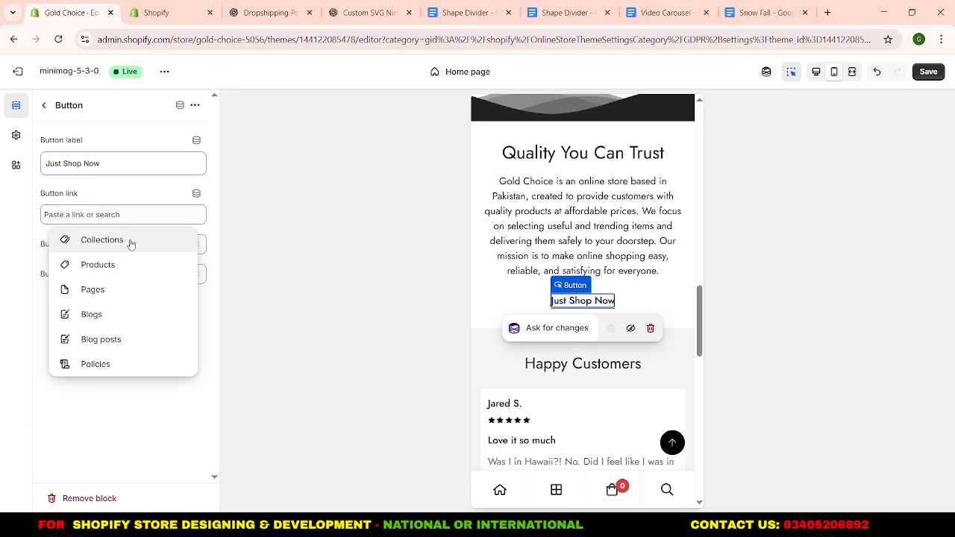
pyautogui.click(129, 242)
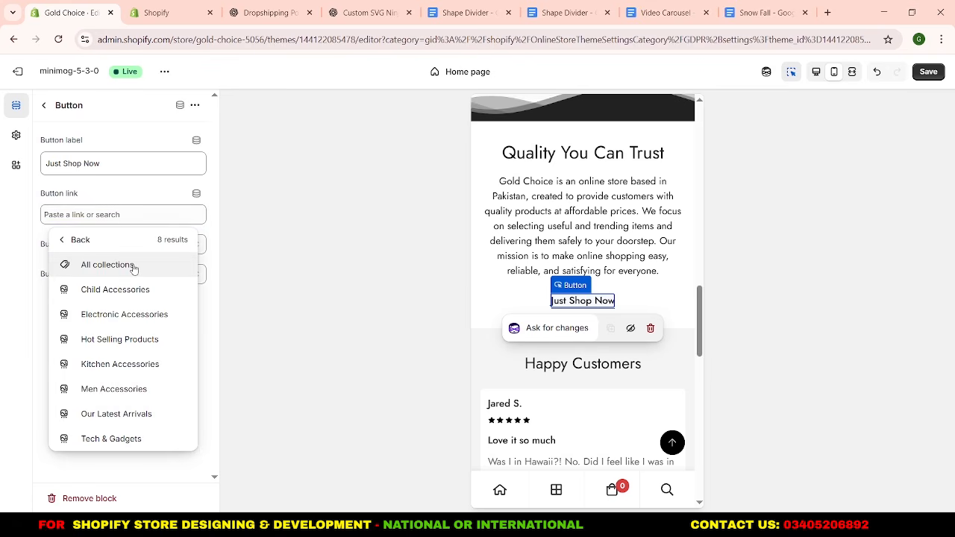
pyautogui.click(133, 267)
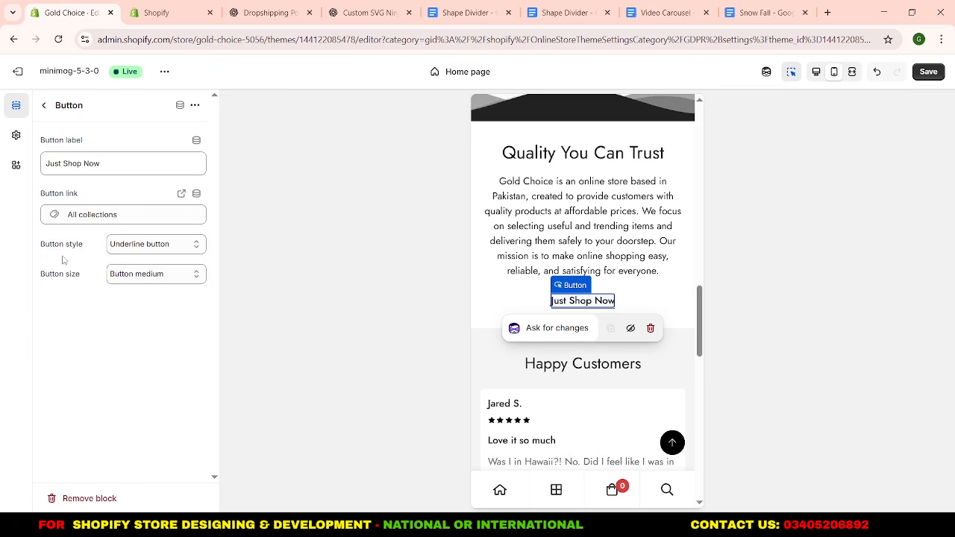
# Set the Just Shop Now button's style to Secondary button and its size to Button small.
pyautogui.click(120, 246)
pyautogui.click(117, 277)
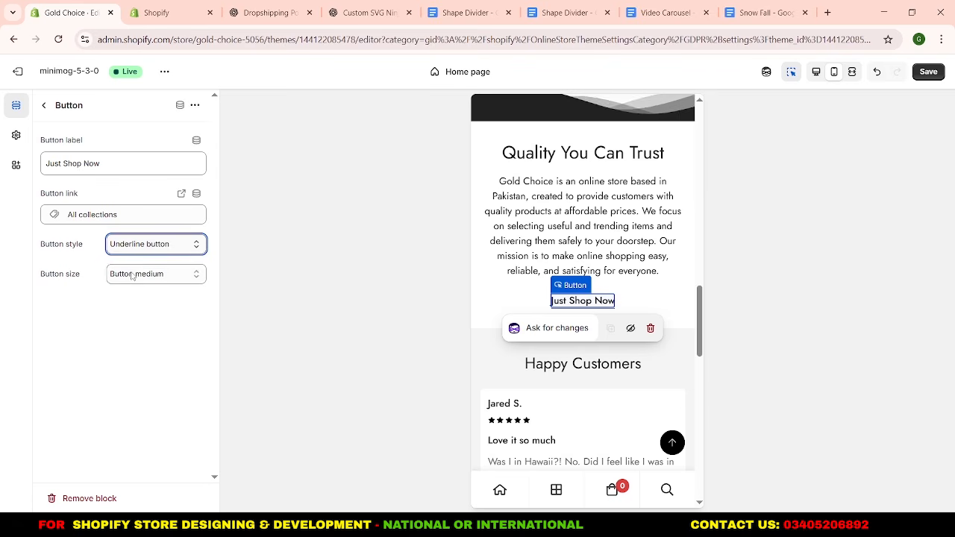
pyautogui.click(114, 276)
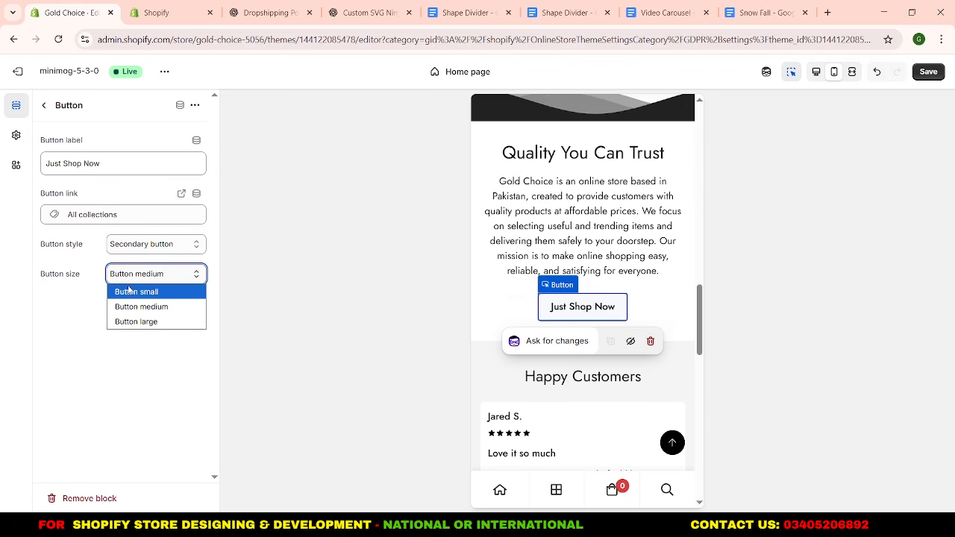
pyautogui.click(129, 292)
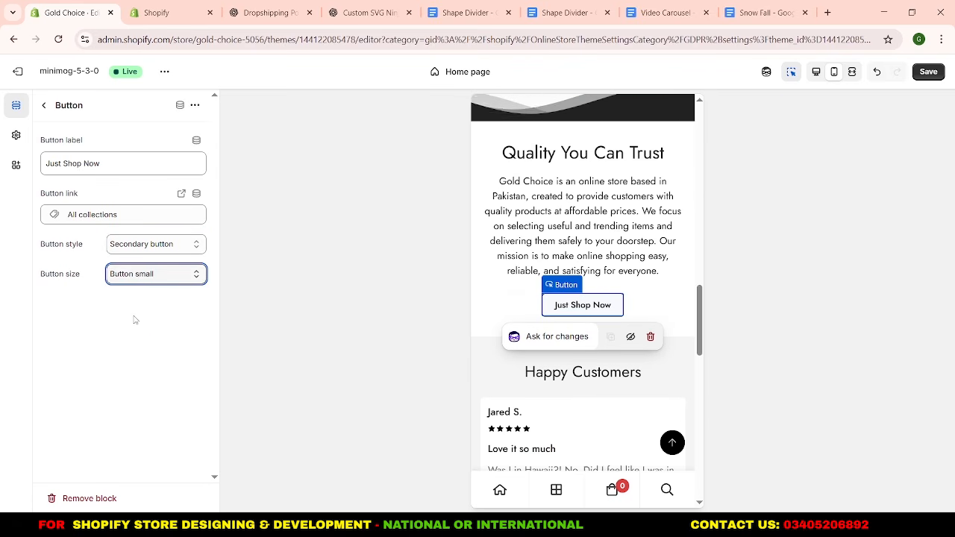
pyautogui.click(43, 105)
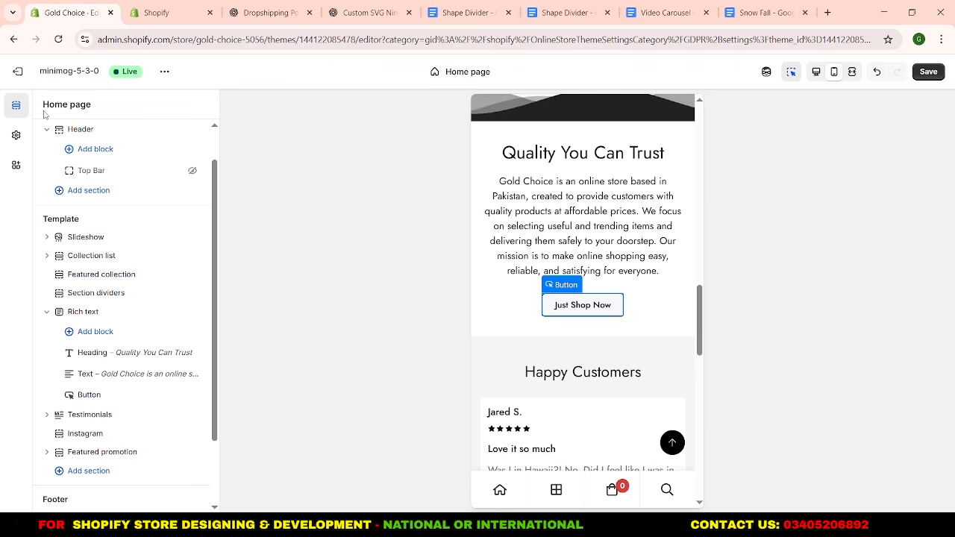
# Add a Section dividers section between the Rich text and Testimonials sections.
pyautogui.click(47, 311)
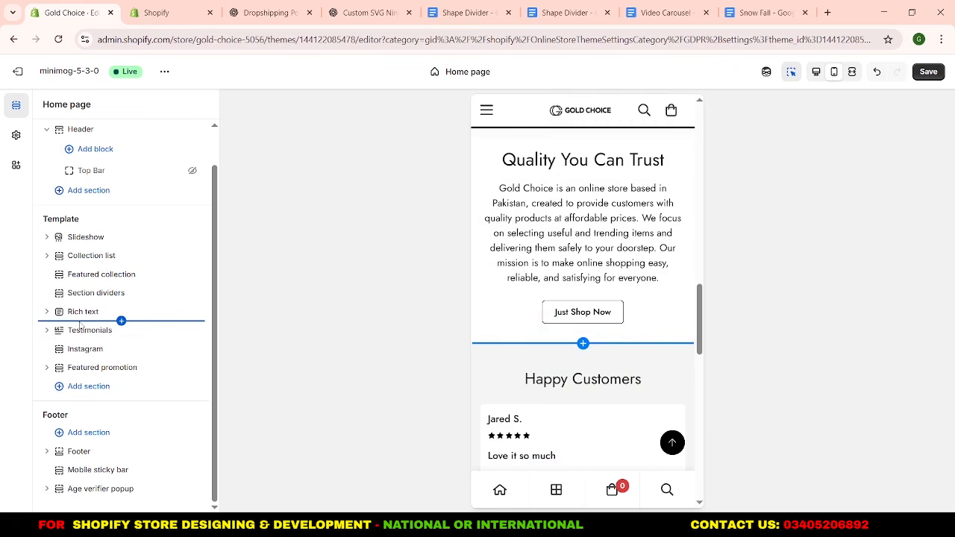
pyautogui.click(80, 322)
pyautogui.write('se')
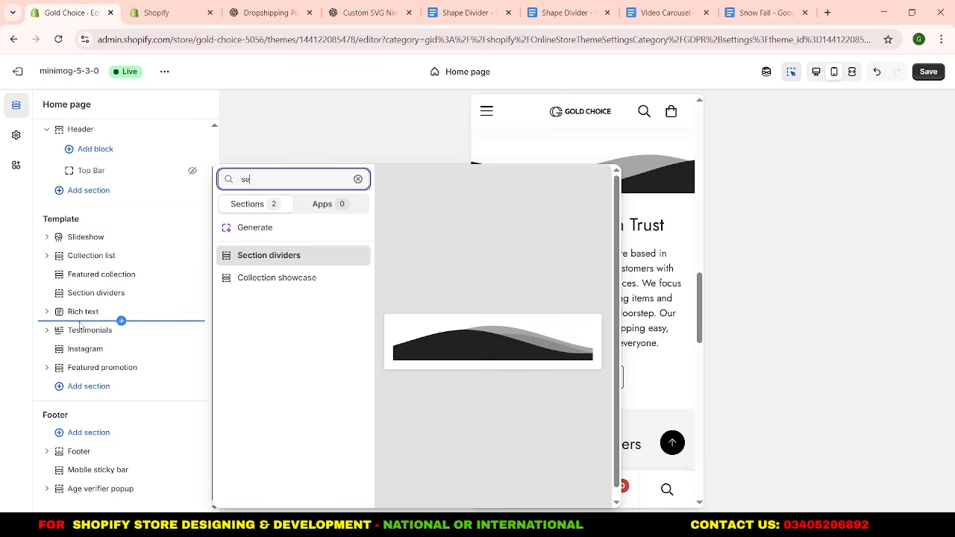
pyautogui.click(249, 265)
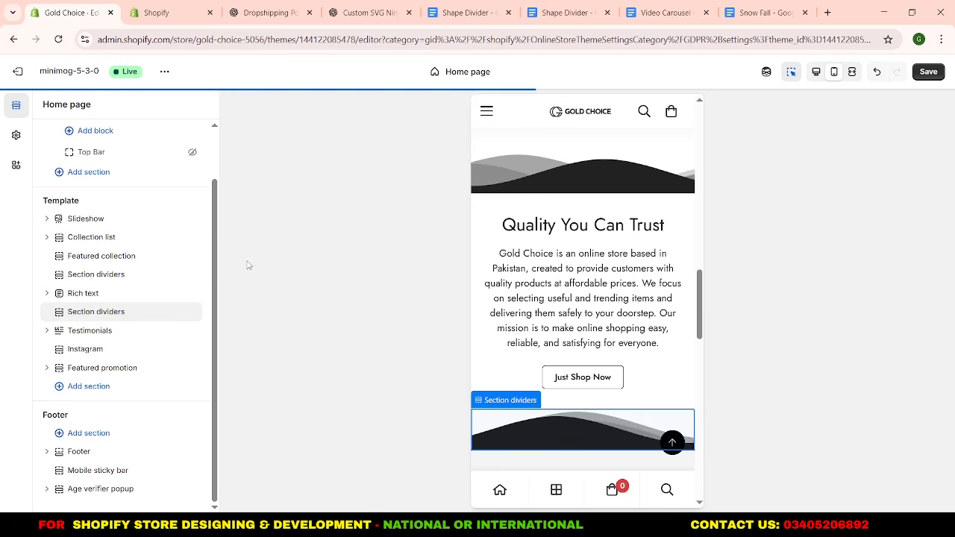
# Flip the new section divider below Rich text vertically and check it in the mobile preview.
pyautogui.click(97, 314)
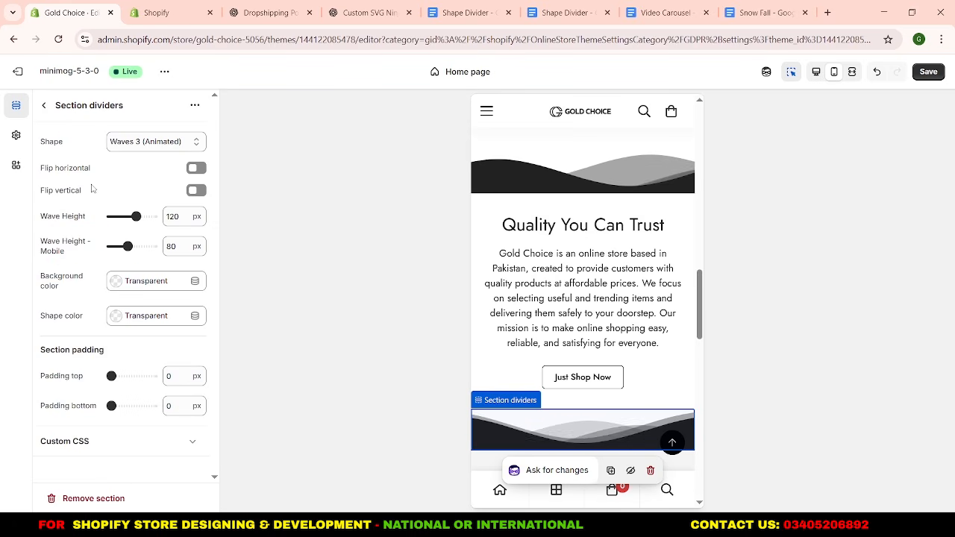
pyautogui.click(197, 191)
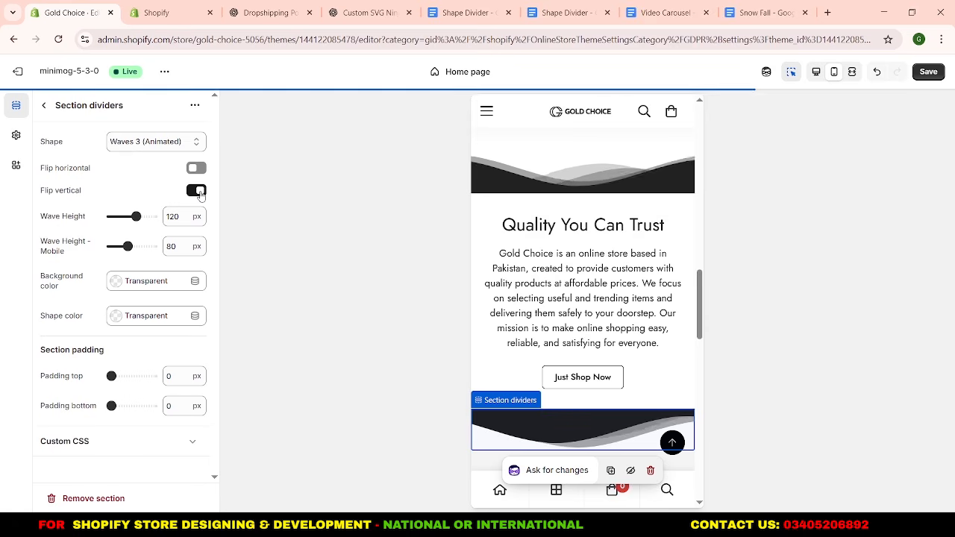
pyautogui.click(44, 105)
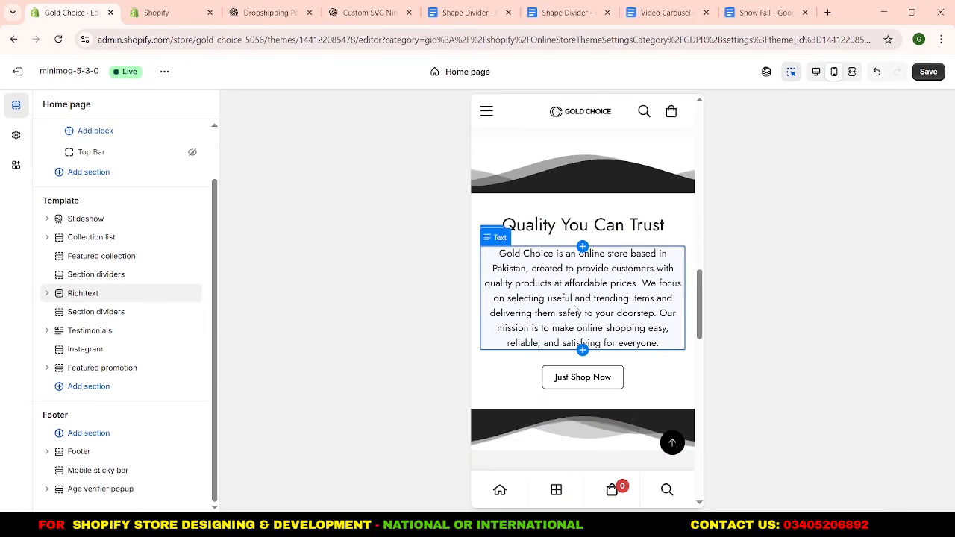
pyautogui.scroll(-1, 575, 309)
pyautogui.scroll(-4, 580, 224)
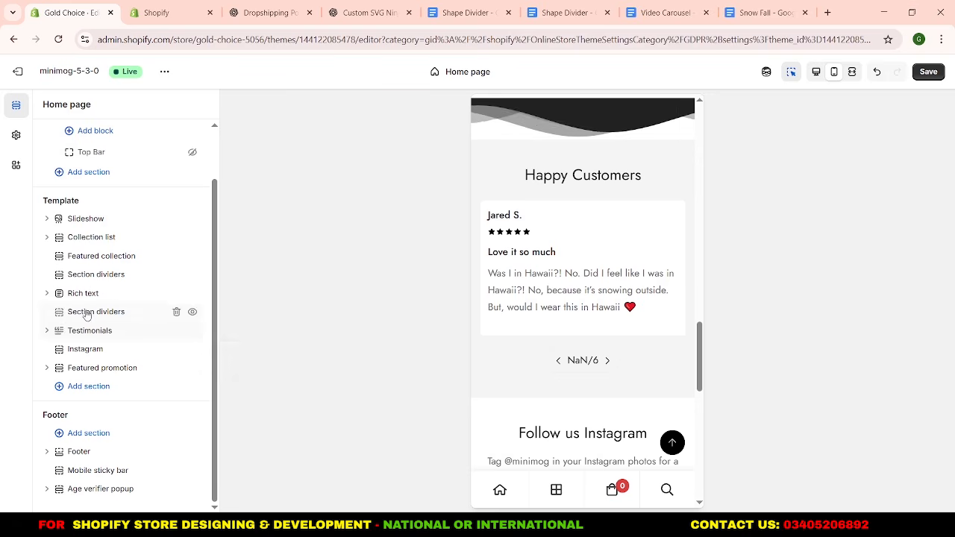
# Add a Featured collection section between the second Section dividers and the Testimonials sections.
pyautogui.moveTo(97, 312); pyautogui.dragTo(90, 325)
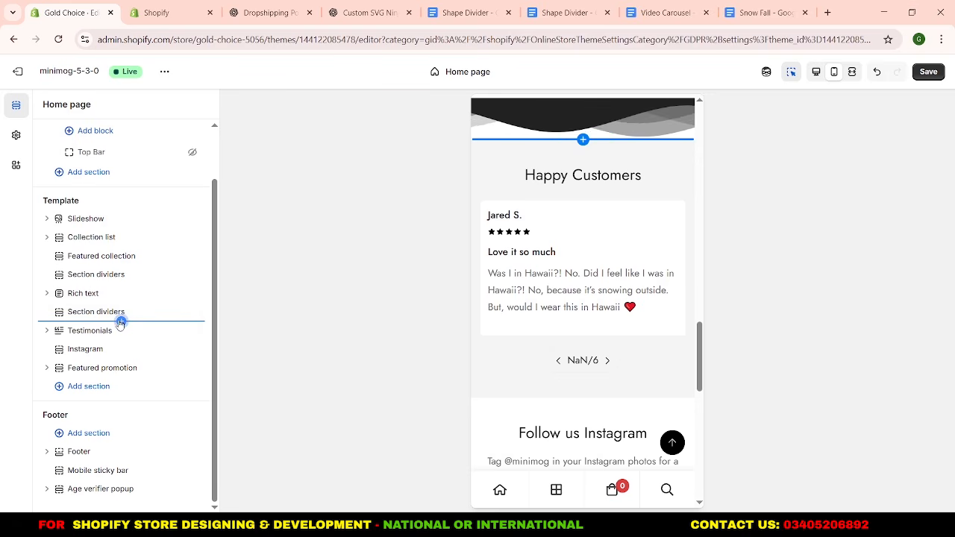
pyautogui.click(121, 322)
pyautogui.write('fe')
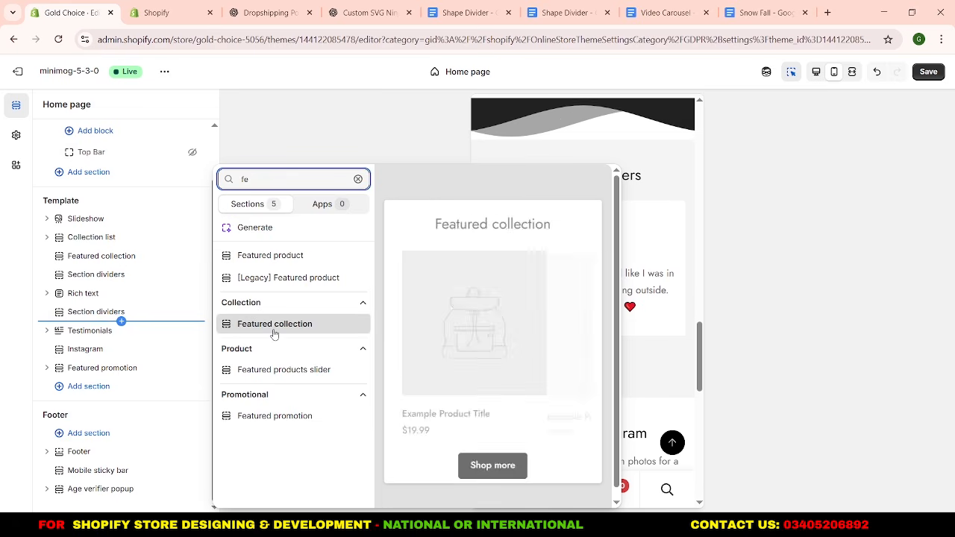
pyautogui.click(274, 324)
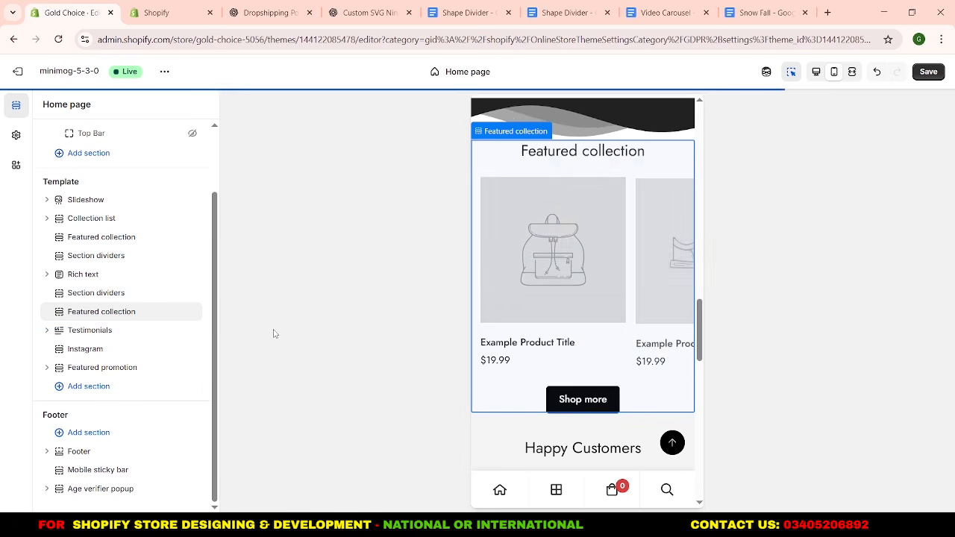
# Give the new Featured collection the heading "Latest Arrivals", the description "Fresh picks, just arrived." and the Our Latest Arrivals collection.
pyautogui.click(113, 315)
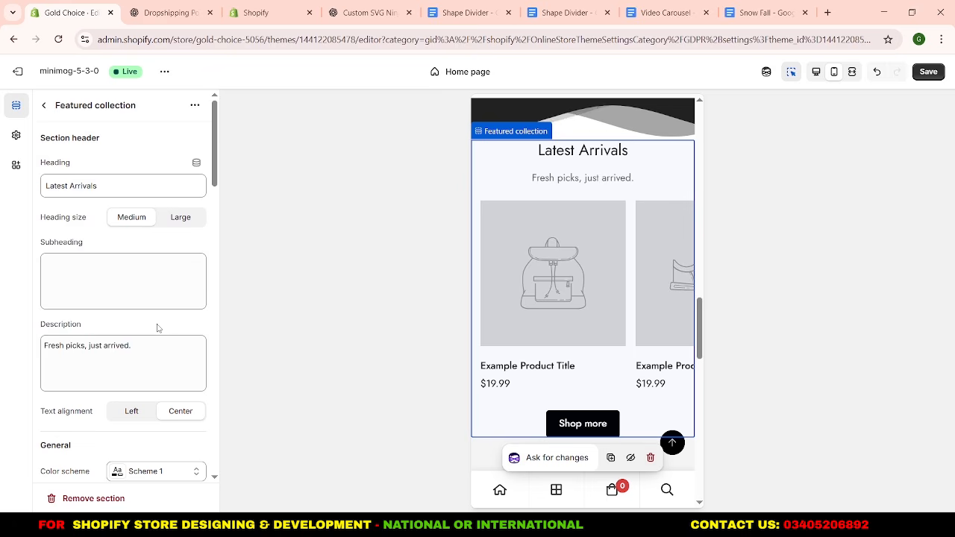
pyautogui.scroll(-5, 157, 328)
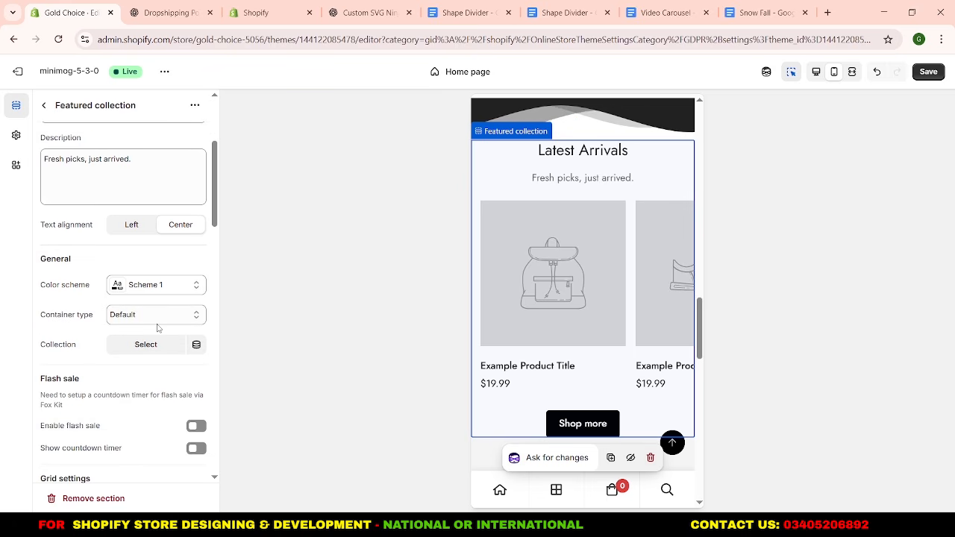
pyautogui.click(134, 344)
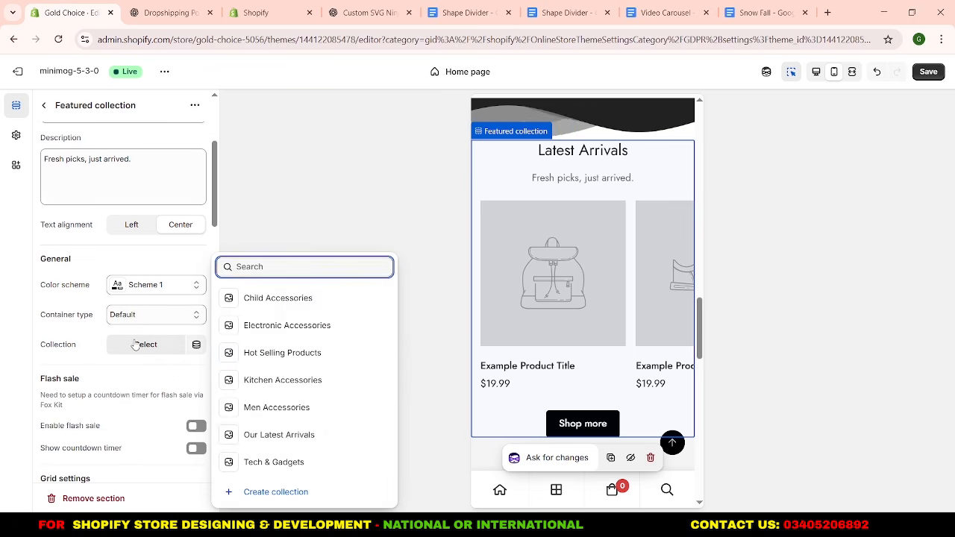
pyautogui.click(277, 435)
# Set the image aspect ratio of the Latest Arrivals product cards to 1:1.
pyautogui.scroll(-6, 98, 381)
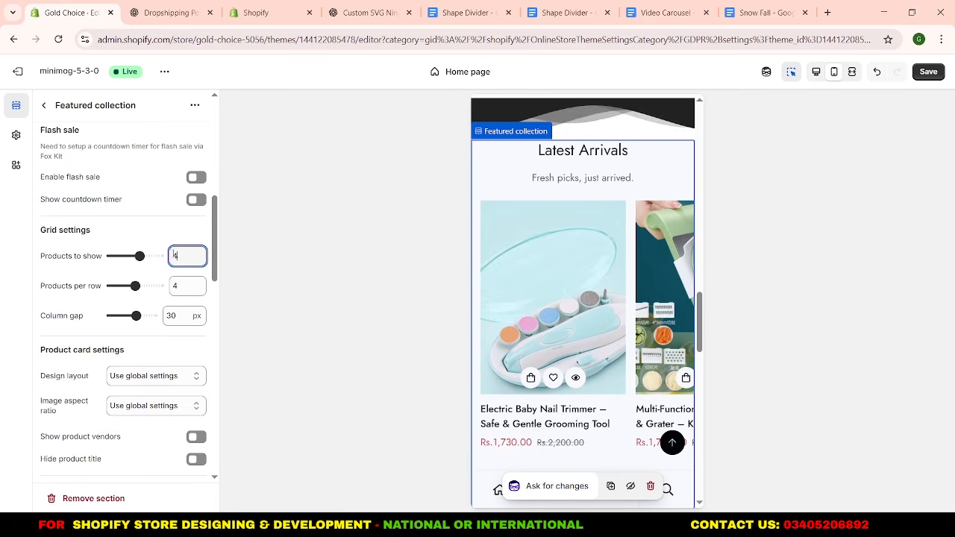
pyautogui.click(131, 405)
pyautogui.click(128, 452)
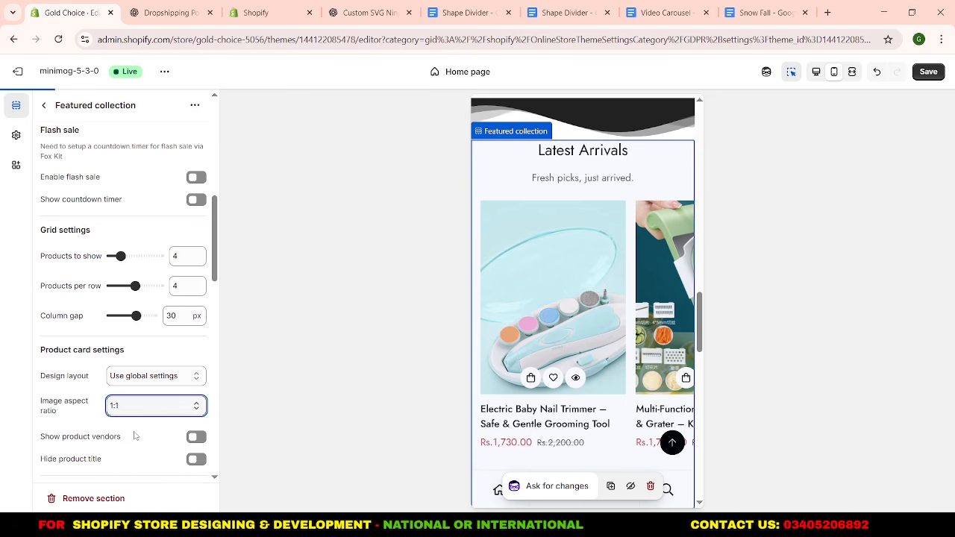
# Label the Latest Arrivals button "Shop More" and set it to Secondary button style and Button small size.
pyautogui.scroll(-7, 134, 436)
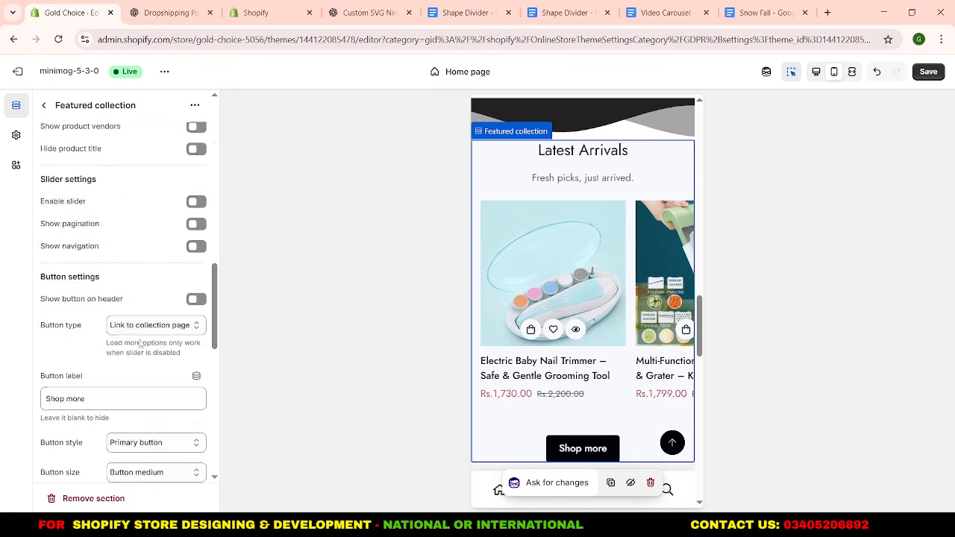
pyautogui.scroll(-3, 140, 343)
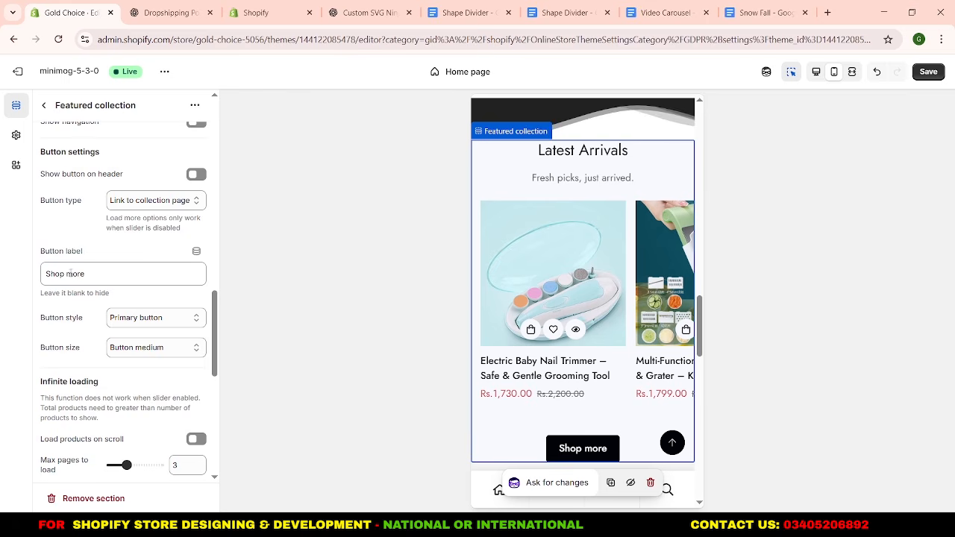
pyautogui.moveTo(71, 273); pyautogui.dragTo(68, 274)
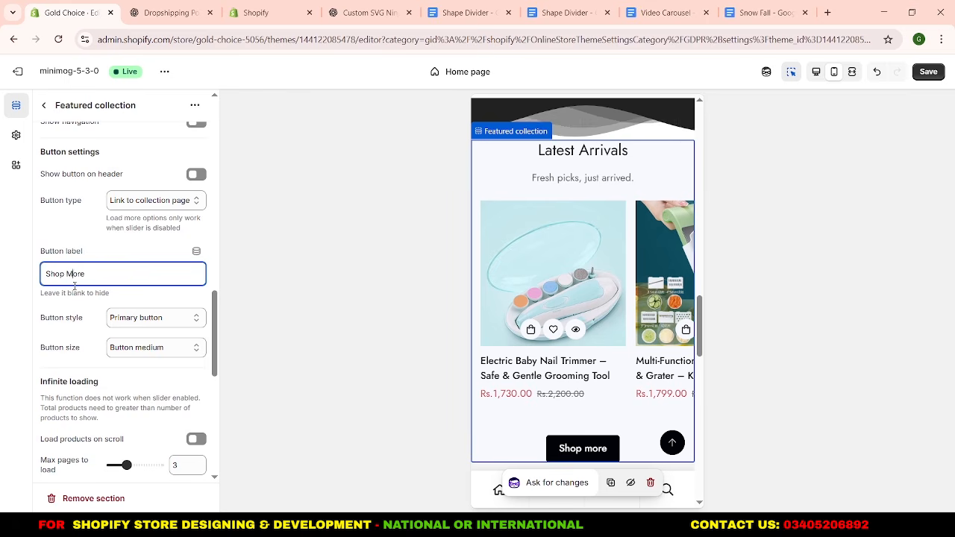
pyautogui.click(130, 319)
pyautogui.click(143, 350)
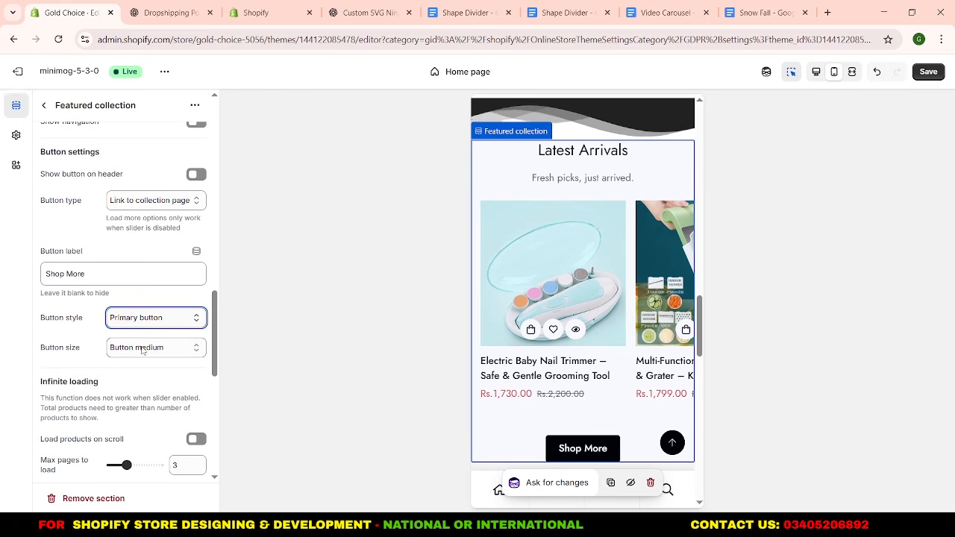
pyautogui.click(143, 350)
pyautogui.click(131, 365)
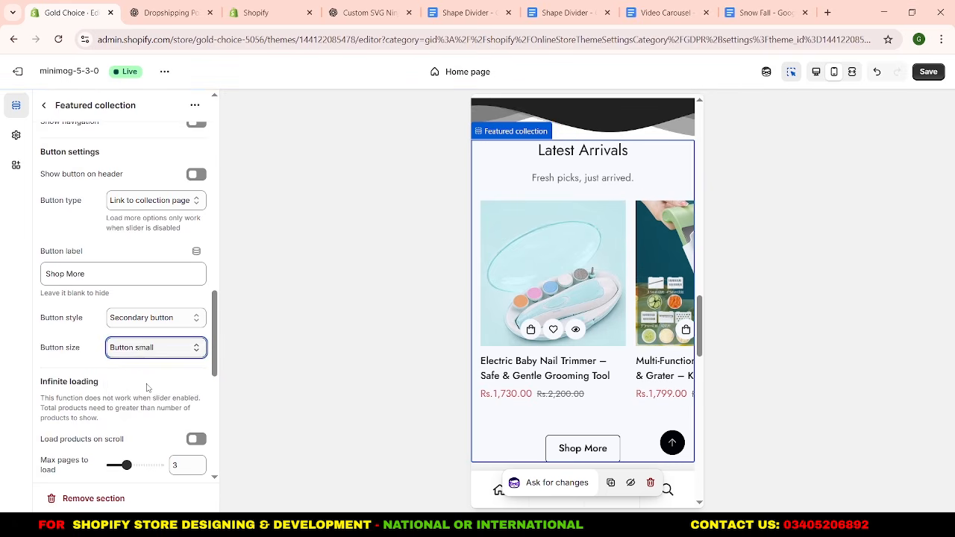
# Turn off the horizontal scrollbar in the Latest Arrivals section's mobile settings so the products display as a grid.
pyautogui.scroll(-1, 147, 387)
pyautogui.scroll(-3, 147, 387)
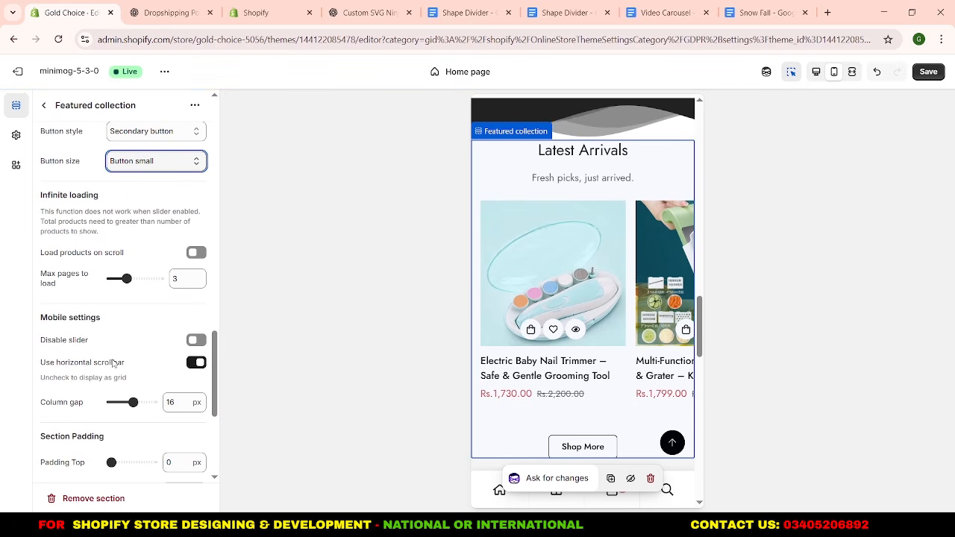
pyautogui.scroll(-1, 138, 372)
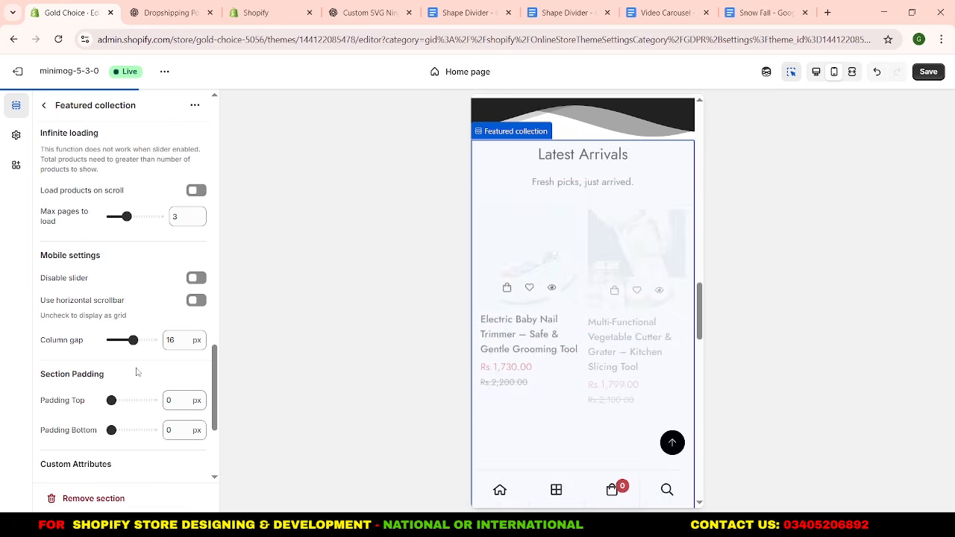
# Set the Latest Arrivals section's top and bottom padding to 50 px, and return to the section list.
pyautogui.doubleClick(168, 401)
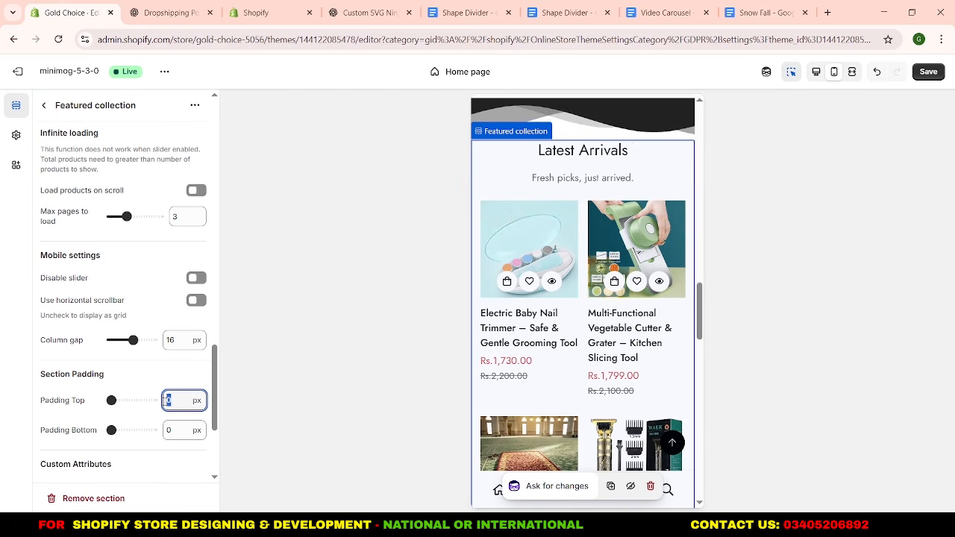
pyautogui.write('50')
pyautogui.click(179, 425)
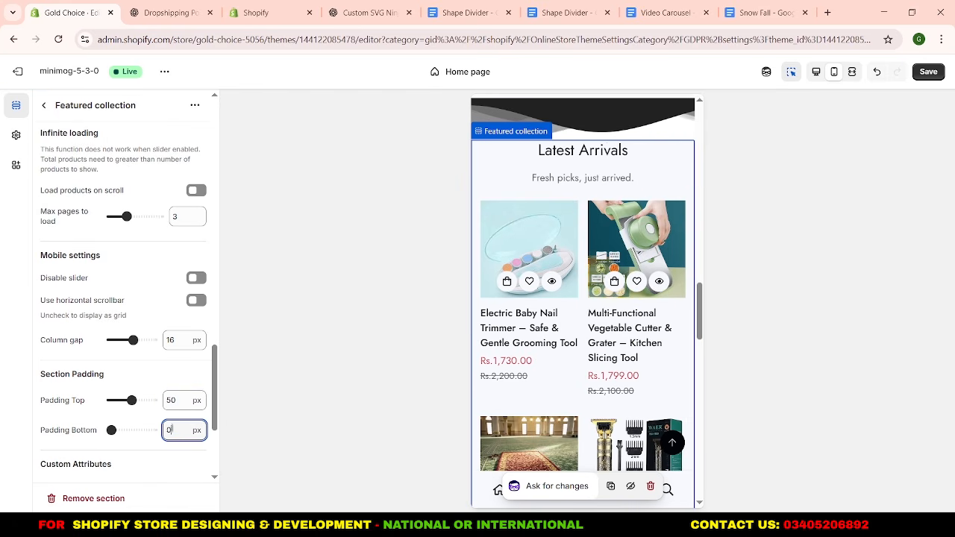
pyautogui.write('50')
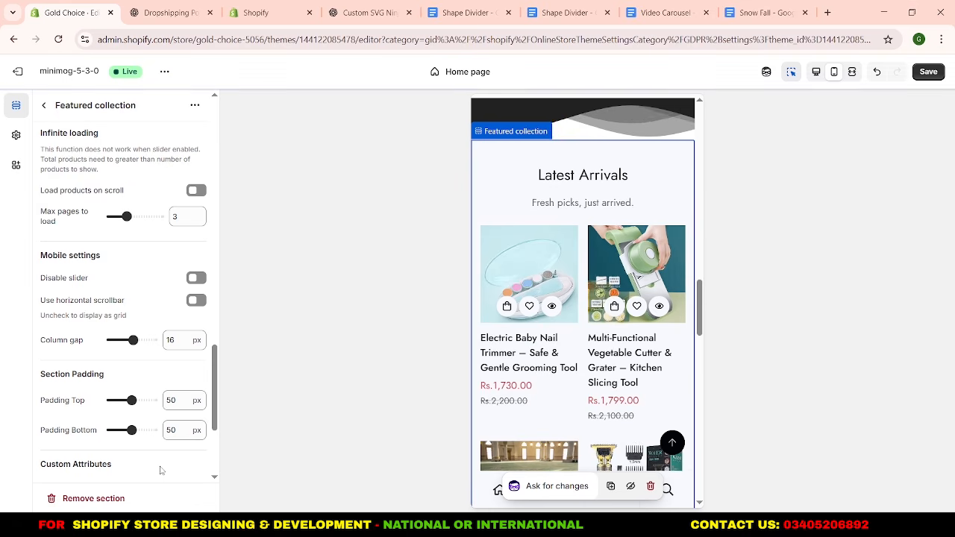
pyautogui.click(43, 106)
pyautogui.scroll(-4, 594, 313)
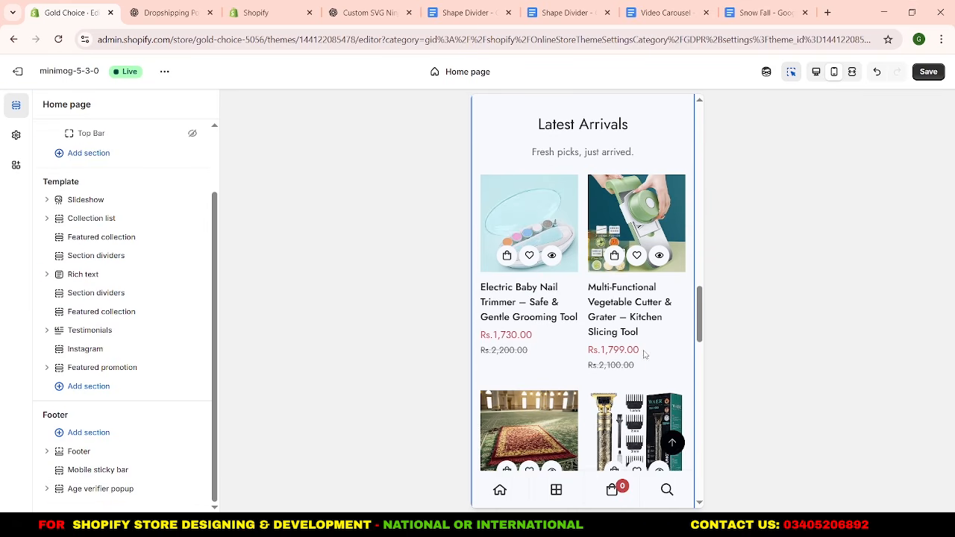
pyautogui.scroll(-3, 593, 313)
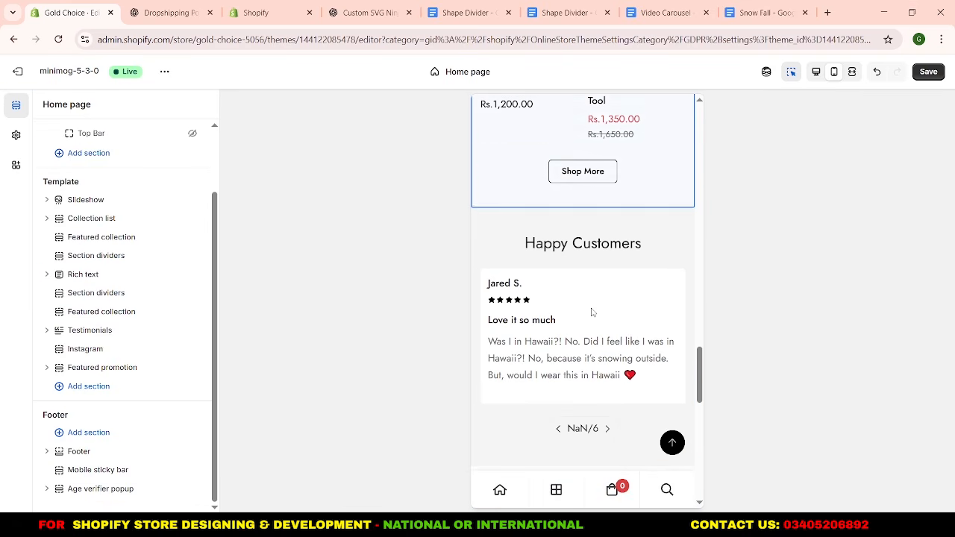
pyautogui.click(121, 322)
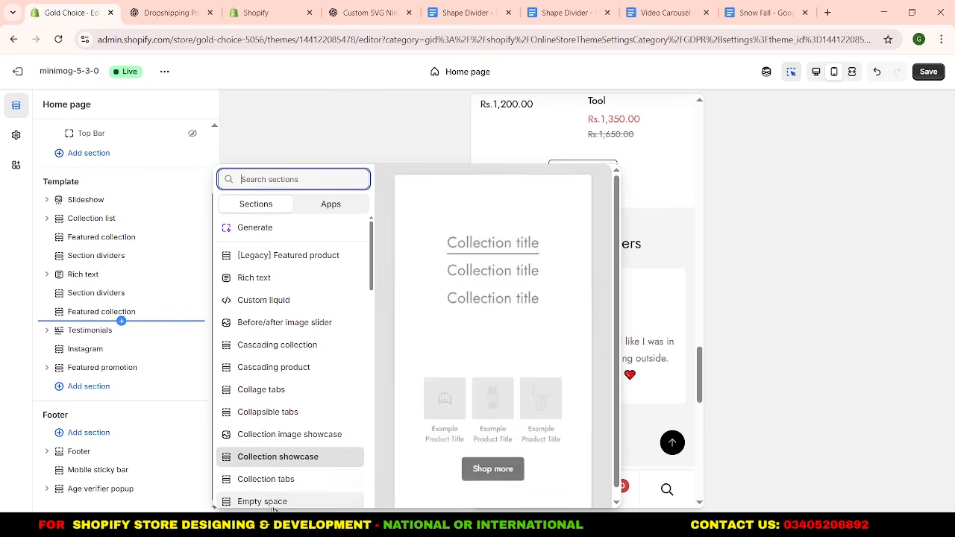
pyautogui.press('Escape')
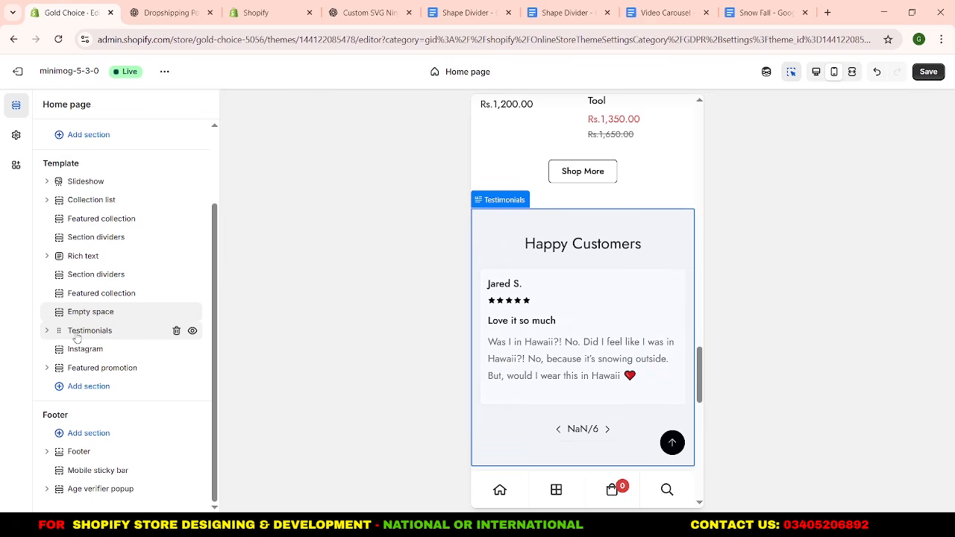
pyautogui.moveTo(98, 327)
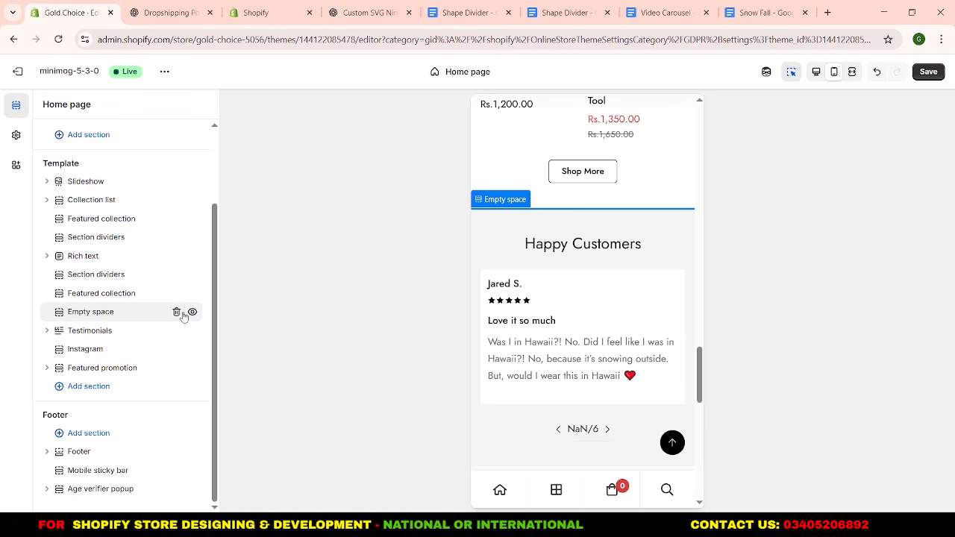
pyautogui.click(177, 312)
# Replace the Empty space section above Testimonials with an Image with text overlay section and open its settings.
pyautogui.click(104, 323)
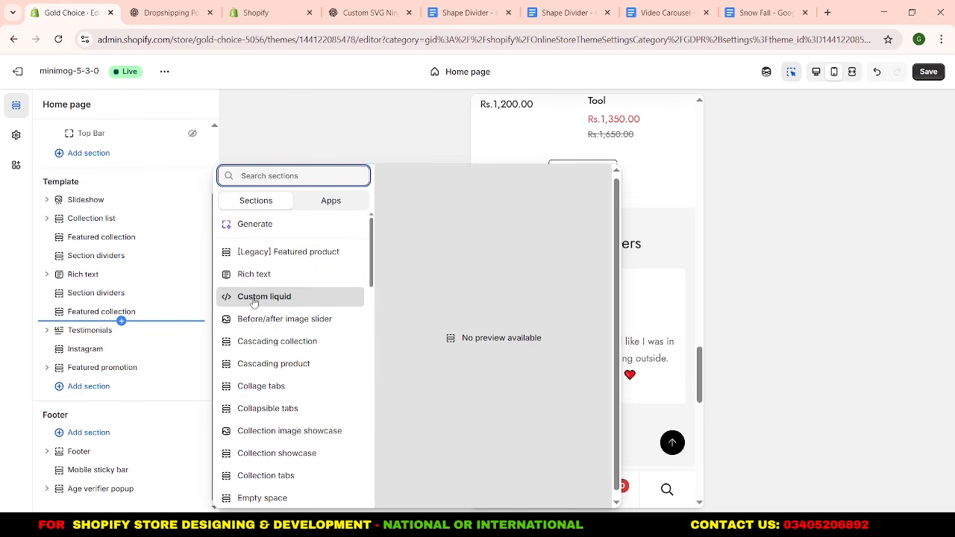
pyautogui.write('ima')
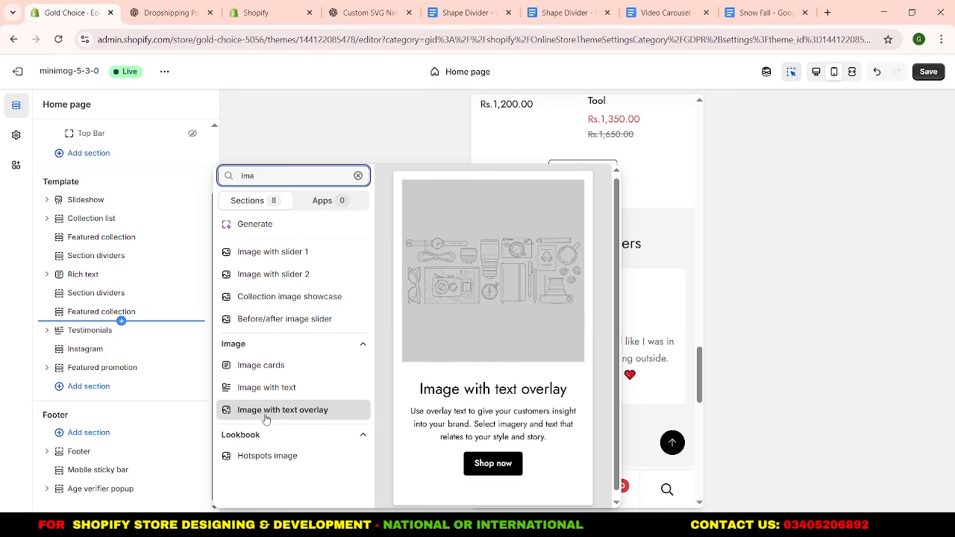
pyautogui.press('Escape')
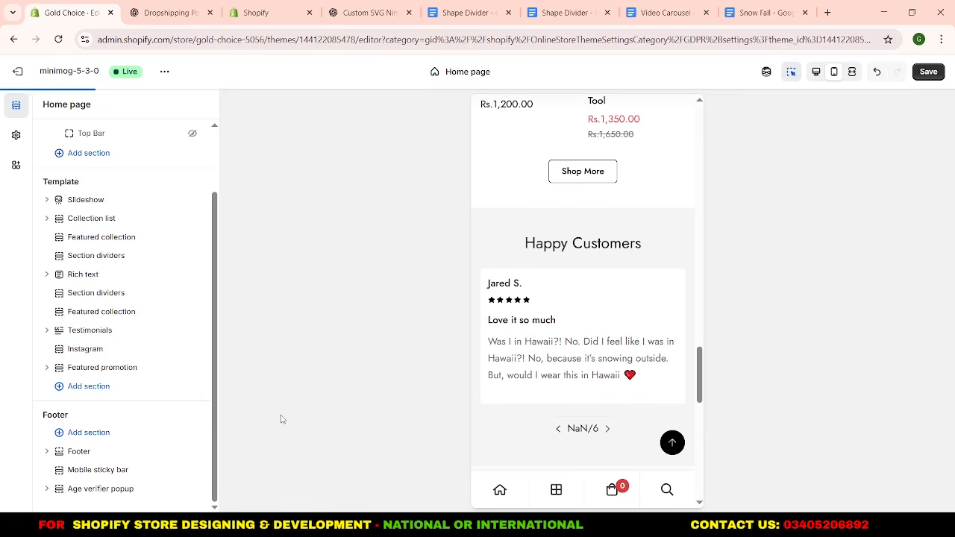
pyautogui.click(112, 315)
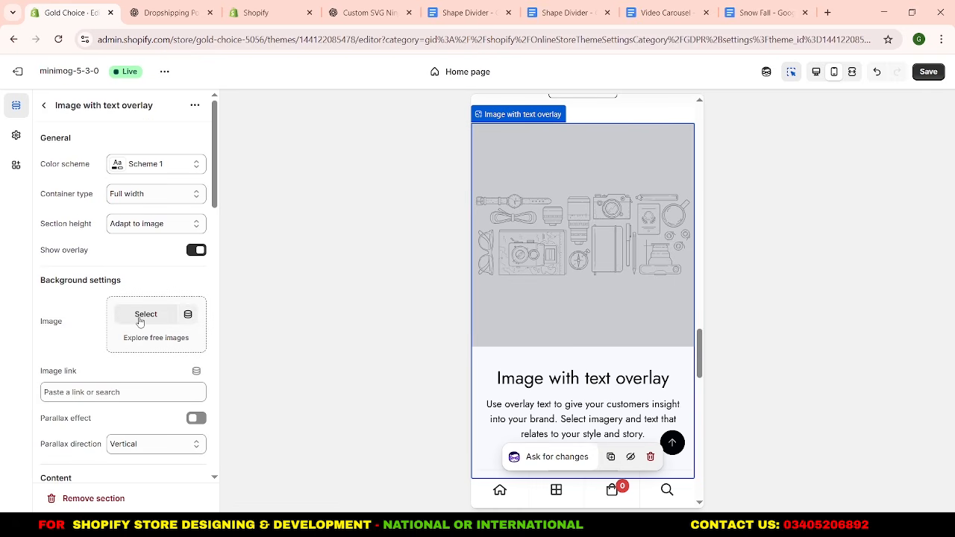
# Upload the AirPods banner images and use Untitled_design as the overlay section's background image.
pyautogui.click(139, 320)
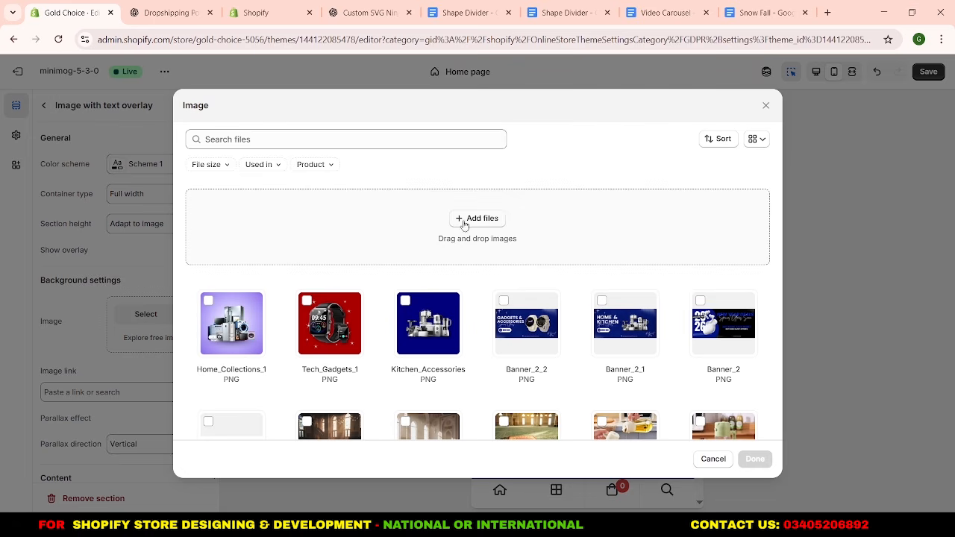
pyautogui.click(463, 223)
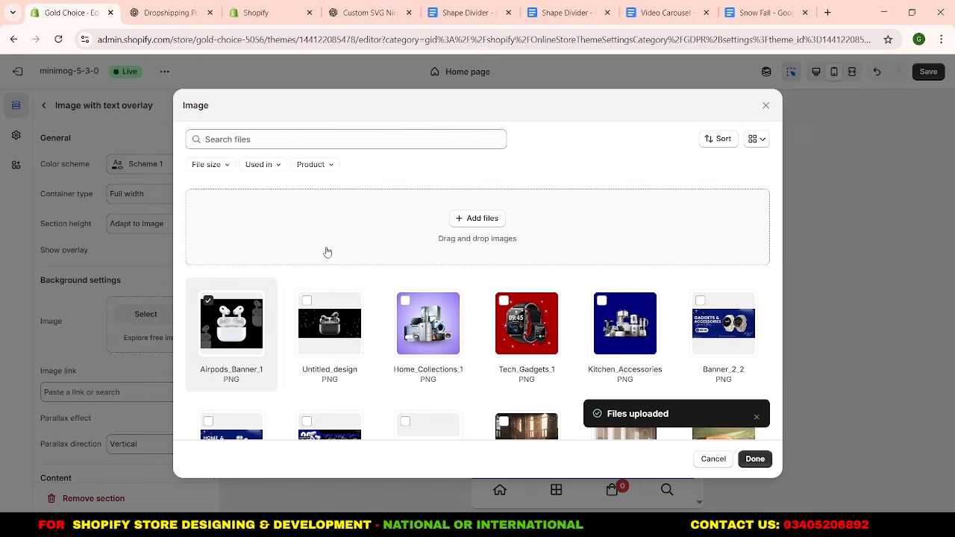
pyautogui.click(337, 328)
pyautogui.click(754, 459)
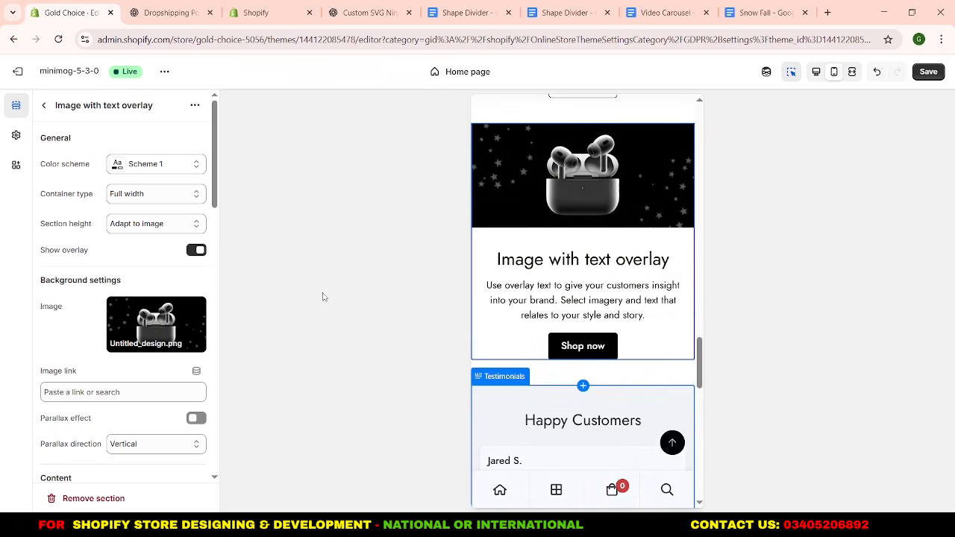
# Link the background image to the Apple AirPods Pro (2nd Generation) product.
pyautogui.scroll(-2, 55, 302)
pyautogui.scroll(-1, 55, 301)
pyautogui.scroll(3, 63, 306)
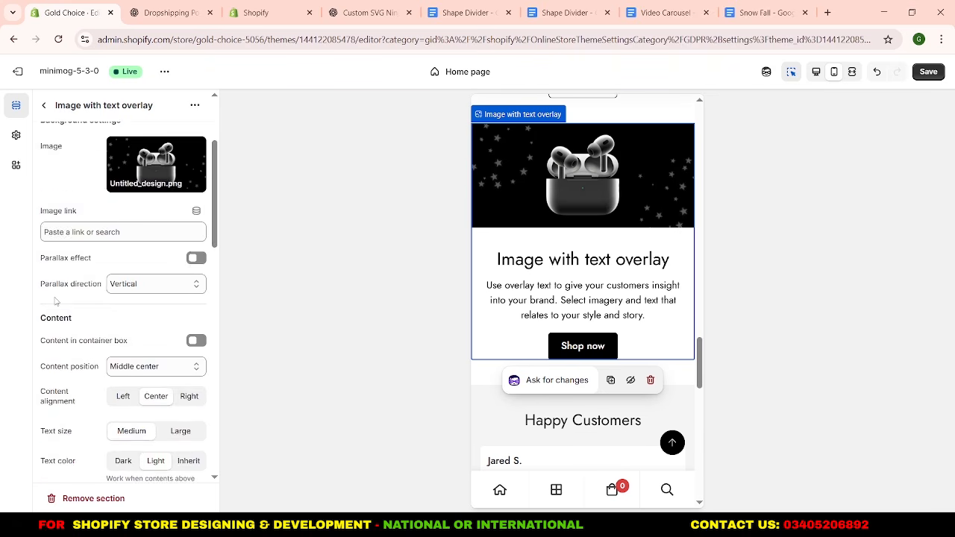
pyautogui.scroll(-2, 68, 312)
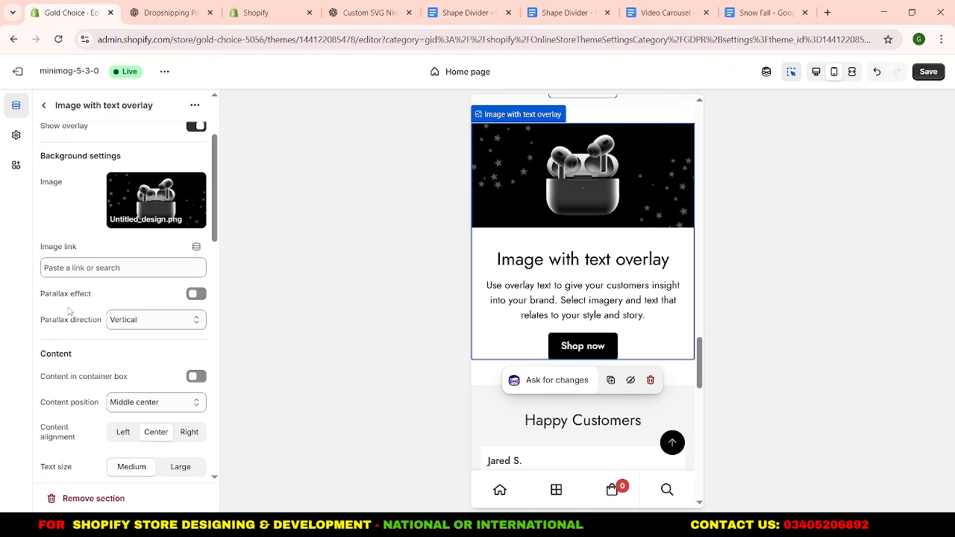
pyautogui.click(69, 268)
pyautogui.click(96, 147)
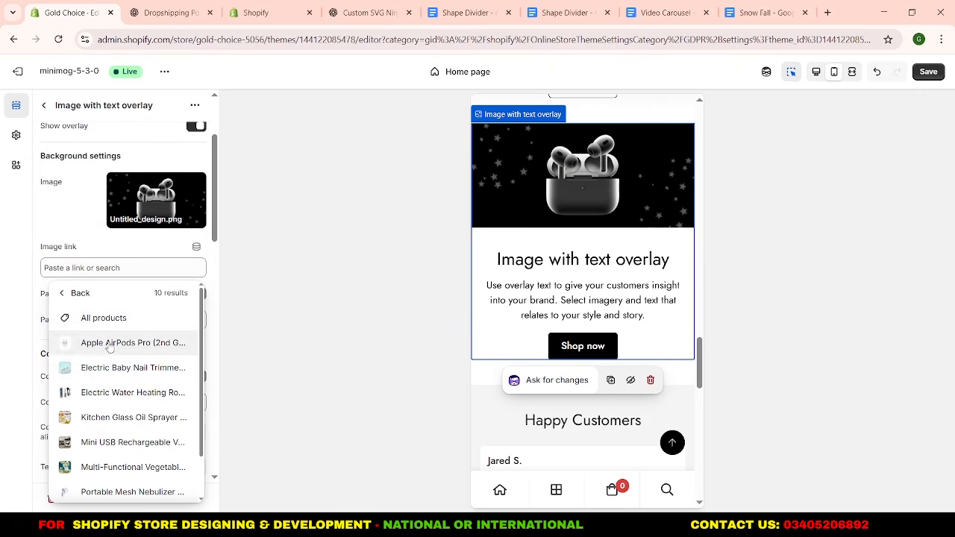
pyautogui.click(109, 343)
# Enter the heading "Premium Sound, Zero Noise" and a text describing AirPods Pro 2's immersive sound, advanced noise cancellation and all-day comfort for everyday listening.
pyautogui.scroll(-2, 123, 275)
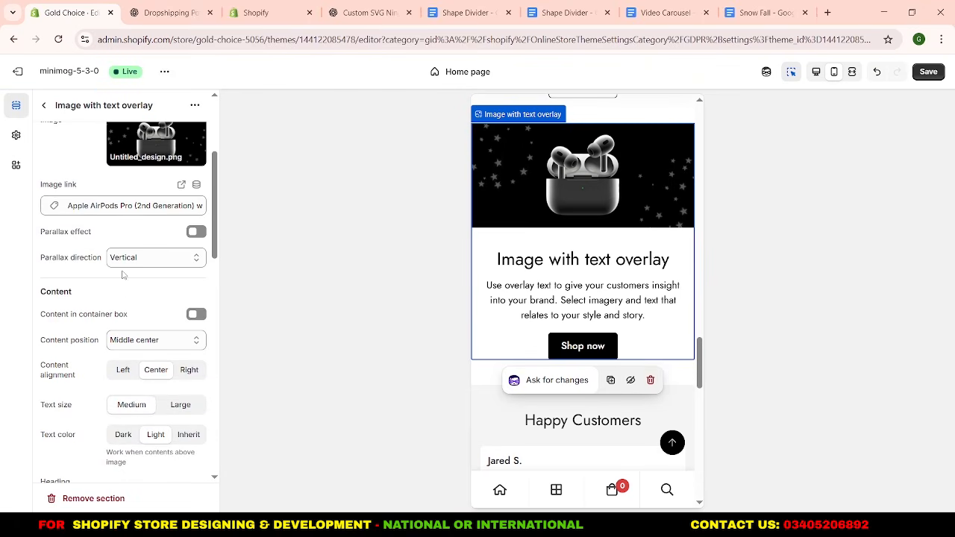
pyautogui.scroll(-3, 124, 276)
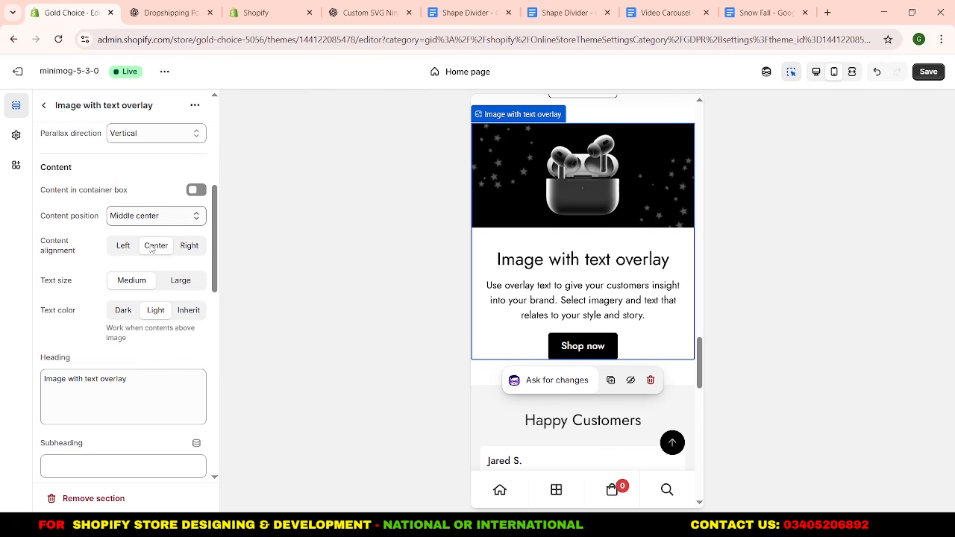
pyautogui.scroll(-3, 74, 329)
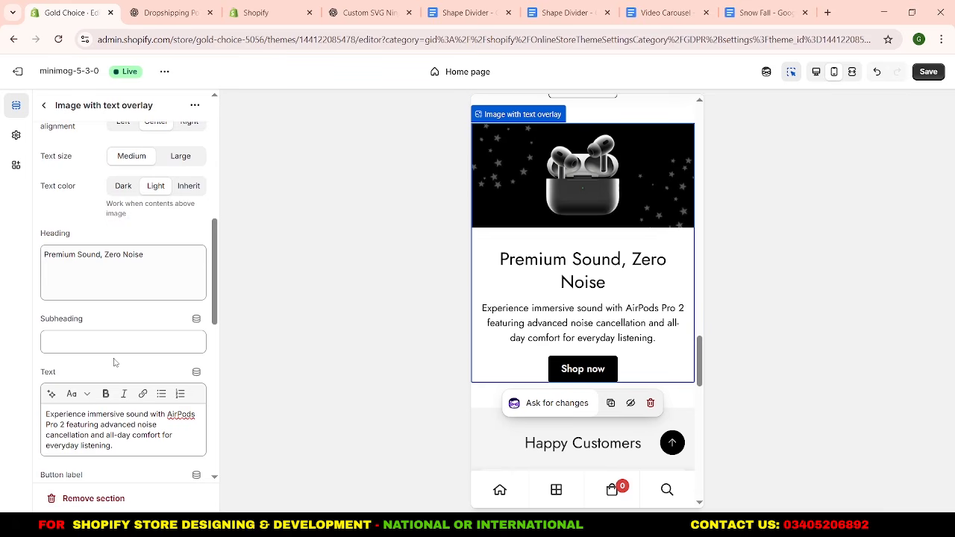
# Clear the "Shop now" button label of the Image with text overlay section.
pyautogui.scroll(-5, 114, 363)
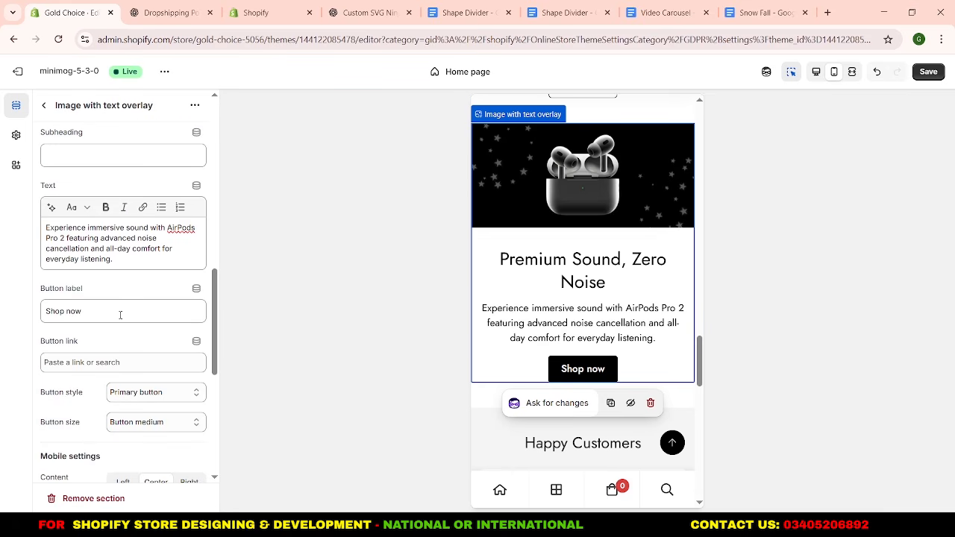
pyautogui.moveTo(122, 314); pyautogui.dragTo(57, 311)
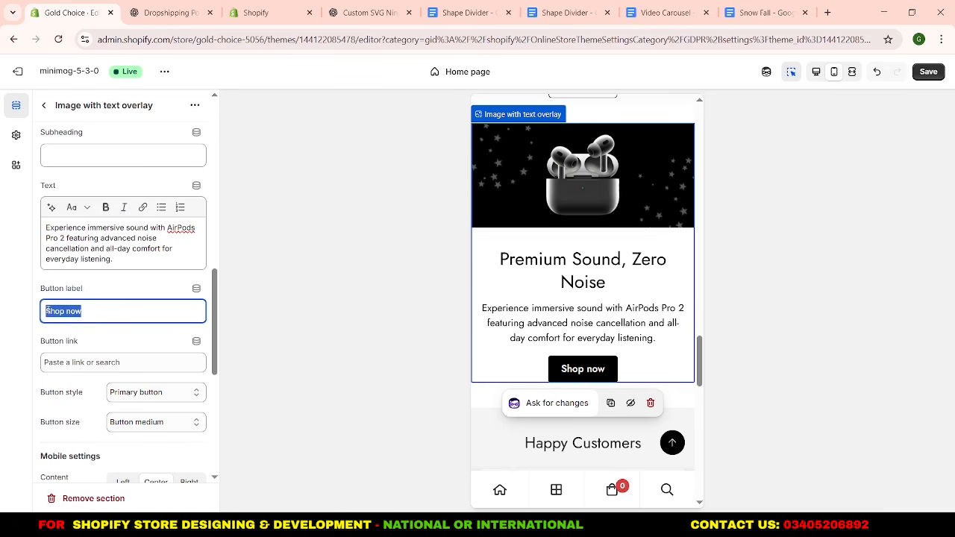
pyautogui.click(110, 347)
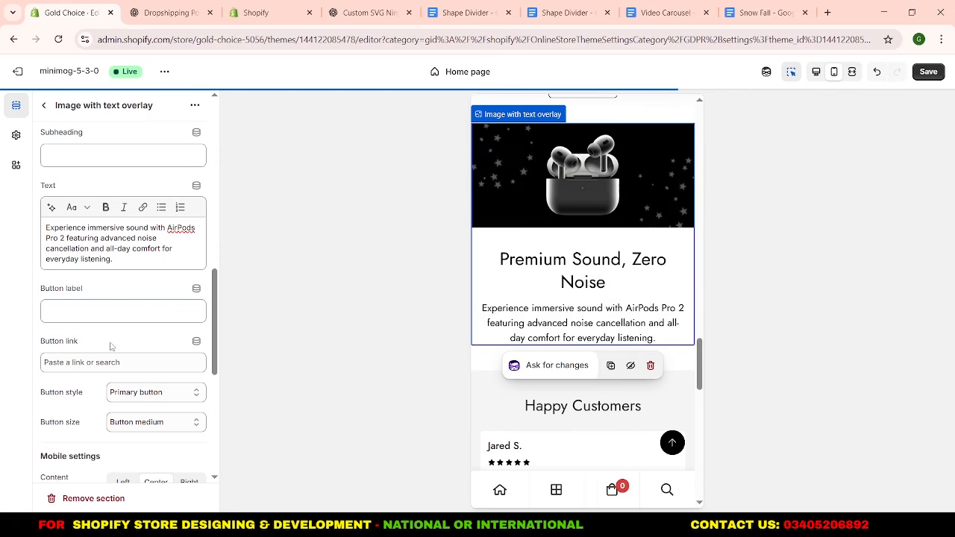
# Set Airpods_Banner_1 as the mobile image of the Image with text overlay section, and return to the section list.
pyautogui.scroll(-6, 110, 346)
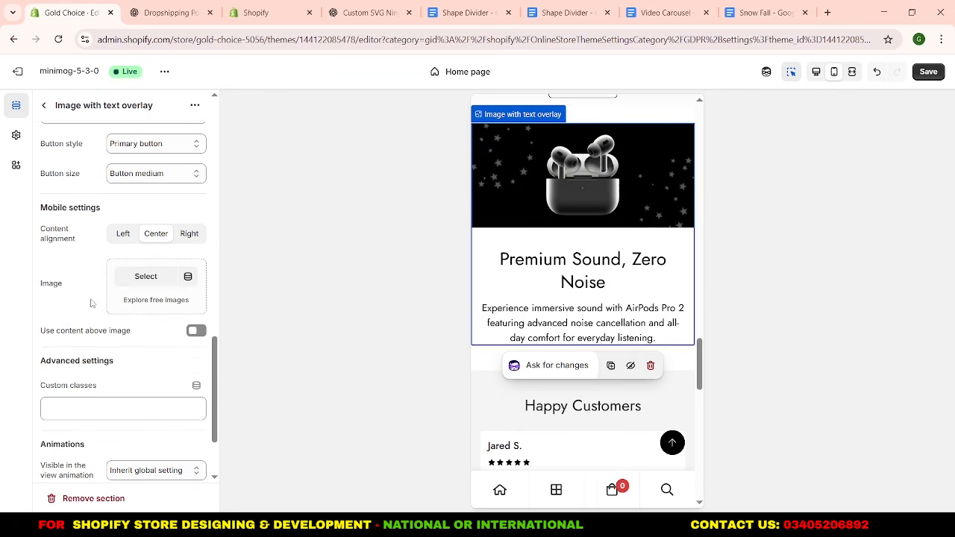
pyautogui.click(136, 284)
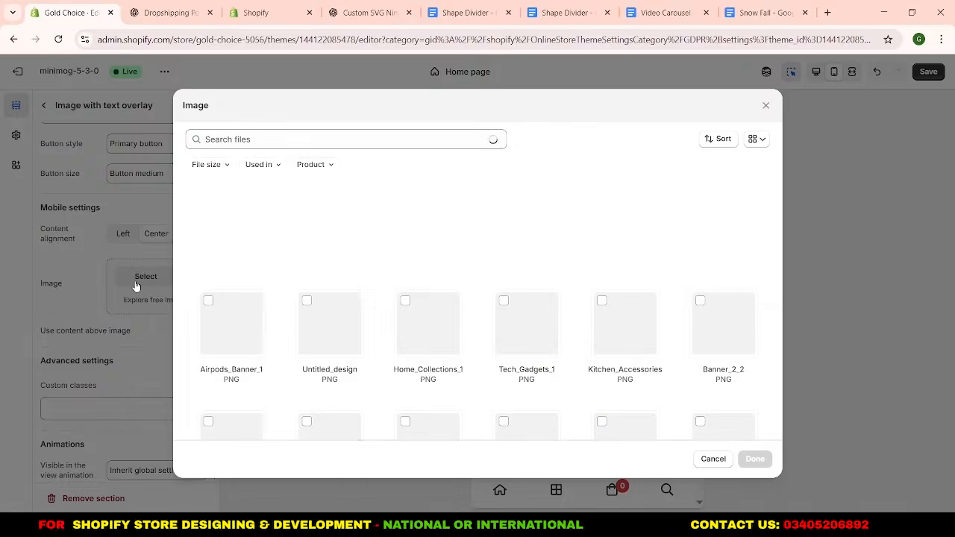
pyautogui.click(323, 315)
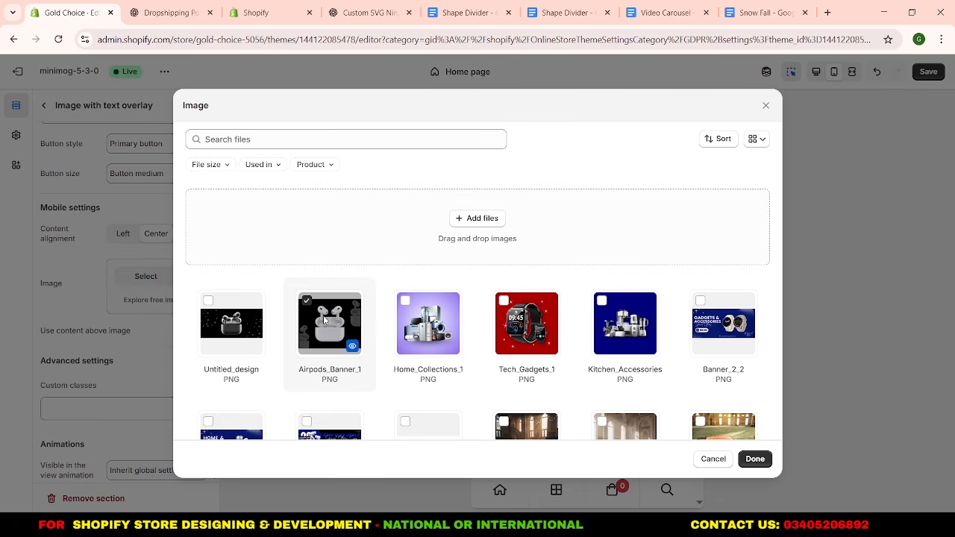
pyautogui.click(754, 460)
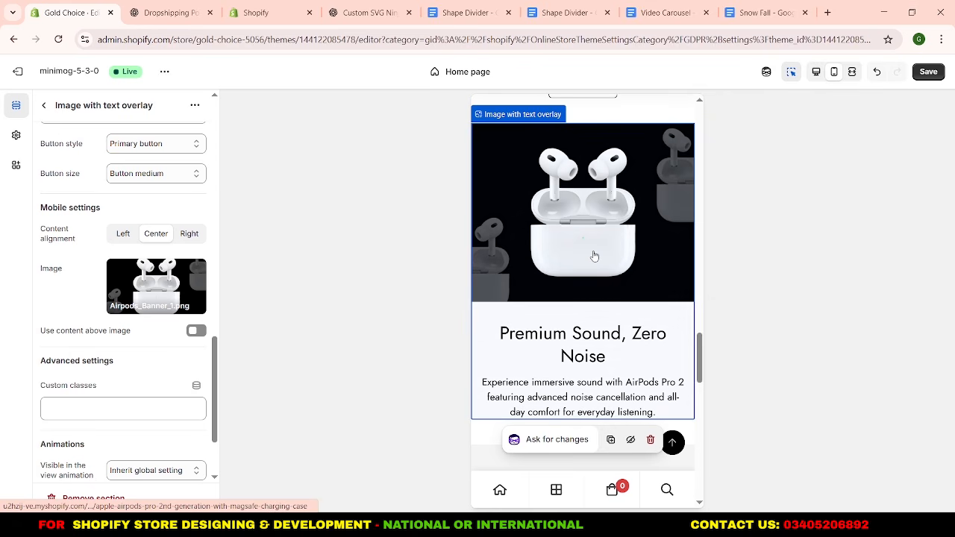
pyautogui.scroll(-3, 595, 256)
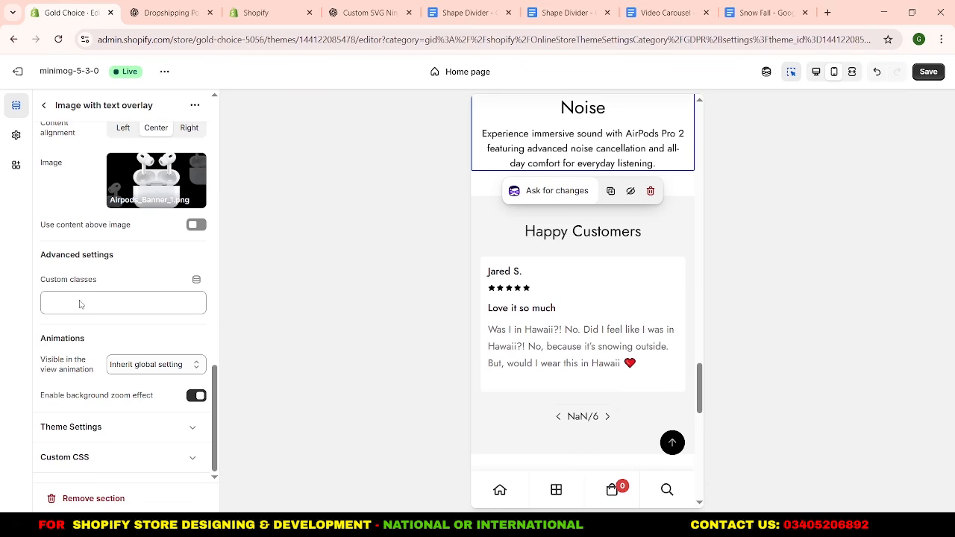
pyautogui.click(116, 428)
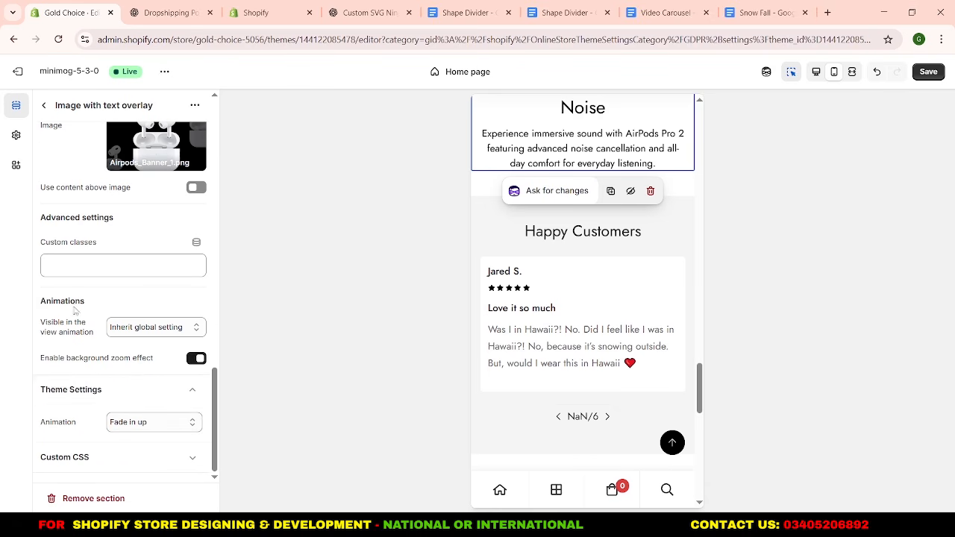
pyautogui.scroll(5, 130, 291)
pyautogui.scroll(8, 130, 291)
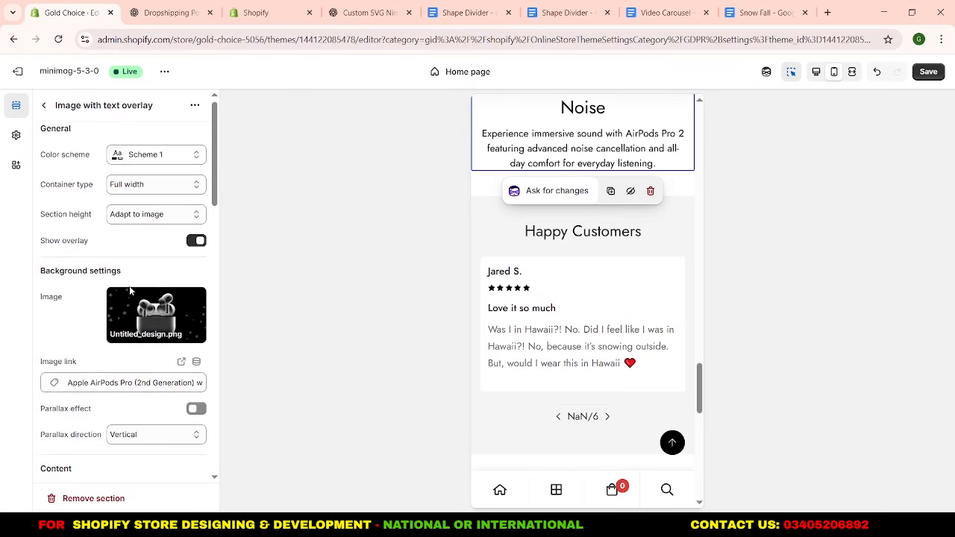
pyautogui.click(44, 107)
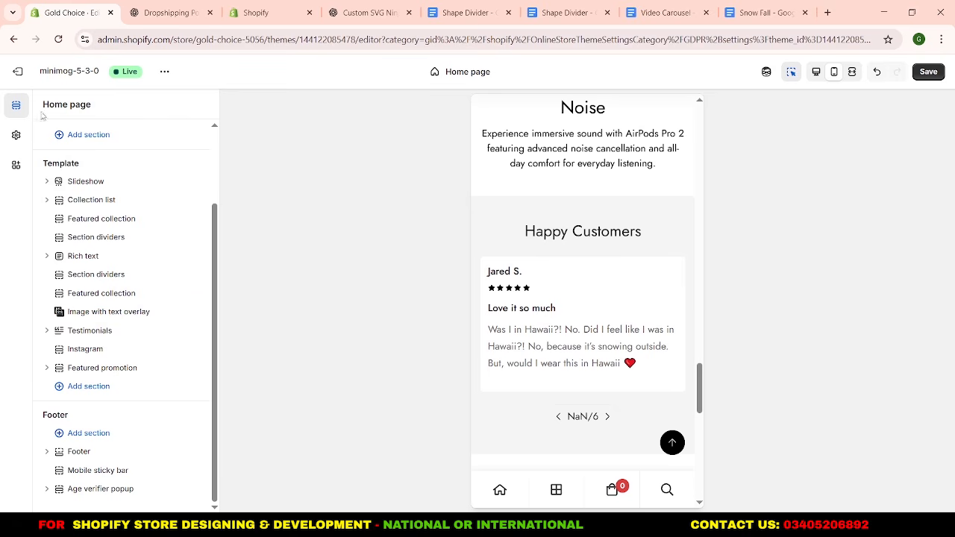
# Add a Featured product section between Image with text overlay and Testimonials, and open its settings.
pyautogui.moveTo(122, 322)
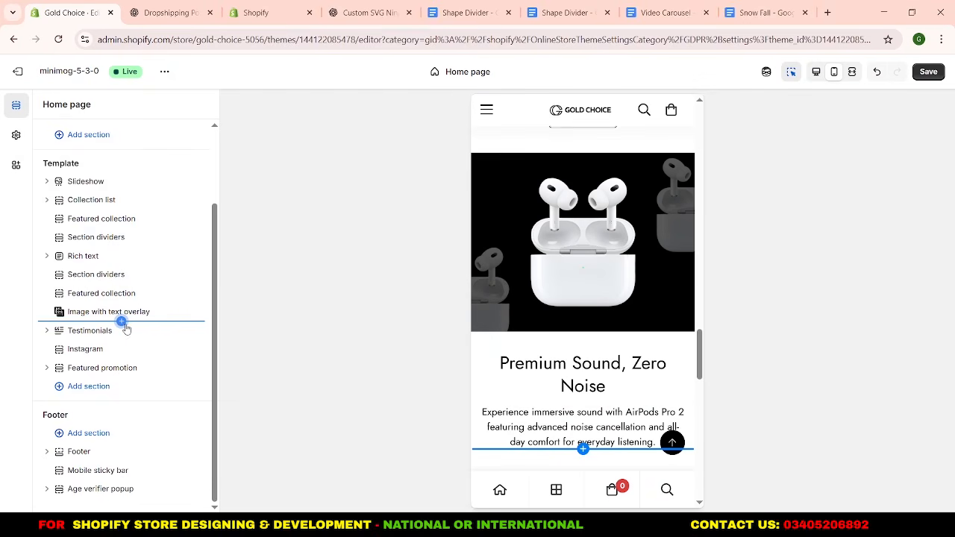
pyautogui.click(121, 322)
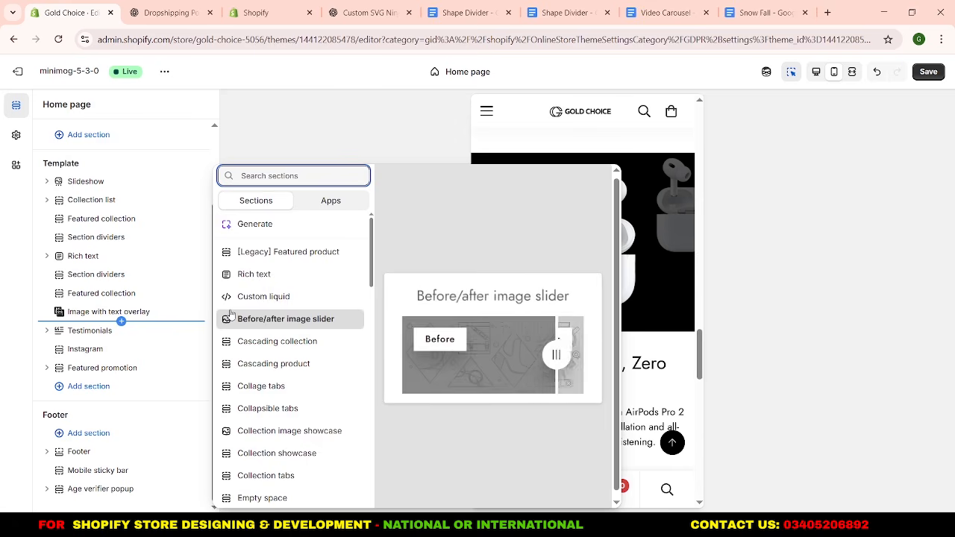
pyautogui.write('fe')
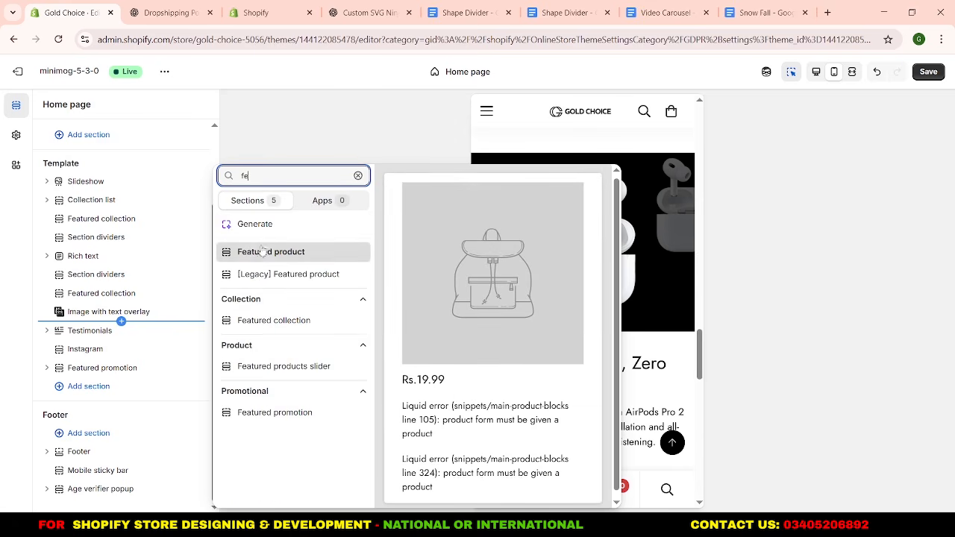
pyautogui.click(263, 252)
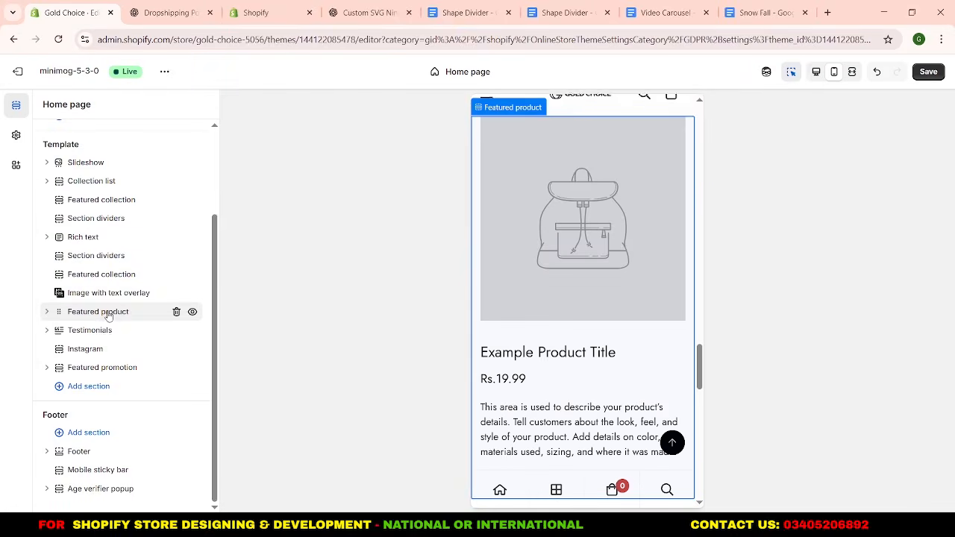
pyautogui.click(88, 314)
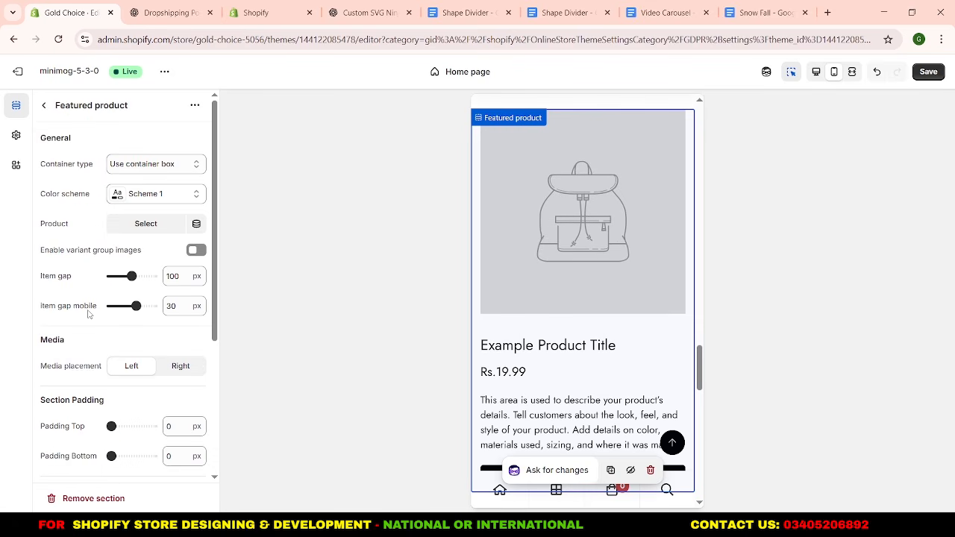
# Assign the Apple AirPods Pro (2nd Generation) with MagSafe Charging Case to the Featured product section and check its preview.
pyautogui.click(122, 228)
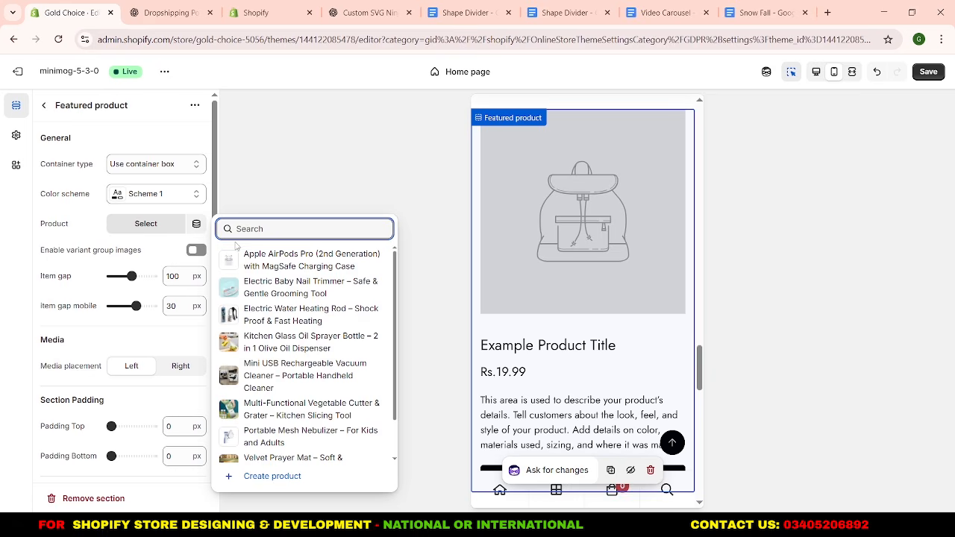
pyautogui.click(278, 256)
pyautogui.scroll(4, 565, 258)
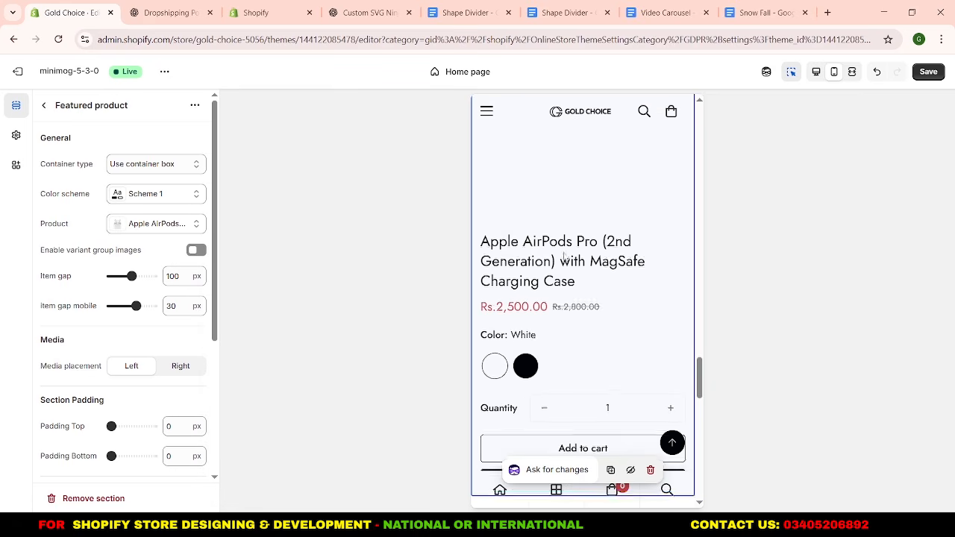
pyautogui.scroll(2, 565, 257)
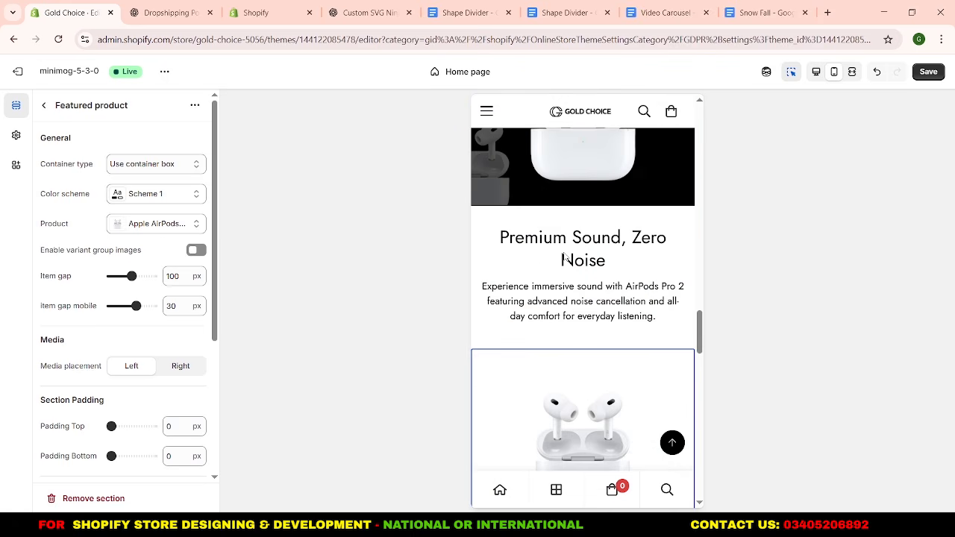
# Set the Featured product section's top and bottom padding to 50 px.
pyautogui.scroll(-1, 75, 290)
pyautogui.scroll(-1, 77, 302)
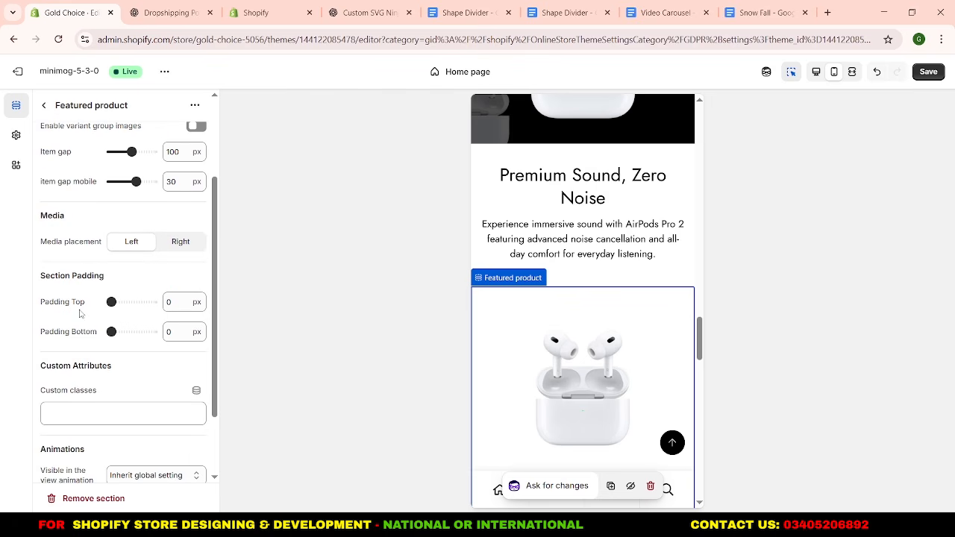
pyautogui.doubleClick(169, 301)
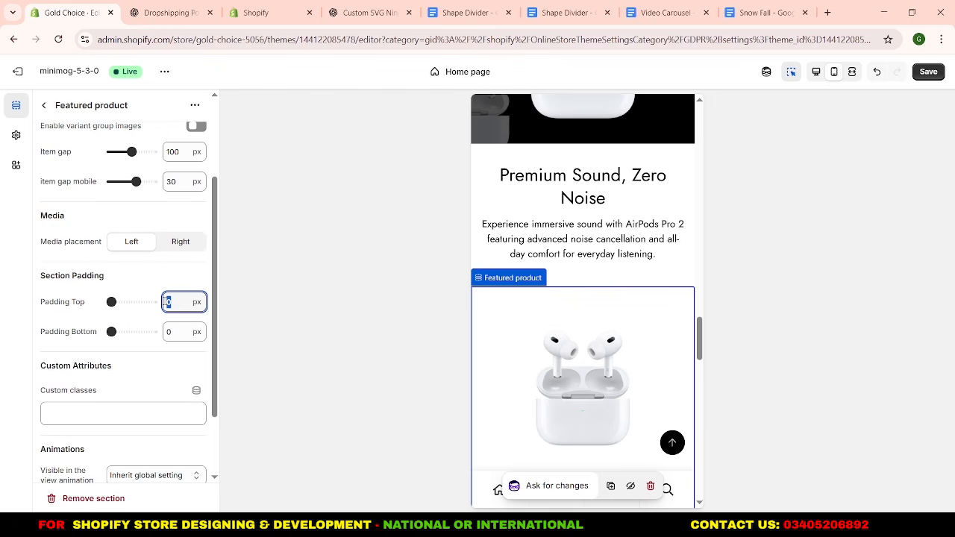
pyautogui.write('50')
pyautogui.doubleClick(160, 332)
pyautogui.write('50')
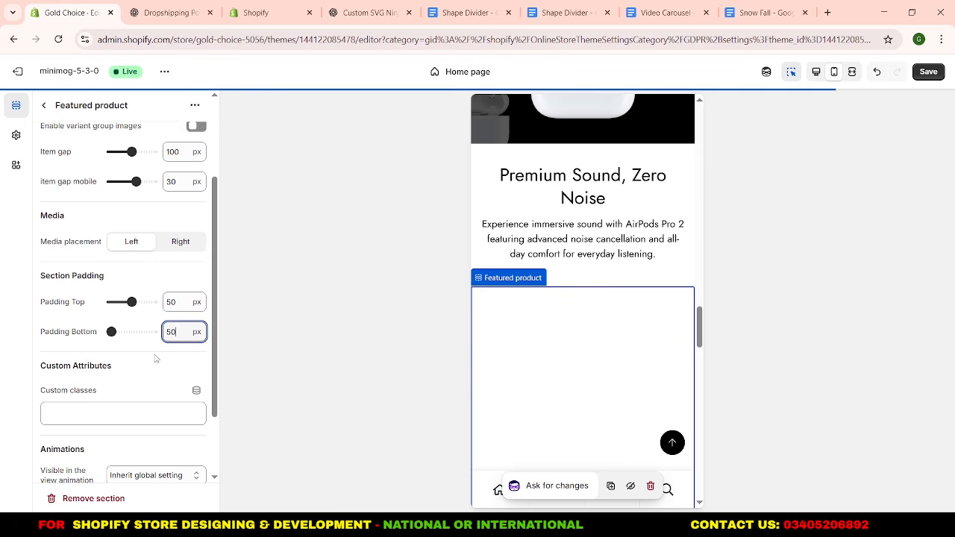
# Add an Empty space section between the Image with text overlay and Featured product sections.
pyautogui.scroll(-1, 152, 367)
pyautogui.scroll(3, 149, 340)
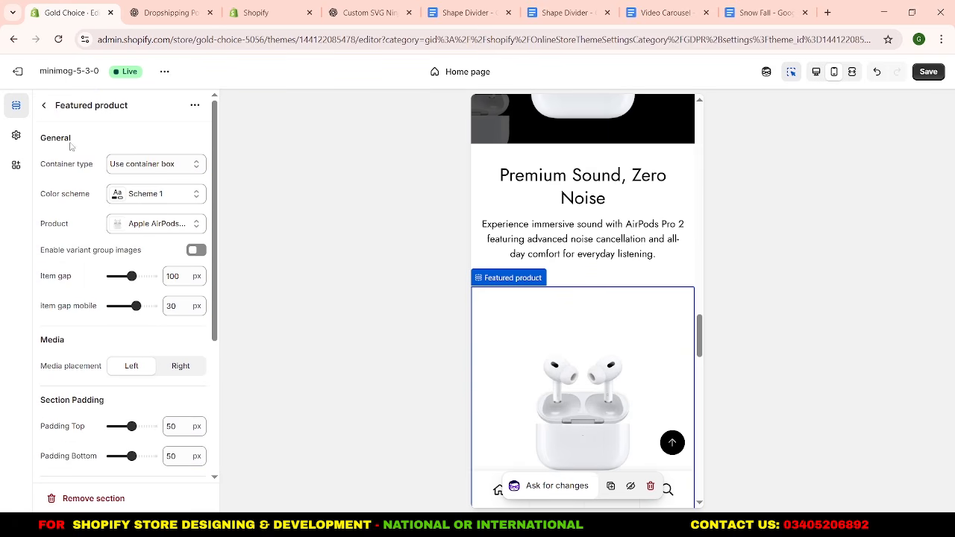
pyautogui.click(43, 106)
pyautogui.moveTo(74, 311); pyautogui.dragTo(122, 303)
pyautogui.click(121, 302)
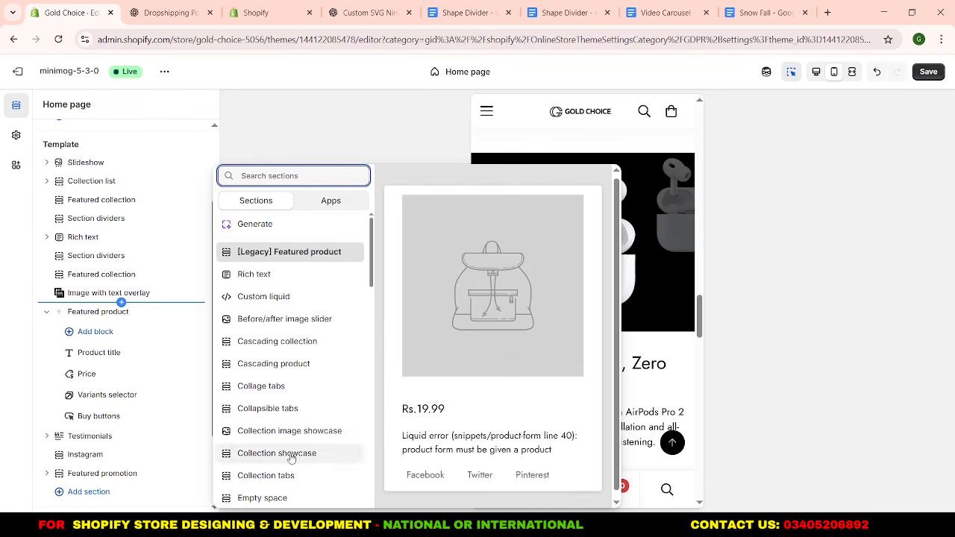
pyautogui.click(291, 498)
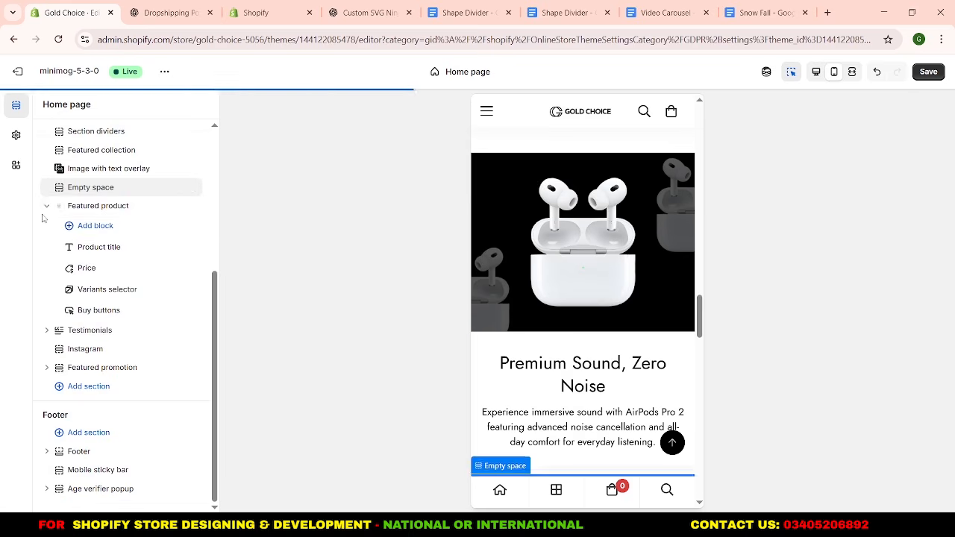
pyautogui.scroll(15, 565, 256)
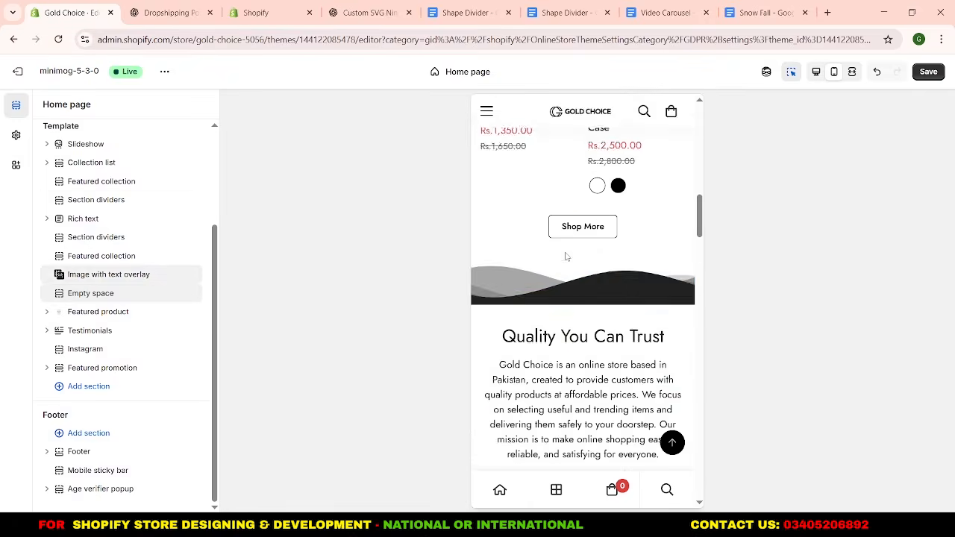
# Open the Testimonials section's settings and enable auto-rotating content.
pyautogui.scroll(-4, 567, 257)
pyautogui.scroll(-10, 566, 256)
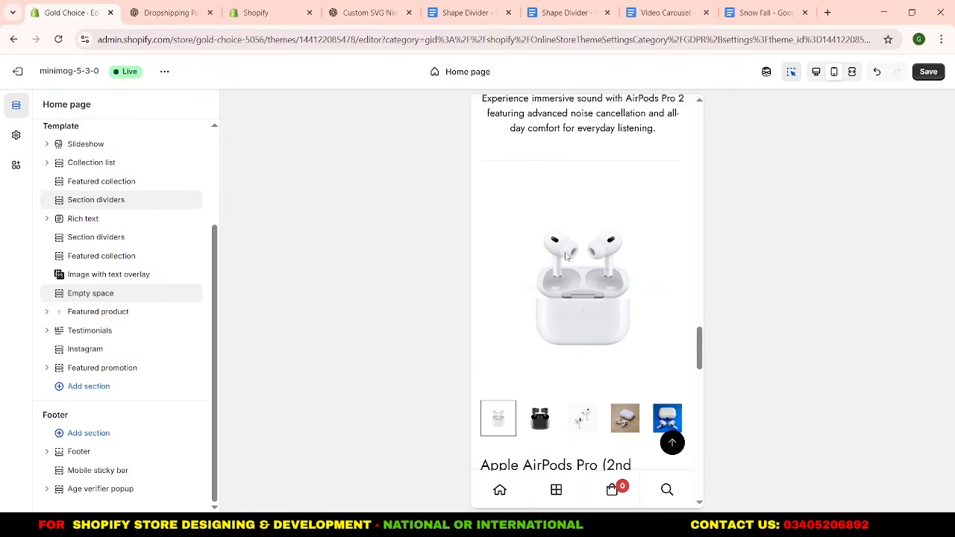
pyautogui.scroll(-3, 566, 256)
pyautogui.scroll(-3, 582, 253)
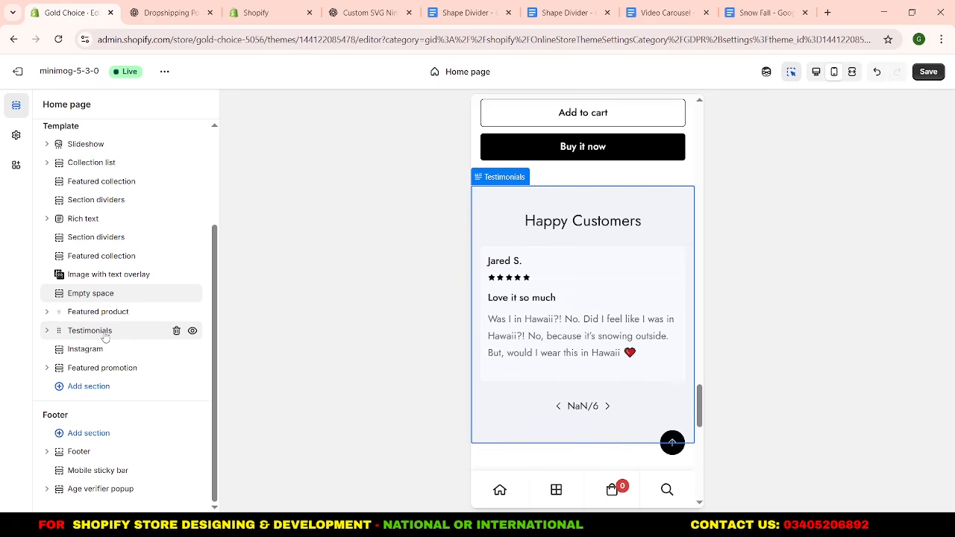
pyautogui.click(89, 330)
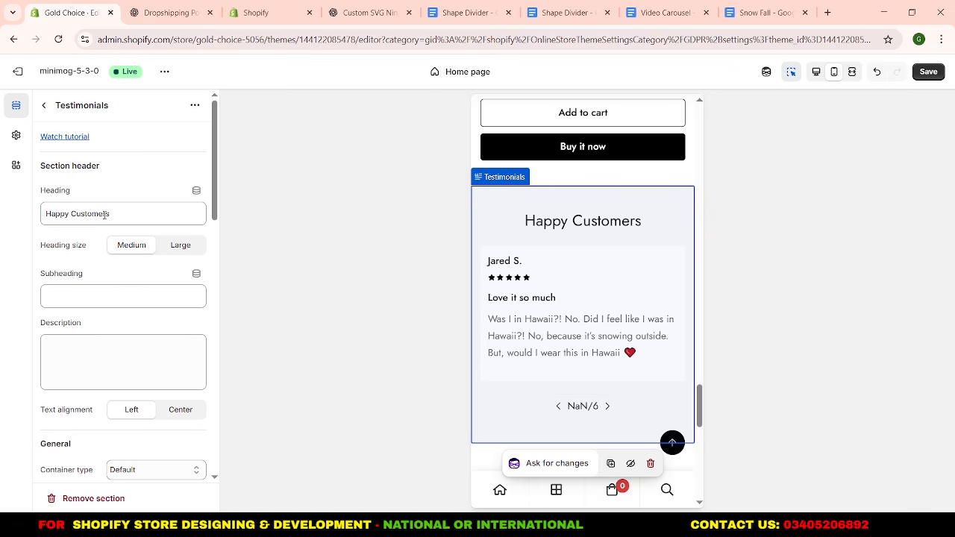
pyautogui.scroll(-2, 98, 287)
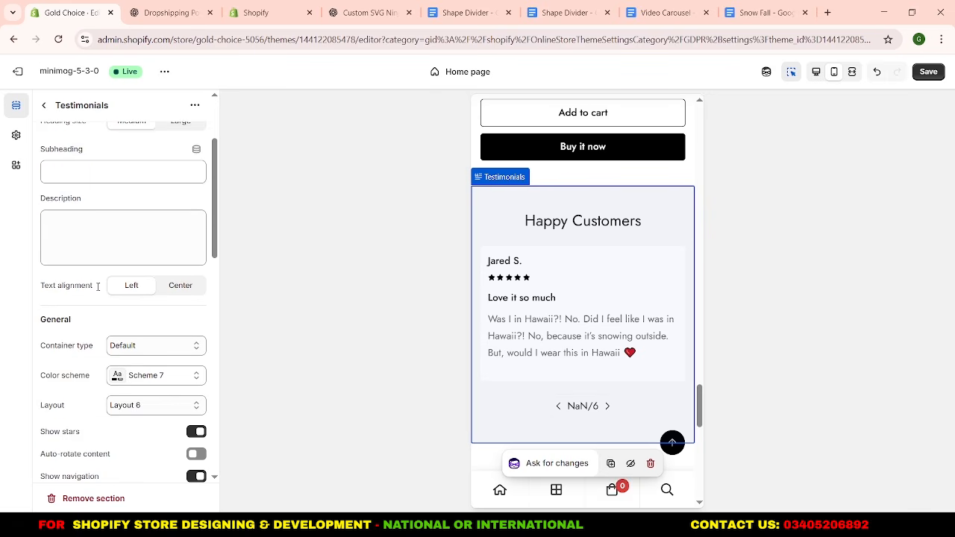
pyautogui.scroll(-1, 106, 316)
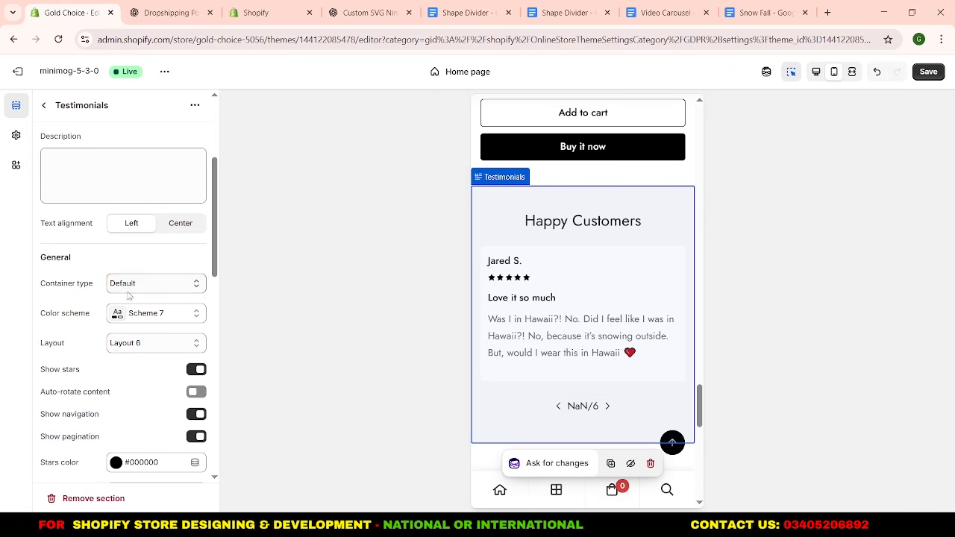
pyautogui.scroll(-1, 126, 347)
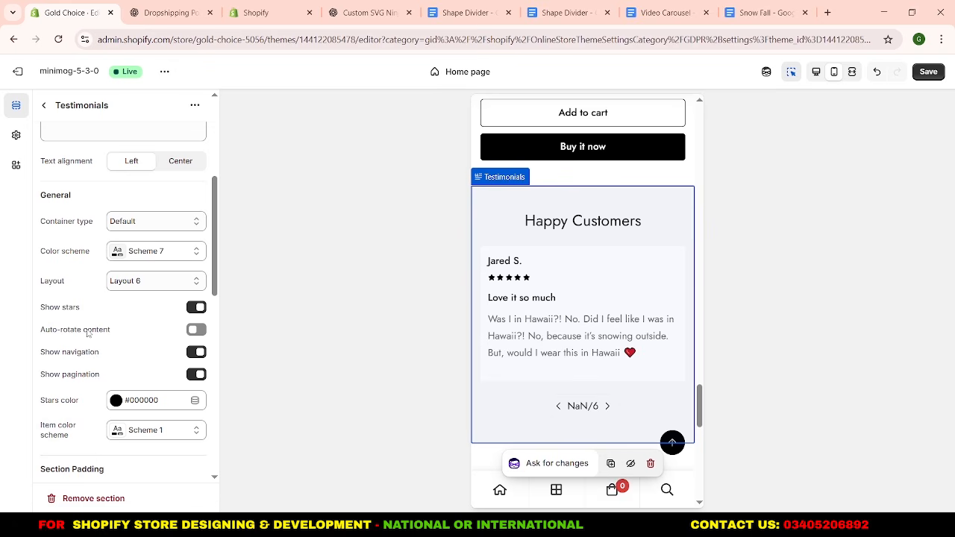
pyautogui.click(190, 331)
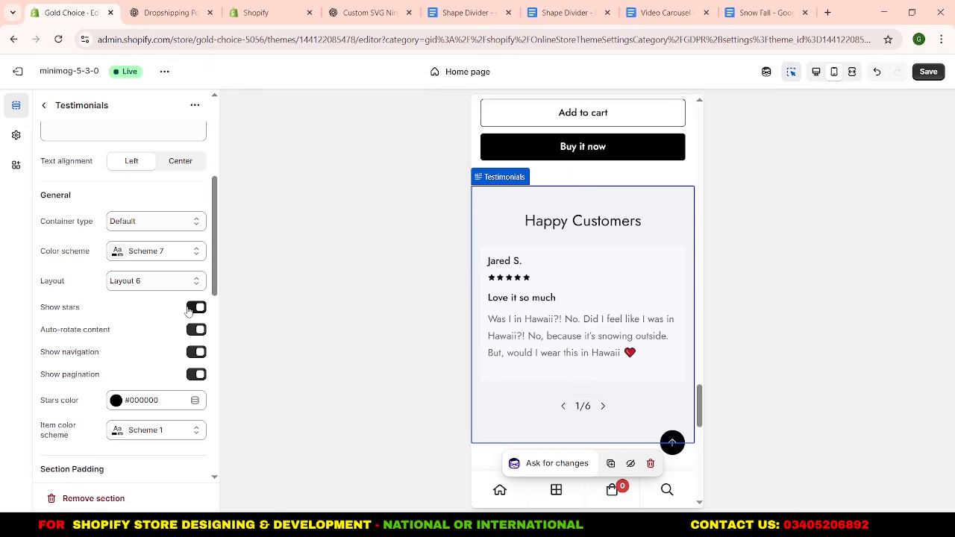
# Change the Testimonials section's stars color to yellow #FFC400.
pyautogui.scroll(-2, 153, 317)
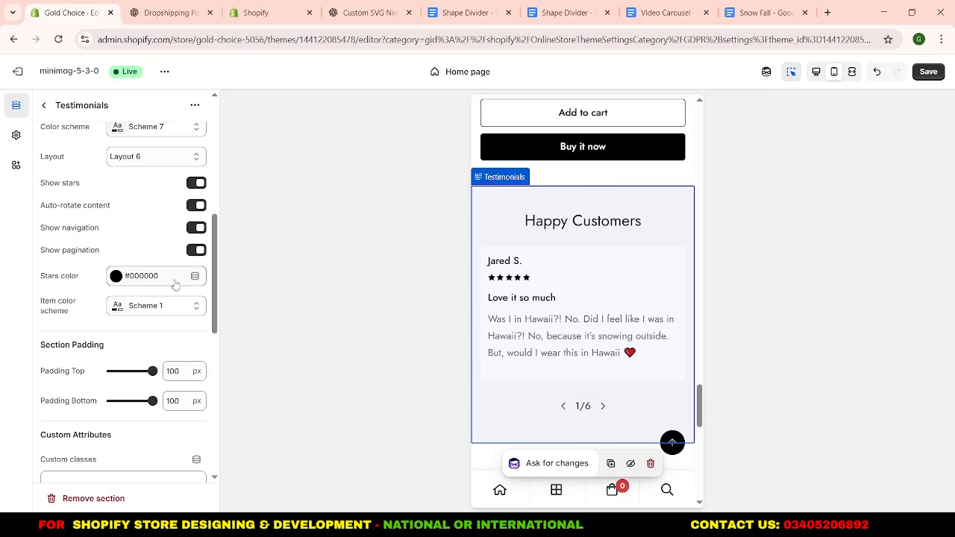
pyautogui.click(175, 285)
pyautogui.click(224, 89)
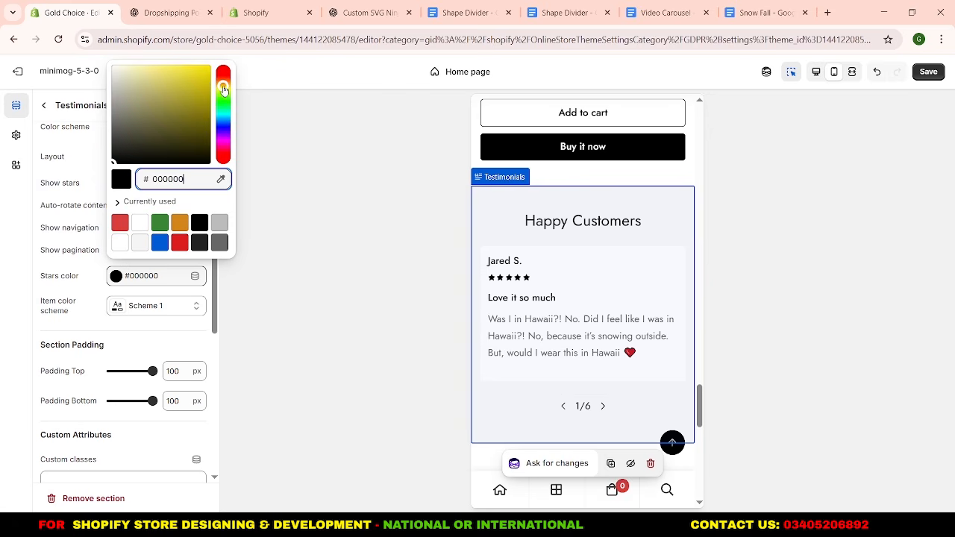
pyautogui.moveTo(209, 85)
pyautogui.mouseDown()
pyautogui.moveTo(213, 75)
pyautogui.moveTo(222, 84)
pyautogui.mouseUp()
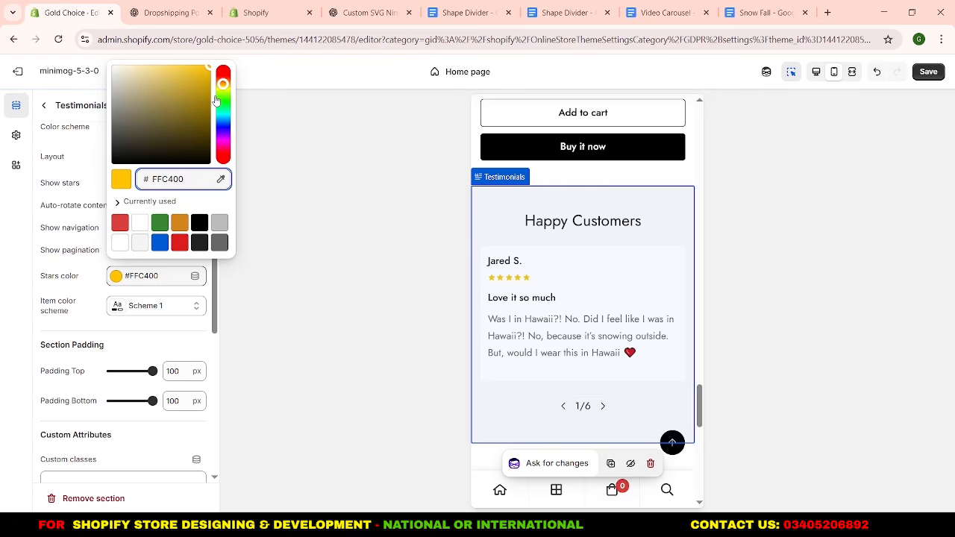
pyautogui.click(2, 217)
# Set the Testimonials section's top and bottom padding to 20 px.
pyautogui.scroll(-1, 66, 351)
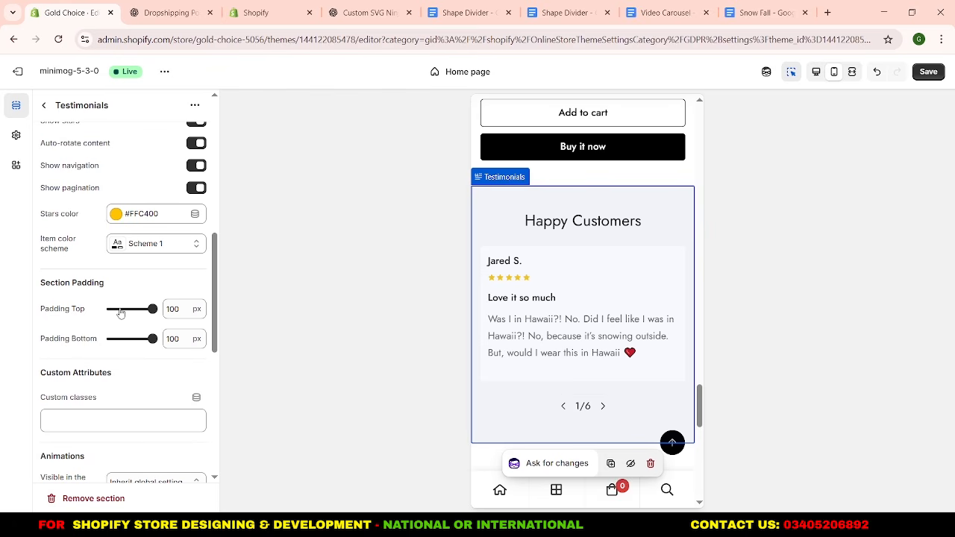
pyautogui.doubleClick(171, 308)
pyautogui.doubleClick(181, 339)
pyautogui.write('20')
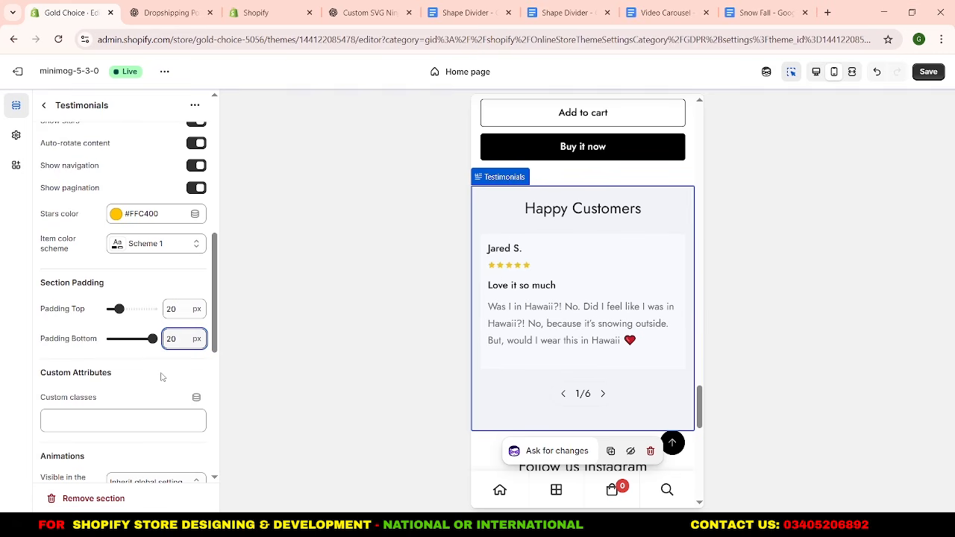
pyautogui.click(160, 377)
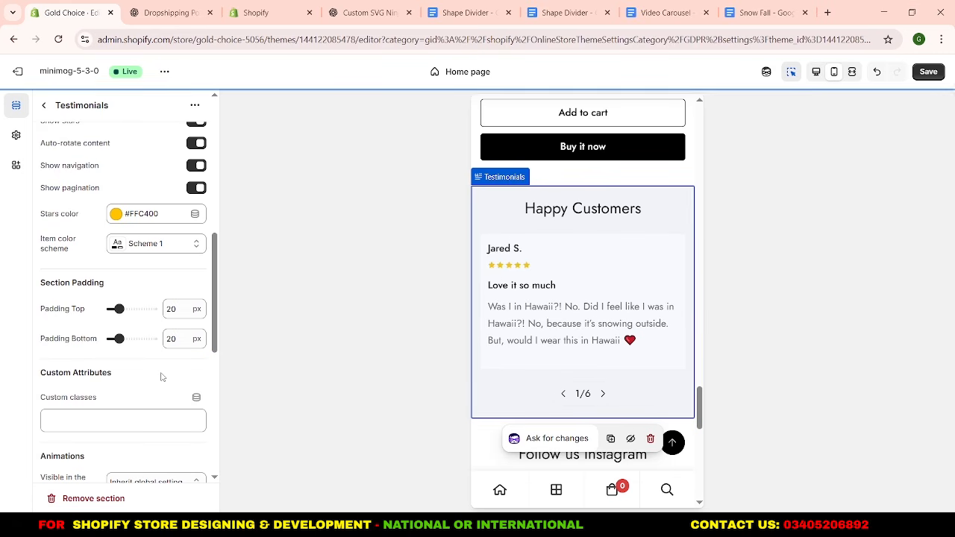
# Edit Scheme 7, the color scheme of the Testimonials section, and set its background color to #222222.
pyautogui.scroll(2, 161, 377)
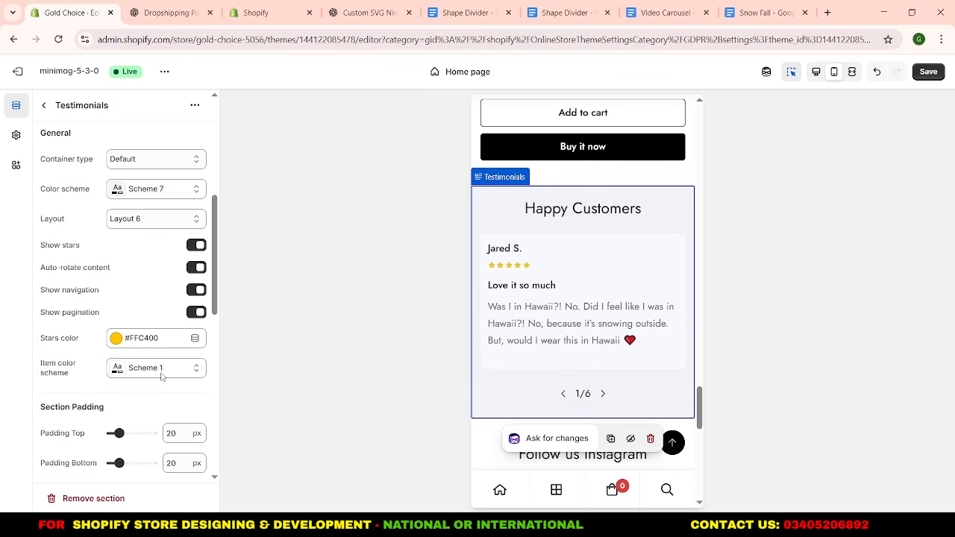
pyautogui.scroll(1, 161, 376)
pyautogui.scroll(-3, 160, 377)
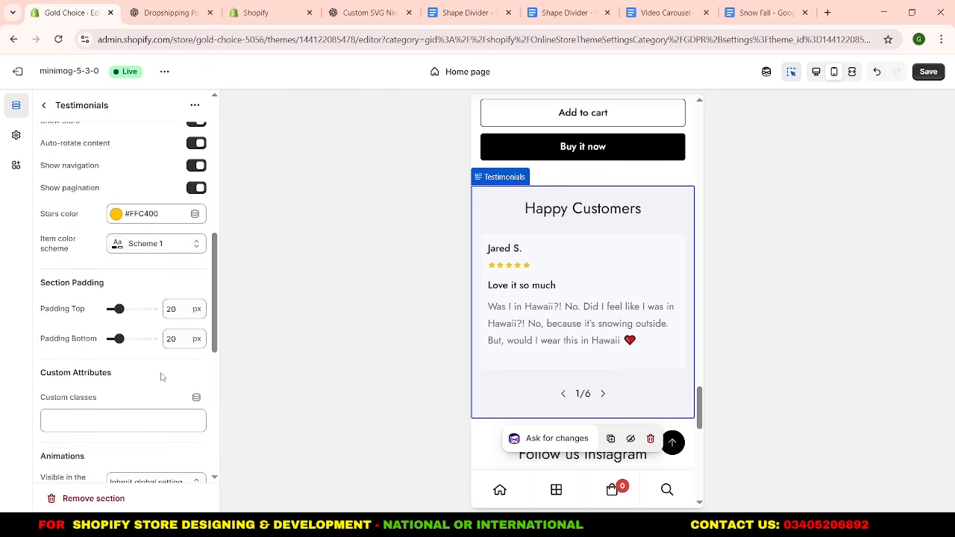
pyautogui.scroll(3, 161, 377)
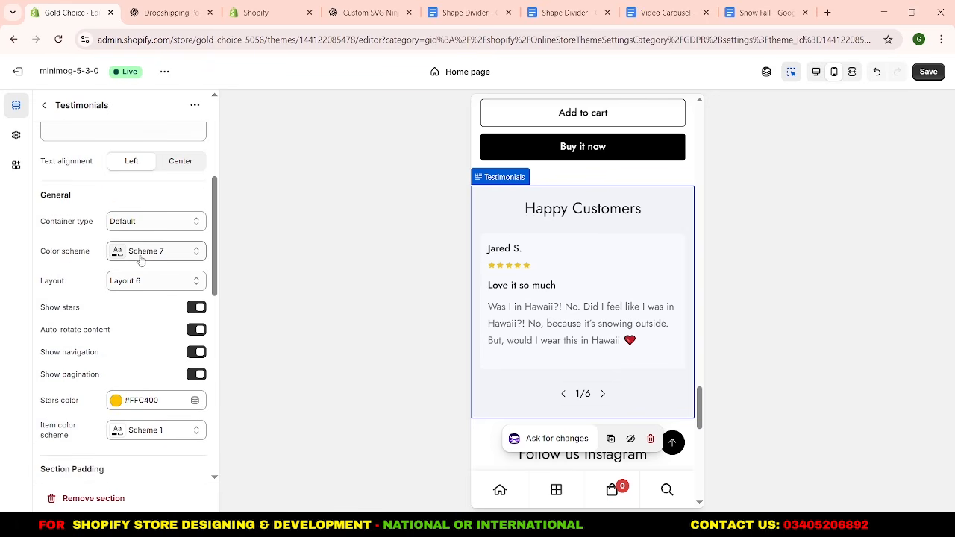
pyautogui.click(153, 254)
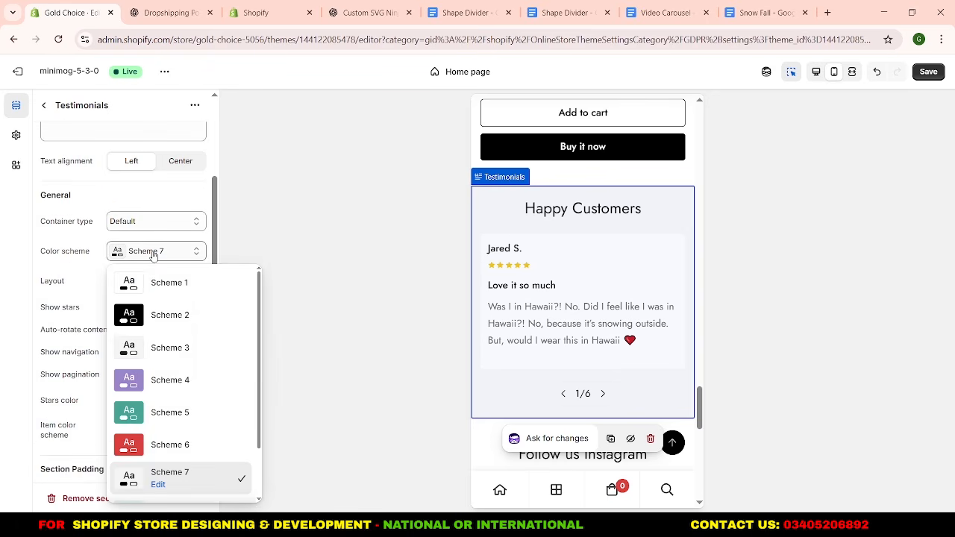
pyautogui.click(157, 485)
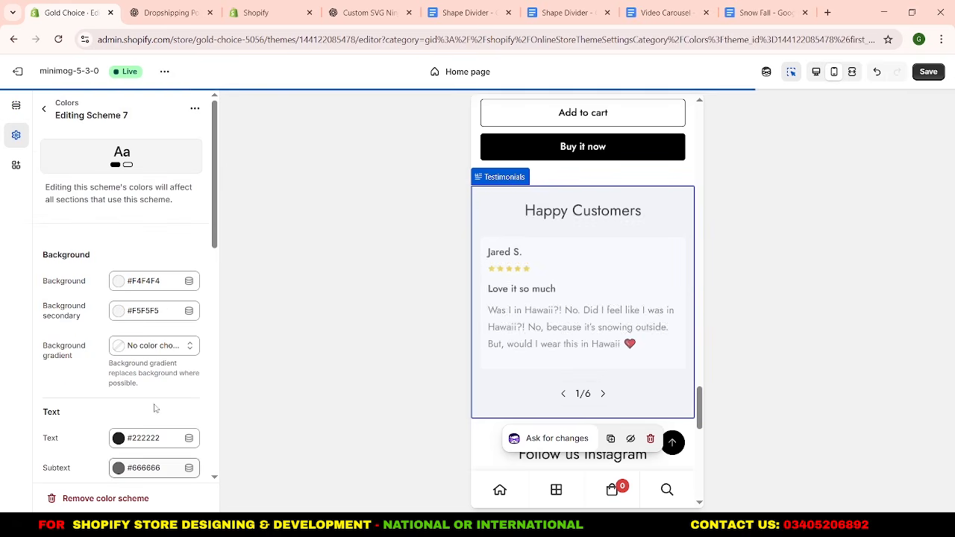
pyautogui.click(145, 288)
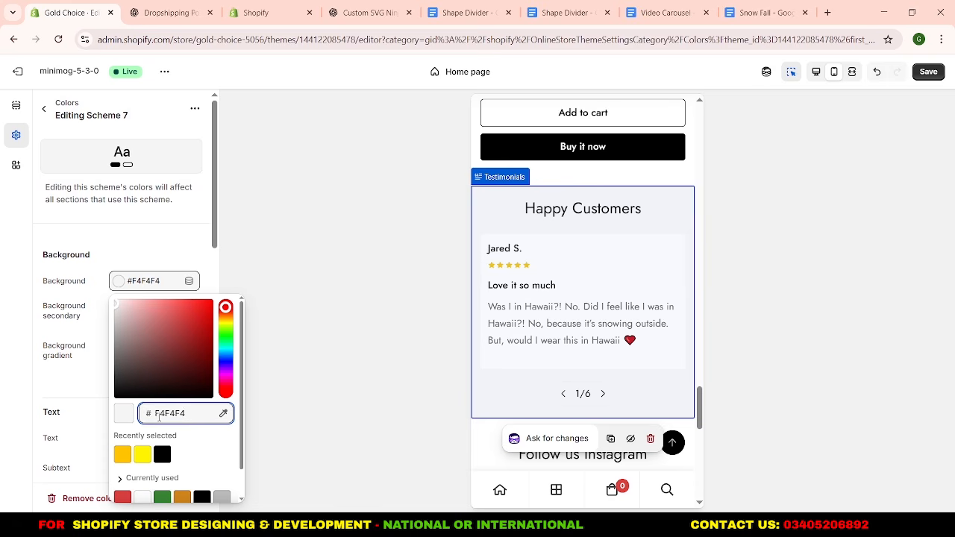
pyautogui.doubleClick(194, 413)
pyautogui.write('222222')
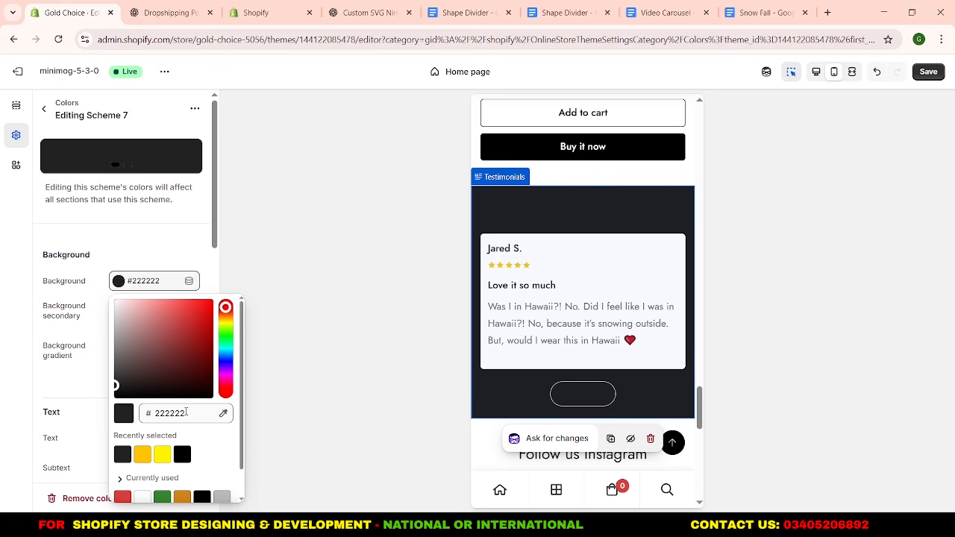
pyautogui.doubleClick(159, 423)
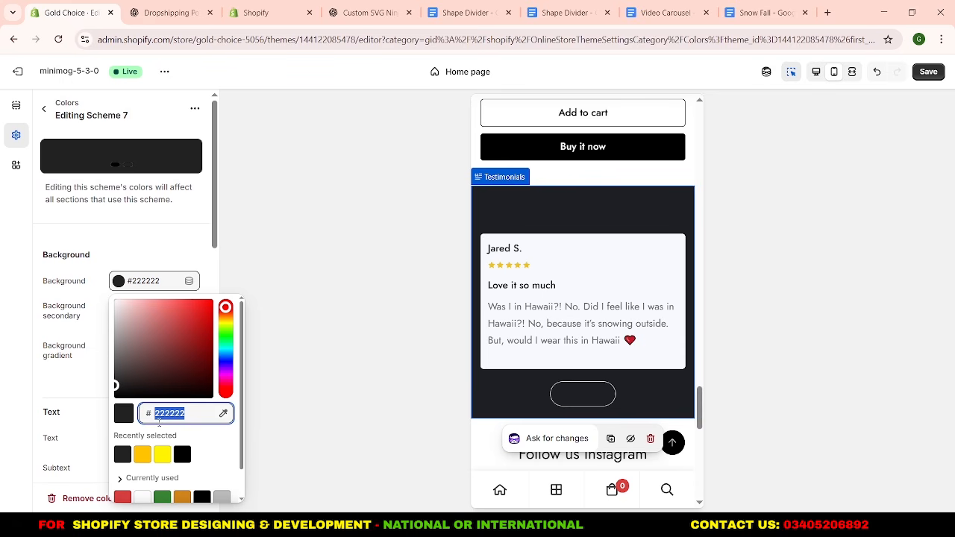
pyautogui.click(165, 250)
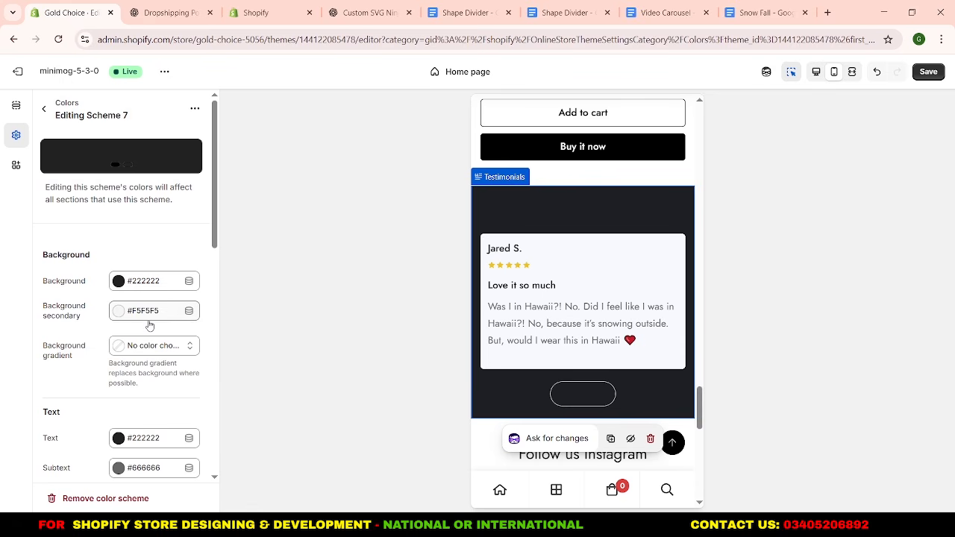
# Set Scheme 7's text and heading text colors to white #FFFFFF.
pyautogui.scroll(-1, 149, 321)
pyautogui.scroll(1, 149, 313)
pyautogui.scroll(-1, 177, 316)
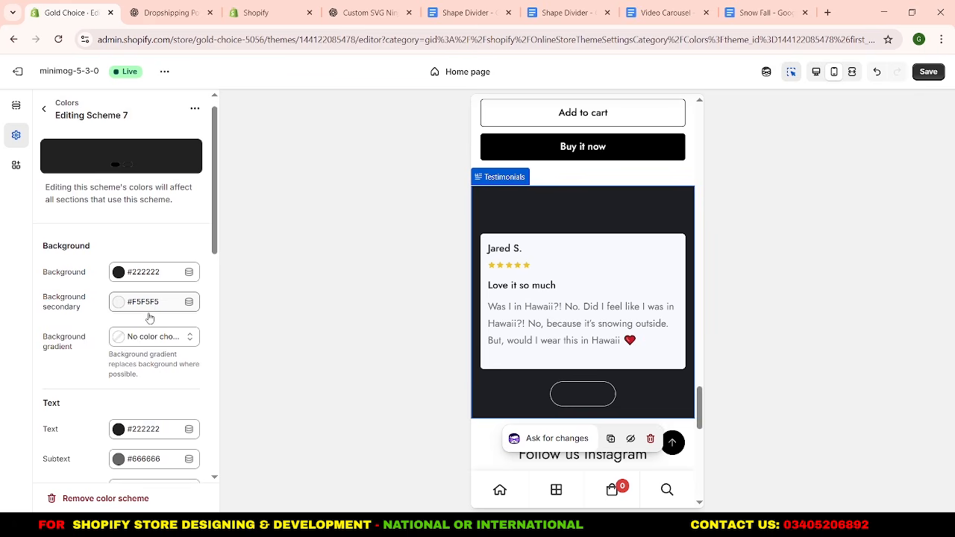
pyautogui.scroll(-2, 155, 331)
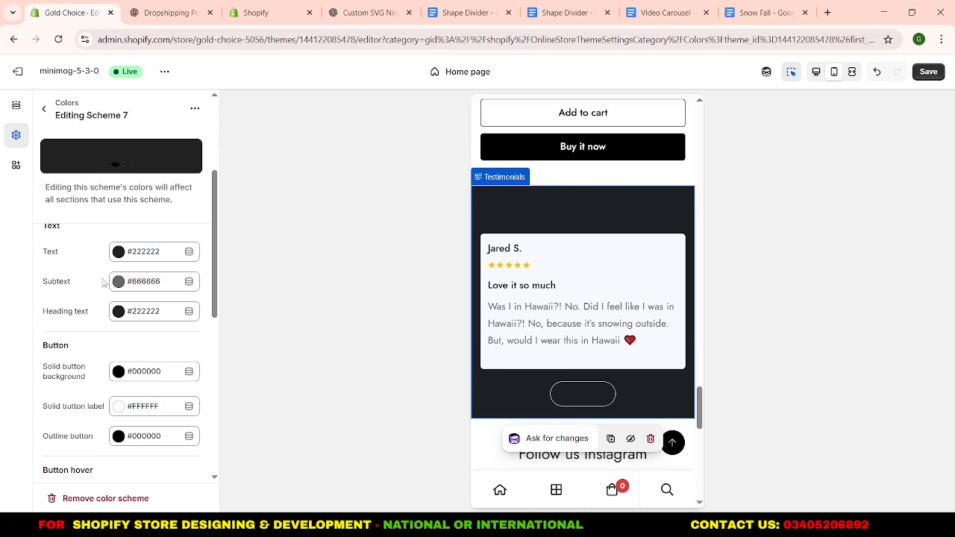
pyautogui.click(155, 256)
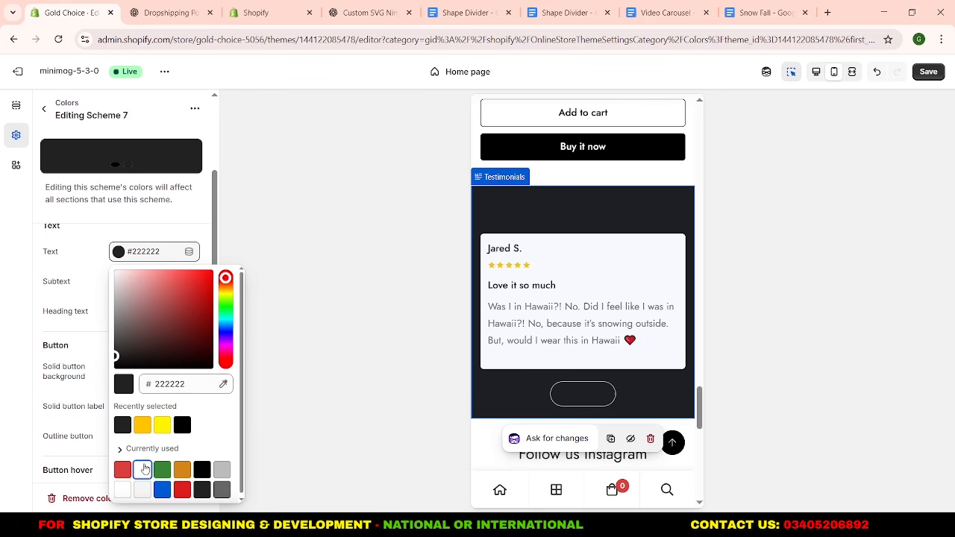
pyautogui.click(142, 469)
pyautogui.click(82, 286)
pyautogui.click(130, 317)
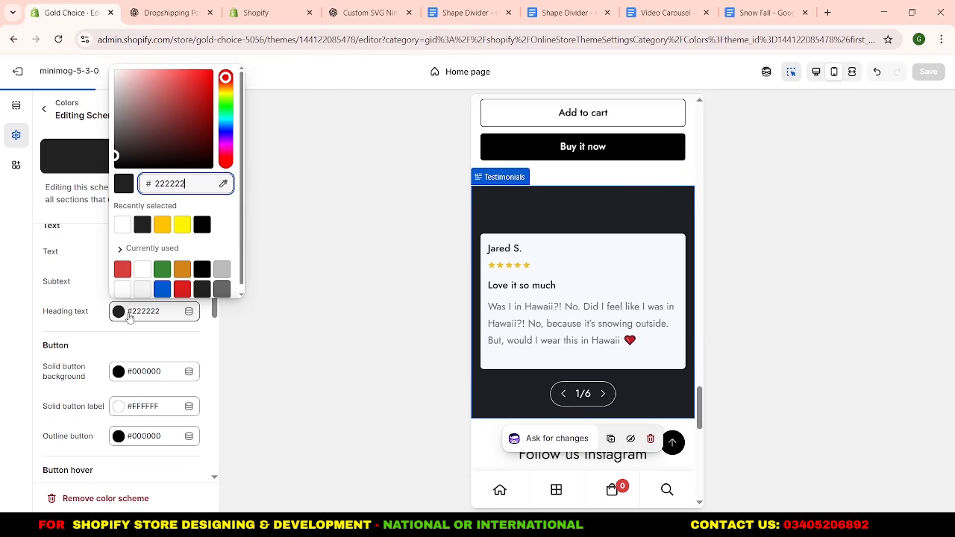
pyautogui.click(122, 225)
pyautogui.click(105, 282)
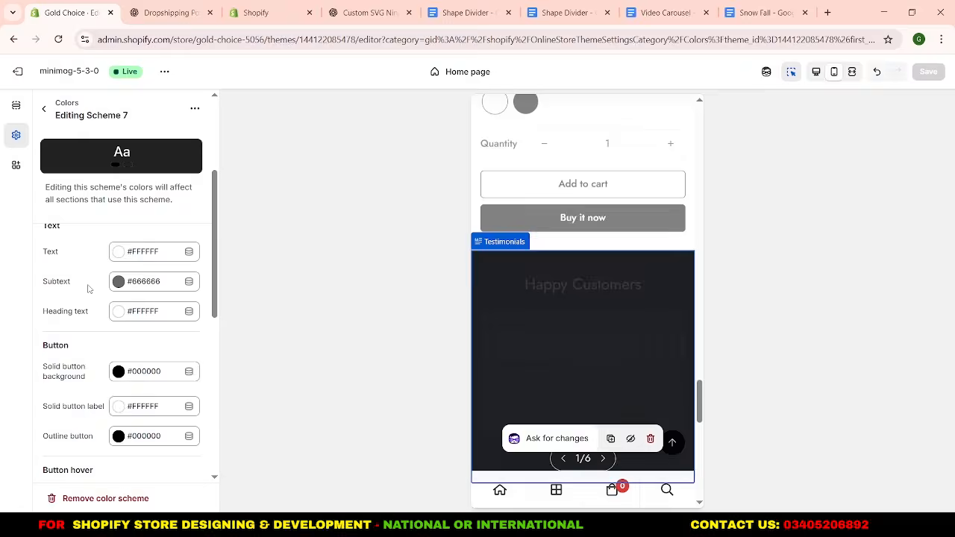
# Set Scheme 7's subtext color to #F0F0F0 and its solid button background to #222222.
pyautogui.click(149, 290)
pyautogui.write('F0F0F0')
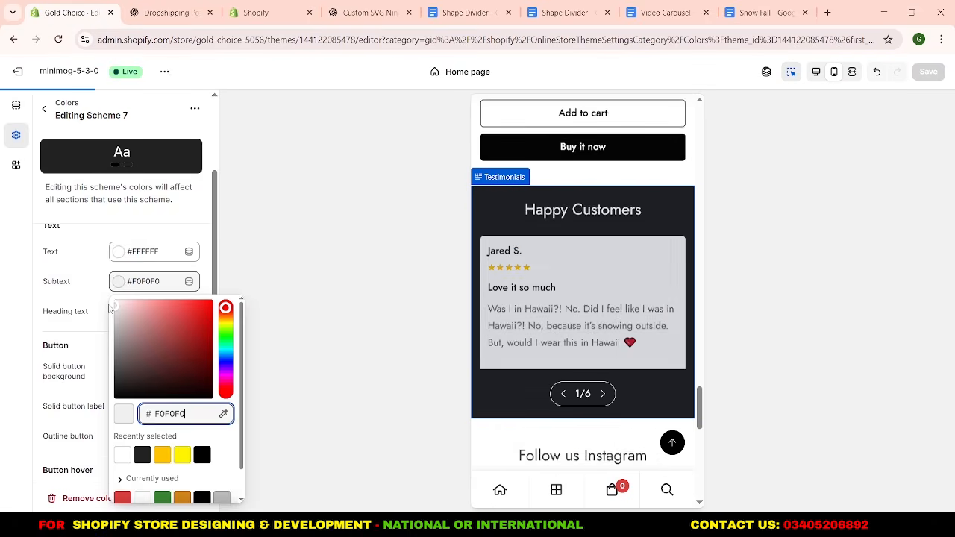
pyautogui.scroll(-1, 84, 295)
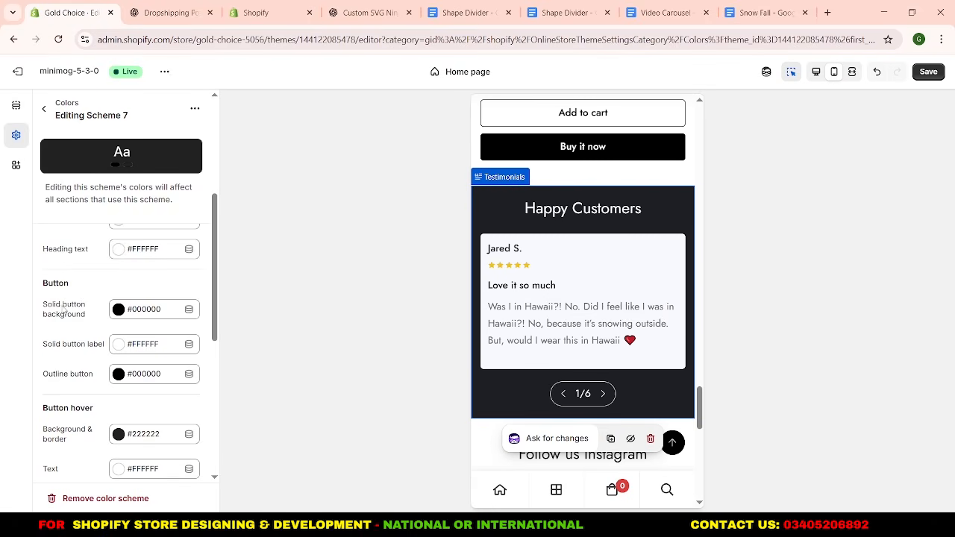
pyautogui.click(135, 309)
pyautogui.doubleClick(160, 184)
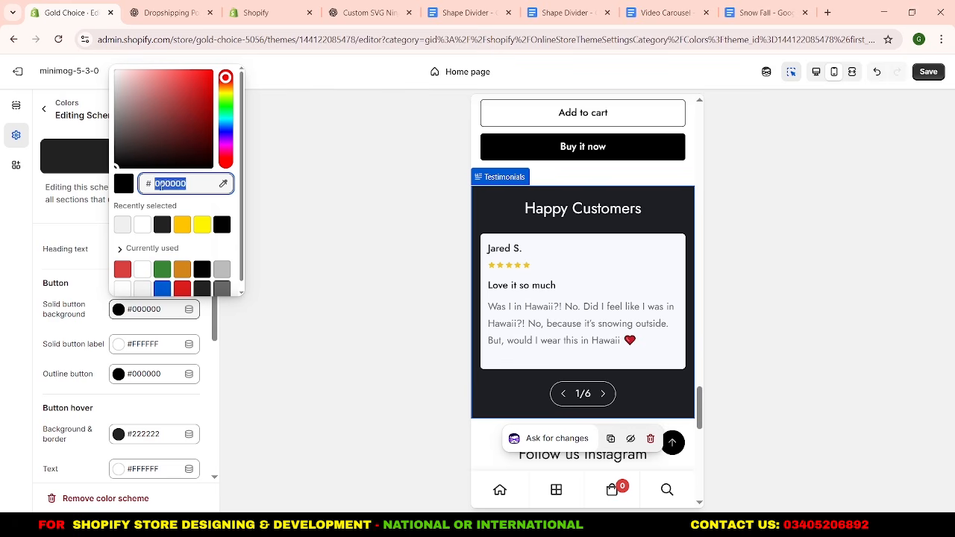
pyautogui.write('222222')
pyautogui.click(98, 231)
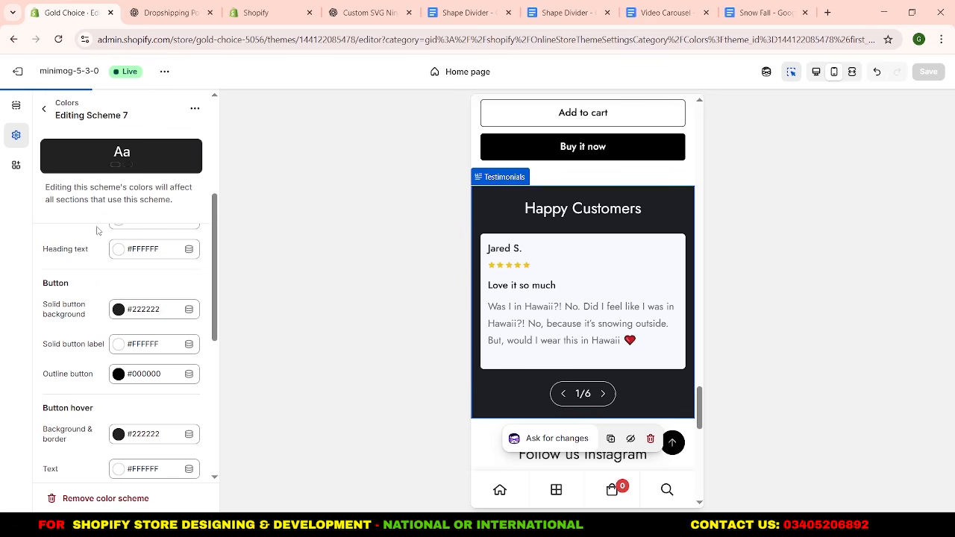
# Return to the Testimonials section's settings and review its layout, display toggles, stars color, item color scheme and padding options.
pyautogui.click(47, 110)
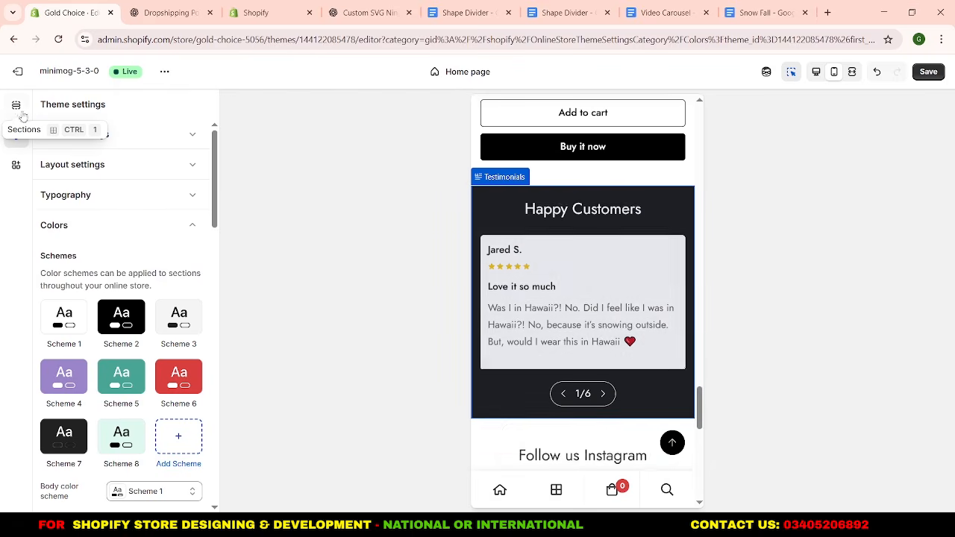
pyautogui.click(16, 105)
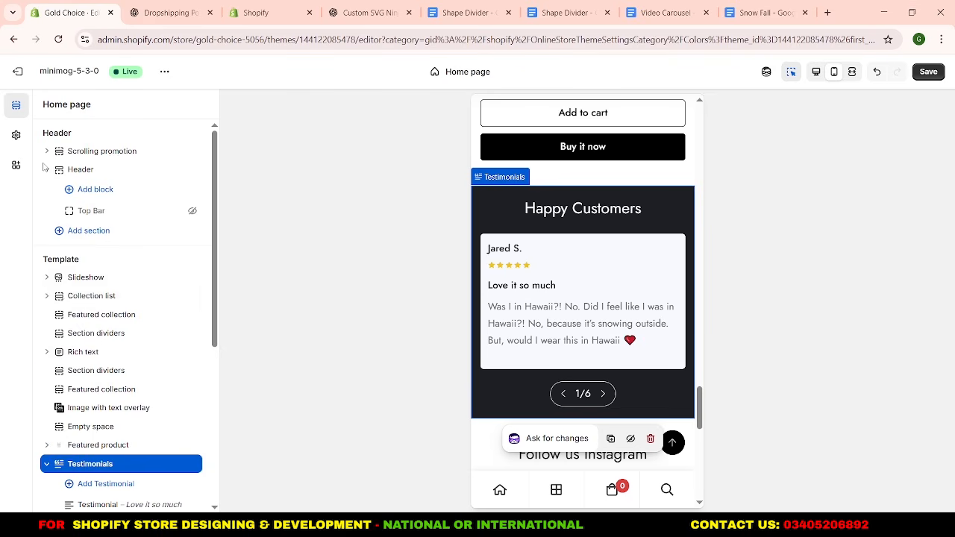
pyautogui.click(90, 464)
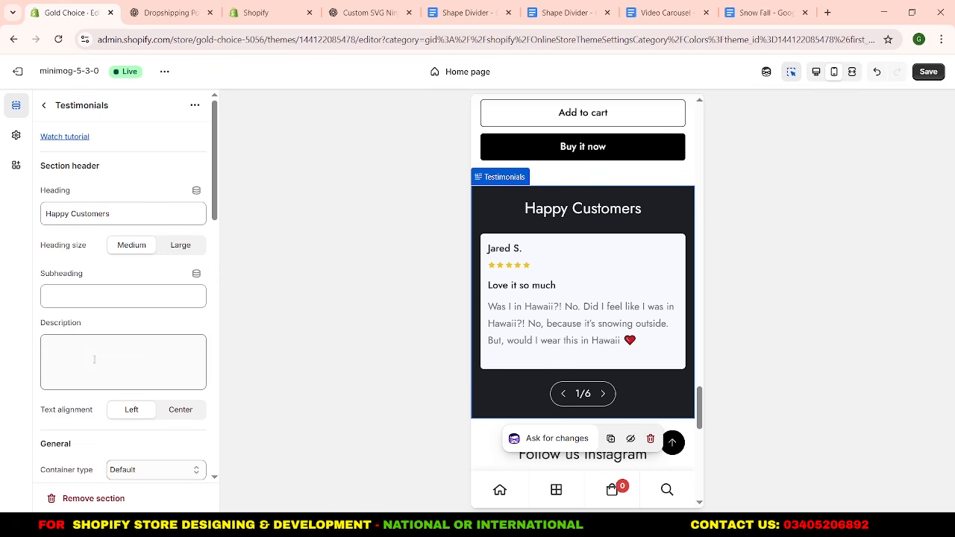
pyautogui.scroll(-6, 116, 340)
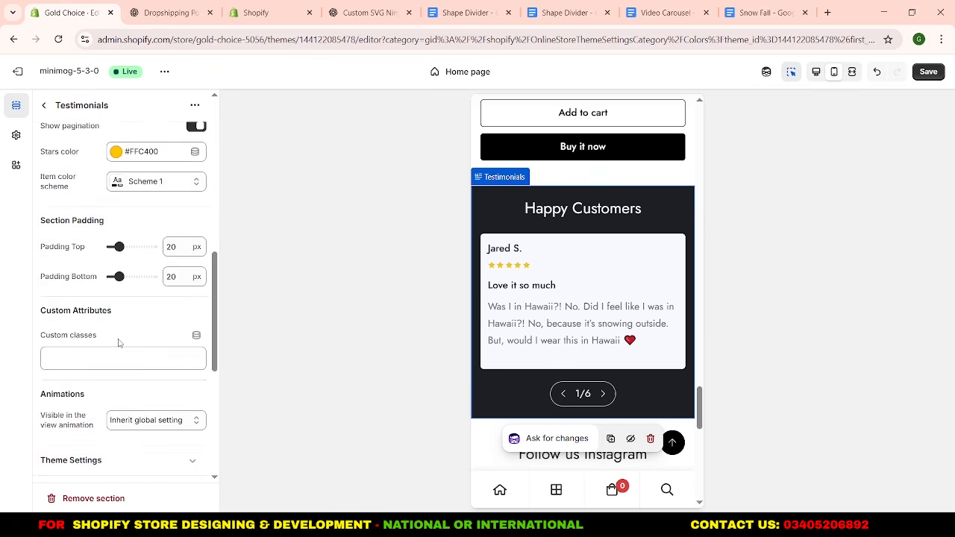
pyautogui.scroll(-3, 118, 343)
pyautogui.scroll(4, 118, 343)
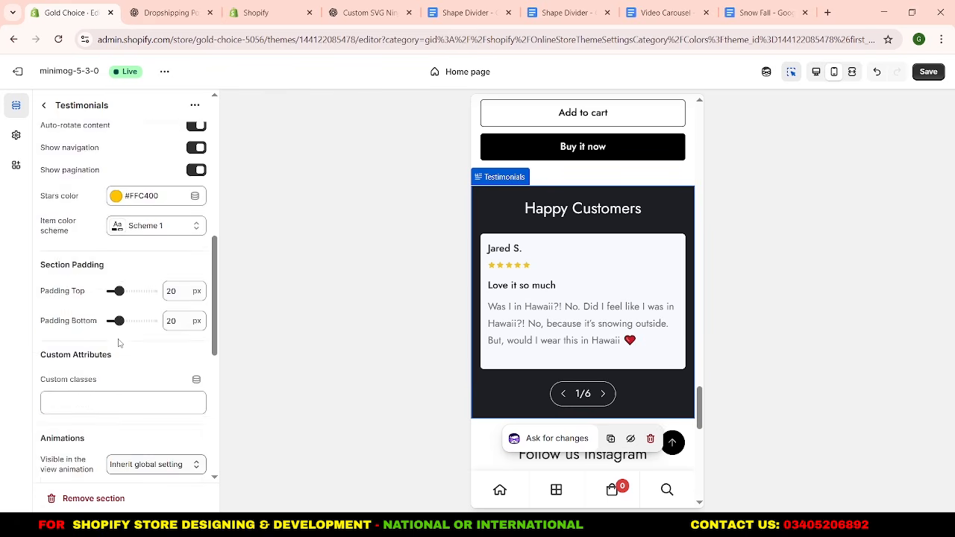
pyautogui.scroll(5, 118, 342)
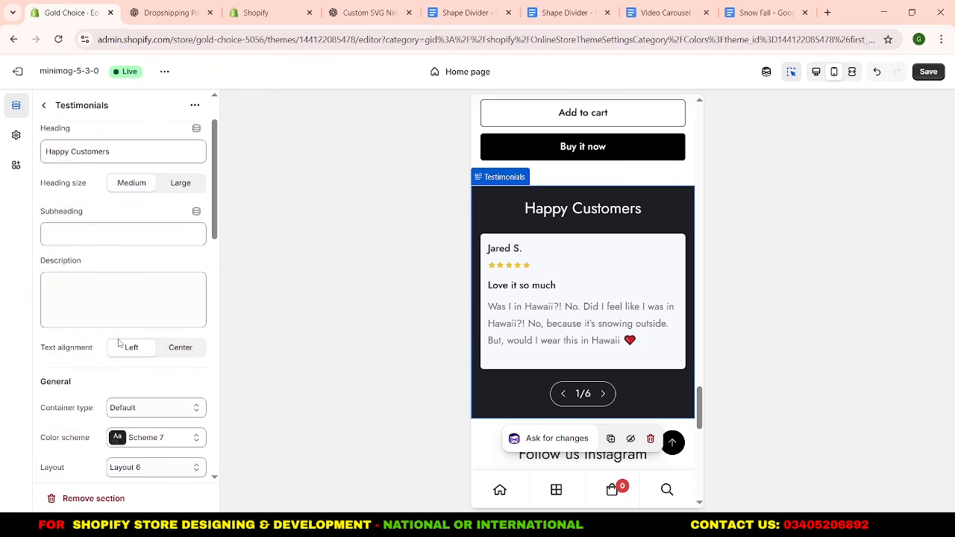
pyautogui.scroll(1, 118, 342)
pyautogui.scroll(-5, 118, 342)
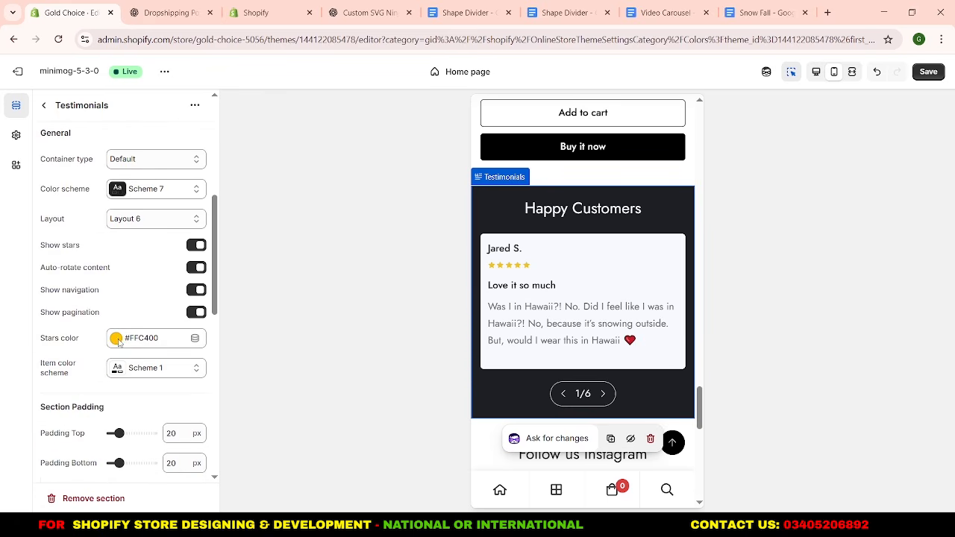
pyautogui.scroll(-1, 126, 322)
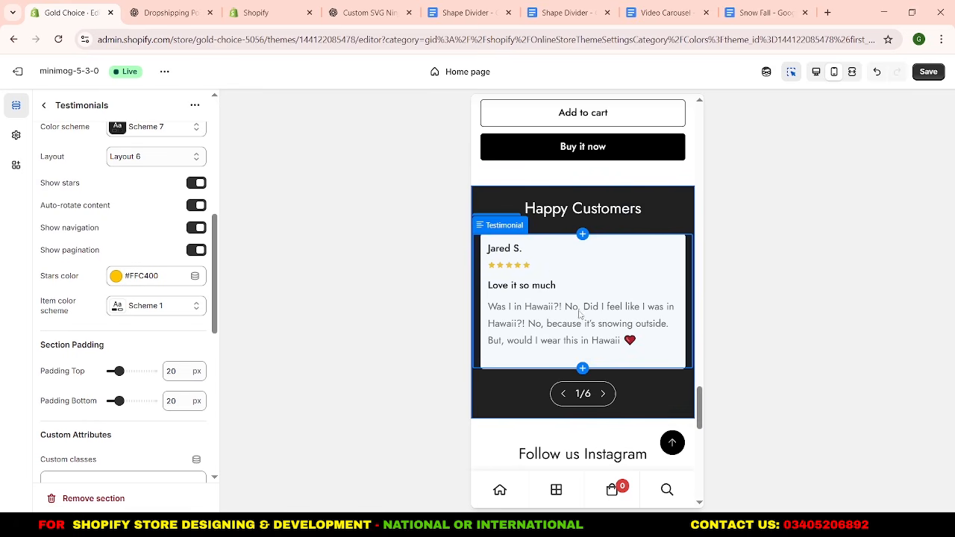
pyautogui.click(170, 316)
pyautogui.click(170, 317)
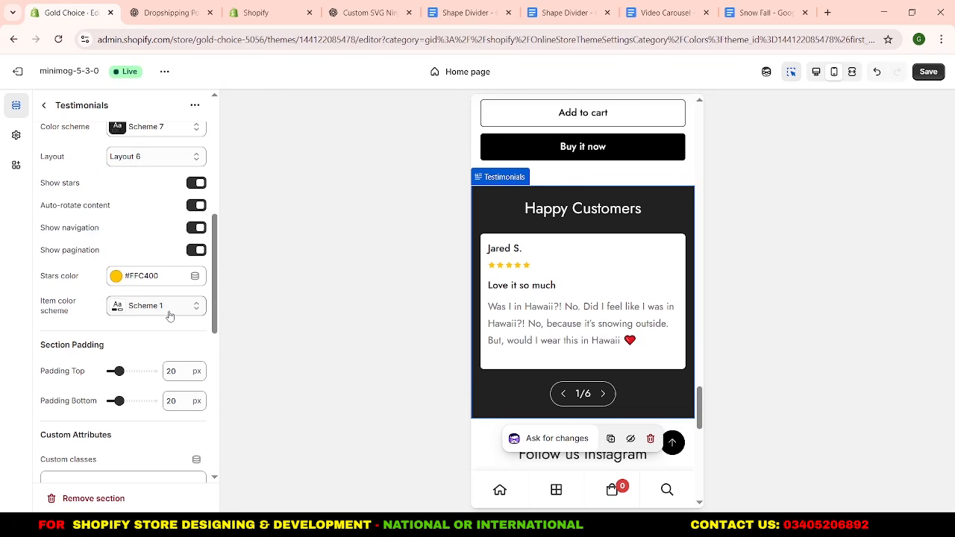
pyautogui.scroll(2, 152, 234)
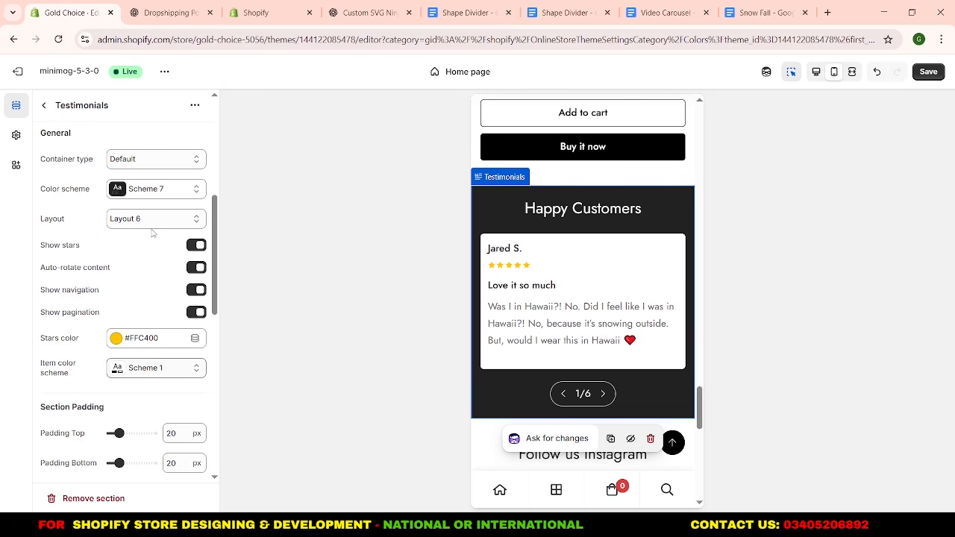
# Try Layout 1 for the Testimonials section and switch it back to Layout 6.
pyautogui.click(154, 220)
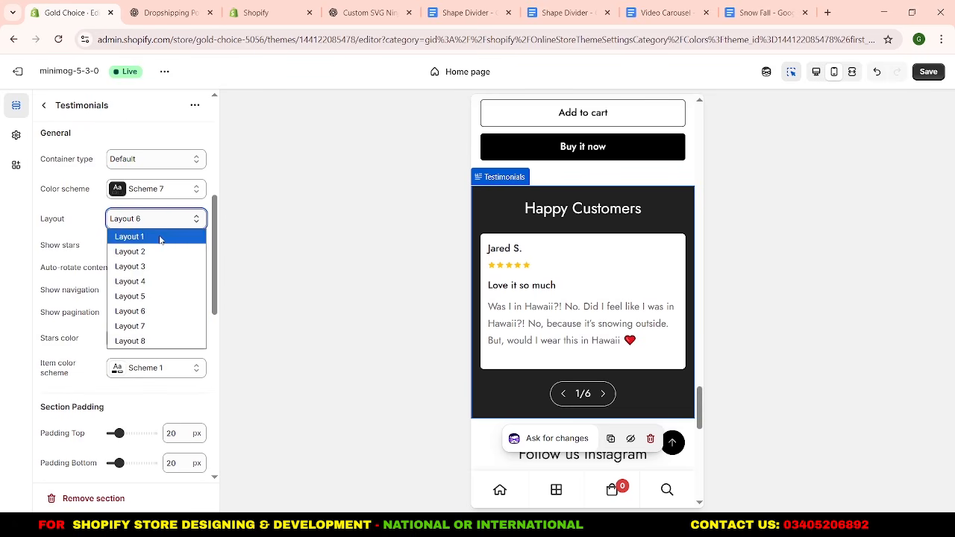
pyautogui.click(160, 238)
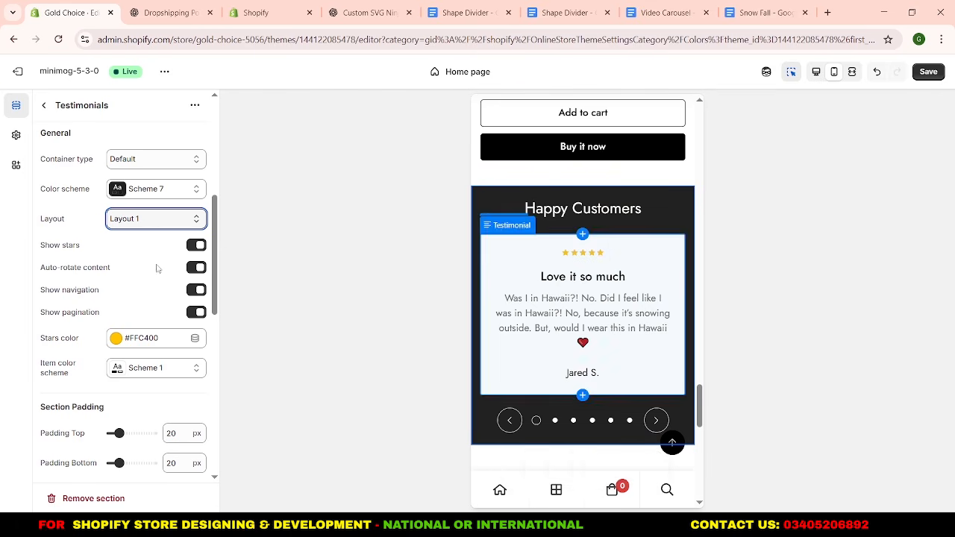
pyautogui.click(138, 221)
pyautogui.click(141, 312)
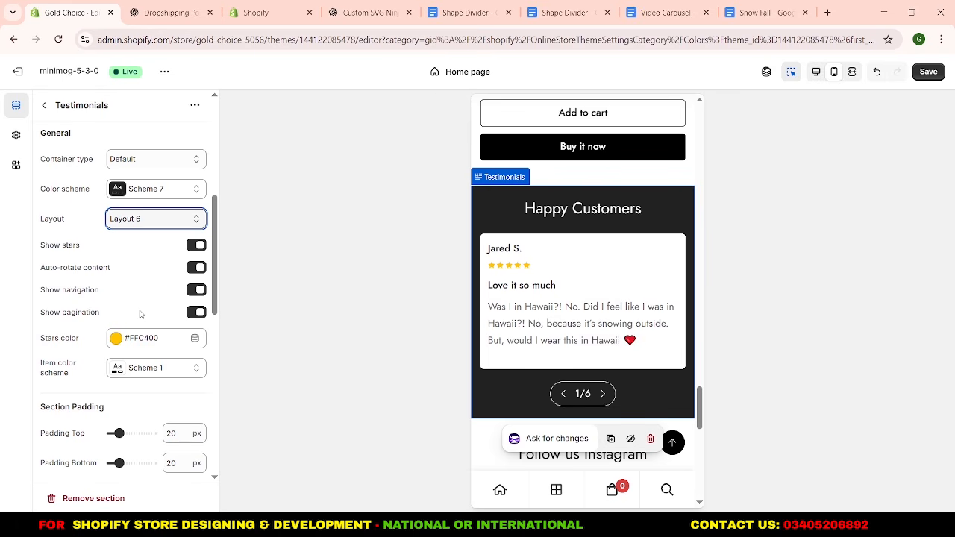
# Add a Section dividers section between the Featured product and Testimonials sections.
pyautogui.click(45, 110)
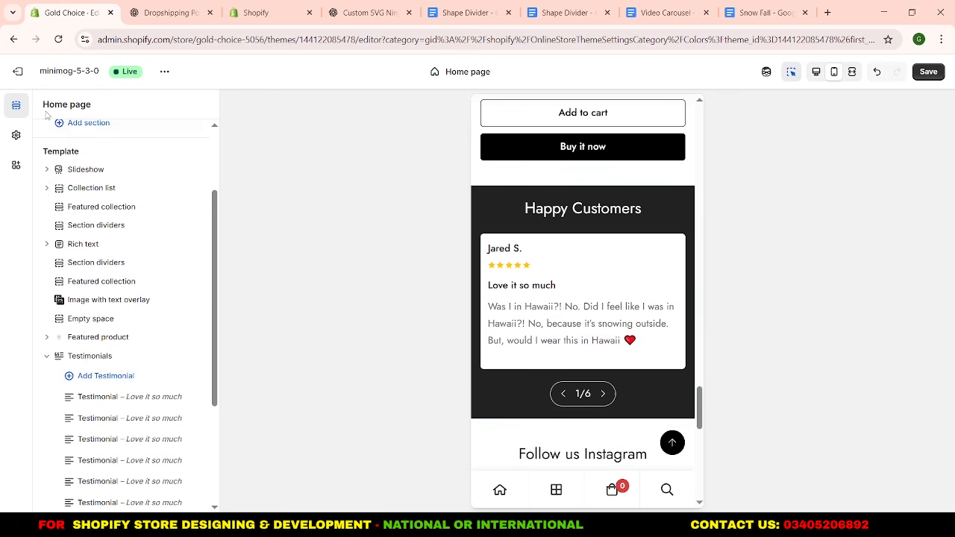
pyautogui.scroll(-1, 109, 356)
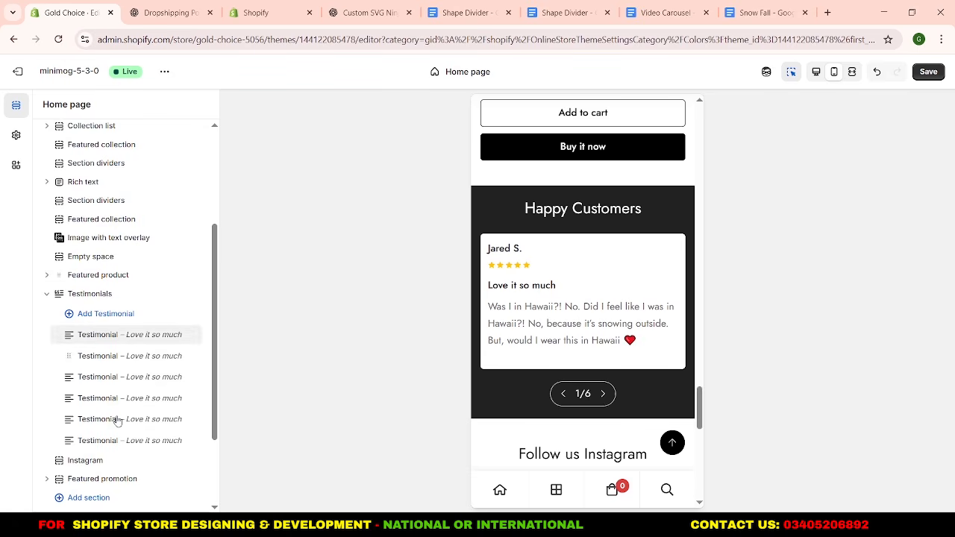
pyautogui.click(46, 294)
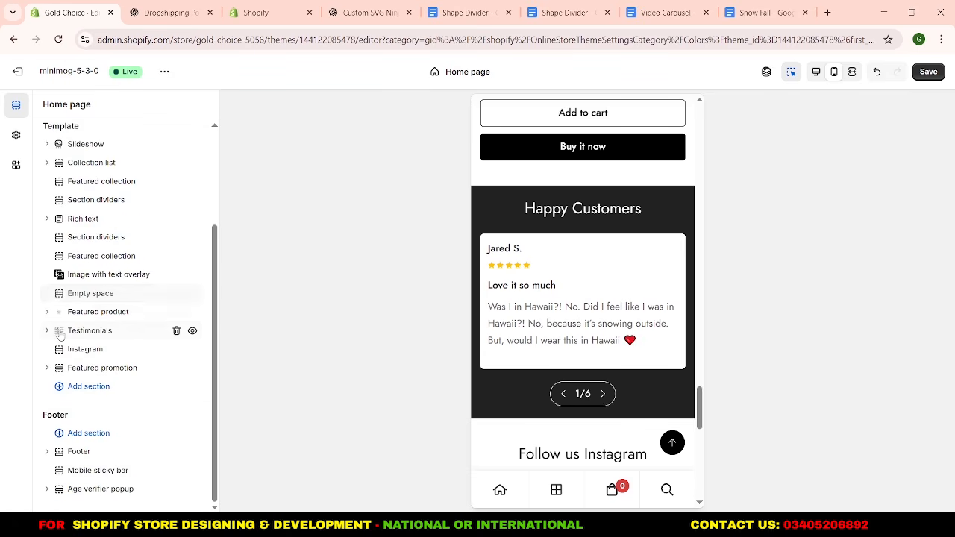
pyautogui.click(121, 321)
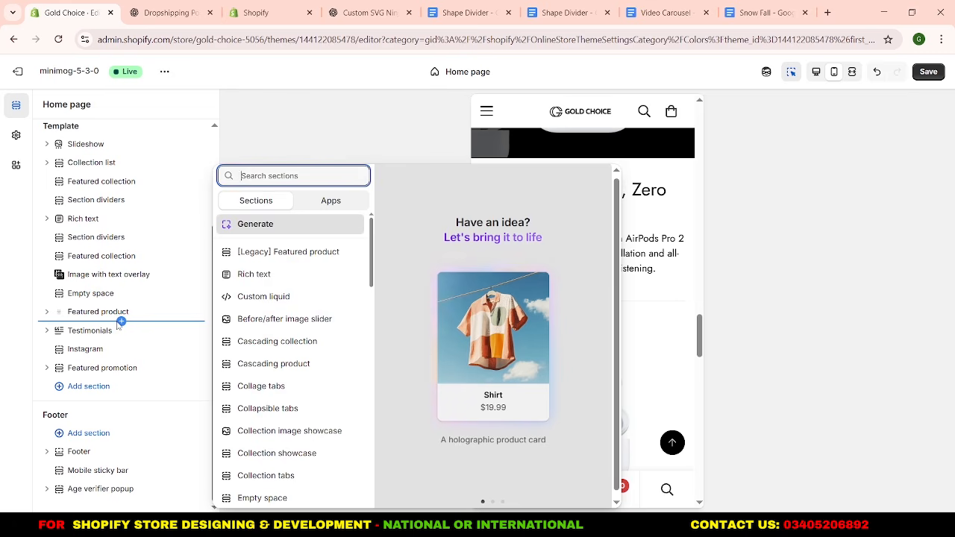
pyautogui.write('se')
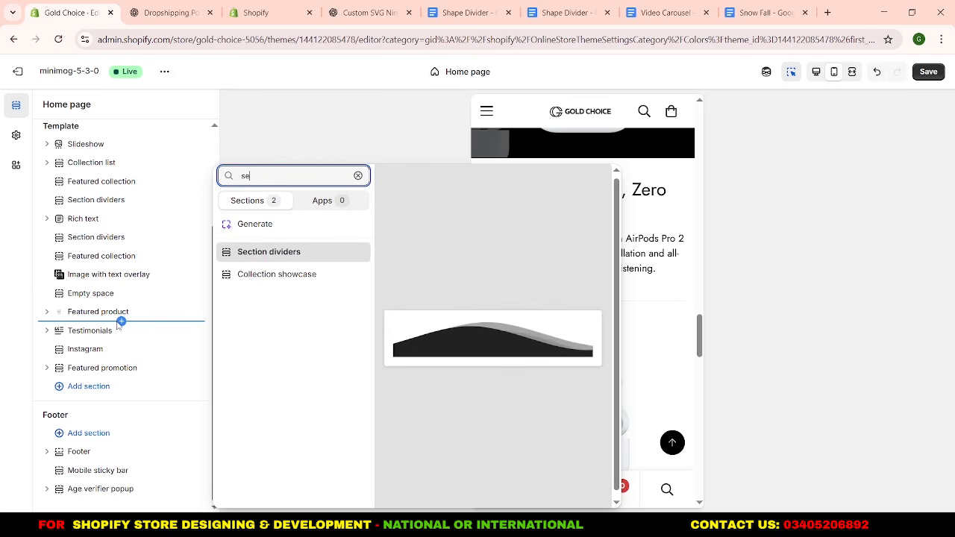
pyautogui.click(247, 262)
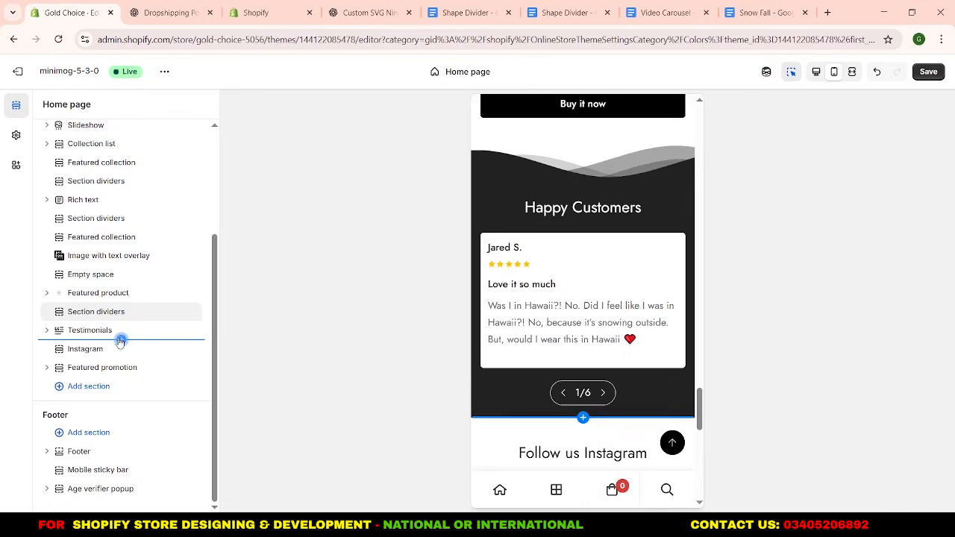
# Add another Section dividers section directly below Testimonials and enable its vertical flip.
pyautogui.click(121, 341)
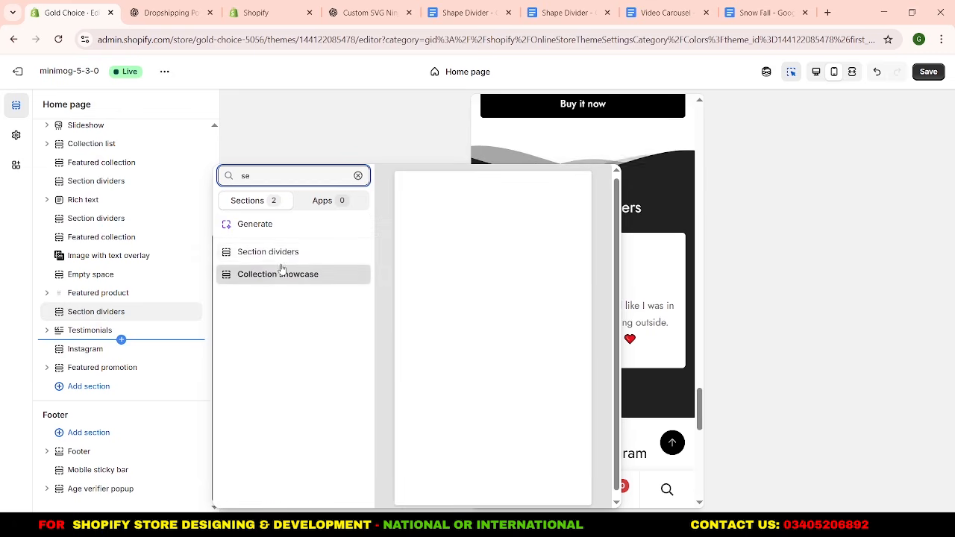
pyautogui.click(281, 254)
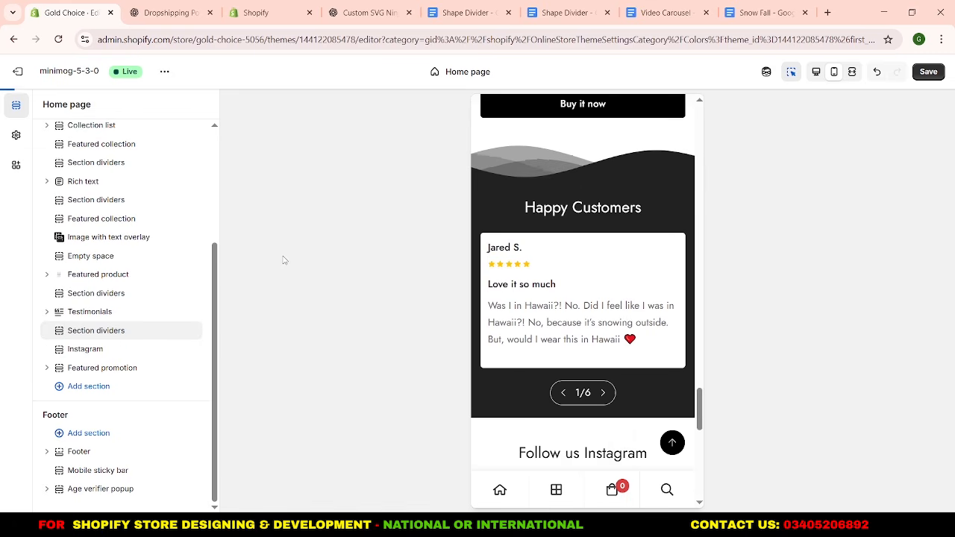
pyautogui.click(101, 339)
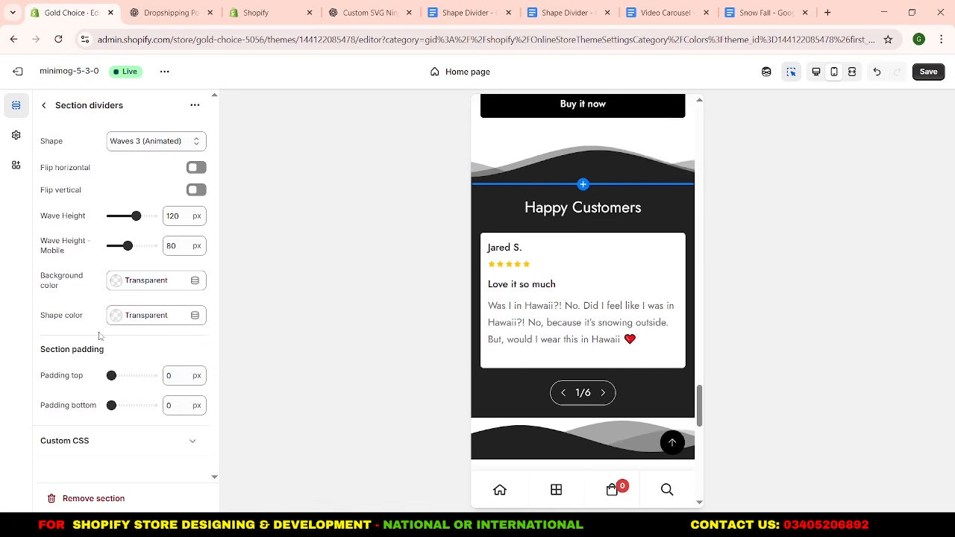
pyautogui.click(197, 190)
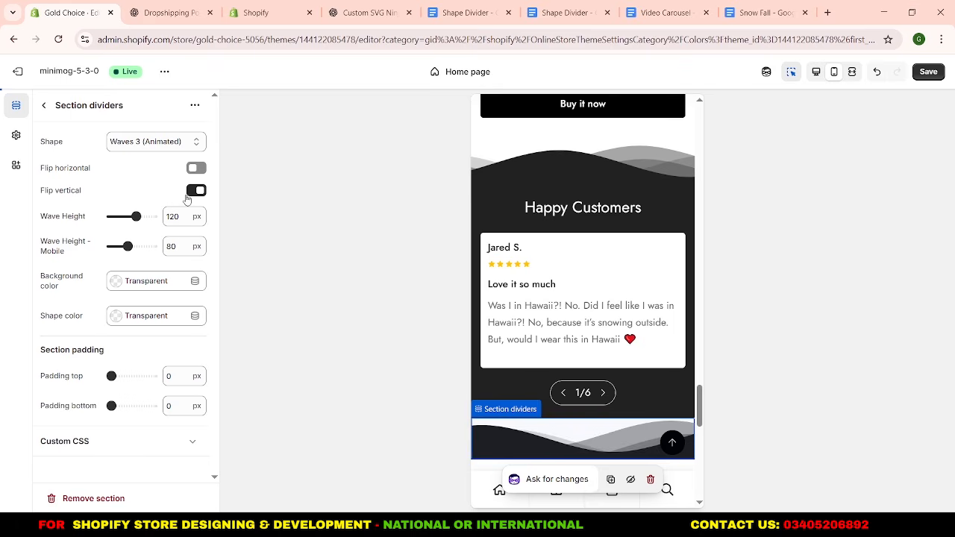
pyautogui.click(43, 106)
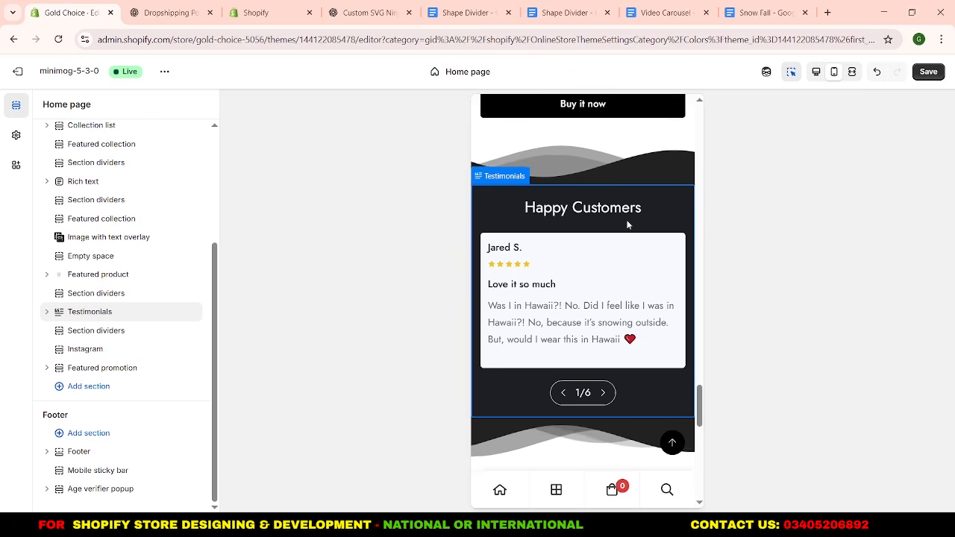
pyautogui.scroll(-2, 627, 224)
pyautogui.scroll(2, 621, 239)
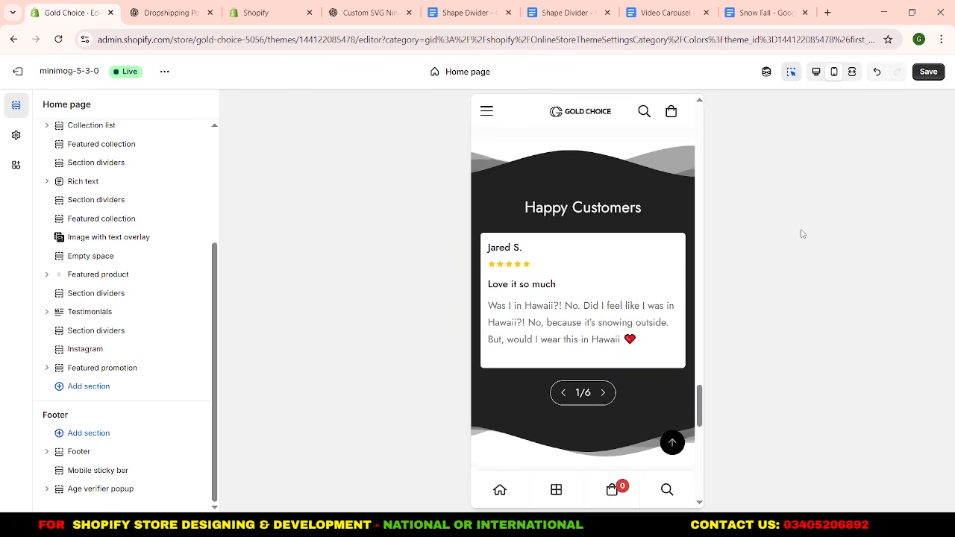
pyautogui.scroll(-3, 604, 247)
pyautogui.scroll(-3, 603, 243)
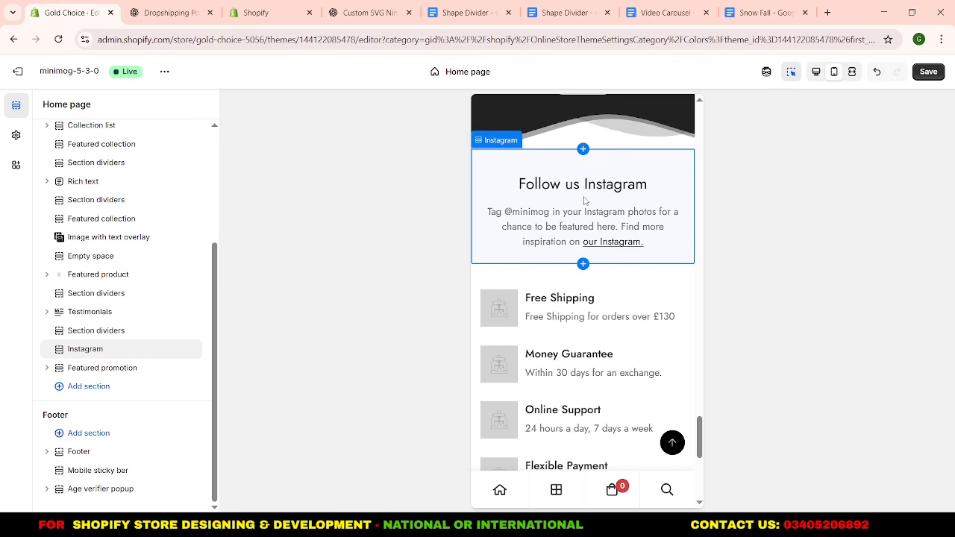
pyautogui.click(86, 349)
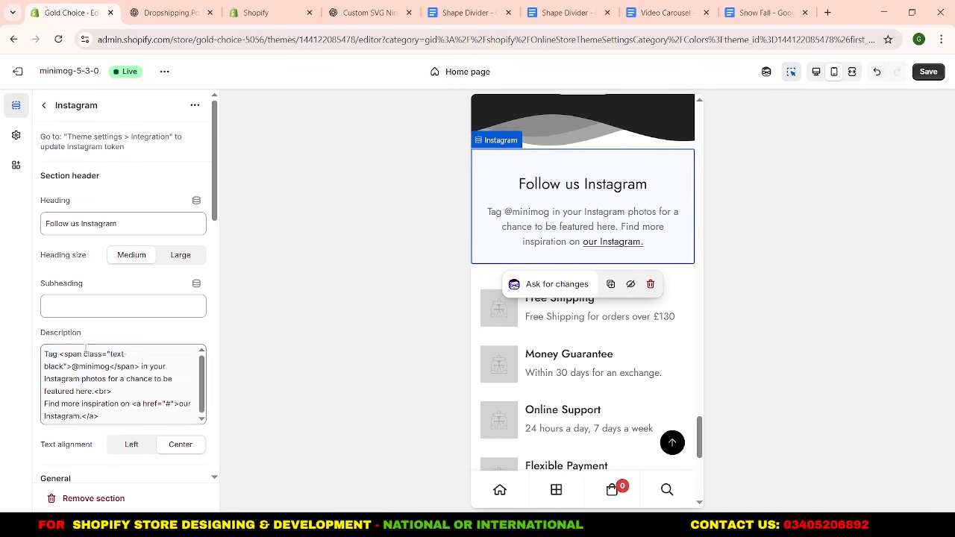
pyautogui.scroll(-3, 92, 264)
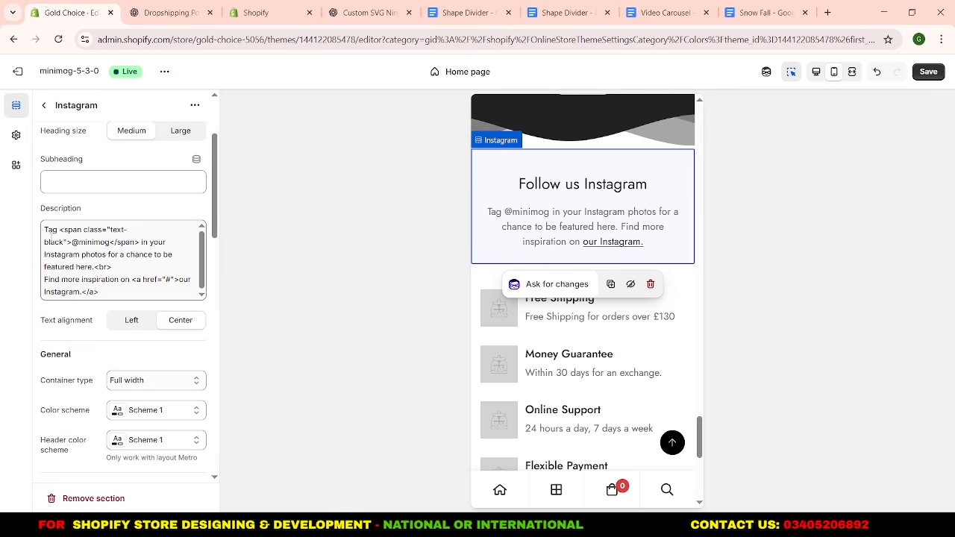
pyautogui.click(78, 242)
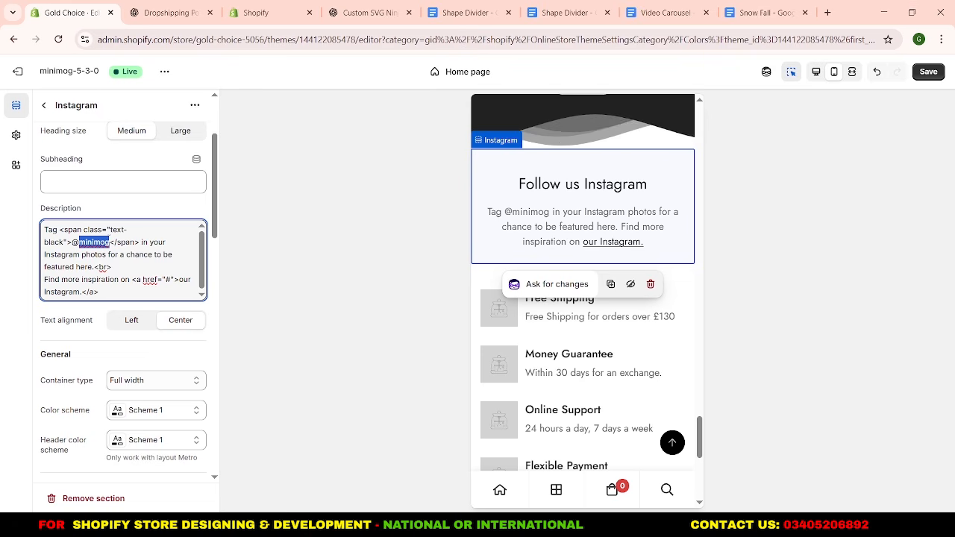
pyautogui.write('goldchoiceoff')
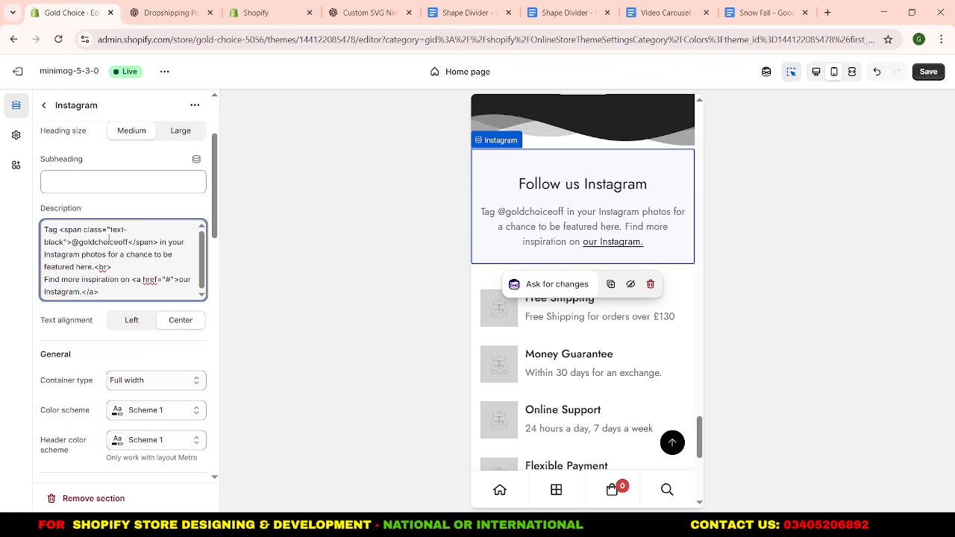
pyautogui.press('BackSpace')
pyautogui.press('BackSpace')
pyautogui.press('BackSpace')
pyautogui.write('pk')
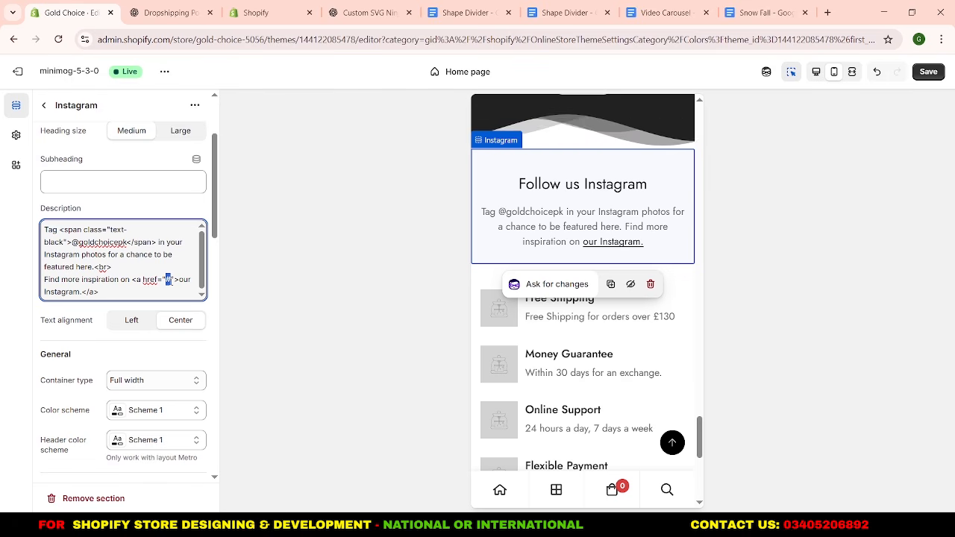
pyautogui.hotkey('ctrl', 't')
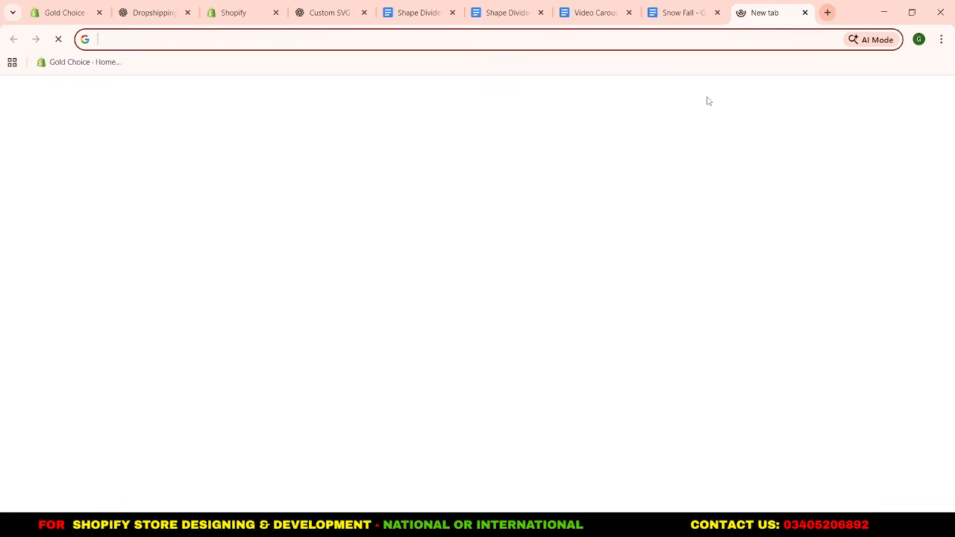
pyautogui.click(469, 300)
pyautogui.click(463, 45)
pyautogui.hotkey('ctrl', 'c')
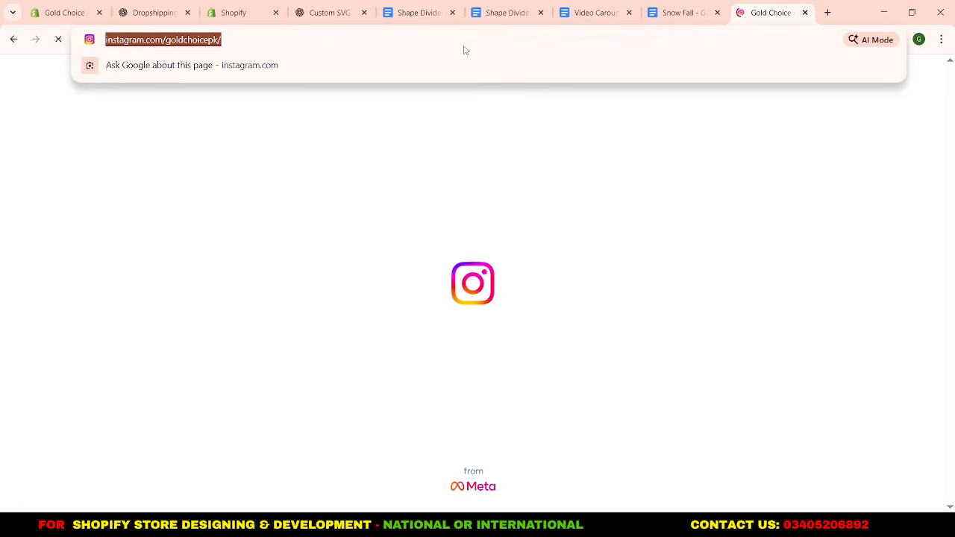
pyautogui.click(805, 13)
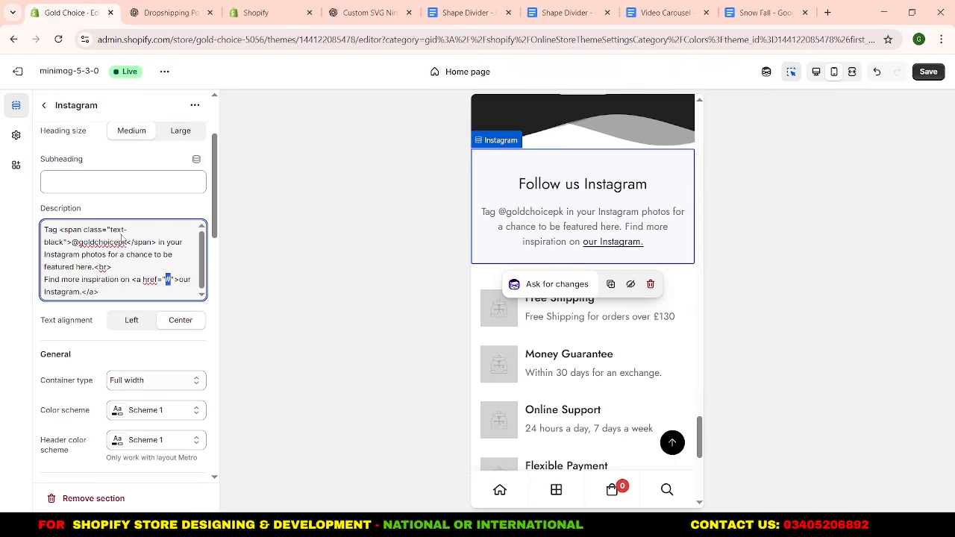
pyautogui.hotkey('ctrl', 'v')
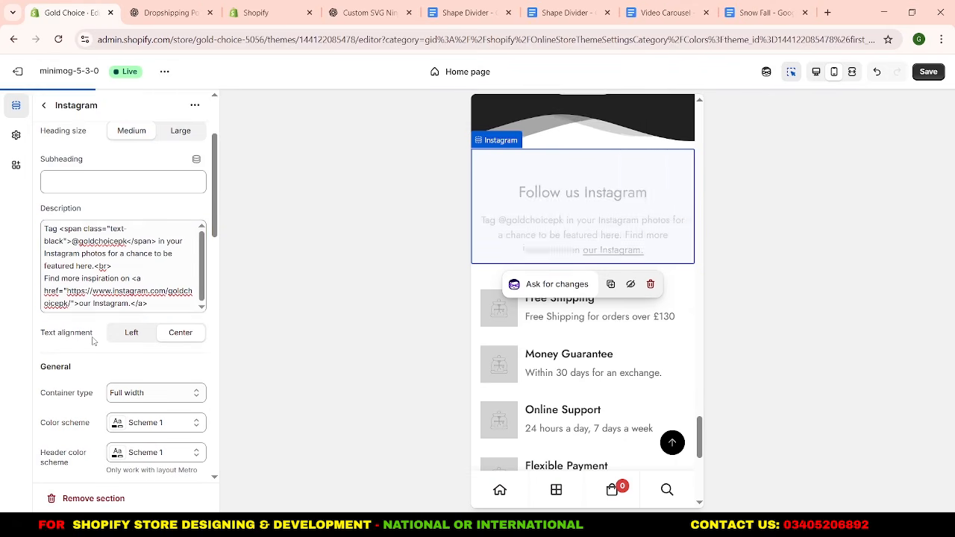
# Close the Instagram section's settings and save the theme changes.
pyautogui.scroll(-2, 92, 341)
pyautogui.scroll(3, 83, 246)
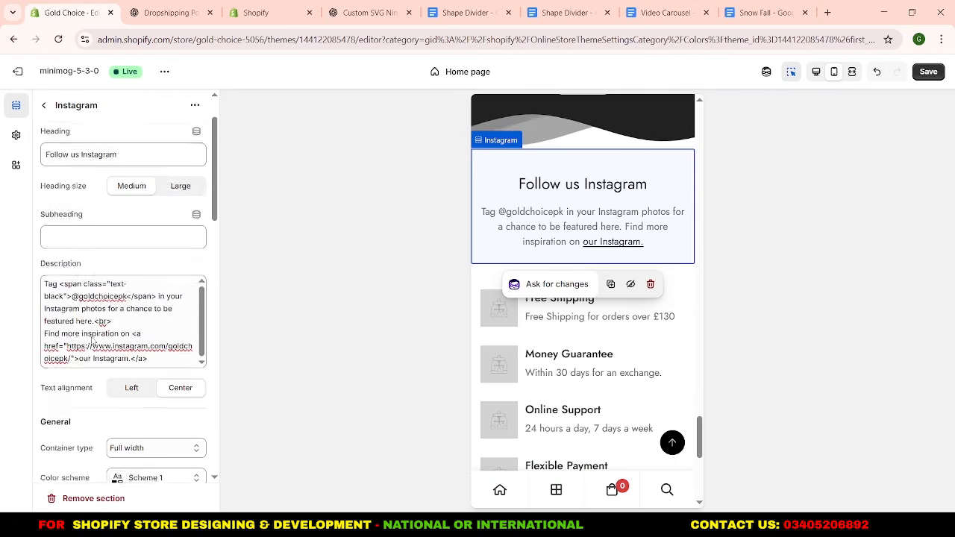
pyautogui.click(43, 106)
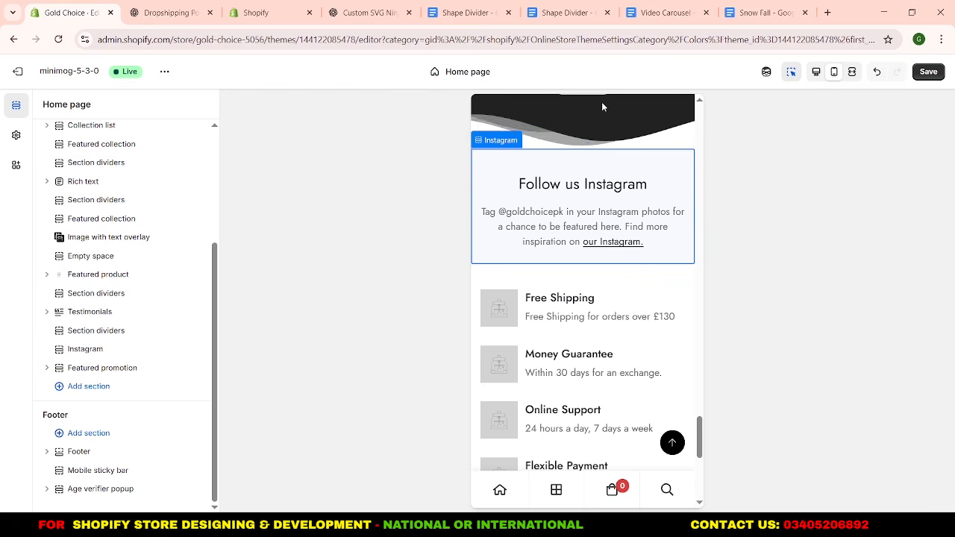
pyautogui.click(929, 75)
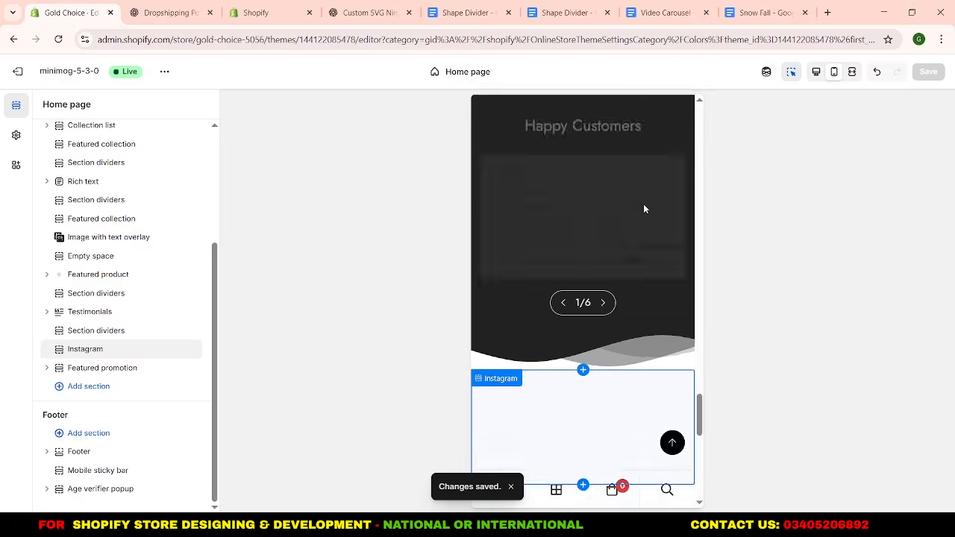
# Set the uploaded Fast Delivery Icon as the image of the Free Shipping feature in the Featured promotion section.
pyautogui.scroll(-3, 646, 209)
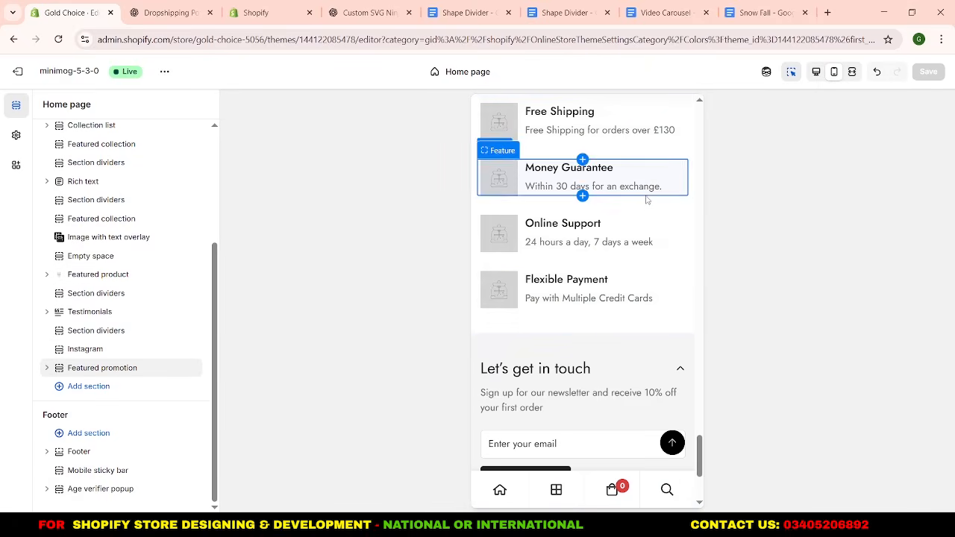
pyautogui.scroll(2, 649, 205)
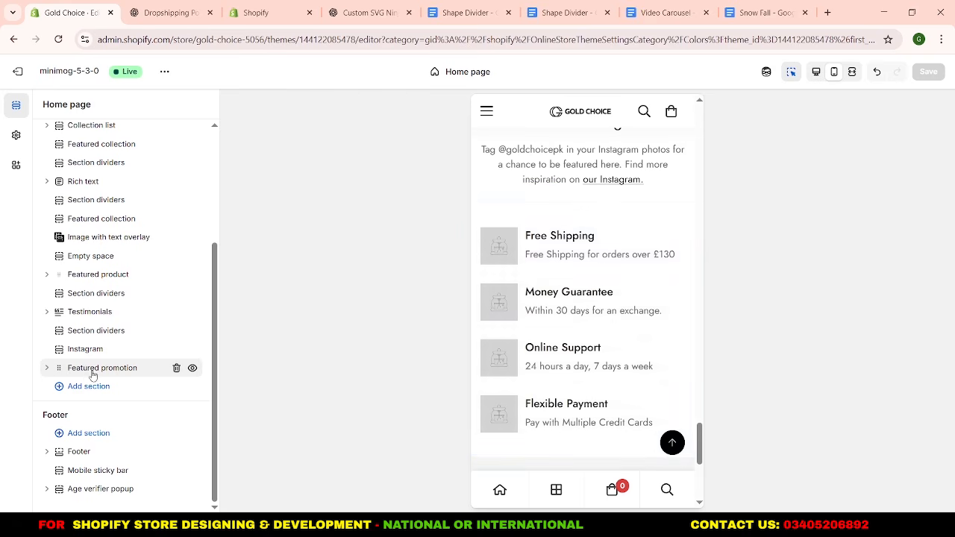
pyautogui.click(47, 368)
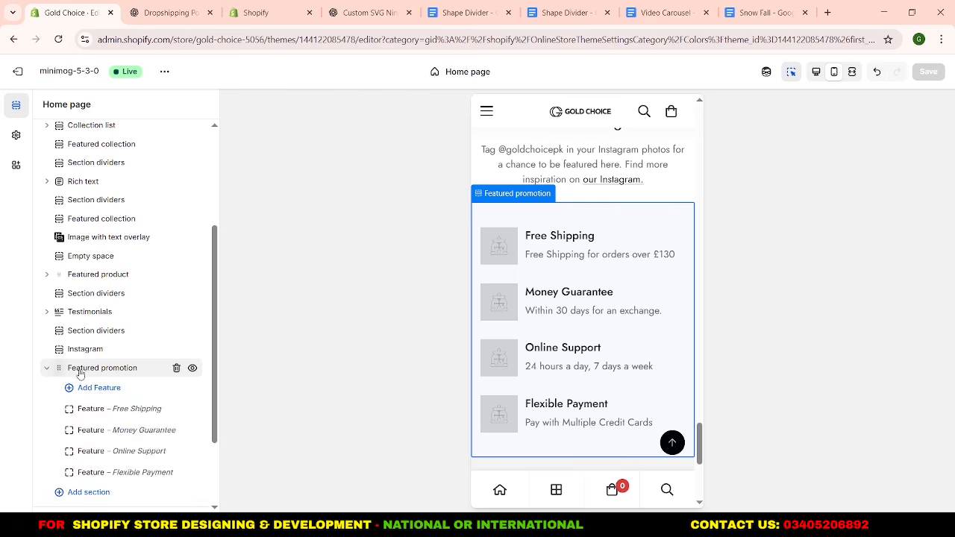
pyautogui.scroll(-1, 53, 403)
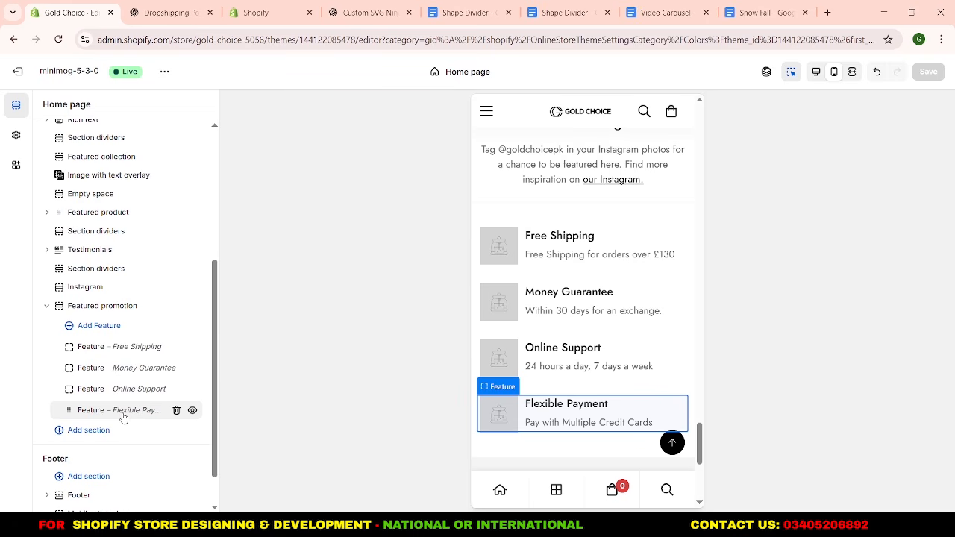
pyautogui.click(125, 355)
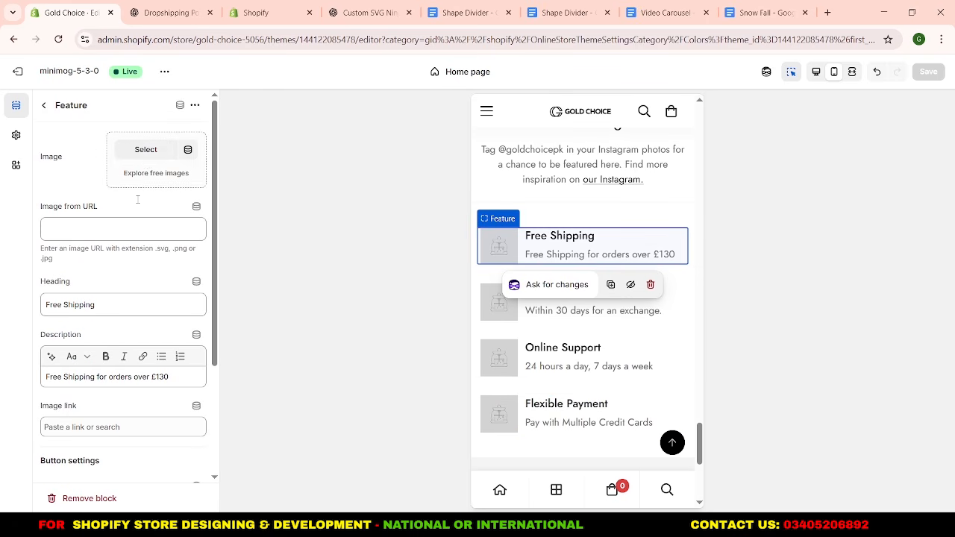
pyautogui.click(147, 150)
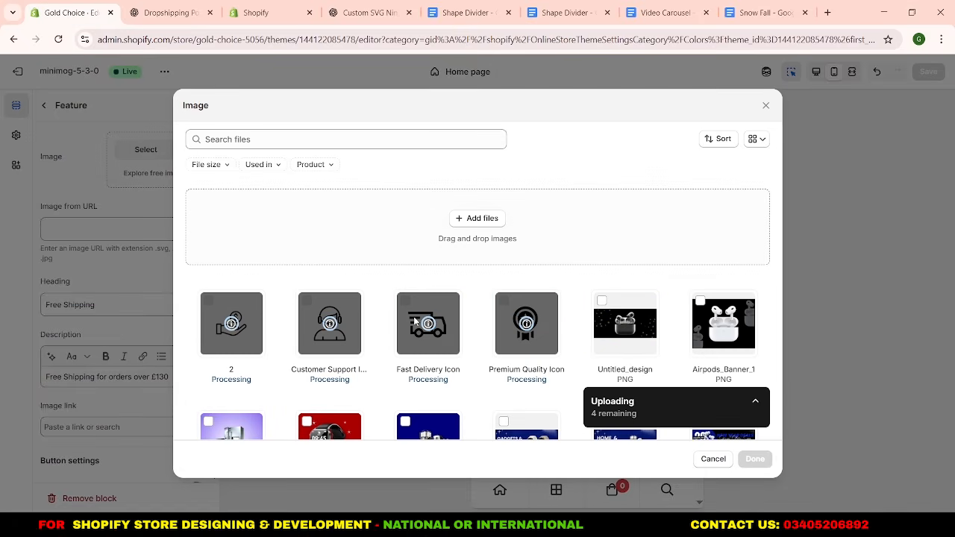
pyautogui.click(414, 317)
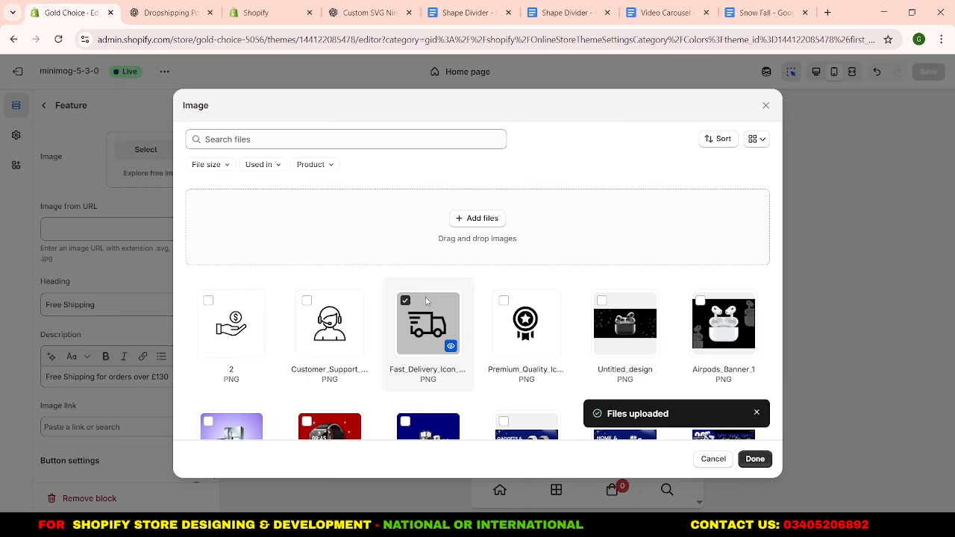
pyautogui.click(755, 459)
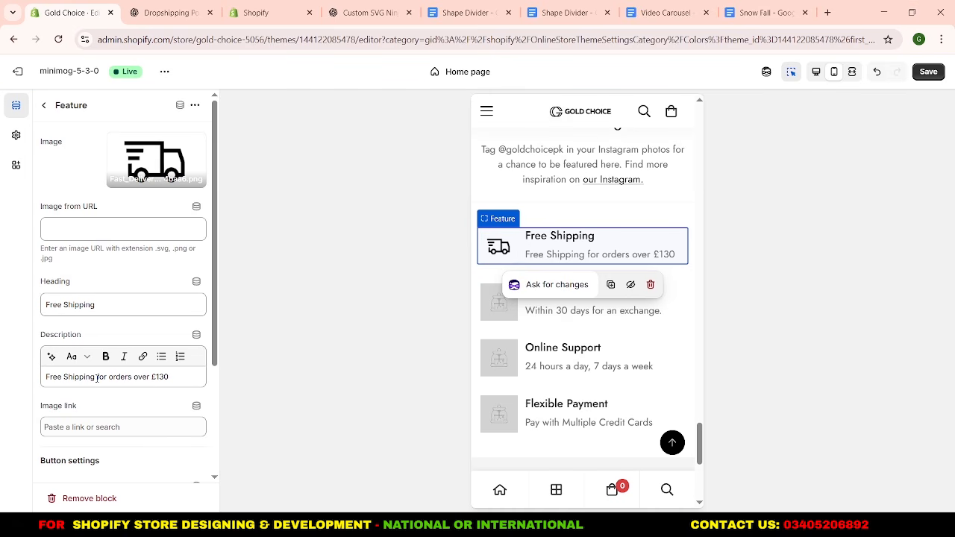
# Change the Free Shipping feature's description to "Free Shipping on all over Pakistan" and save the Featured promotion changes.
pyautogui.moveTo(97, 379); pyautogui.dragTo(173, 379)
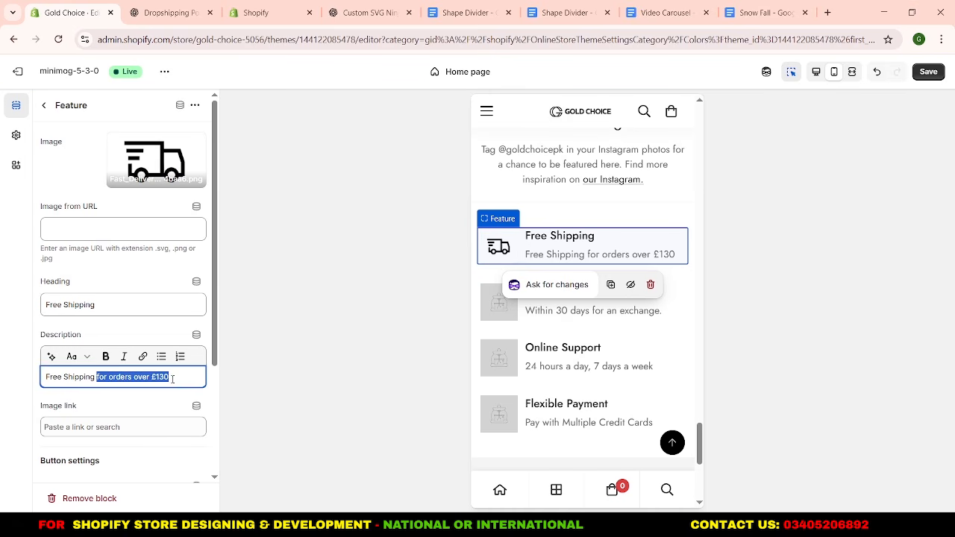
pyautogui.write('on')
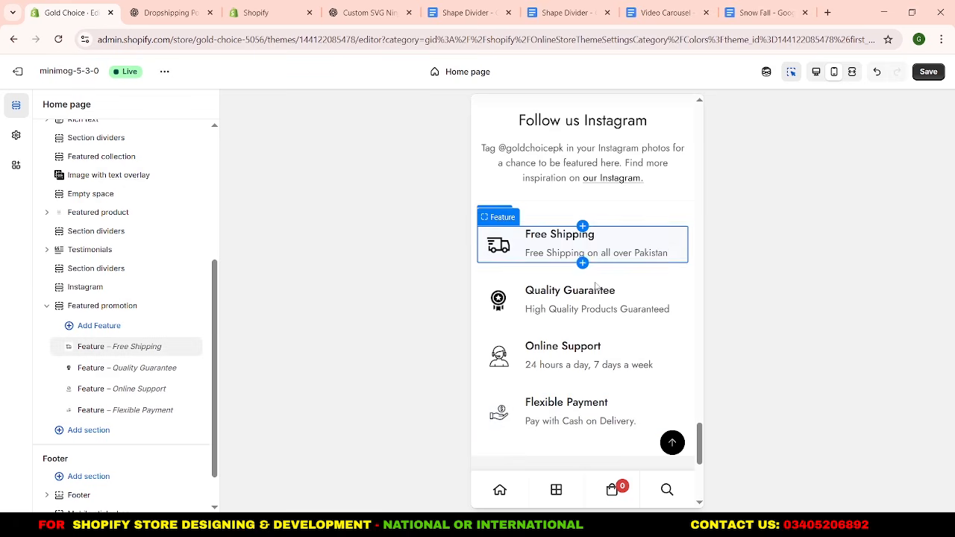
pyautogui.scroll(-1, 594, 243)
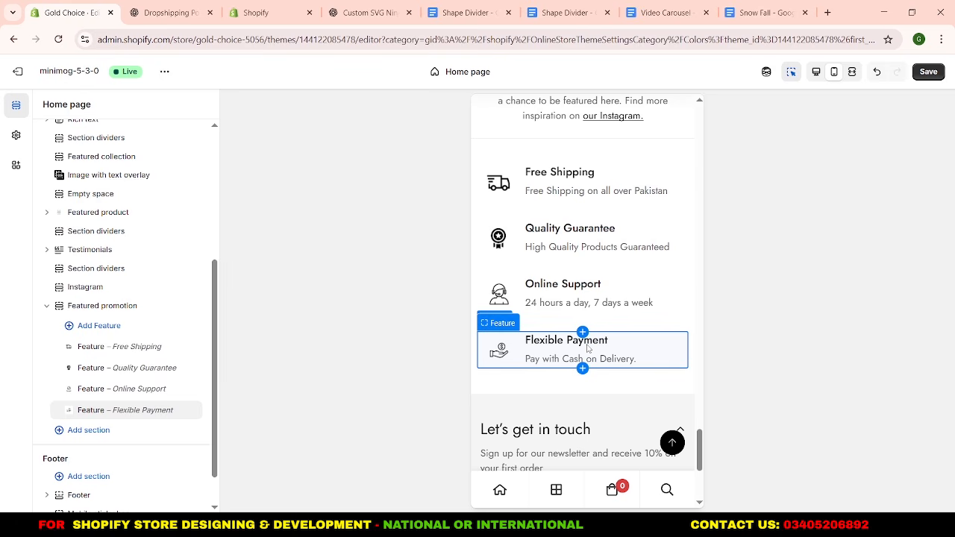
pyautogui.click(929, 71)
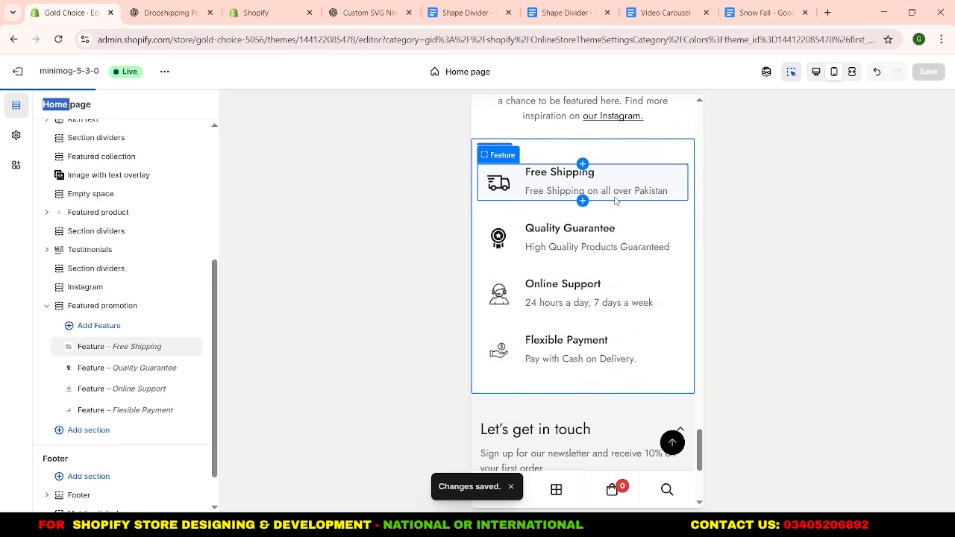
pyautogui.click(47, 306)
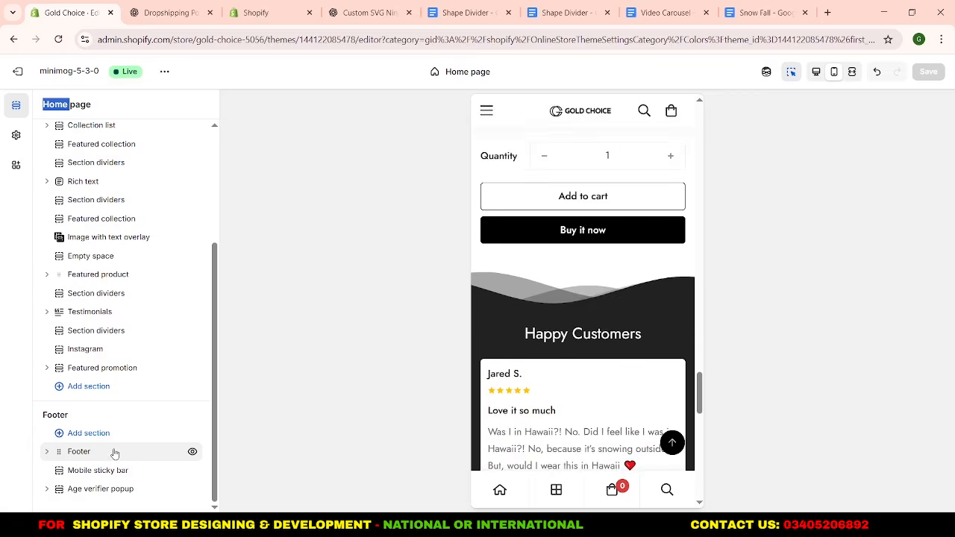
# Set the Footer section's copyright text to "© Gold Choice 2026".
pyautogui.click(80, 452)
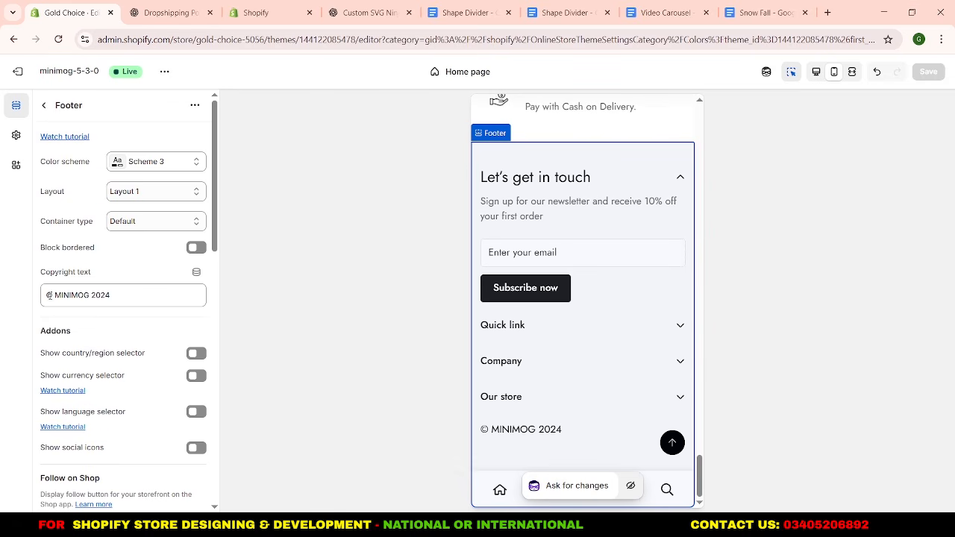
pyautogui.moveTo(49, 295); pyautogui.dragTo(119, 296)
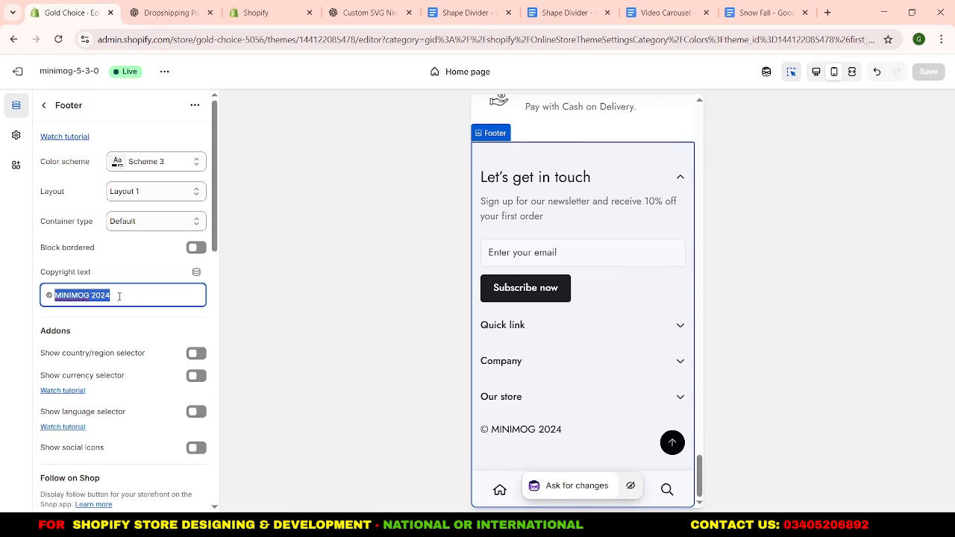
pyautogui.write('Gold Choice 2')
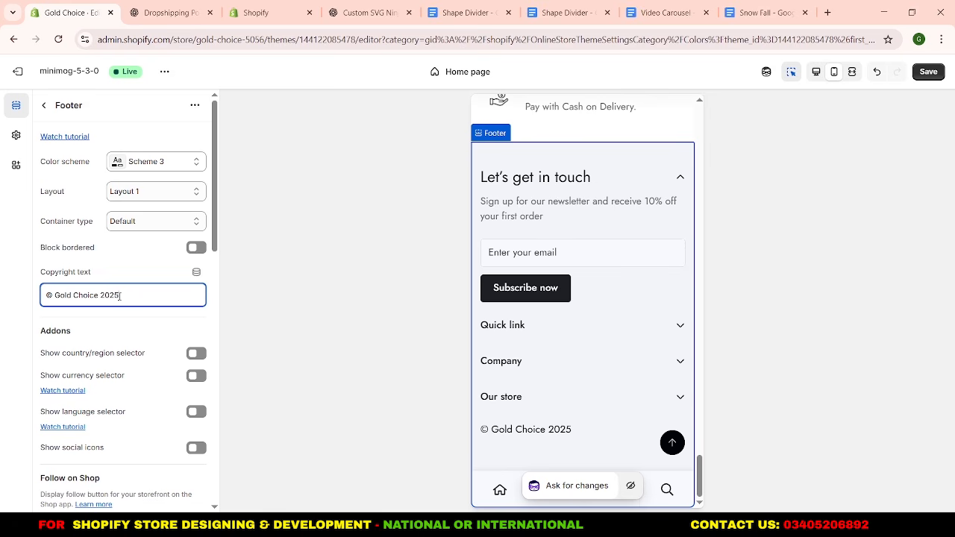
pyautogui.click(123, 322)
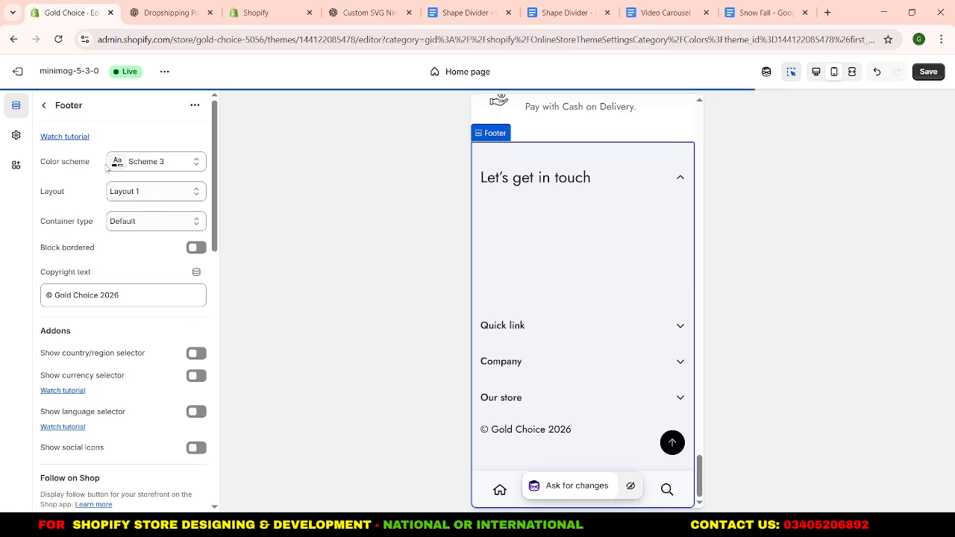
pyautogui.click(45, 106)
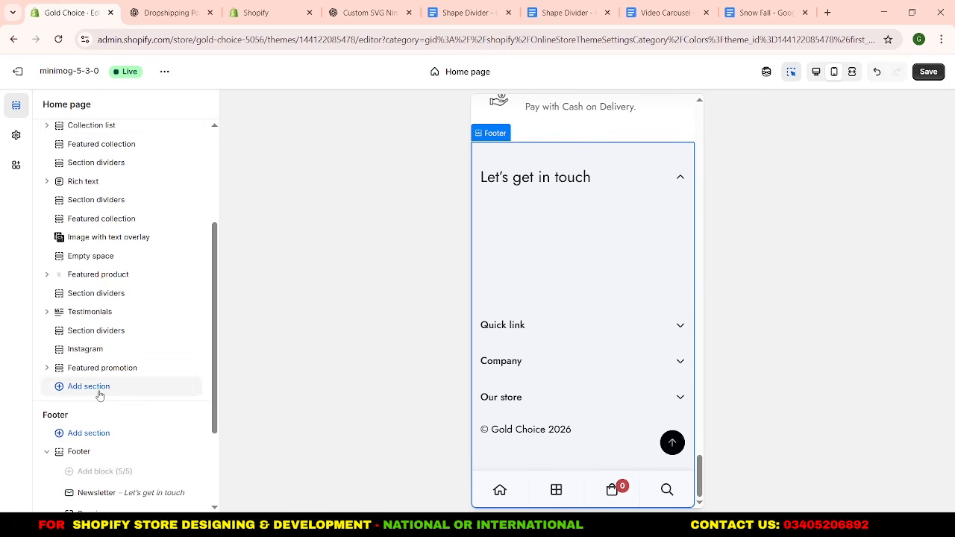
# Remove the Spacing block from the Footer section.
pyautogui.scroll(-2, 95, 392)
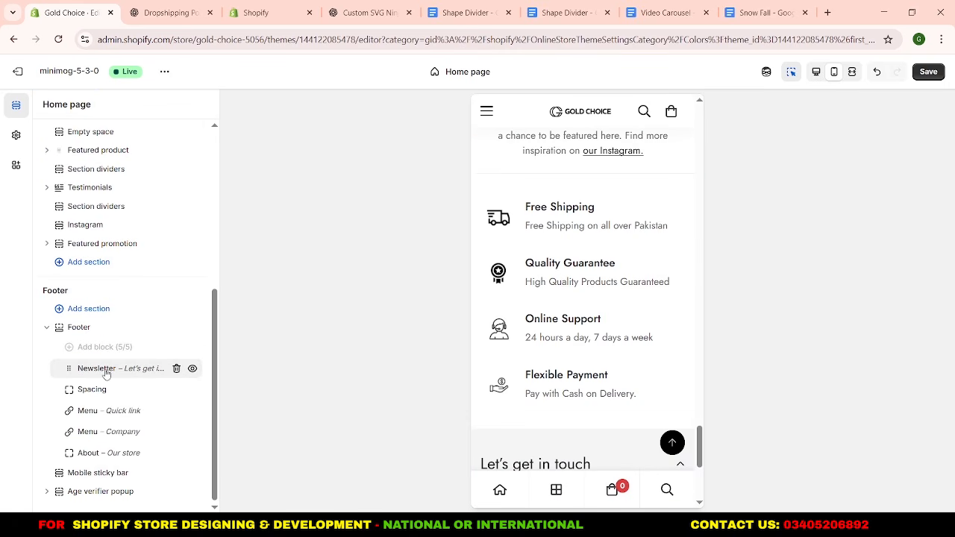
pyautogui.scroll(-3, 645, 363)
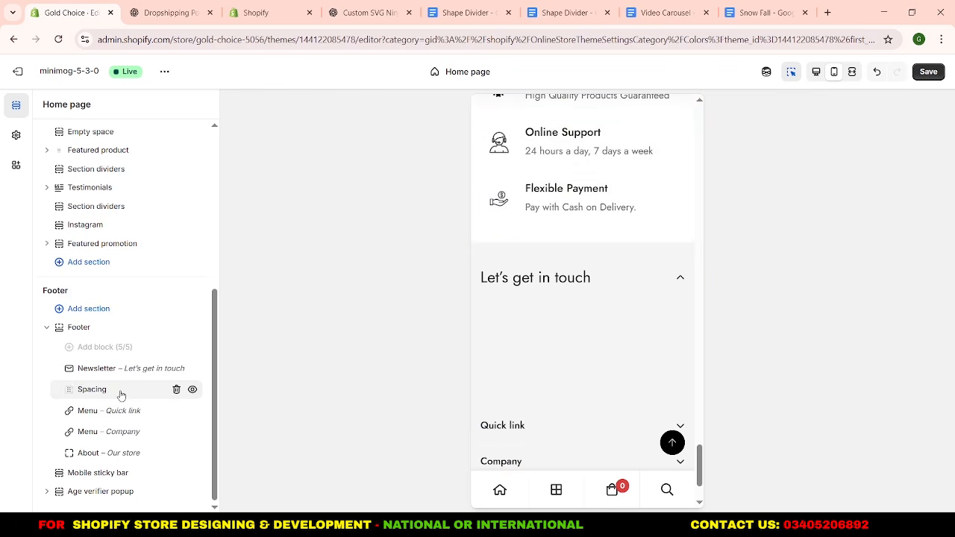
pyautogui.click(176, 391)
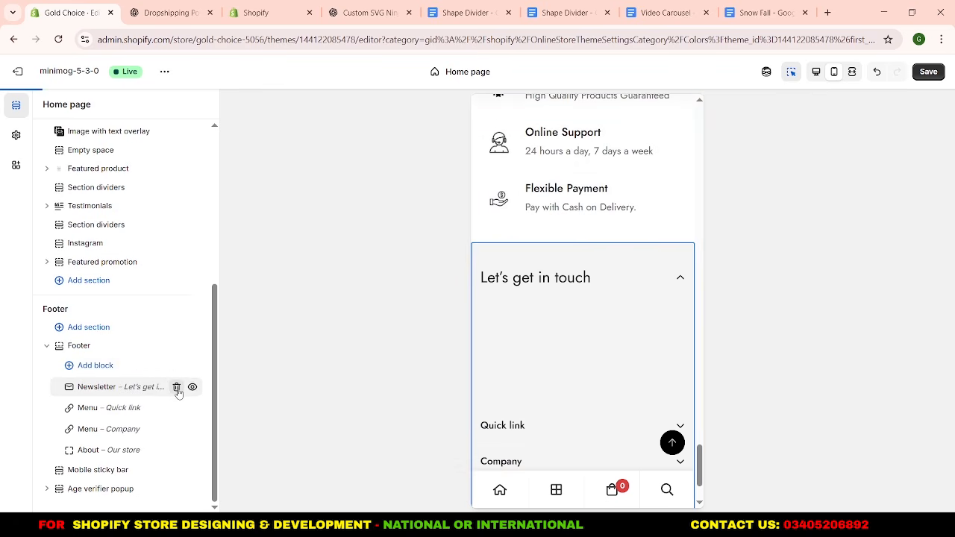
# Rename the footer's Quick link menu heading to "Useful link" and choose Primary menu as its menu.
pyautogui.click(123, 415)
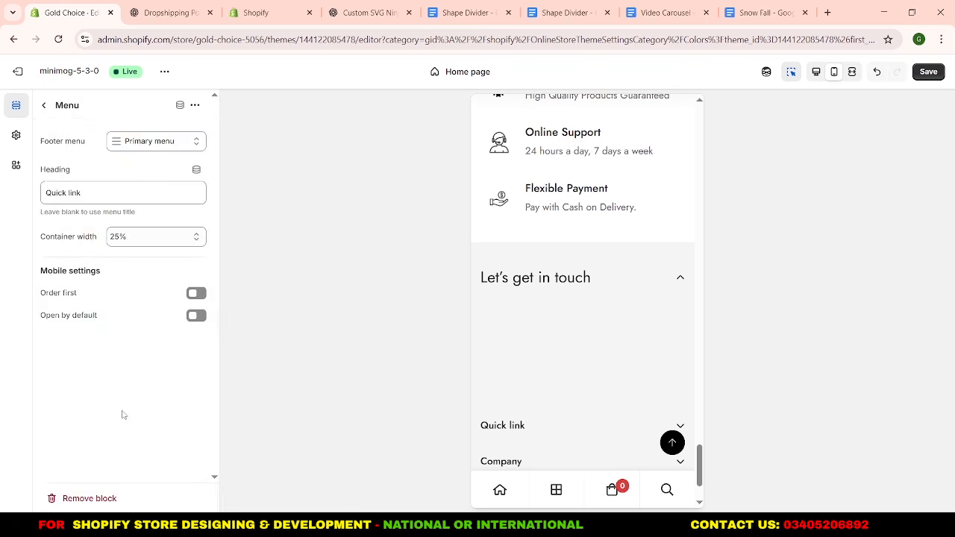
pyautogui.doubleClick(66, 194)
pyautogui.write('Use')
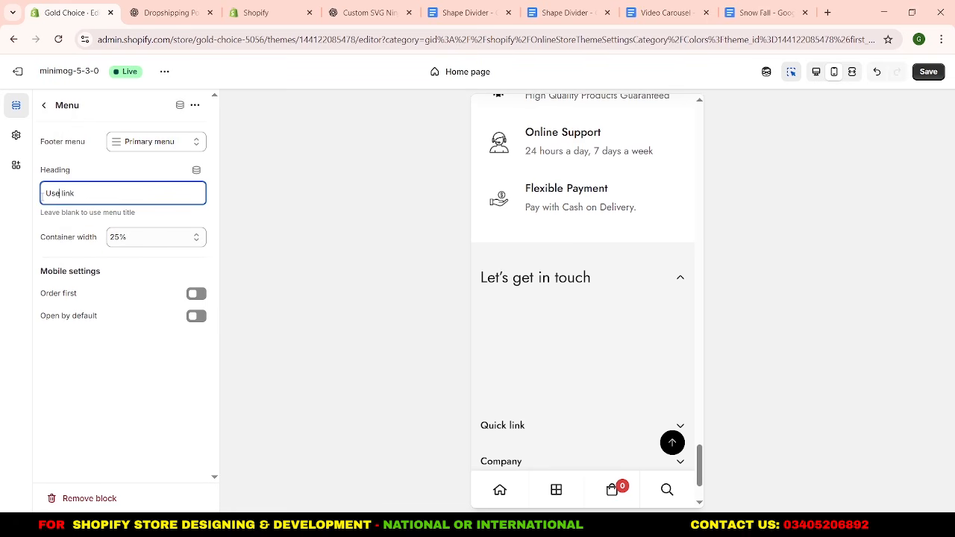
pyautogui.write('ful')
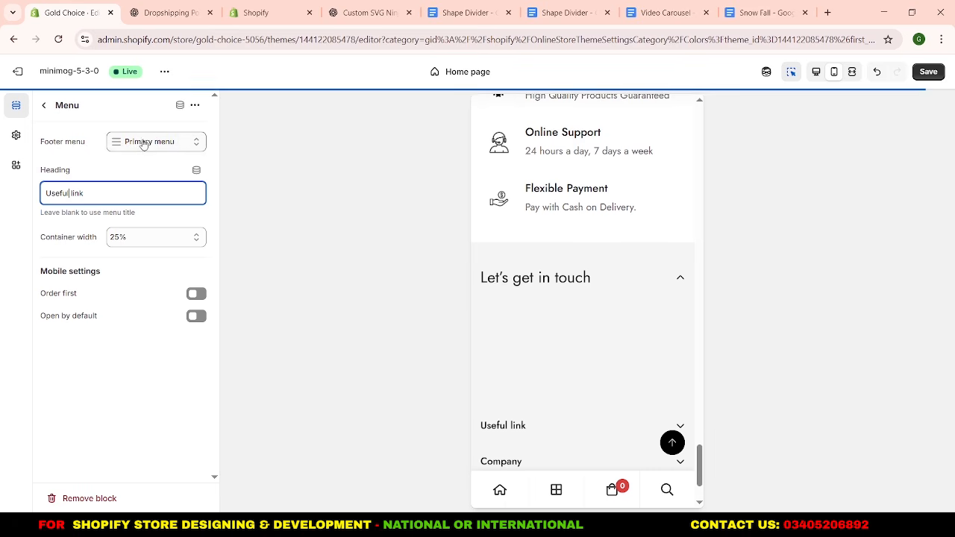
pyautogui.click(141, 142)
pyautogui.click(149, 168)
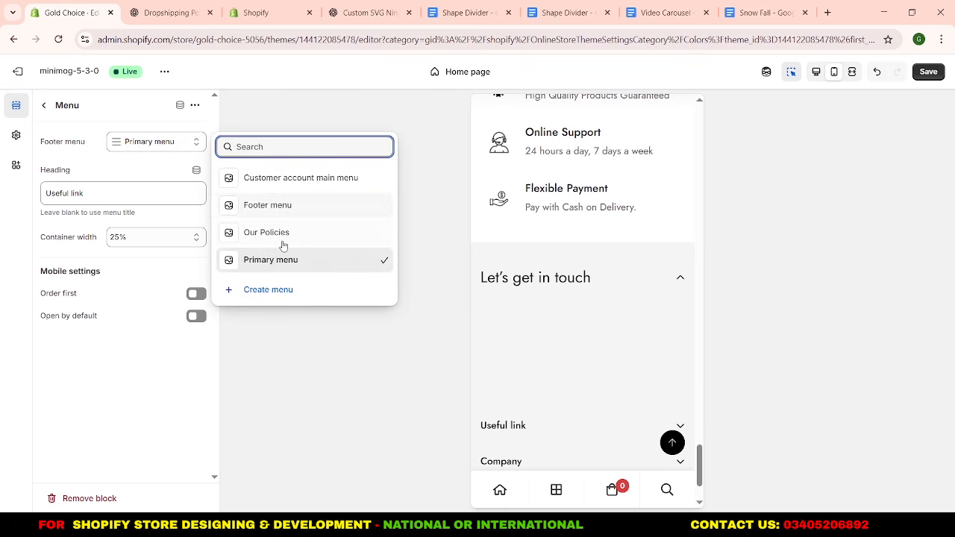
pyautogui.click(288, 259)
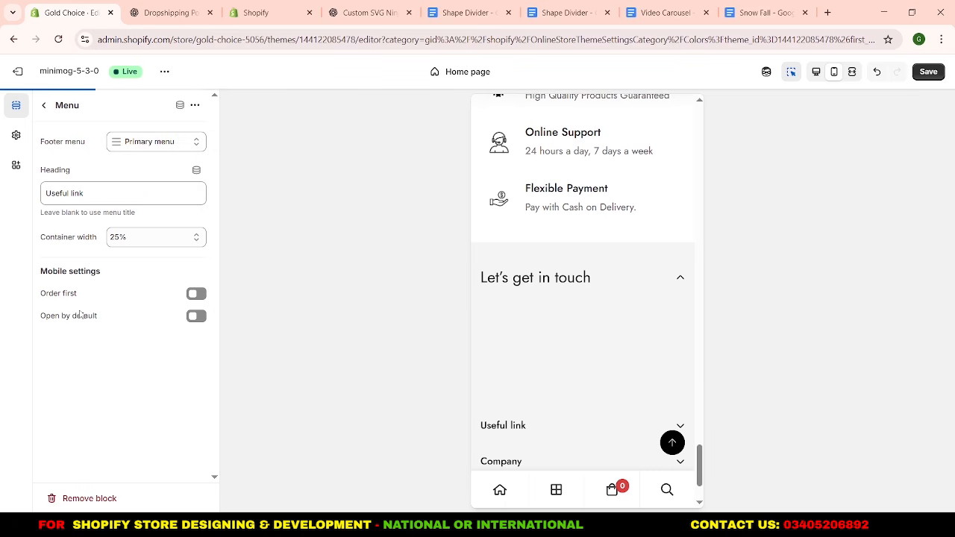
pyautogui.click(44, 105)
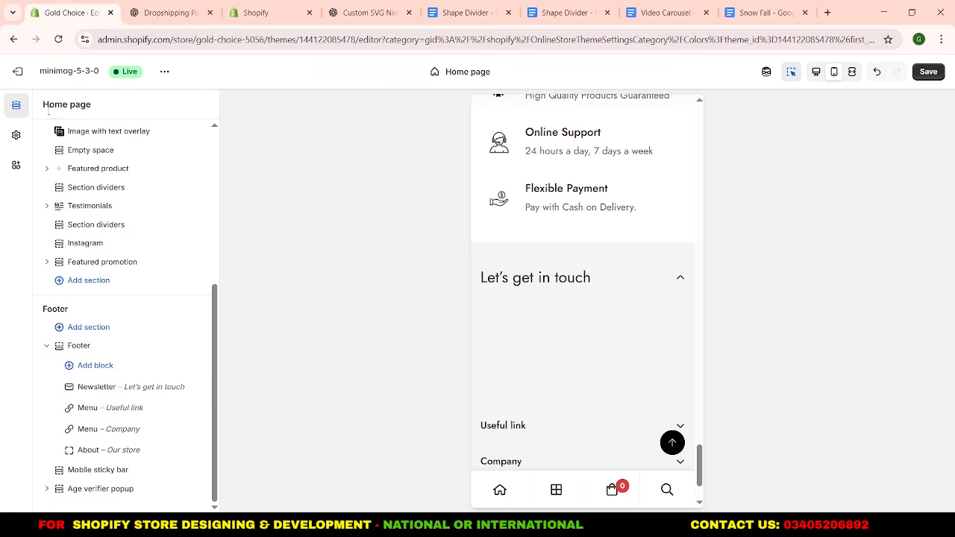
# Change the footer's Company menu heading to "Our Policies" and replace its menu with Our Policies.
pyautogui.click(98, 430)
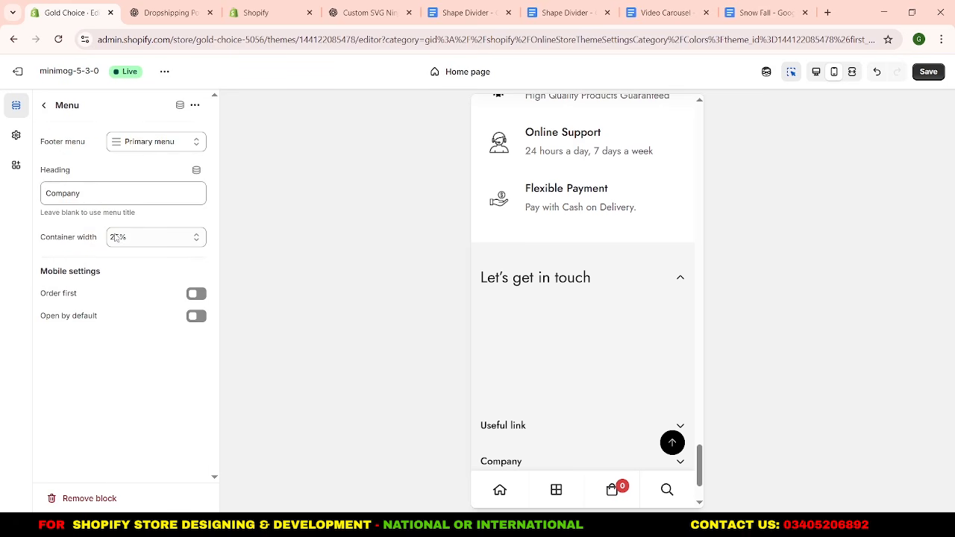
pyautogui.click(87, 191)
pyautogui.moveTo(88, 192); pyautogui.dragTo(48, 193)
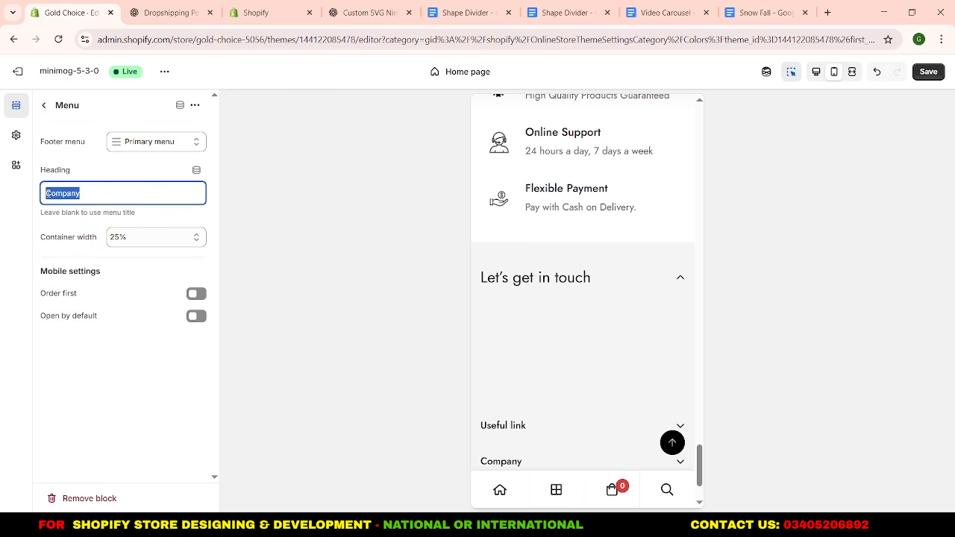
pyautogui.write('Our Policies')
pyautogui.click(156, 142)
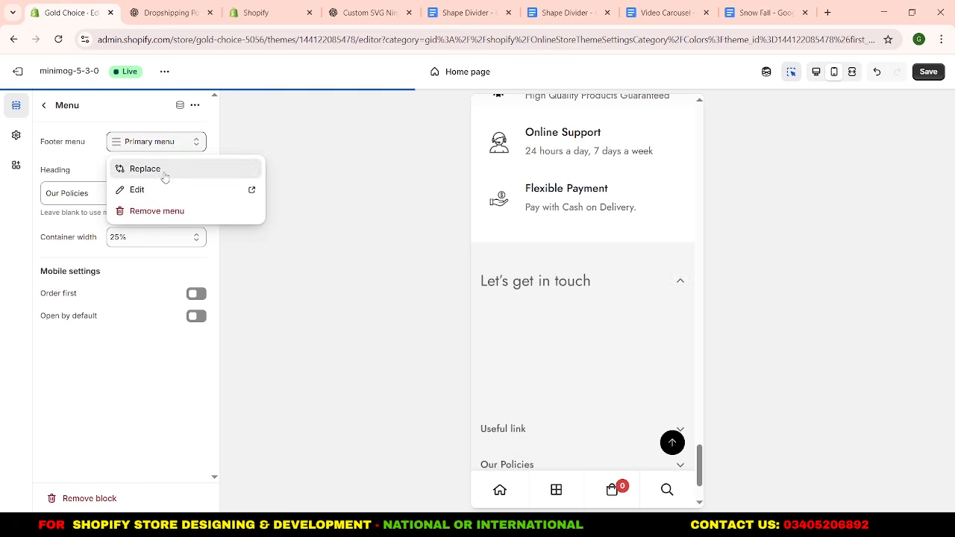
pyautogui.click(164, 175)
pyautogui.click(257, 232)
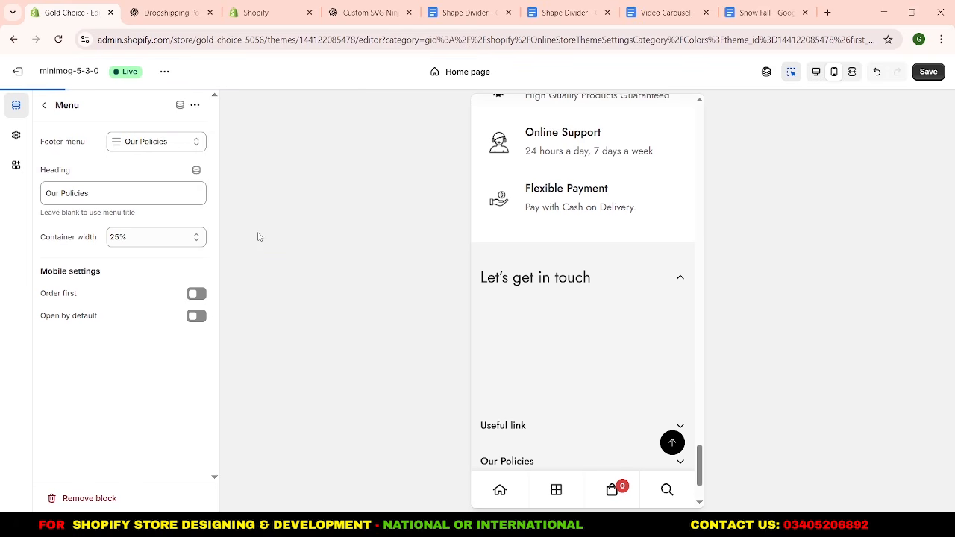
pyautogui.click(43, 105)
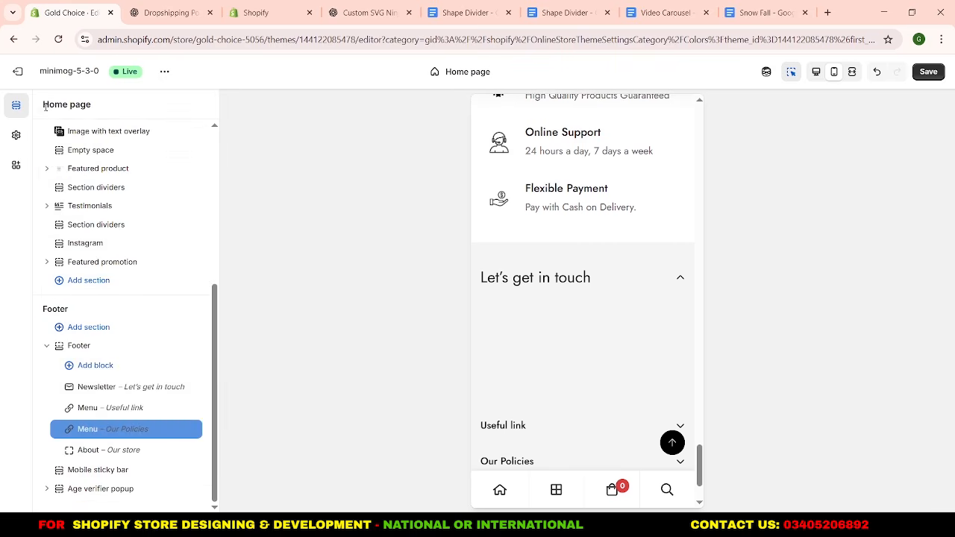
# Change the title of the footer's About block to "Our Social Media".
pyautogui.click(103, 450)
pyautogui.click(86, 167)
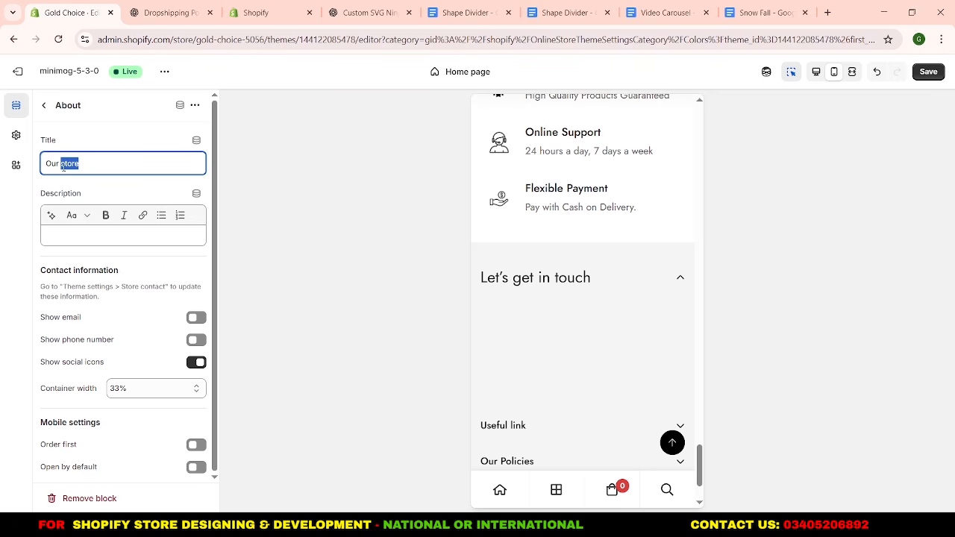
pyautogui.write('Social Media')
pyautogui.click(43, 106)
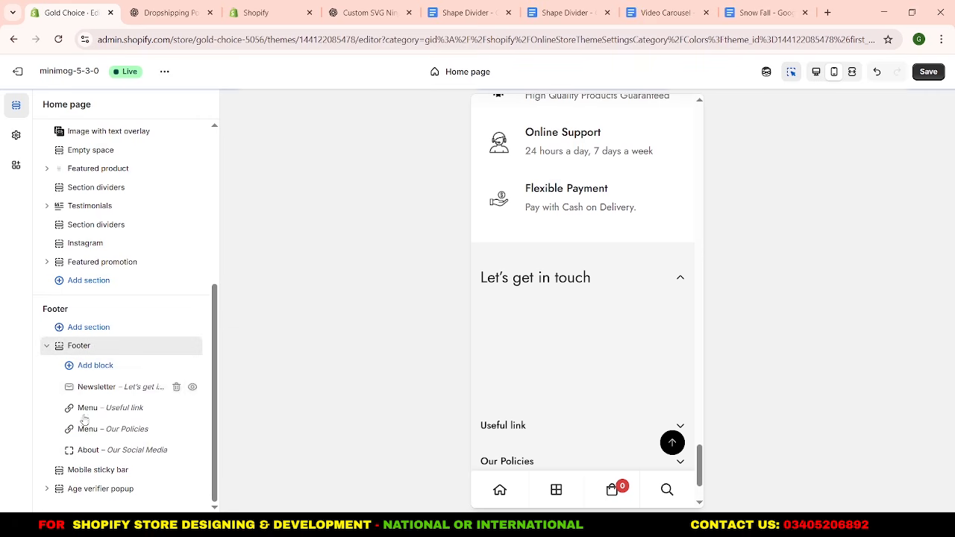
# Expand the footer's Useful link, Our Policies and Our Social Media groups in the mobile preview to check them, and save the theme.
pyautogui.scroll(-2, 557, 296)
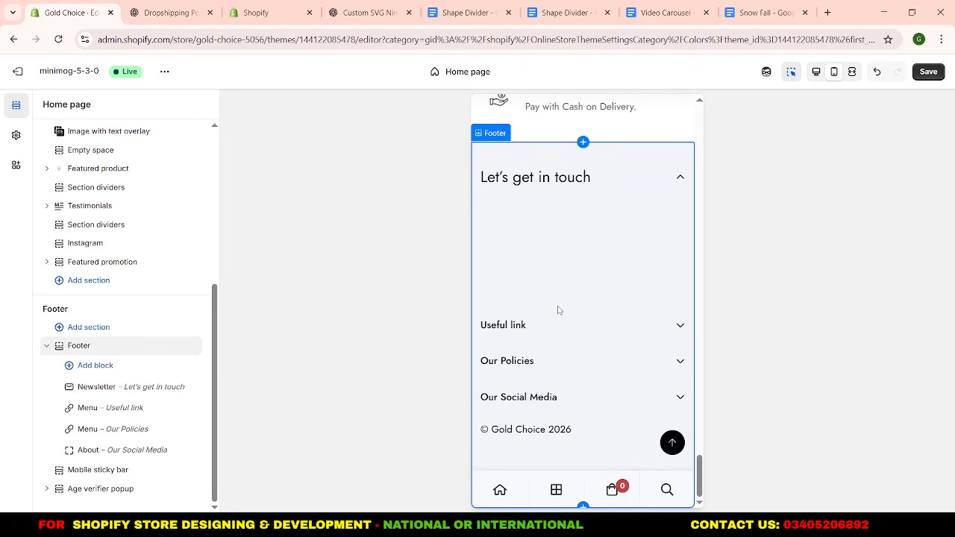
pyautogui.click(680, 326)
pyautogui.scroll(-1, 642, 330)
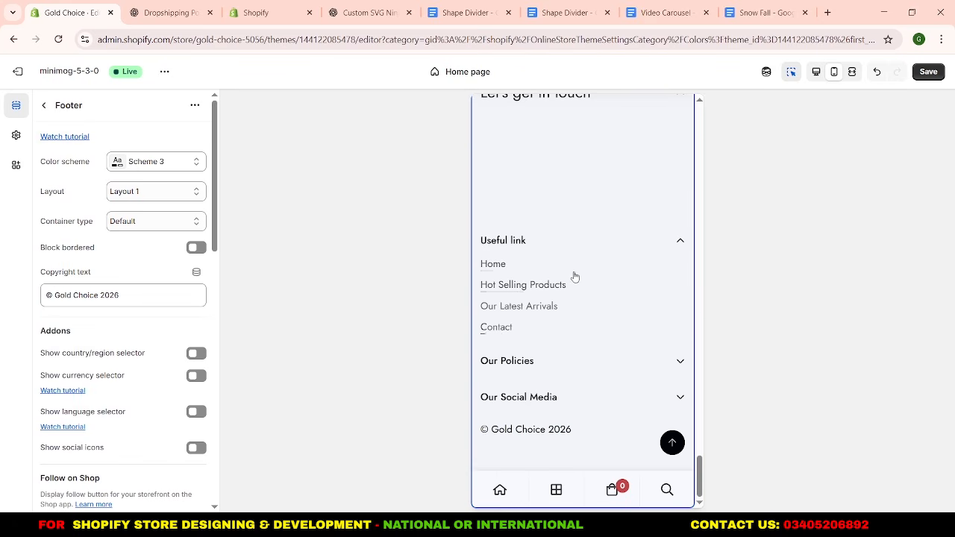
pyautogui.click(679, 360)
pyautogui.scroll(-1, 558, 372)
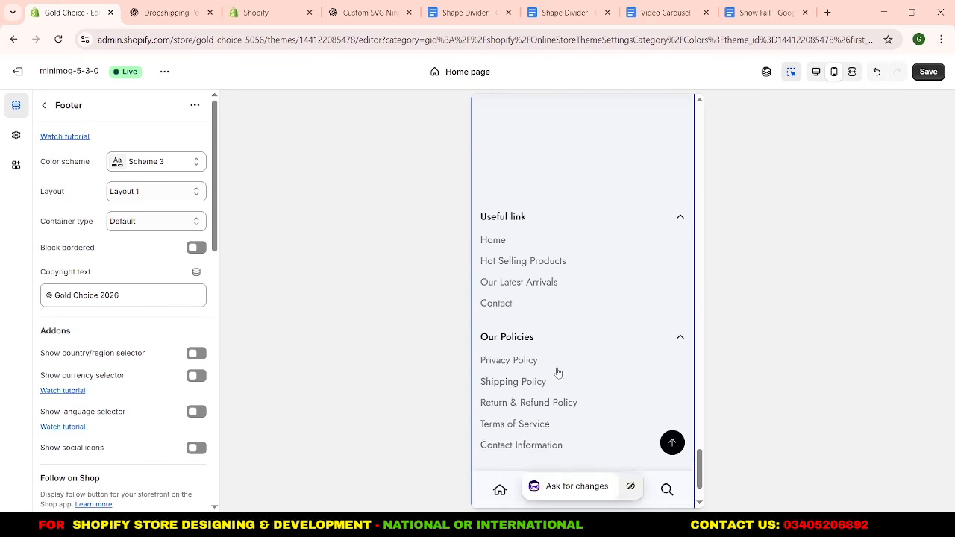
pyautogui.scroll(-1, 558, 373)
pyautogui.click(671, 394)
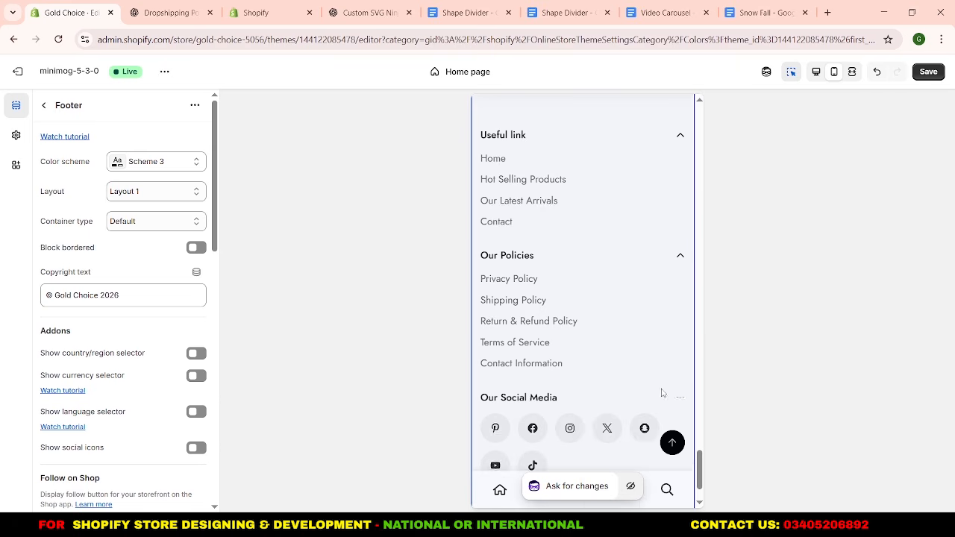
pyautogui.scroll(-1, 661, 393)
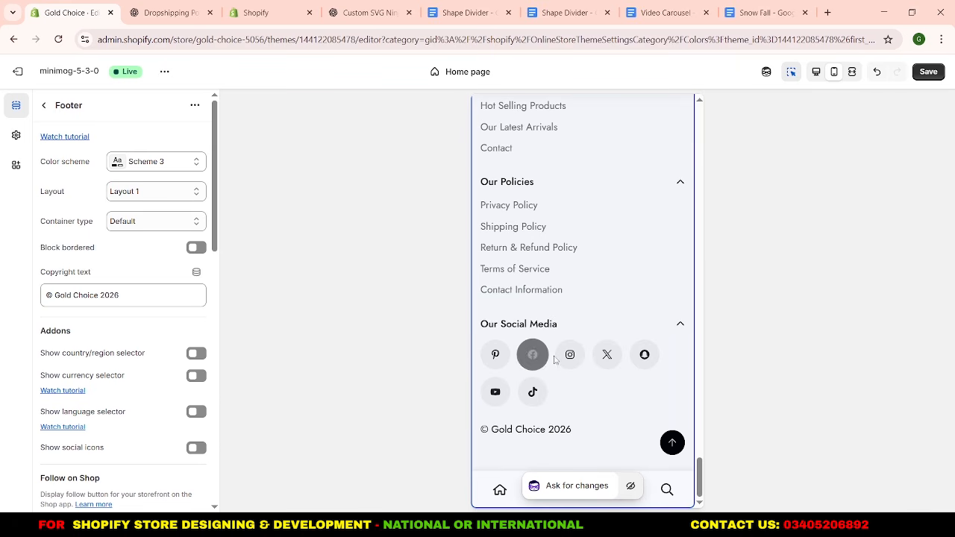
pyautogui.click(927, 72)
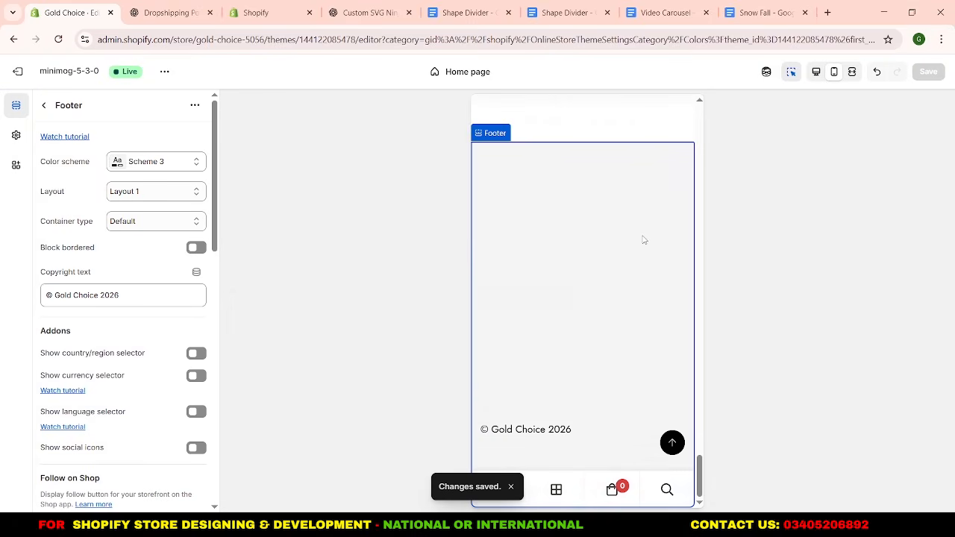
# Switch to the theme code editor and create a file named snowfall.liquid in the sections folder.
pyautogui.scroll(15, 644, 240)
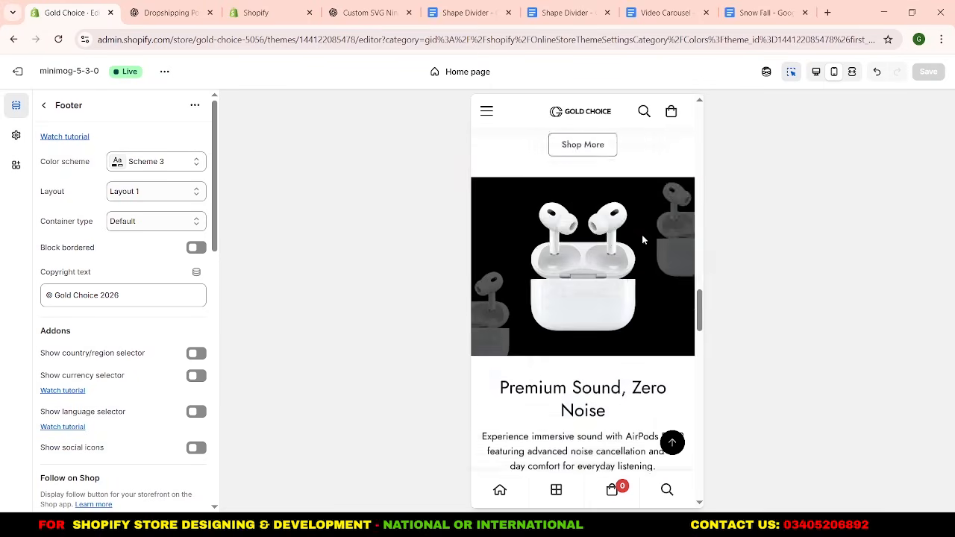
pyautogui.scroll(5, 646, 243)
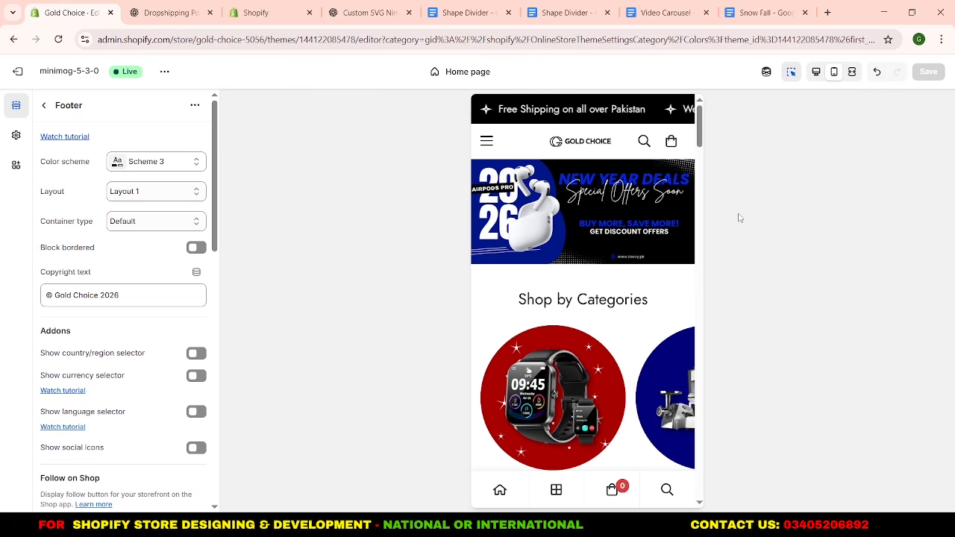
pyautogui.click(265, 25)
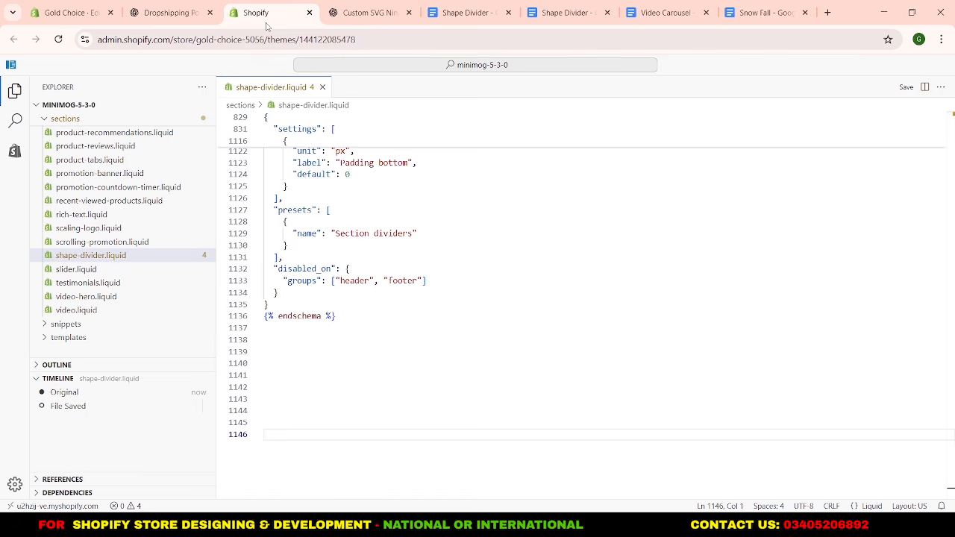
pyautogui.moveTo(266, 24); pyautogui.dragTo(175, 25)
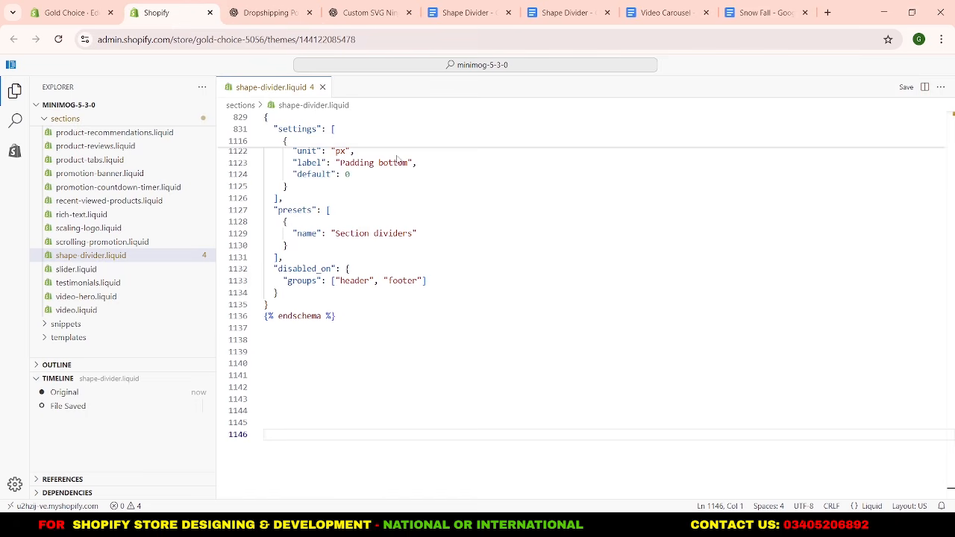
pyautogui.scroll(3, 177, 187)
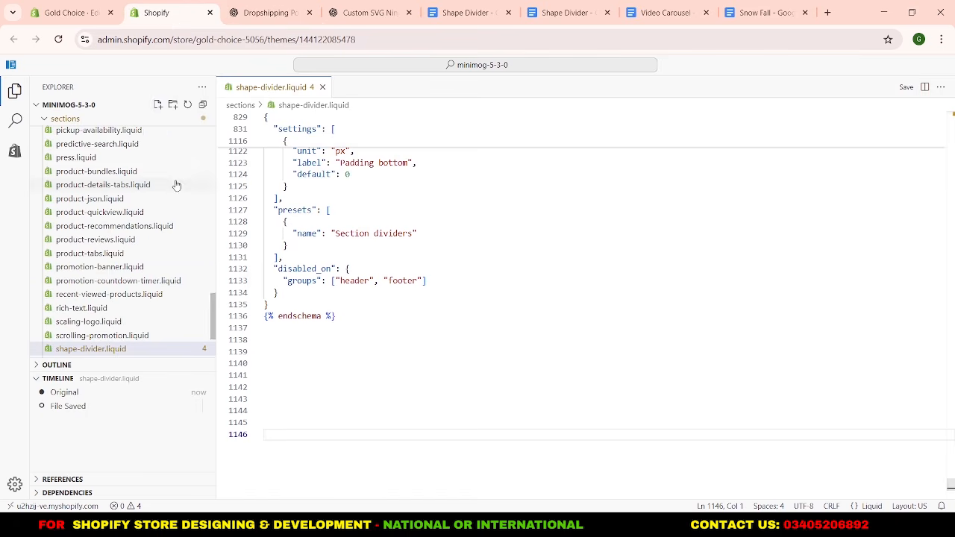
pyautogui.click(159, 108)
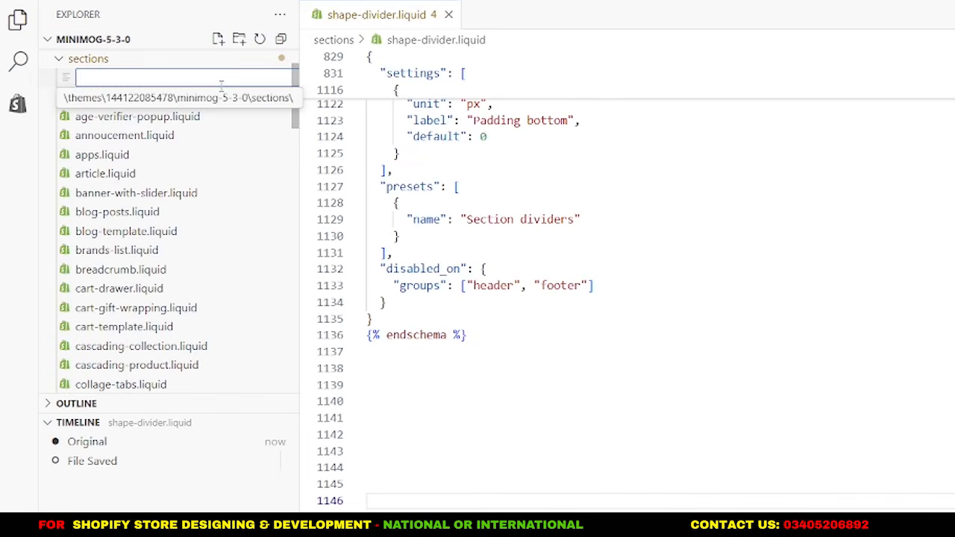
pyautogui.write('snowfall.')
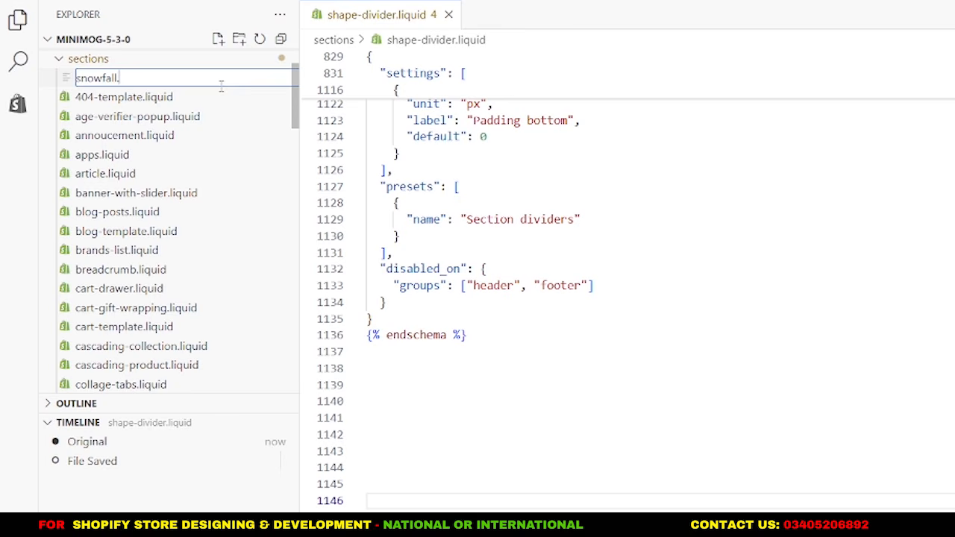
pyautogui.write('liquid')
pyautogui.press('Return')
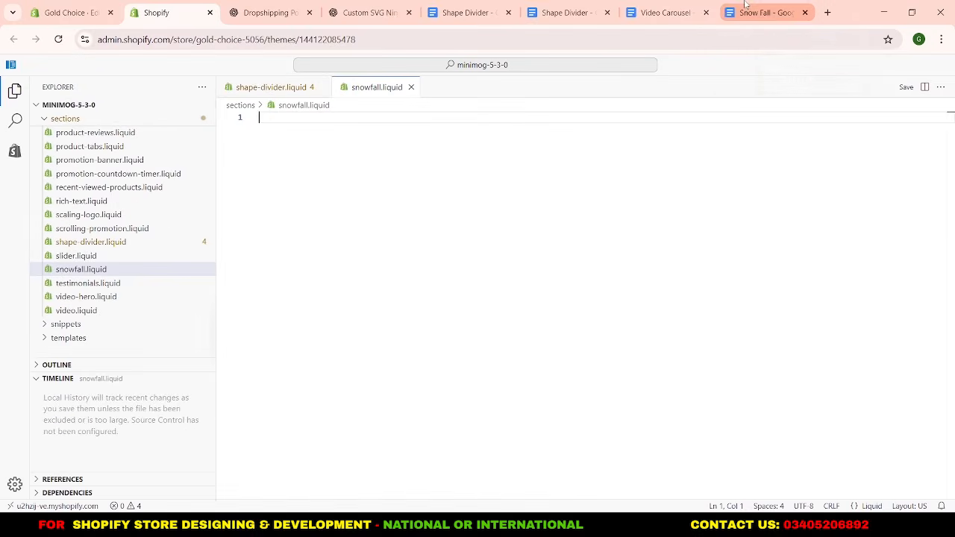
# Copy all the code from the Snow Fall document in Google Docs into snowfall.liquid and save the file.
pyautogui.click(745, 4)
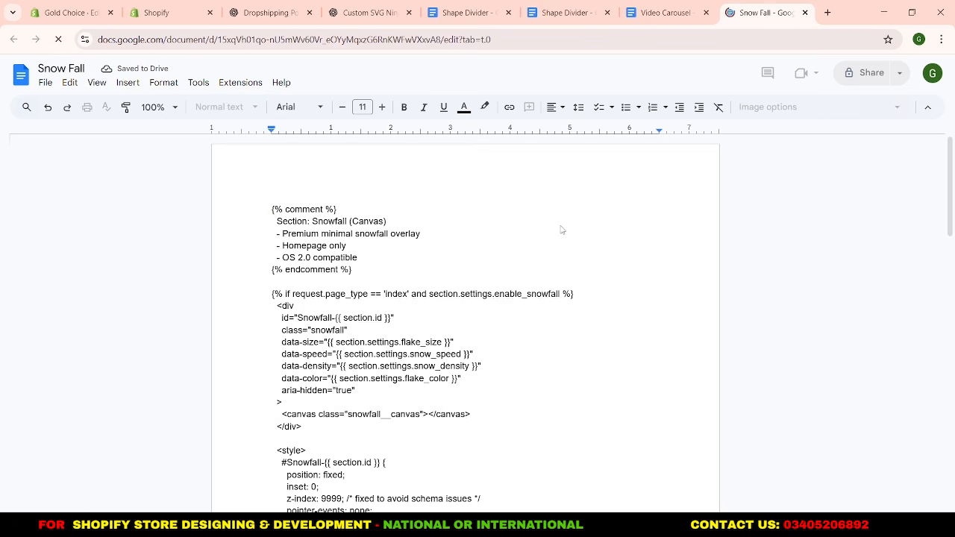
pyautogui.hotkey('ctrl', 'a')
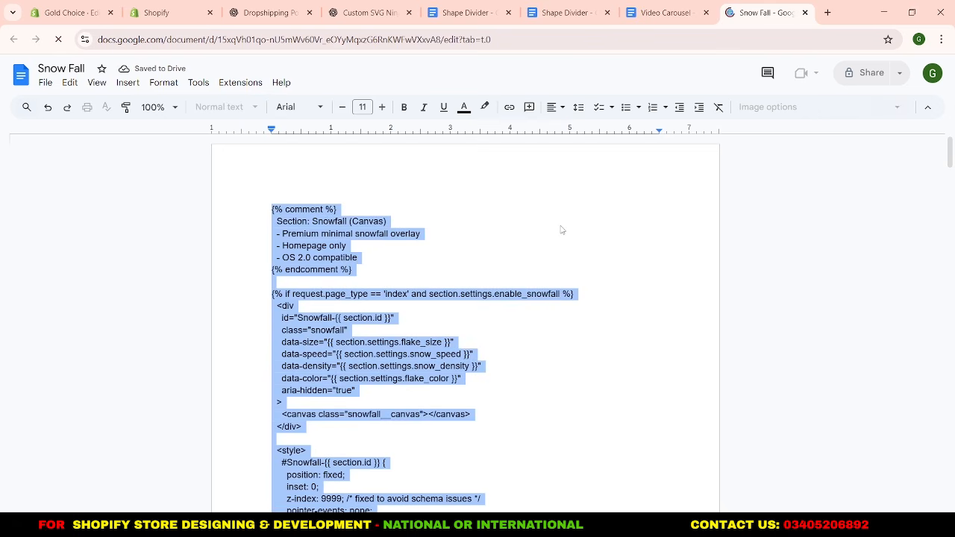
pyautogui.click(172, 12)
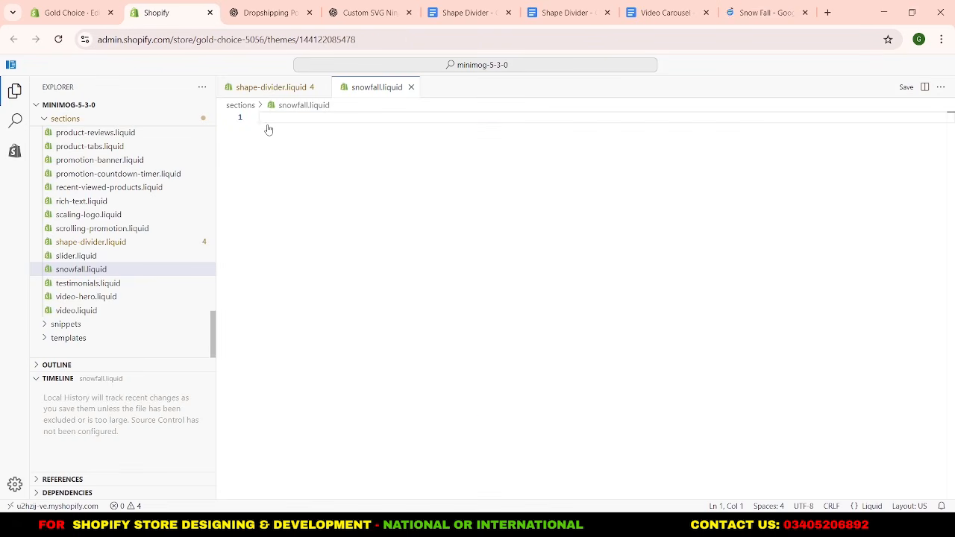
pyautogui.hotkey('ctrl', 'v')
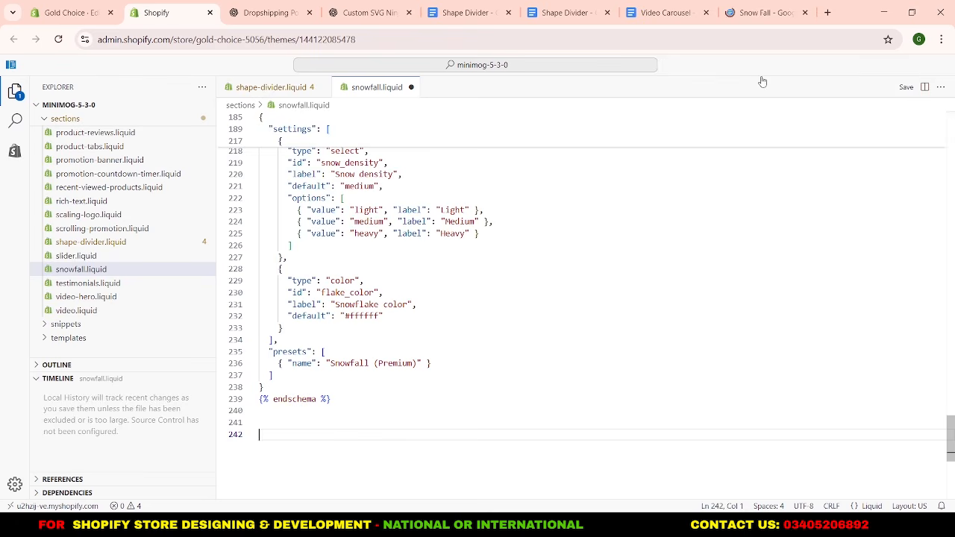
pyautogui.click(904, 88)
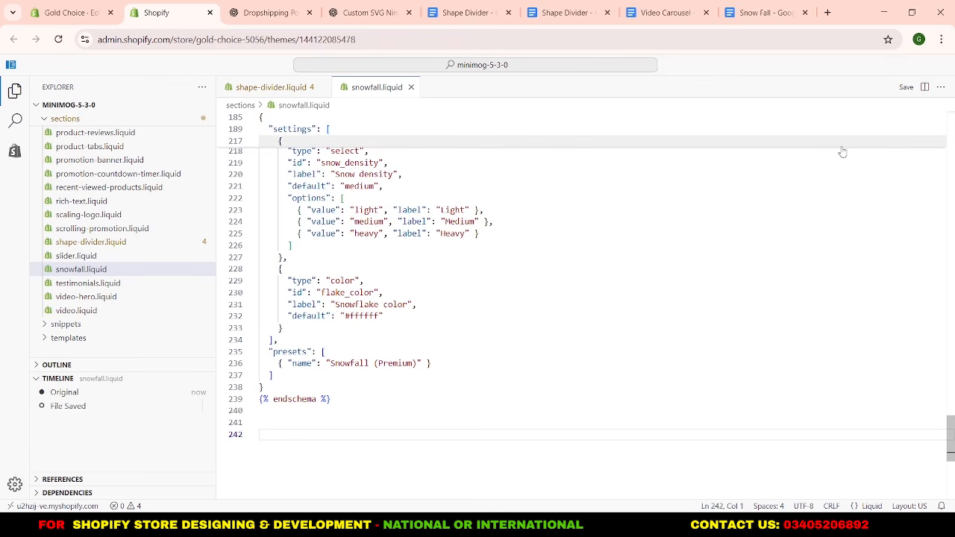
# Return to the theme editor and add the Snowfall (Premium) section above the Slideshow in the home page template.
pyautogui.click(60, 6)
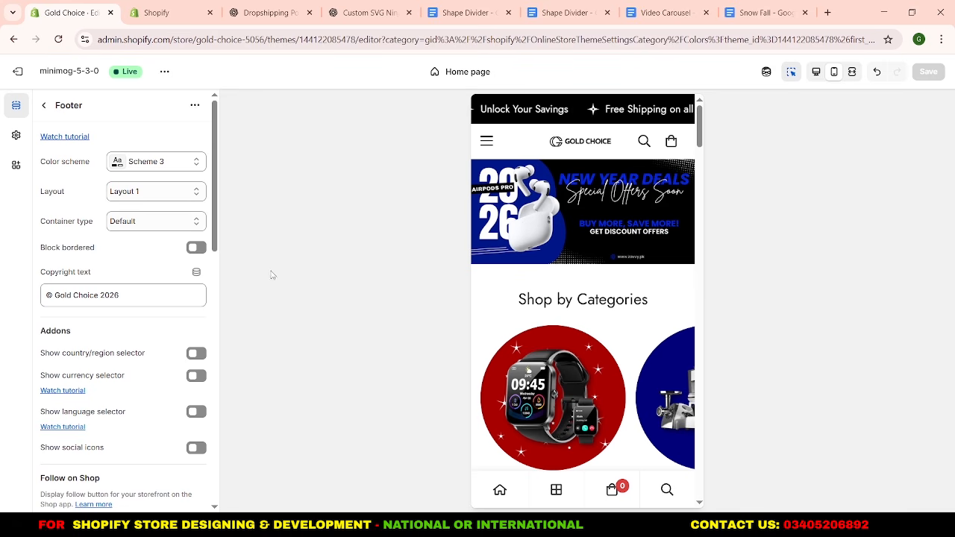
pyautogui.click(43, 107)
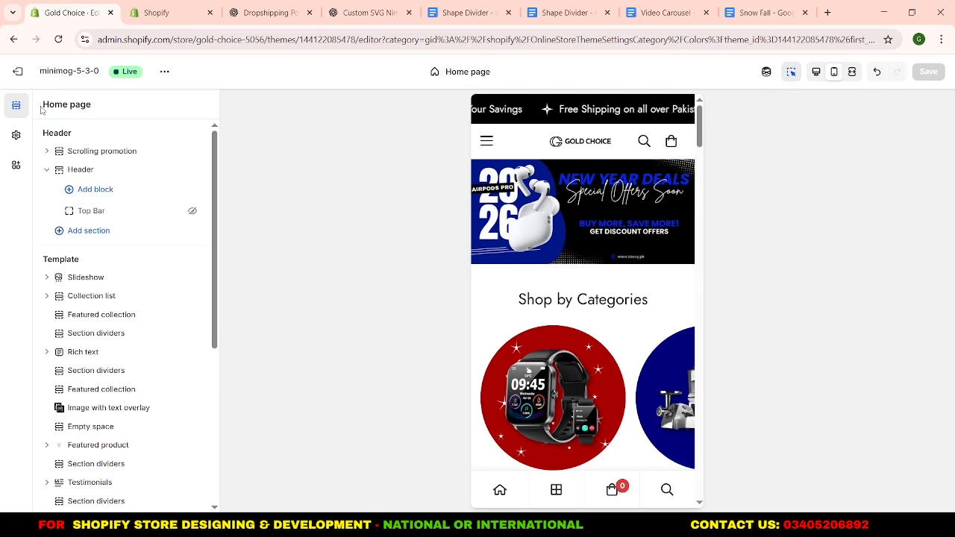
pyautogui.moveTo(120, 270)
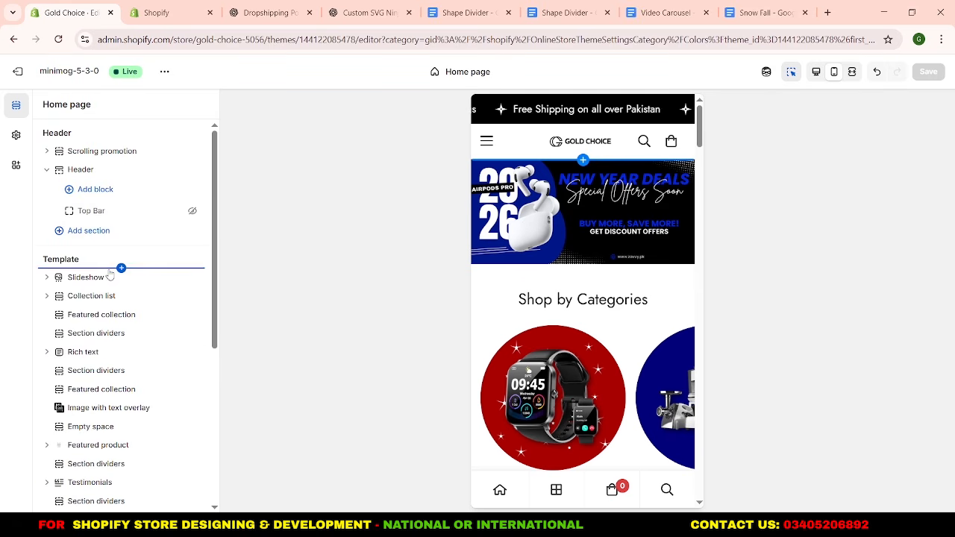
pyautogui.click(121, 268)
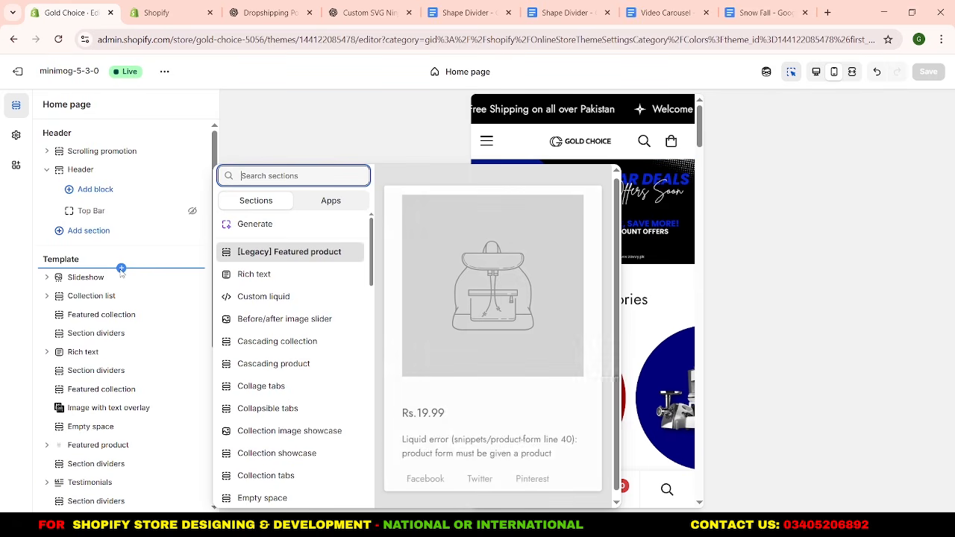
pyautogui.write('sn')
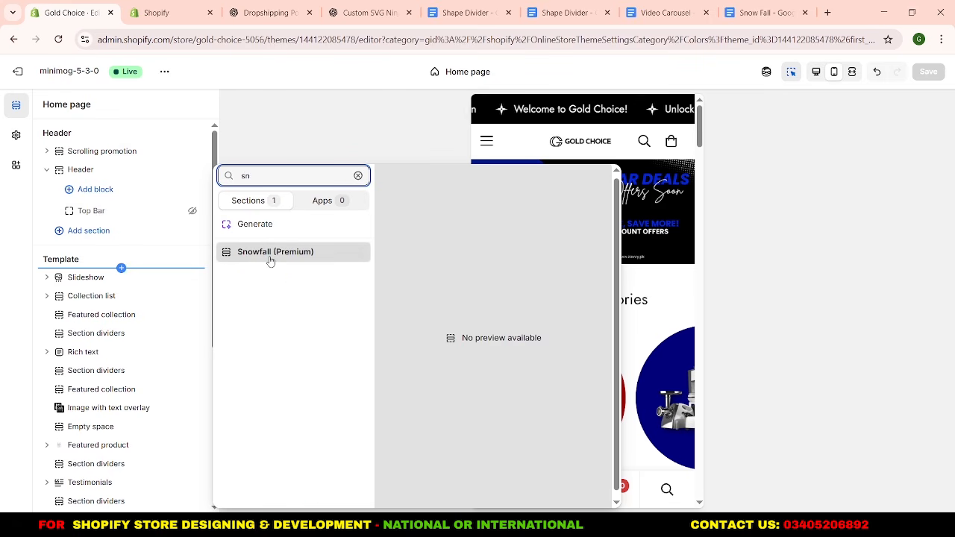
pyautogui.click(270, 253)
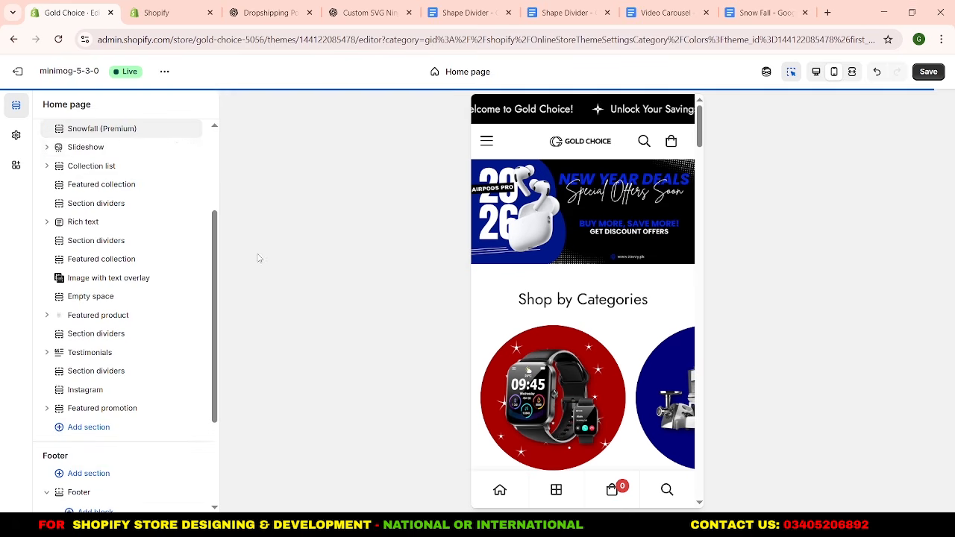
# Enable snowfall on the homepage with Light snow density and Normal snowfall speed, and check the effect in the preview.
pyautogui.click(110, 131)
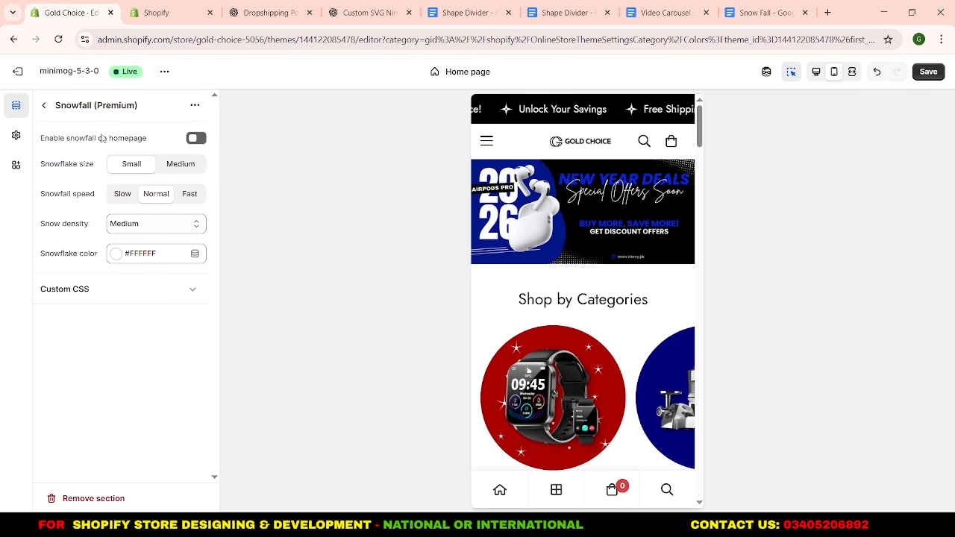
pyautogui.click(199, 139)
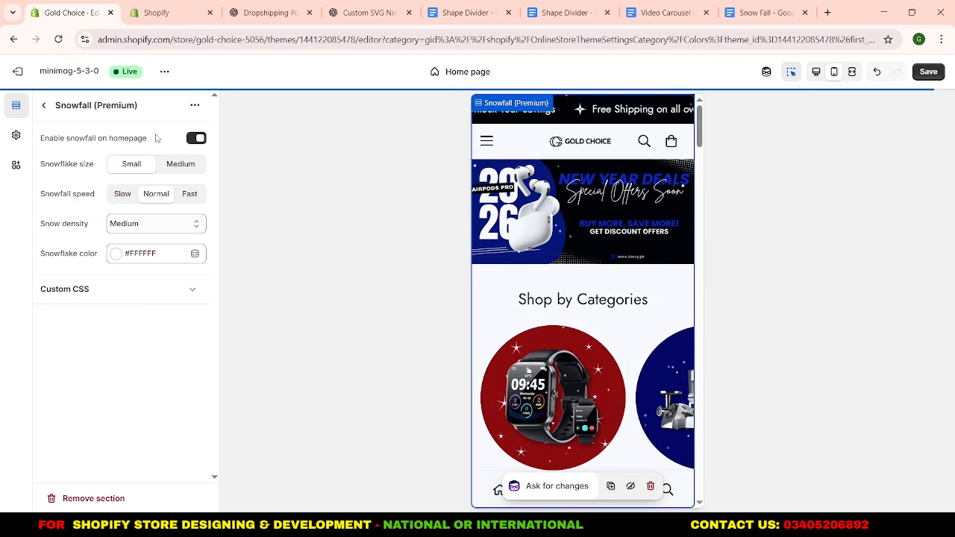
pyautogui.click(123, 193)
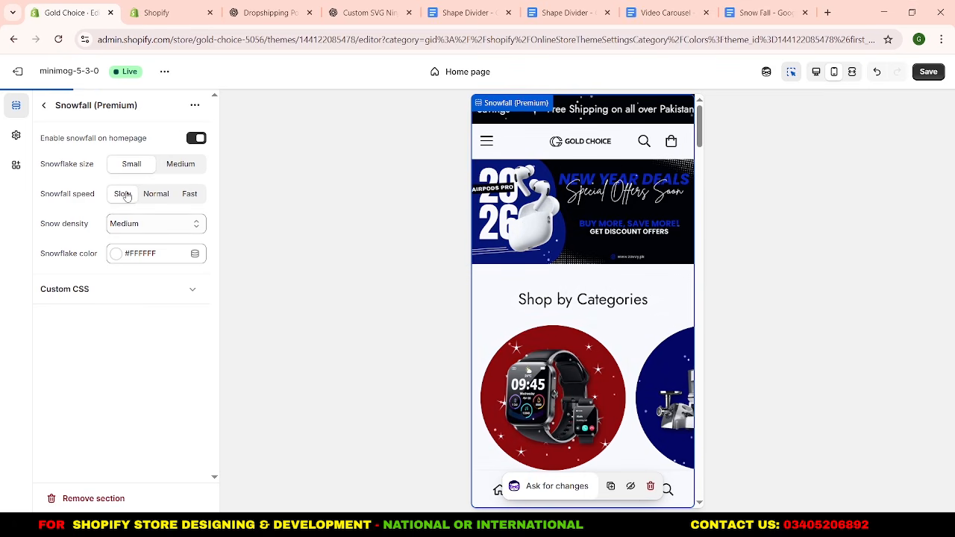
pyautogui.click(125, 224)
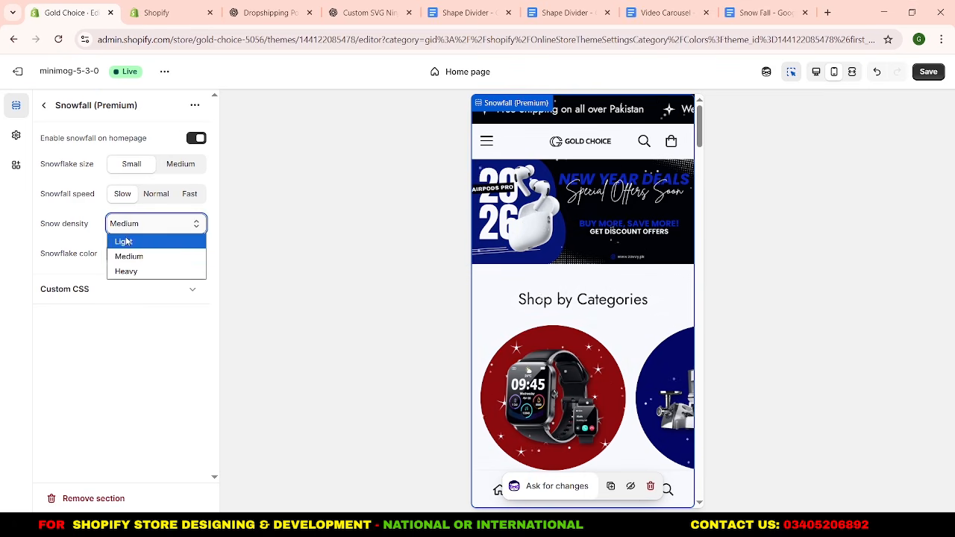
pyautogui.click(125, 241)
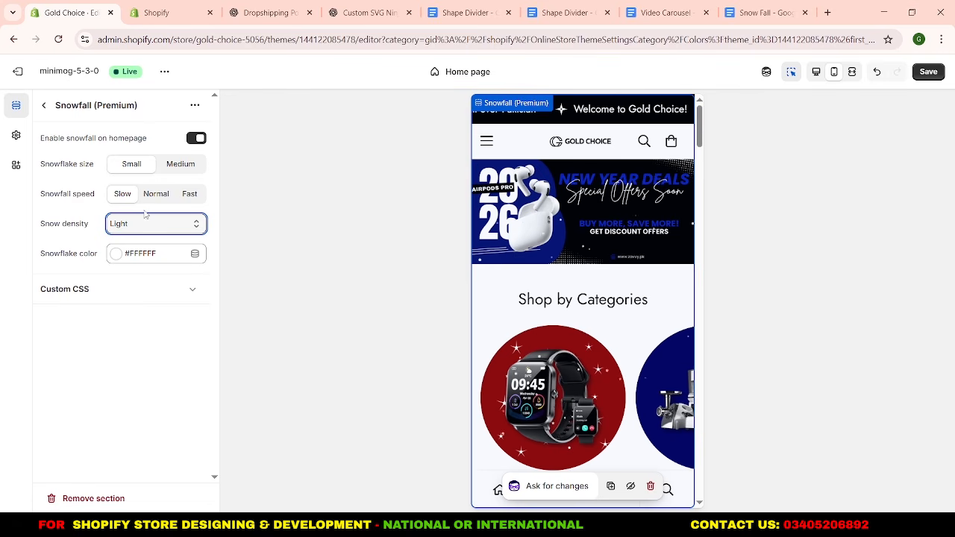
pyautogui.click(152, 204)
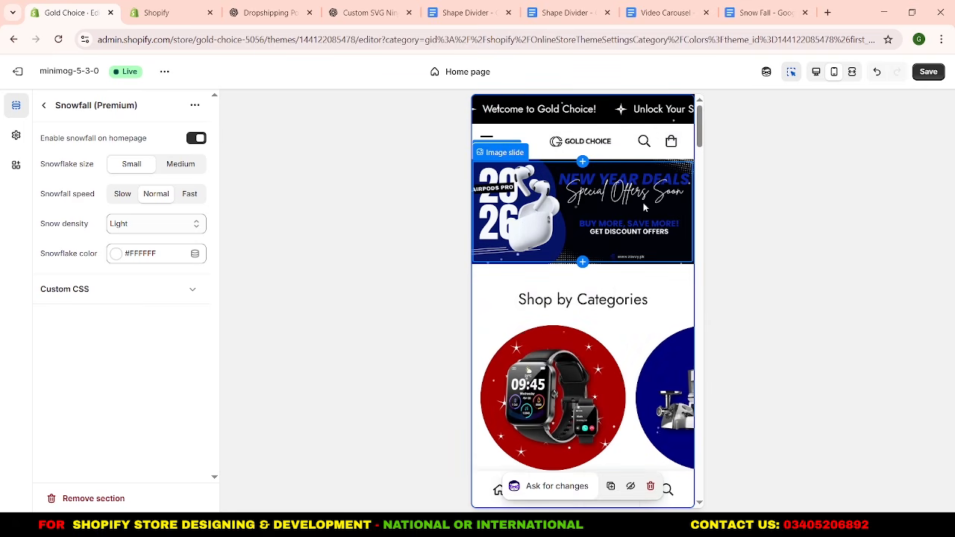
pyautogui.scroll(-5, 609, 257)
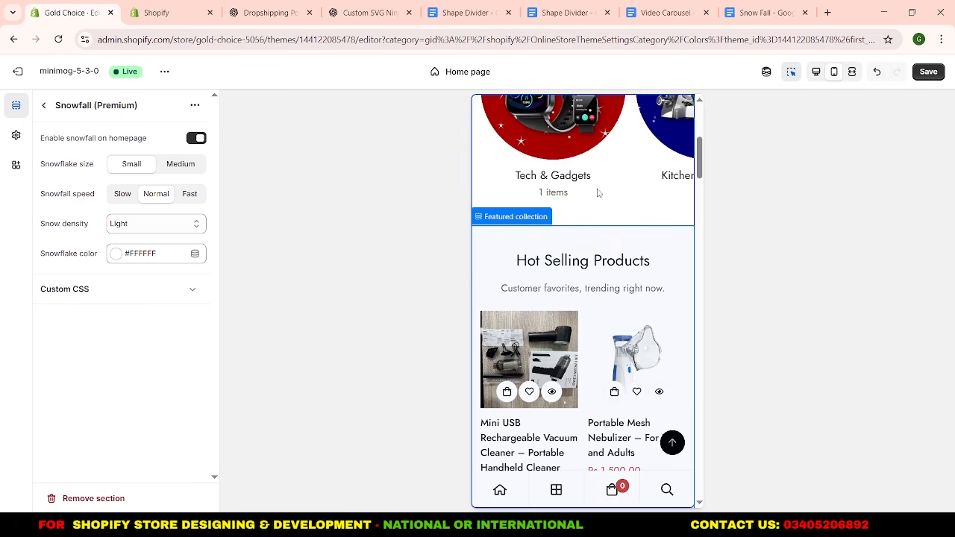
pyautogui.scroll(-3, 598, 190)
pyautogui.scroll(-2, 603, 238)
pyautogui.scroll(7, 594, 258)
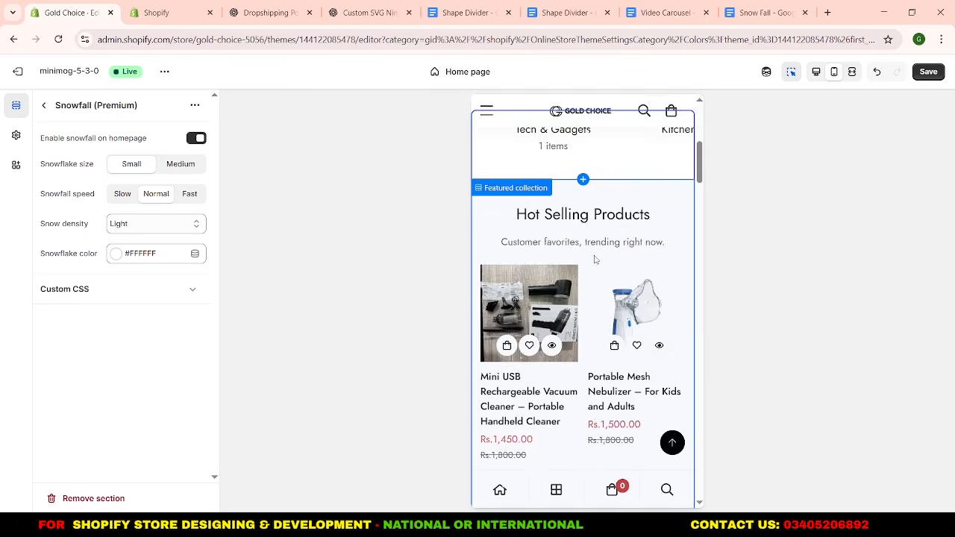
# Add an Empty space section between the Collection list and the Hot Selling Products featured collection, and save the home page.
pyautogui.scroll(-2, 545, 302)
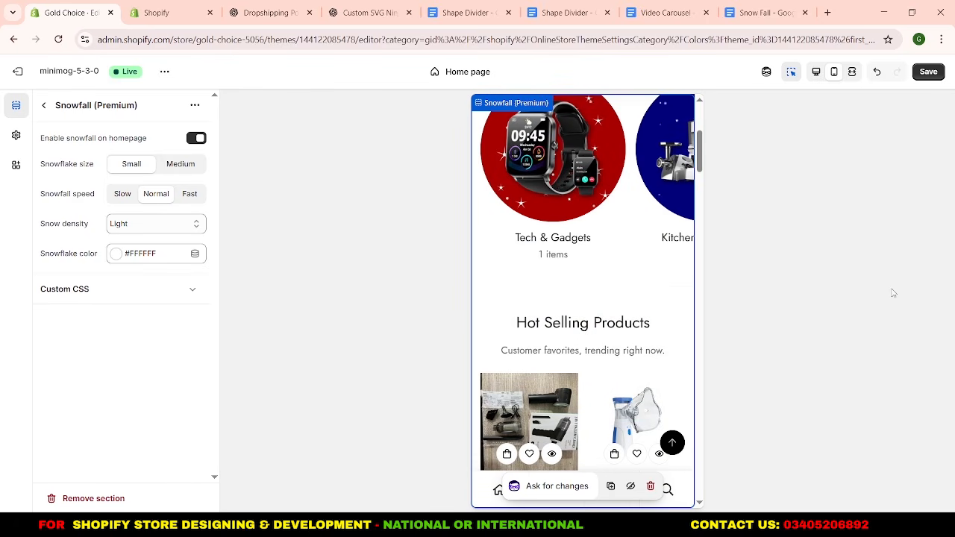
pyautogui.click(44, 104)
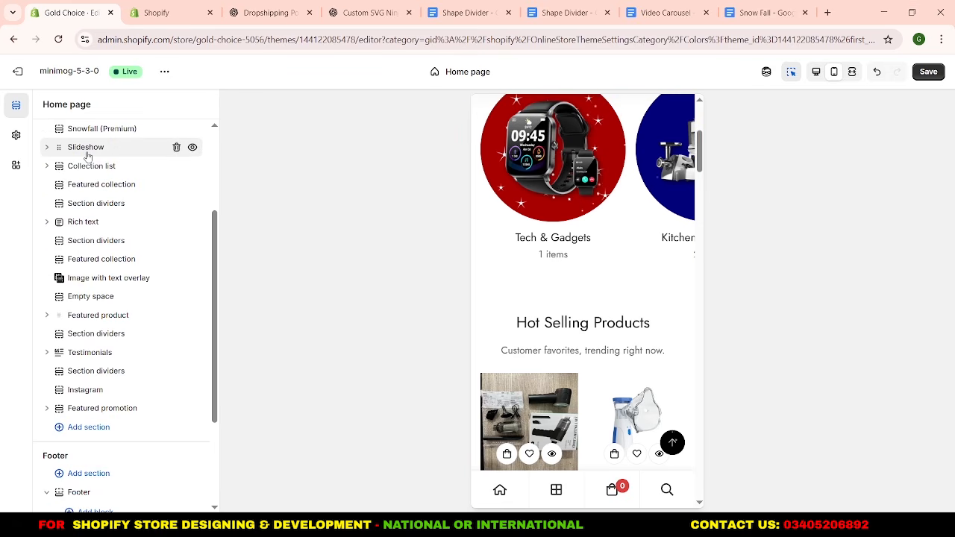
pyautogui.moveTo(89, 163)
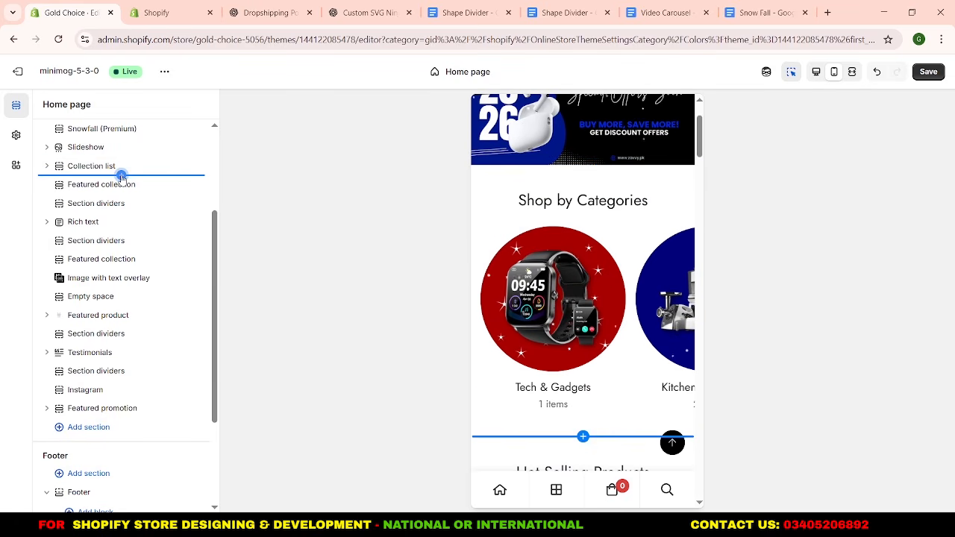
pyautogui.click(122, 176)
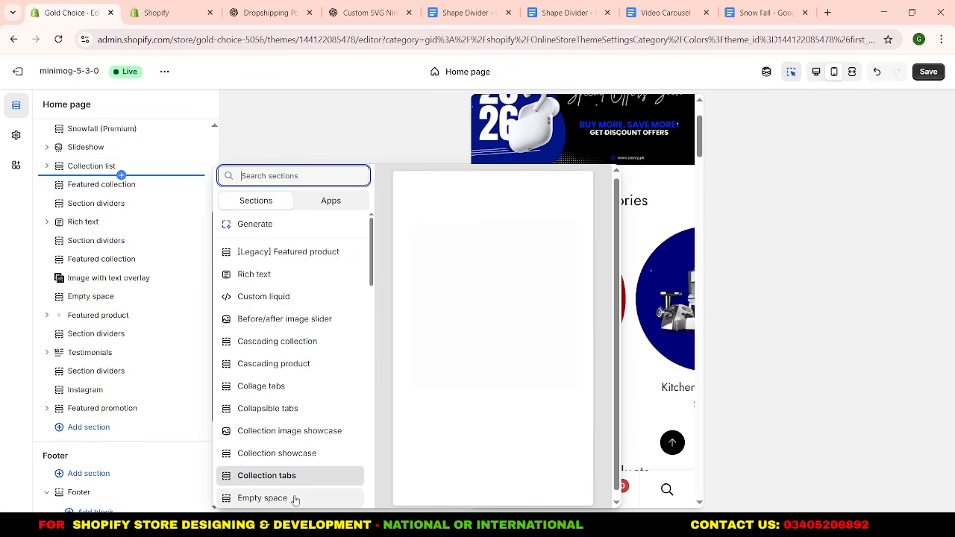
pyautogui.click(295, 498)
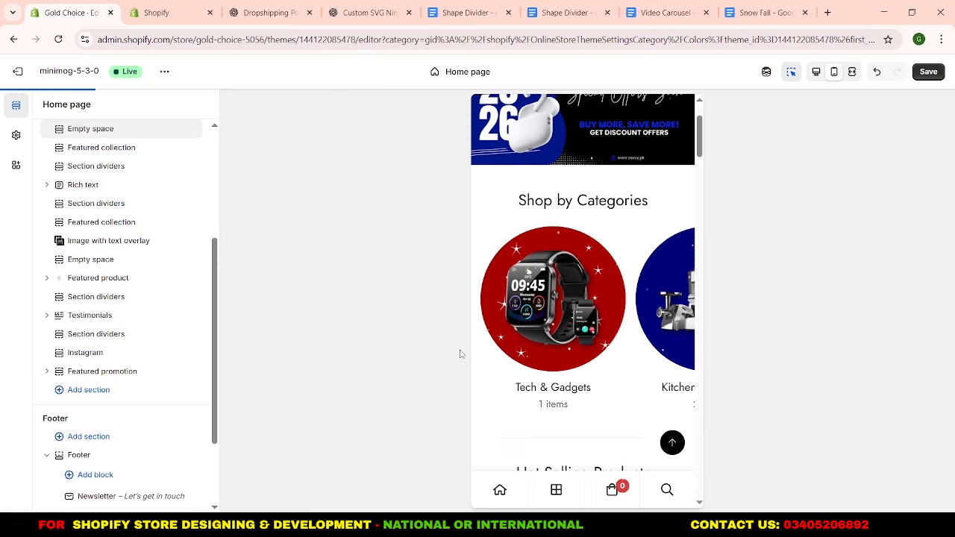
pyautogui.scroll(-1, 571, 290)
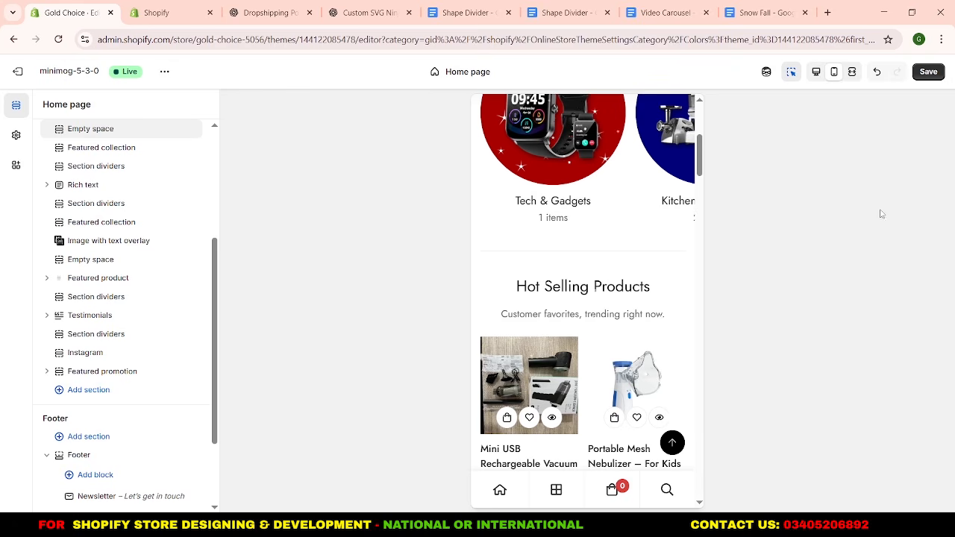
pyautogui.click(924, 74)
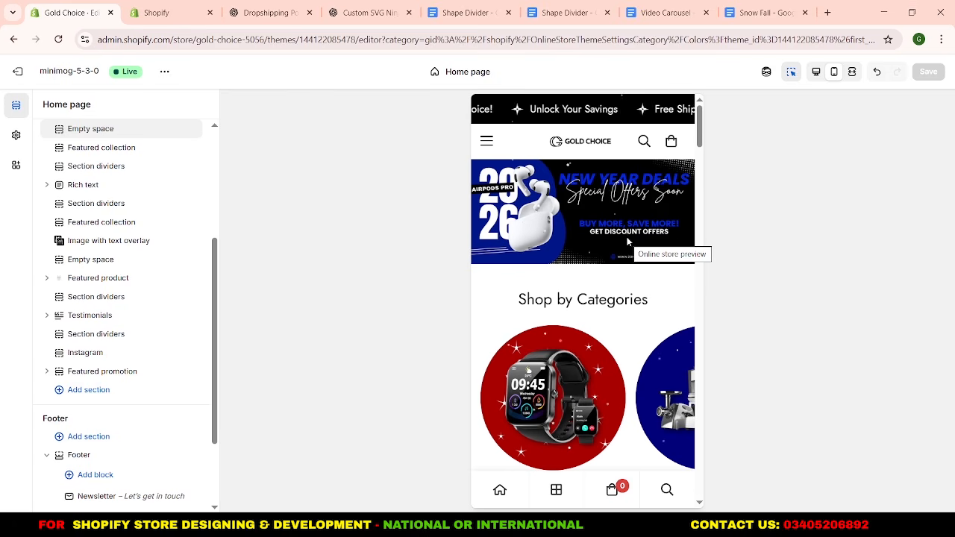
# Review the home page's mobile preview from the banner to the footer, checking the sections, dividers and snowfall effect.
pyautogui.scroll(-10, 601, 247)
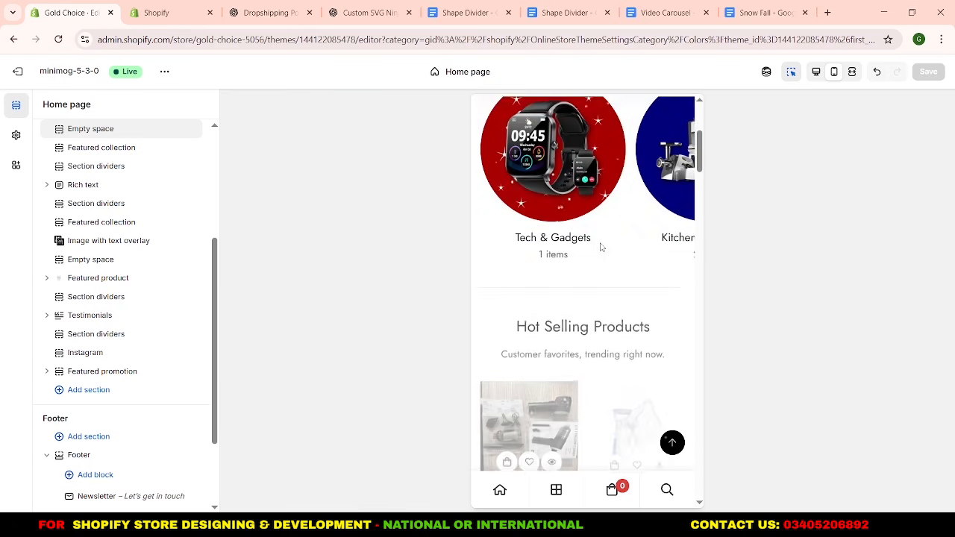
pyautogui.scroll(-6, 602, 247)
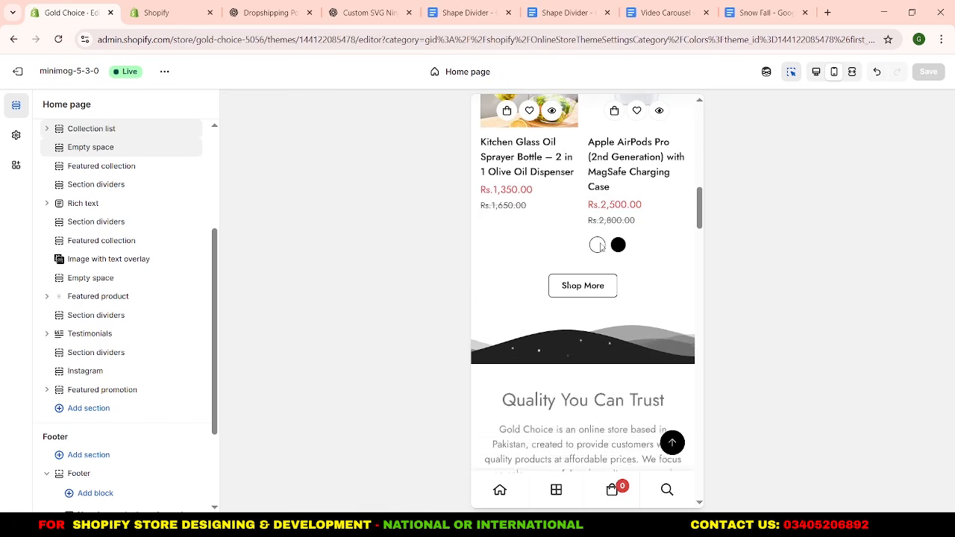
pyautogui.scroll(-2, 568, 232)
pyautogui.scroll(5, 580, 261)
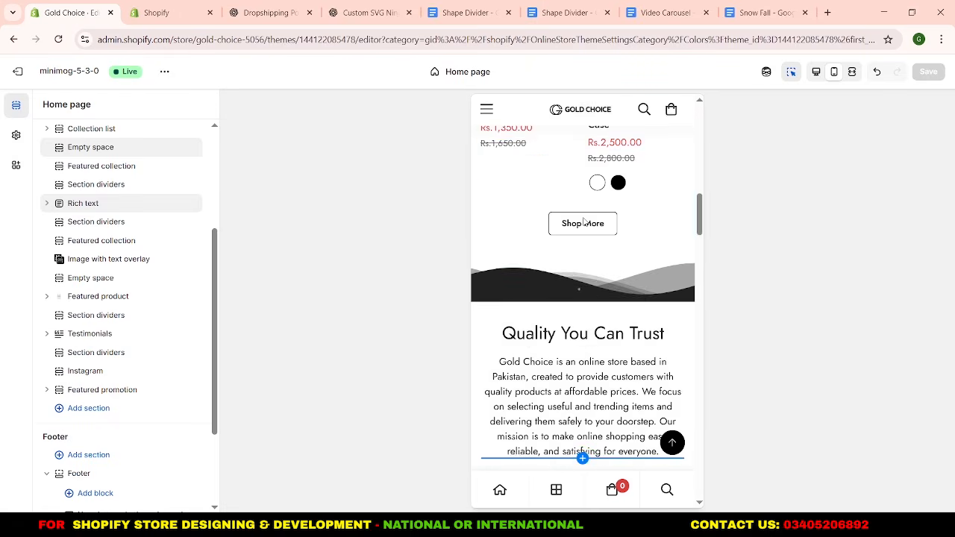
pyautogui.scroll(2, 580, 262)
pyautogui.scroll(-9, 580, 261)
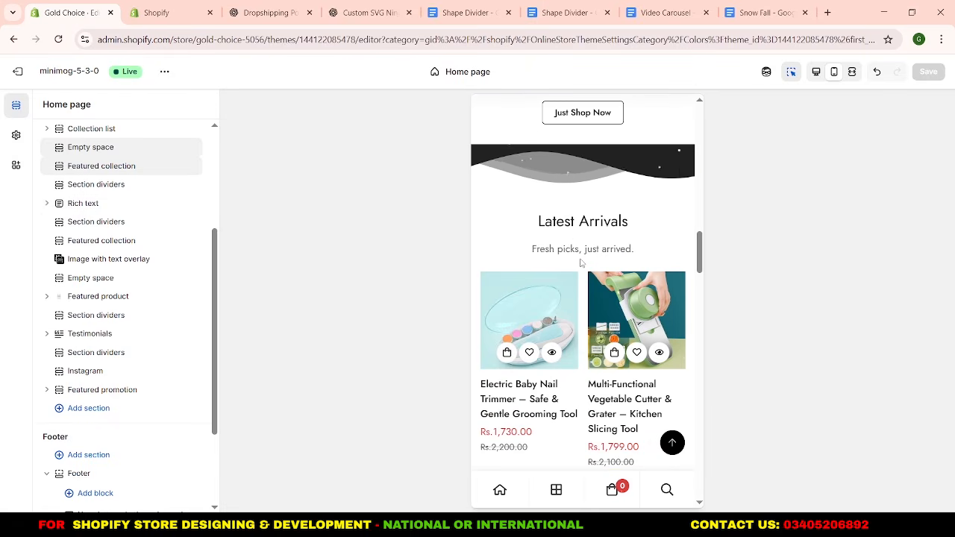
pyautogui.scroll(3, 580, 263)
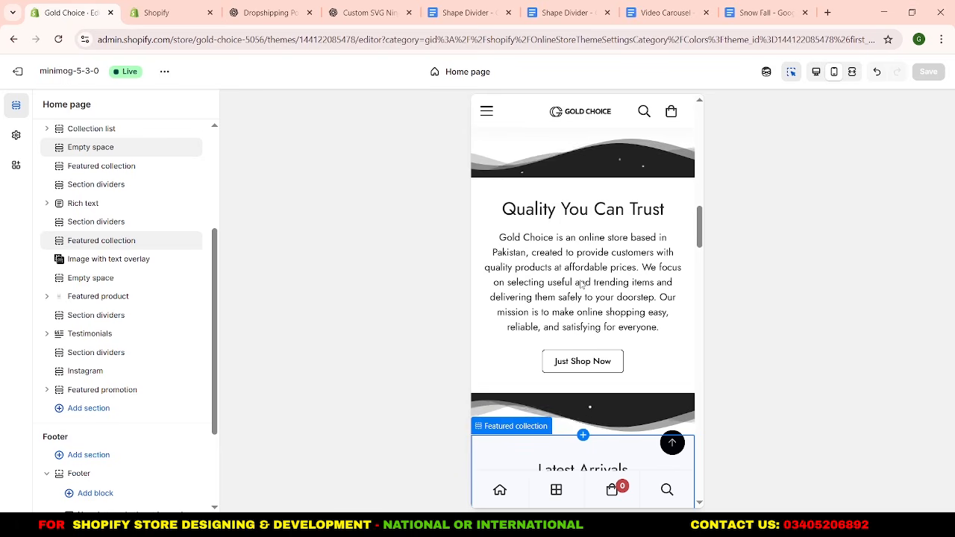
pyautogui.scroll(-5, 583, 285)
pyautogui.scroll(-12, 582, 286)
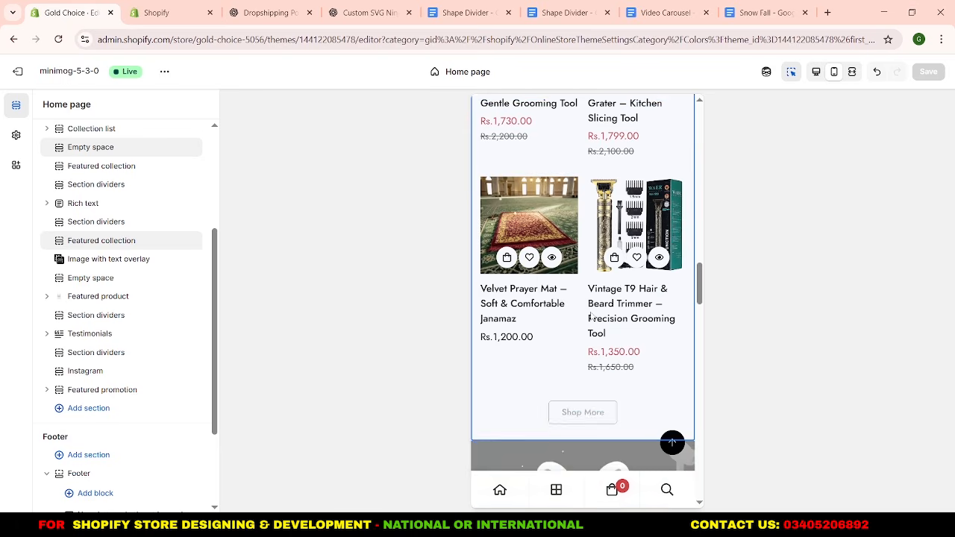
pyautogui.scroll(-12, 592, 304)
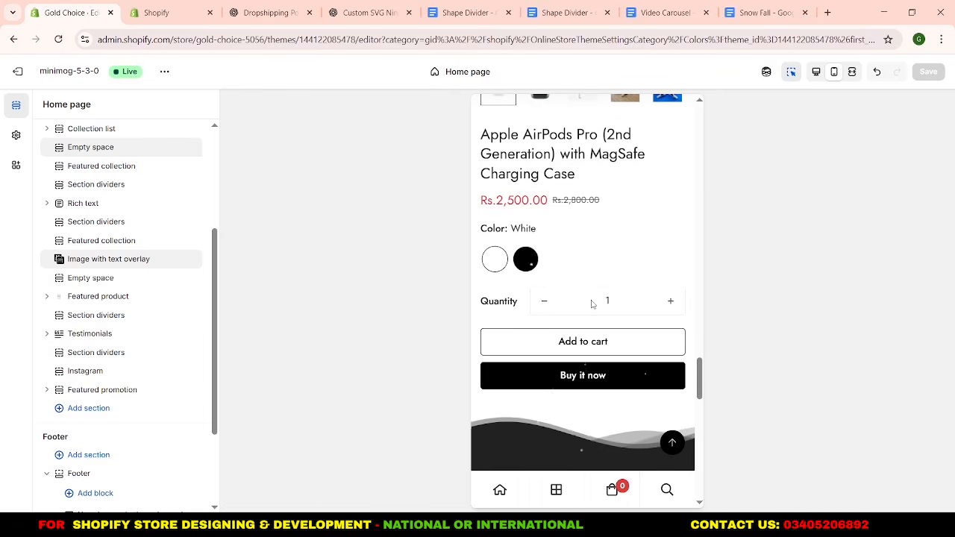
pyautogui.scroll(-5, 592, 304)
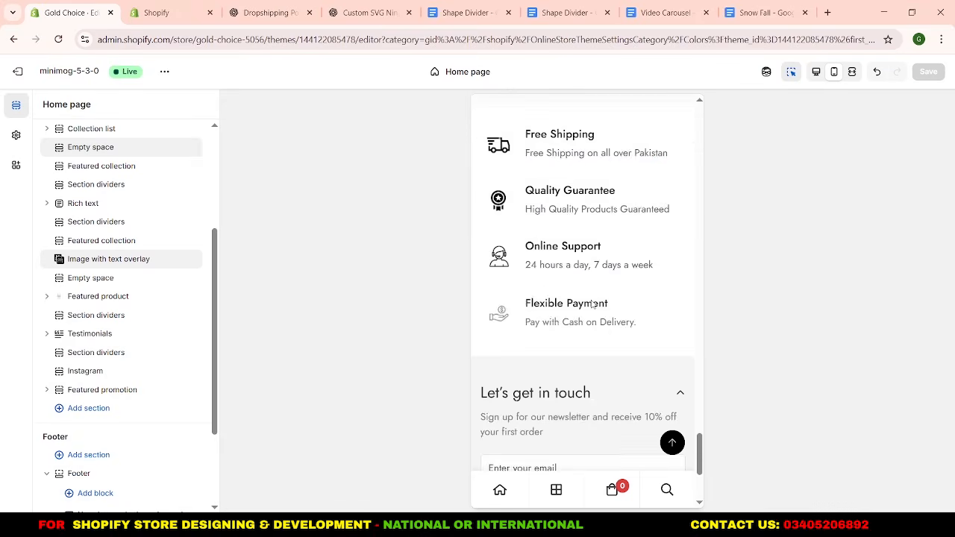
pyautogui.scroll(10, 592, 304)
pyautogui.scroll(12, 592, 304)
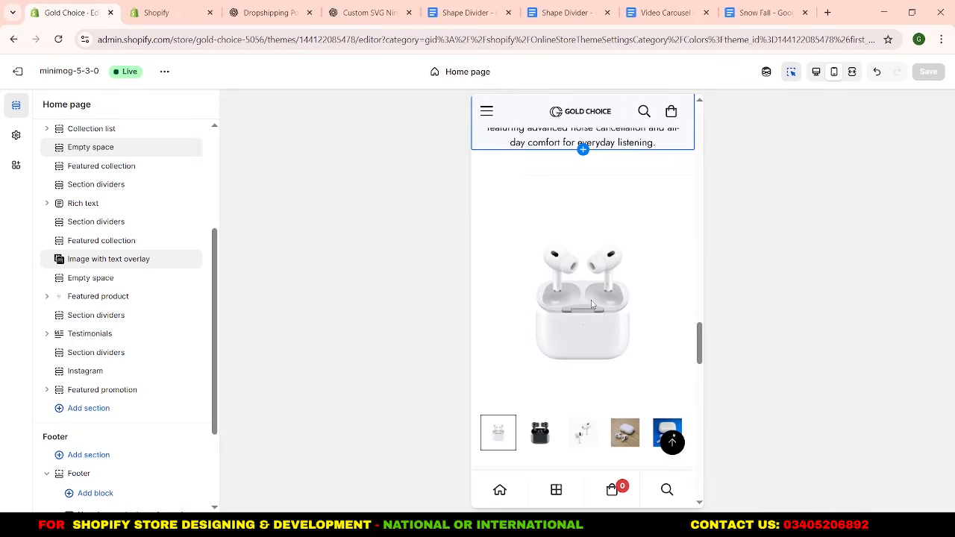
pyautogui.scroll(6, 592, 304)
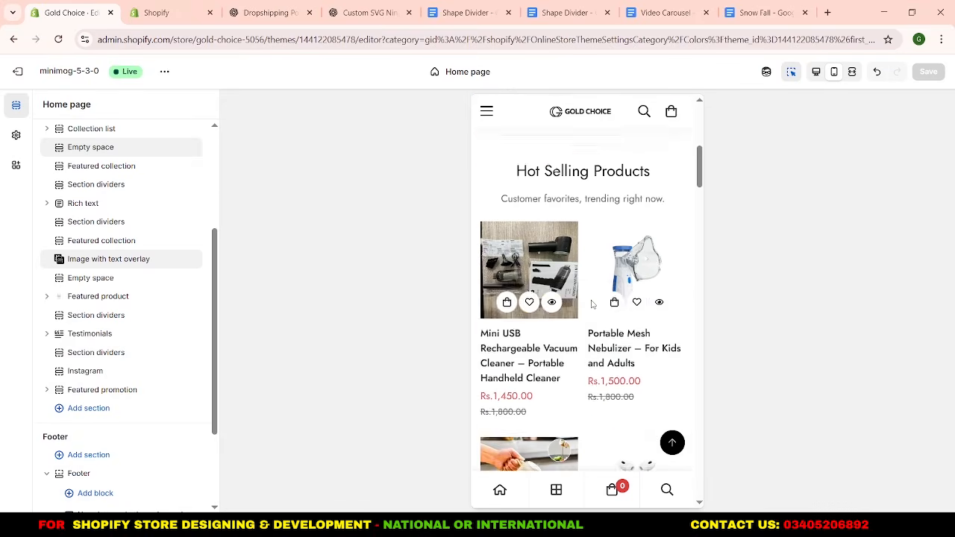
pyautogui.scroll(-2, 592, 304)
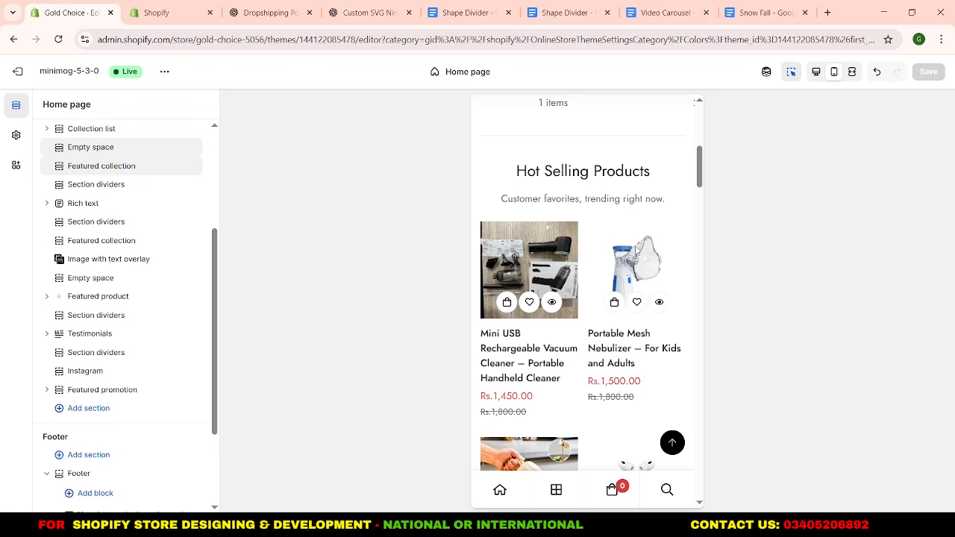
# Open the Portable Mesh Nebulizer product page from Hot Selling Products and view its second and third product images.
pyautogui.click(635, 260)
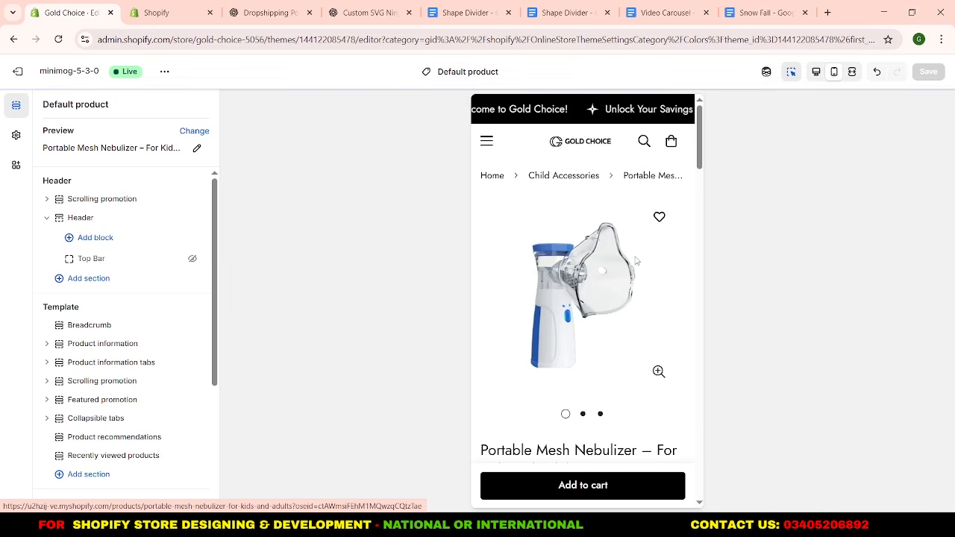
pyautogui.click(583, 414)
pyautogui.click(601, 415)
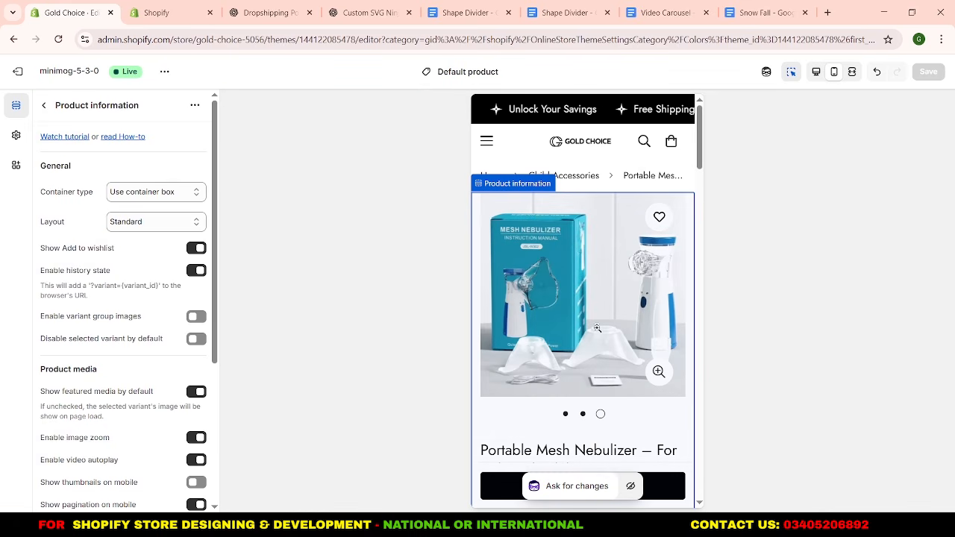
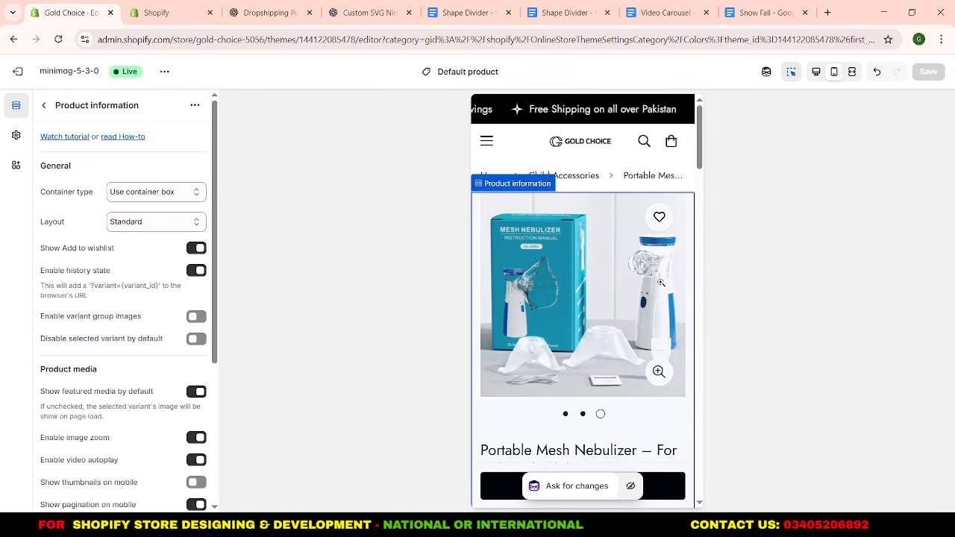
# Try the Hide current page and Hide on mobile options of the product page's Breadcrumb section, and turn both off again.
pyautogui.scroll(-2, 550, 285)
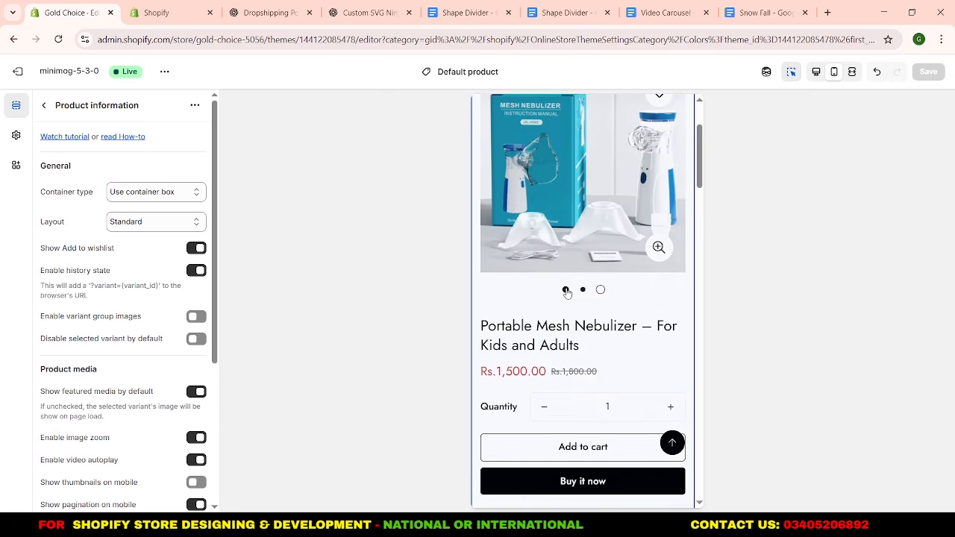
pyautogui.click(44, 105)
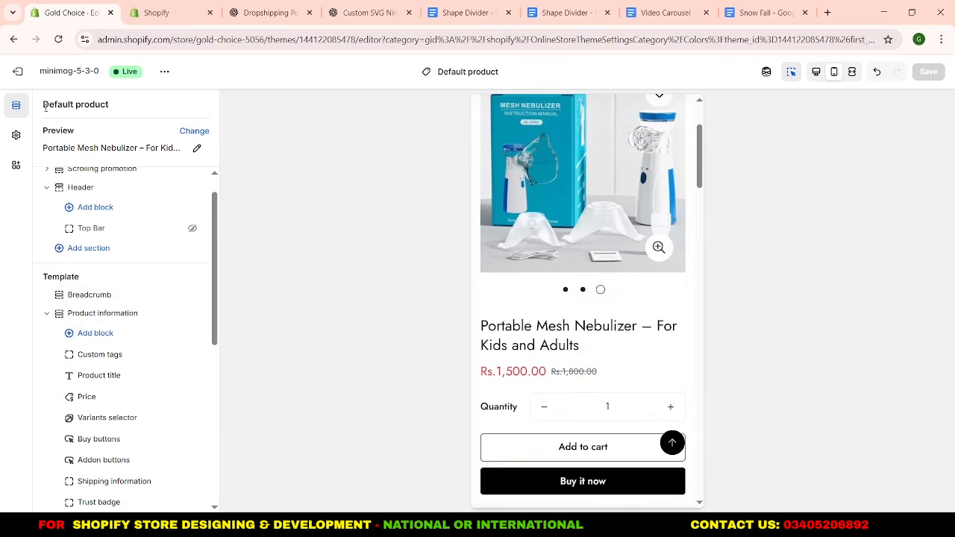
pyautogui.click(89, 295)
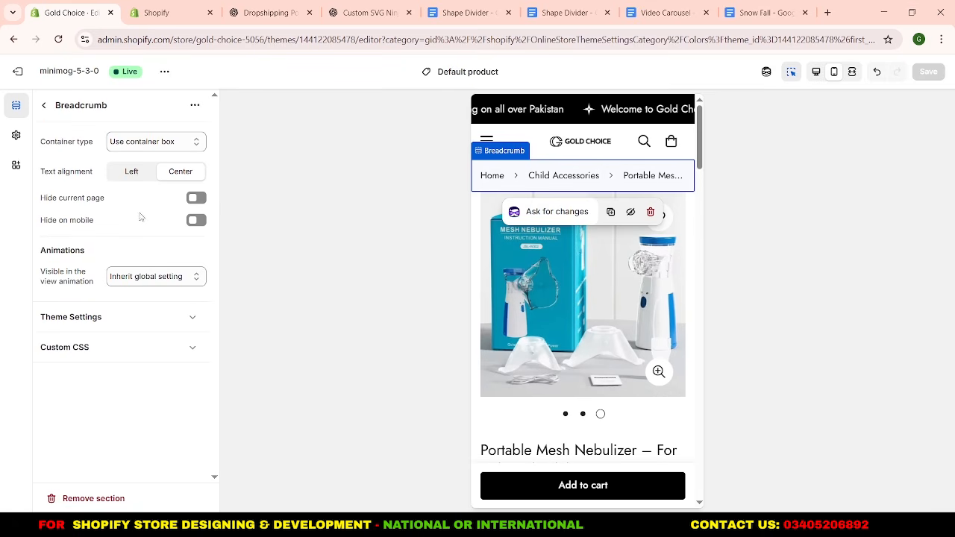
pyautogui.click(197, 198)
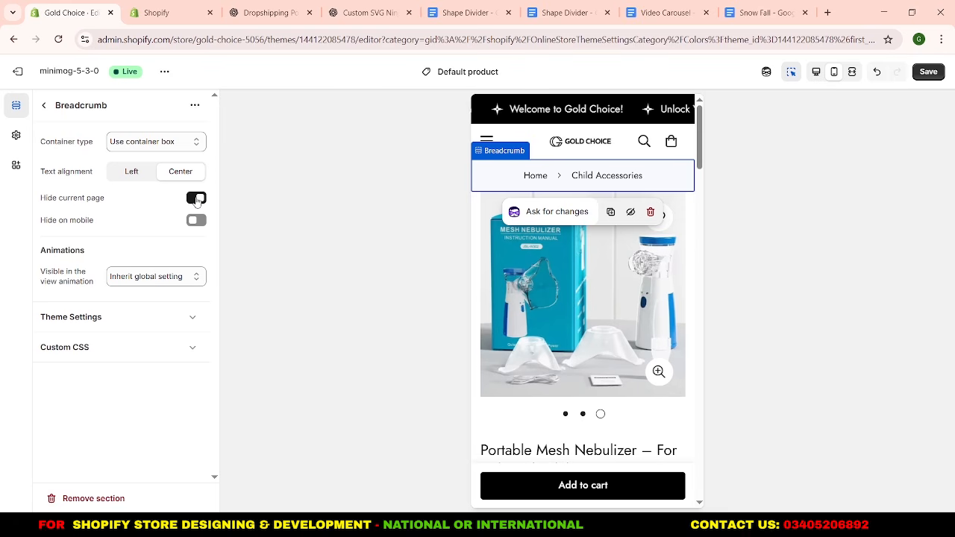
pyautogui.click(196, 220)
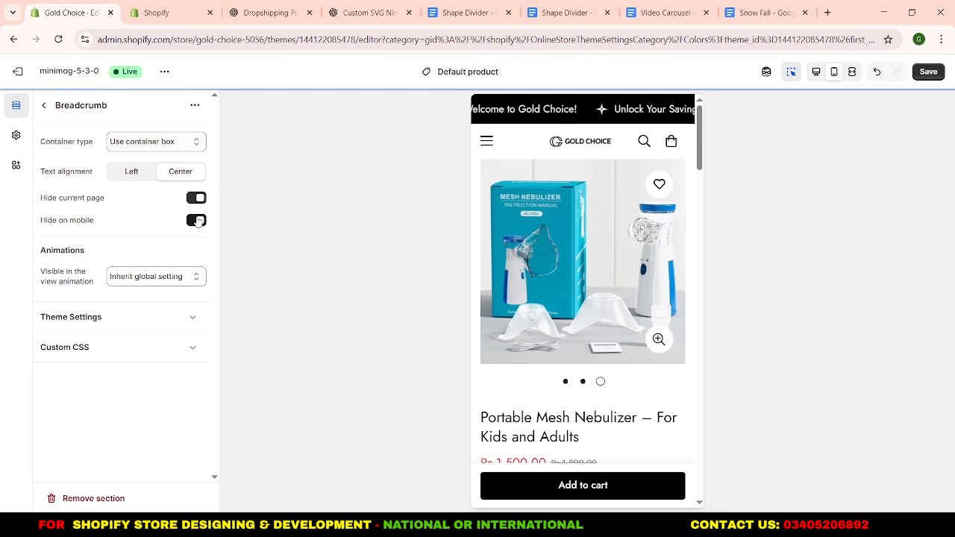
pyautogui.click(196, 220)
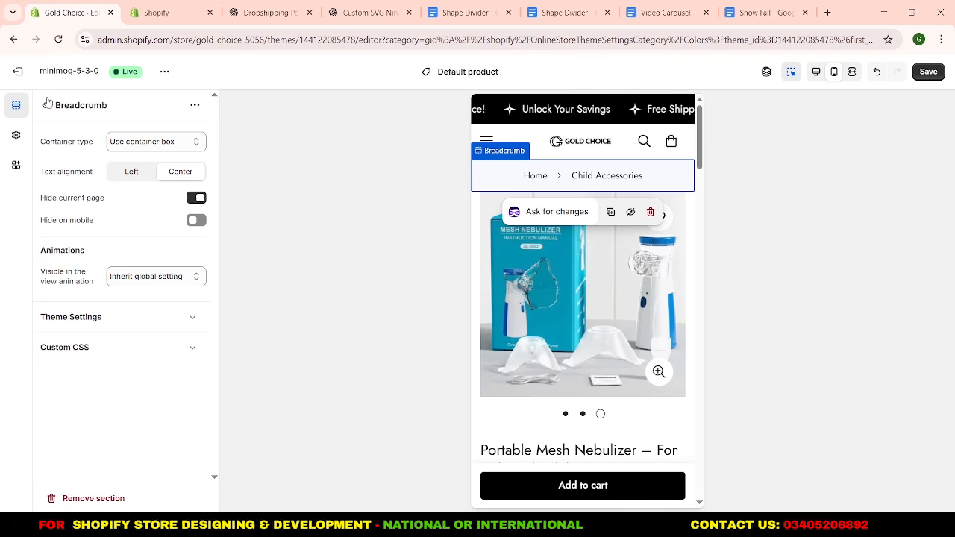
pyautogui.click(195, 198)
pyautogui.click(44, 106)
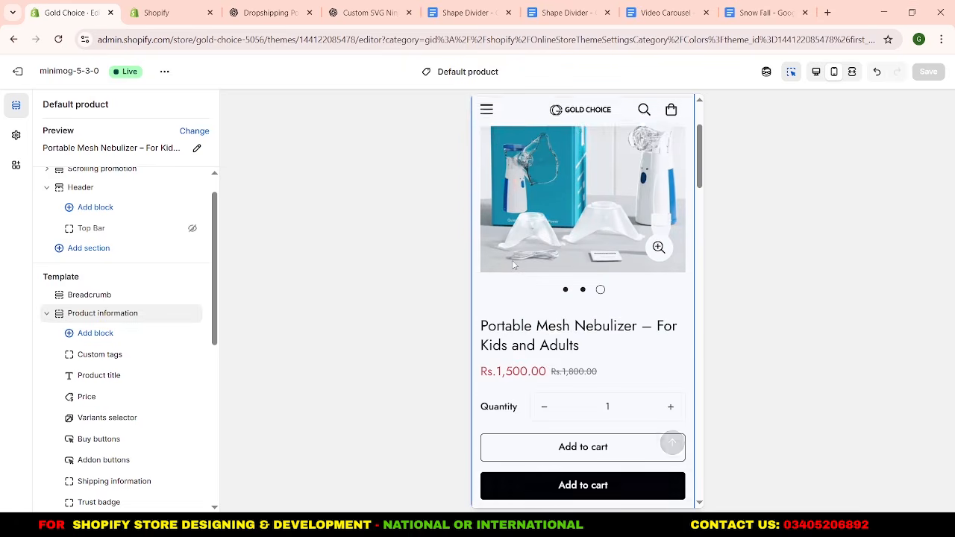
# Turn off Show pagination on mobile for the Product information section's media, and check the image swiping in the preview.
pyautogui.click(93, 314)
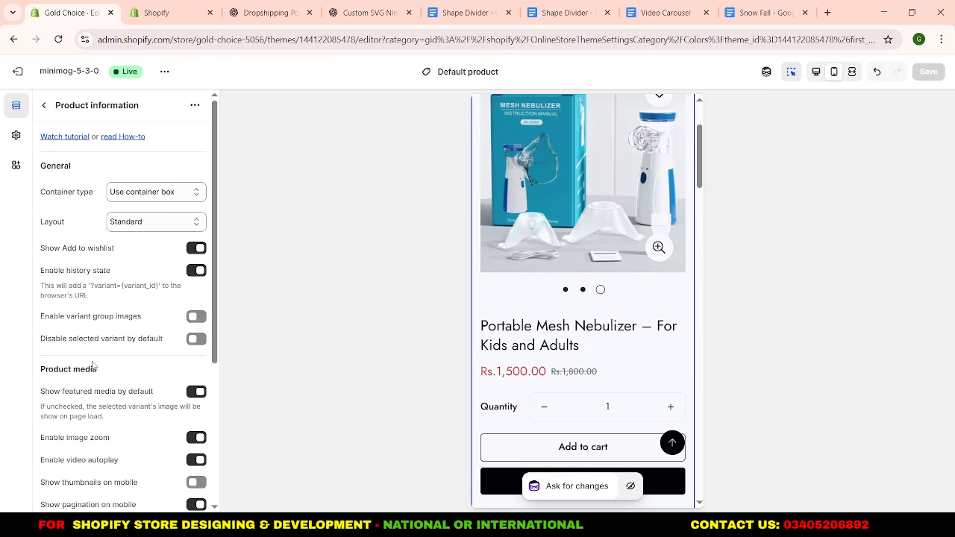
pyautogui.scroll(-1, 93, 358)
pyautogui.scroll(-1, 94, 331)
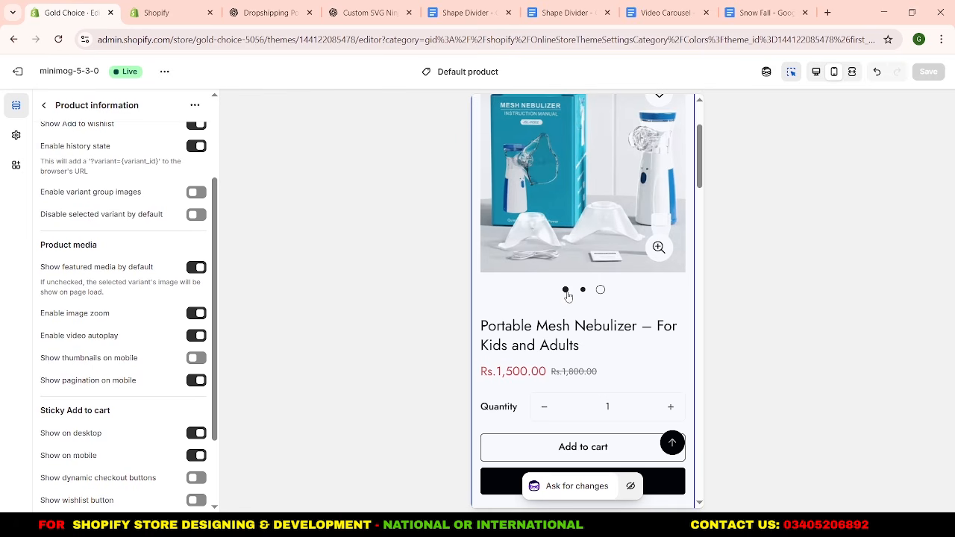
pyautogui.click(197, 382)
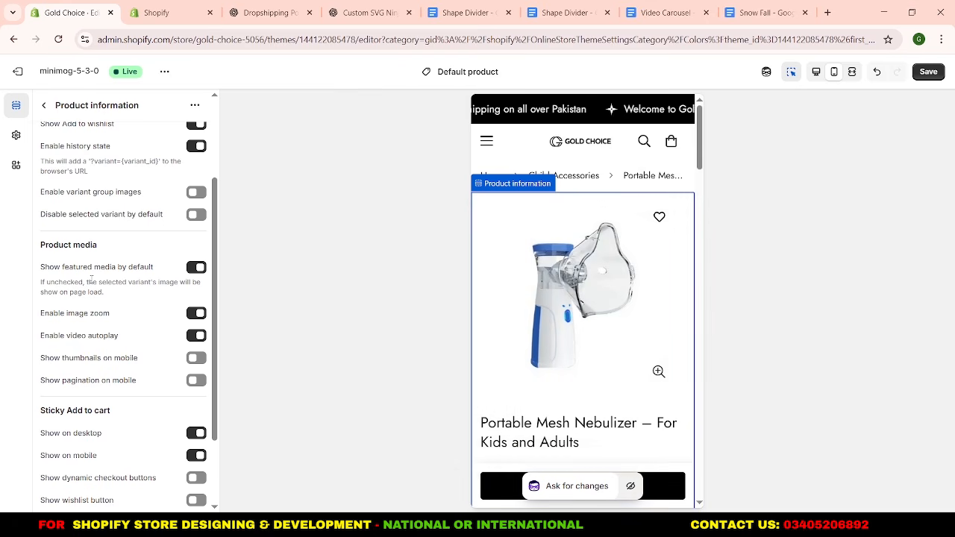
pyautogui.click(44, 105)
pyautogui.scroll(-2, 611, 376)
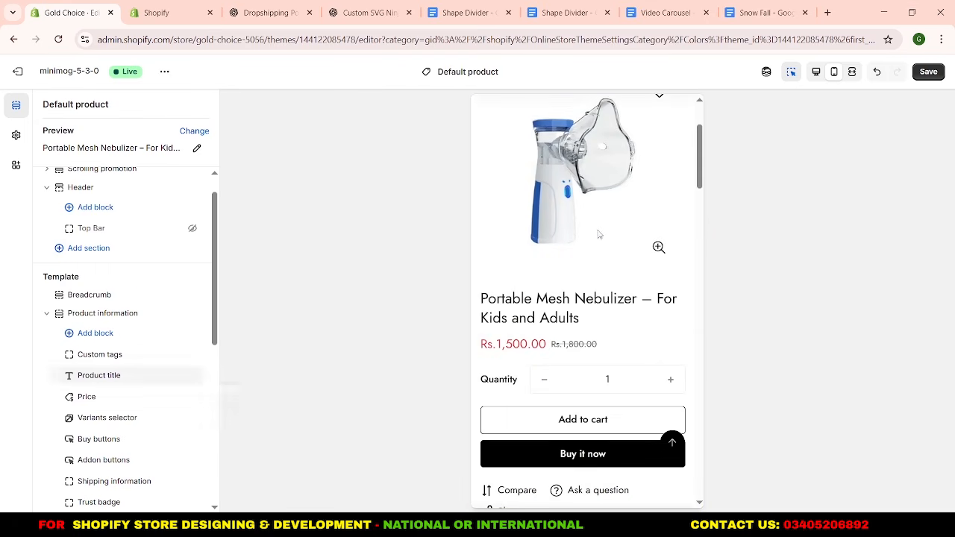
pyautogui.moveTo(600, 234); pyautogui.dragTo(379, 173)
# Turn off Show Add to compare in the Addon buttons block below the product's buy buttons.
pyautogui.scroll(-1, 572, 274)
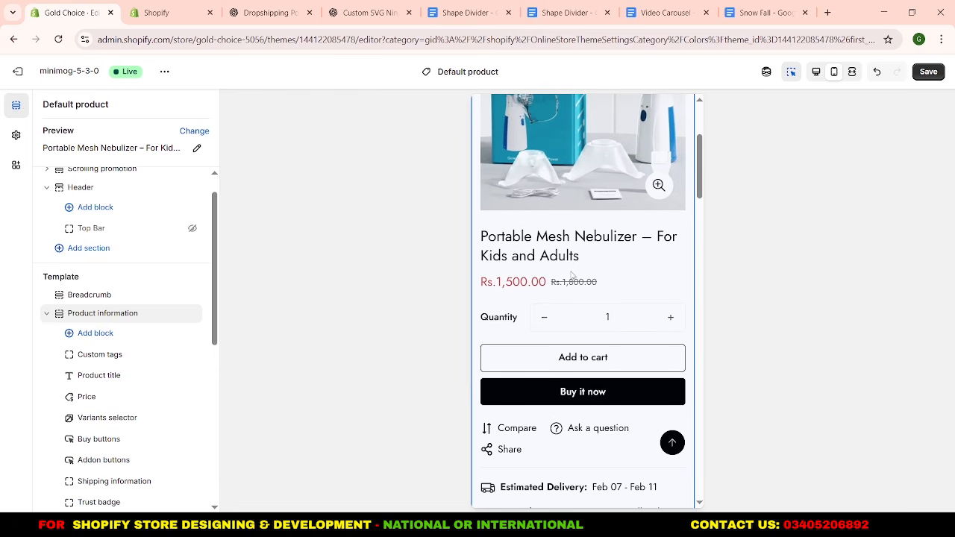
pyautogui.scroll(-1, 555, 278)
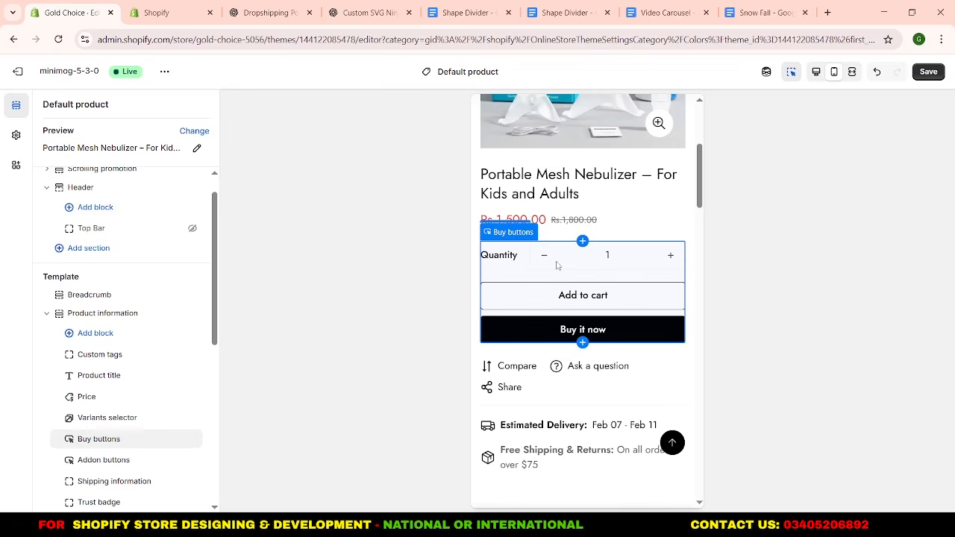
pyautogui.scroll(-2, 557, 265)
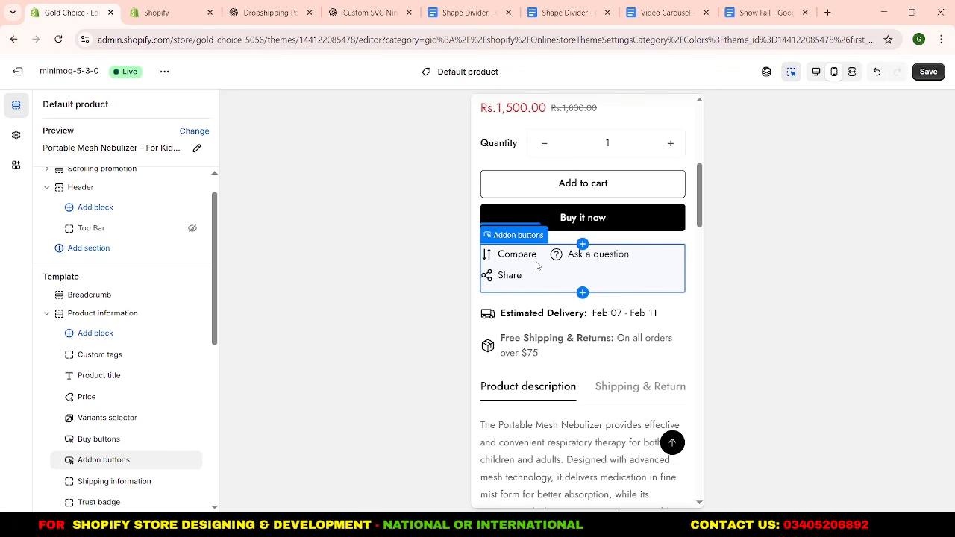
pyautogui.click(119, 462)
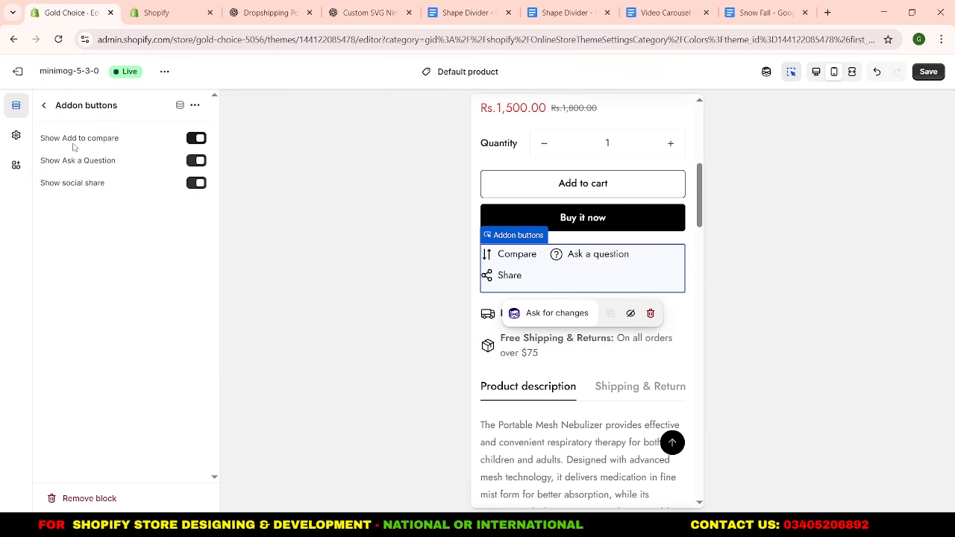
pyautogui.click(197, 138)
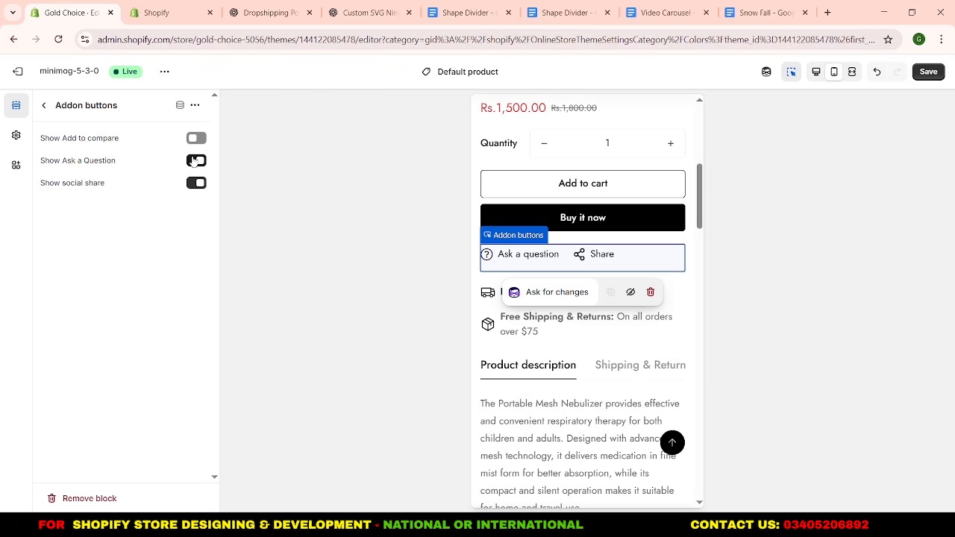
pyautogui.click(44, 107)
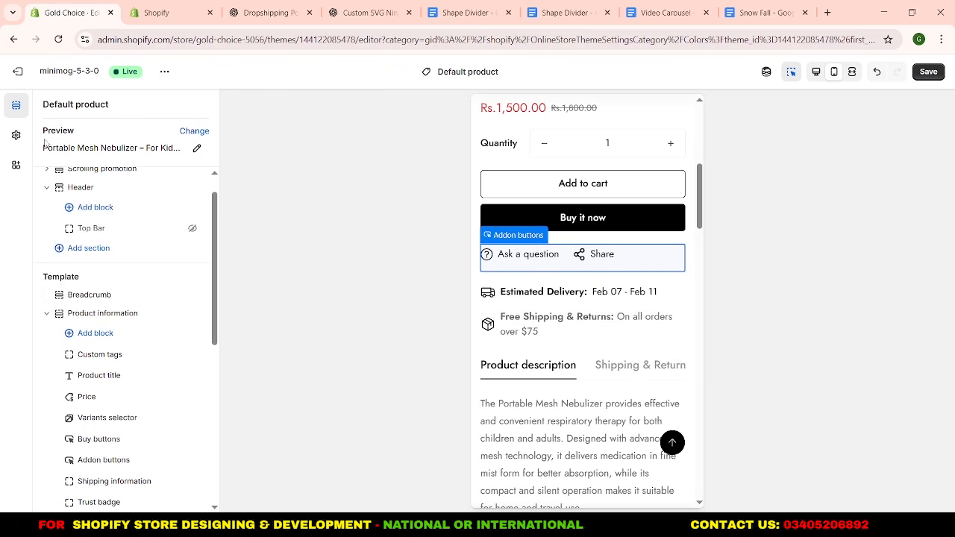
# Remove the Trust badge block from Product information and add an Image block in its place below Shipping information.
pyautogui.scroll(-3, 82, 314)
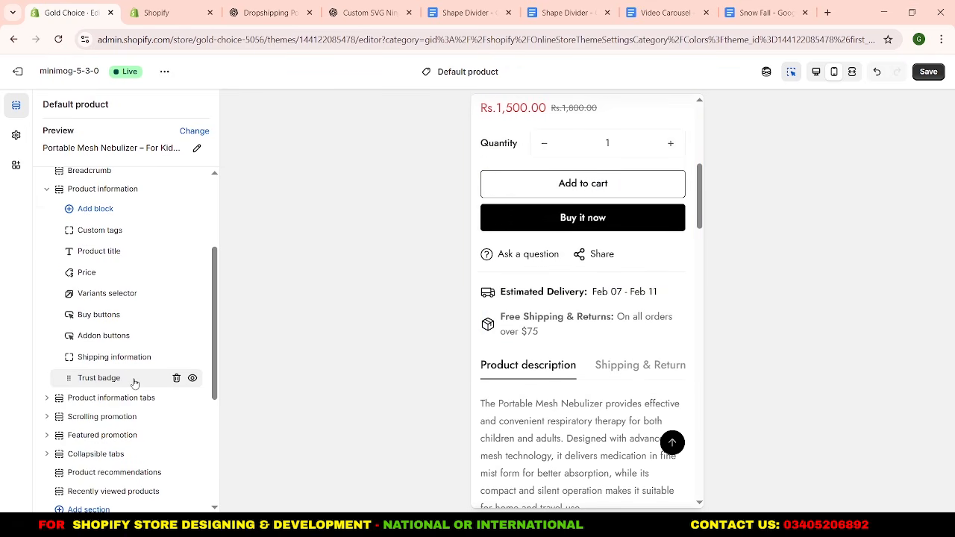
pyautogui.click(175, 380)
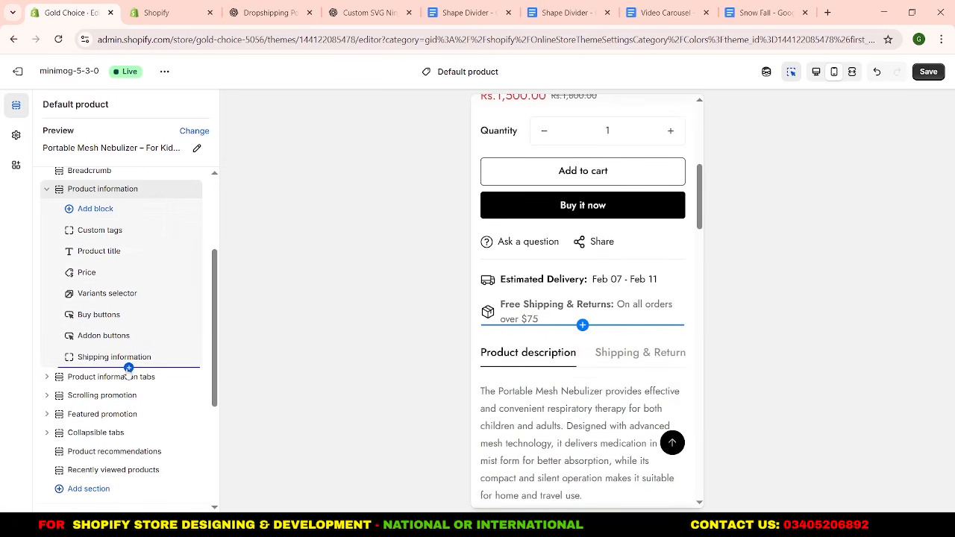
pyautogui.click(129, 368)
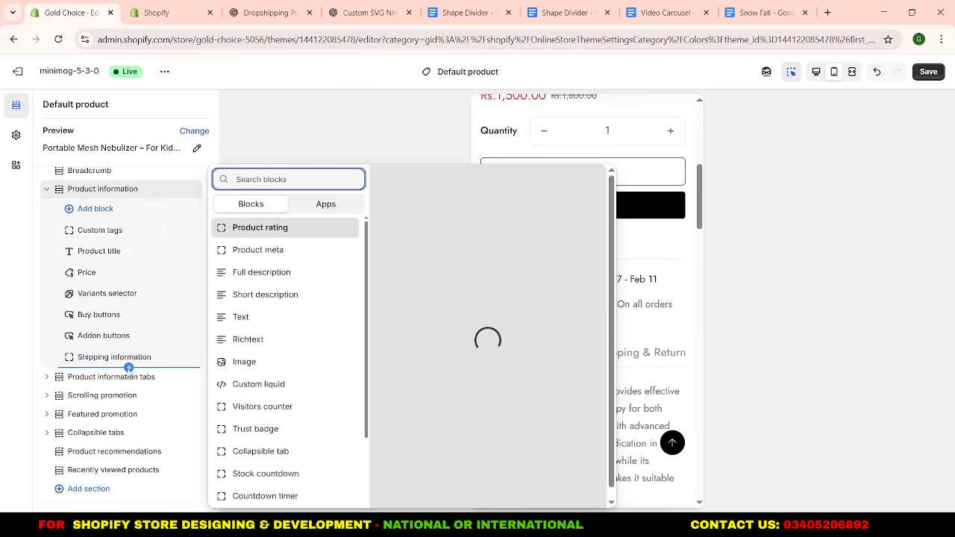
pyautogui.scroll(-3, 266, 351)
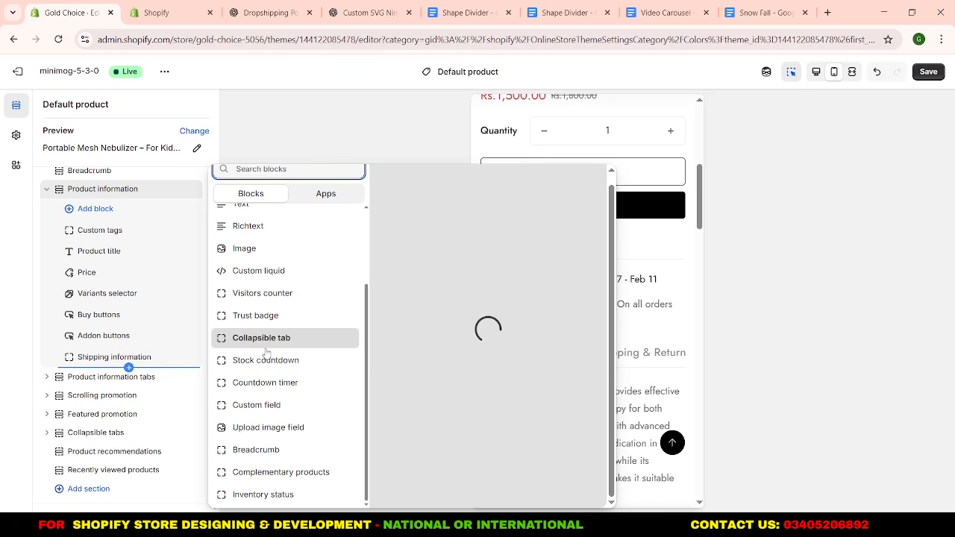
pyautogui.scroll(2, 267, 353)
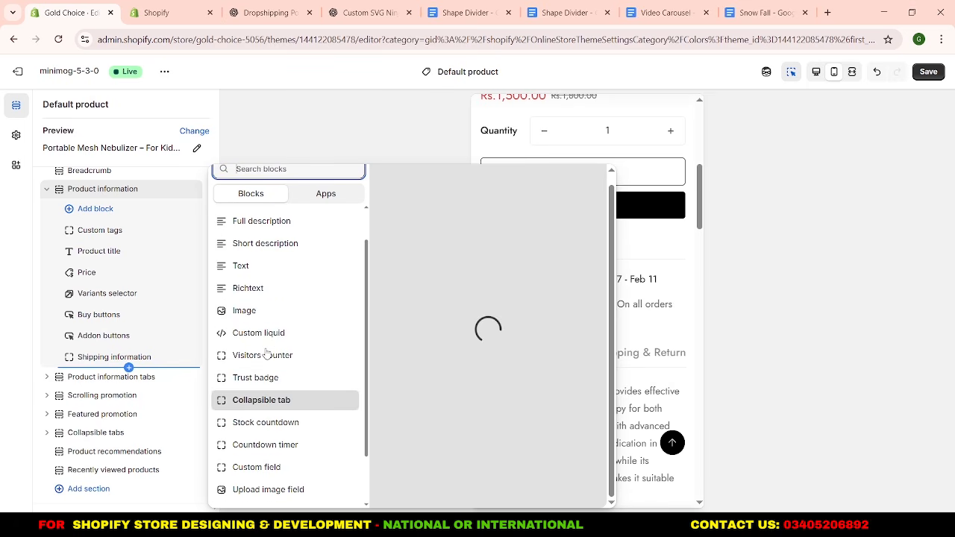
pyautogui.click(268, 314)
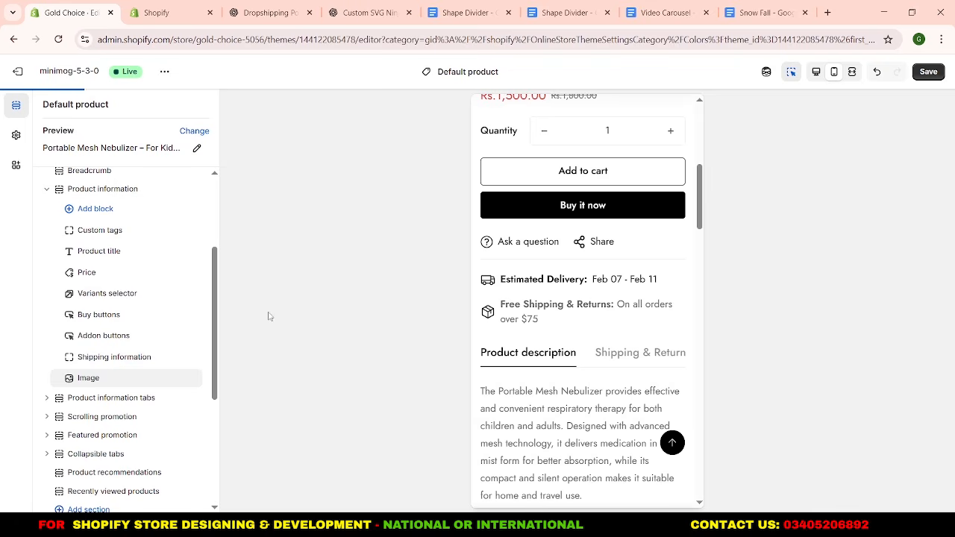
# Upload the TRUST_BADGES_1 PNG file and use it as the picture of the new Image block.
pyautogui.click(90, 378)
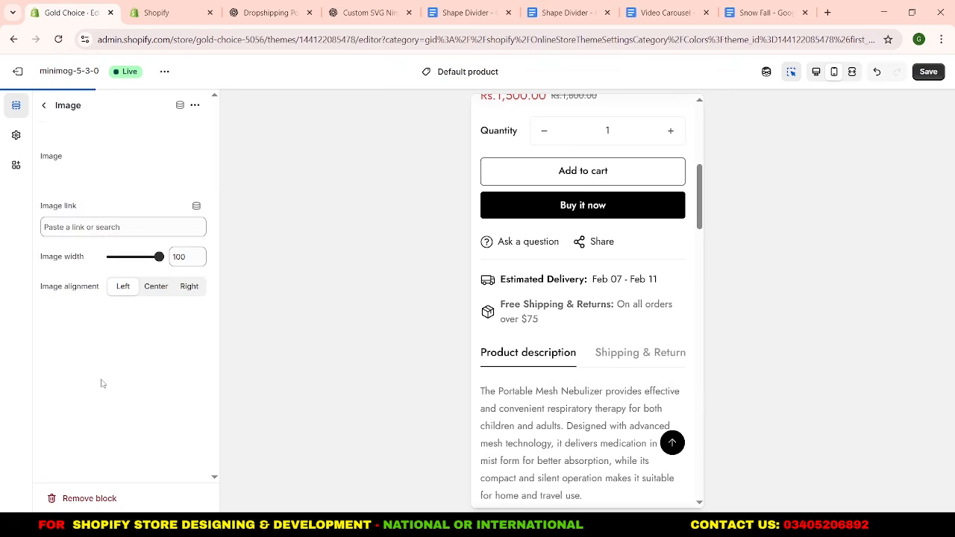
pyautogui.click(145, 151)
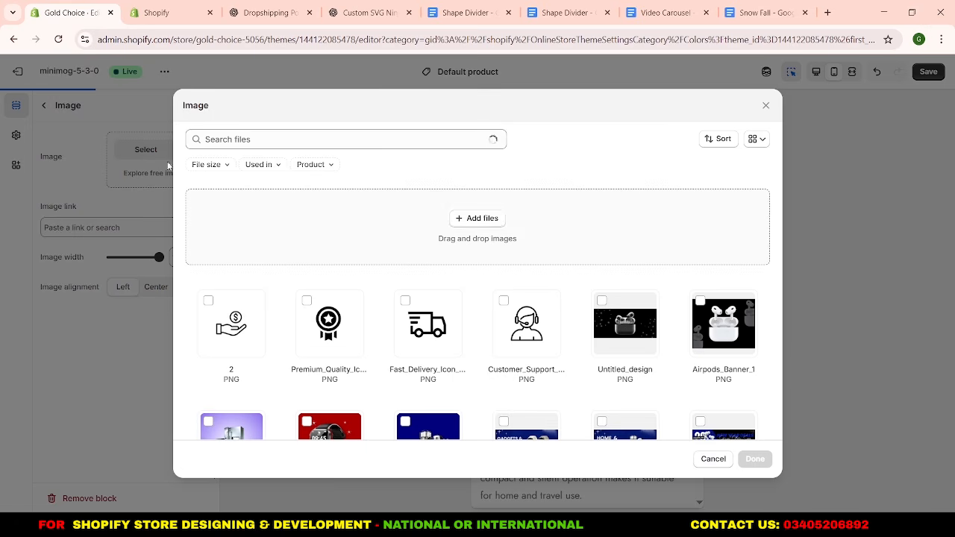
pyautogui.click(460, 223)
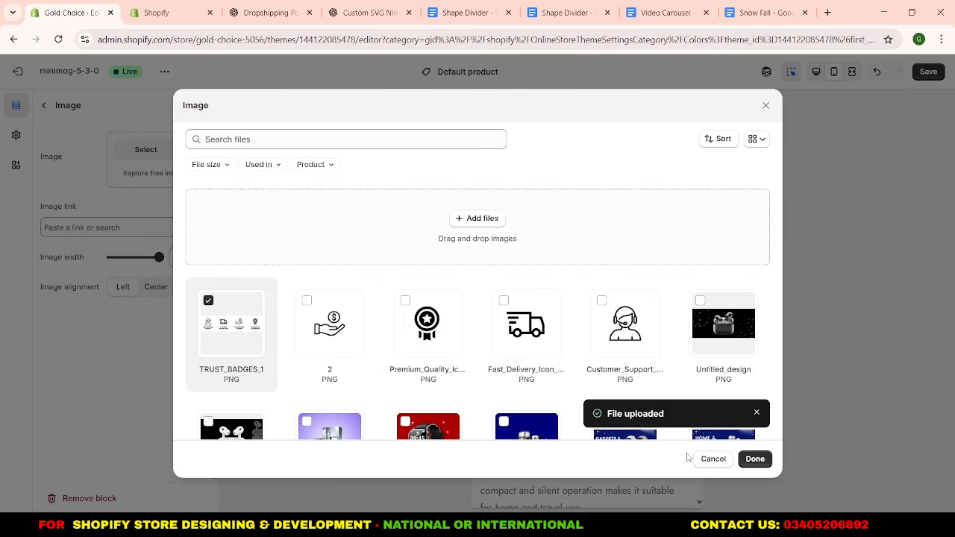
pyautogui.click(754, 459)
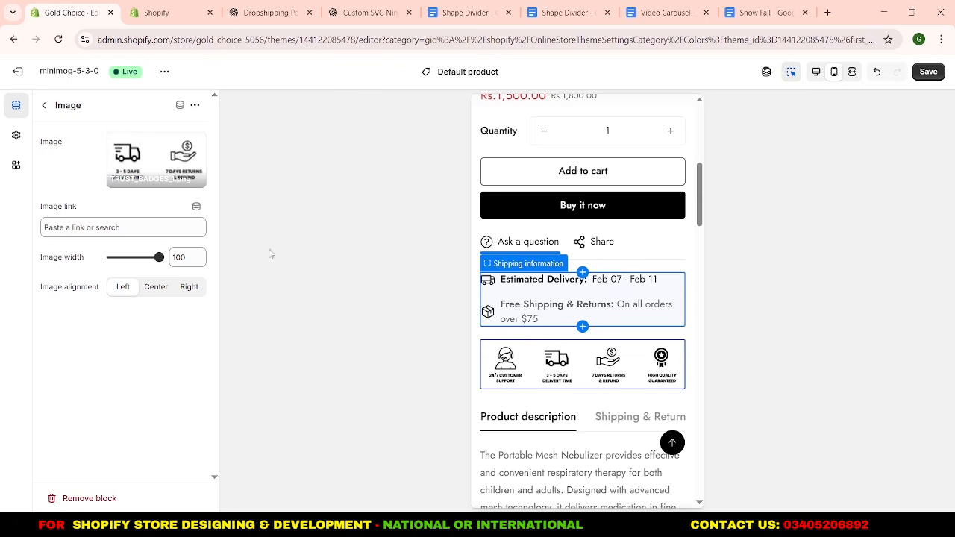
# Remove the Shipping information block and hide the Product information tabs section.
pyautogui.click(43, 105)
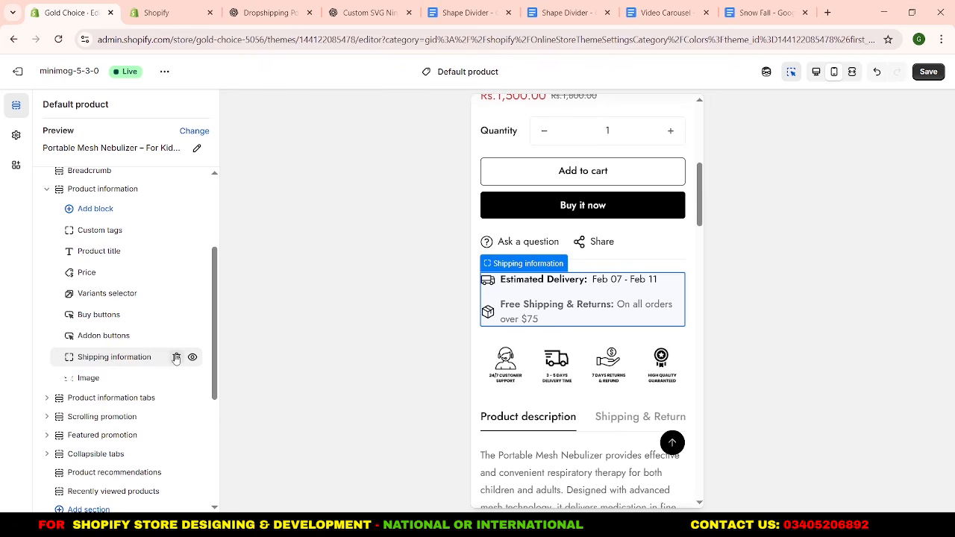
pyautogui.click(177, 357)
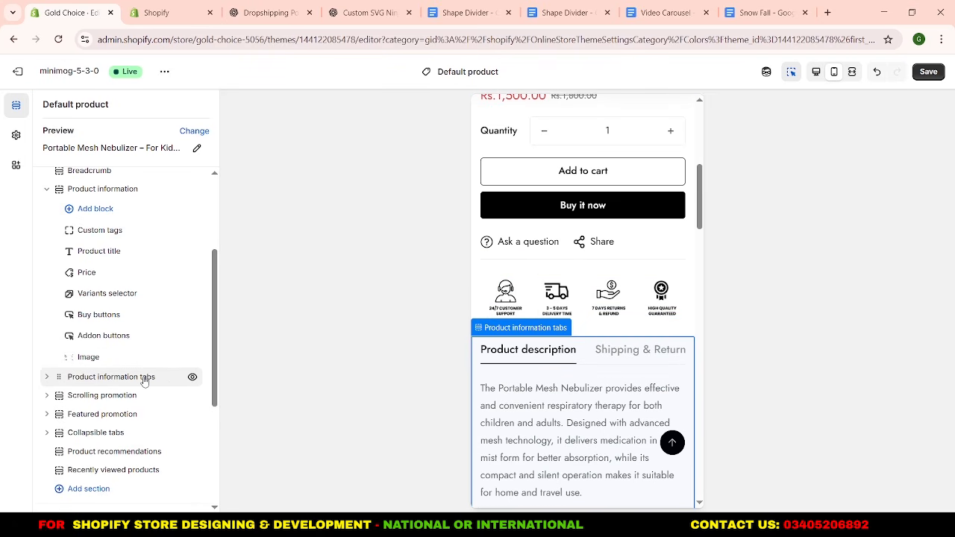
pyautogui.click(192, 377)
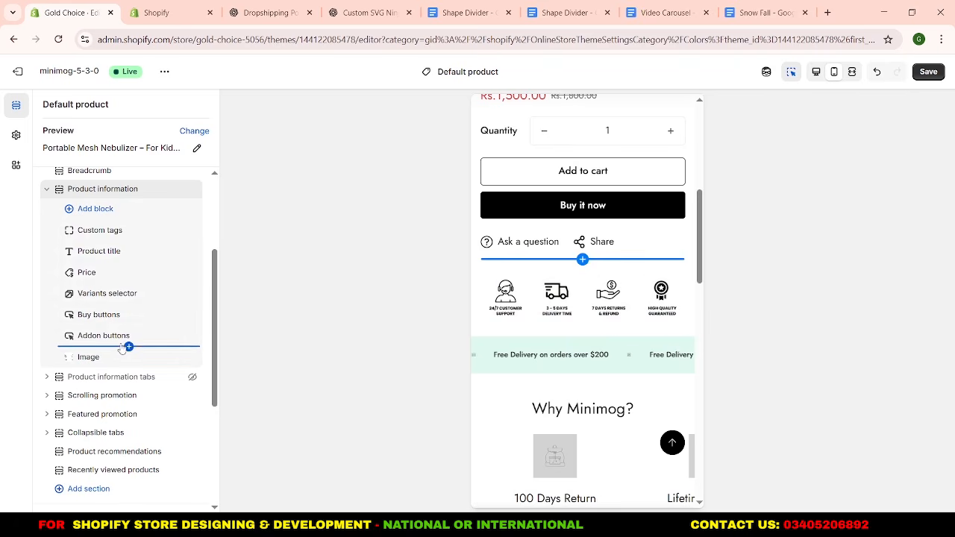
# Add a Collapsible tab block between Addon buttons and the trust badges image, and set its heading to "Description".
pyautogui.click(128, 346)
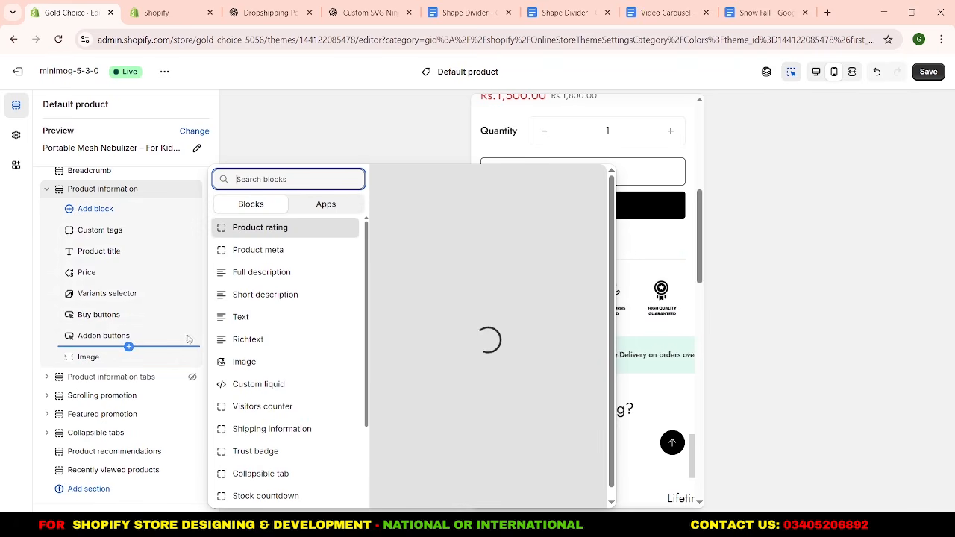
pyautogui.scroll(-1, 279, 326)
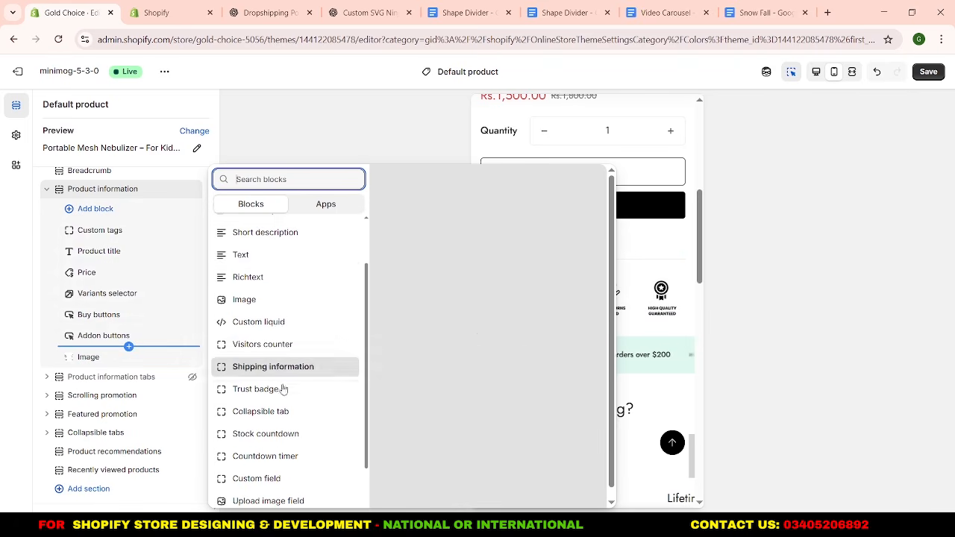
pyautogui.scroll(1, 284, 471)
pyautogui.click(284, 472)
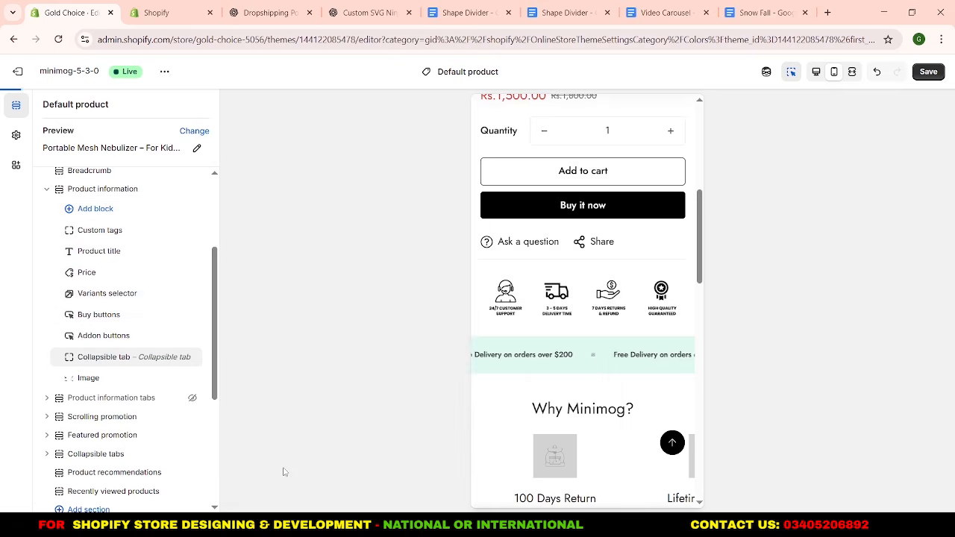
pyautogui.click(105, 362)
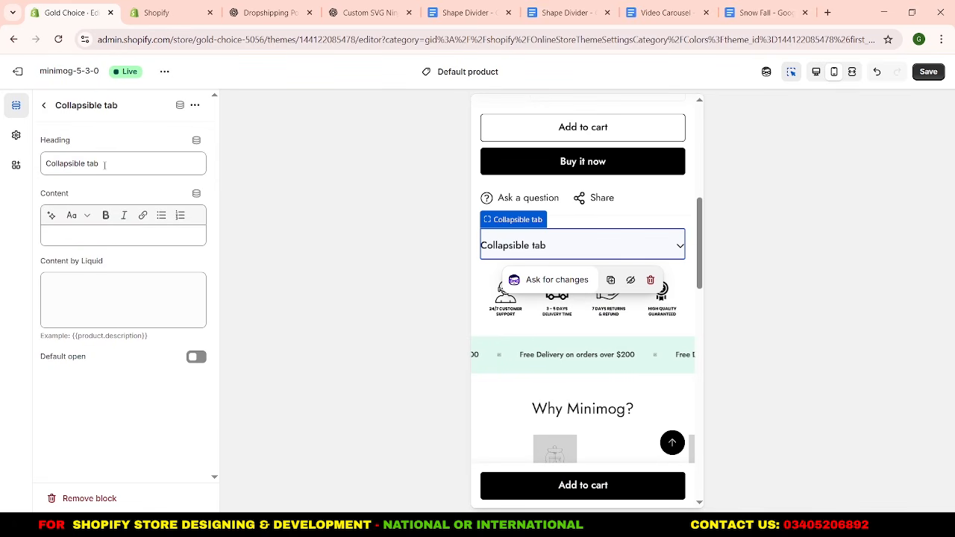
pyautogui.moveTo(104, 164); pyautogui.dragTo(52, 169)
pyautogui.write('Description')
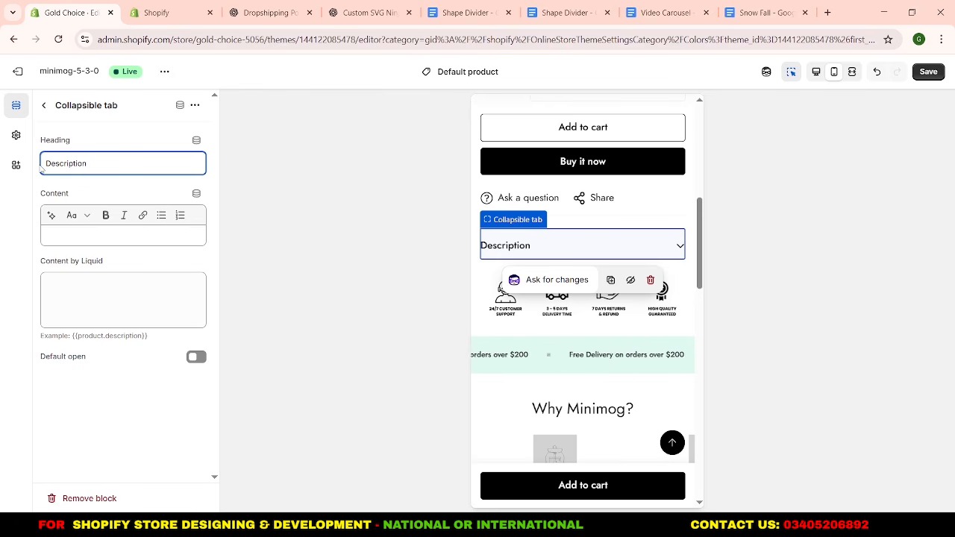
# Fill the Description collapsible tab's content with {{product.description}} and return to the section list.
pyautogui.click(75, 192)
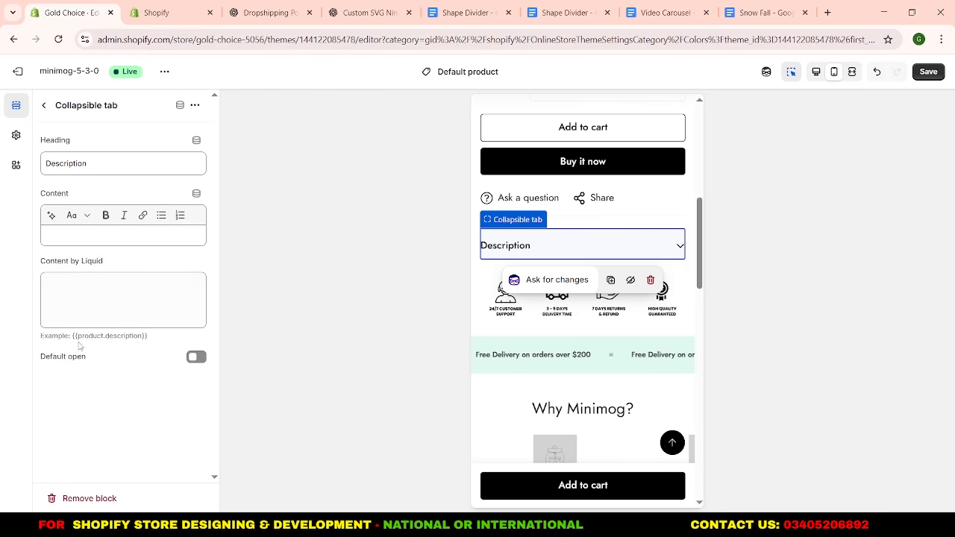
pyautogui.moveTo(71, 336); pyautogui.dragTo(148, 336)
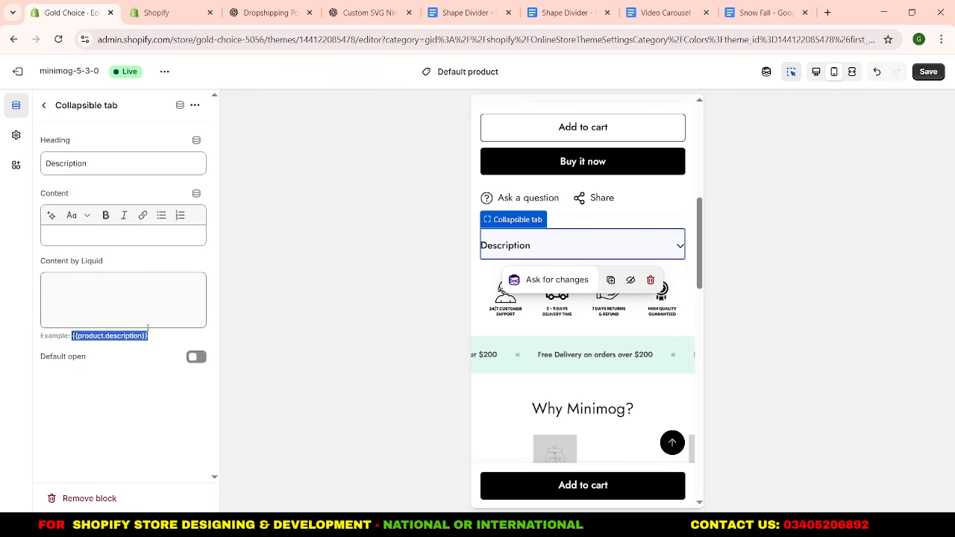
pyautogui.click(136, 236)
pyautogui.hotkey('ctrl', 'v')
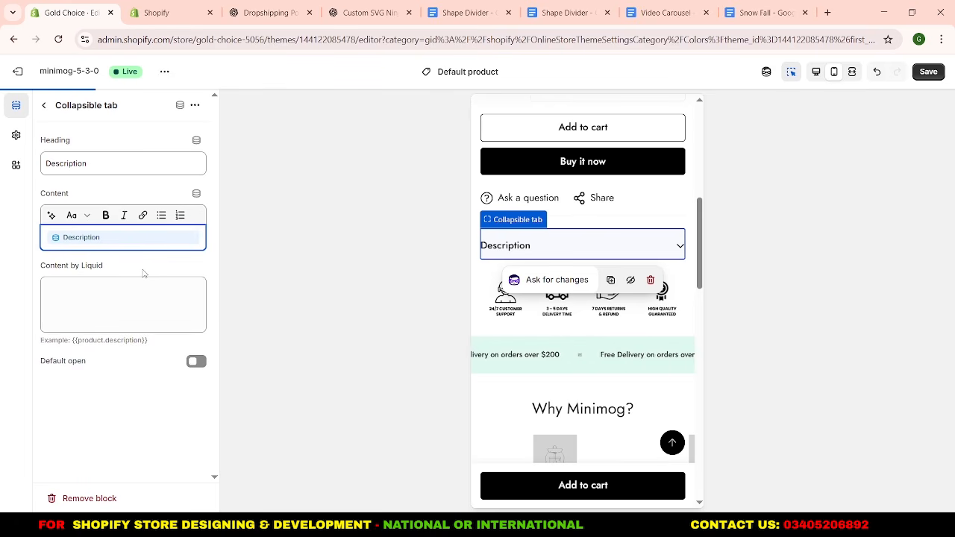
pyautogui.click(45, 105)
# Remove the Scrolling promotion, Featured promotion and Collapsible tabs sections from the default product page.
pyautogui.scroll(-1, 129, 362)
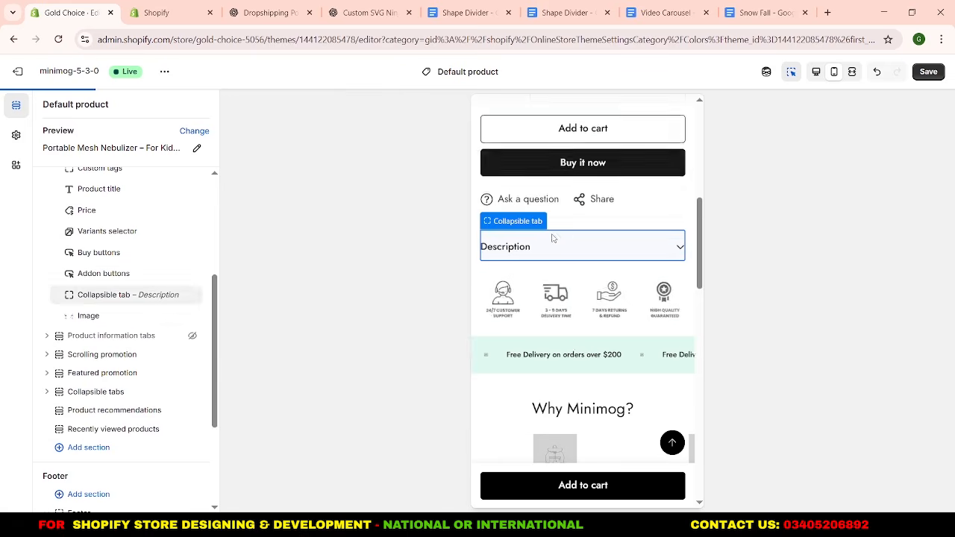
pyautogui.scroll(-1, 571, 238)
pyautogui.scroll(-2, 573, 238)
pyautogui.scroll(2, 561, 186)
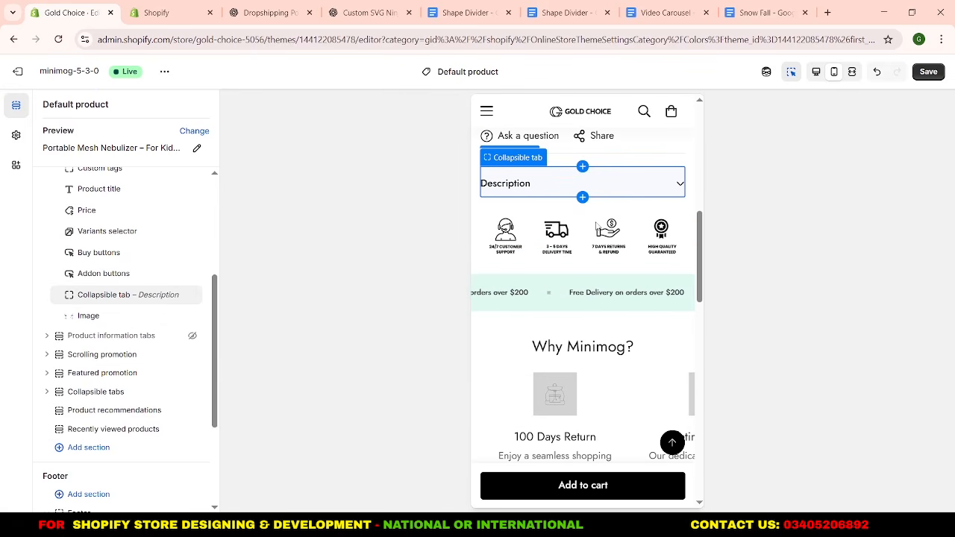
pyautogui.scroll(3, 551, 292)
pyautogui.scroll(-4, 553, 288)
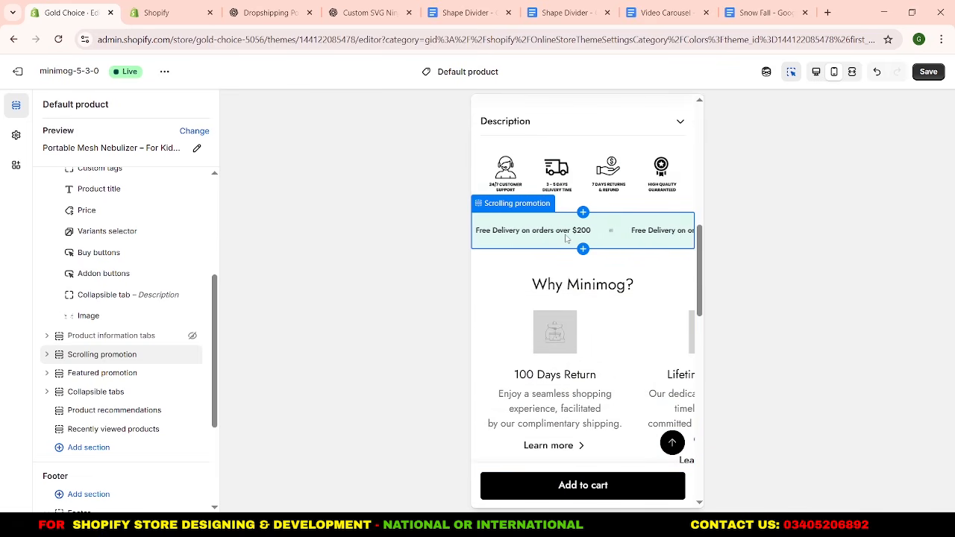
pyautogui.click(177, 323)
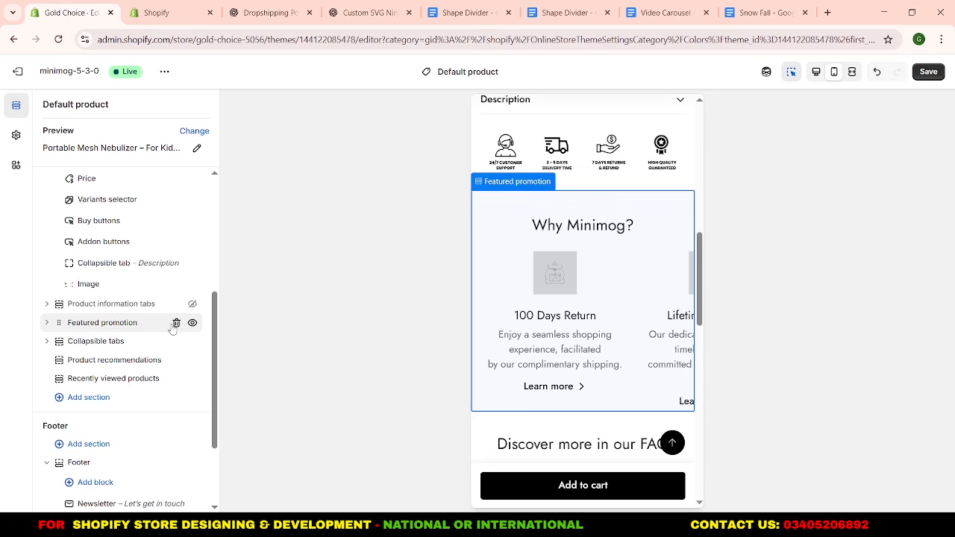
pyautogui.click(176, 324)
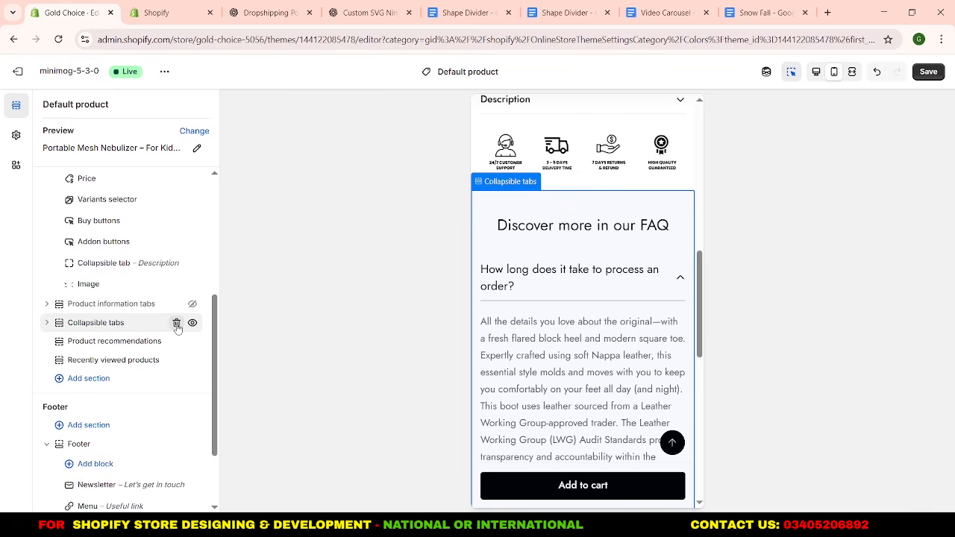
pyautogui.click(177, 326)
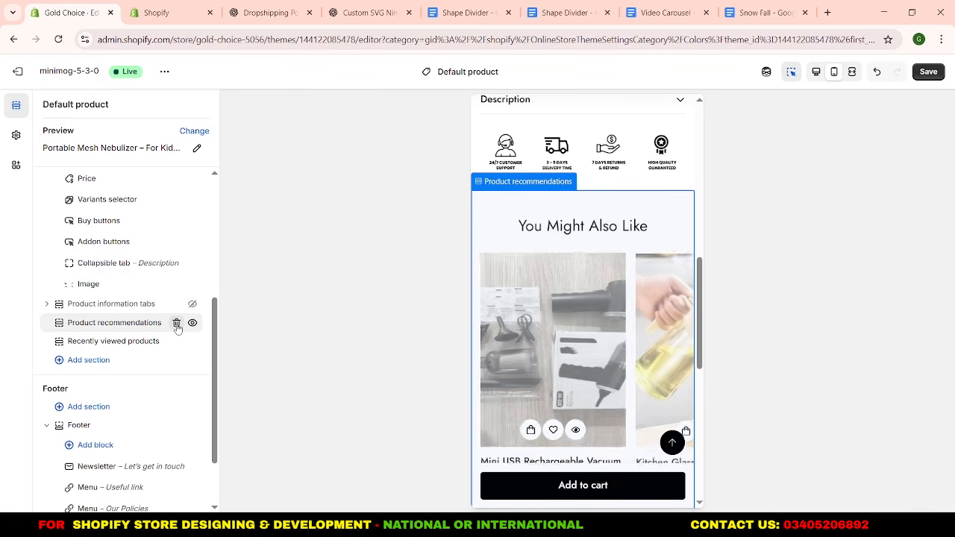
# Open the Product recommendations section and look through its Custom CSS, view animation and Theme Settings options.
pyautogui.click(90, 326)
pyautogui.scroll(-10, 92, 329)
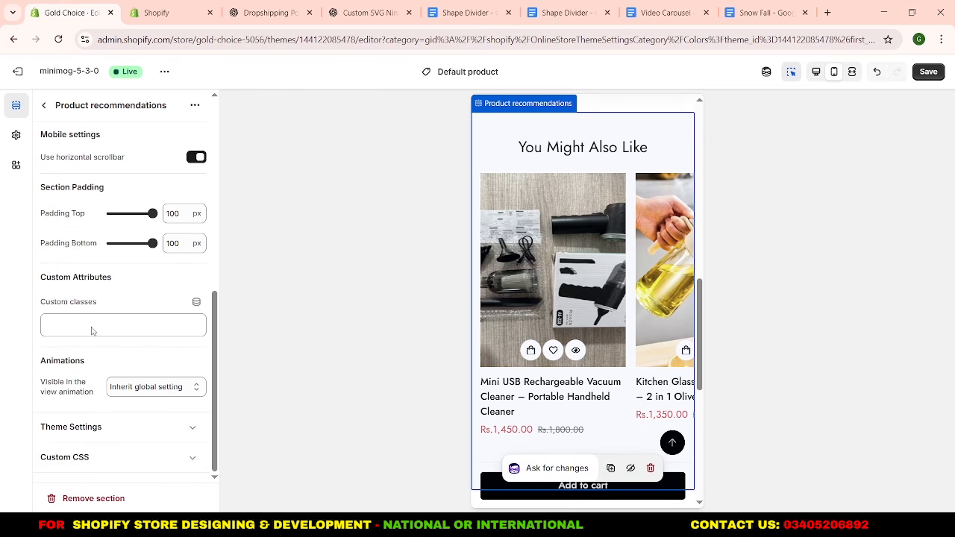
pyautogui.click(124, 458)
pyautogui.scroll(-2, 107, 398)
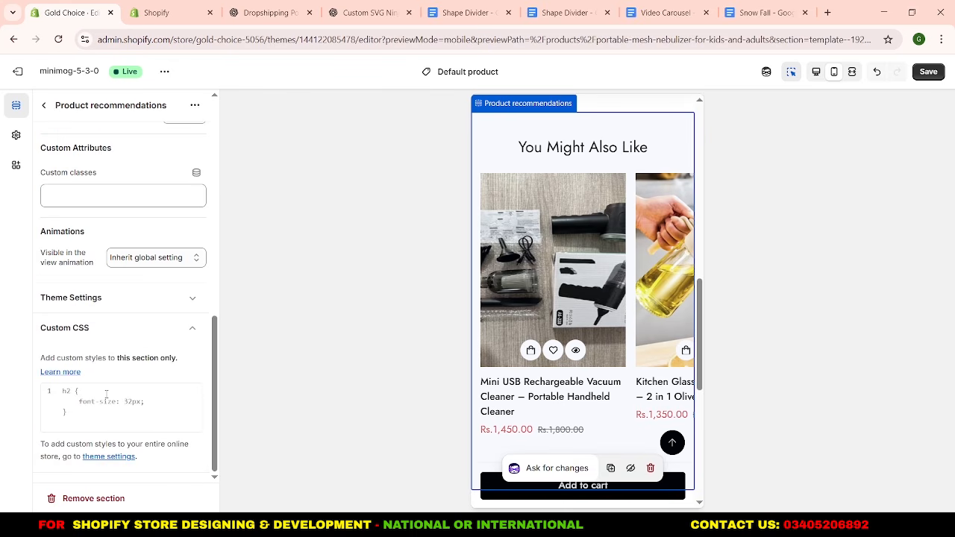
pyautogui.click(122, 329)
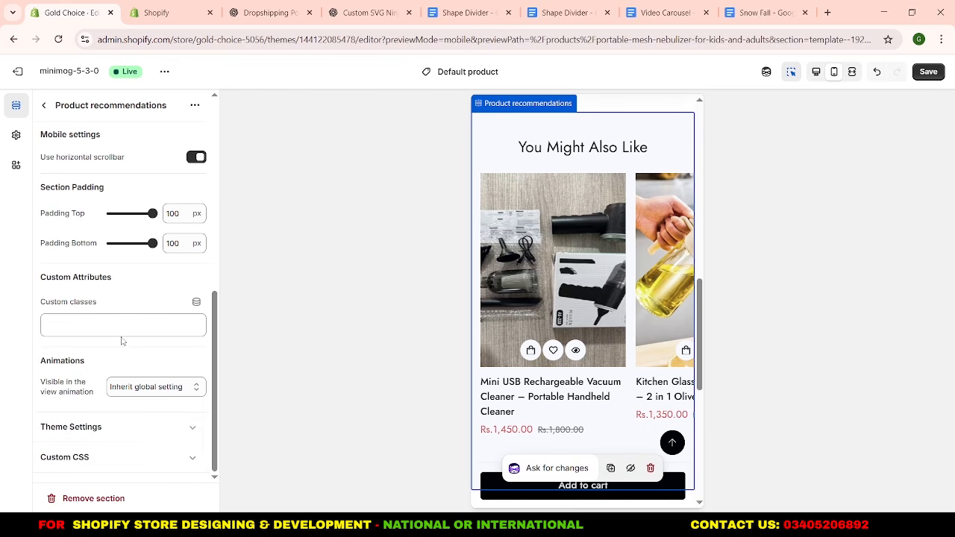
pyautogui.click(139, 387)
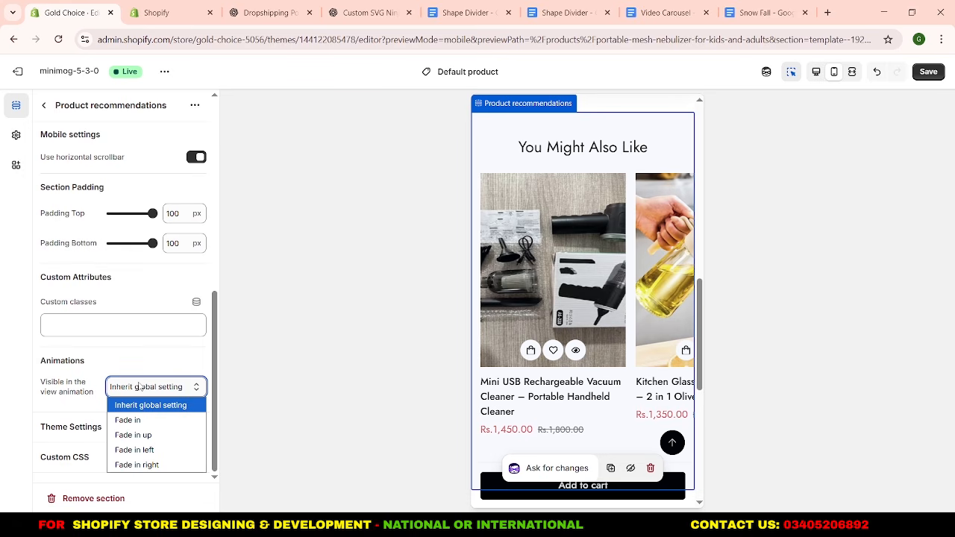
pyautogui.click(140, 387)
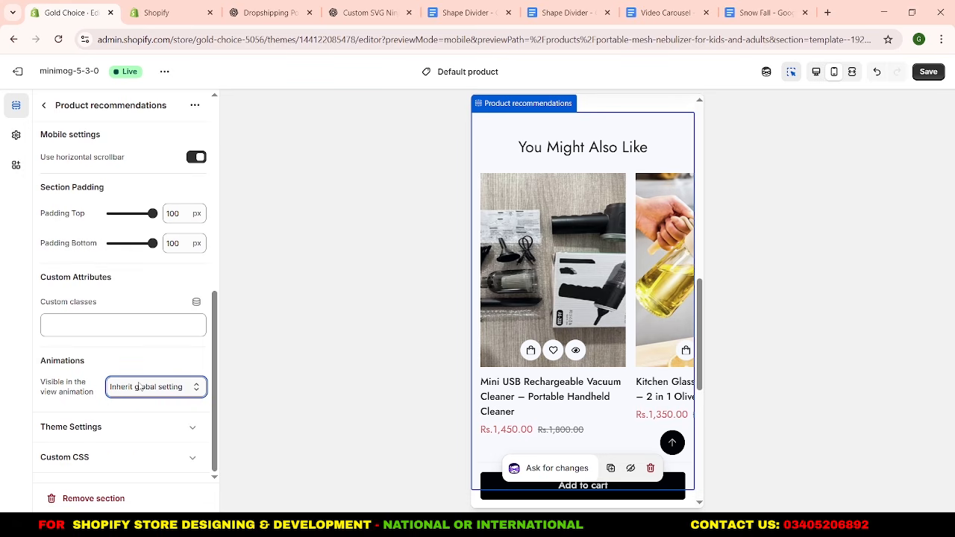
pyautogui.click(152, 428)
pyautogui.click(160, 401)
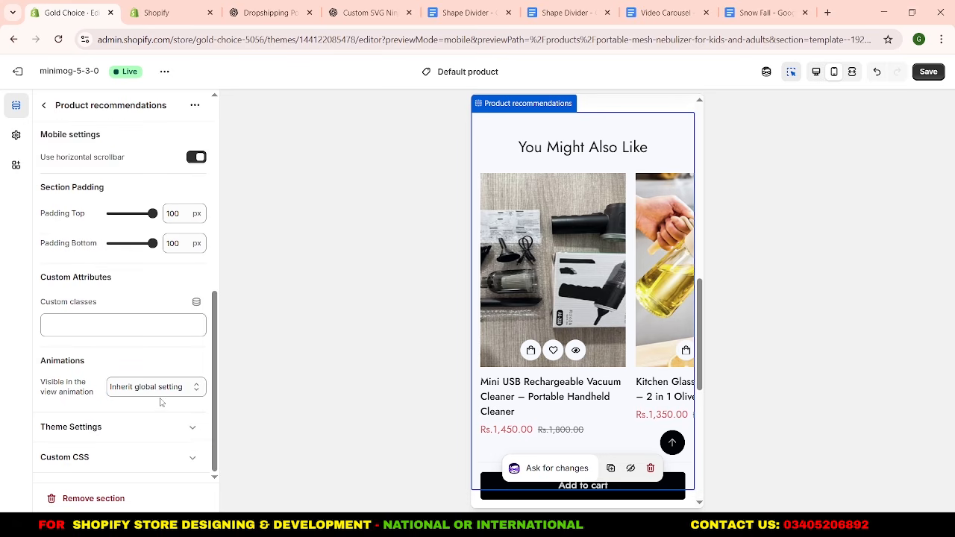
# Set the Product recommendations section's top and bottom padding to 50 px each.
pyautogui.scroll(3, 160, 403)
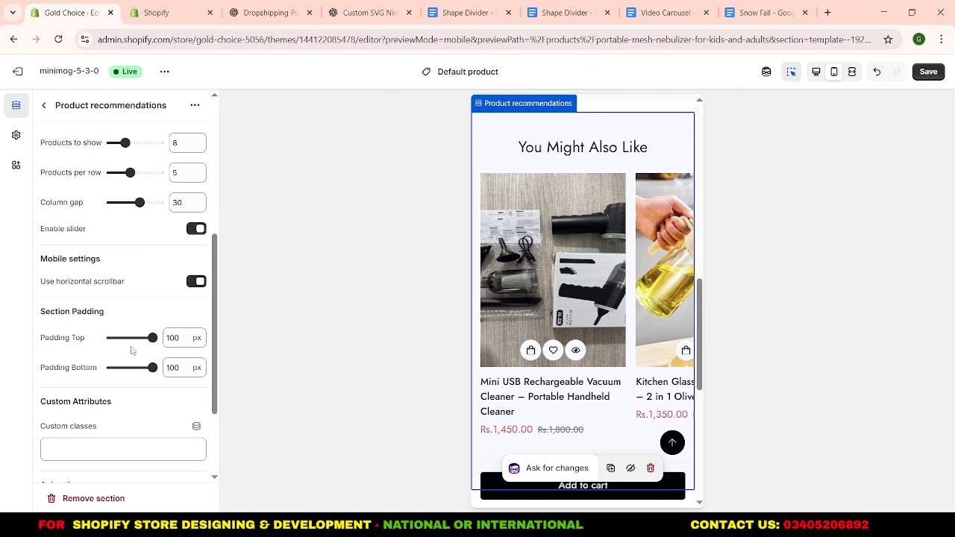
pyautogui.click(176, 338)
pyautogui.doubleClick(176, 338)
pyautogui.write('50')
pyautogui.doubleClick(173, 368)
pyautogui.write('50')
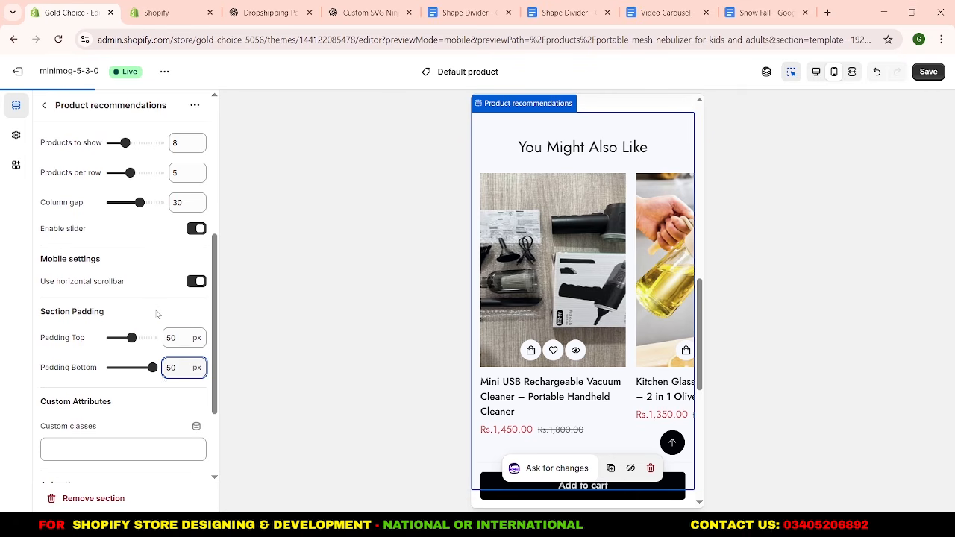
pyautogui.click(157, 314)
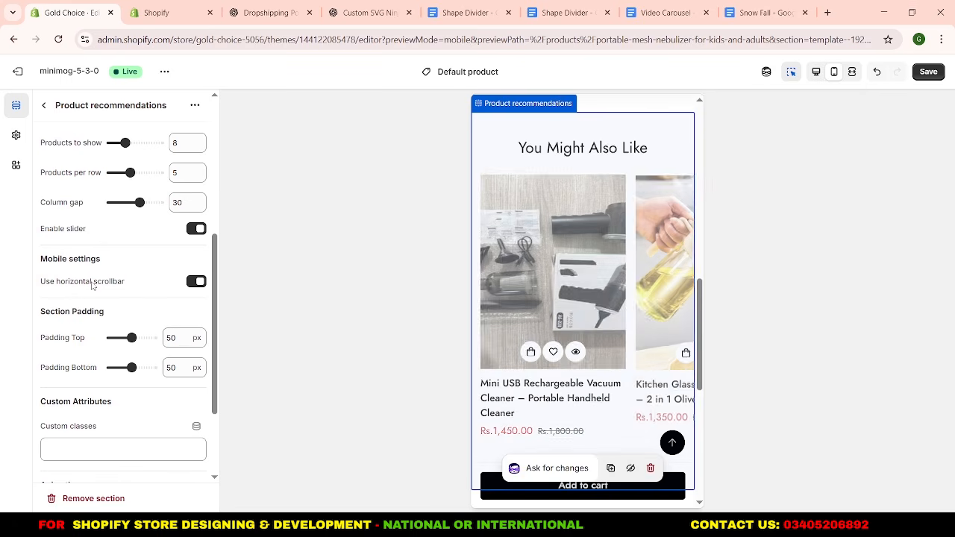
# Try the product recommendations without the mobile horizontal scrollbar, check the preview, and turn the scrollbar back on.
pyautogui.click(193, 284)
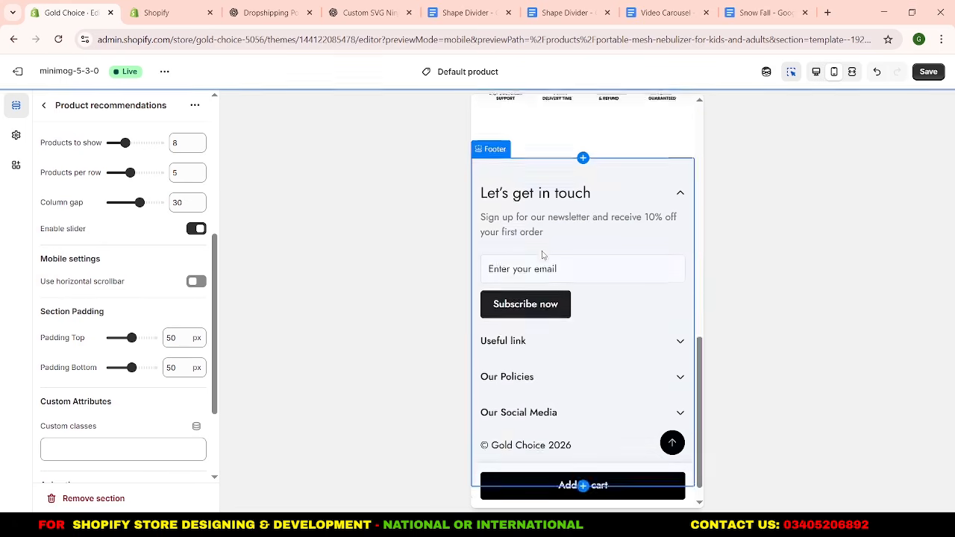
pyautogui.scroll(4, 543, 255)
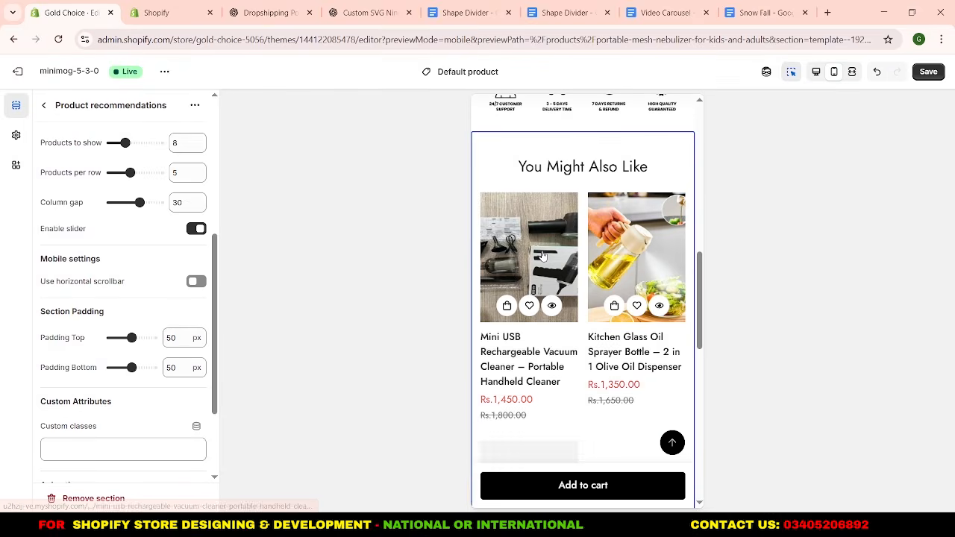
pyautogui.scroll(-5, 556, 299)
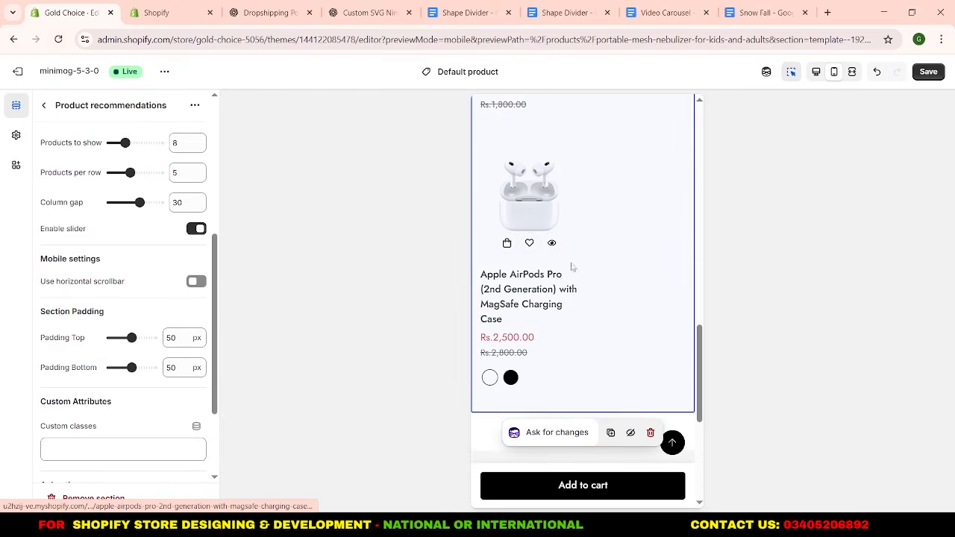
pyautogui.scroll(1, 575, 282)
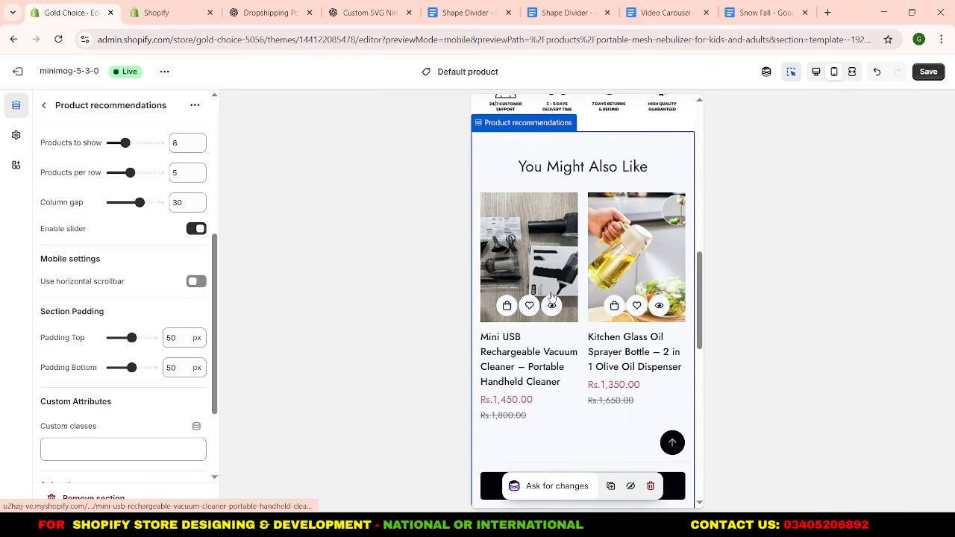
pyautogui.click(191, 284)
# Set the Product recommendations grid to show 4 products with 4 products per row.
pyautogui.scroll(1, 142, 290)
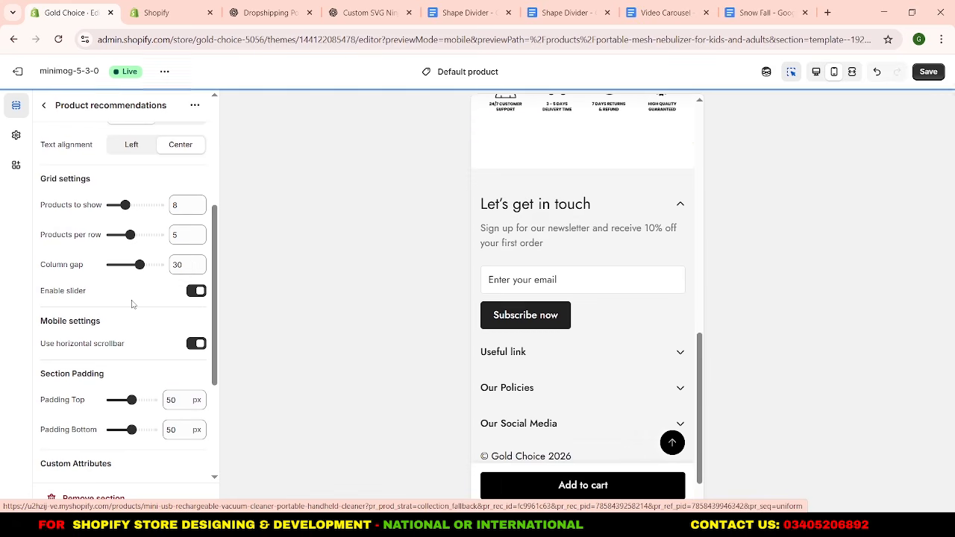
pyautogui.scroll(1, 127, 294)
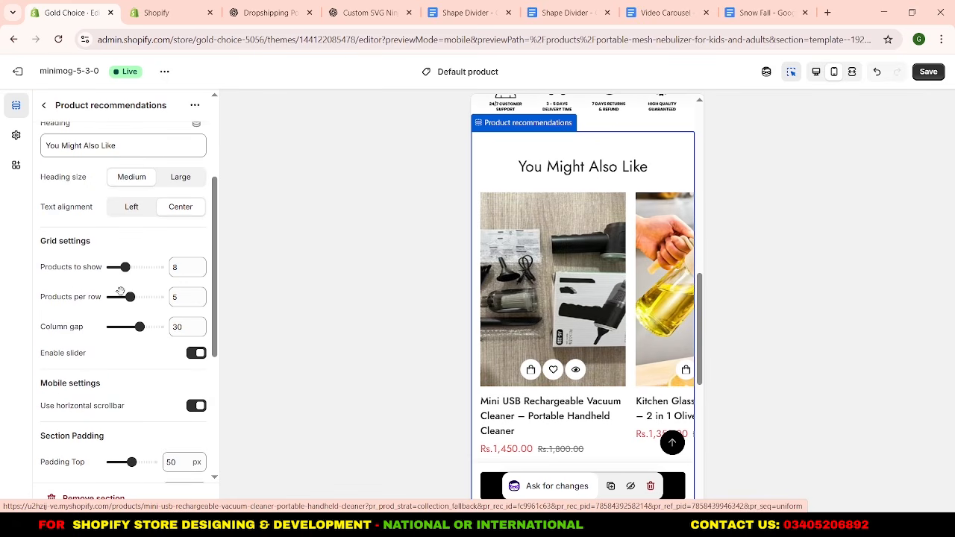
pyautogui.doubleClick(174, 271)
pyautogui.click(178, 247)
pyautogui.doubleClick(179, 297)
pyautogui.write('4')
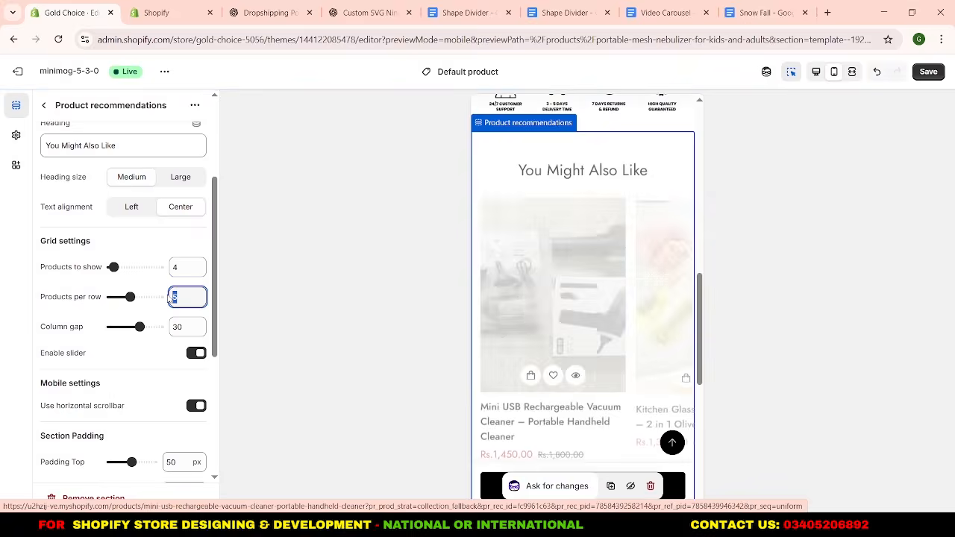
pyautogui.click(168, 244)
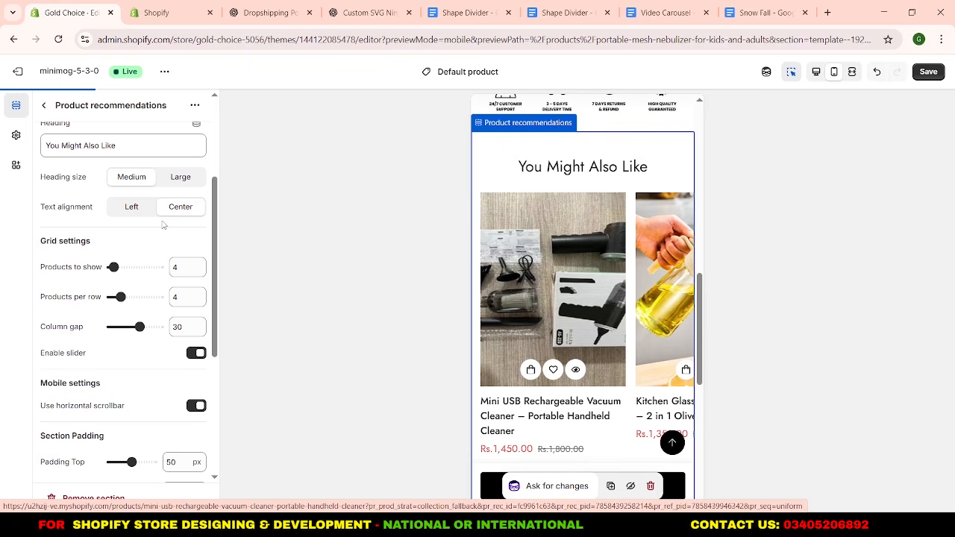
# Change the Product recommendations heading to "Enhance Your Cart".
pyautogui.scroll(2, 149, 243)
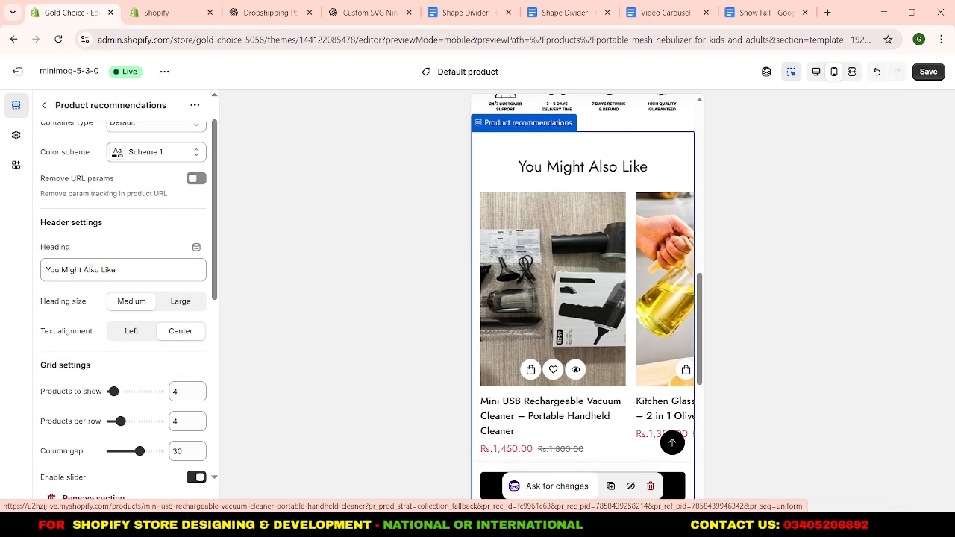
pyautogui.tripleClick(66, 270)
pyautogui.write('Enhance Your')
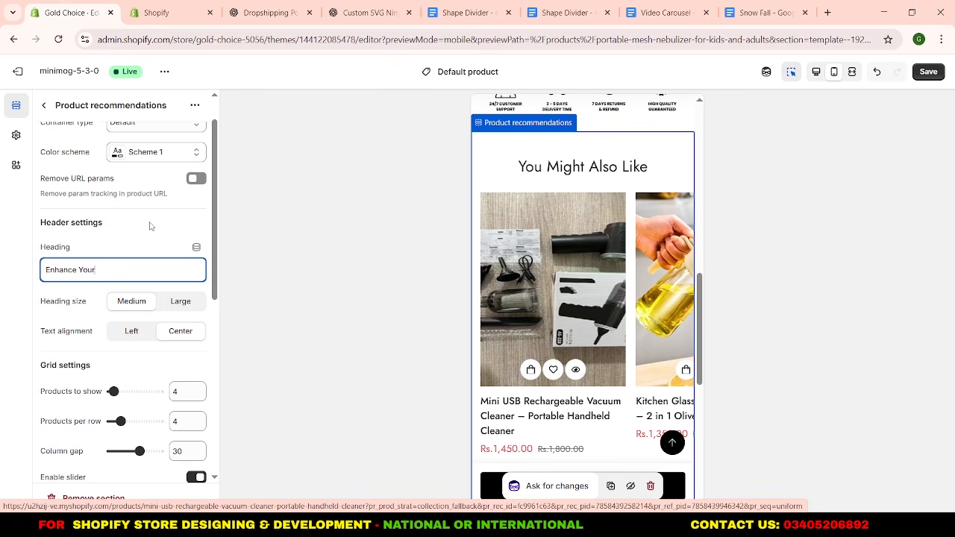
pyautogui.write(' Cart')
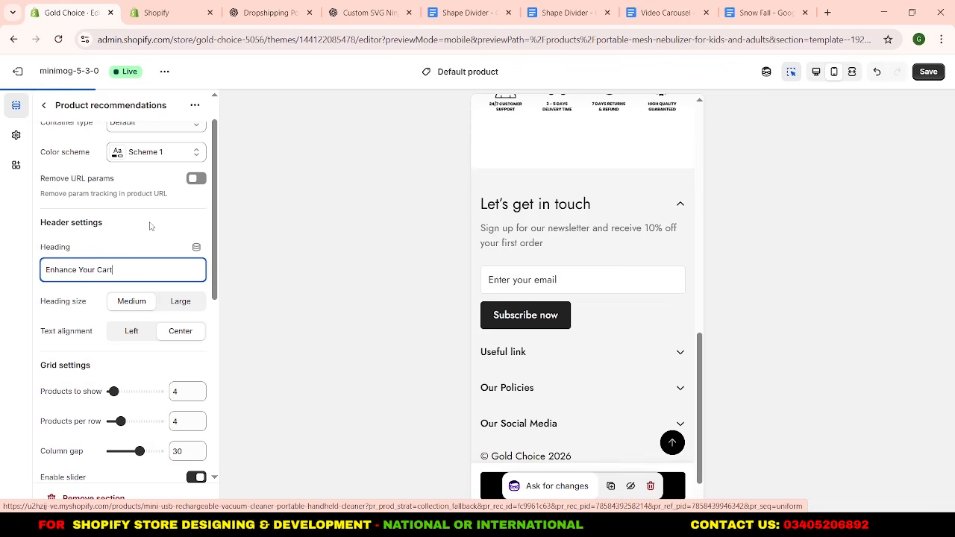
pyautogui.click(150, 226)
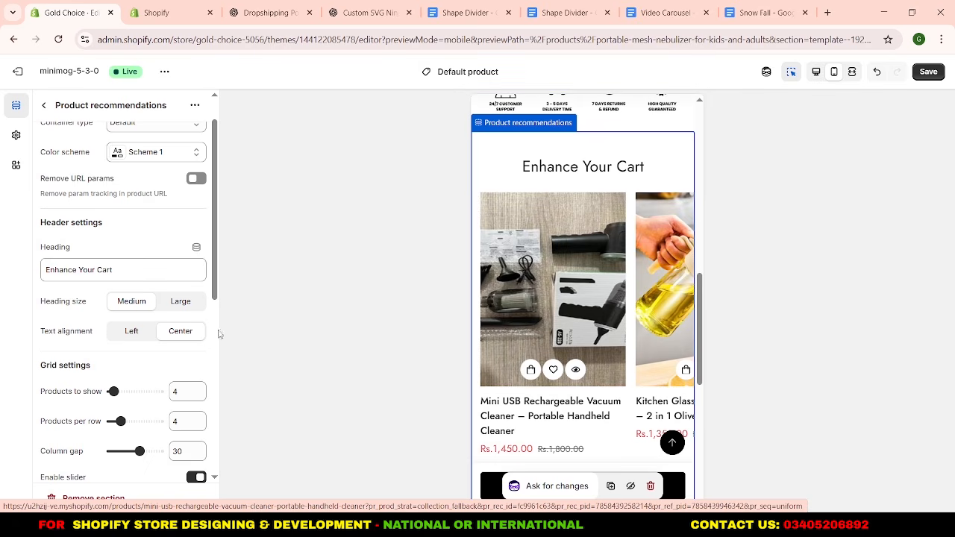
# Review the mobile preview of the product page from its header to the recommendations and return to the section list.
pyautogui.scroll(1, 99, 346)
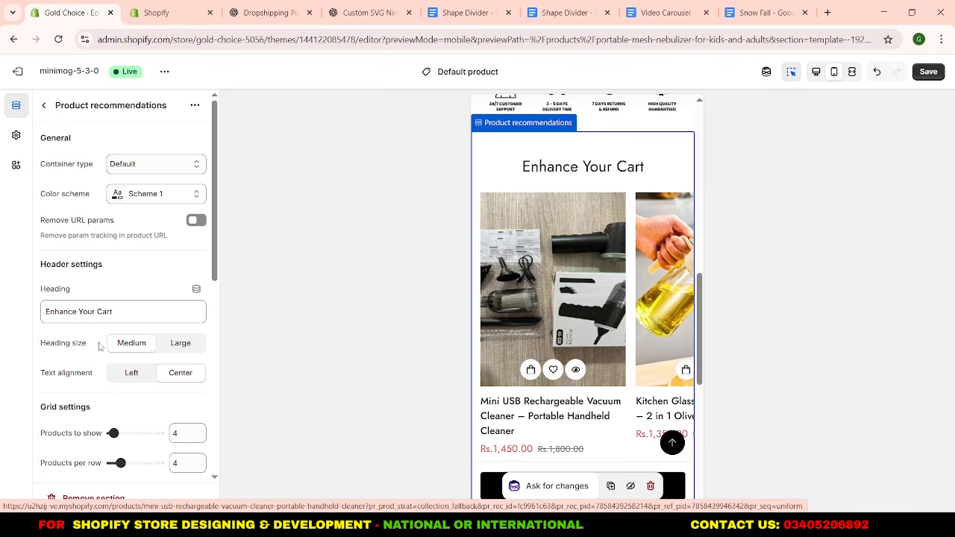
pyautogui.scroll(-2, 565, 277)
pyautogui.scroll(5, 565, 275)
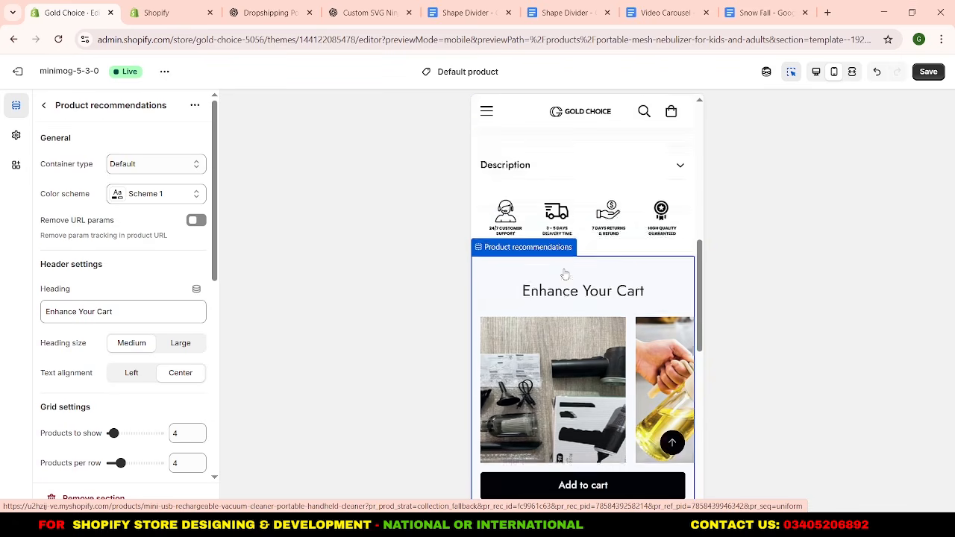
pyautogui.scroll(3, 565, 275)
pyautogui.scroll(-2, 567, 276)
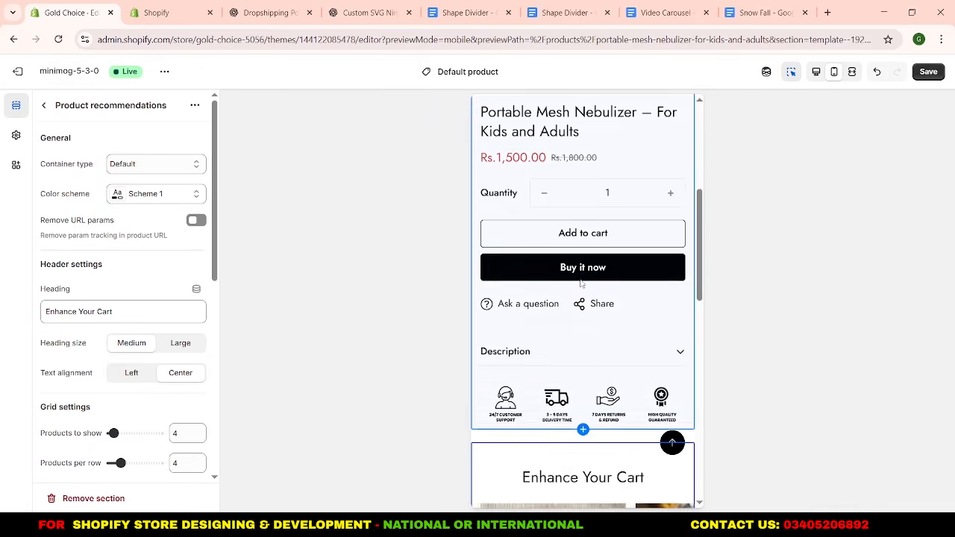
pyautogui.scroll(3, 581, 284)
pyautogui.scroll(3, 582, 284)
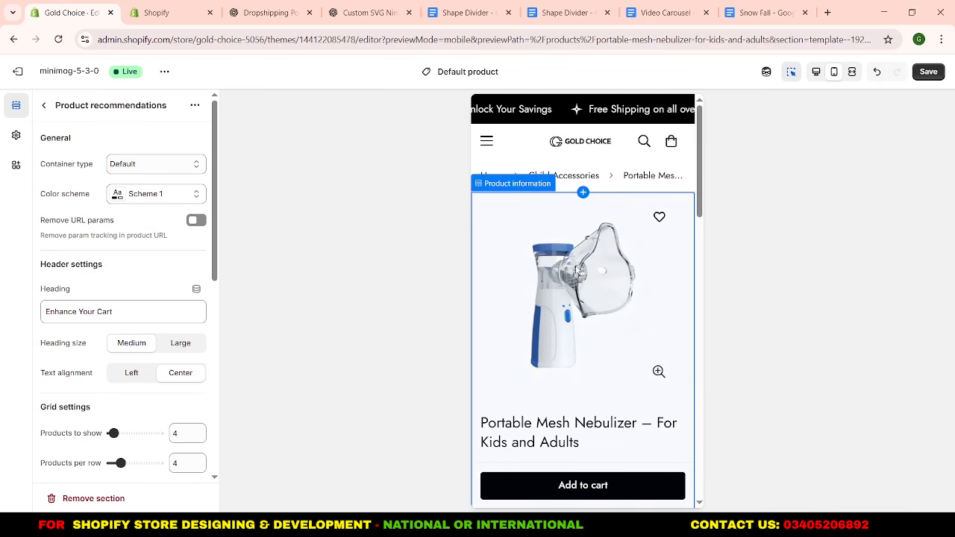
pyautogui.click(44, 105)
pyautogui.scroll(-10, 537, 262)
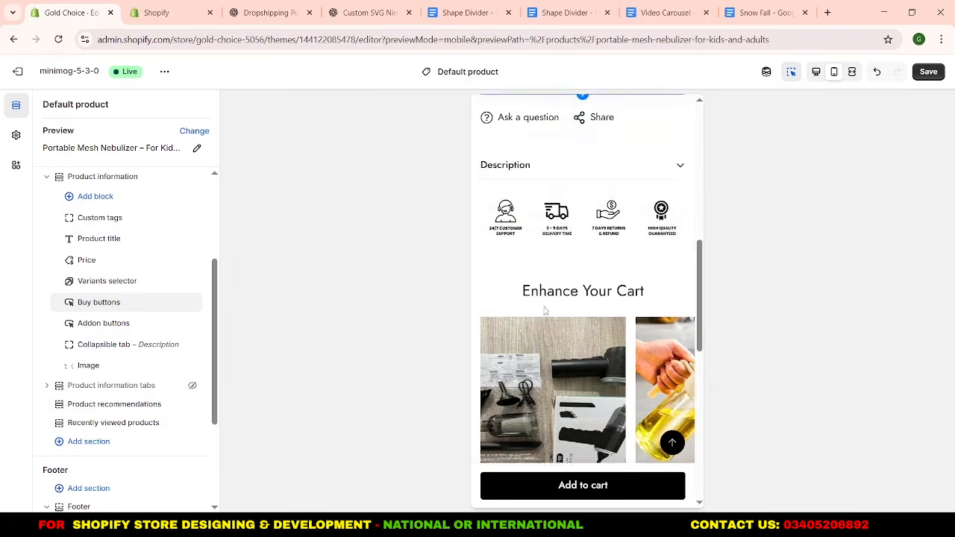
# Add a Custom liquid block between Buy buttons and Addon buttons in Product information and open its settings.
pyautogui.scroll(8, 561, 288)
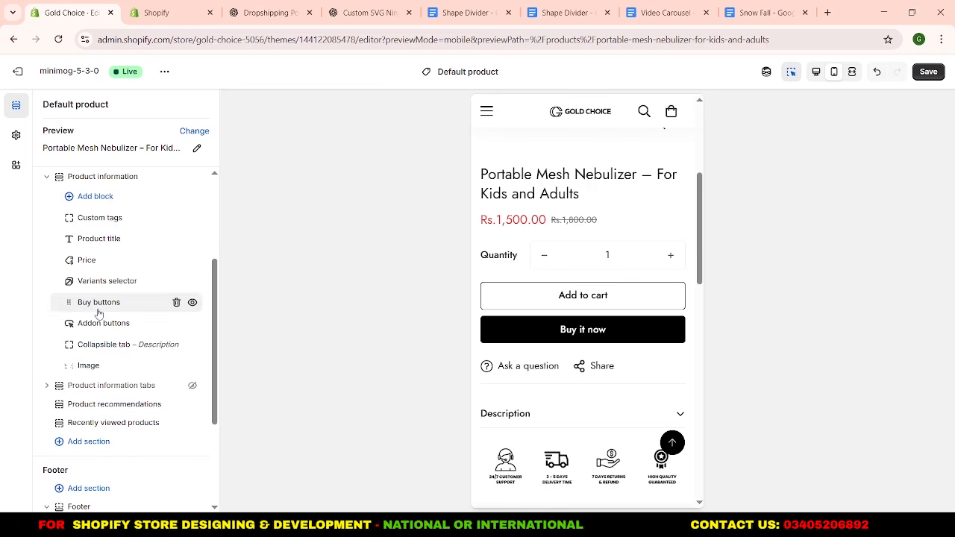
pyautogui.click(128, 313)
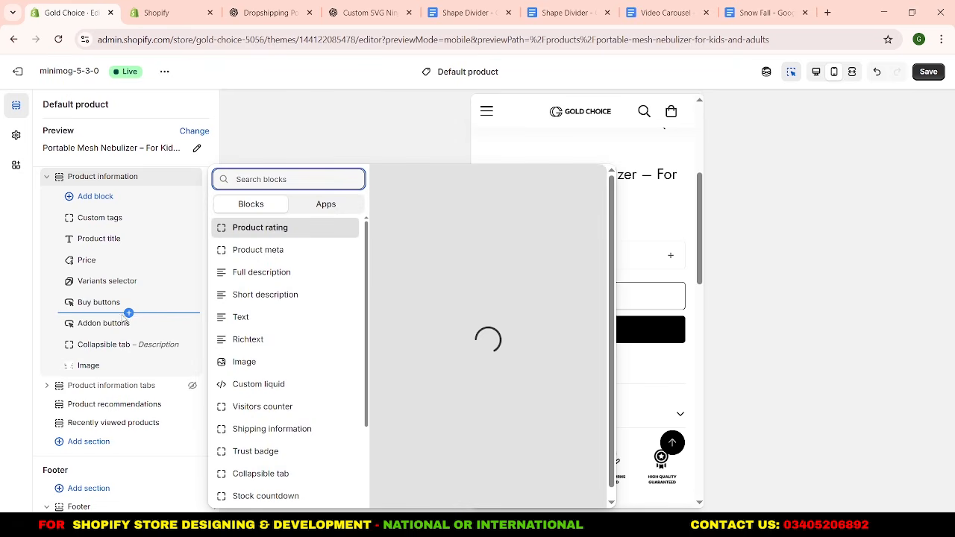
pyautogui.click(266, 383)
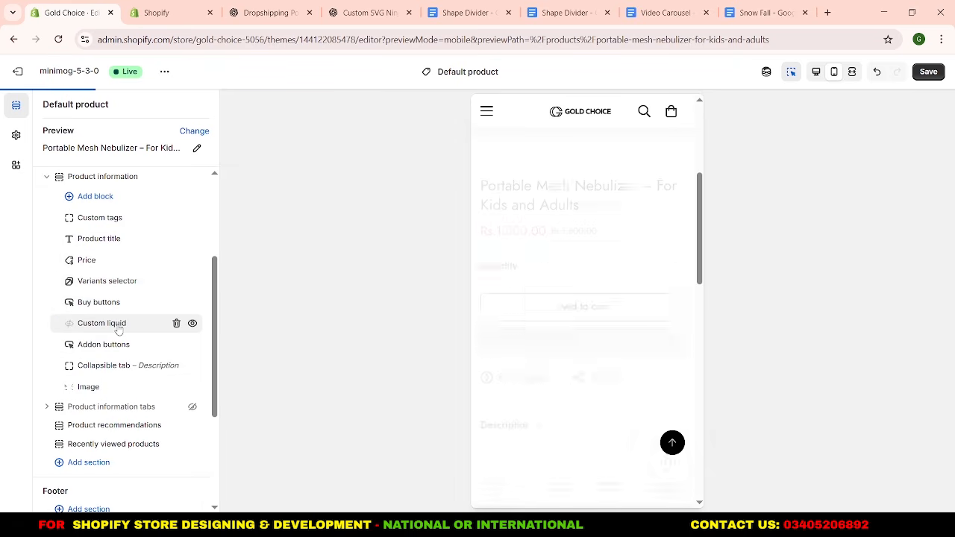
pyautogui.click(117, 325)
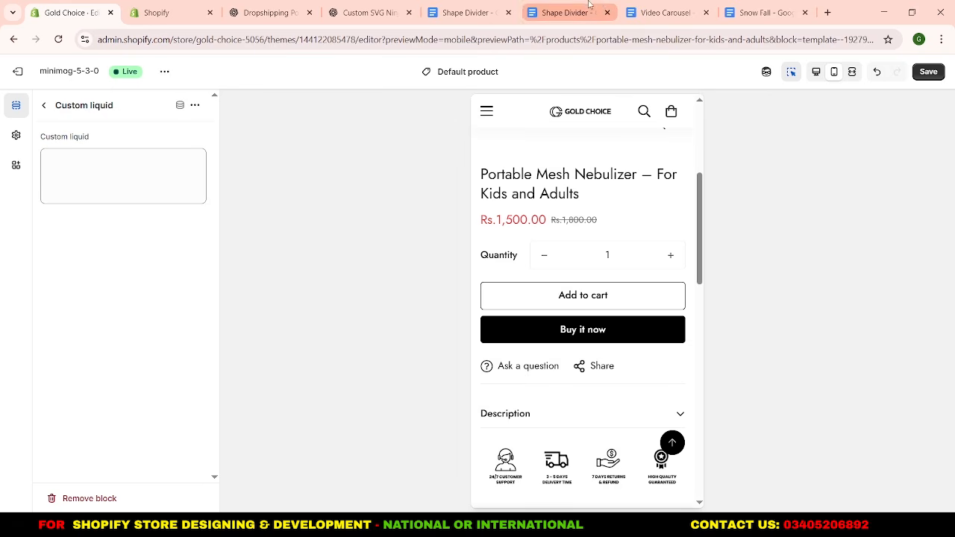
# Copy the WhatsApp order button code from the Whatsapp Google Doc into the new block's Custom liquid field.
pyautogui.click(463, 13)
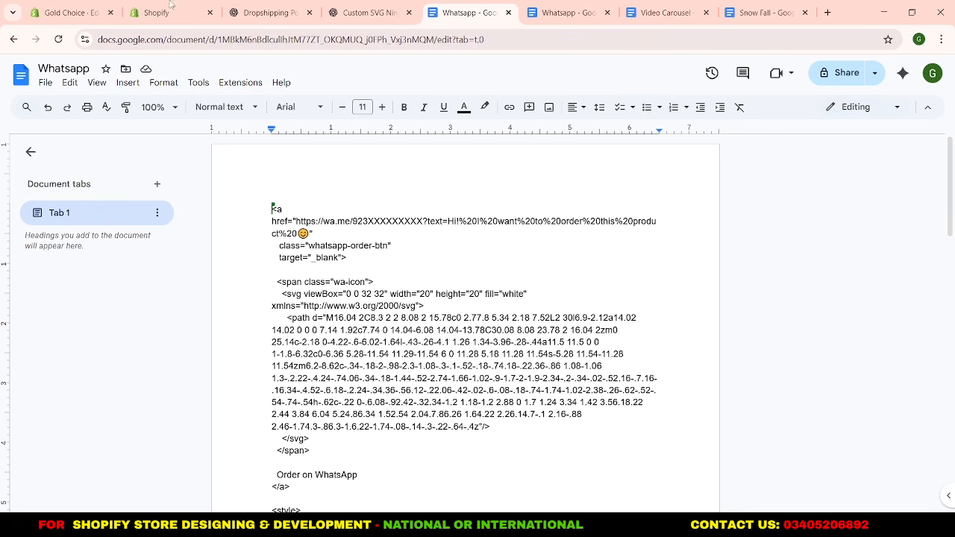
pyautogui.click(60, 9)
pyautogui.click(99, 155)
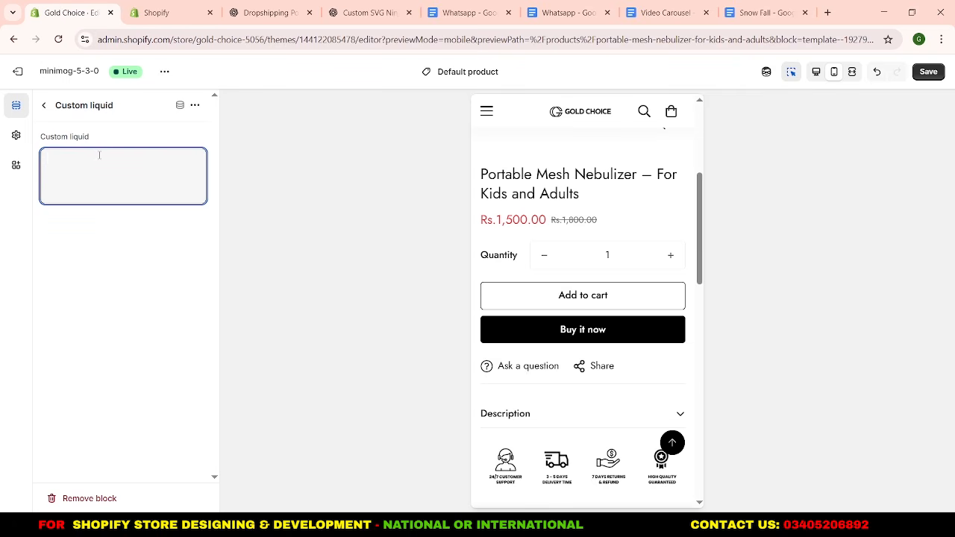
pyautogui.hotkey('ctrl', 'v')
# Examine the WhatsApp button code, including the placeholder phone number in its wa.me link, and return to the section list.
pyautogui.scroll(5, 103, 196)
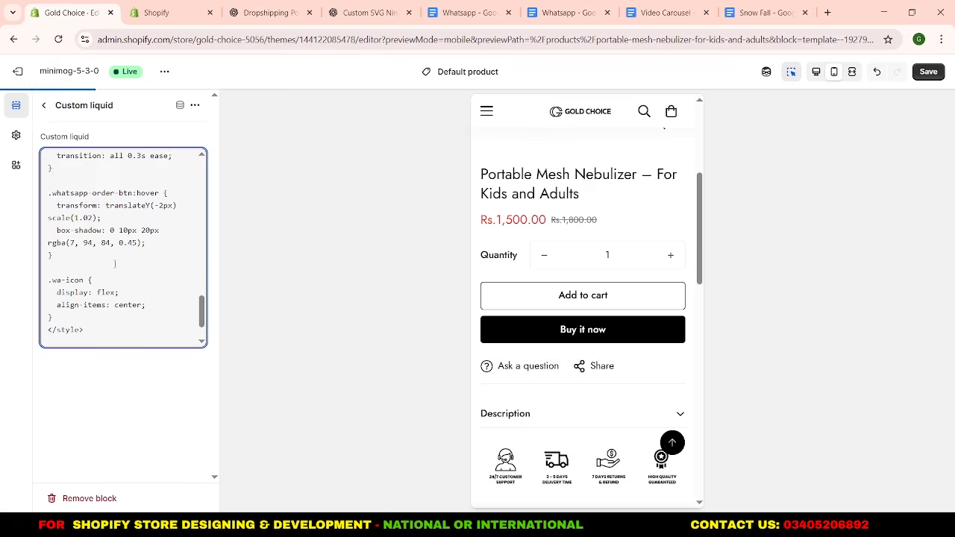
pyautogui.scroll(-3, 115, 263)
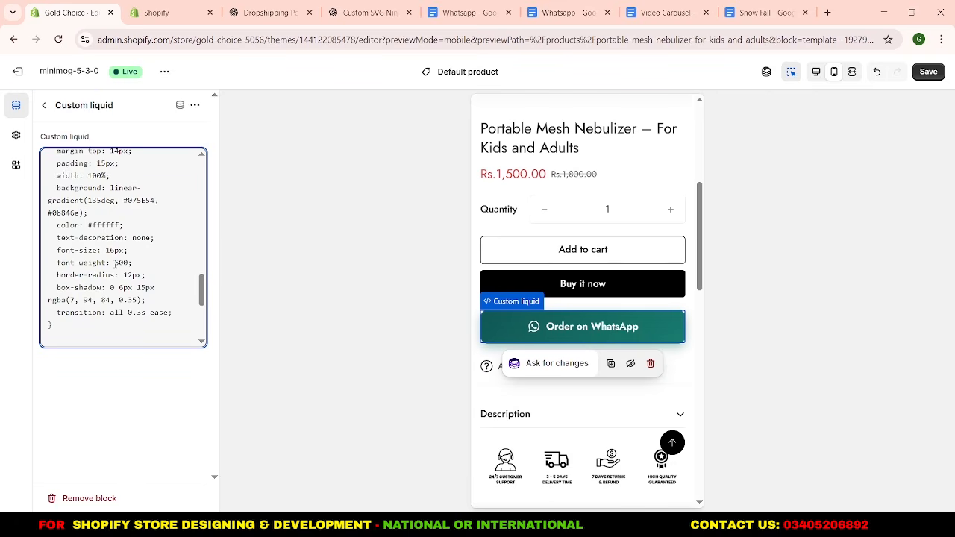
pyautogui.scroll(10, 115, 263)
pyautogui.scroll(2, 115, 264)
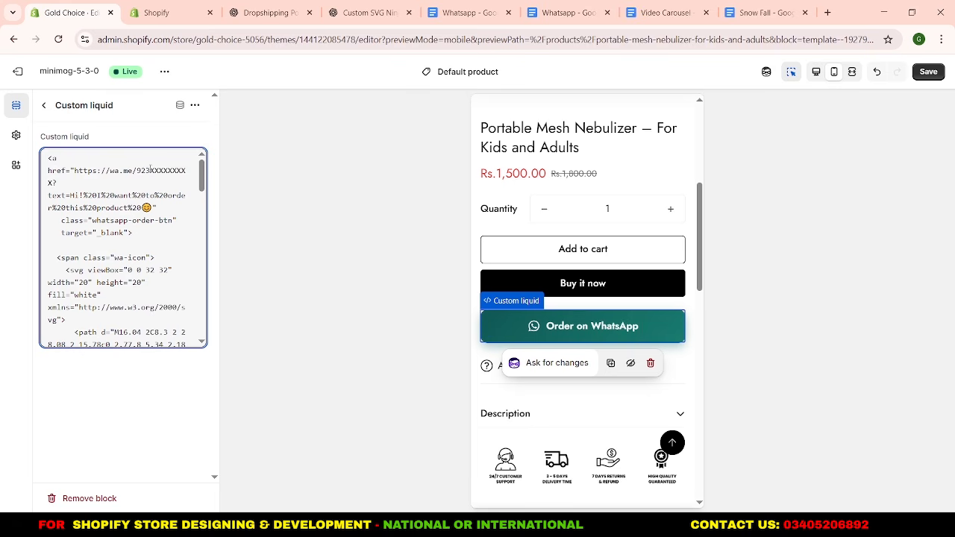
pyautogui.moveTo(146, 171); pyautogui.dragTo(112, 183)
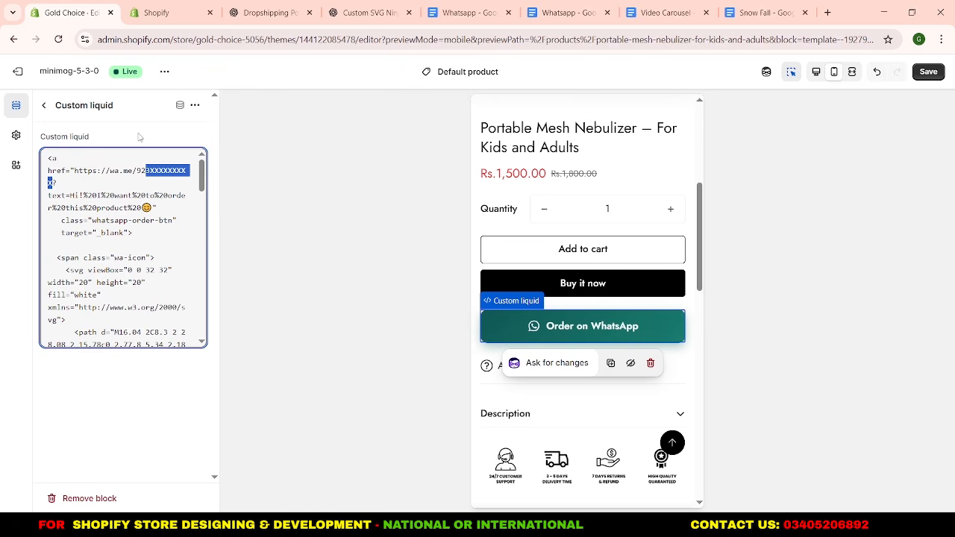
pyautogui.scroll(-5, 125, 235)
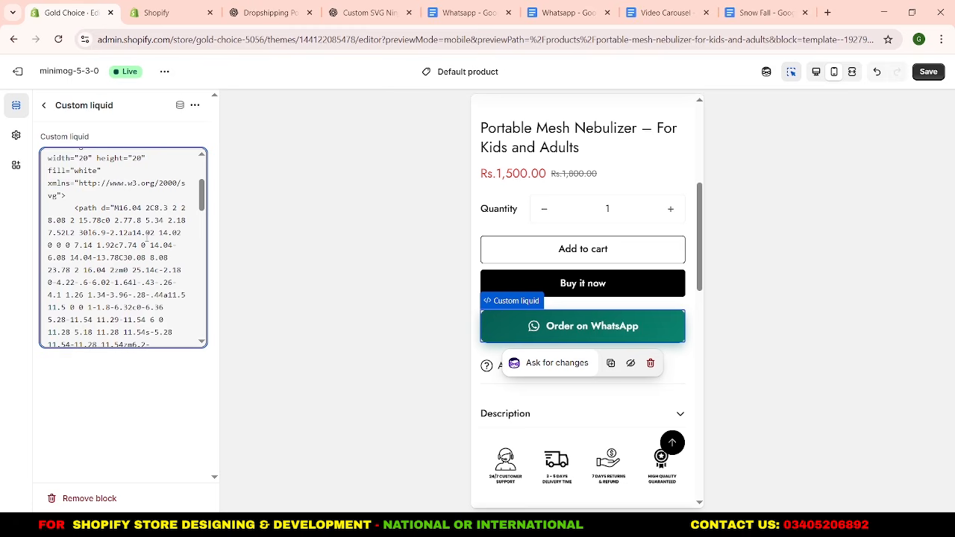
pyautogui.scroll(-10, 147, 238)
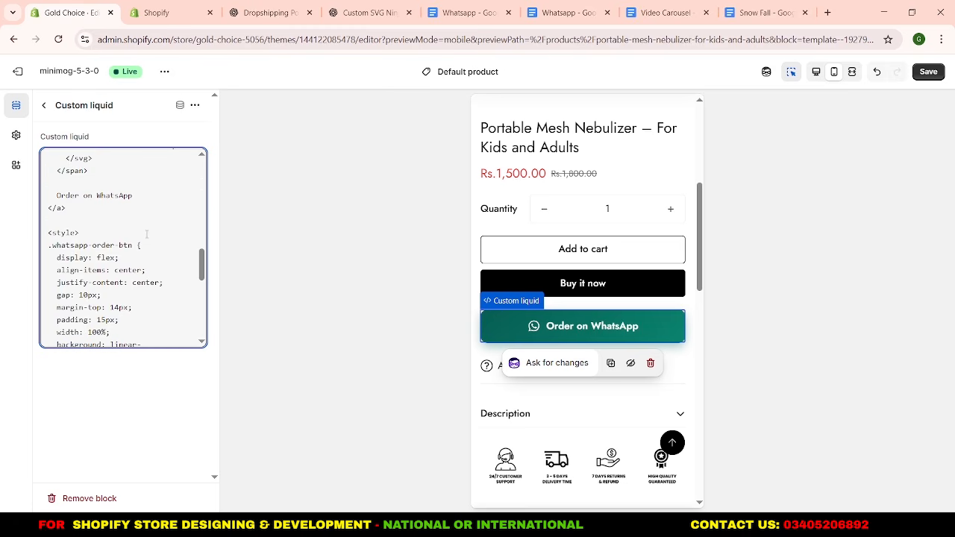
pyautogui.scroll(-2, 147, 234)
pyautogui.scroll(2, 147, 234)
pyautogui.scroll(-2, 147, 234)
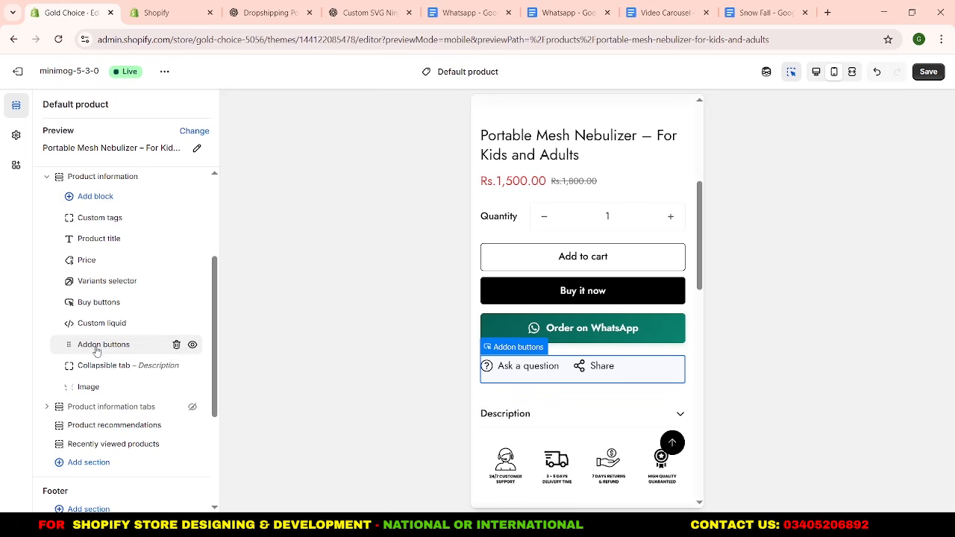
# Add an Inventory status block between Price and Variants selector in Product information.
pyautogui.scroll(3, 522, 253)
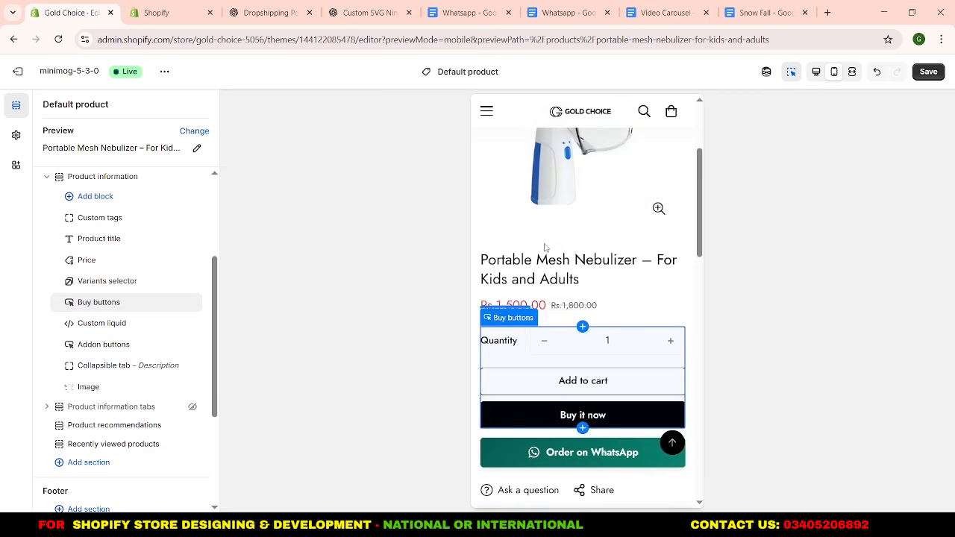
pyautogui.scroll(-2, 545, 248)
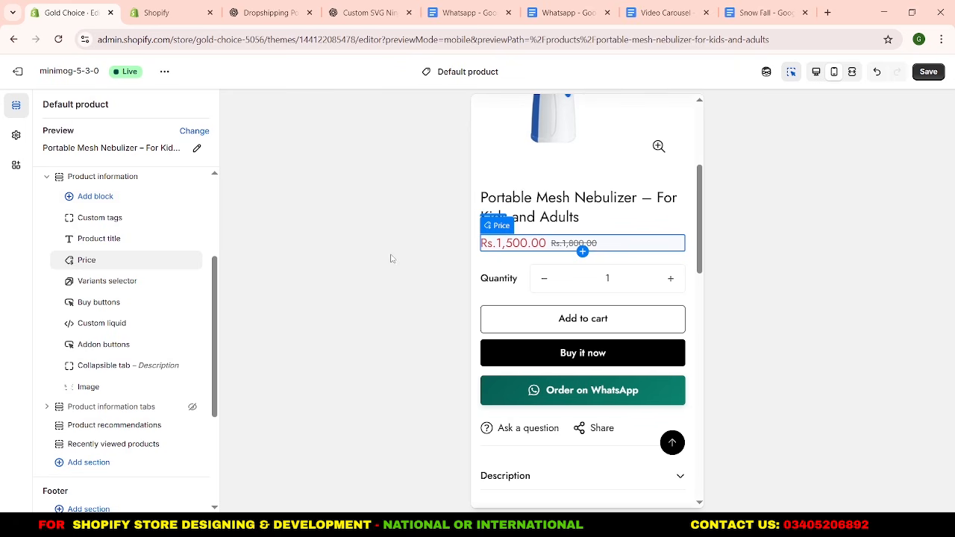
pyautogui.click(129, 270)
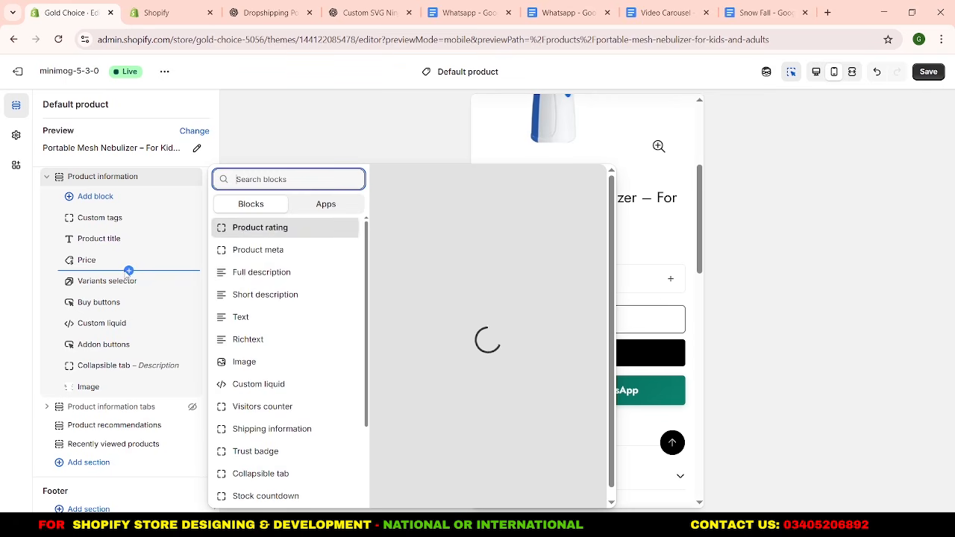
pyautogui.scroll(-2, 292, 280)
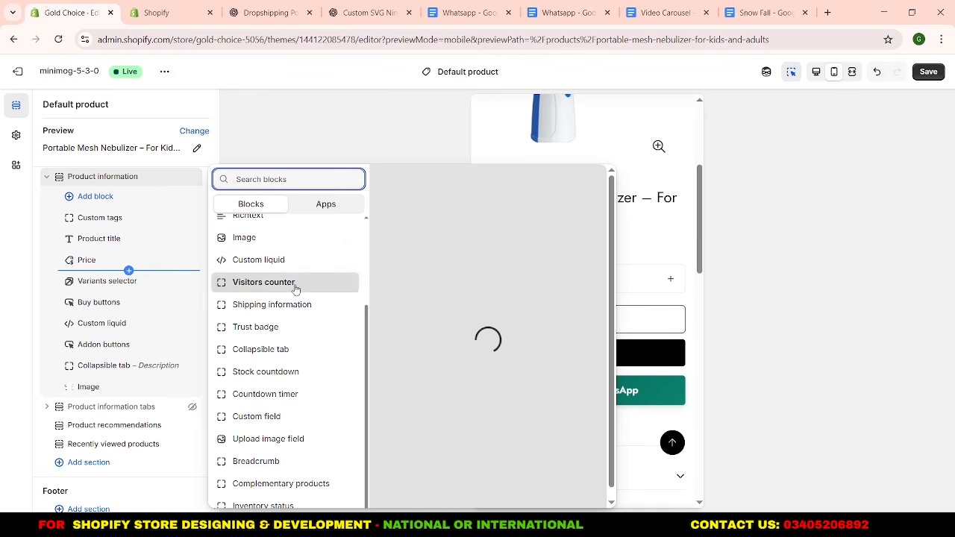
pyautogui.scroll(-1, 297, 381)
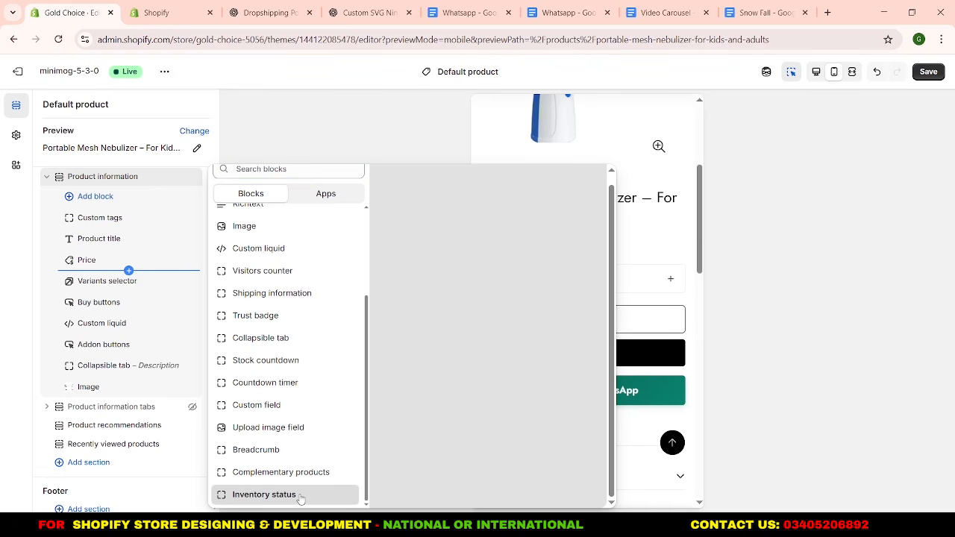
pyautogui.click(300, 496)
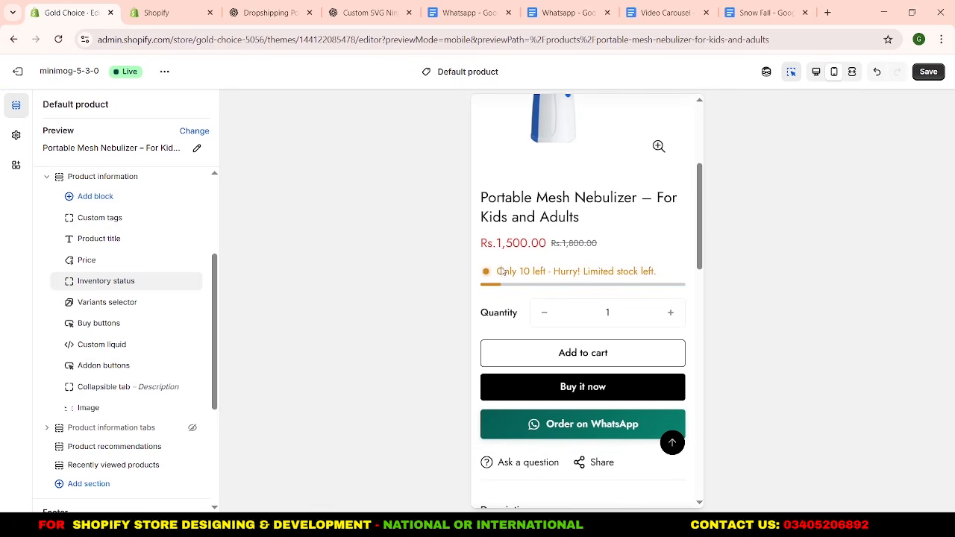
# Add a second Custom liquid block below the WhatsApp button block and paste the mini review slider code into it.
pyautogui.scroll(-3, 502, 271)
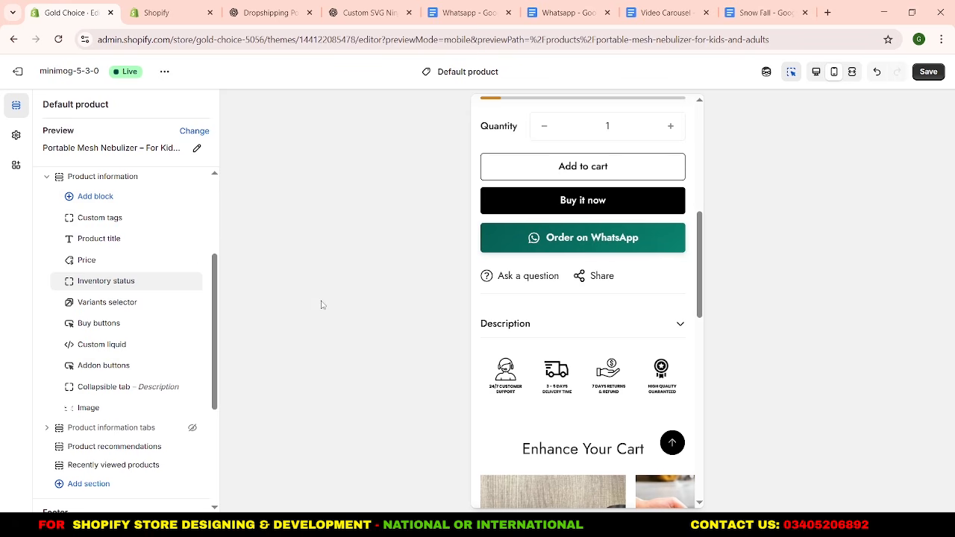
pyautogui.moveTo(113, 358)
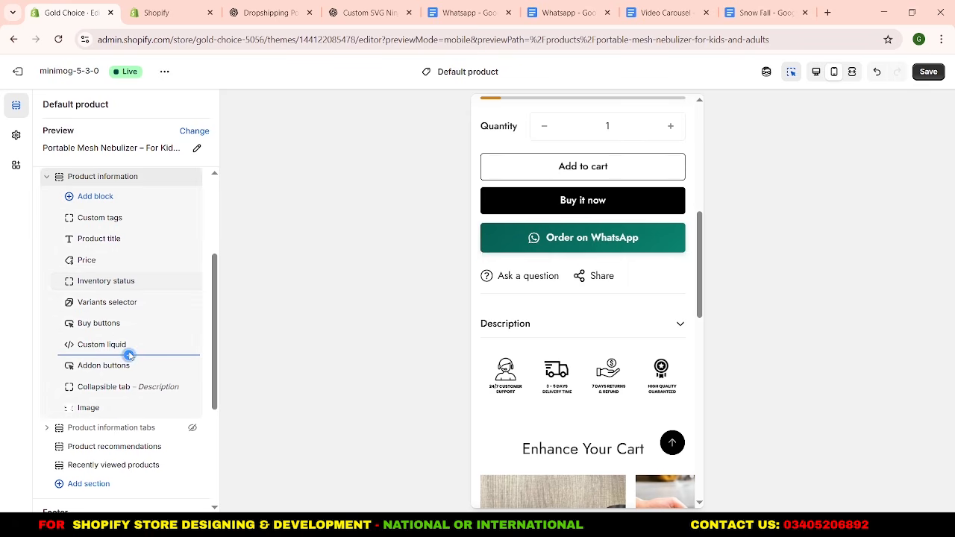
pyautogui.click(128, 355)
pyautogui.click(286, 384)
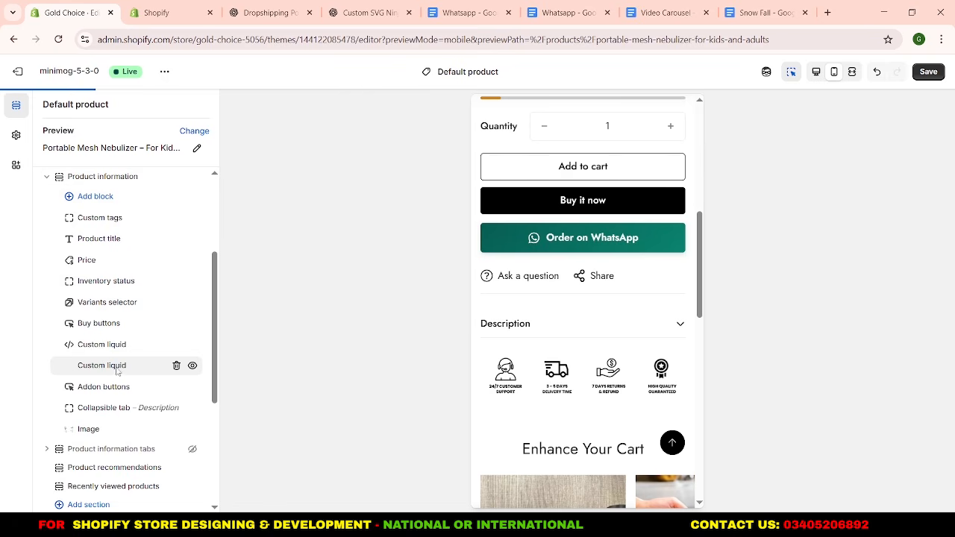
pyautogui.click(96, 172)
pyautogui.hotkey('ctrl', 'v')
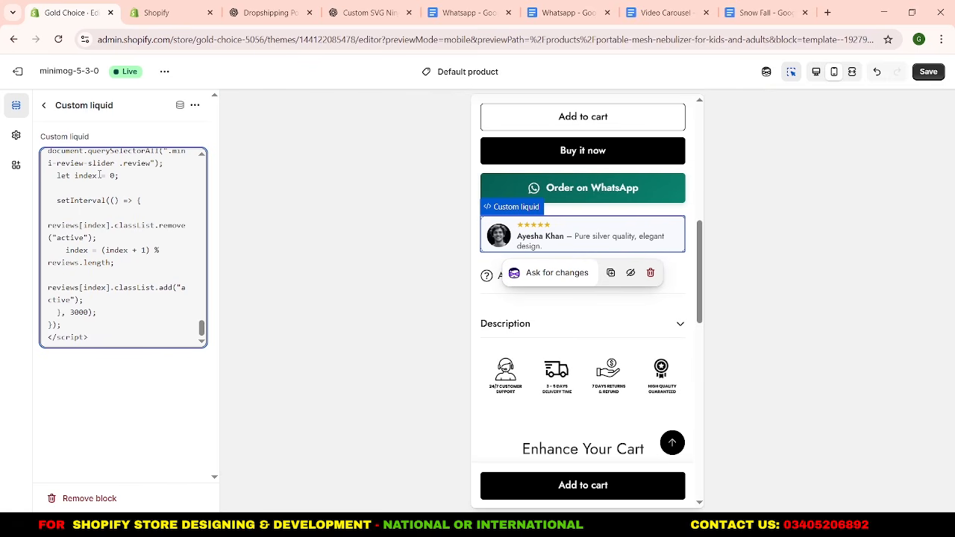
# Return to the section list and save the default product template.
pyautogui.click(109, 383)
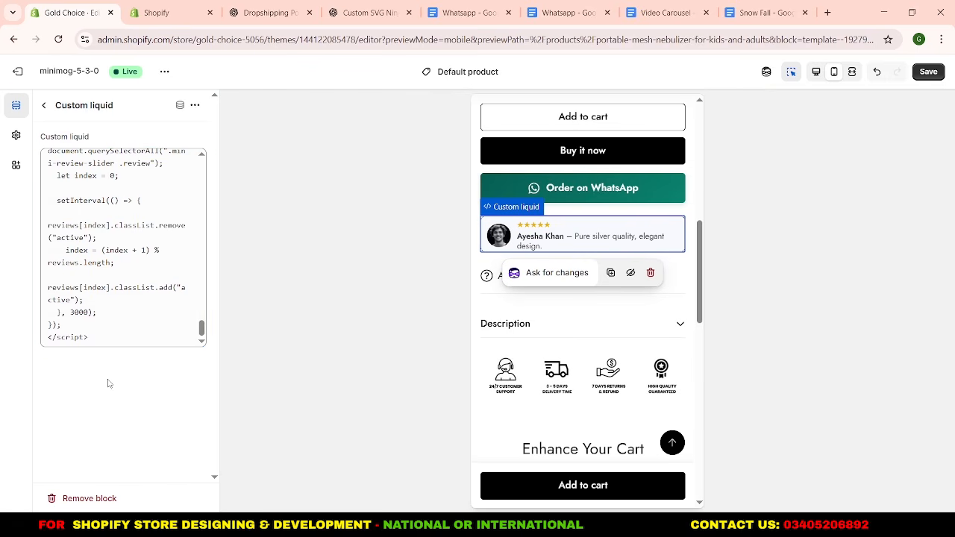
pyautogui.click(43, 105)
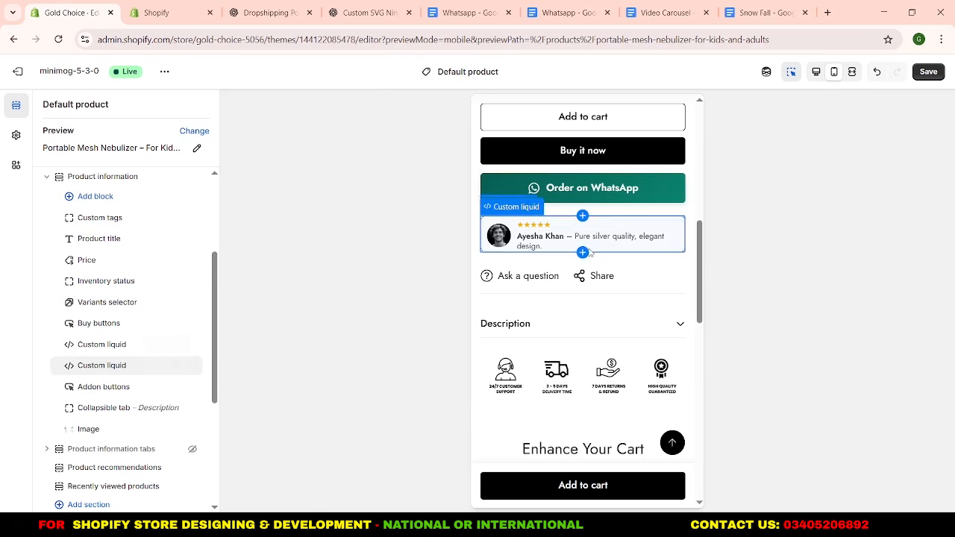
pyautogui.click(929, 72)
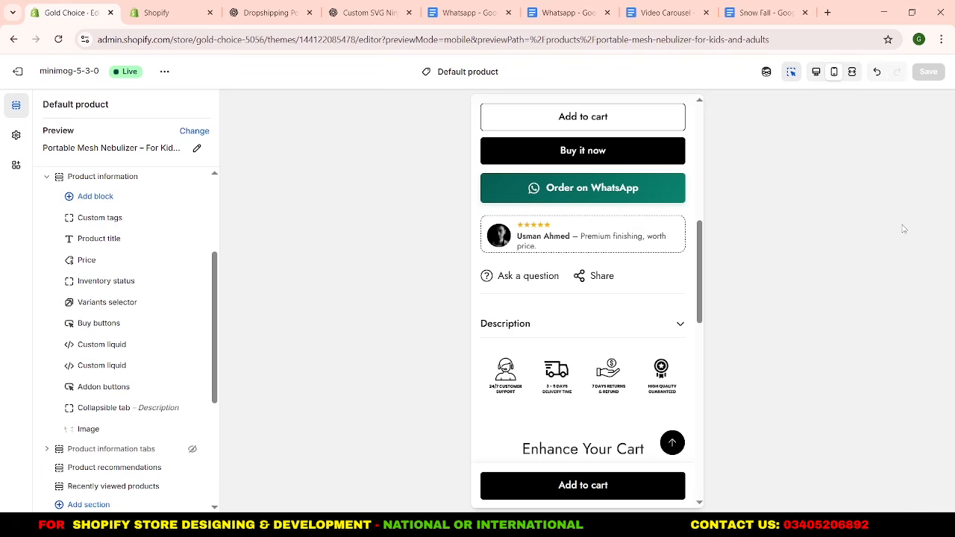
# Add a Custom liquid block between Custom tags and Product title with star rating code for "4.7 (366 reviews)".
pyautogui.scroll(4, 582, 246)
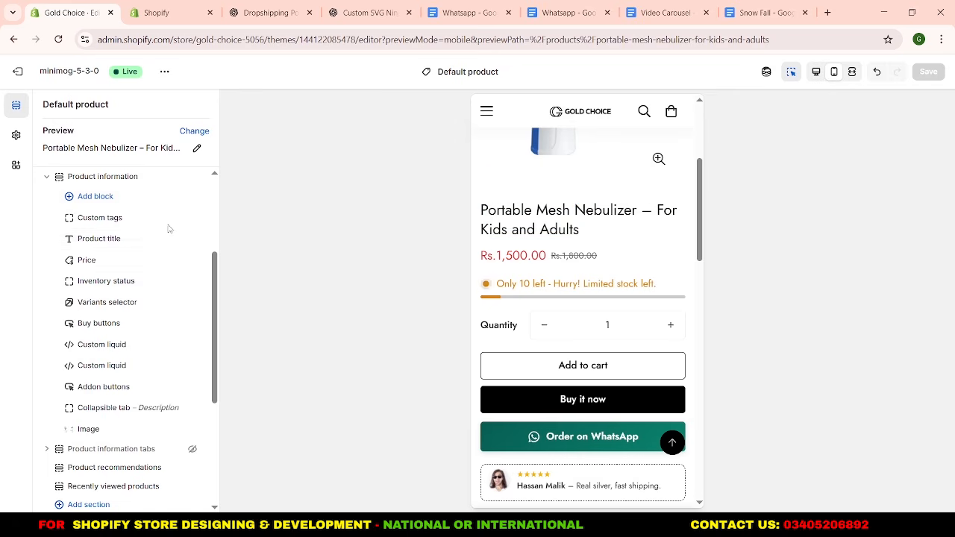
pyautogui.click(130, 229)
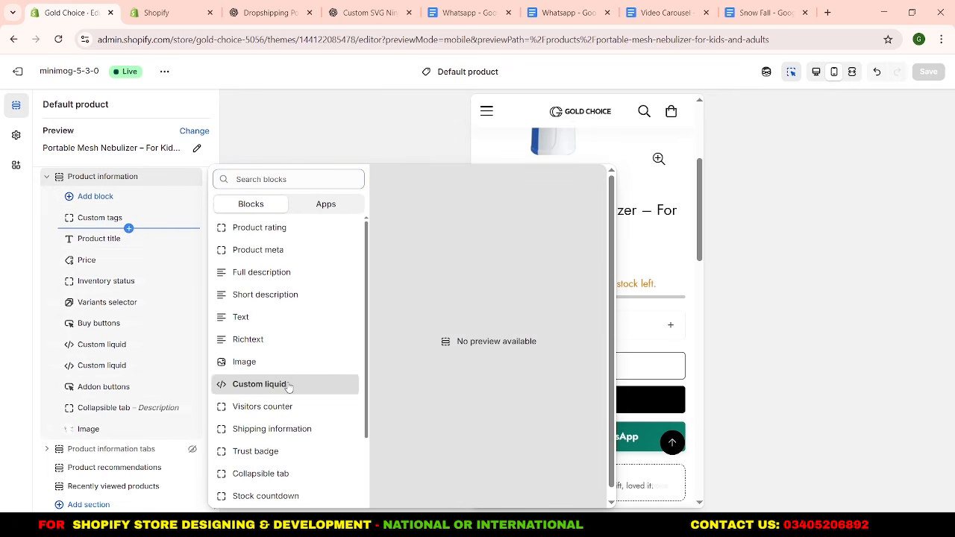
pyautogui.click(289, 385)
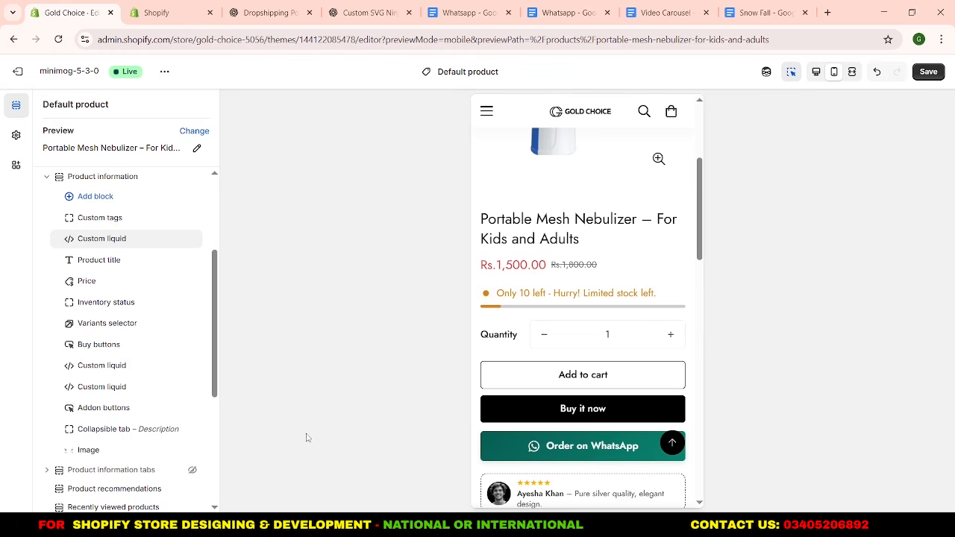
pyautogui.click(105, 239)
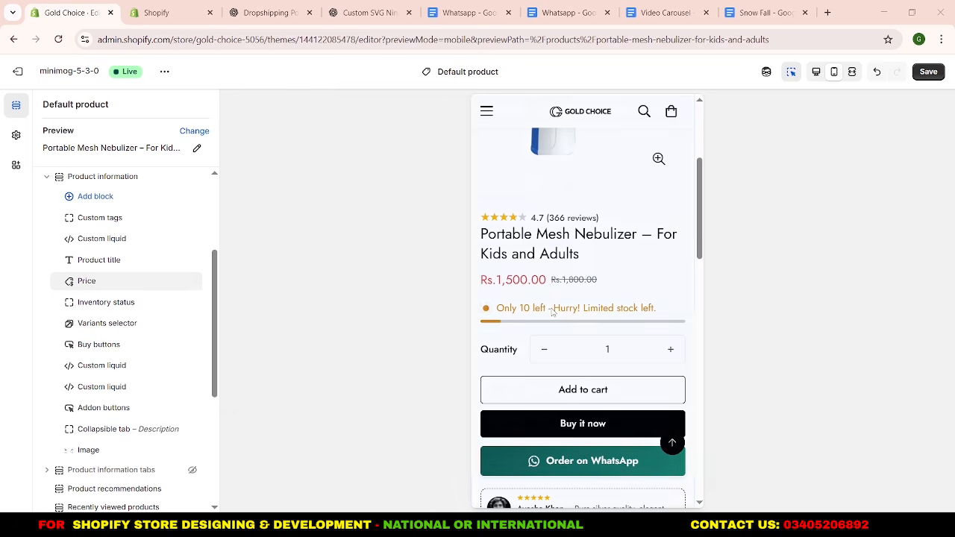
# Review the mobile preview from the star rating and product title through to the product recommendations.
pyautogui.scroll(-3, 553, 312)
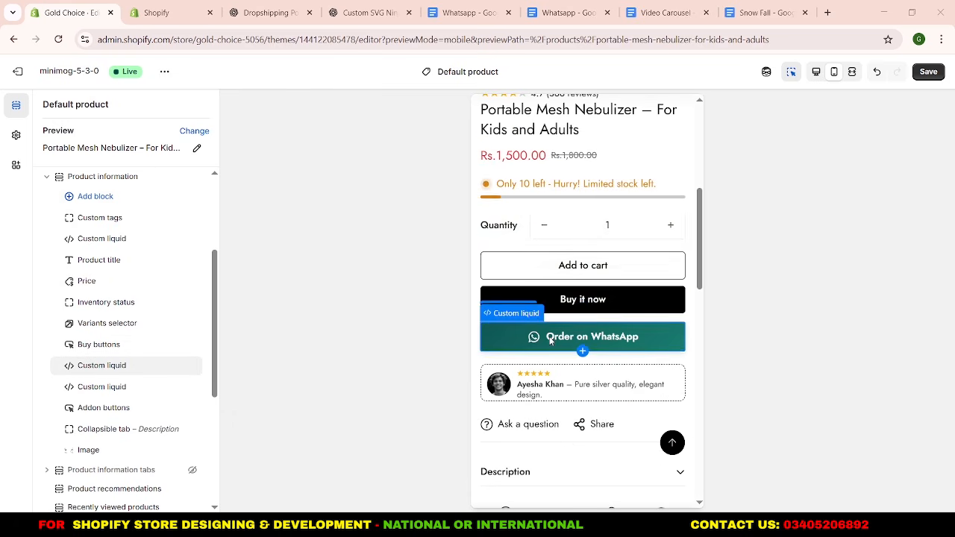
pyautogui.scroll(-2, 551, 340)
pyautogui.scroll(-2, 550, 326)
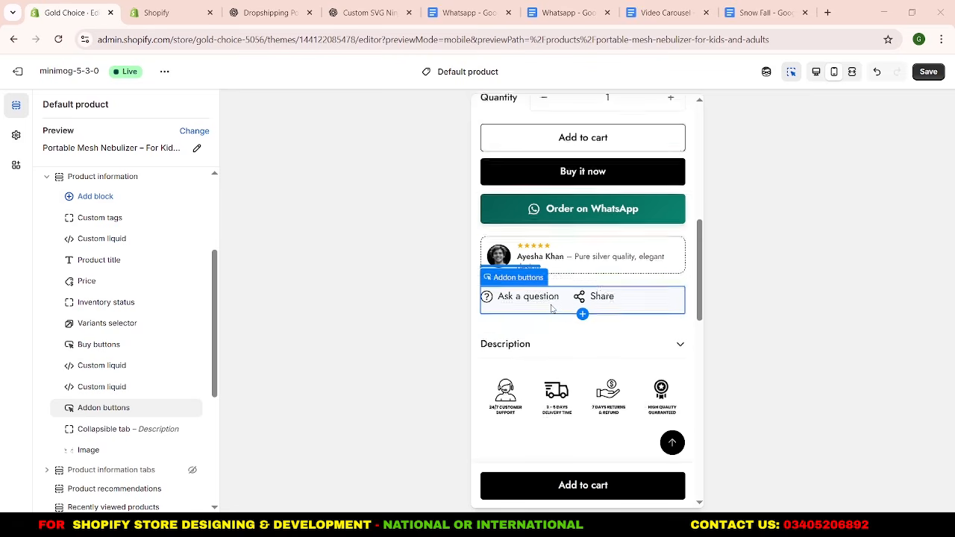
pyautogui.scroll(-3, 552, 308)
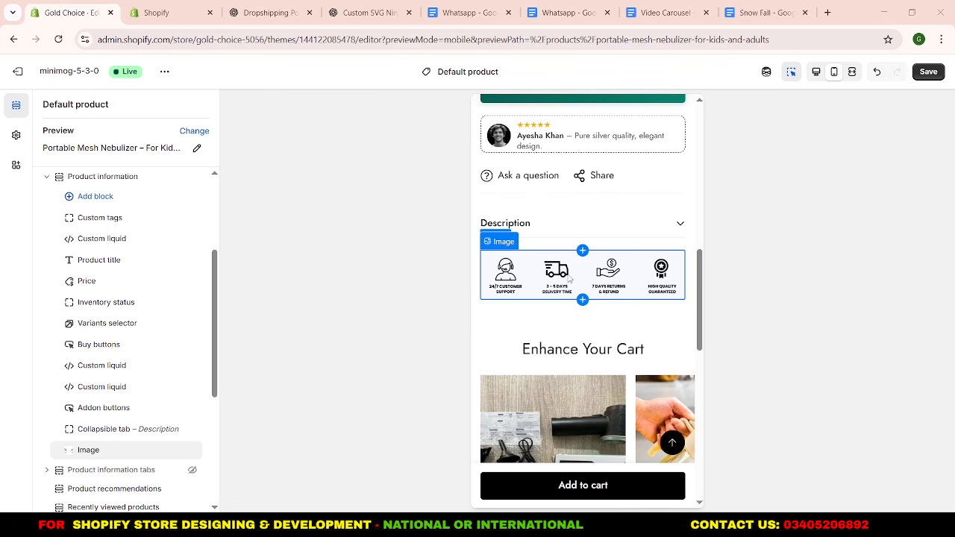
pyautogui.scroll(-4, 580, 341)
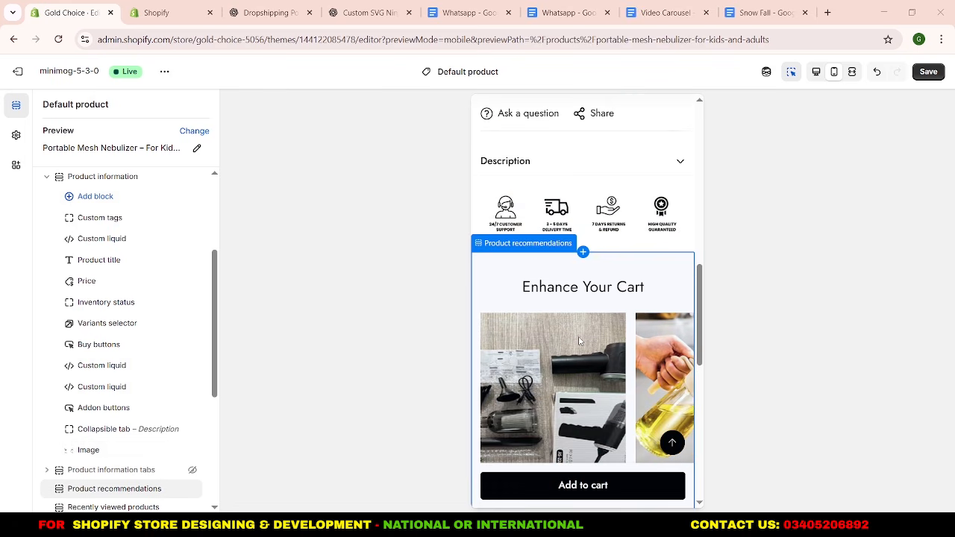
pyautogui.scroll(4, 580, 341)
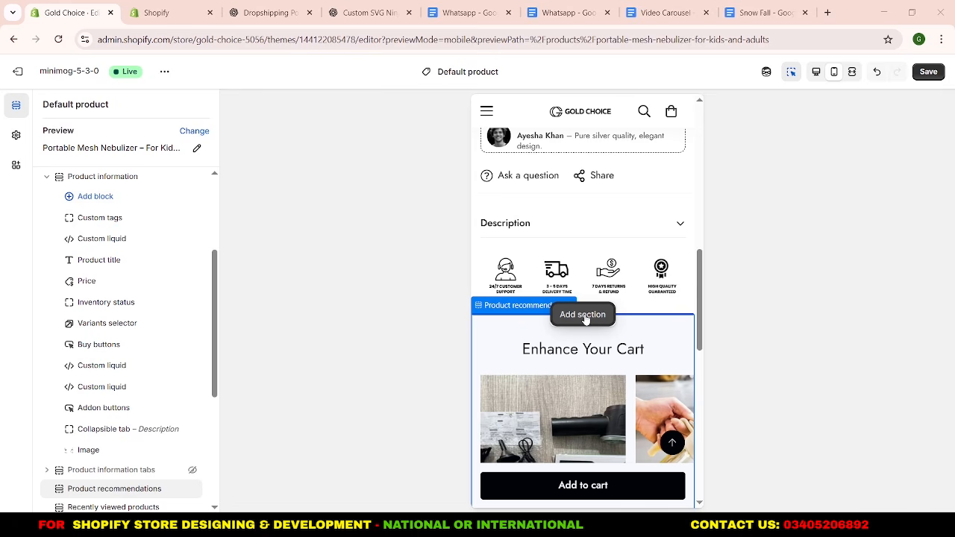
# Add an Empty space section between Product information tabs and Product recommendations, and delete the Recently viewed products section.
pyautogui.scroll(-3, 123, 426)
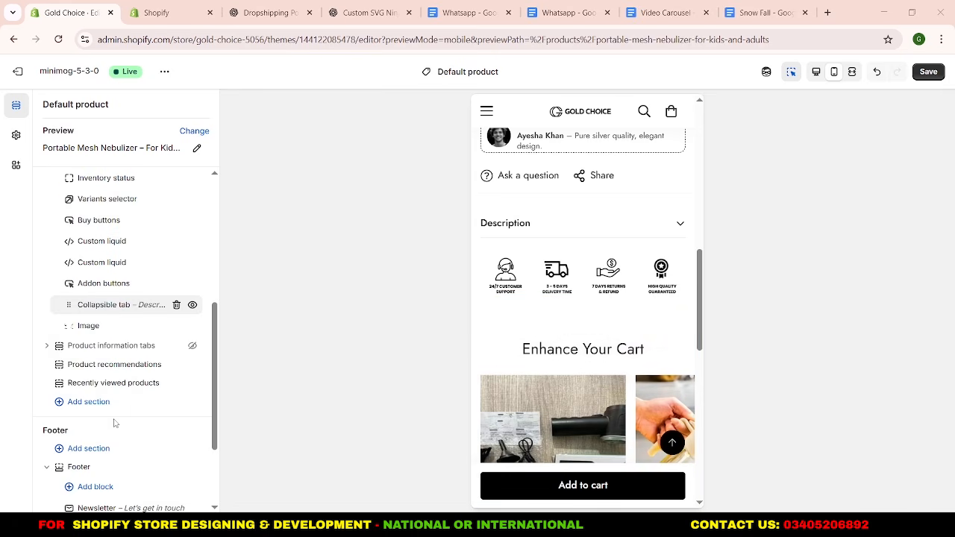
pyautogui.click(121, 355)
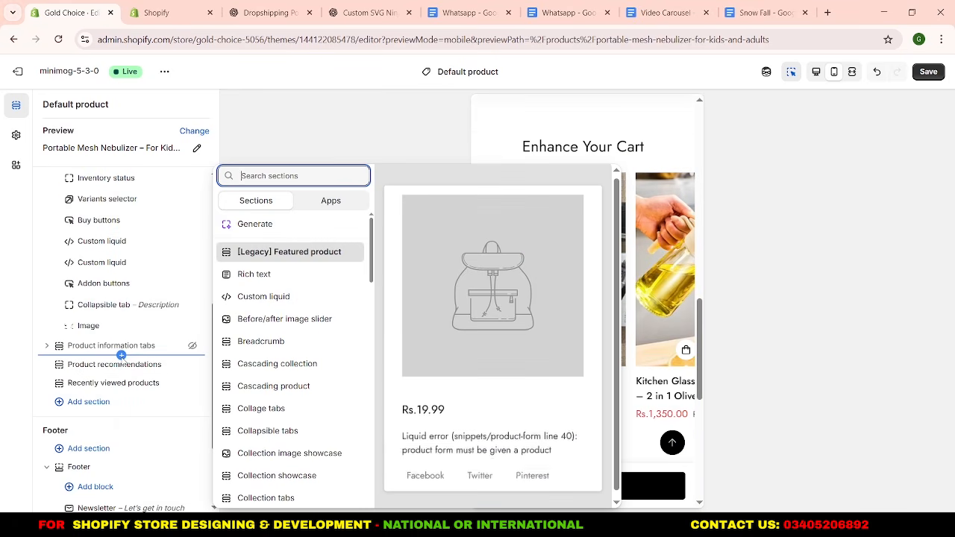
pyautogui.scroll(-3, 276, 306)
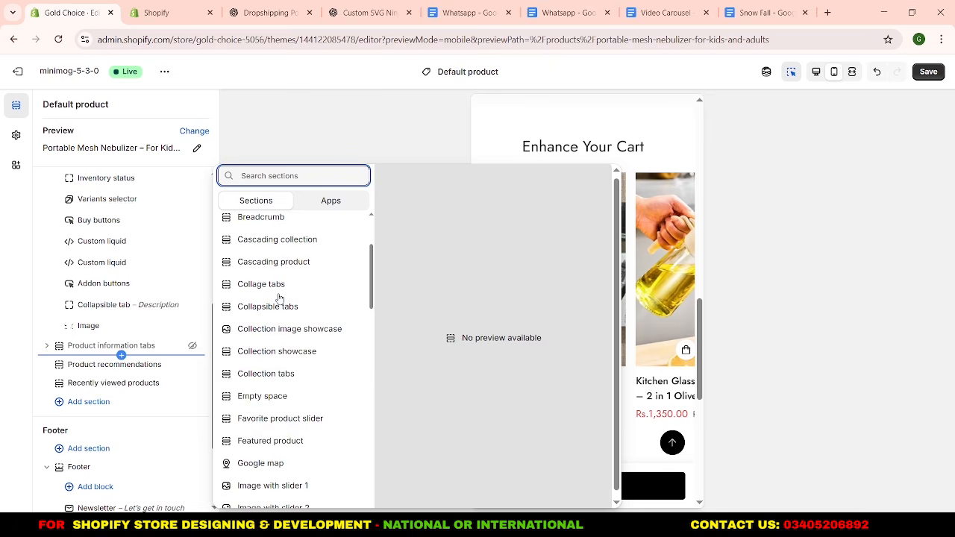
pyautogui.click(279, 395)
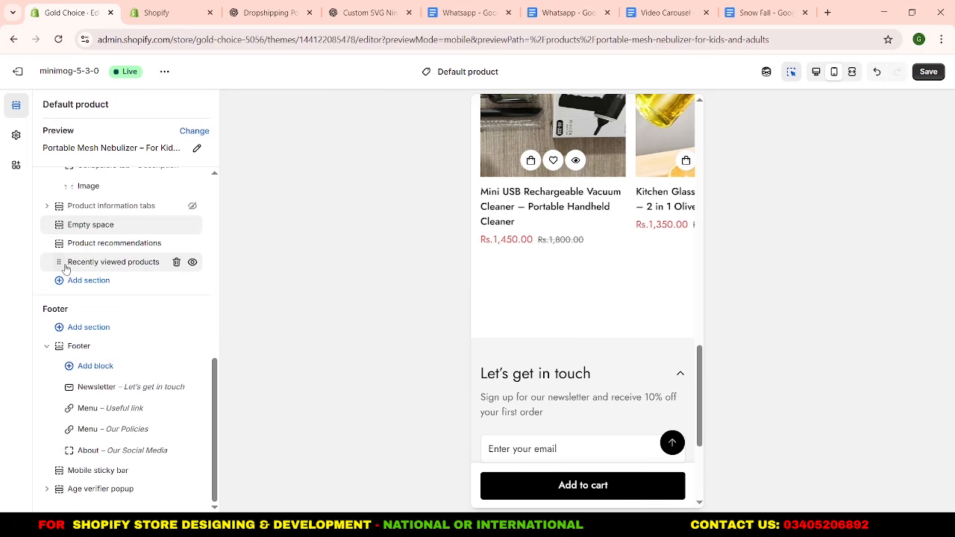
pyautogui.click(176, 263)
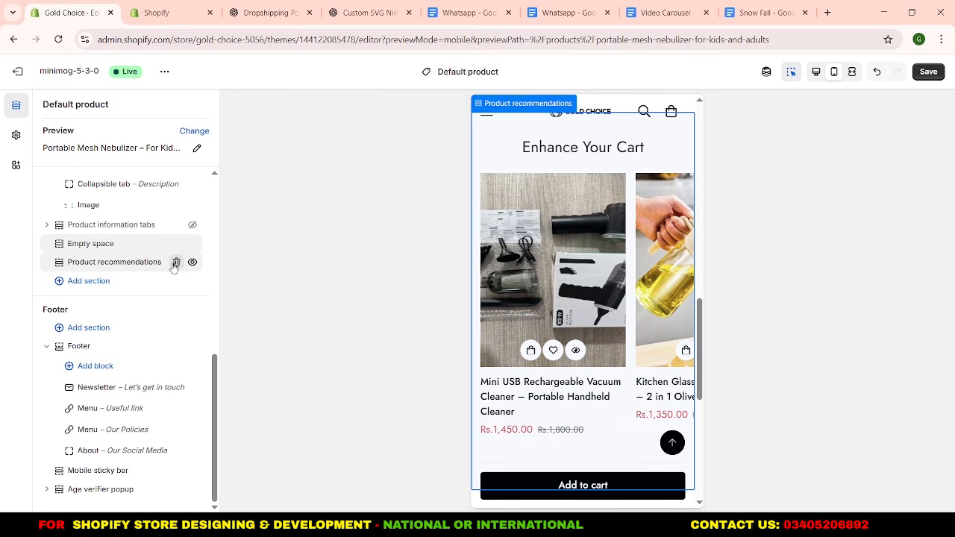
# Review the mobile product preview from the star rating and stock notice through to the Enhance Your Cart recommendations.
pyautogui.scroll(10, 575, 271)
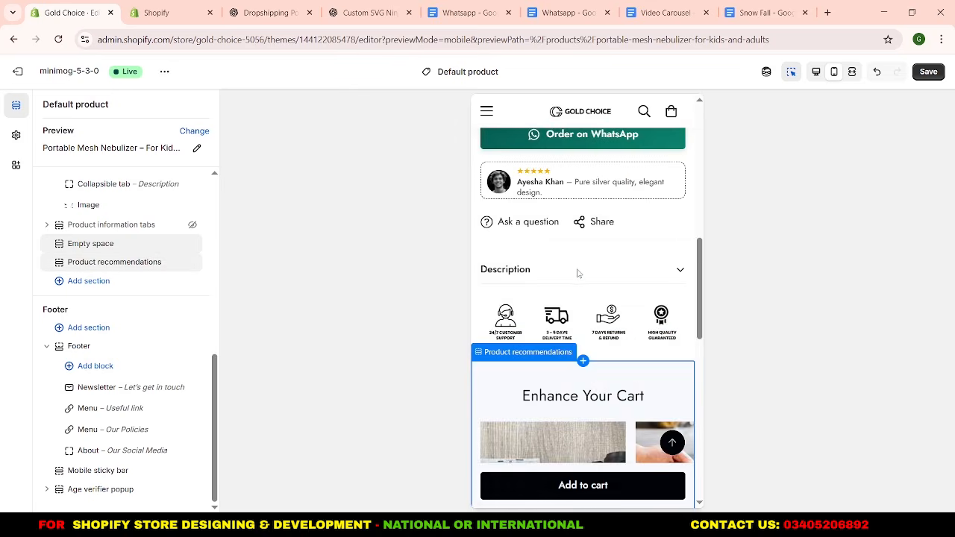
pyautogui.scroll(2, 577, 273)
pyautogui.scroll(-5, 577, 273)
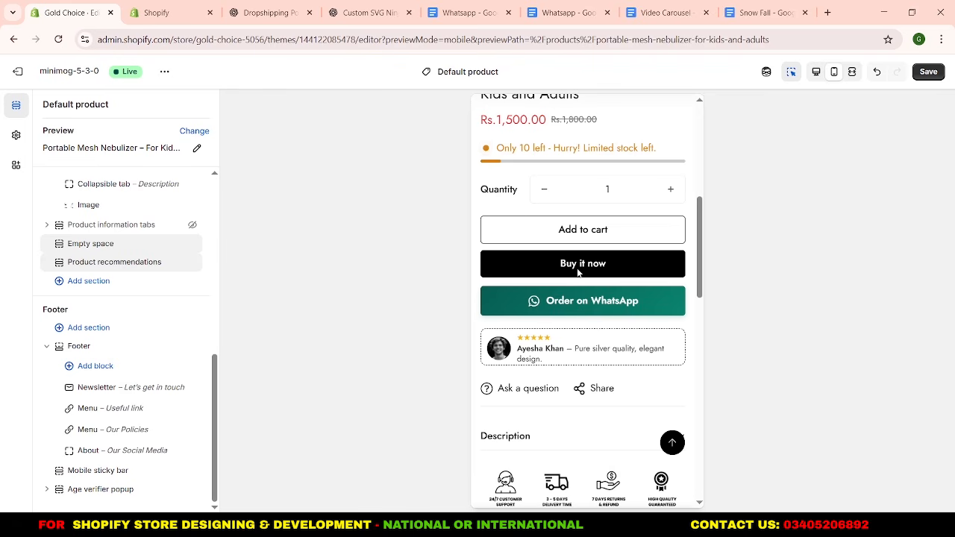
pyautogui.scroll(-5, 578, 273)
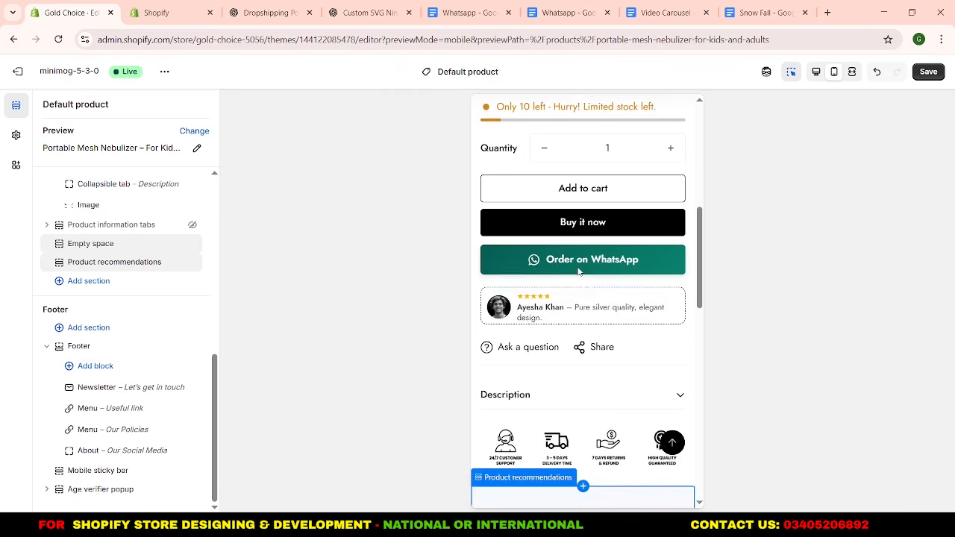
pyautogui.scroll(10, 581, 270)
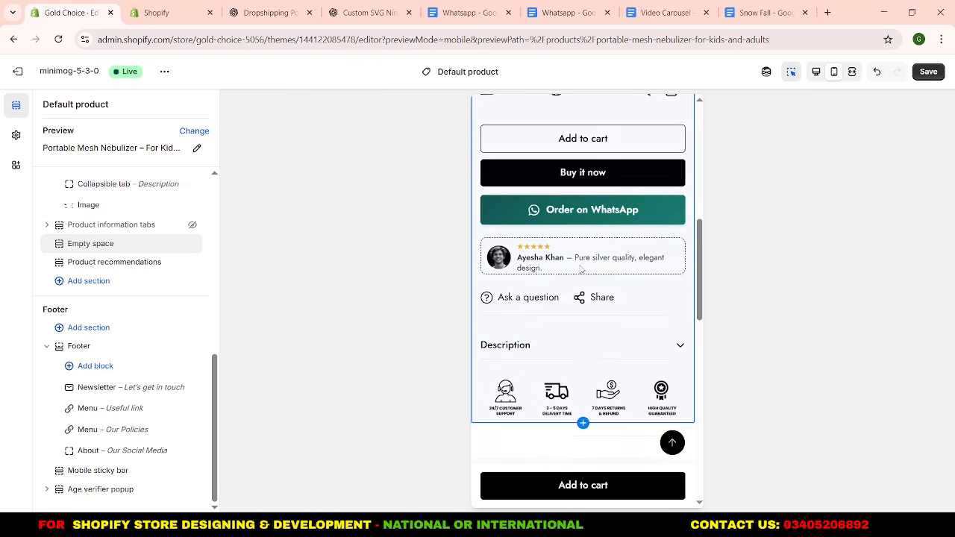
pyautogui.scroll(-10, 580, 271)
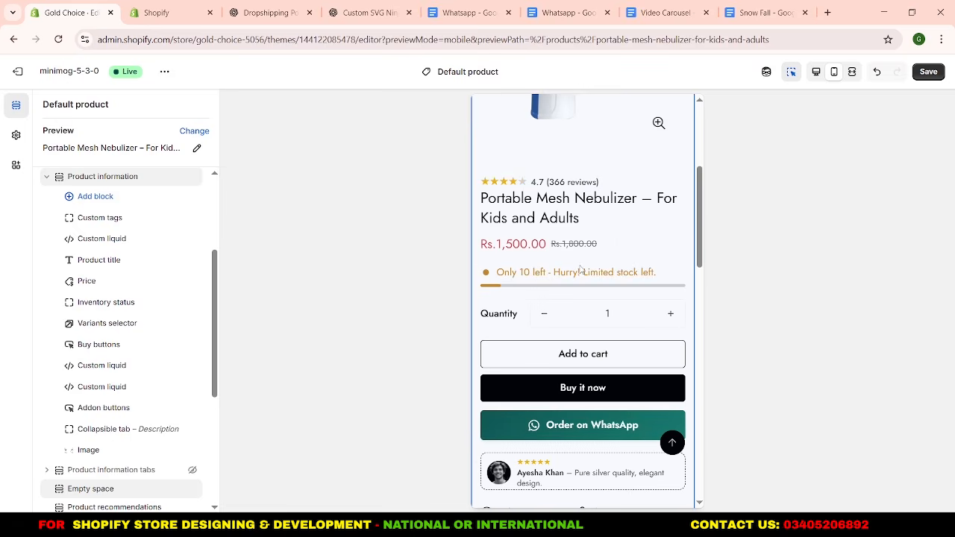
pyautogui.scroll(5, 579, 264)
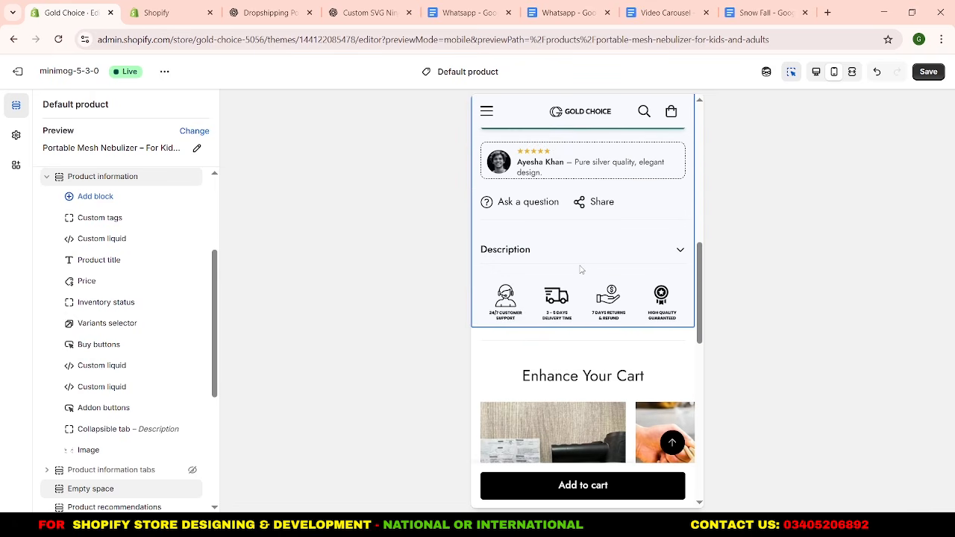
pyautogui.scroll(-2, 579, 265)
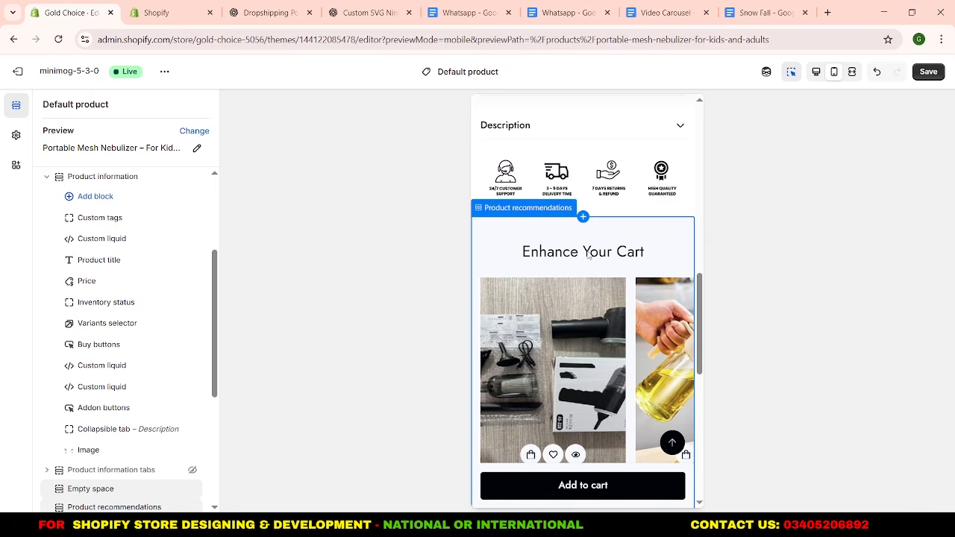
pyautogui.scroll(-2, 138, 299)
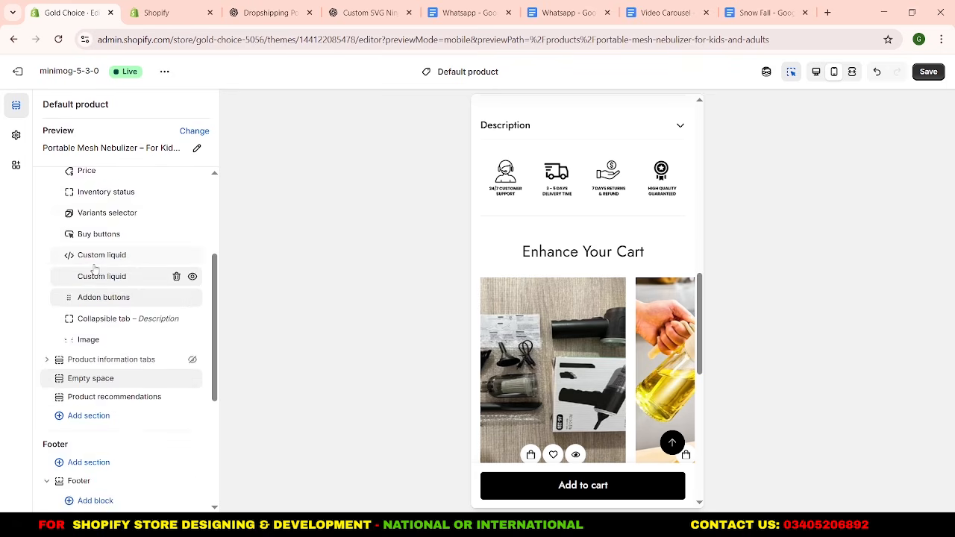
# Collapse the Product information section's block list and check the spacing between the trust badges and product recommendations.
pyautogui.scroll(5, 95, 267)
pyautogui.click(46, 237)
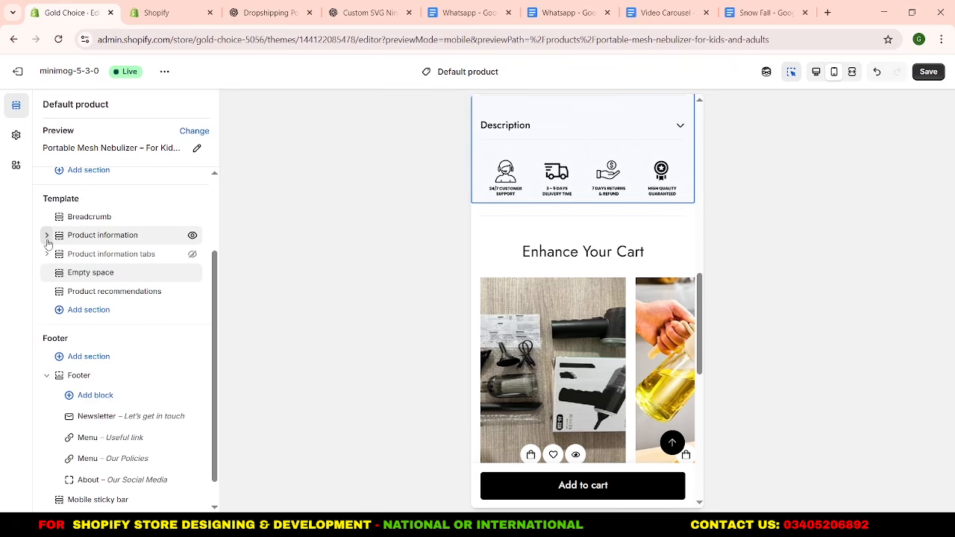
pyautogui.scroll(5, 525, 218)
pyautogui.scroll(-2, 525, 218)
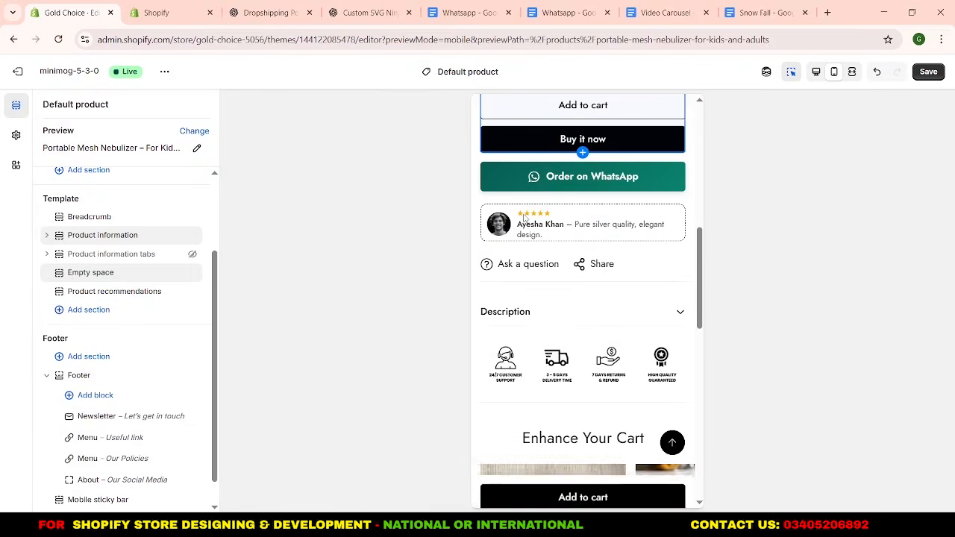
pyautogui.scroll(2, 525, 218)
pyautogui.scroll(-3, 524, 218)
pyautogui.scroll(-1, 525, 218)
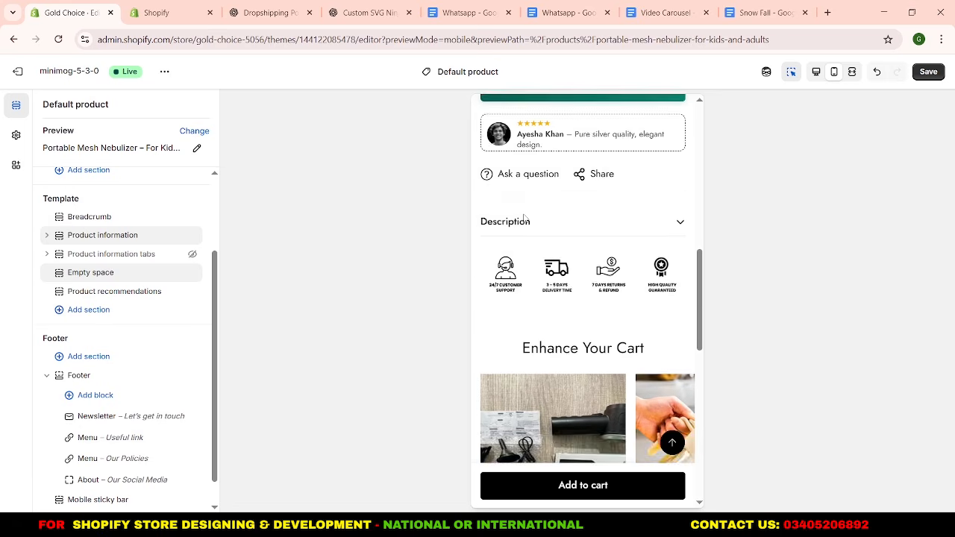
pyautogui.scroll(-2, 524, 218)
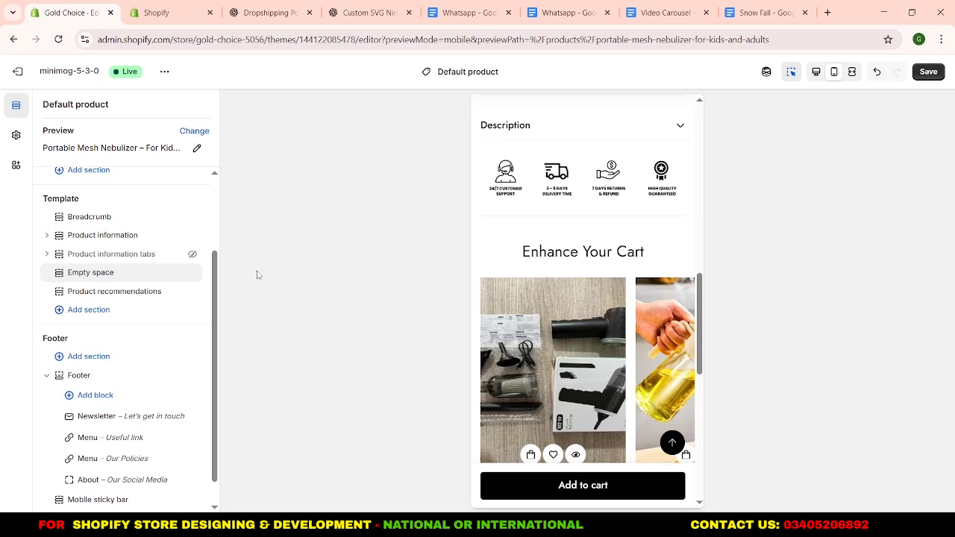
pyautogui.moveTo(116, 289)
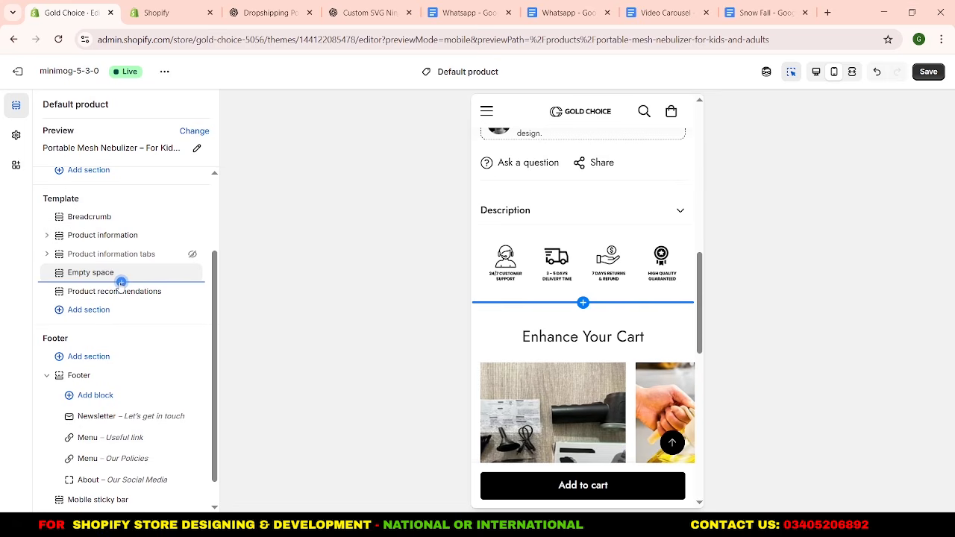
pyautogui.click(121, 282)
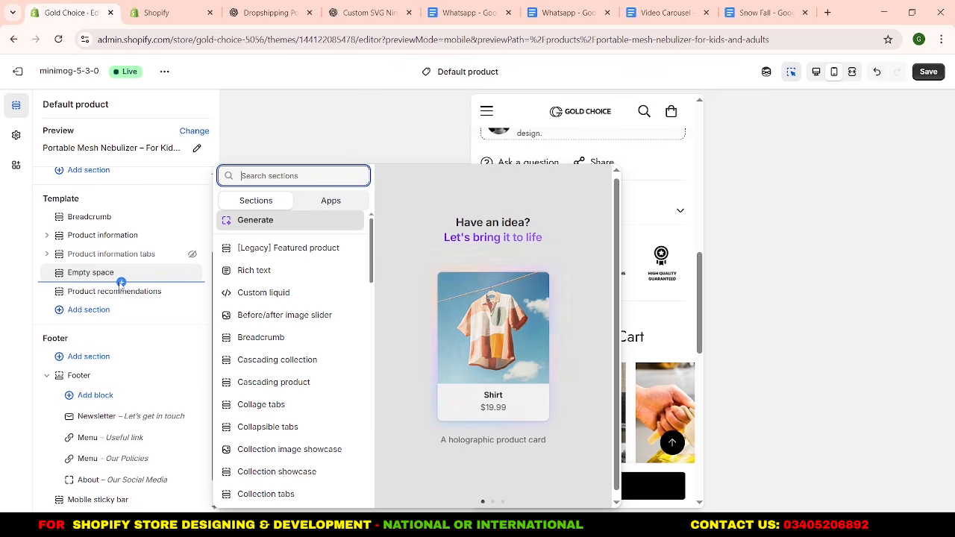
pyautogui.click(261, 148)
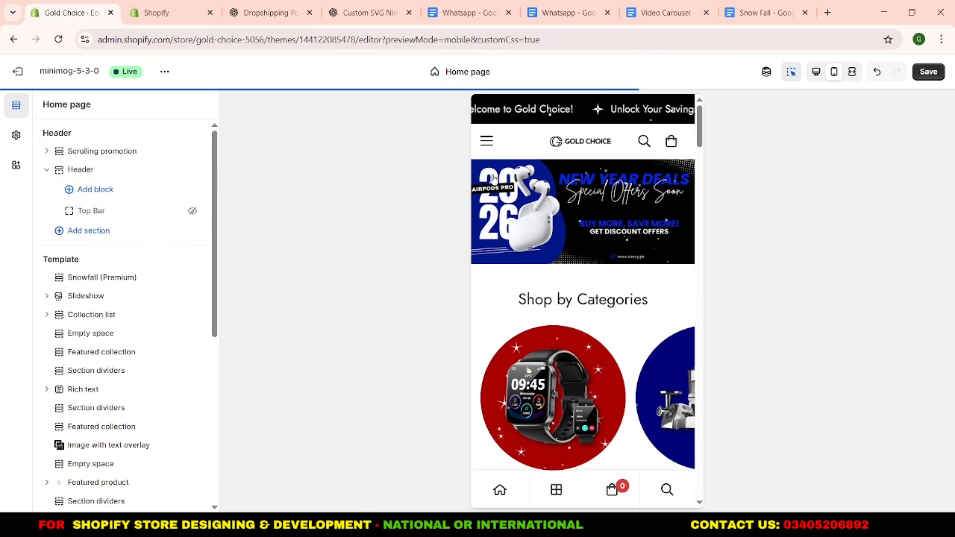
# Copy the Featured promotion section with the shipping, quality, support and payment items from the home page template.
pyautogui.scroll(-3, 578, 229)
pyautogui.scroll(-15, 577, 225)
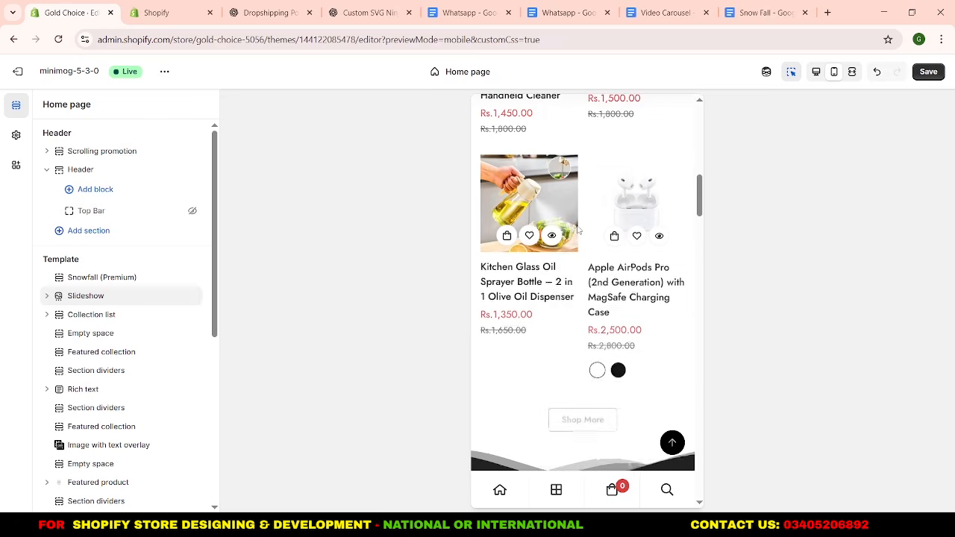
pyautogui.scroll(-20, 577, 229)
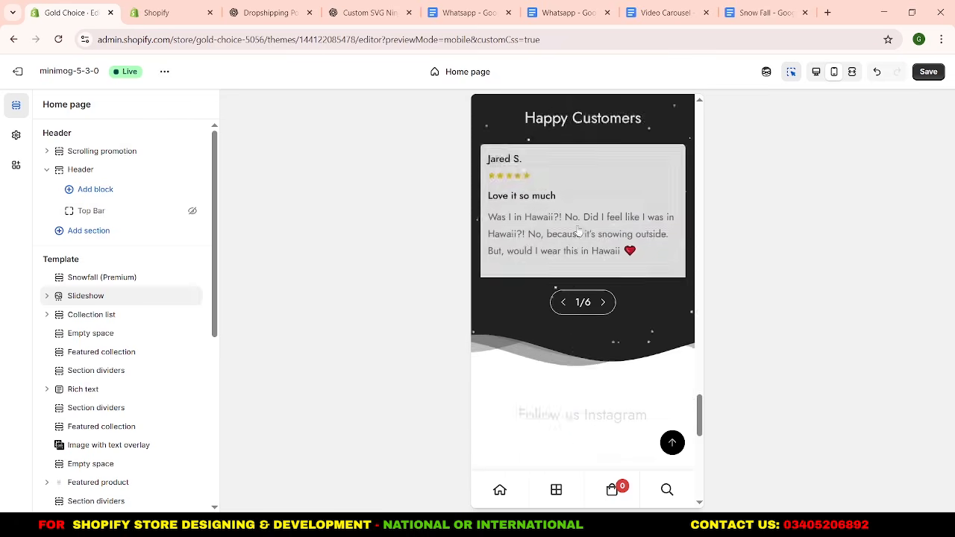
pyautogui.scroll(3, 578, 229)
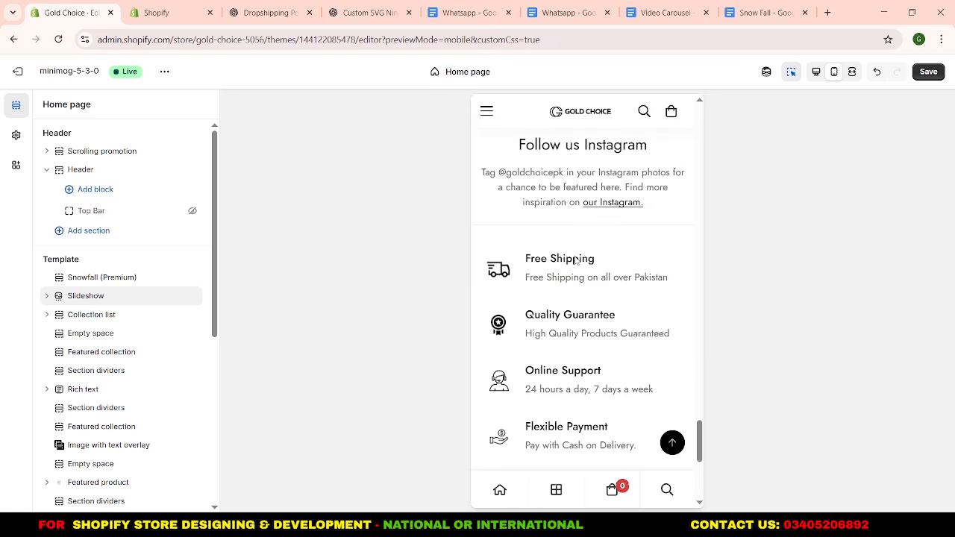
pyautogui.scroll(-3, 95, 377)
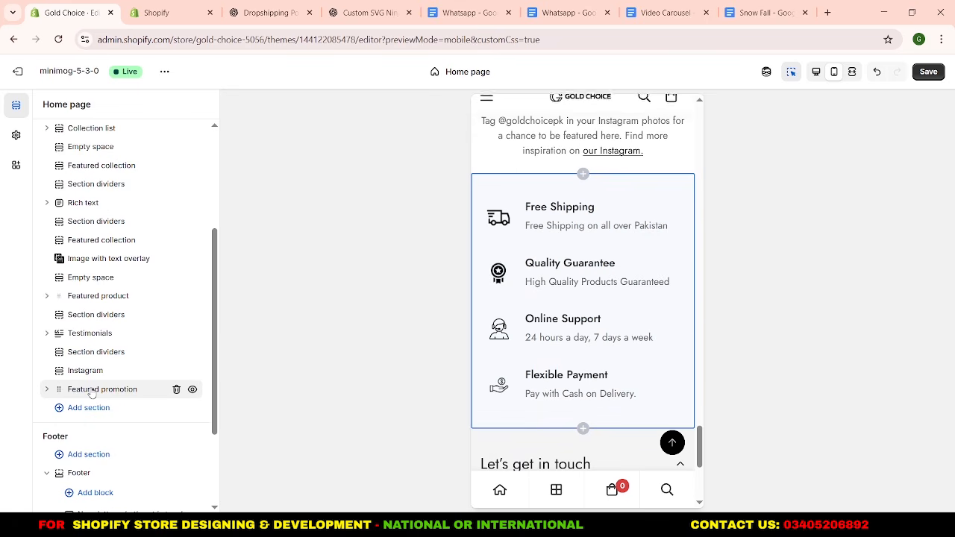
pyautogui.rightClick(93, 391)
pyautogui.click(136, 184)
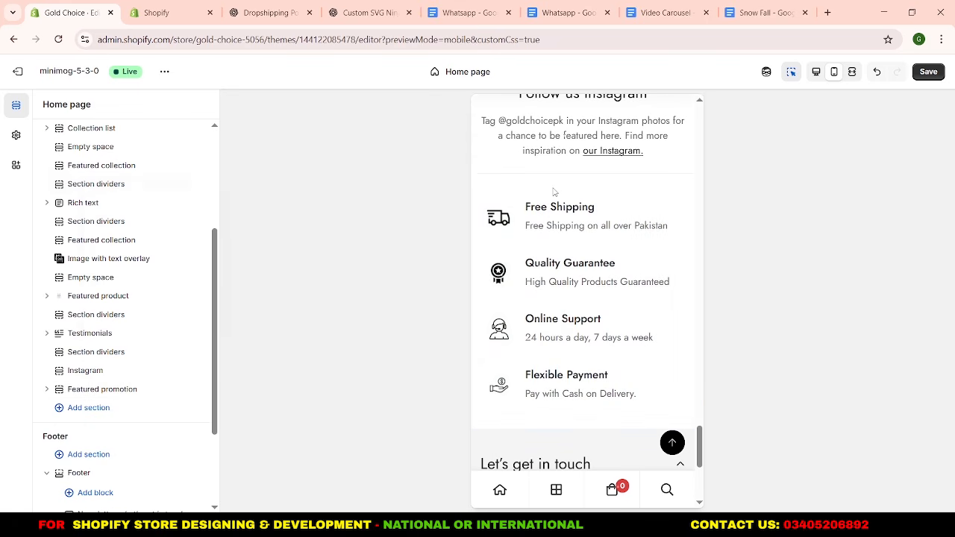
# Open the Velvet Prayer Mat product from the home page preview and paste the Featured promotion section below Product recommendations.
pyautogui.scroll(15, 554, 192)
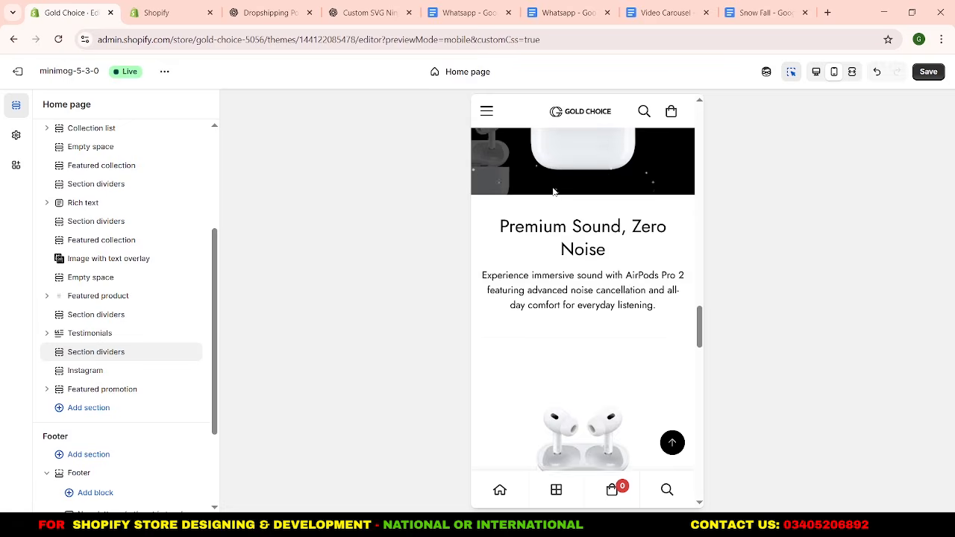
pyautogui.scroll(6, 554, 192)
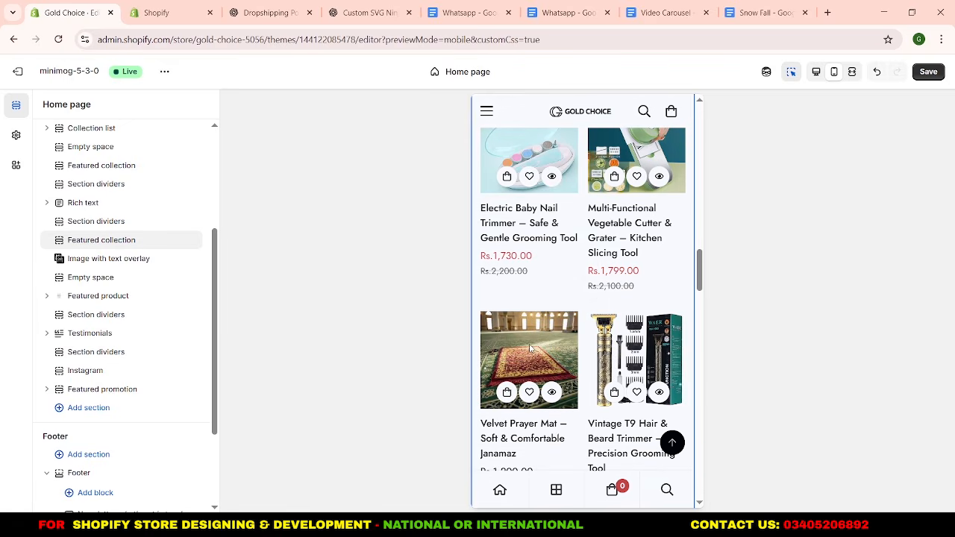
pyautogui.click(530, 351)
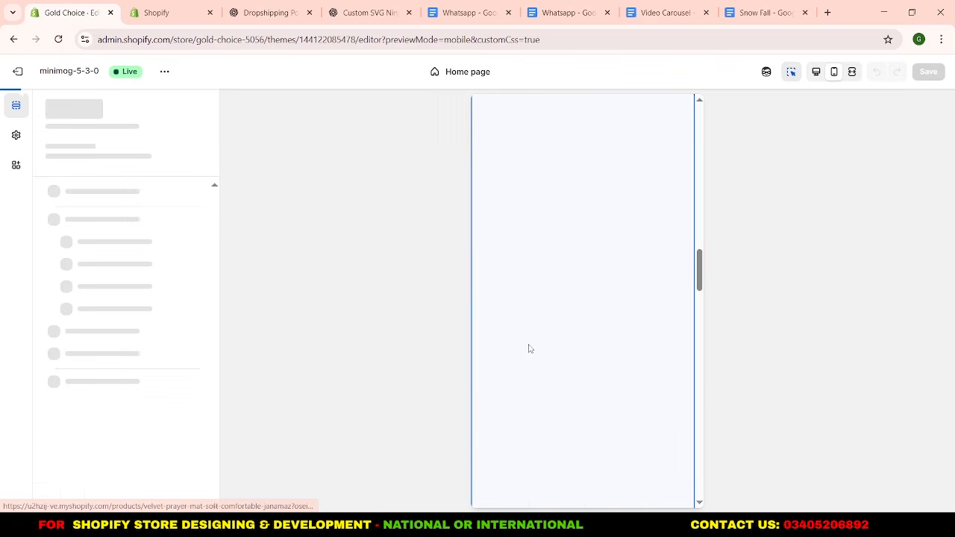
pyautogui.scroll(-10, 530, 347)
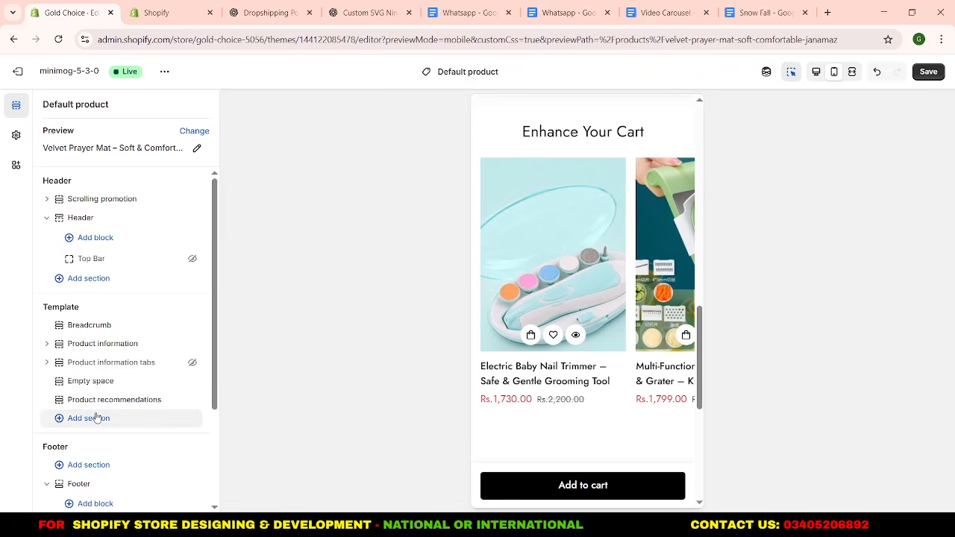
pyautogui.rightClick(96, 416)
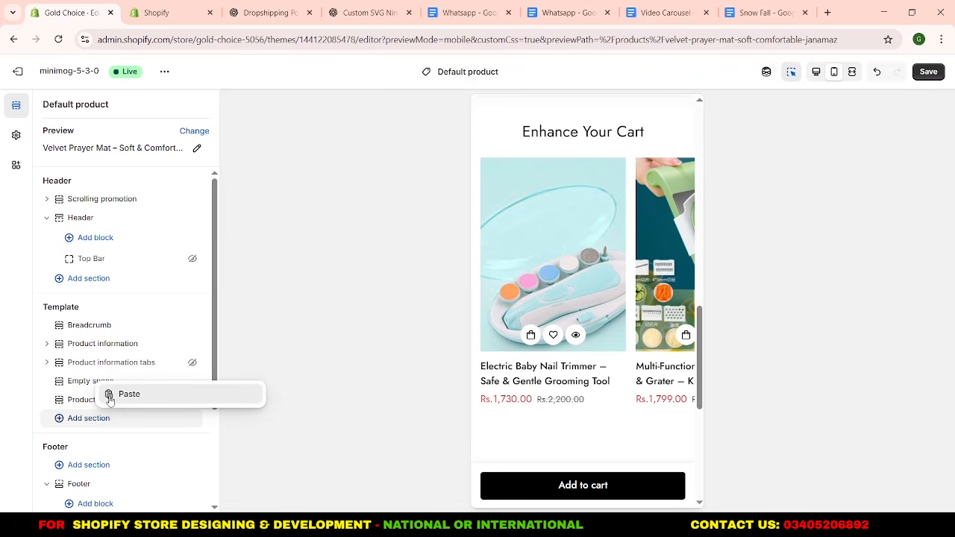
pyautogui.click(128, 394)
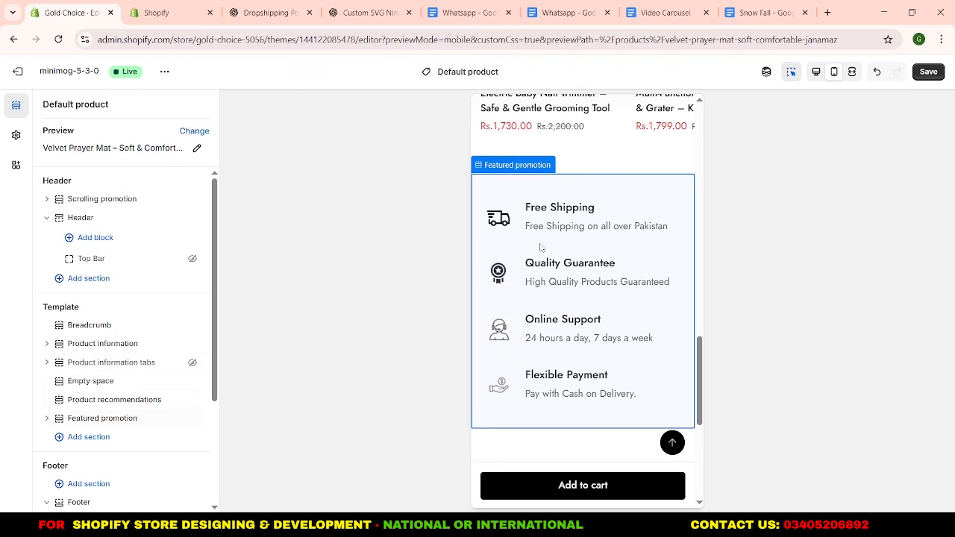
# Review the Velvet Prayer Mat mobile preview up to the product image and return to the home page through its breadcrumb.
pyautogui.scroll(8, 539, 336)
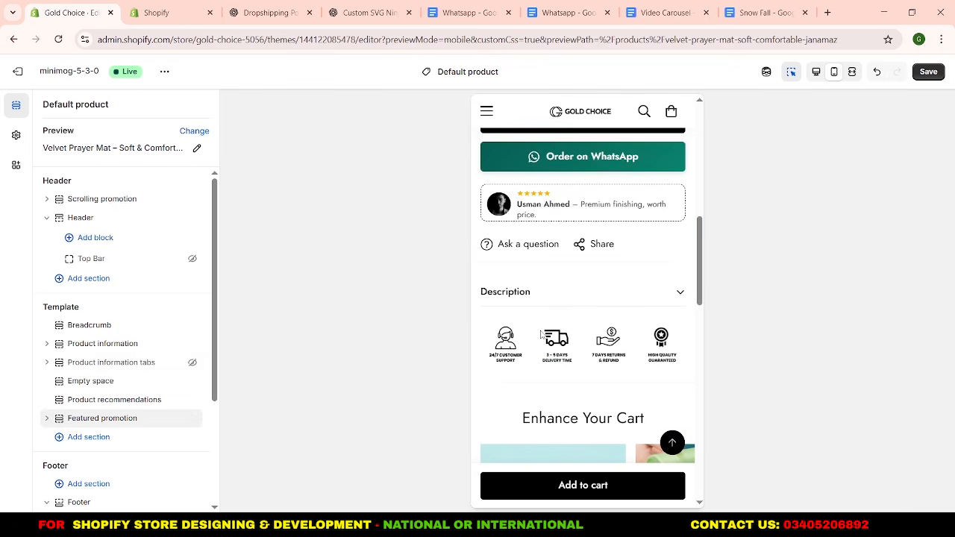
pyautogui.scroll(-2, 540, 336)
pyautogui.scroll(1, 539, 332)
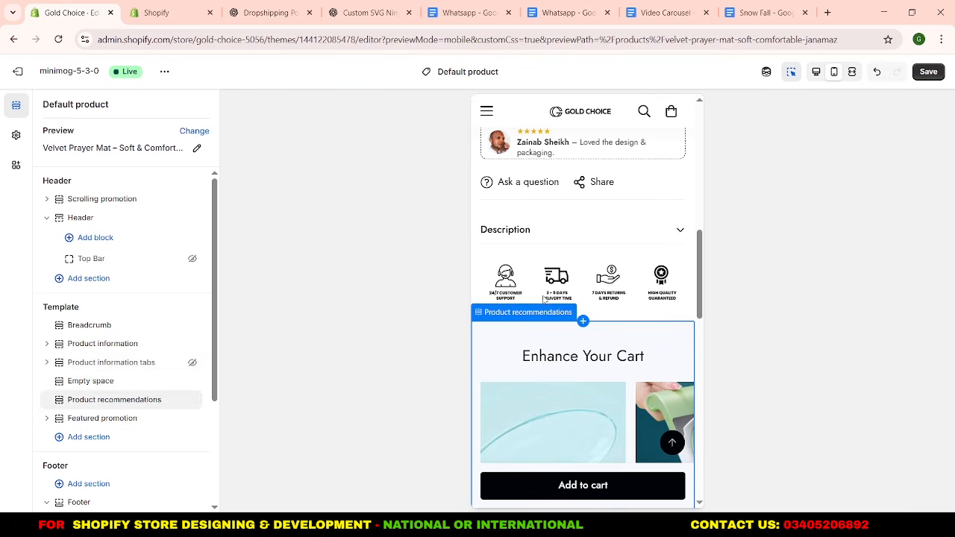
pyautogui.scroll(10, 538, 291)
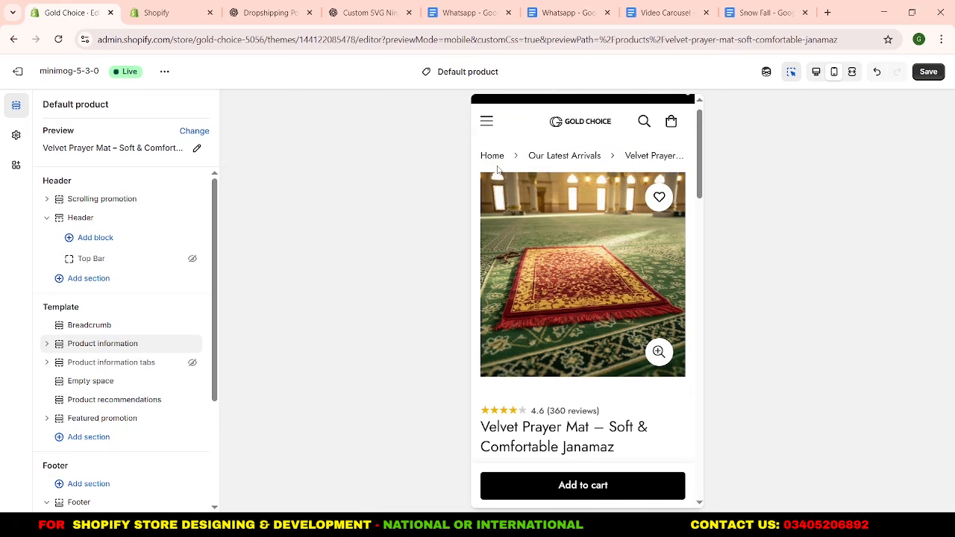
pyautogui.click(495, 158)
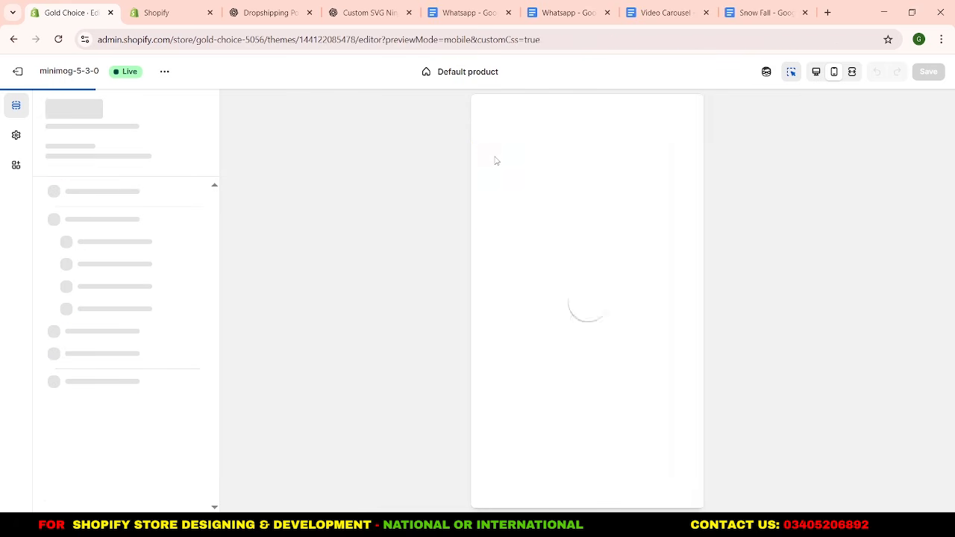
# Copy the Rich text section headed "Quality You Can Trust" from the home page template.
pyautogui.scroll(-10, 576, 315)
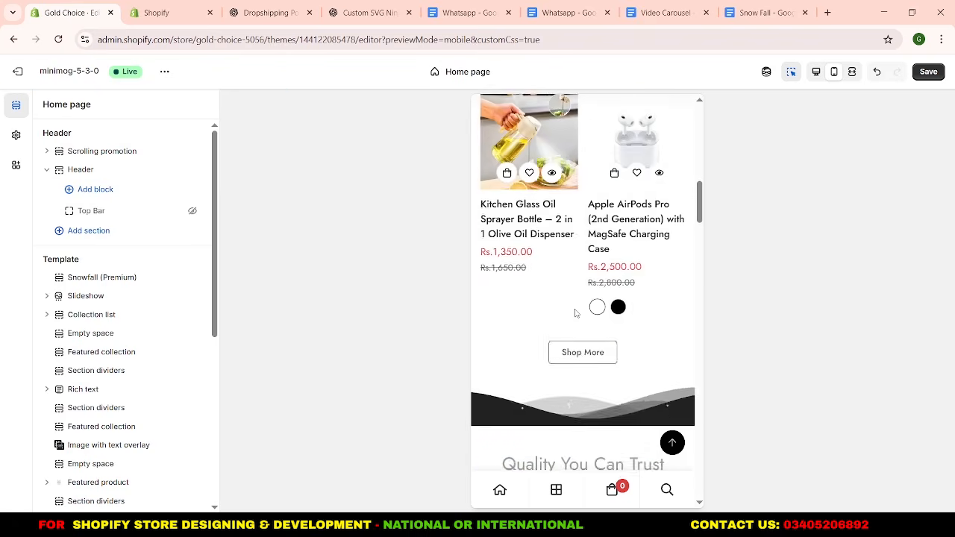
pyautogui.scroll(-4, 576, 313)
pyautogui.scroll(1, 530, 340)
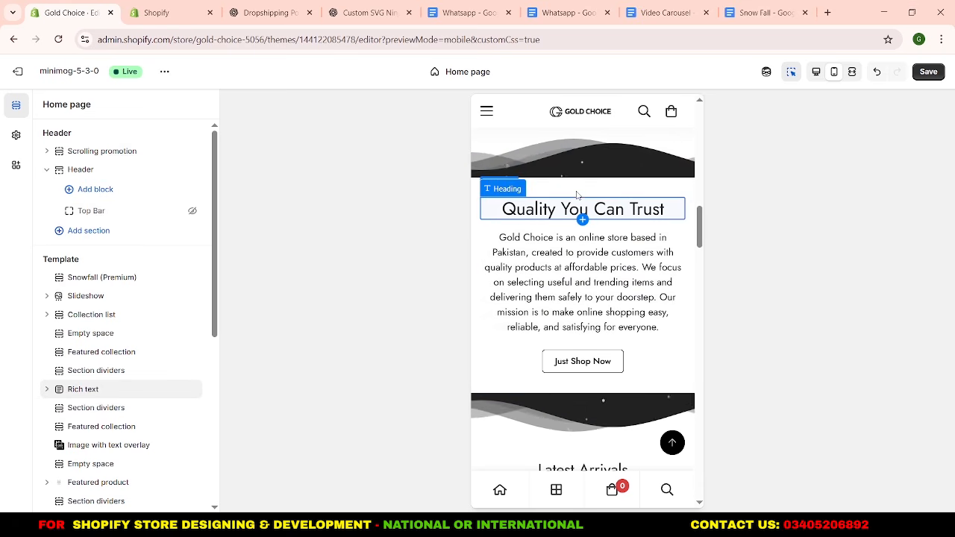
pyautogui.scroll(-2, 579, 194)
pyautogui.scroll(-10, 577, 195)
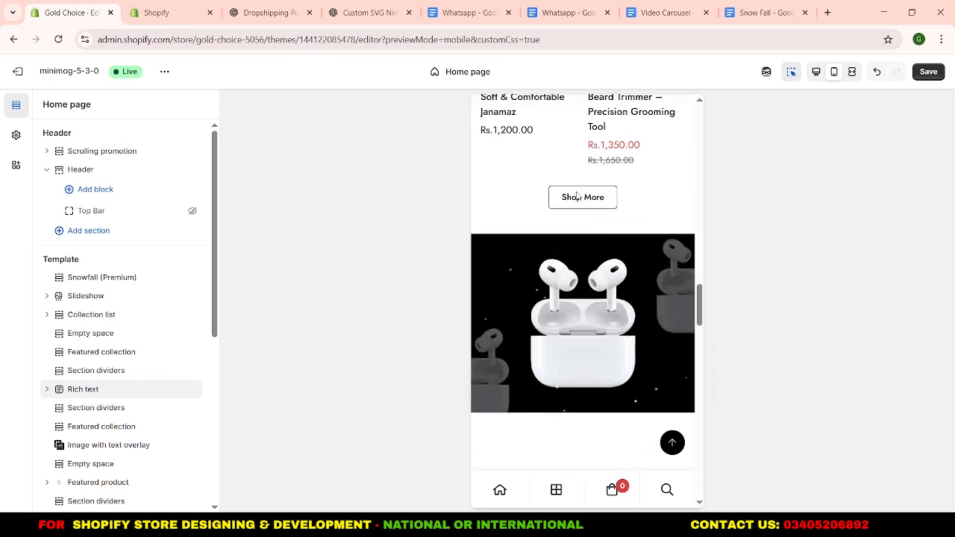
pyautogui.scroll(8, 577, 195)
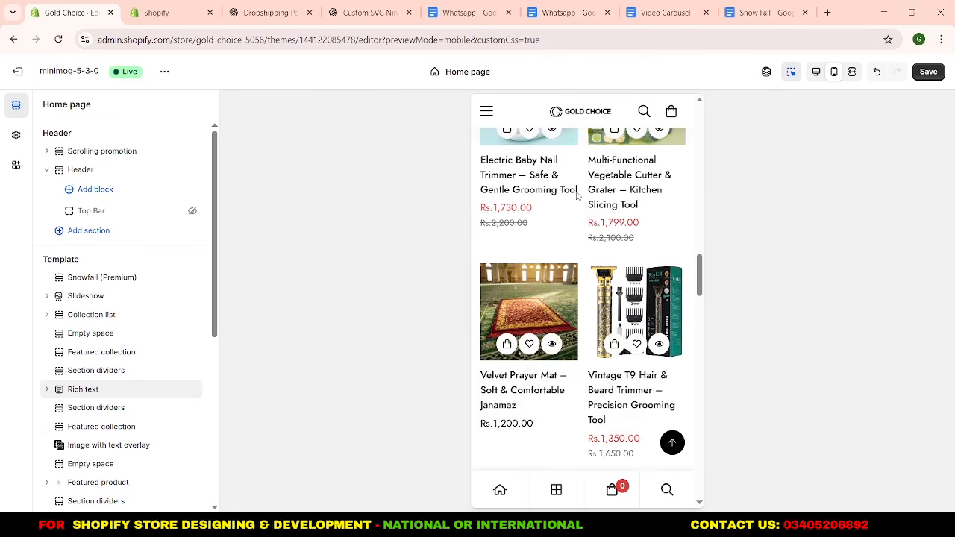
pyautogui.scroll(4, 577, 196)
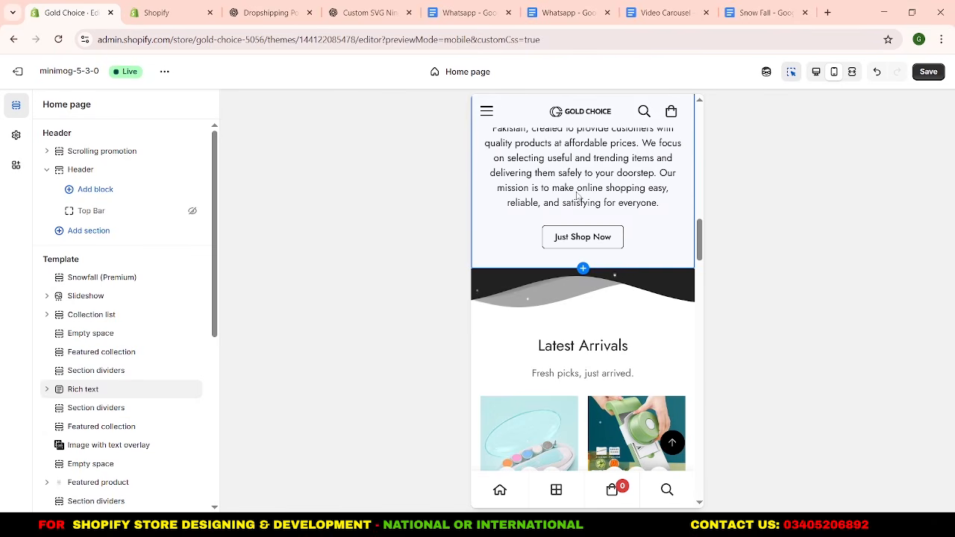
pyautogui.scroll(1, 577, 196)
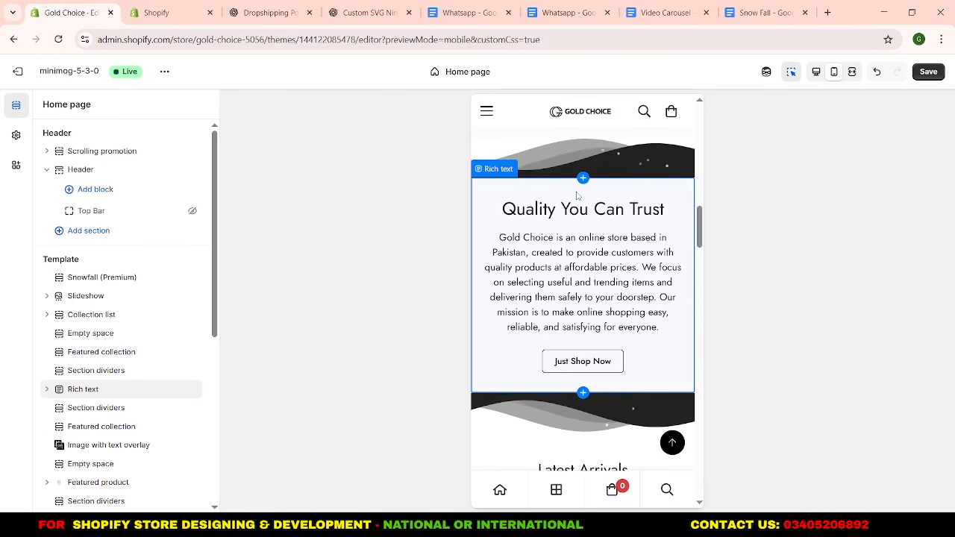
pyautogui.rightClick(112, 391)
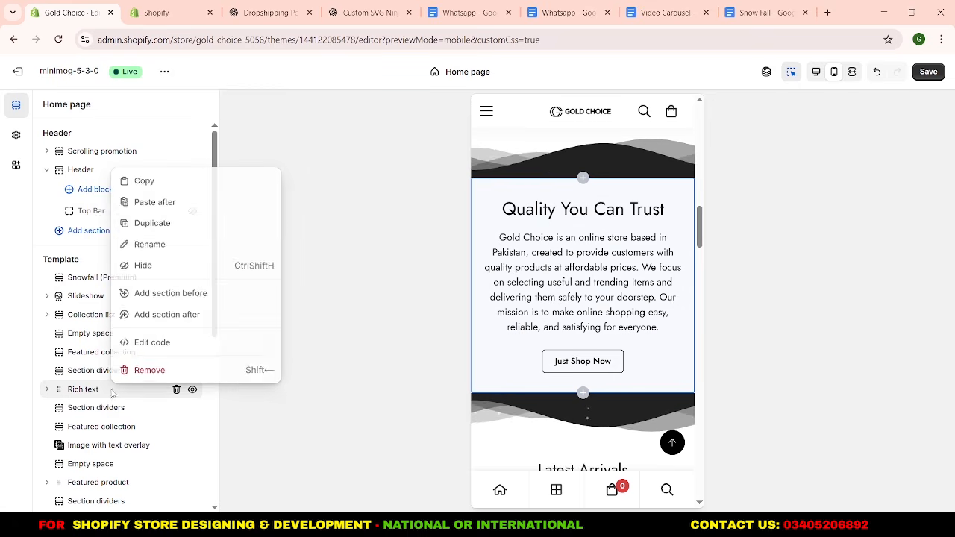
pyautogui.click(151, 184)
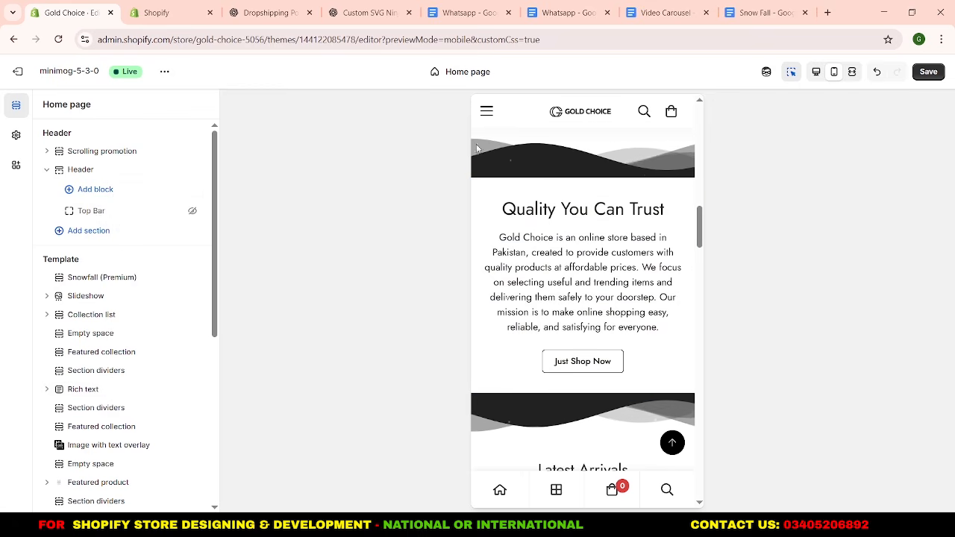
# Open the Mini USB Rechargeable Vacuum Cleaner product from the home page preview and paste the Rich text section between Empty space and Product recommendations.
pyautogui.scroll(10, 478, 148)
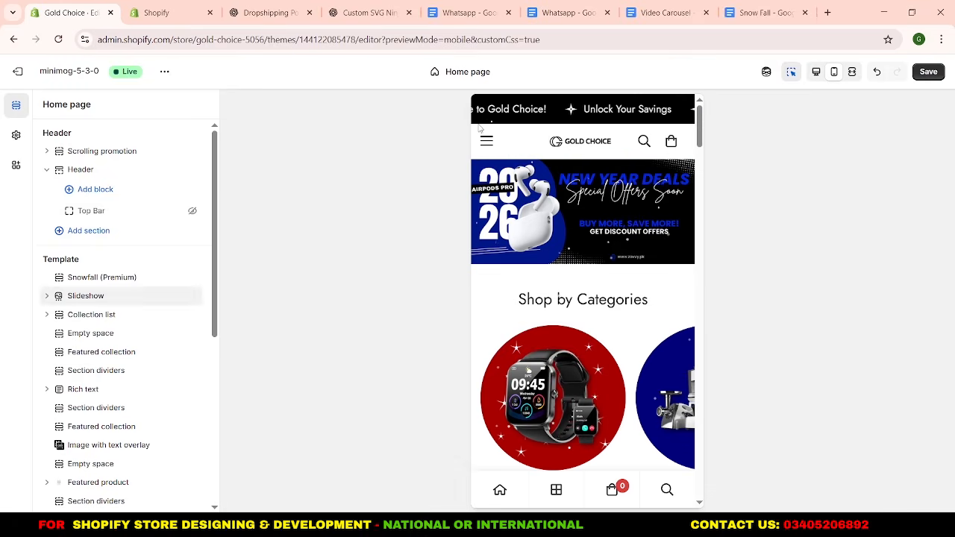
pyautogui.scroll(-5, 528, 271)
pyautogui.click(529, 272)
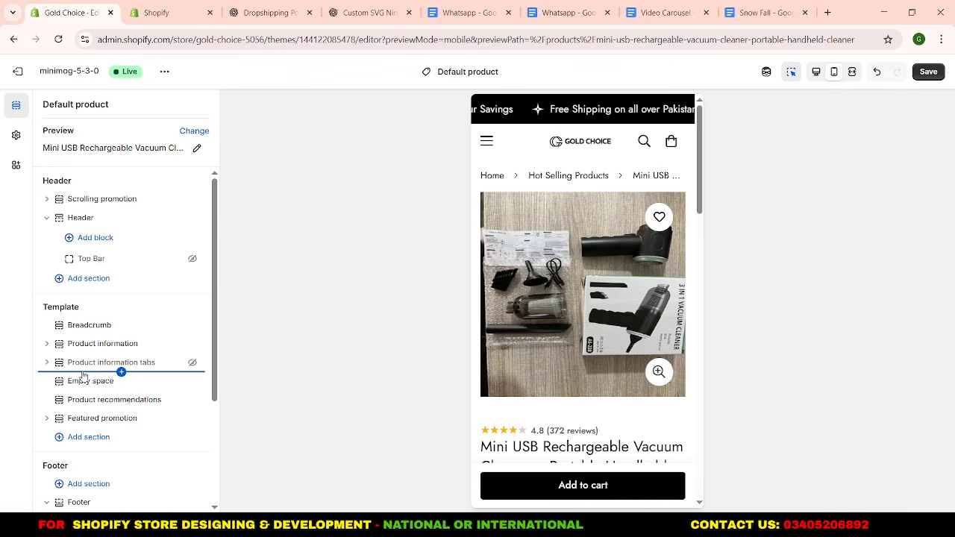
pyautogui.rightClick(103, 393)
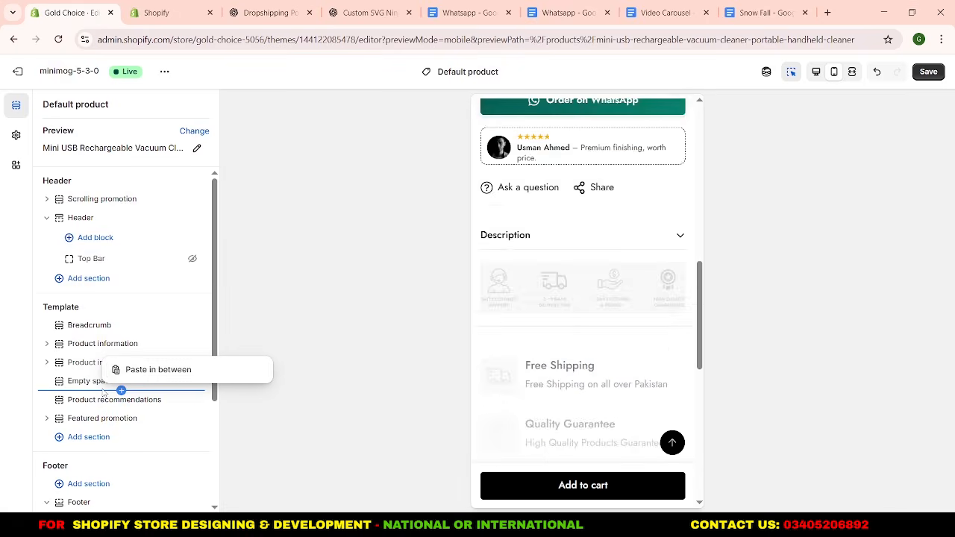
pyautogui.click(138, 370)
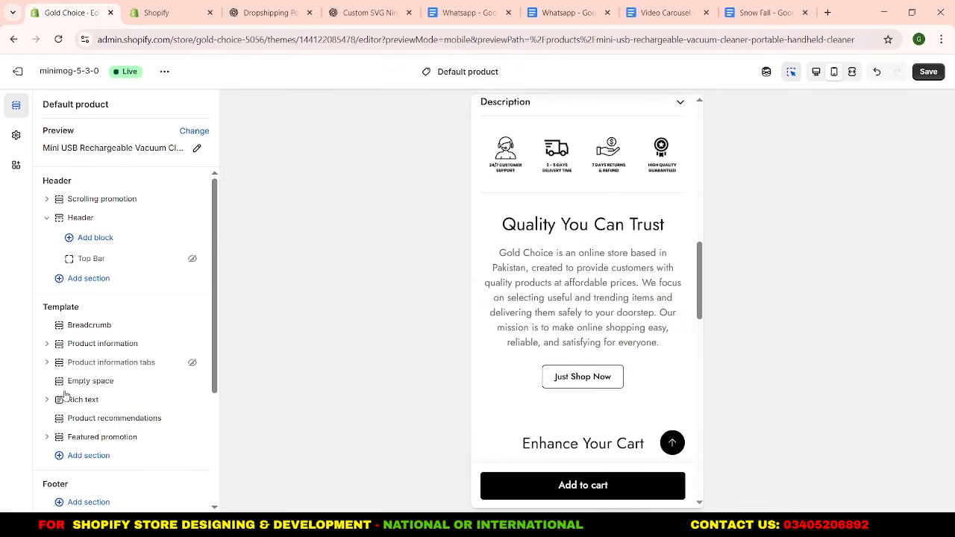
# Add a Section dividers section between Empty space and Rich text in the default product template.
pyautogui.click(121, 392)
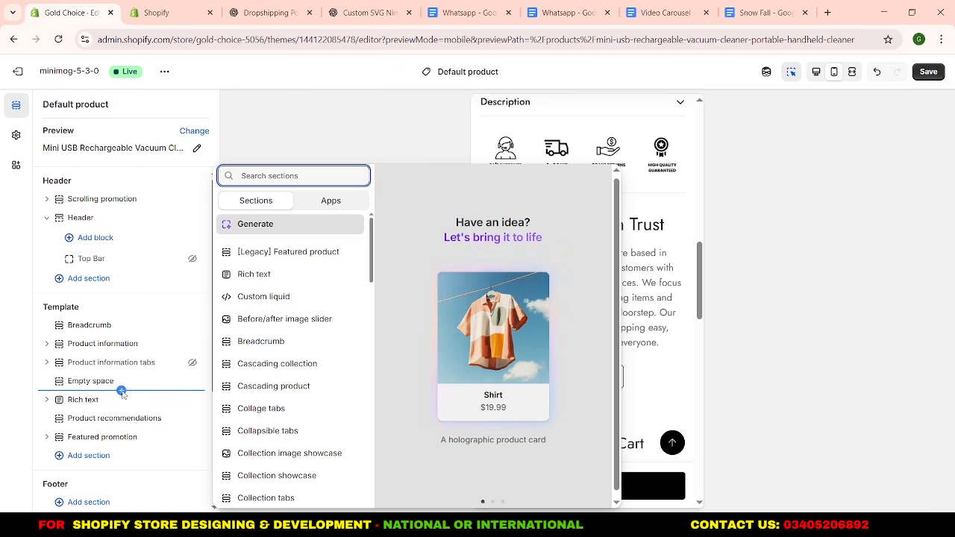
pyautogui.write('a')
pyautogui.press('BackSpace')
pyautogui.write('se')
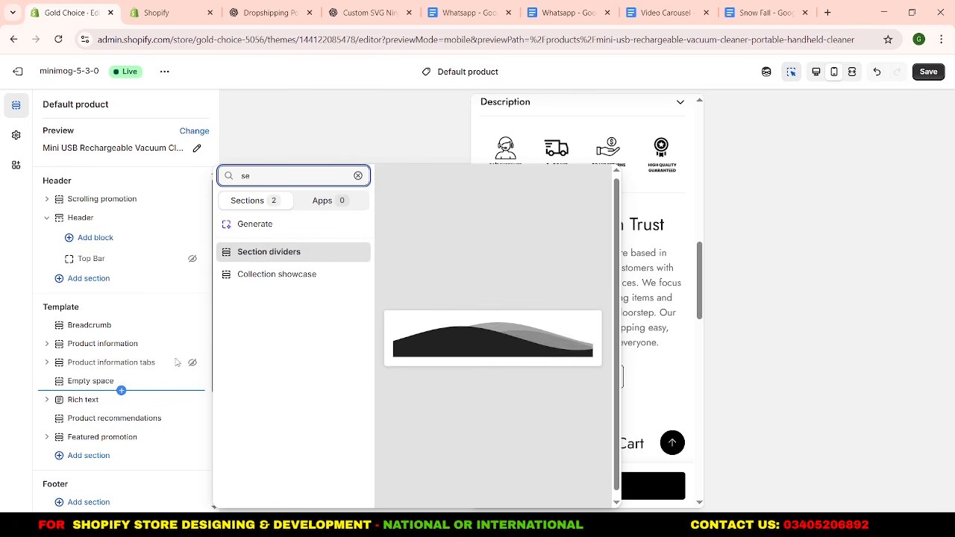
pyautogui.click(266, 259)
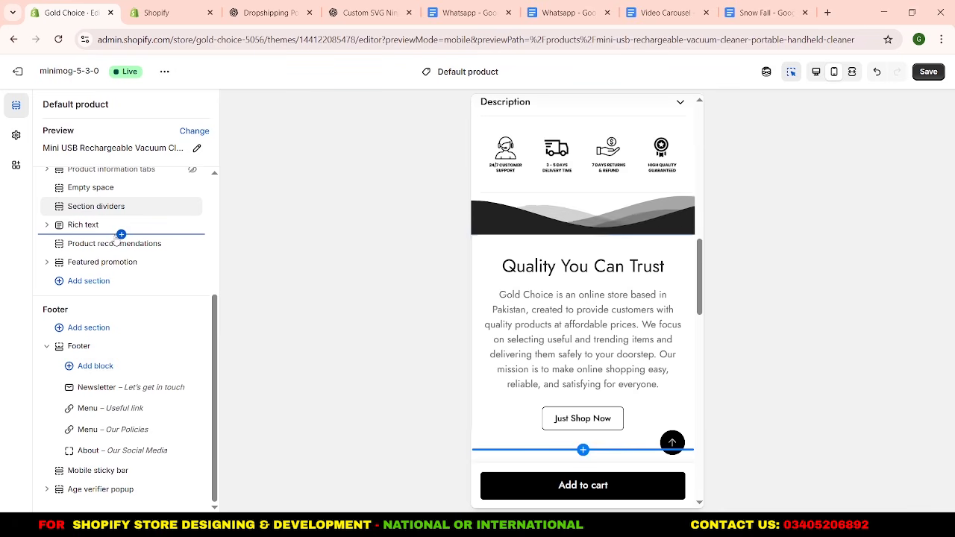
# Add another Section dividers section between Rich text and Product recommendations and flip its wave shape vertically.
pyautogui.click(121, 235)
pyautogui.write('se')
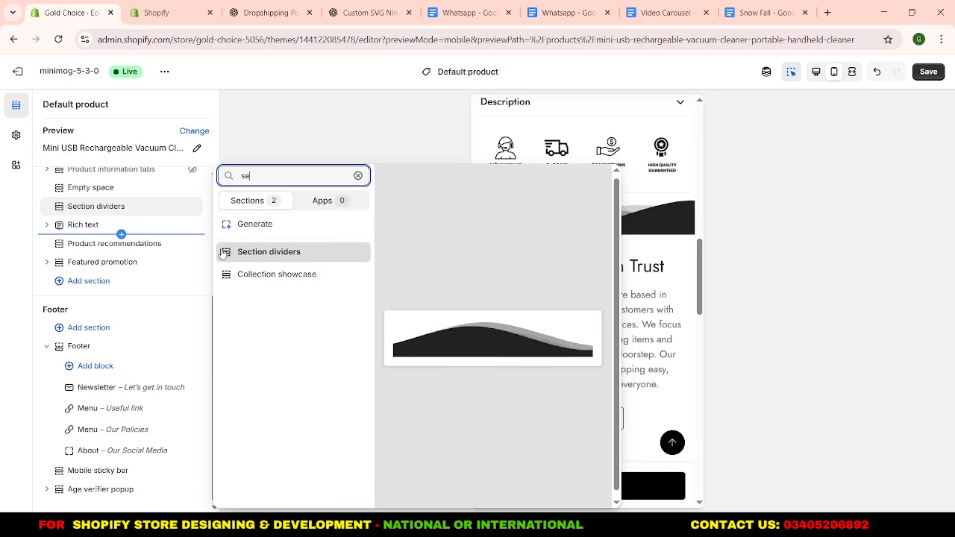
pyautogui.click(285, 253)
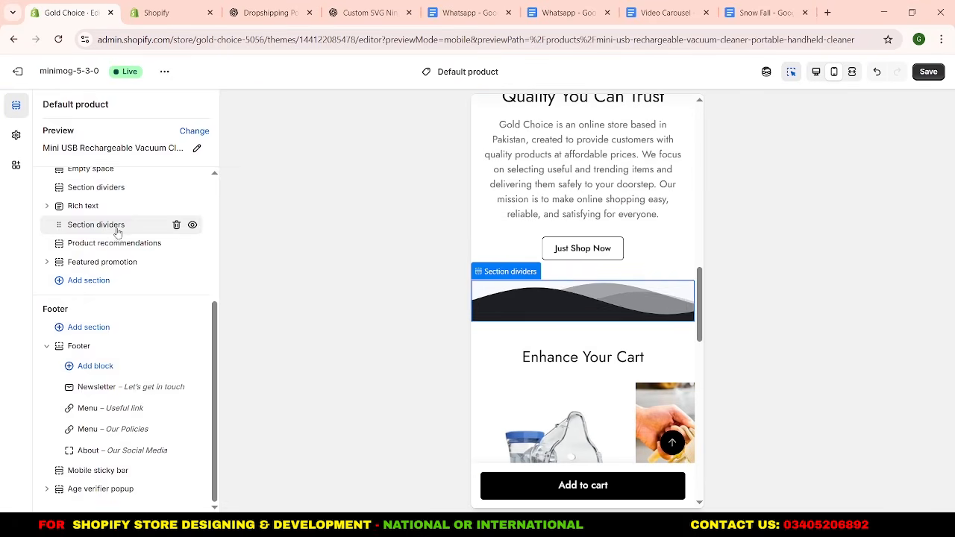
pyautogui.click(117, 231)
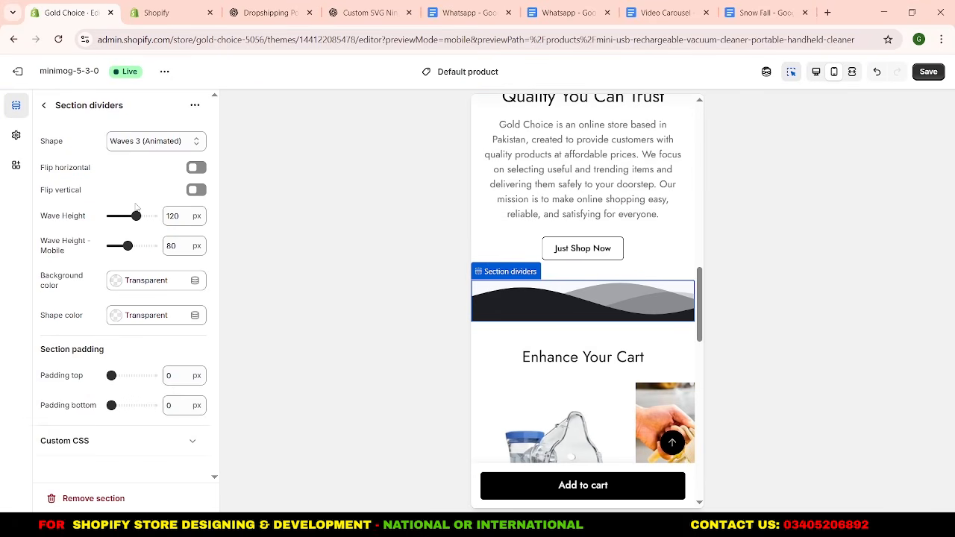
pyautogui.click(195, 192)
pyautogui.click(44, 106)
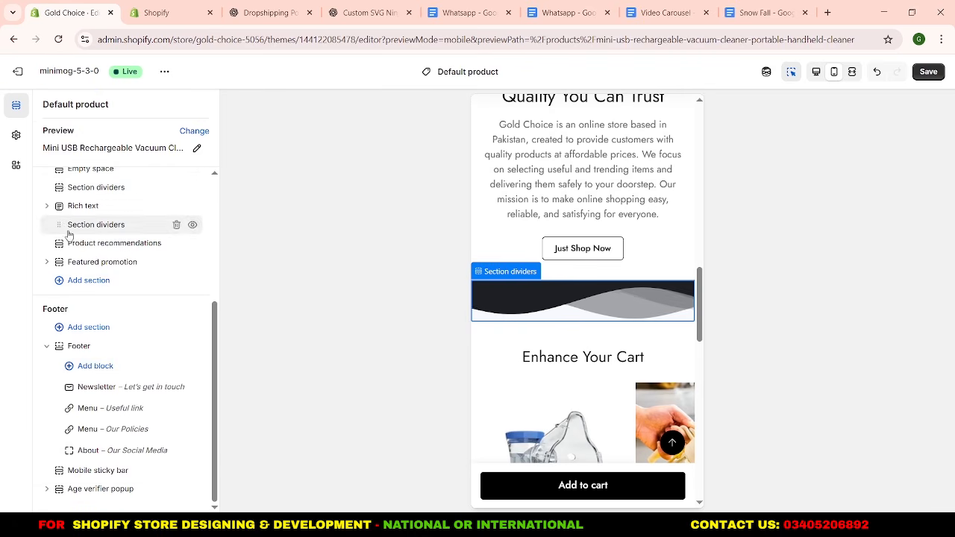
# Remove the Empty space section above the first section divider.
pyautogui.scroll(3, 69, 235)
pyautogui.scroll(1, 622, 259)
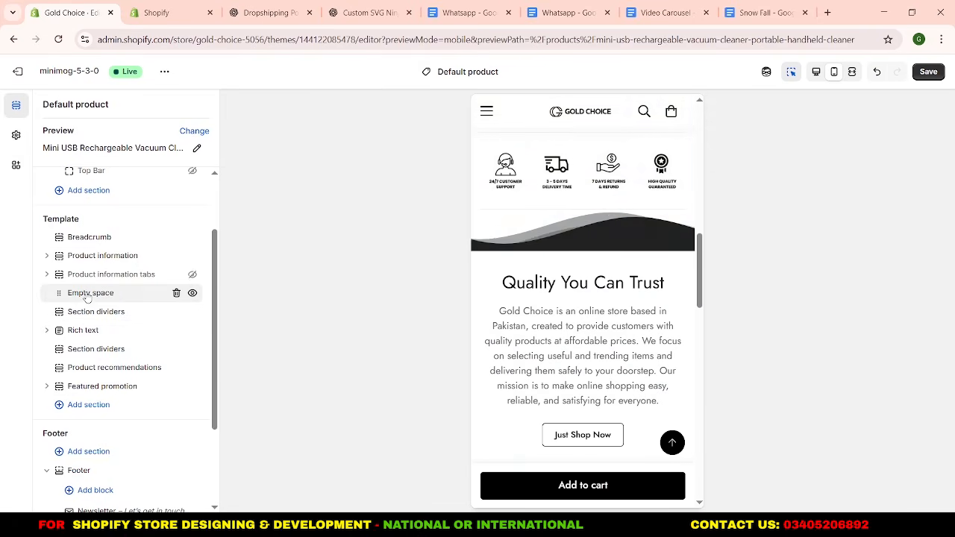
pyautogui.click(175, 294)
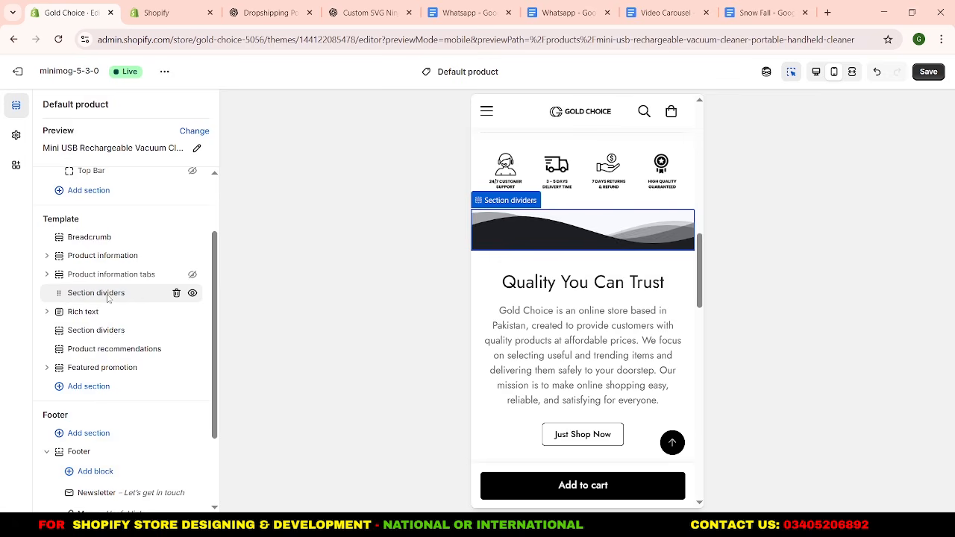
# Set the top padding of the section divider above Rich text to 30 px.
pyautogui.click(108, 298)
pyautogui.click(171, 376)
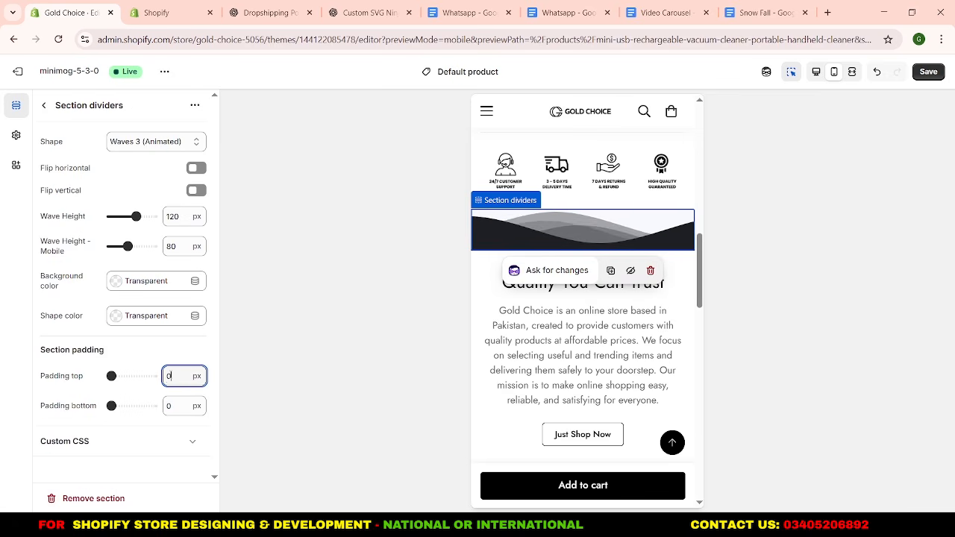
pyautogui.doubleClick(169, 376)
pyautogui.write('30')
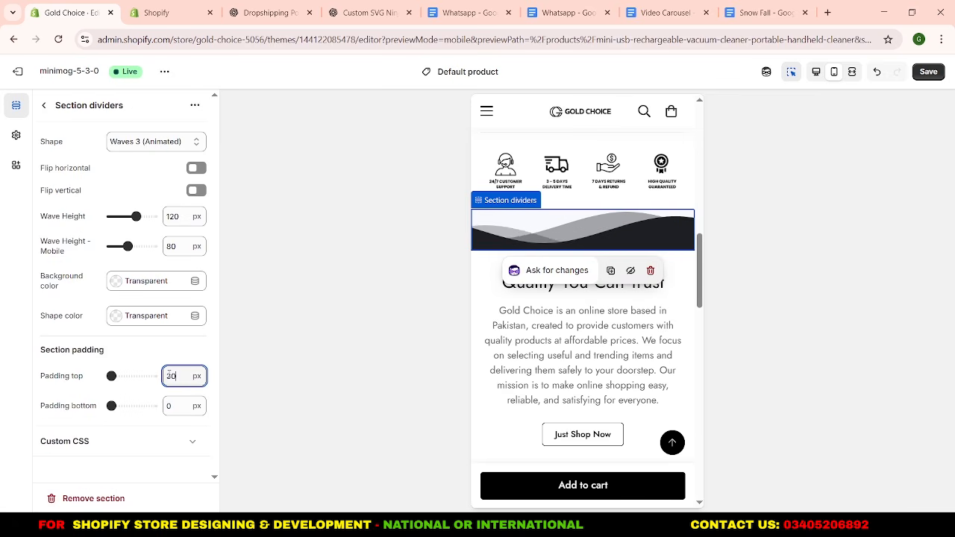
pyautogui.click(129, 356)
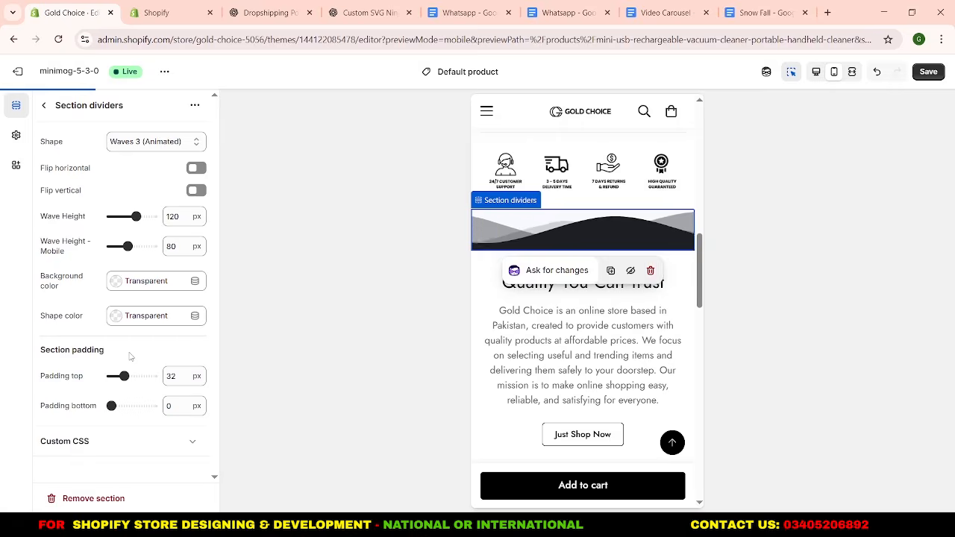
pyautogui.click(43, 105)
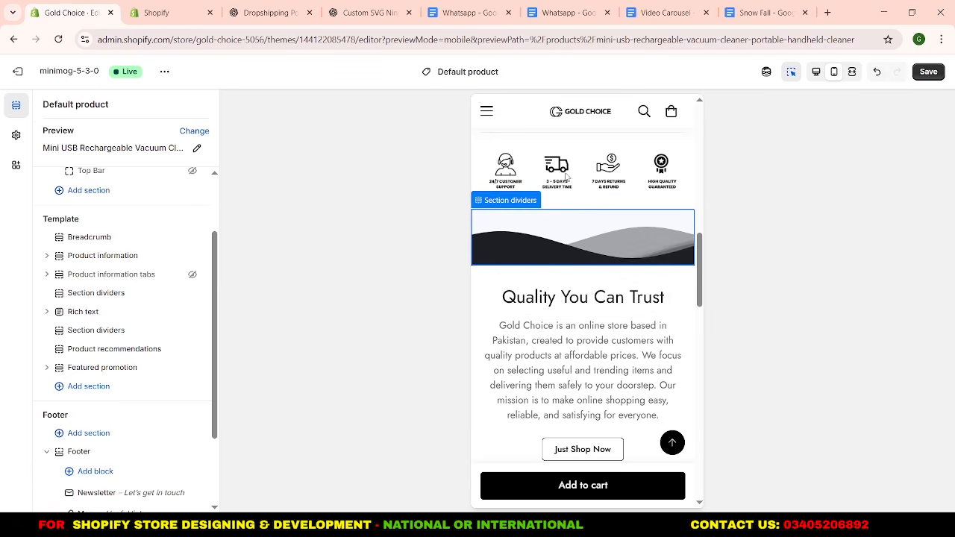
# Check the dividers, recommendations and featured promotion in the mobile preview and save the default product template.
pyautogui.scroll(-5, 569, 264)
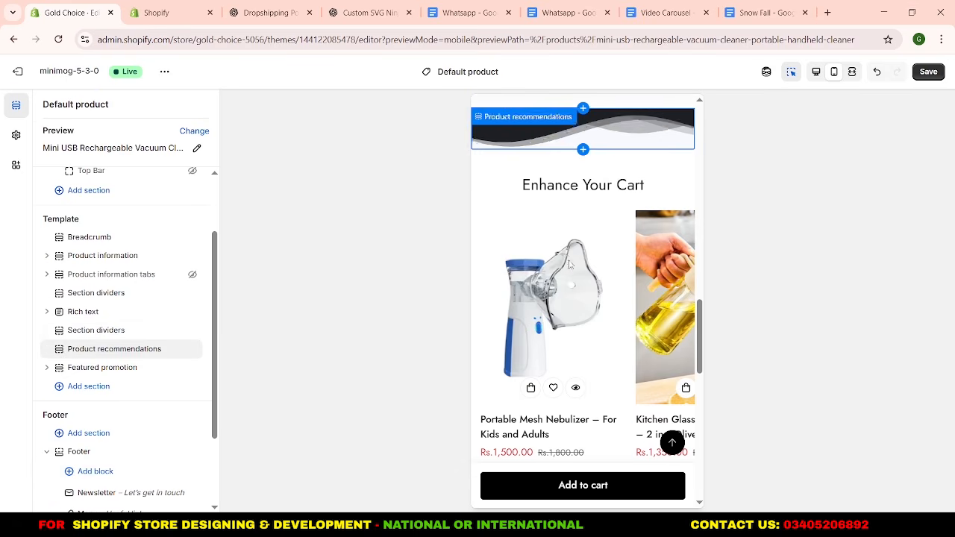
pyautogui.scroll(-4, 570, 263)
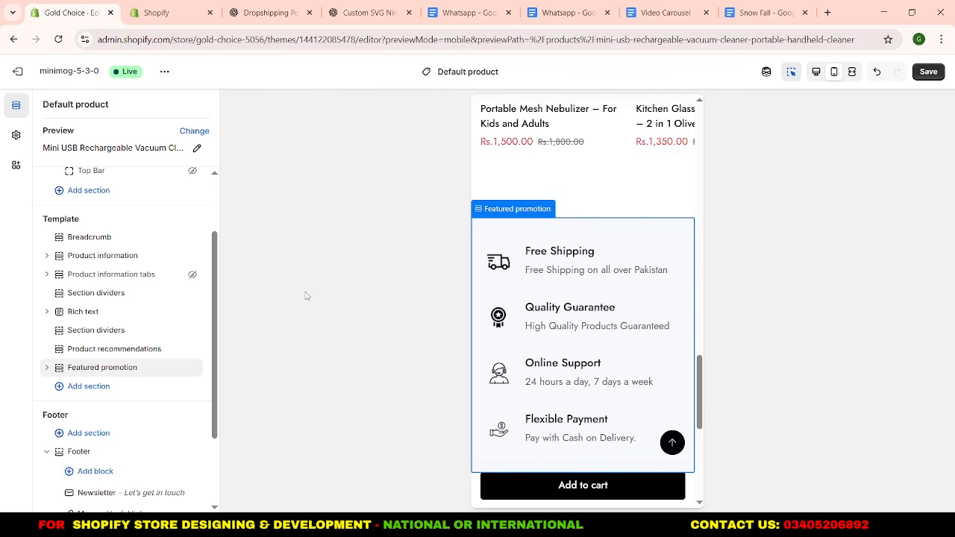
pyautogui.scroll(10, 535, 227)
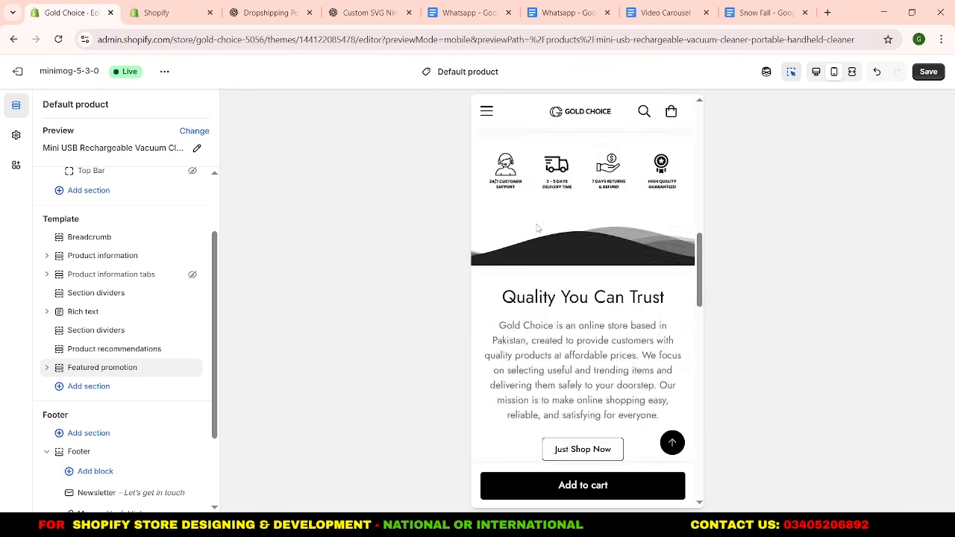
pyautogui.scroll(6, 537, 227)
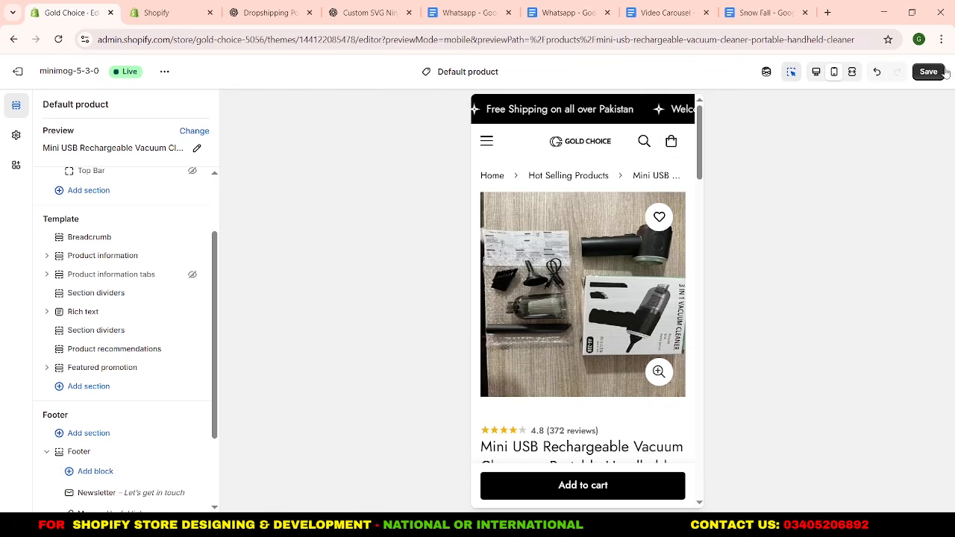
pyautogui.click(930, 72)
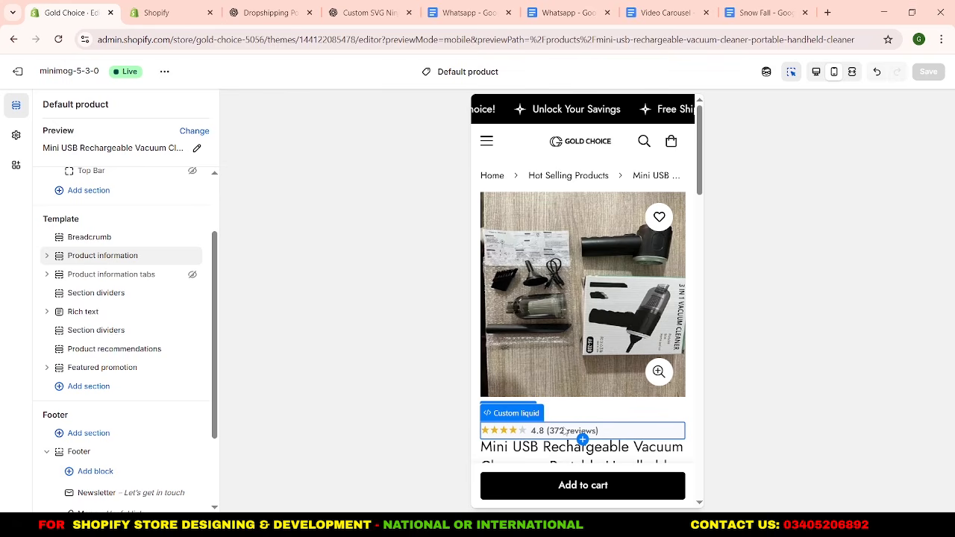
# Review the saved vacuum cleaner product page in the mobile preview from the star rating down to the footer.
pyautogui.scroll(-5, 574, 310)
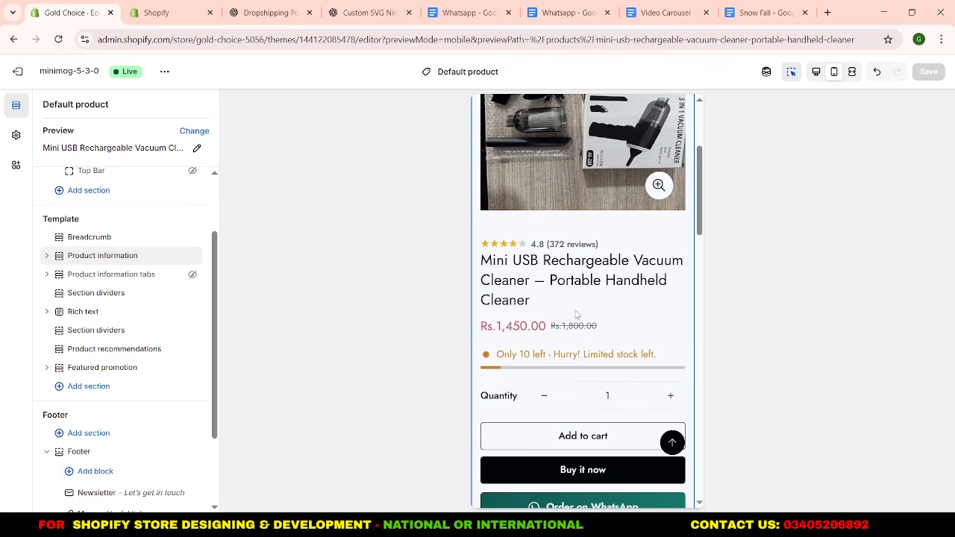
pyautogui.scroll(-5, 575, 310)
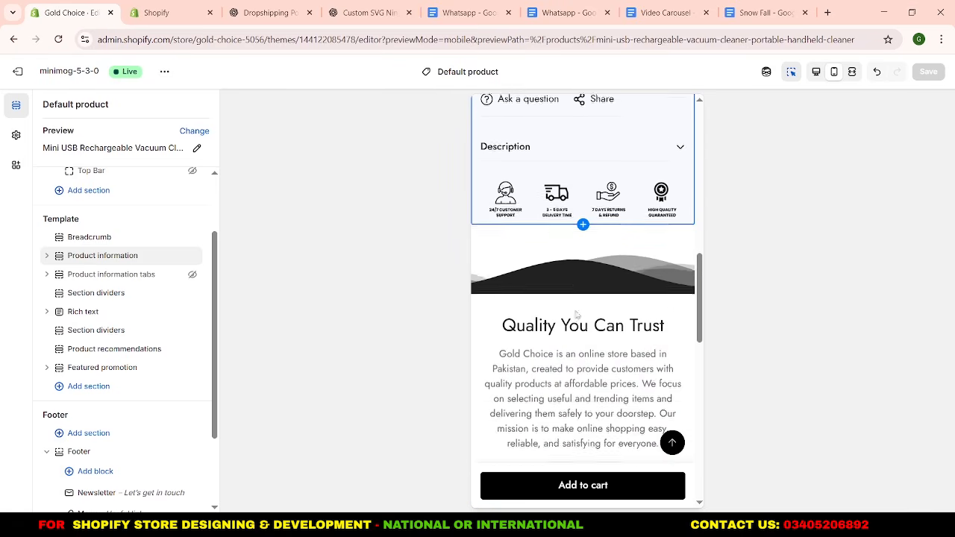
pyautogui.scroll(-10, 577, 315)
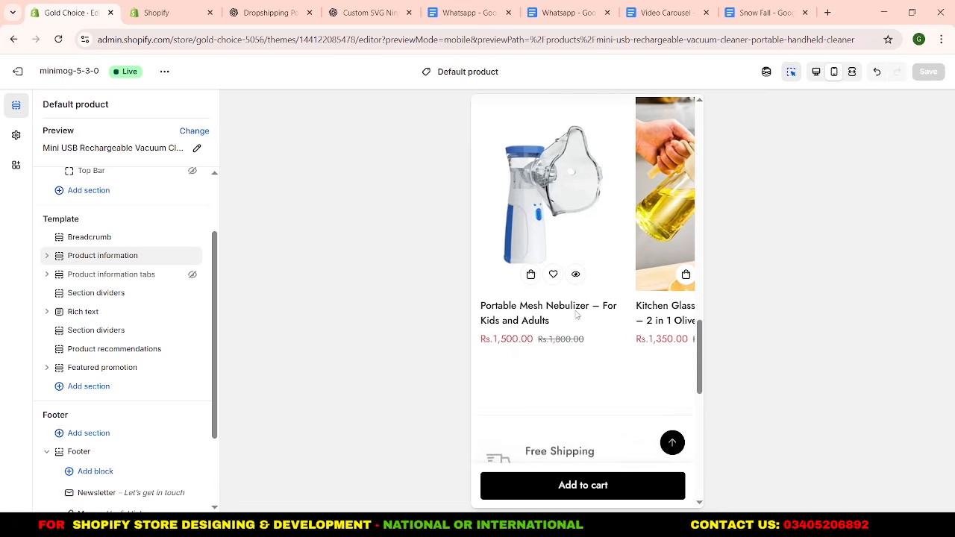
pyautogui.scroll(-4, 577, 315)
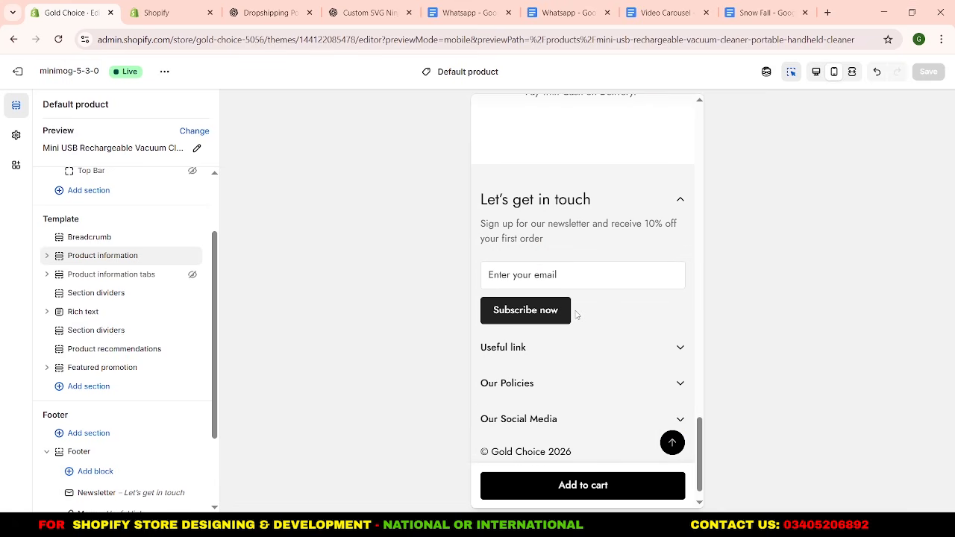
pyautogui.scroll(-1, 577, 315)
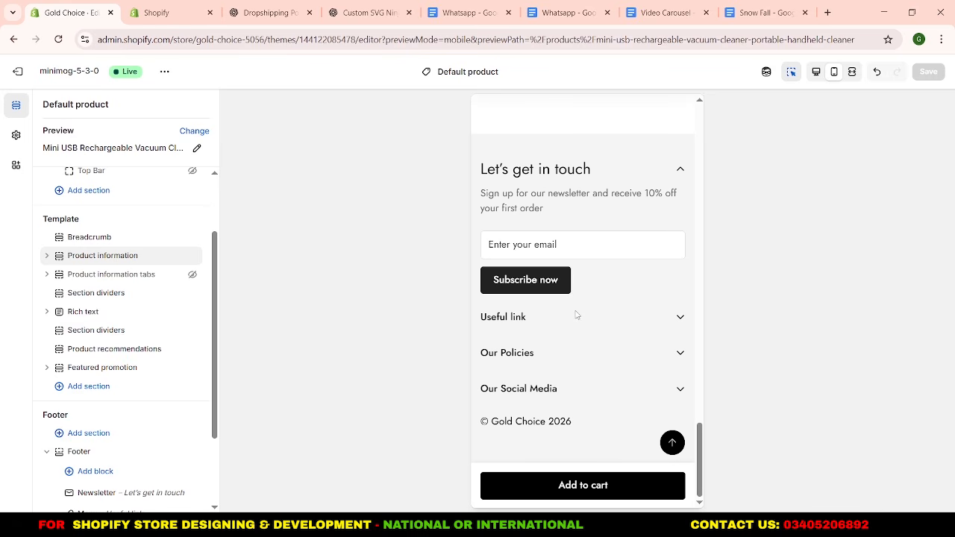
# Return to the top of the product page and open the Hot Selling Products collection from the store's navigation menu.
pyautogui.scroll(20, 577, 315)
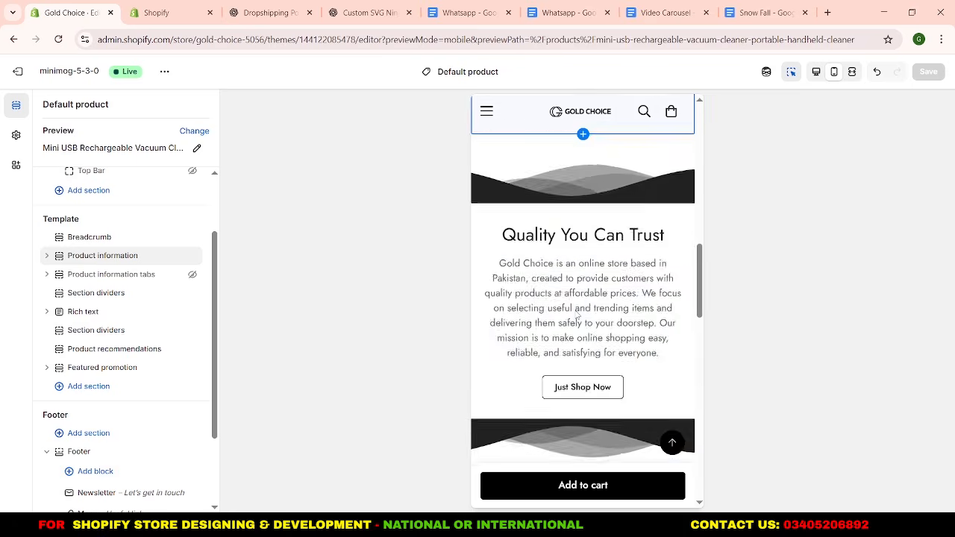
pyautogui.scroll(2, 575, 310)
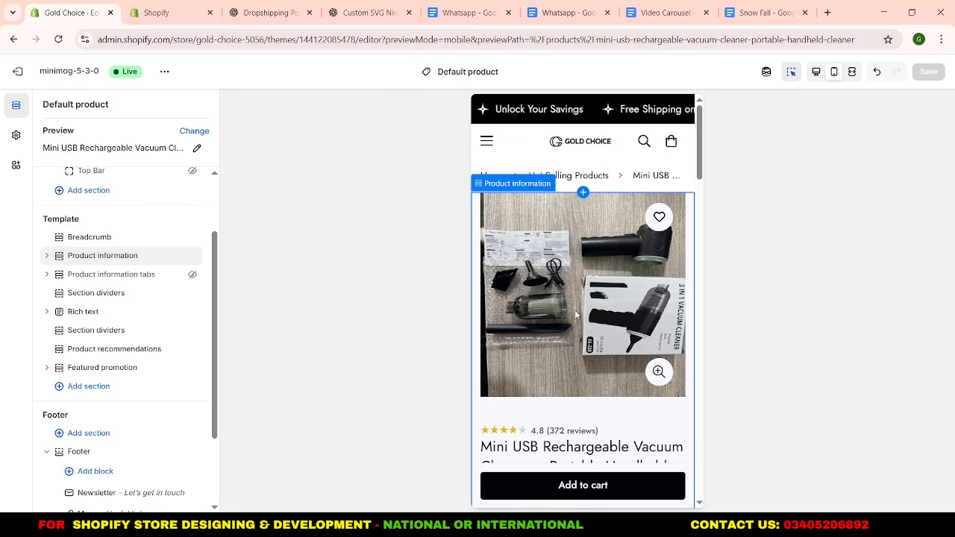
pyautogui.click(487, 142)
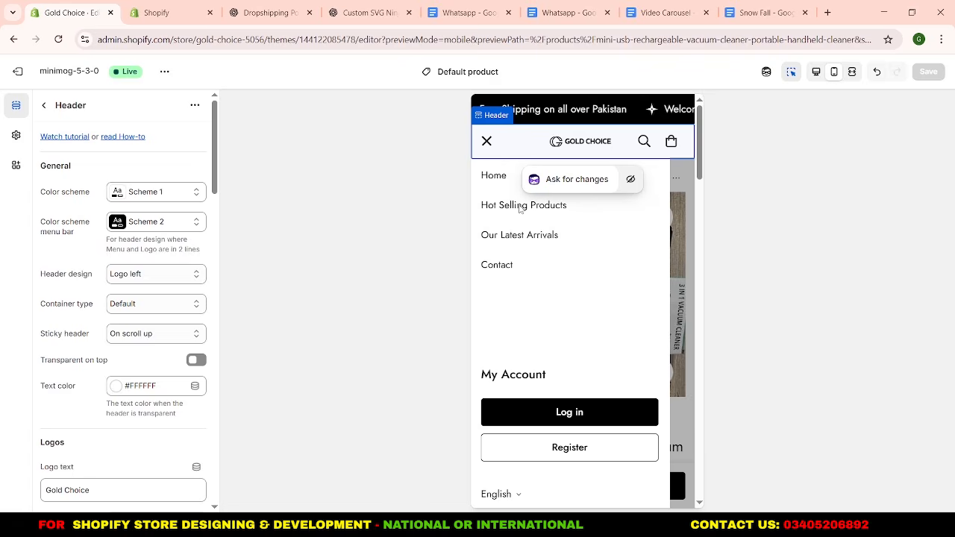
pyautogui.click(520, 206)
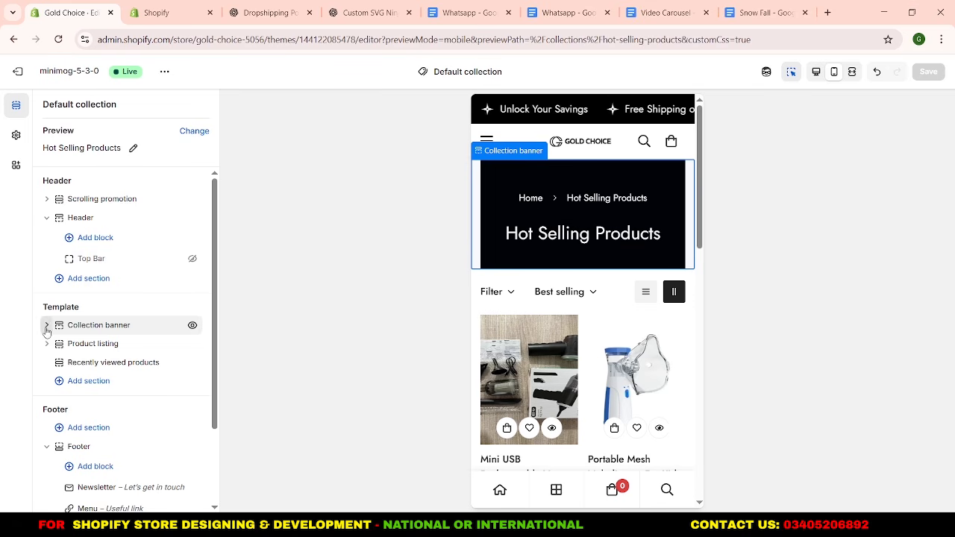
# Set the Collection banner's top and bottom padding to 16 px each.
pyautogui.click(88, 328)
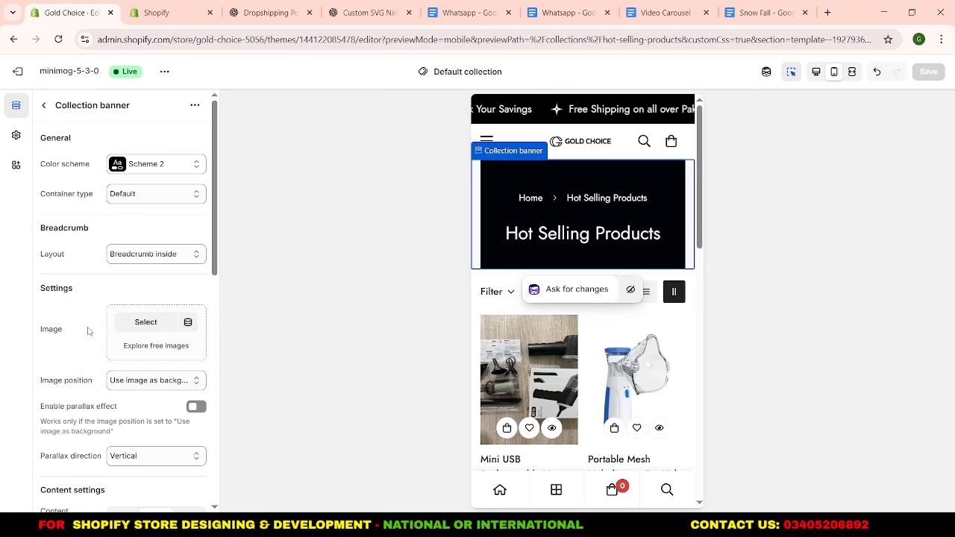
pyautogui.scroll(-5, 95, 334)
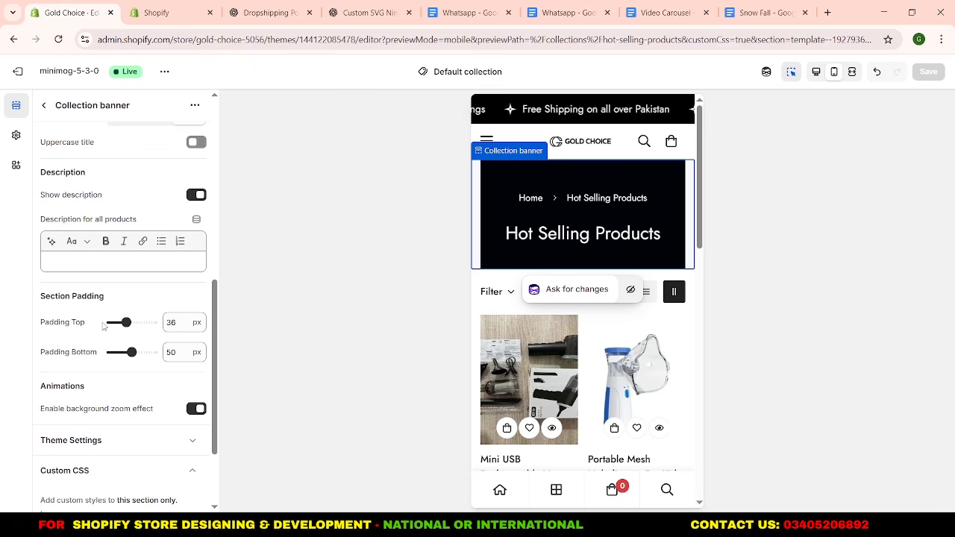
pyautogui.click(170, 323)
pyautogui.doubleClick(170, 322)
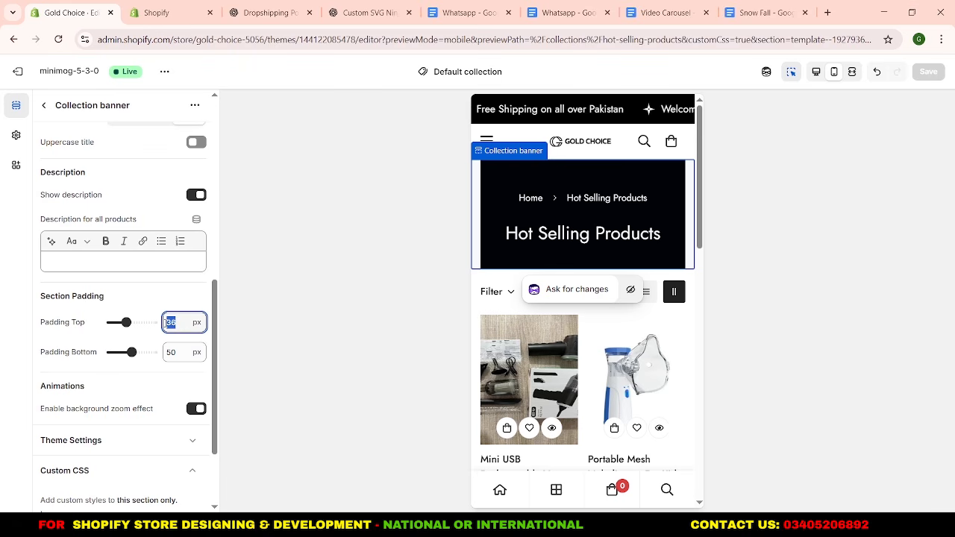
pyautogui.write('15')
pyautogui.doubleClick(181, 356)
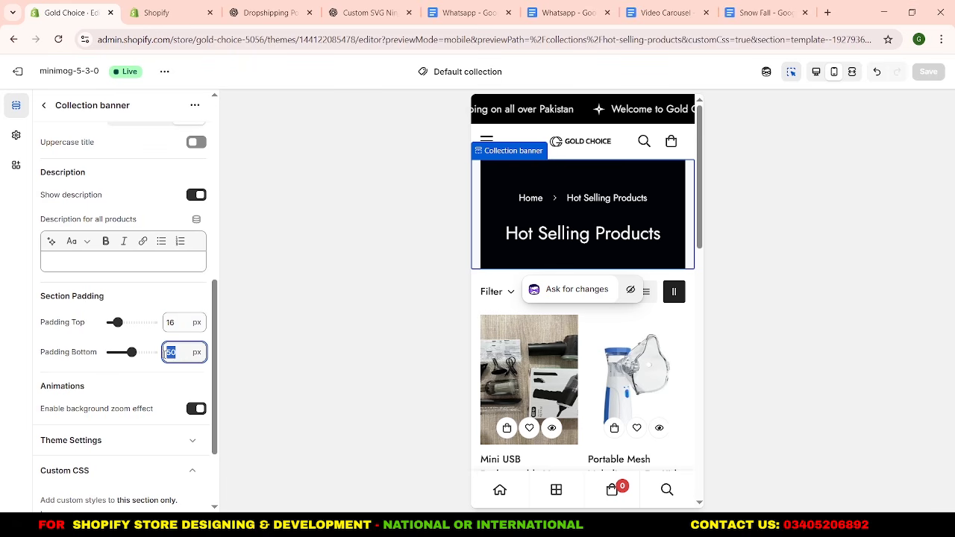
pyautogui.write('15')
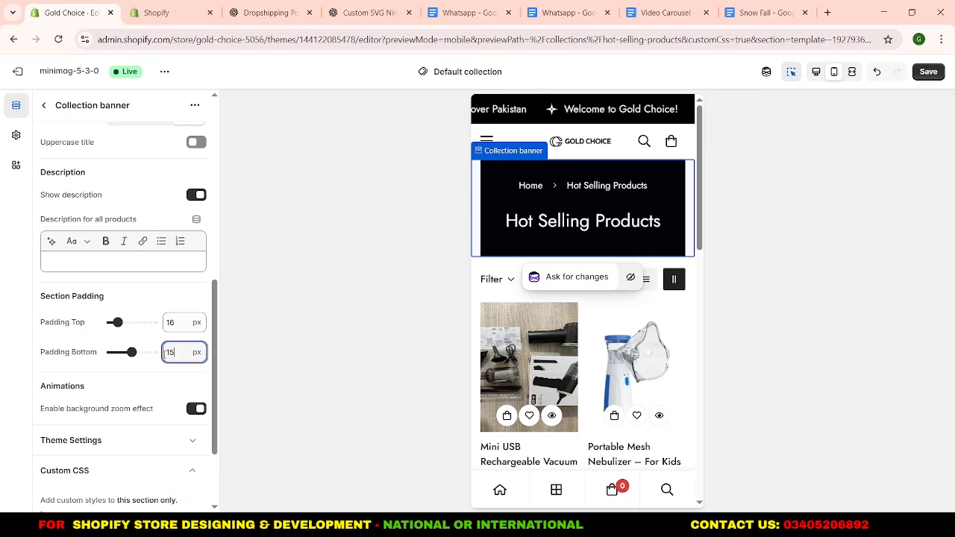
pyautogui.click(147, 377)
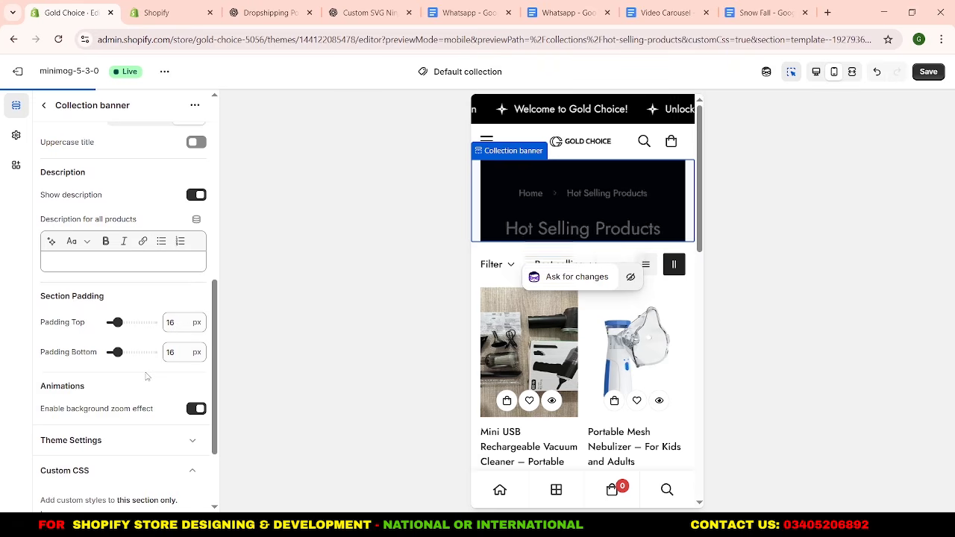
# Turn off the description in the Collection banner.
pyautogui.scroll(2, 127, 301)
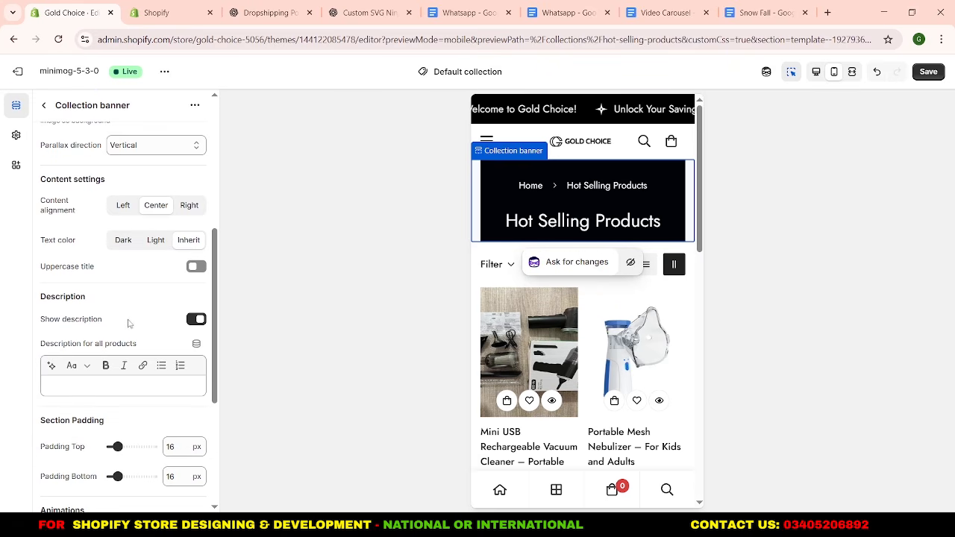
pyautogui.click(196, 319)
pyautogui.scroll(1, 150, 330)
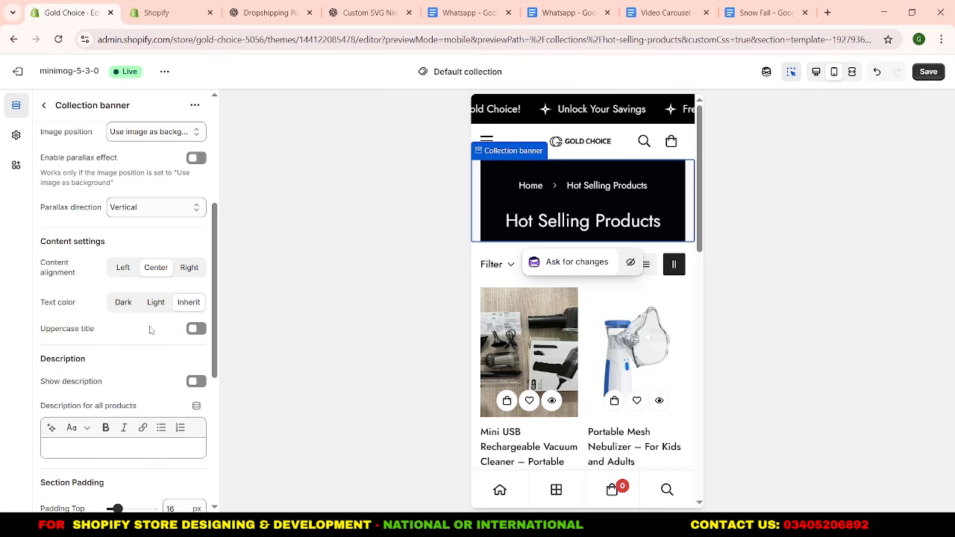
# Check the parallax direction, breadcrumb layout and container type options of the Collection banner.
pyautogui.scroll(2, 114, 336)
pyautogui.click(133, 332)
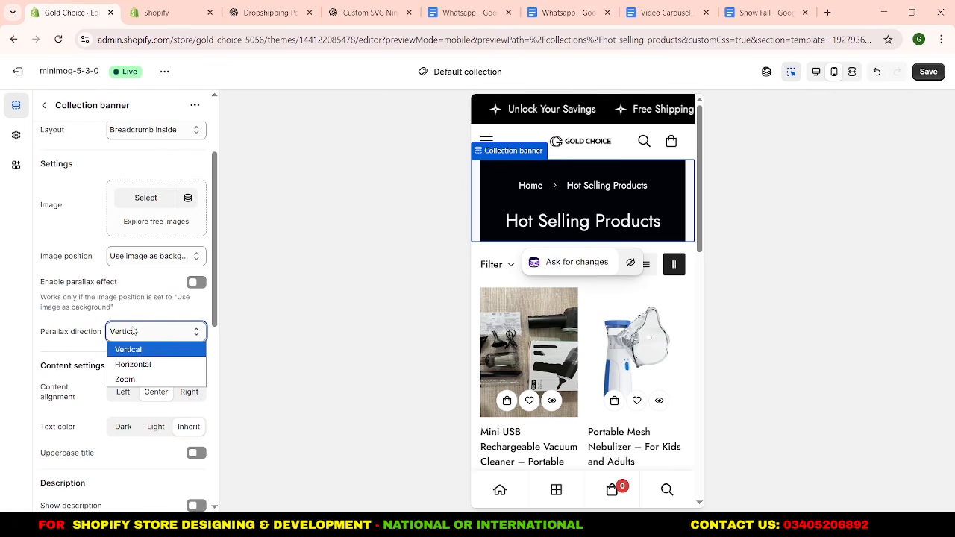
pyautogui.click(133, 331)
pyautogui.scroll(1, 137, 299)
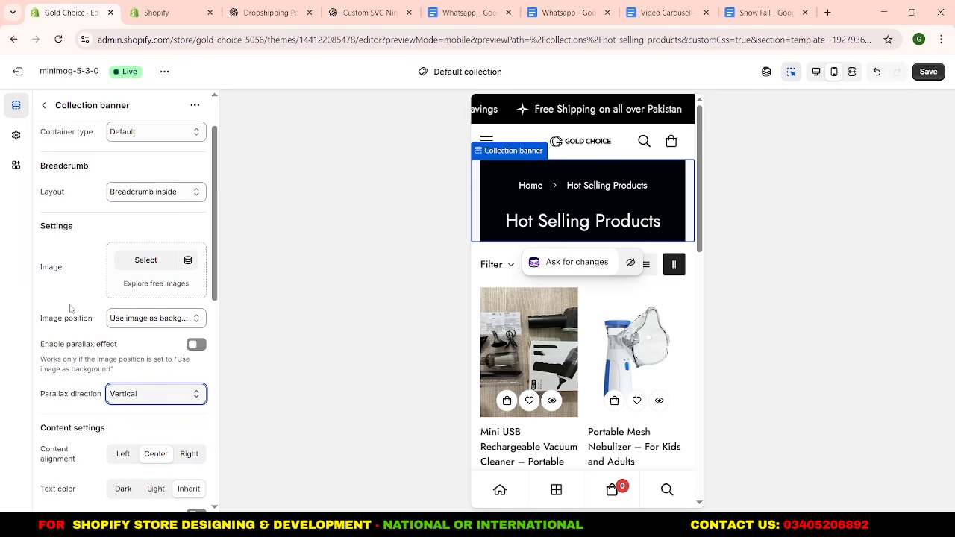
pyautogui.scroll(1, 70, 308)
pyautogui.click(125, 254)
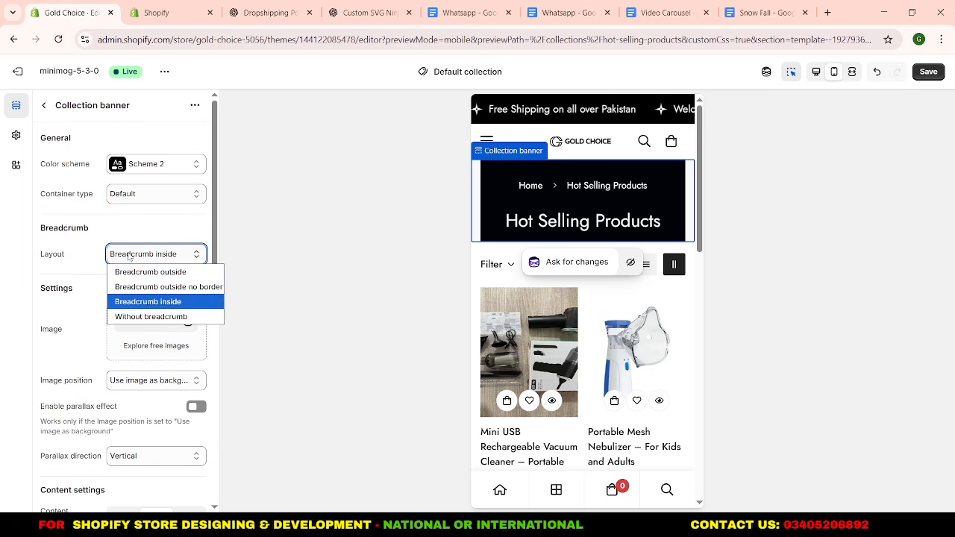
pyautogui.click(130, 301)
pyautogui.click(141, 202)
pyautogui.click(144, 205)
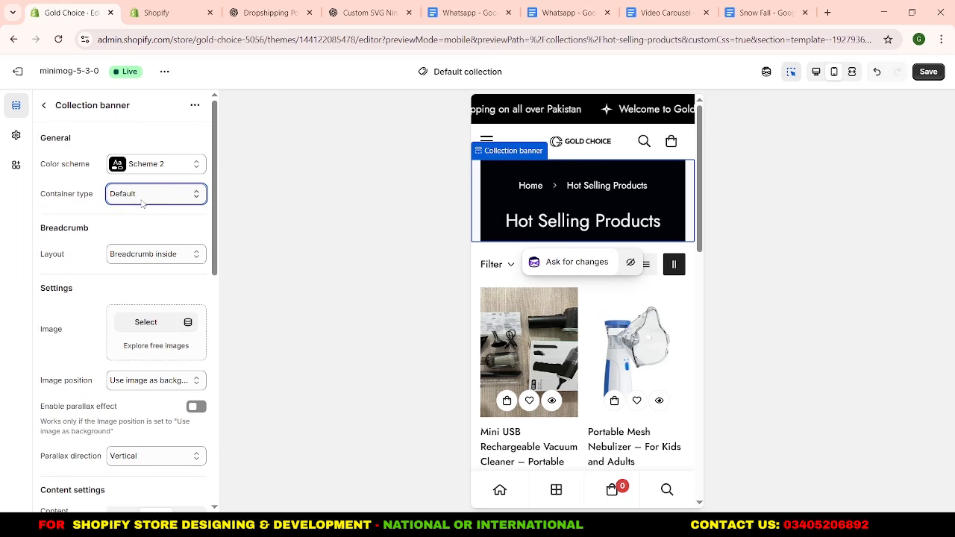
# Try Scheme 8 on the Collection banner, set its color scheme to Scheme 3, and return to the section list.
pyautogui.click(148, 166)
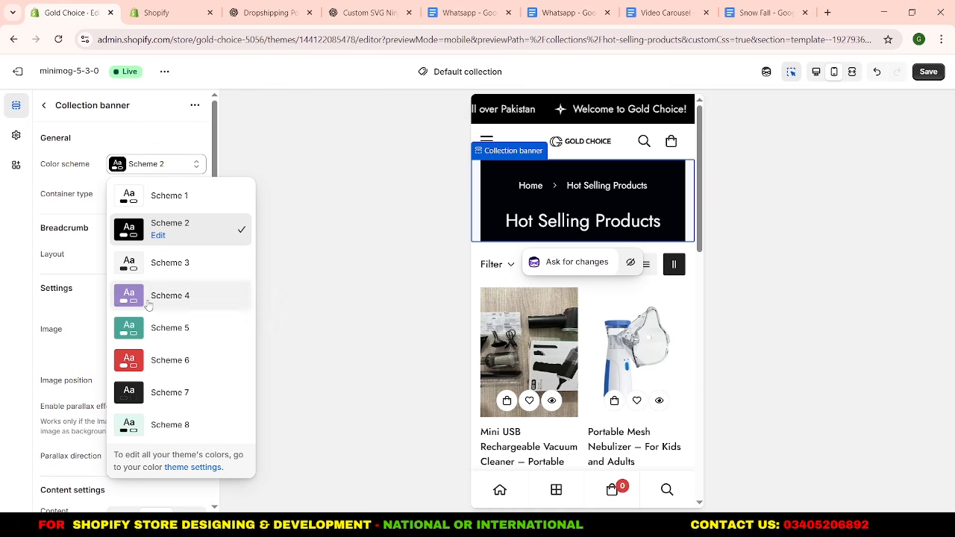
pyautogui.click(171, 427)
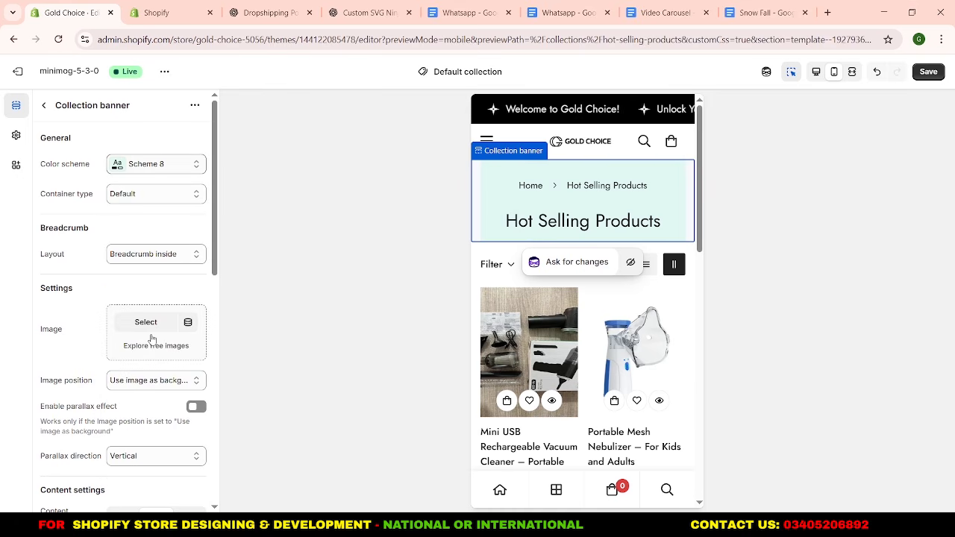
pyautogui.click(152, 166)
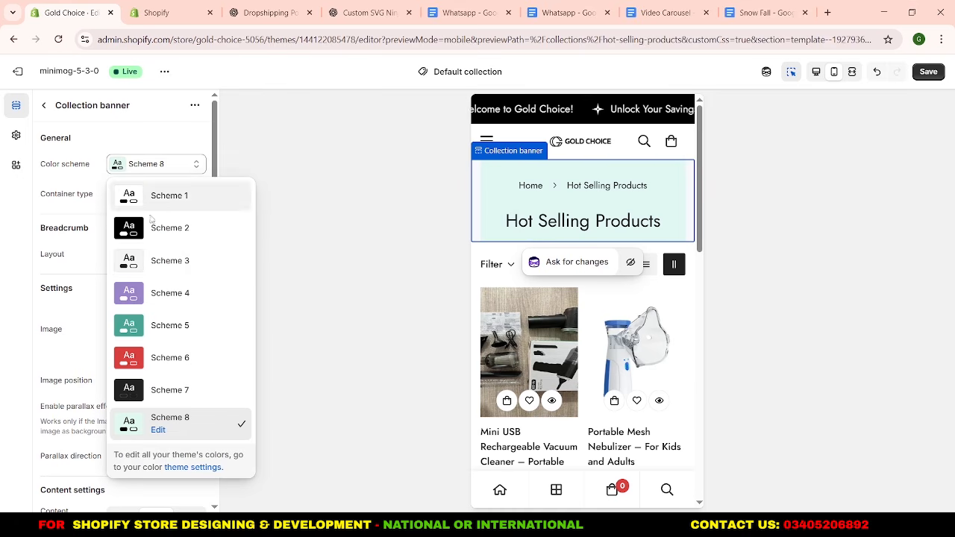
pyautogui.click(156, 259)
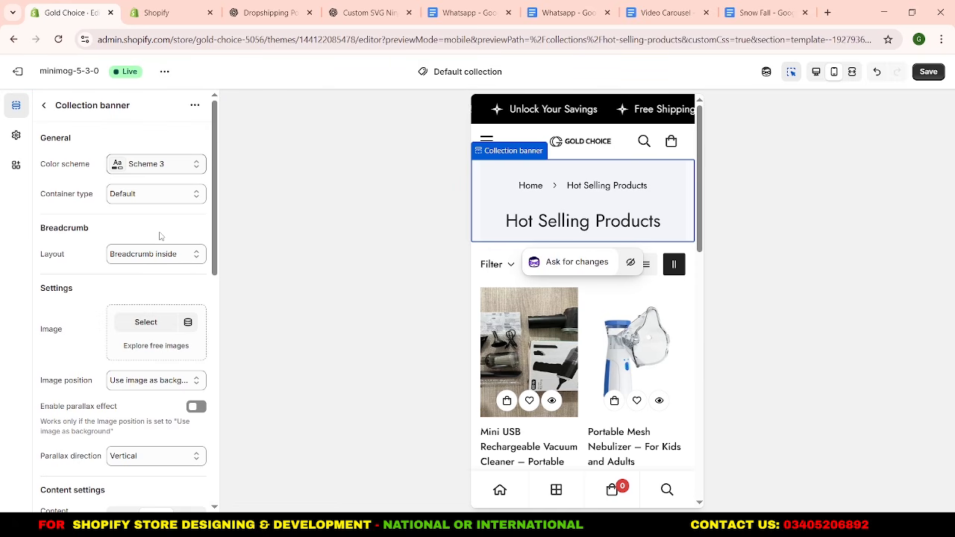
pyautogui.scroll(-10, 159, 236)
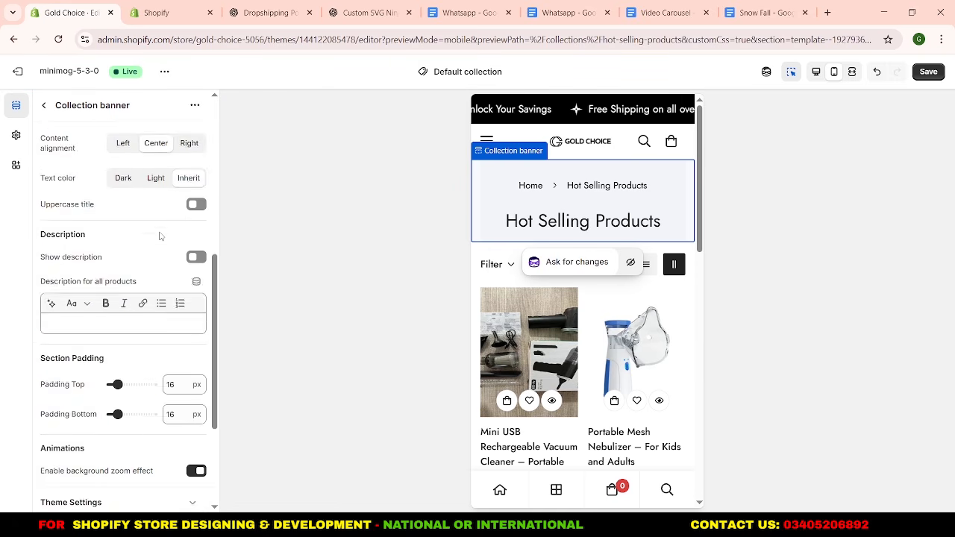
pyautogui.scroll(5, 171, 336)
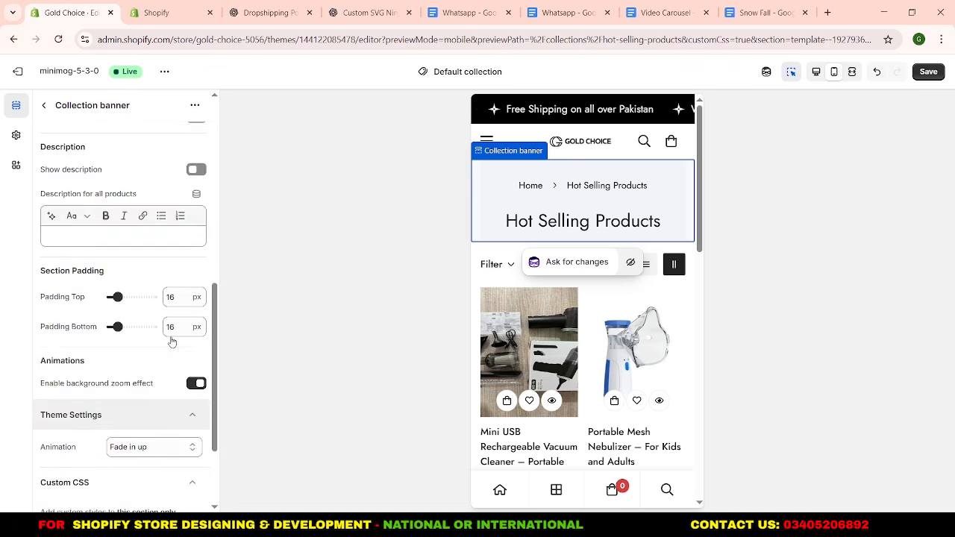
pyautogui.scroll(1, 172, 341)
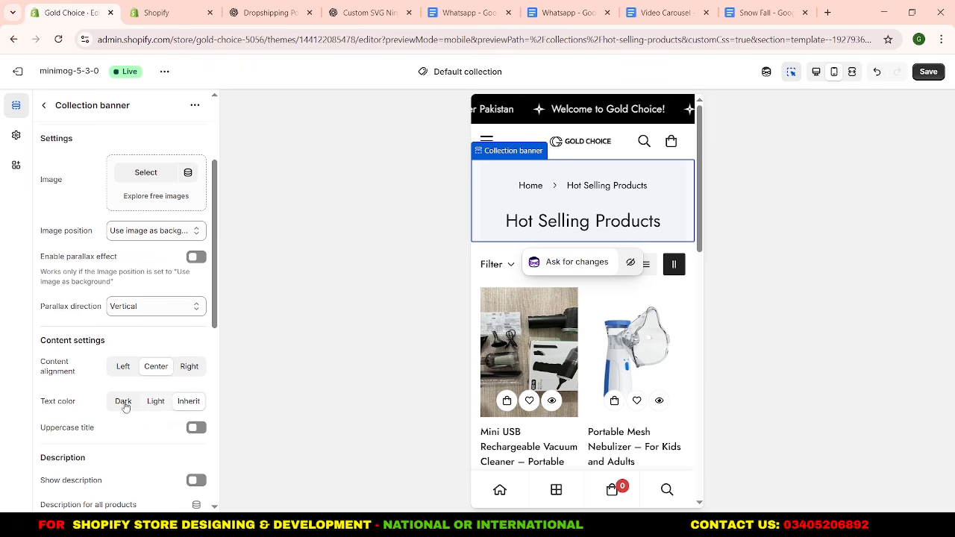
pyautogui.scroll(4, 131, 348)
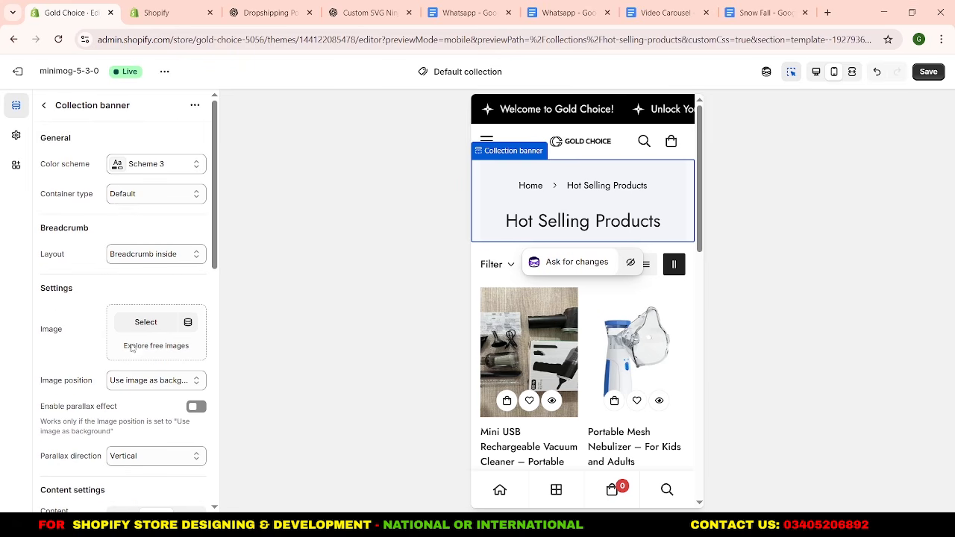
pyautogui.click(45, 108)
# Disable sorting in the Product listing section of the collection template.
pyautogui.scroll(-2, 93, 314)
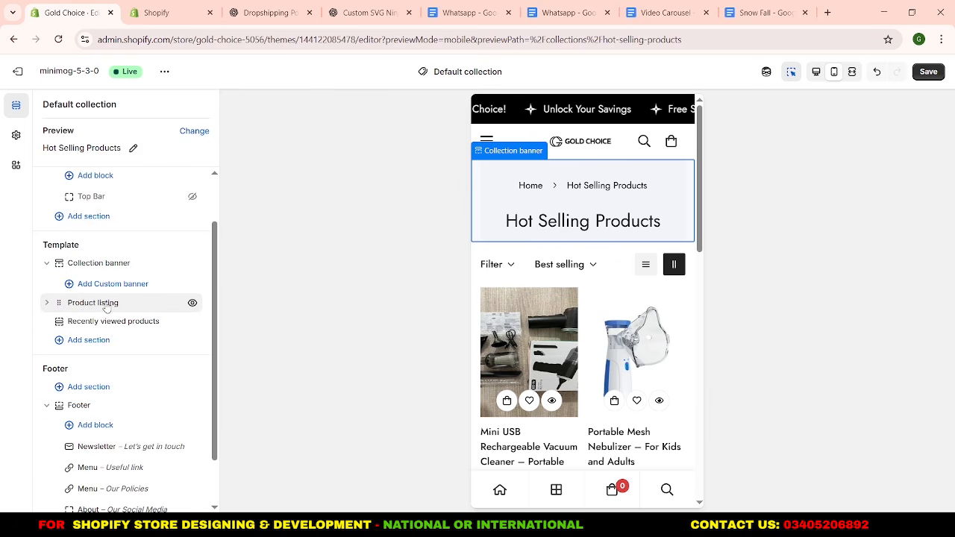
pyautogui.click(88, 304)
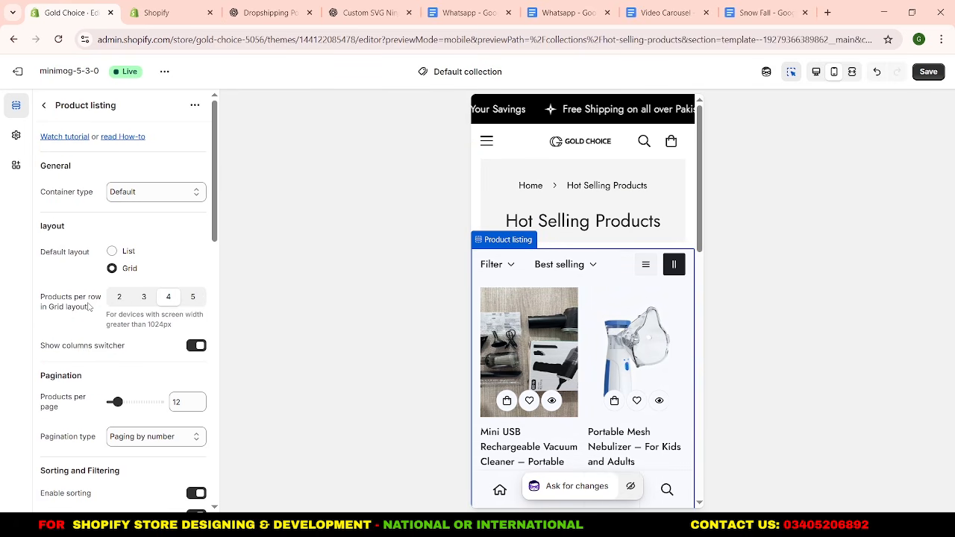
pyautogui.scroll(-1, 89, 305)
pyautogui.scroll(1, 90, 302)
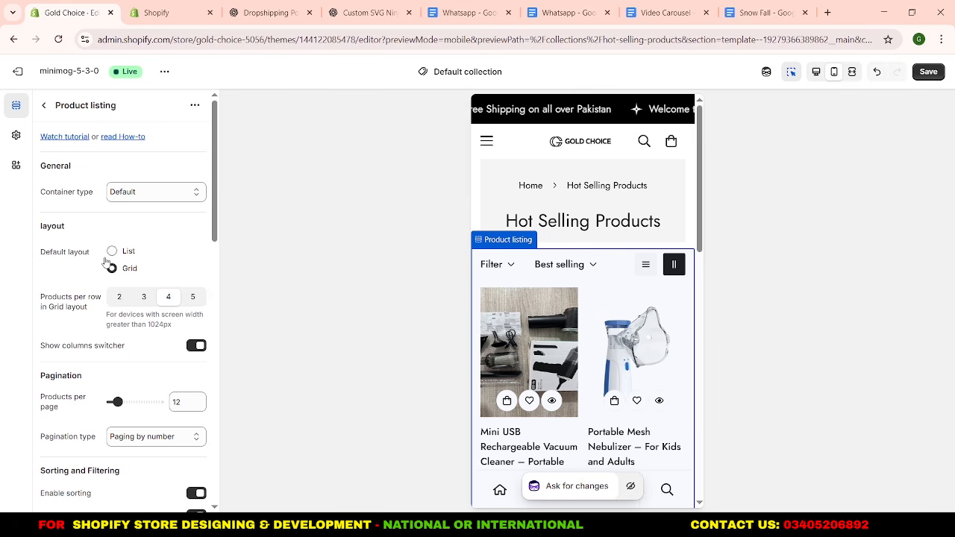
pyautogui.scroll(-2, 97, 277)
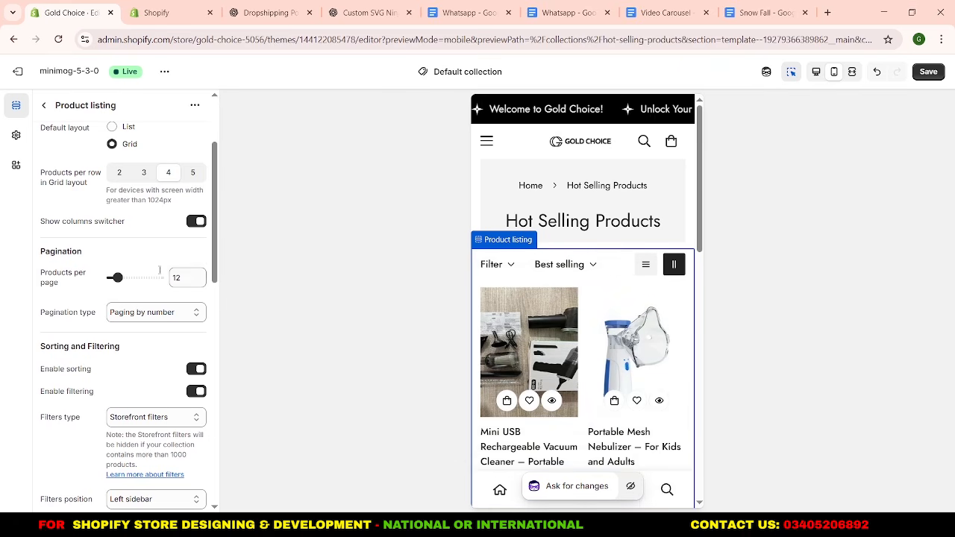
pyautogui.scroll(-2, 120, 273)
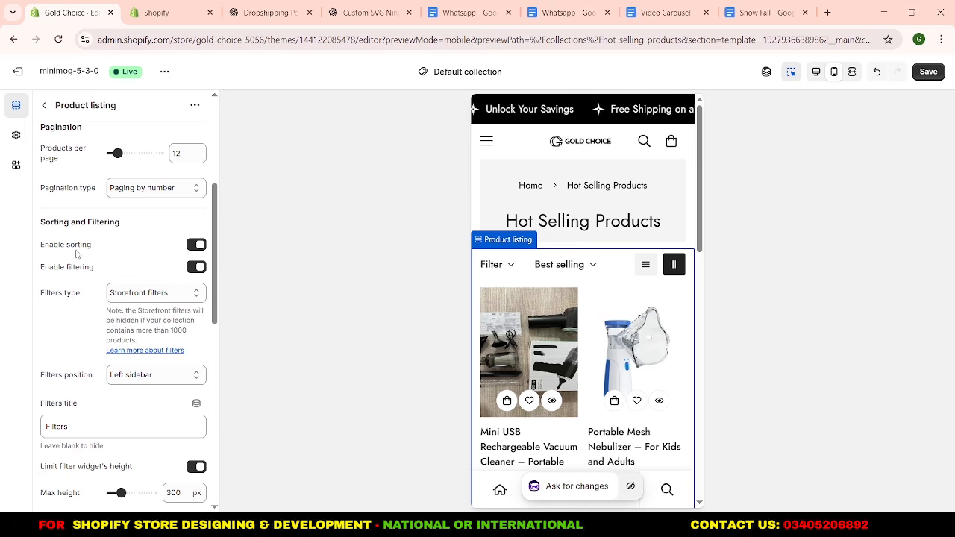
pyautogui.click(194, 245)
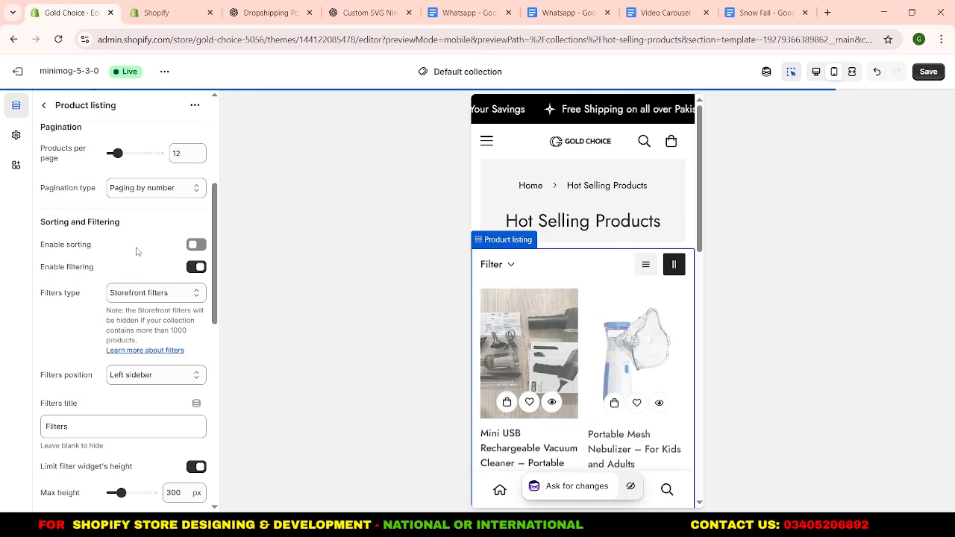
# Look through the remaining Product listing settings and open the section's Banner promotion block.
pyautogui.scroll(-1, 136, 252)
pyautogui.scroll(-4, 137, 252)
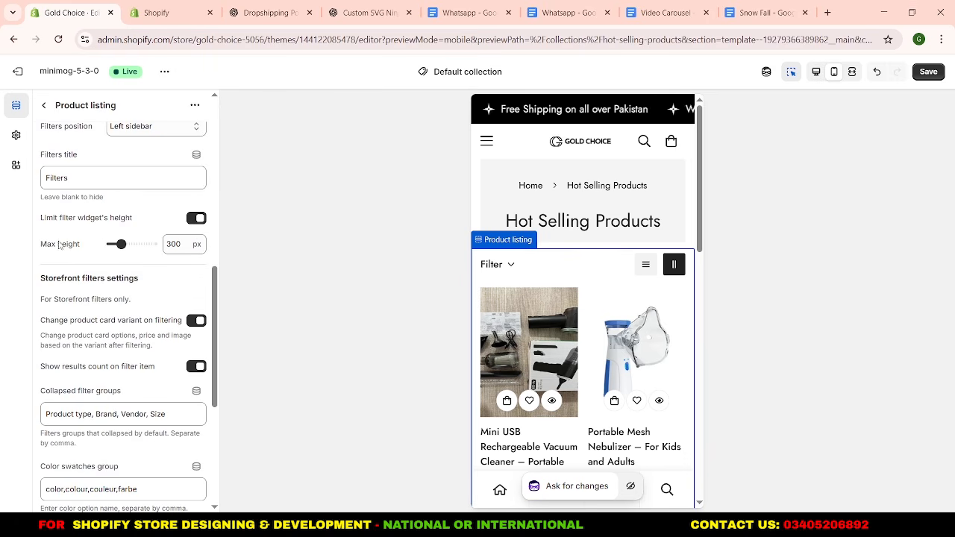
pyautogui.scroll(-3, 132, 298)
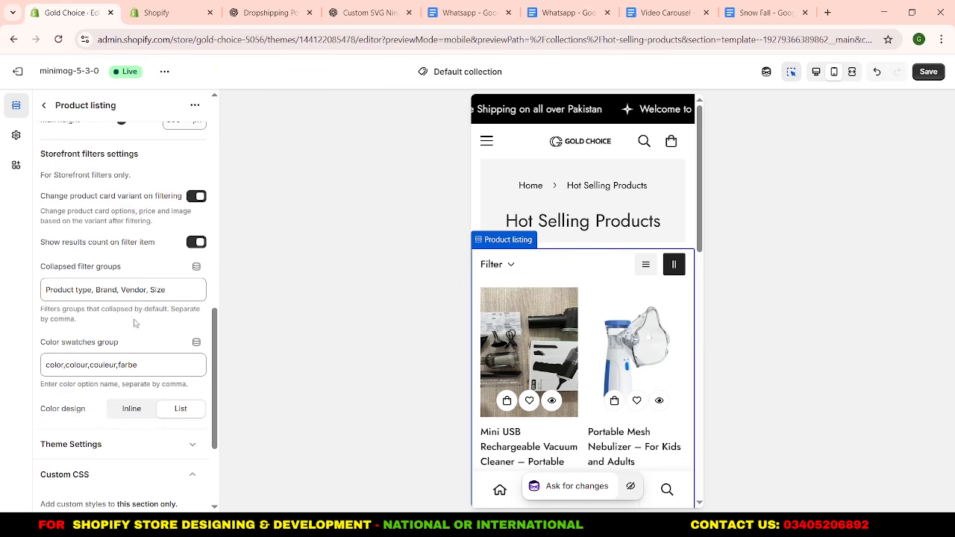
pyautogui.scroll(-2, 147, 348)
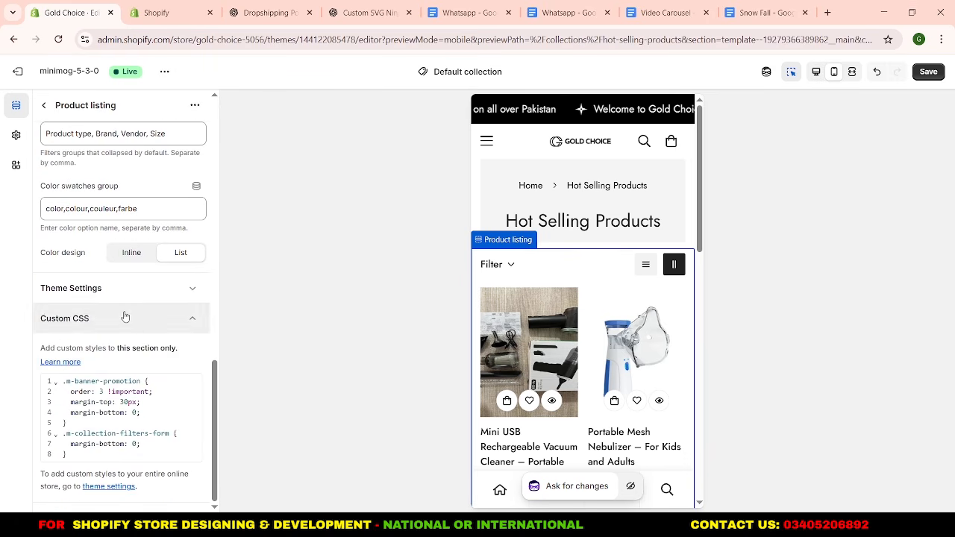
pyautogui.scroll(8, 124, 314)
pyautogui.click(44, 105)
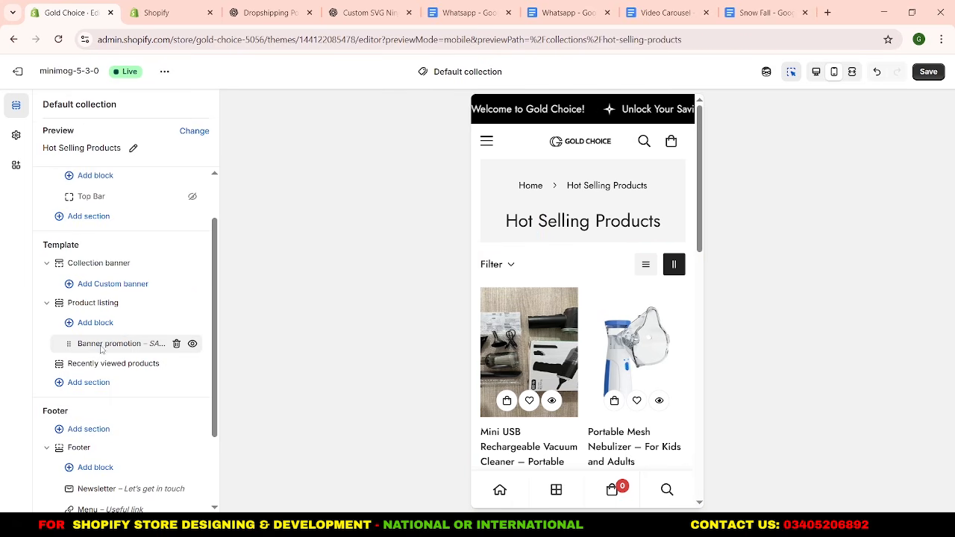
pyautogui.click(102, 348)
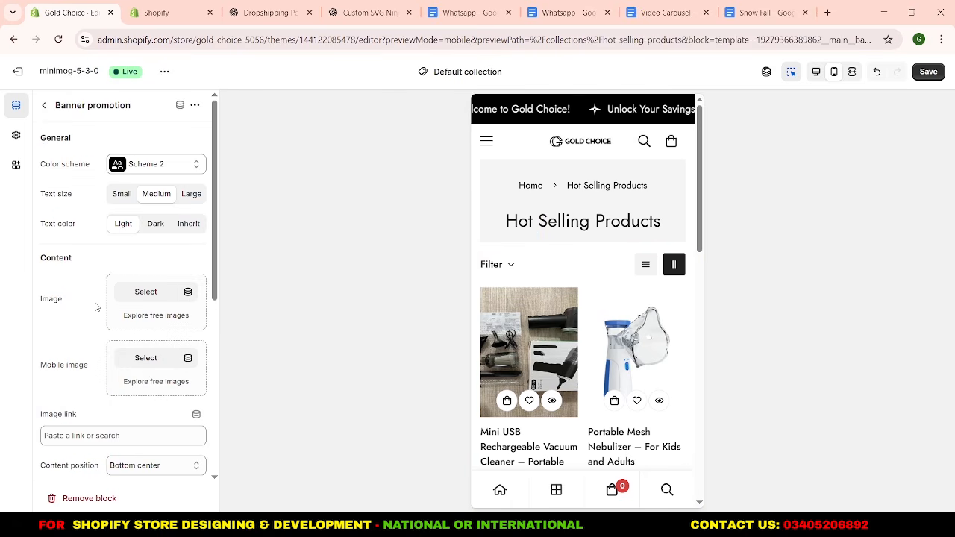
# Hide the Banner promotion block and Recently viewed products section, and paste the copied Featured promotion section into the collection template.
pyautogui.click(42, 107)
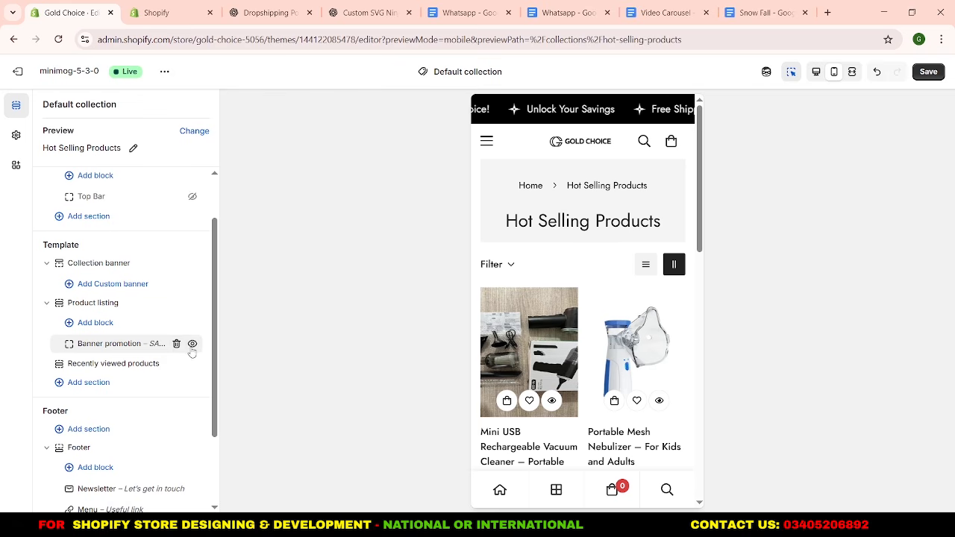
pyautogui.click(192, 345)
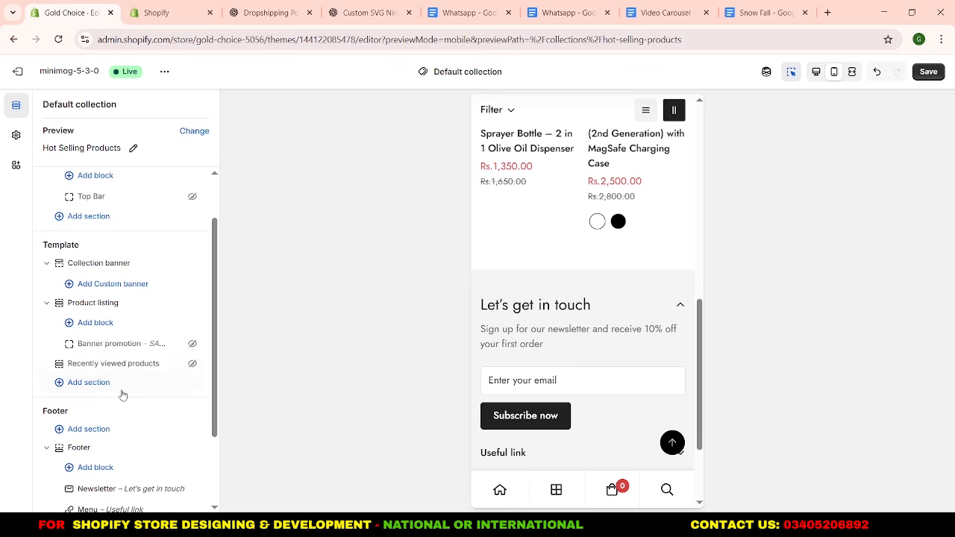
pyautogui.rightClick(97, 388)
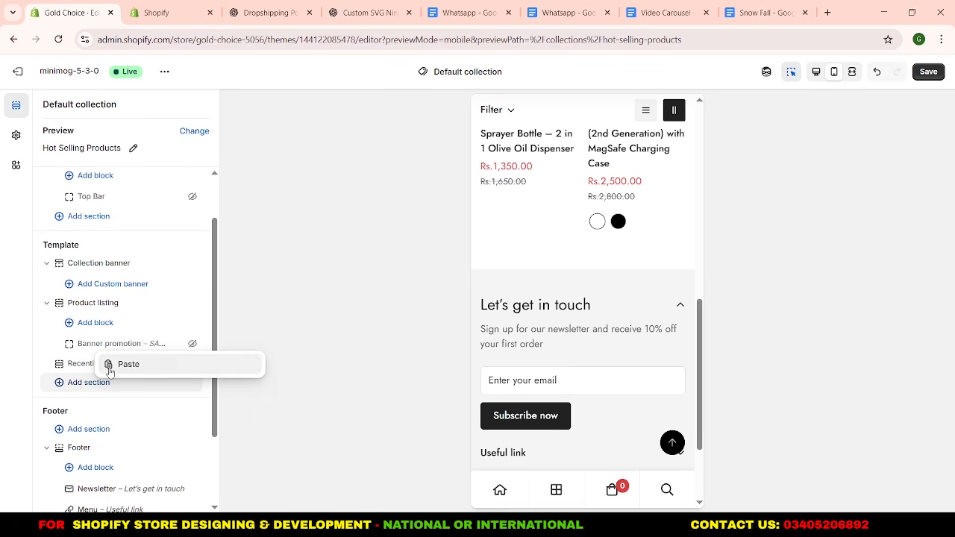
pyautogui.click(124, 365)
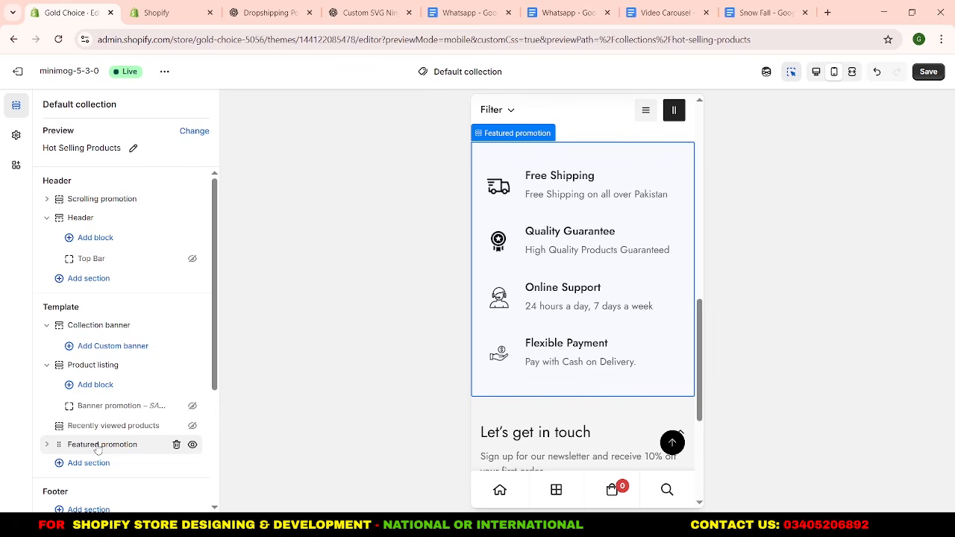
pyautogui.scroll(10, 571, 310)
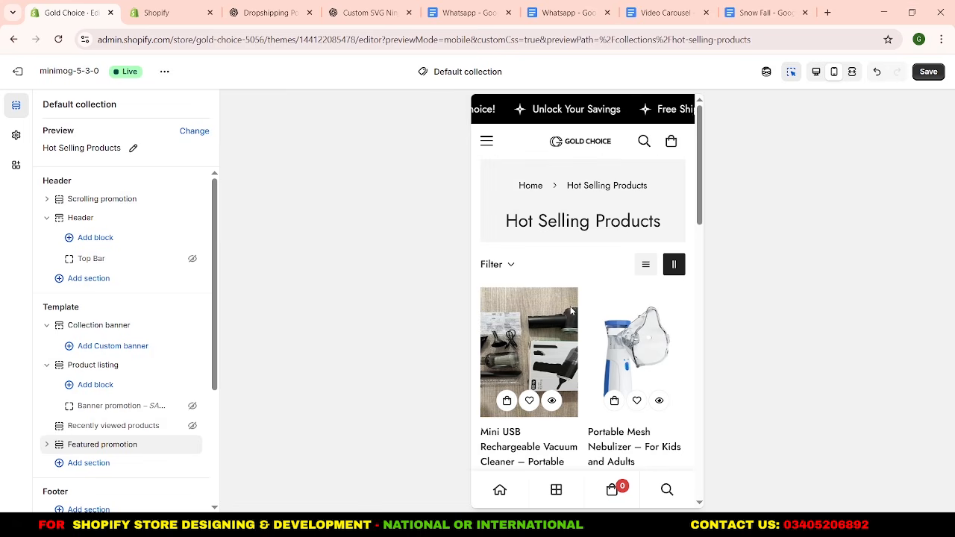
pyautogui.scroll(-3, 569, 267)
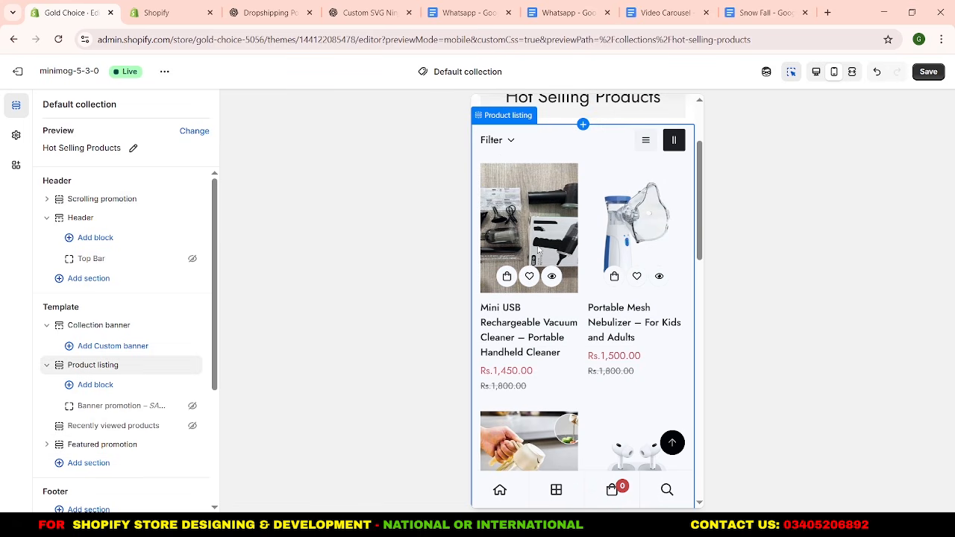
# Set the products per page to 25 in the Product listing section's pagination.
pyautogui.click(93, 367)
pyautogui.scroll(-2, 96, 351)
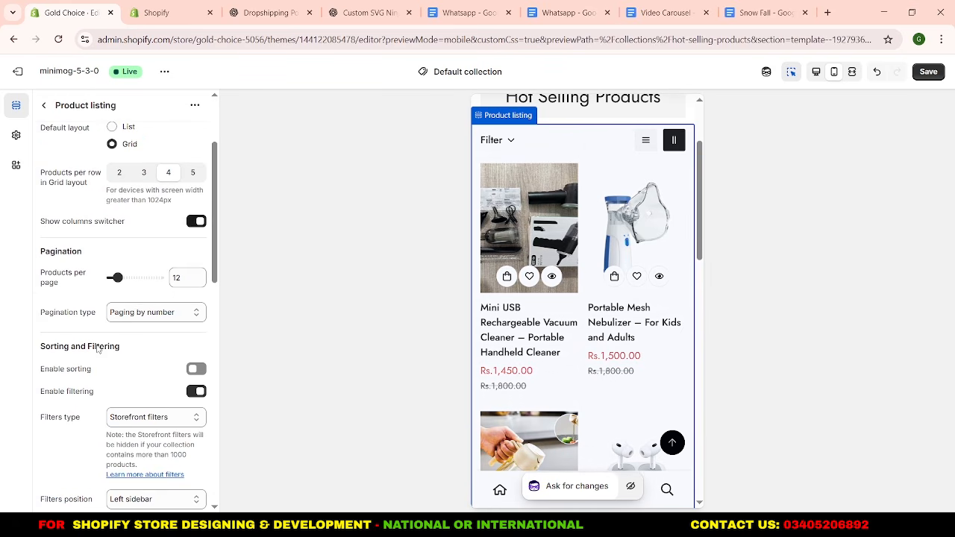
pyautogui.scroll(-2, 99, 338)
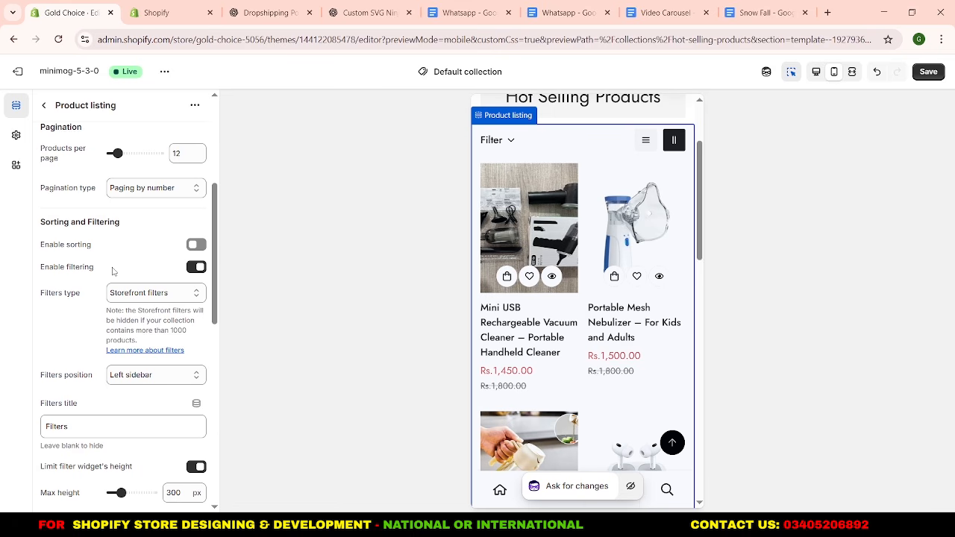
pyautogui.doubleClick(177, 153)
pyautogui.click(160, 161)
pyautogui.moveTo(142, 157); pyautogui.dragTo(132, 153)
# Keep the product card style at Style 1 and set its aspect ratio to 1:1 in the Product listing's theme settings.
pyautogui.scroll(-1, 128, 255)
pyautogui.scroll(-1, 128, 255)
pyautogui.scroll(-5, 128, 266)
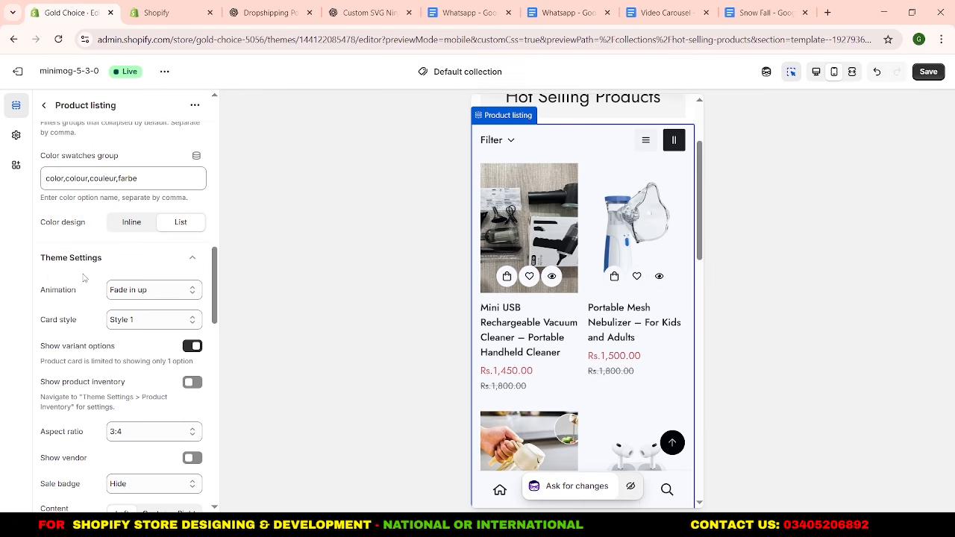
pyautogui.click(129, 321)
pyautogui.click(128, 336)
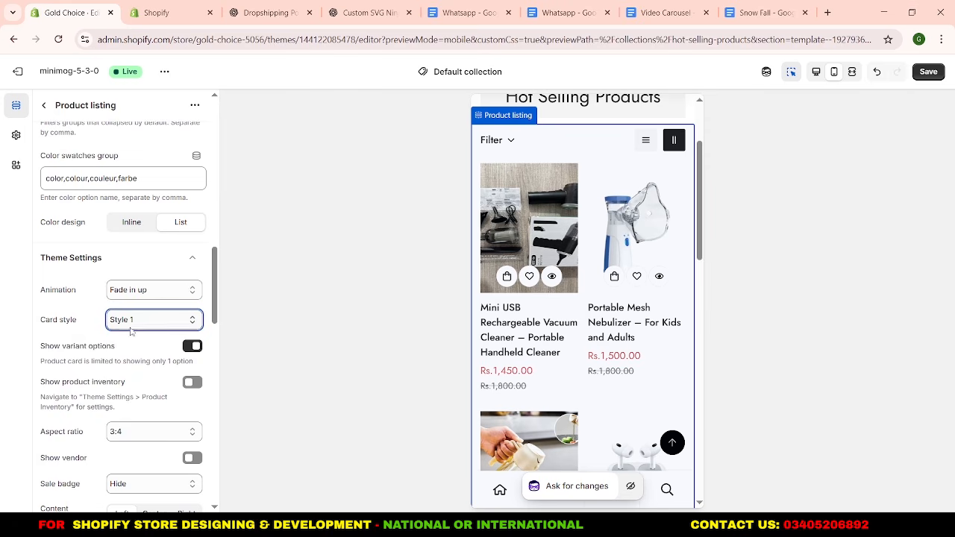
pyautogui.scroll(-1, 134, 385)
pyautogui.click(136, 370)
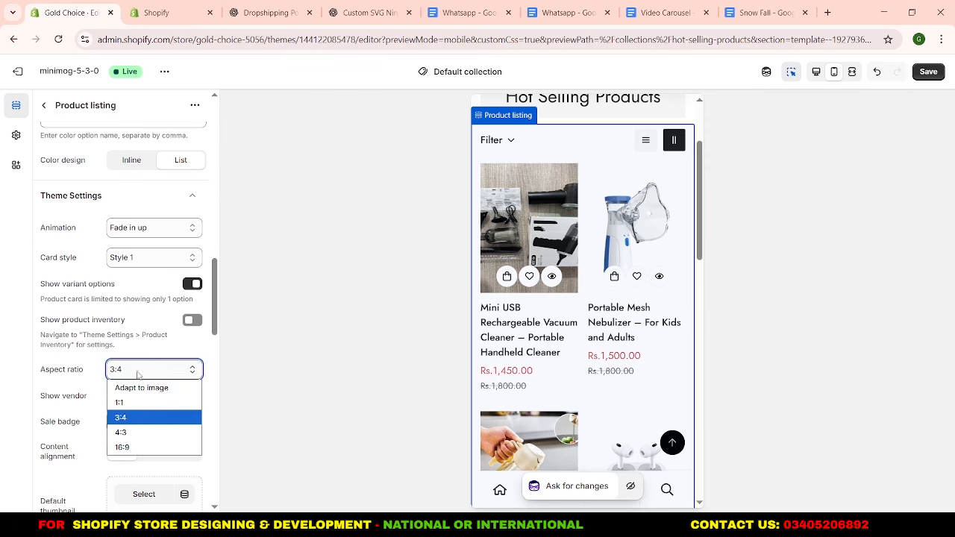
pyautogui.click(143, 402)
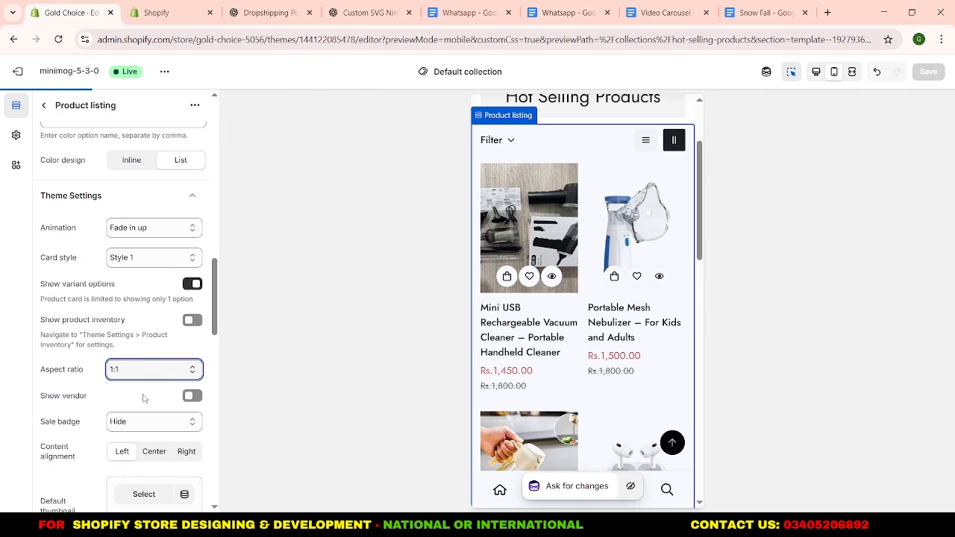
pyautogui.scroll(-3, 145, 402)
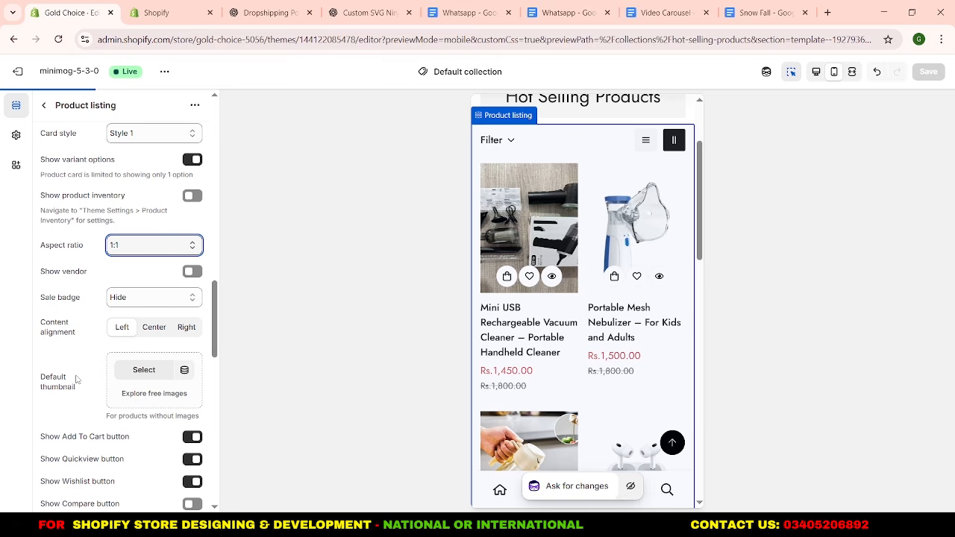
pyautogui.scroll(10, 86, 316)
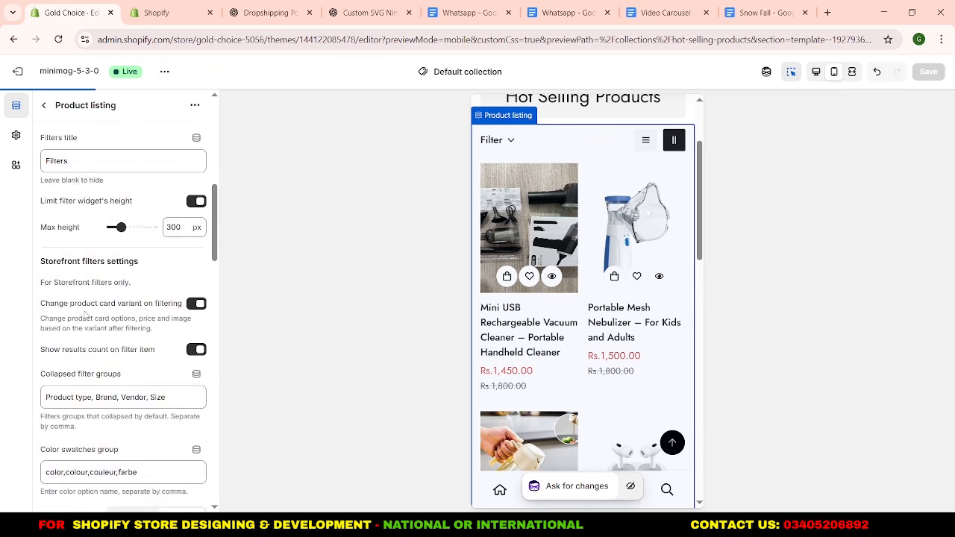
# Return to the section list and check the product cards in the collection page preview.
pyautogui.click(49, 108)
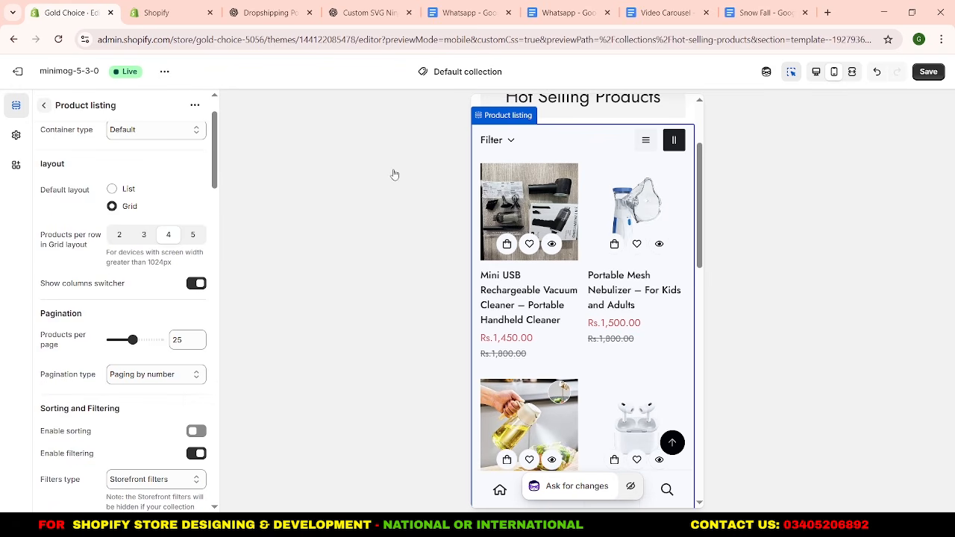
pyautogui.scroll(-5, 626, 294)
pyautogui.scroll(5, 597, 291)
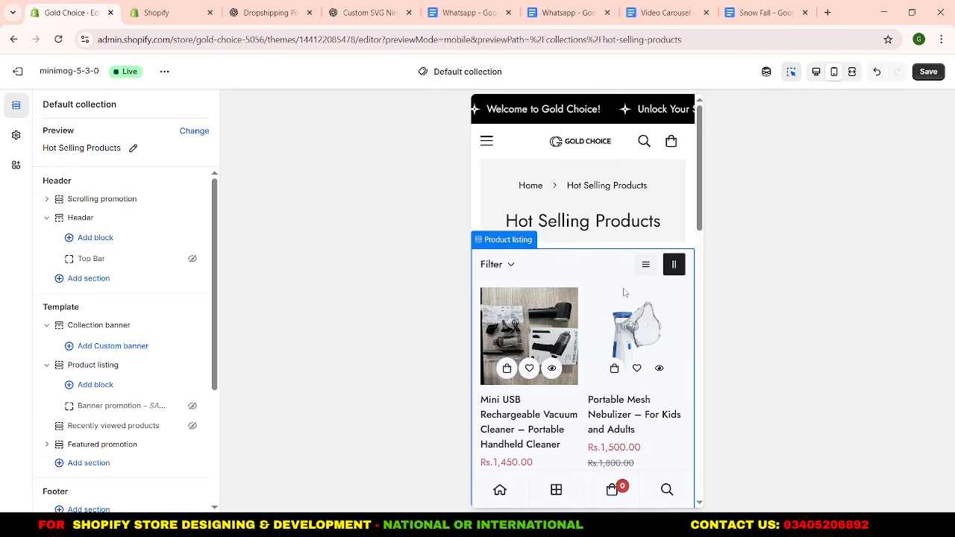
# Switch the preview to the home page and upload the Gold Choice logo image as the favicon in the general theme settings.
pyautogui.click(577, 147)
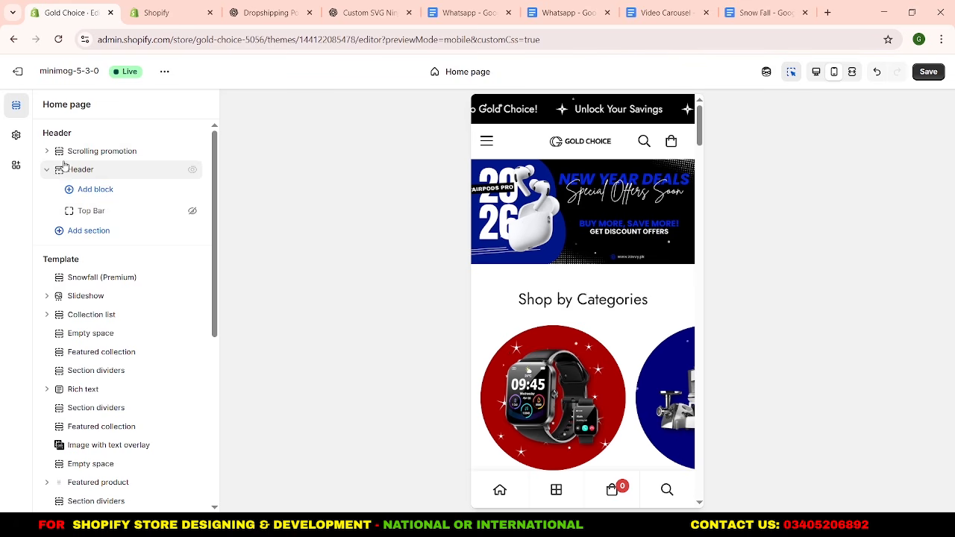
pyautogui.click(16, 135)
pyautogui.click(83, 135)
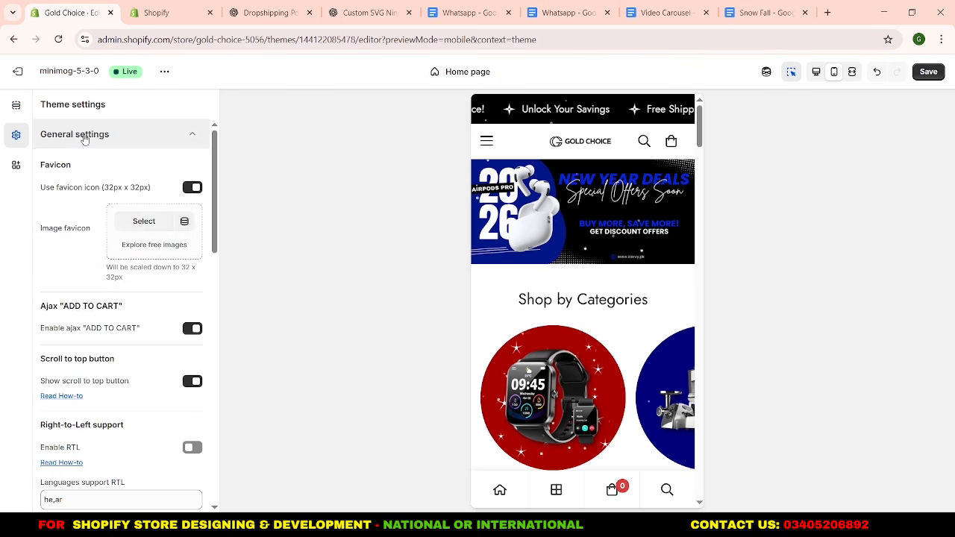
pyautogui.click(144, 221)
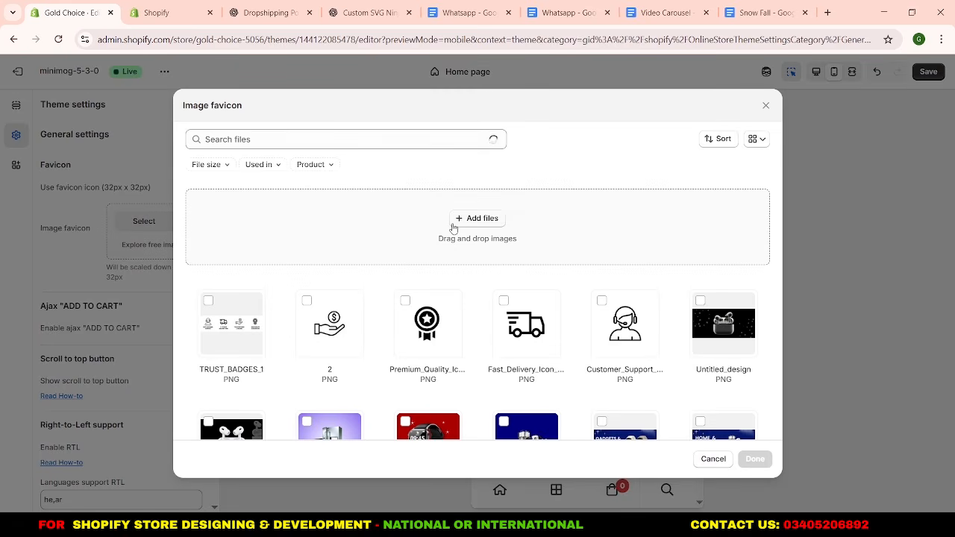
pyautogui.click(454, 224)
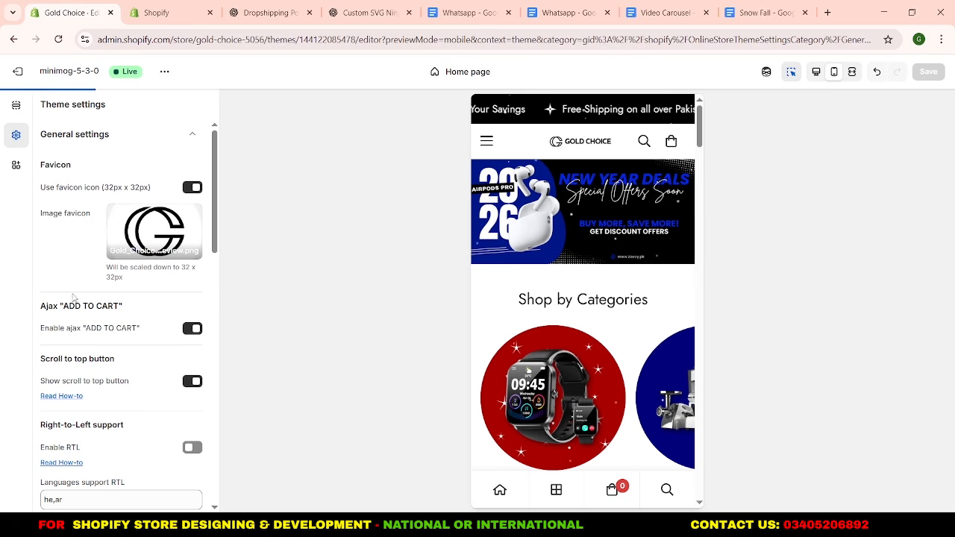
# Start creating a new page for the Wishlist page setting under Additional pages in the theme settings.
pyautogui.click(18, 106)
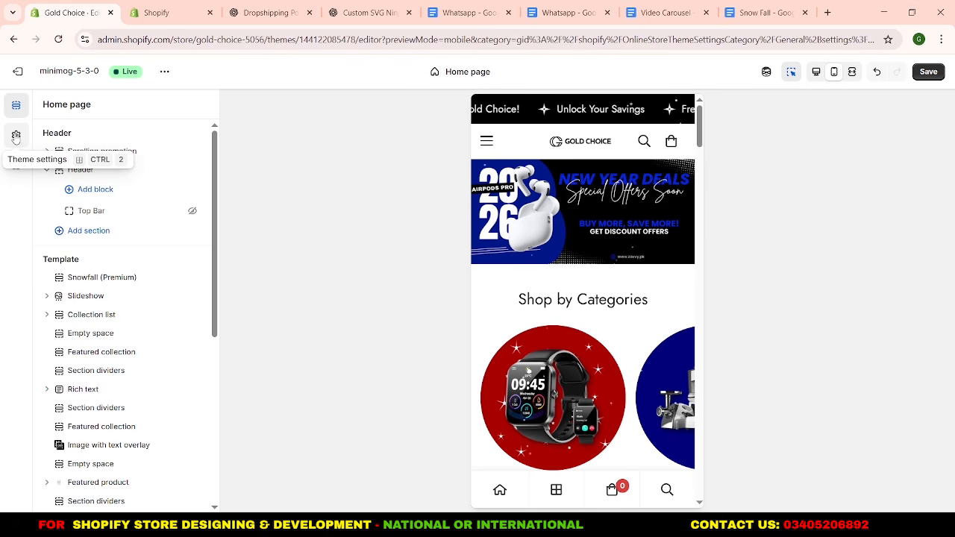
pyautogui.click(17, 137)
pyautogui.click(75, 136)
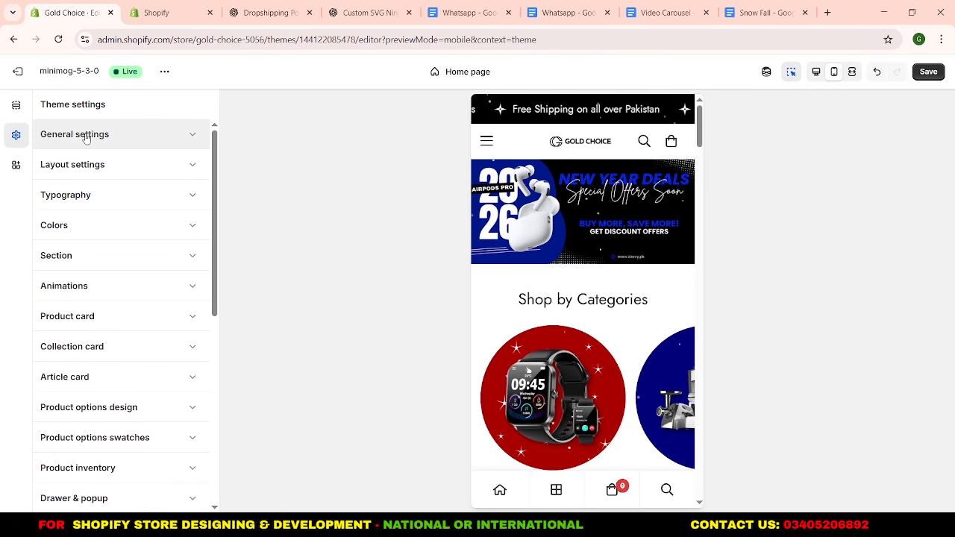
pyautogui.scroll(-5, 100, 198)
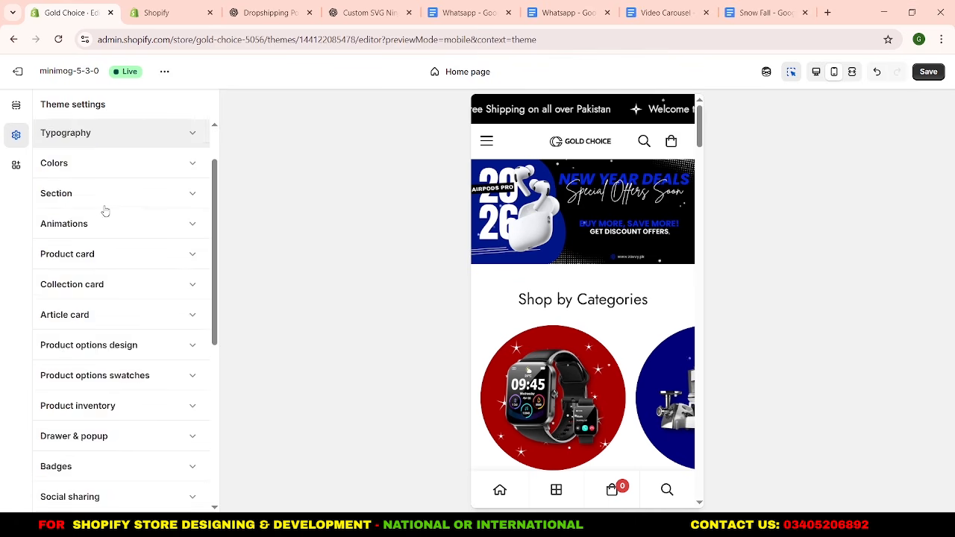
pyautogui.scroll(-1, 119, 284)
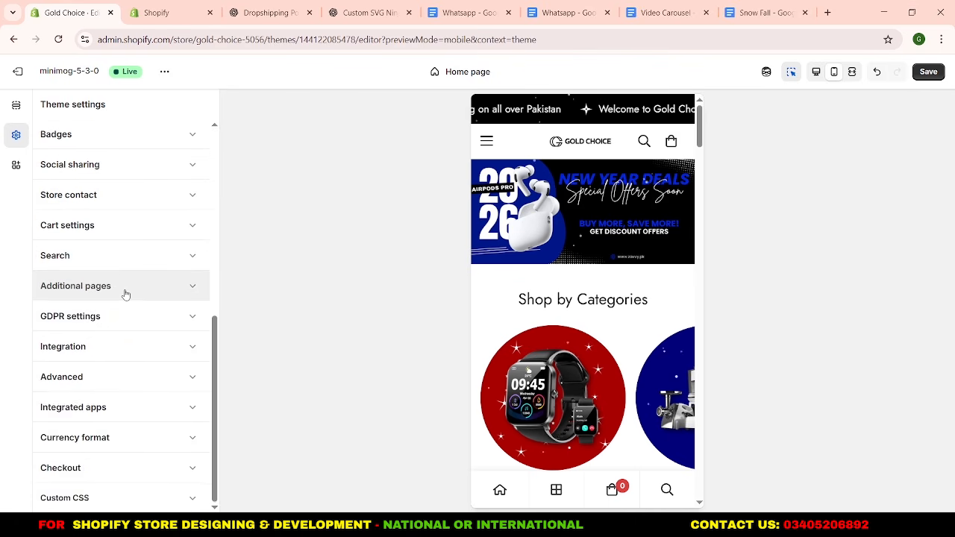
pyautogui.click(125, 290)
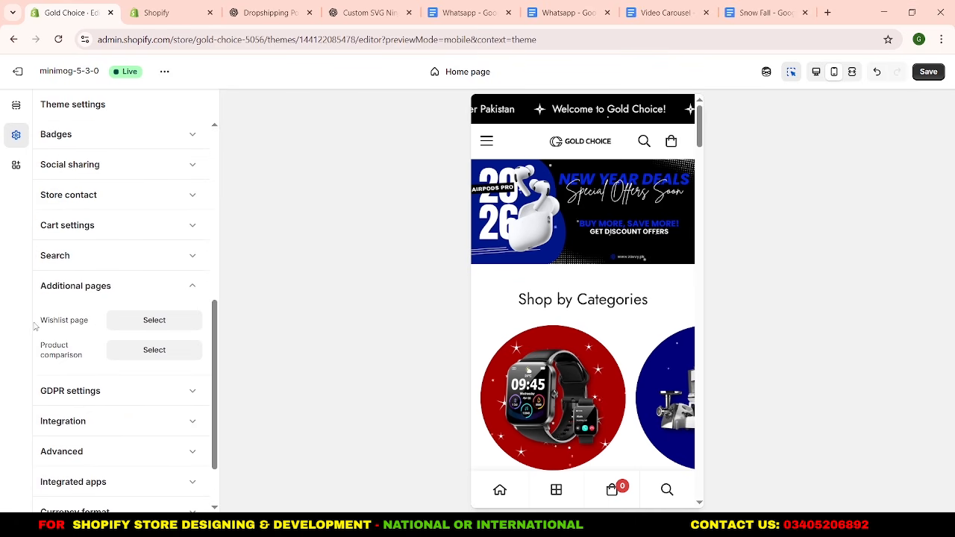
pyautogui.click(147, 325)
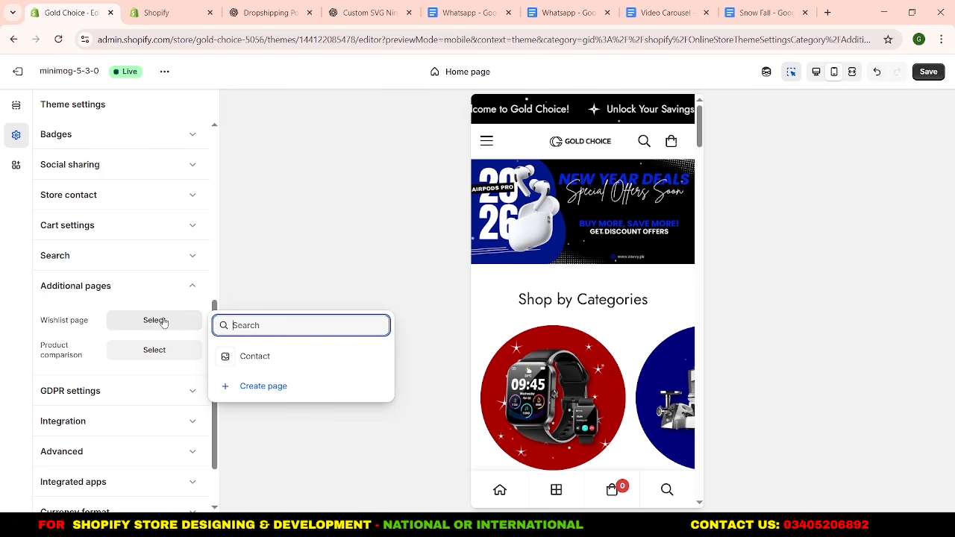
pyautogui.click(262, 392)
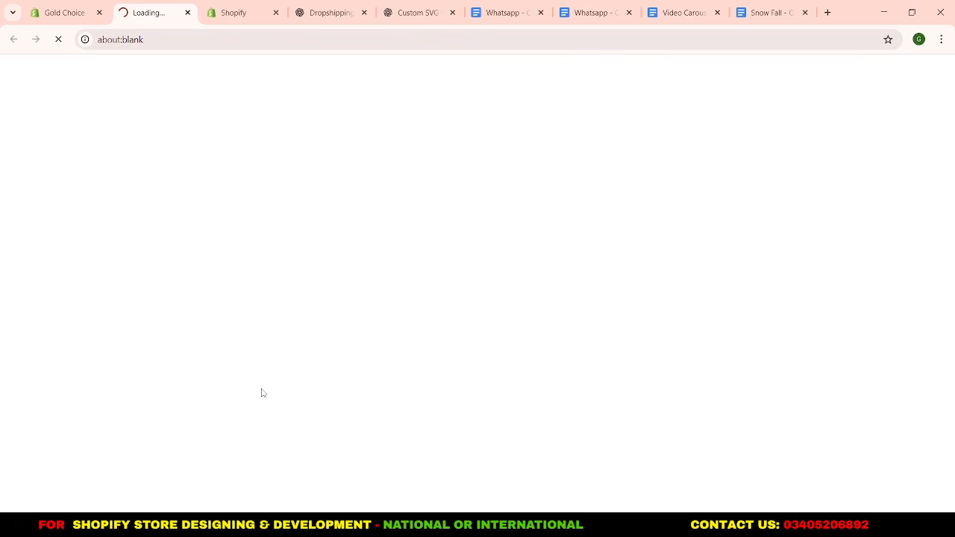
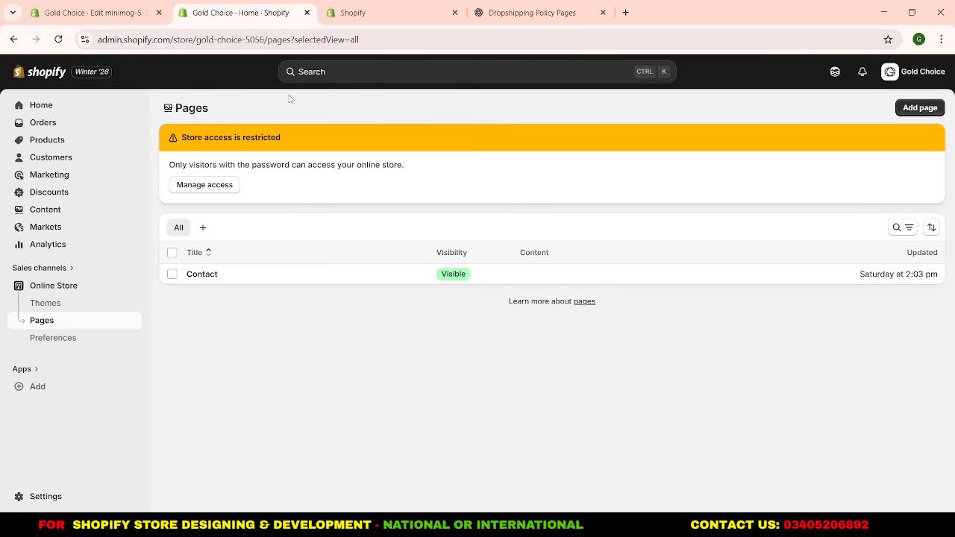
# Create and save a visible page titled "Wishlist" that uses the wishlist template.
pyautogui.click(908, 110)
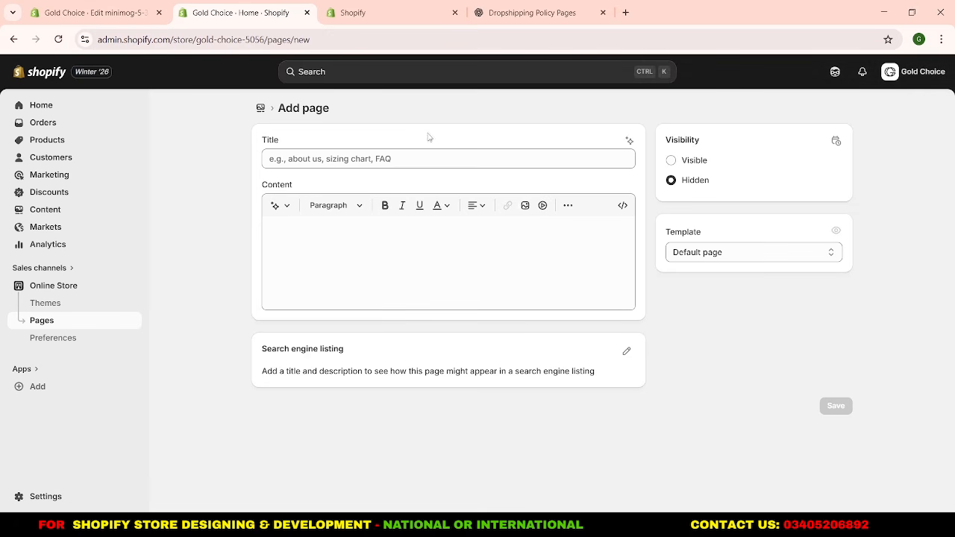
pyautogui.click(697, 162)
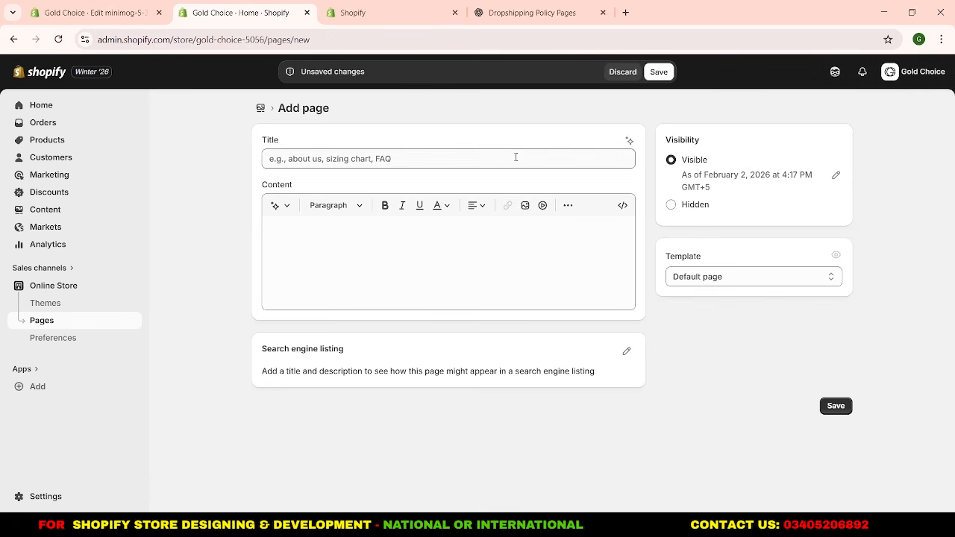
pyautogui.click(515, 158)
pyautogui.write('Wishlist')
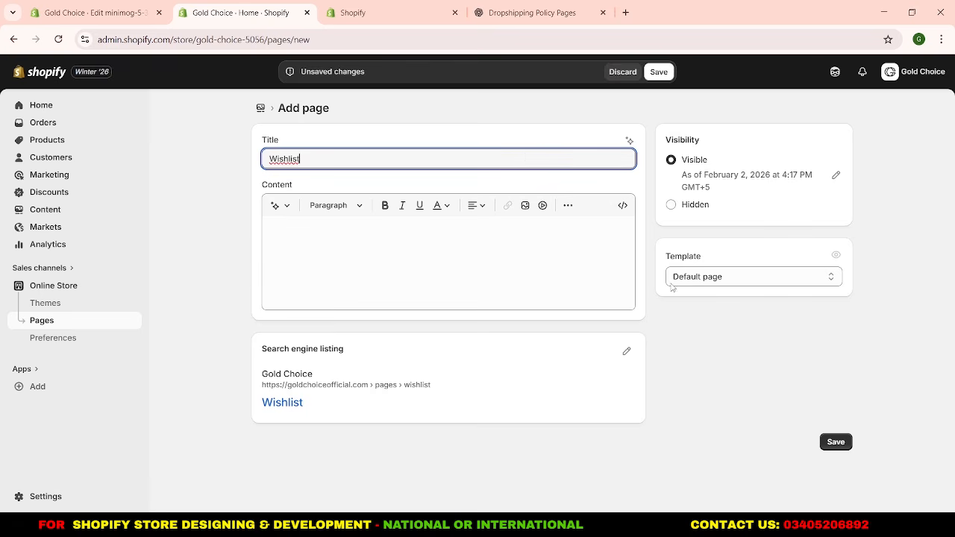
pyautogui.click(712, 279)
pyautogui.click(709, 384)
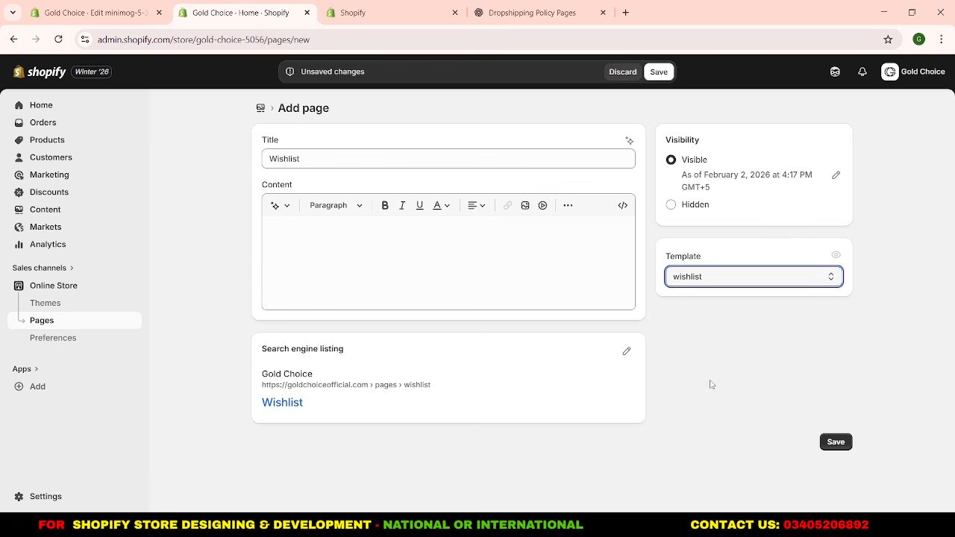
pyautogui.click(659, 72)
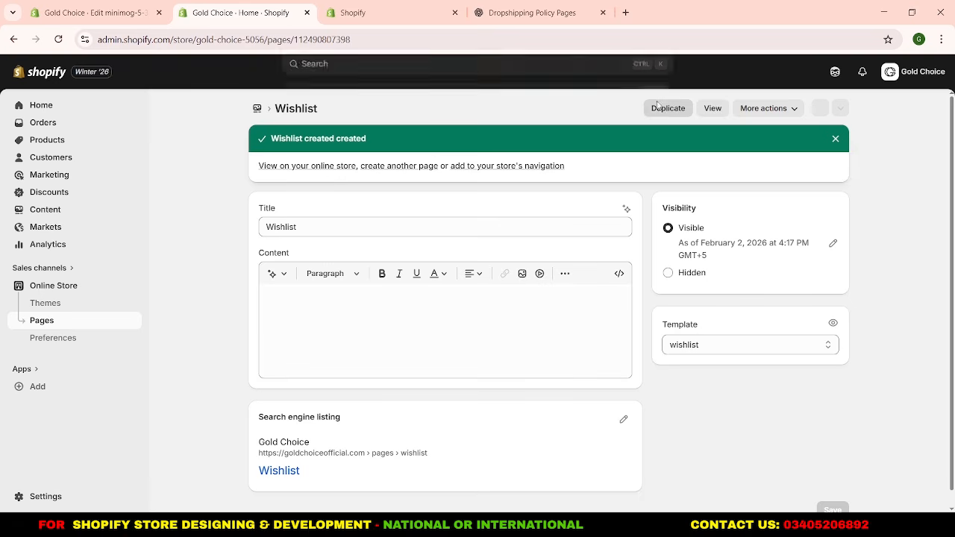
# Return to the theme editor and assign the Wishlist page to the Wishlist page setting under Additional pages.
pyautogui.click(307, 13)
pyautogui.click(104, 13)
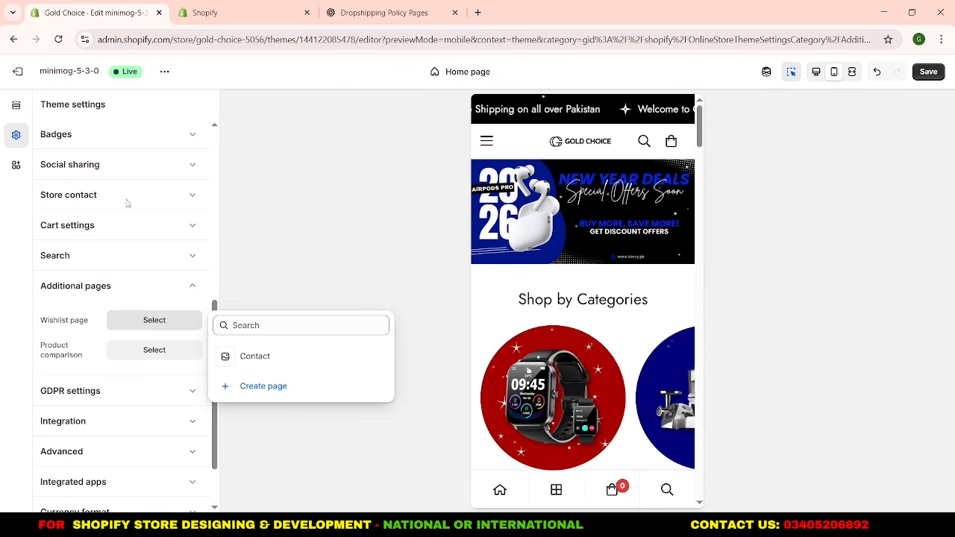
pyautogui.click(141, 326)
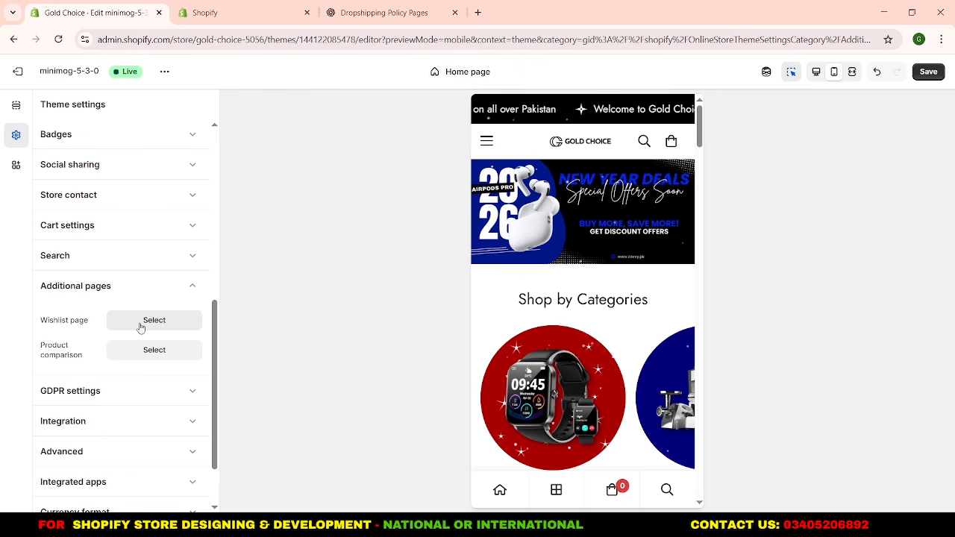
pyautogui.click(140, 326)
pyautogui.click(301, 385)
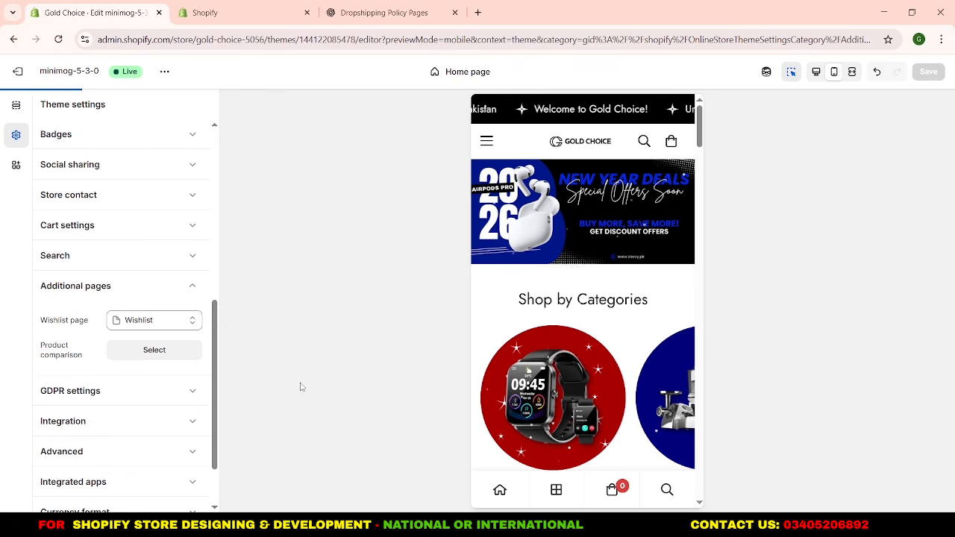
pyautogui.click(197, 298)
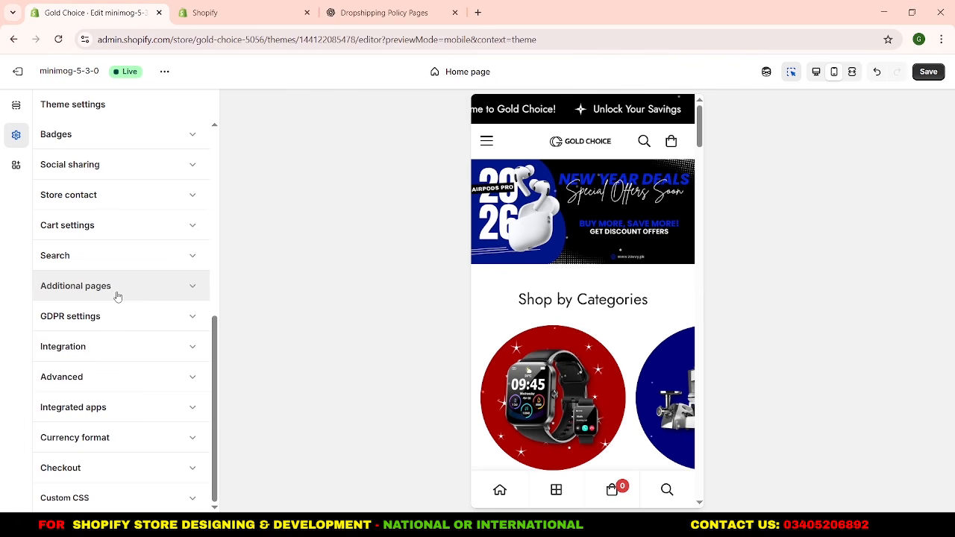
# Go back to the home page's section list and save the theme changes.
pyautogui.scroll(10, 117, 296)
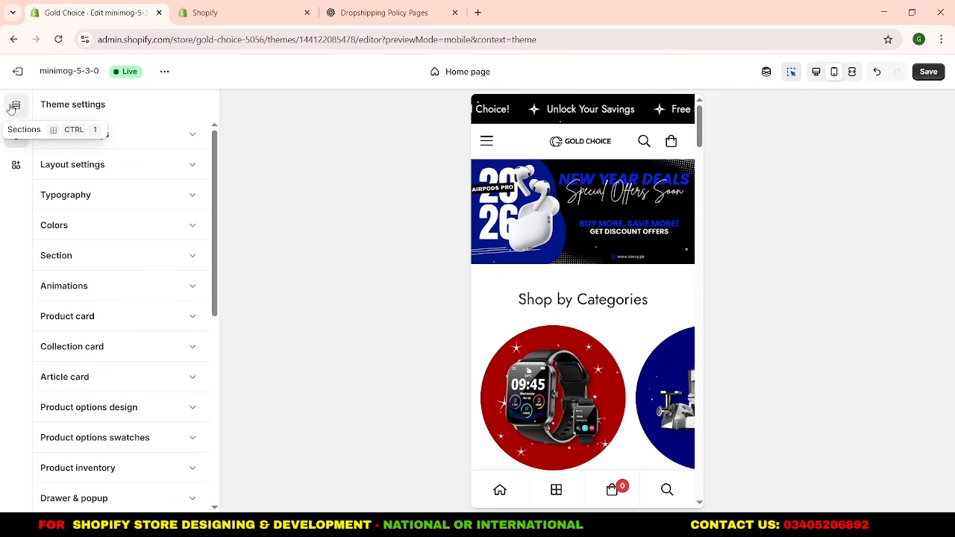
pyautogui.hotkey('ctrl', '1')
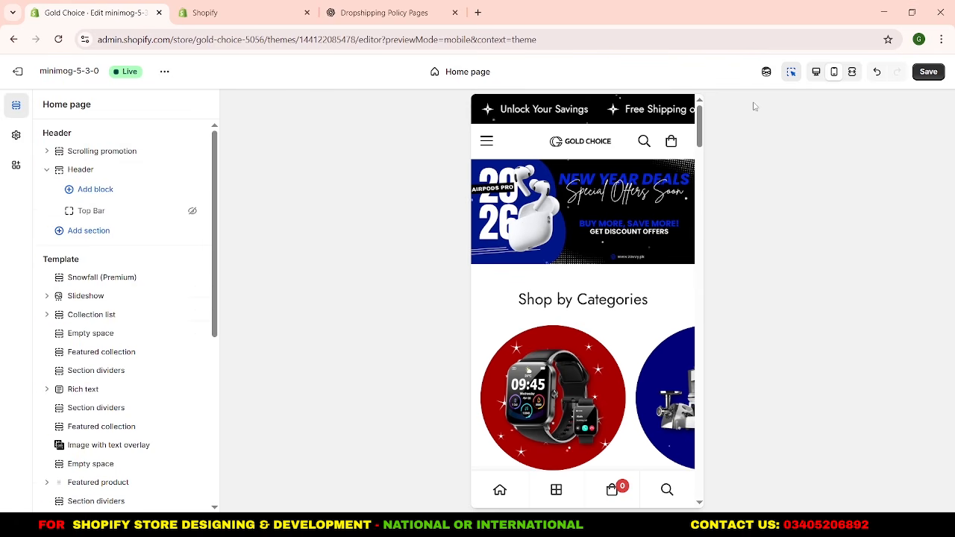
pyautogui.click(928, 72)
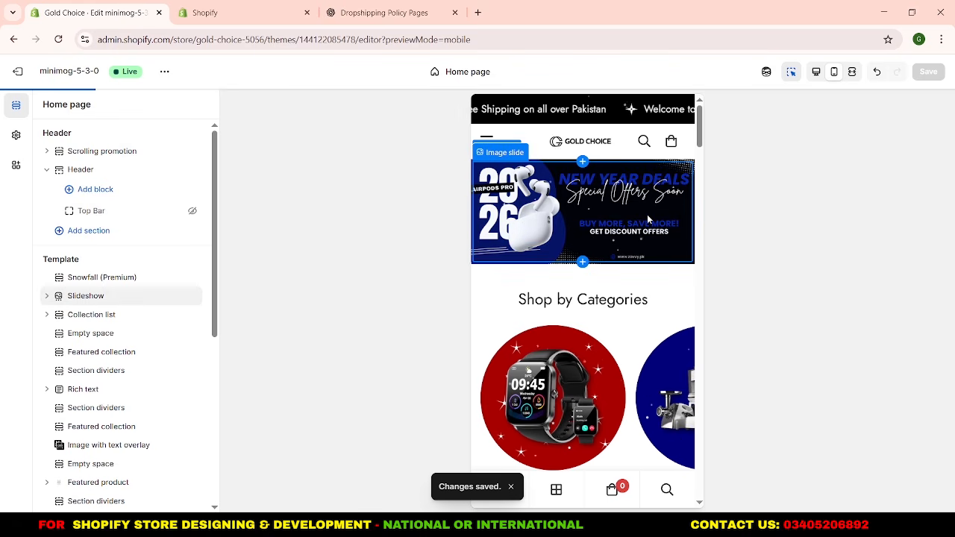
# Check the home page sections in the mobile preview and open the theme's storefront view.
pyautogui.scroll(-5, 647, 214)
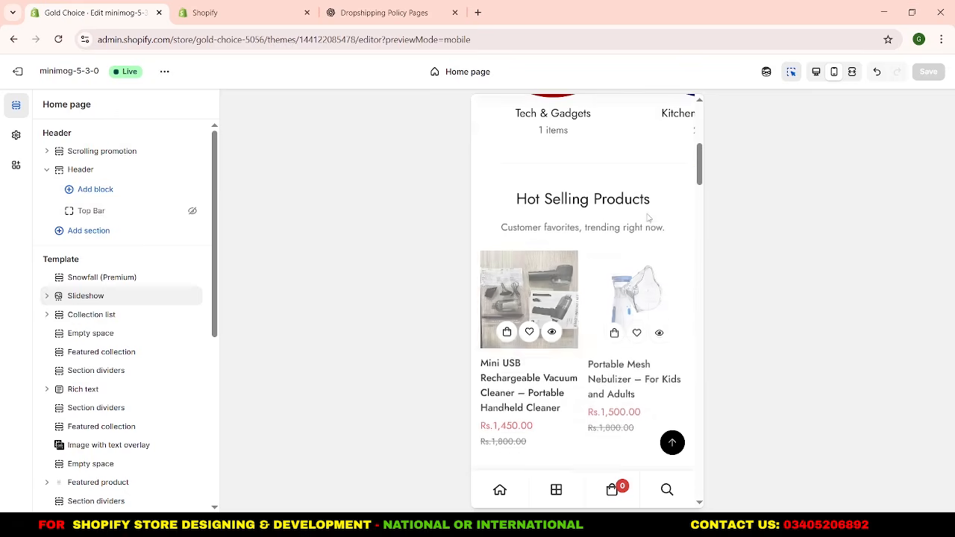
pyautogui.scroll(-8, 647, 216)
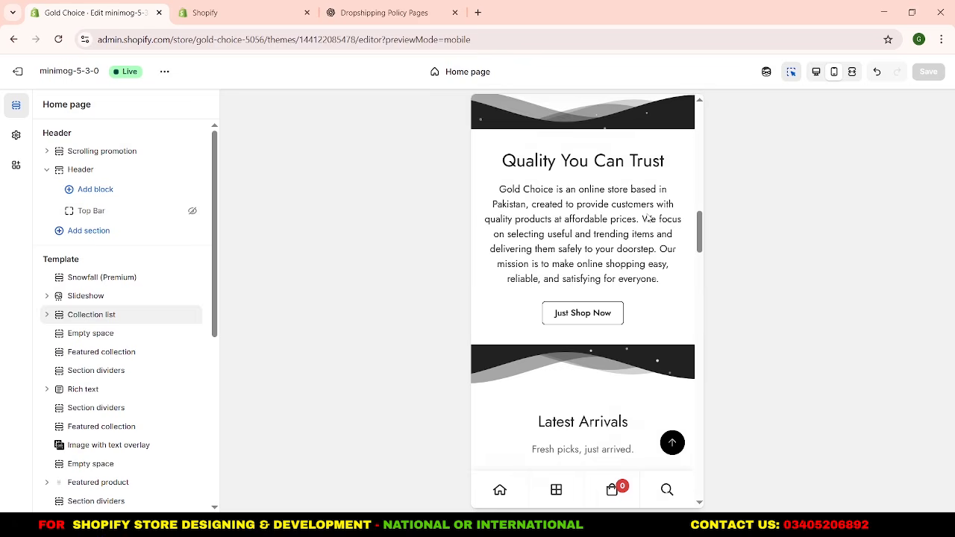
pyautogui.scroll(15, 647, 217)
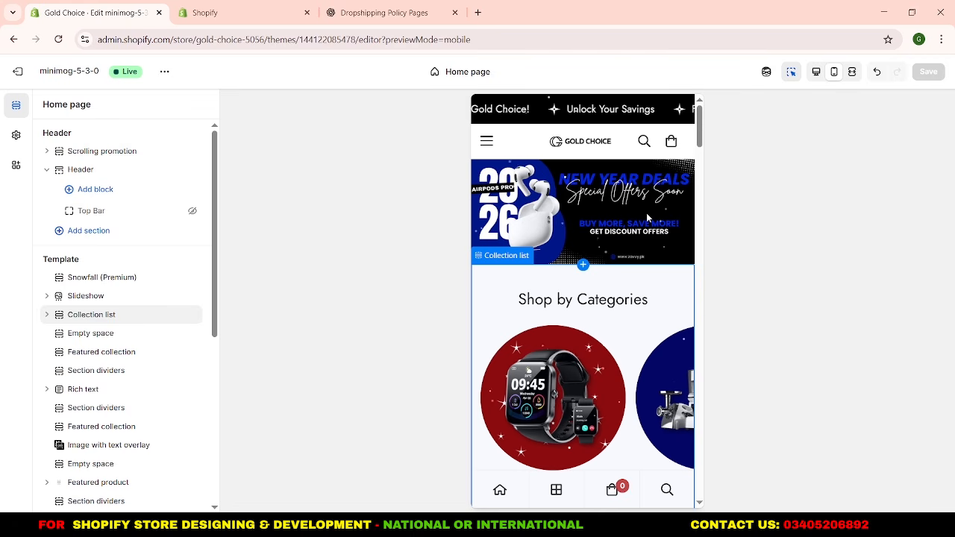
pyautogui.click(162, 72)
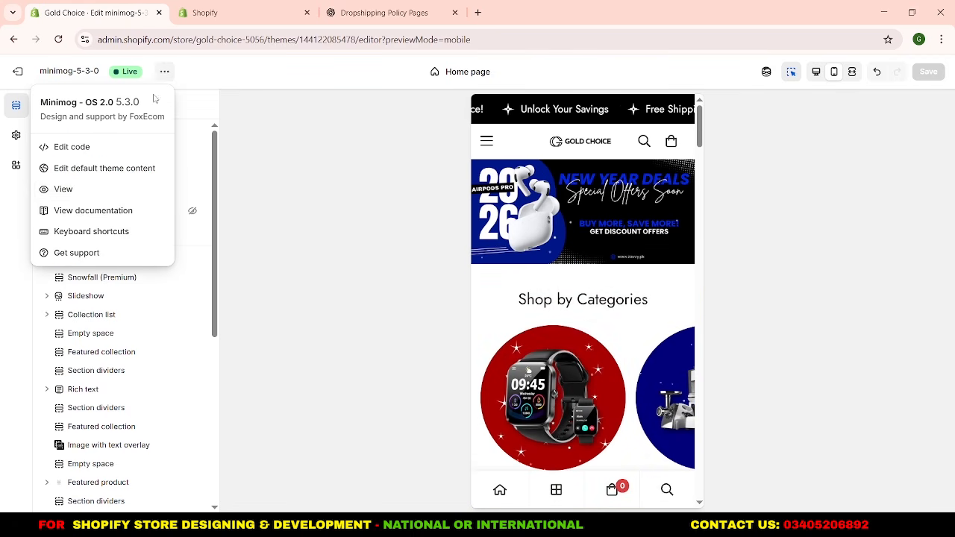
pyautogui.click(133, 200)
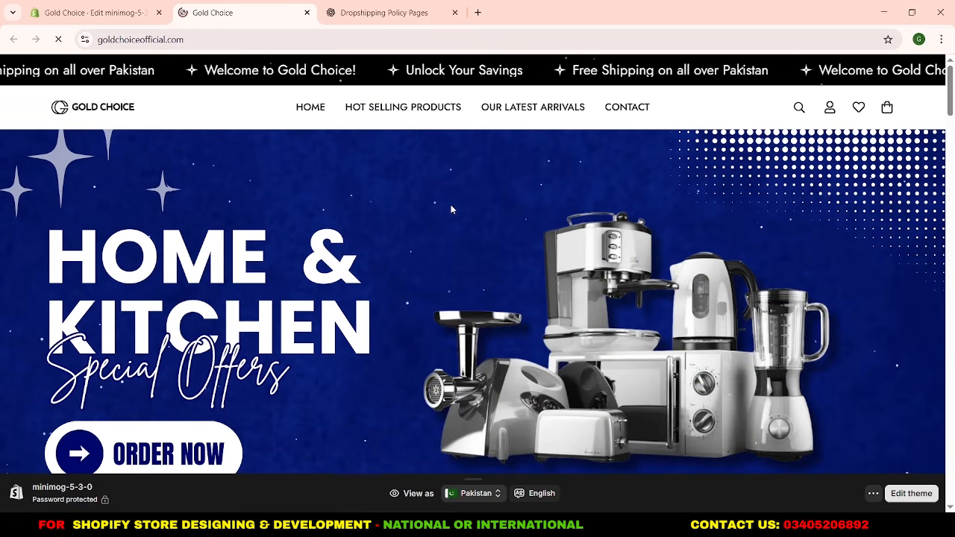
# Review the storefront home page from the slideshow through the categories, product collections and store description to the AirPods banner.
pyautogui.scroll(-6, 452, 209)
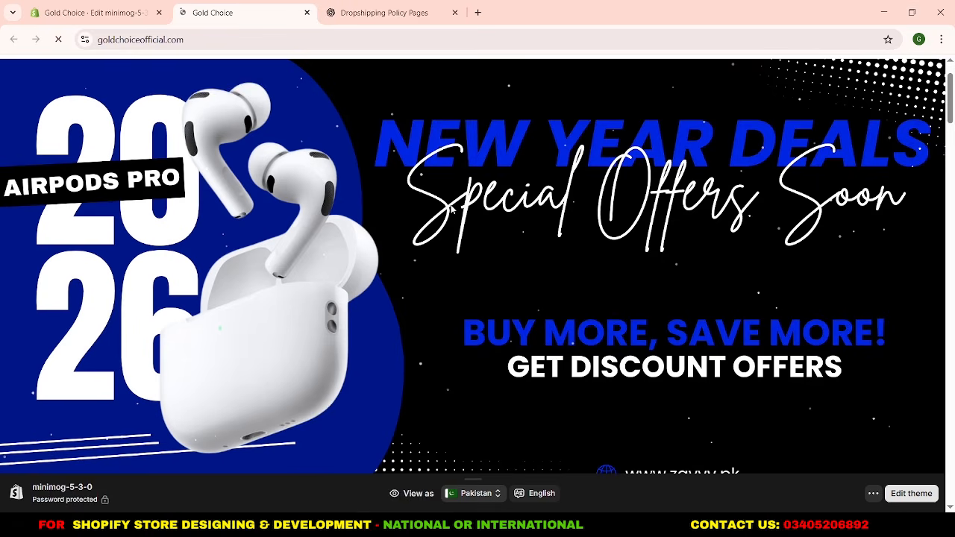
pyautogui.scroll(-3, 452, 207)
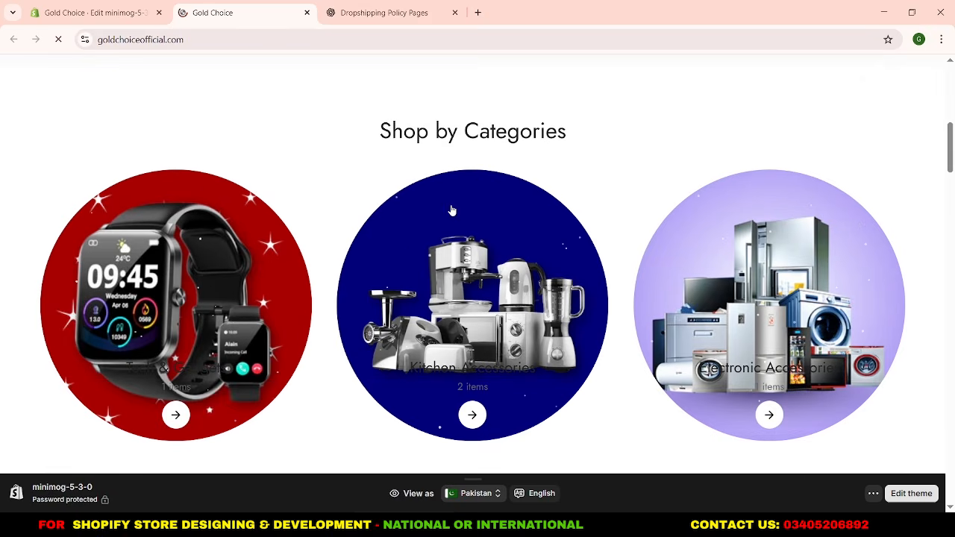
pyautogui.scroll(-4, 513, 269)
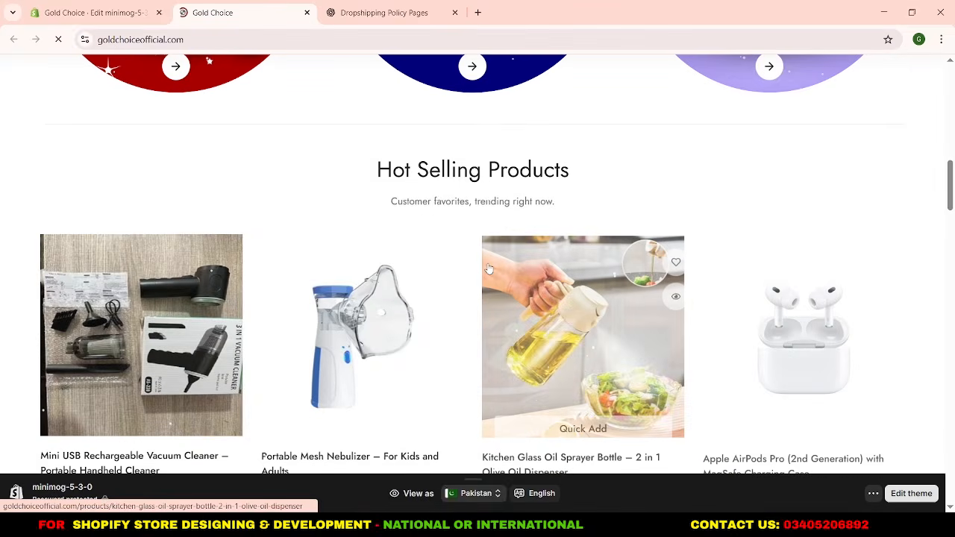
pyautogui.scroll(-1, 469, 263)
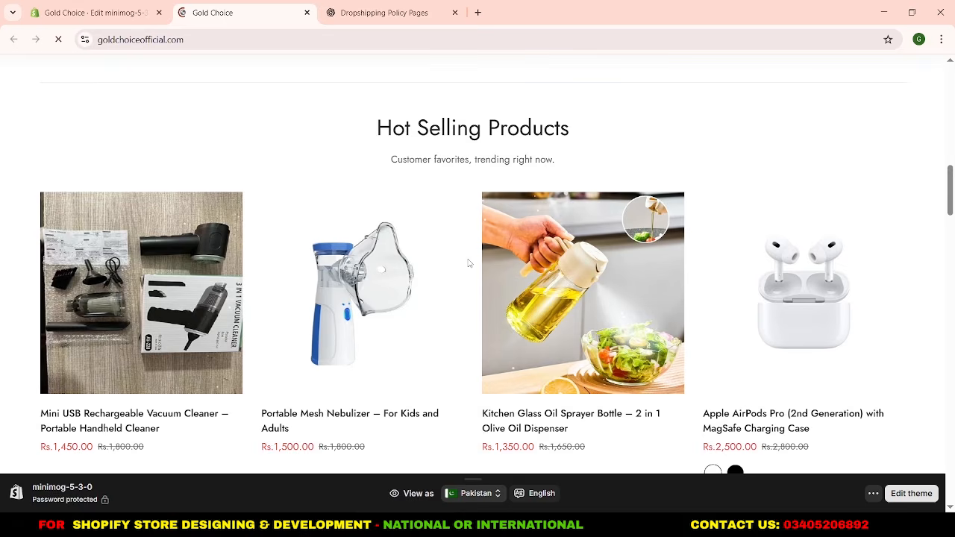
pyautogui.scroll(-4, 469, 263)
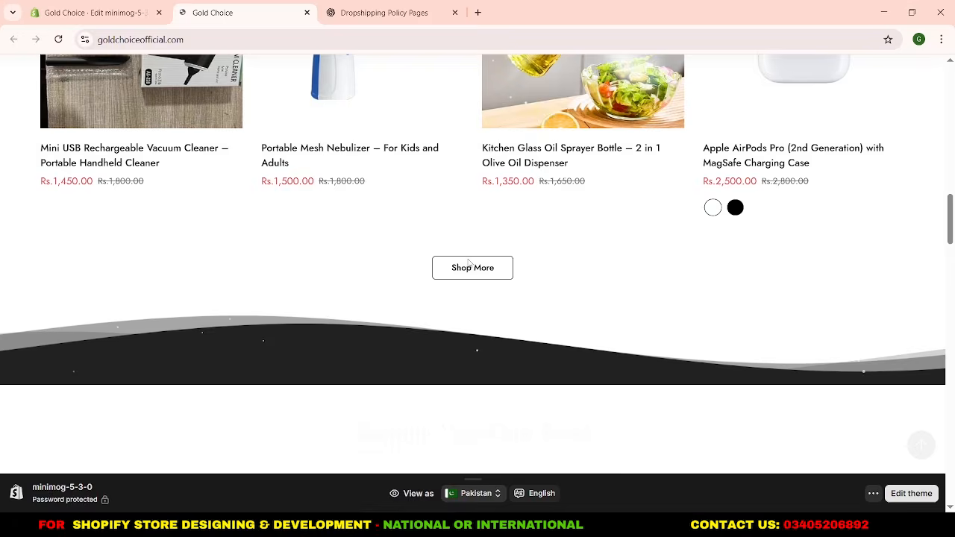
pyautogui.scroll(-1, 468, 263)
pyautogui.scroll(-1, 469, 262)
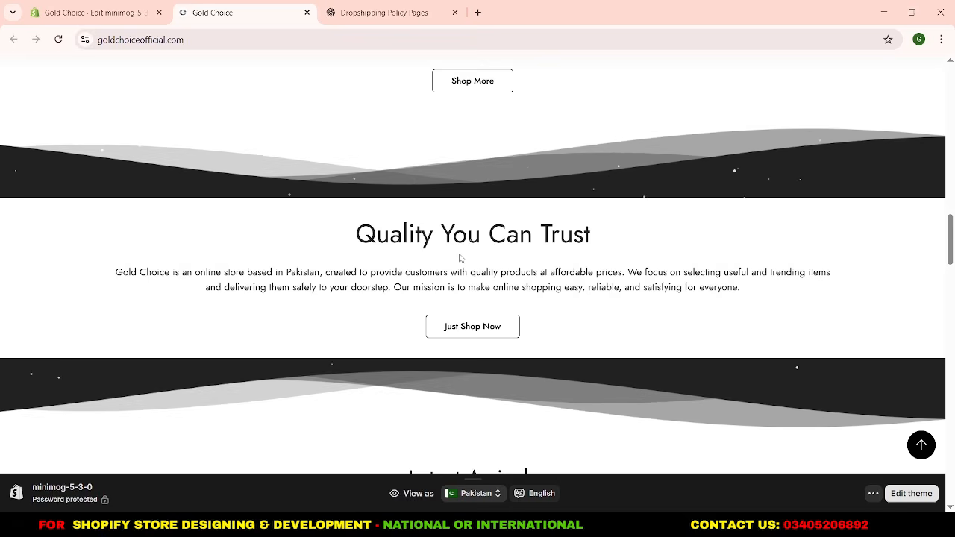
pyautogui.scroll(-3, 459, 255)
pyautogui.scroll(-7, 461, 258)
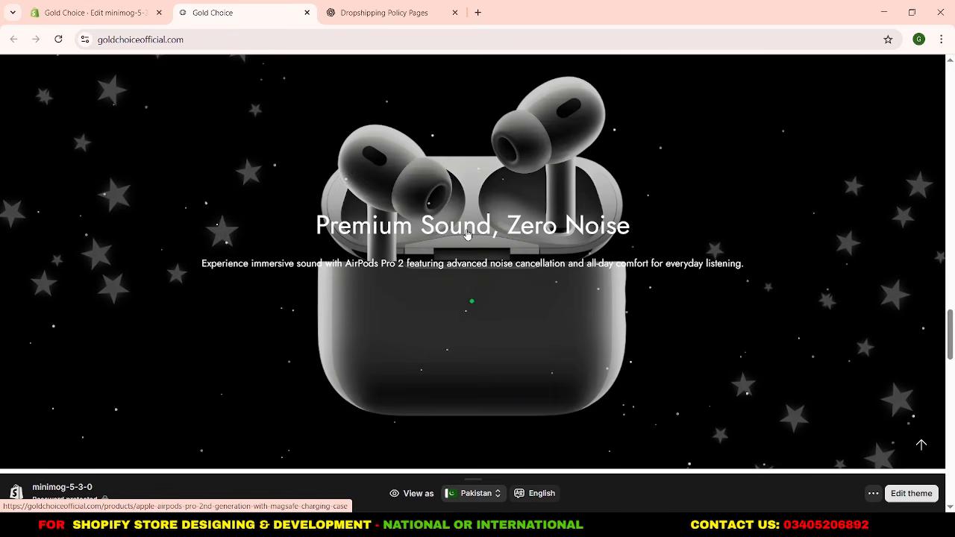
# Examine the featured AirPods Pro product section and browse forward through its image gallery.
pyautogui.scroll(-6, 469, 201)
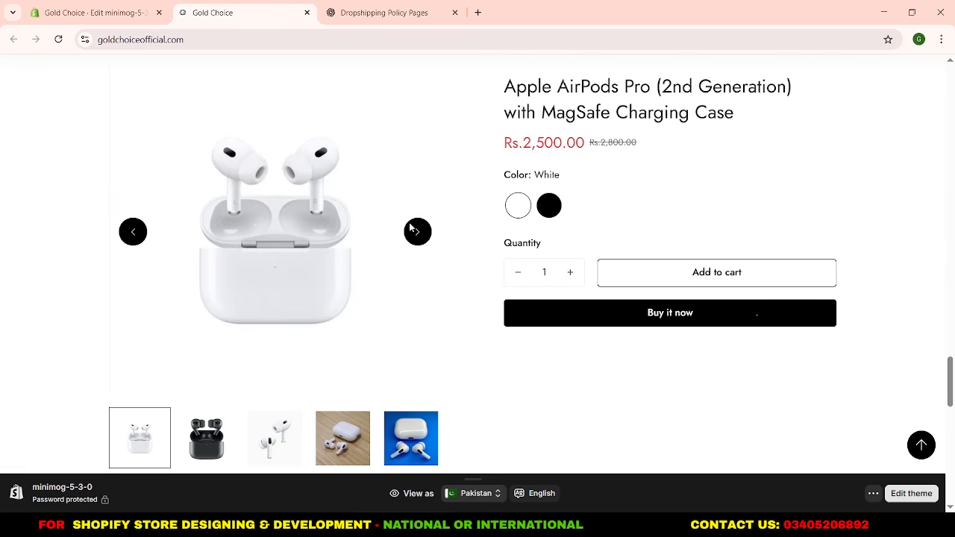
pyautogui.click(416, 233)
pyautogui.click(416, 233)
pyautogui.click(416, 233)
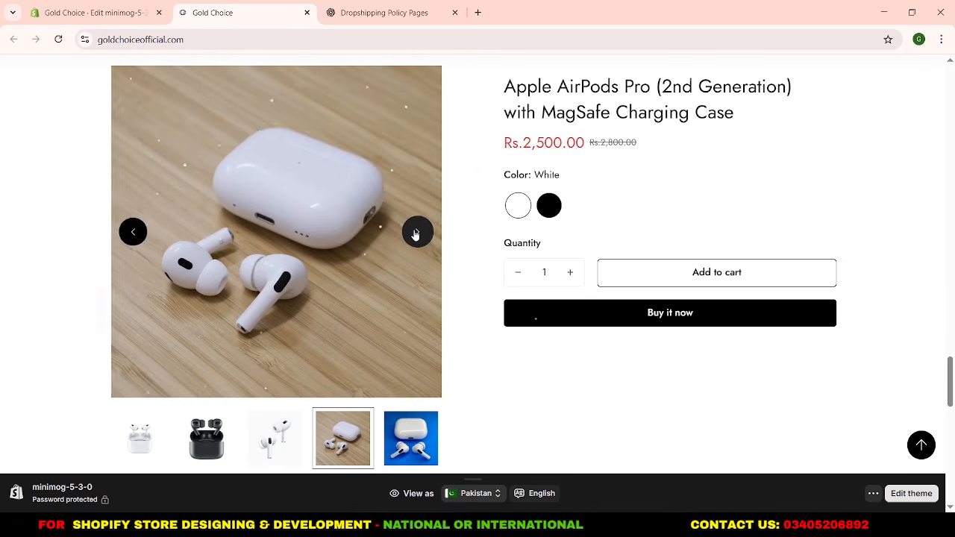
pyautogui.scroll(-1, 480, 172)
pyautogui.scroll(-1, 480, 171)
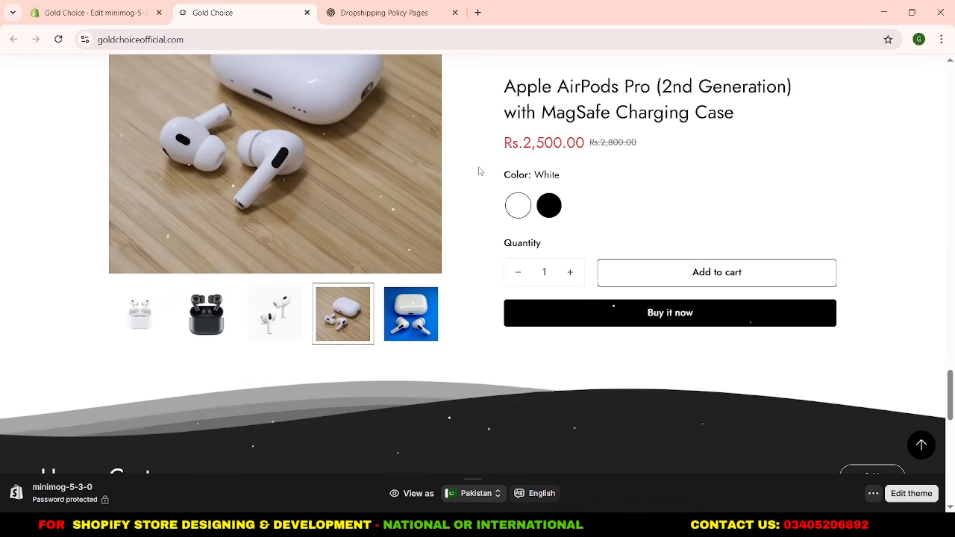
pyautogui.scroll(2, 480, 172)
# Review the Happy Customers testimonials, advance their carousel, check the Instagram and footer sections, and return to the theme editor.
pyautogui.scroll(-2, 480, 171)
pyautogui.scroll(-4, 480, 172)
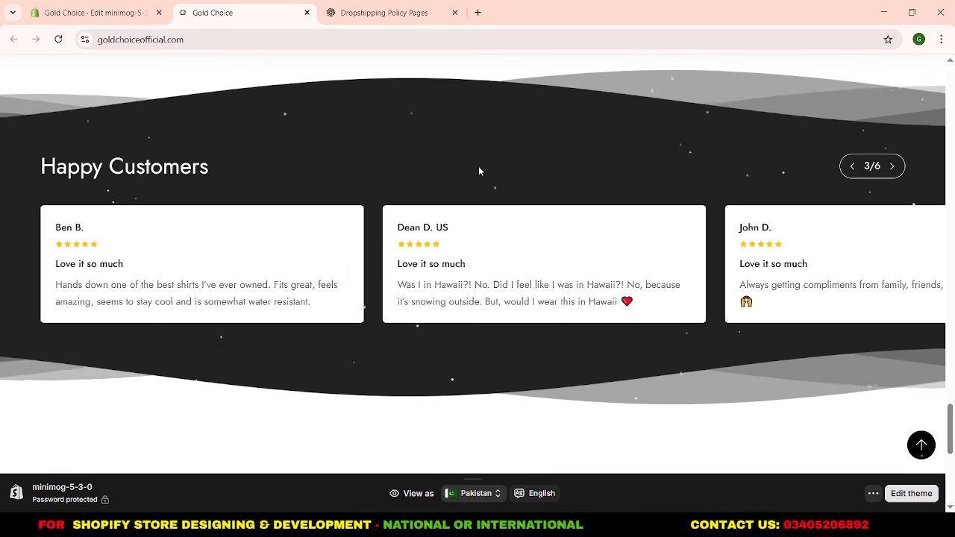
pyautogui.scroll(-1, 480, 172)
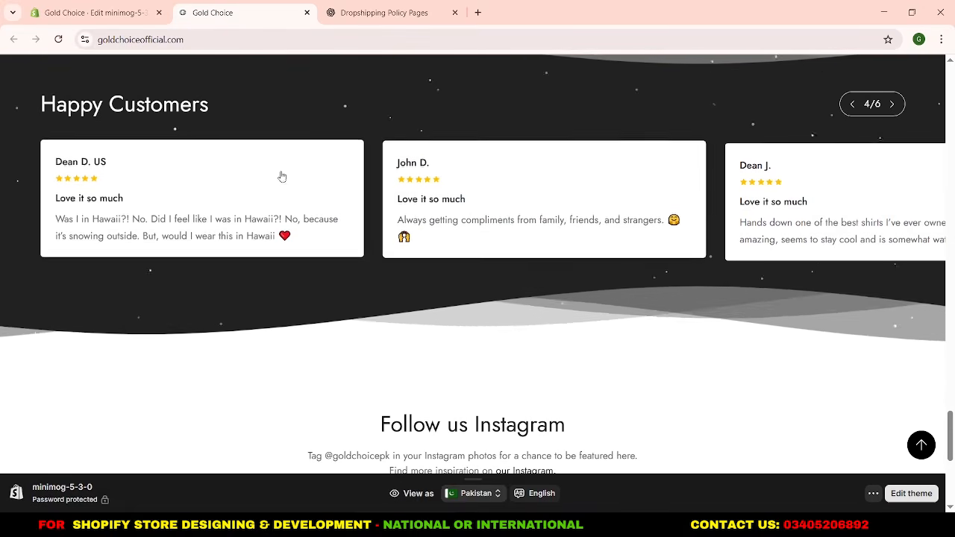
pyautogui.scroll(2, 454, 234)
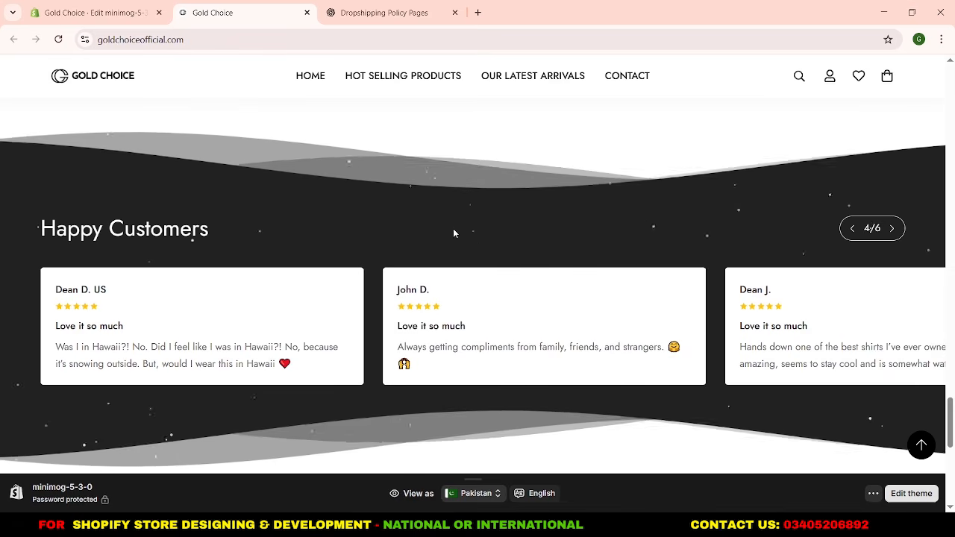
pyautogui.click(892, 230)
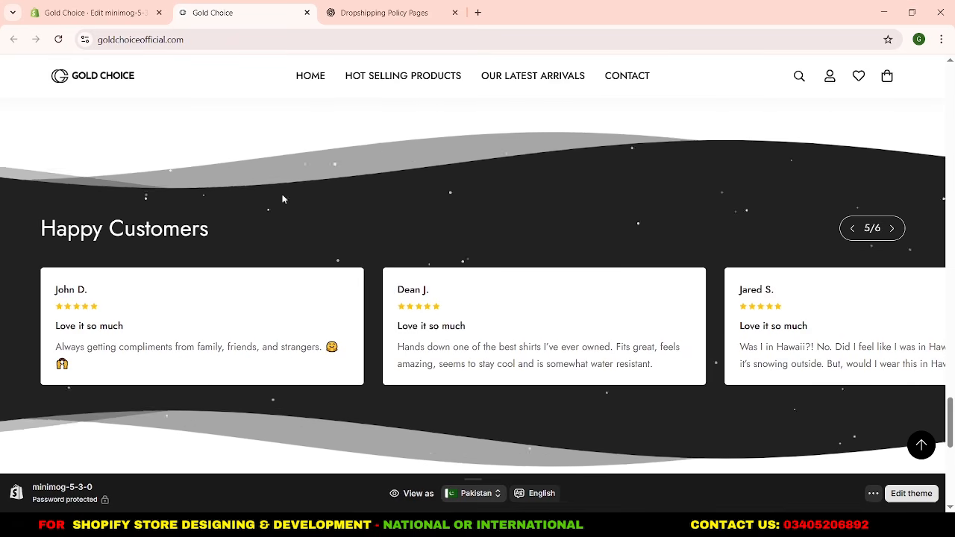
pyautogui.scroll(-2, 374, 201)
pyautogui.scroll(-5, 385, 204)
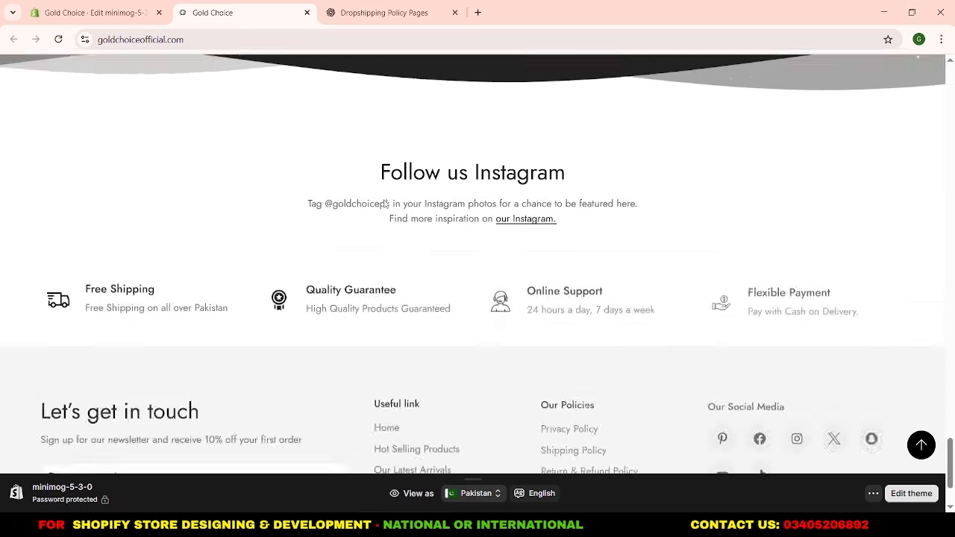
pyautogui.scroll(15, 430, 242)
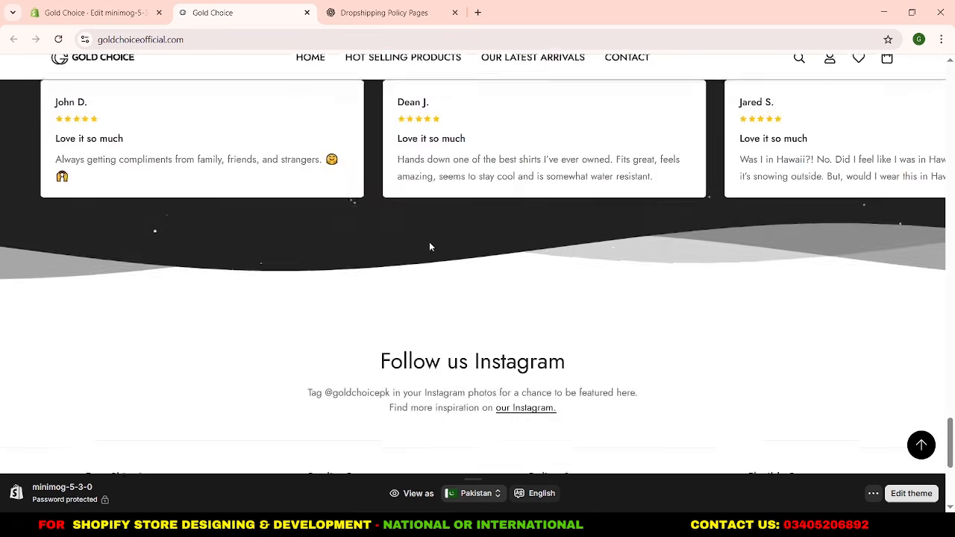
pyautogui.scroll(20, 432, 249)
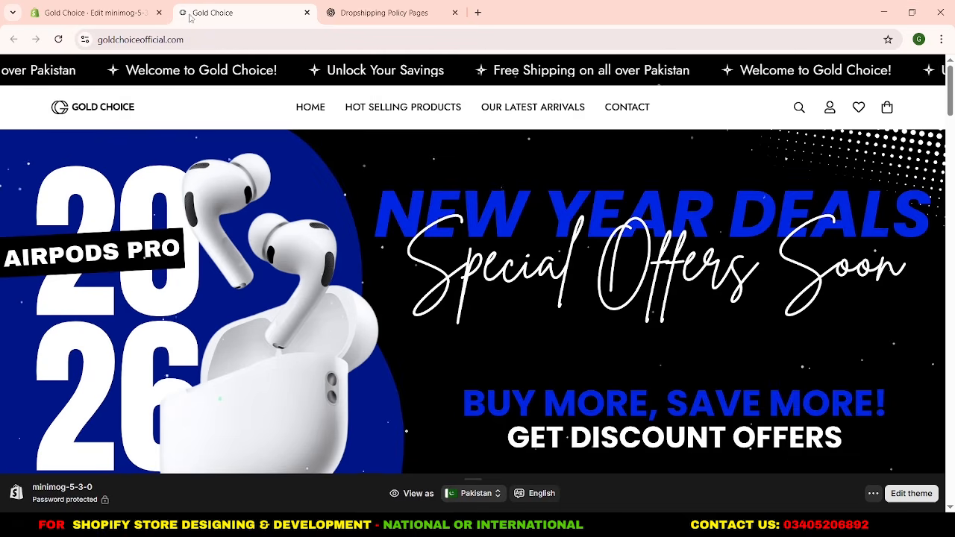
pyautogui.click(141, 6)
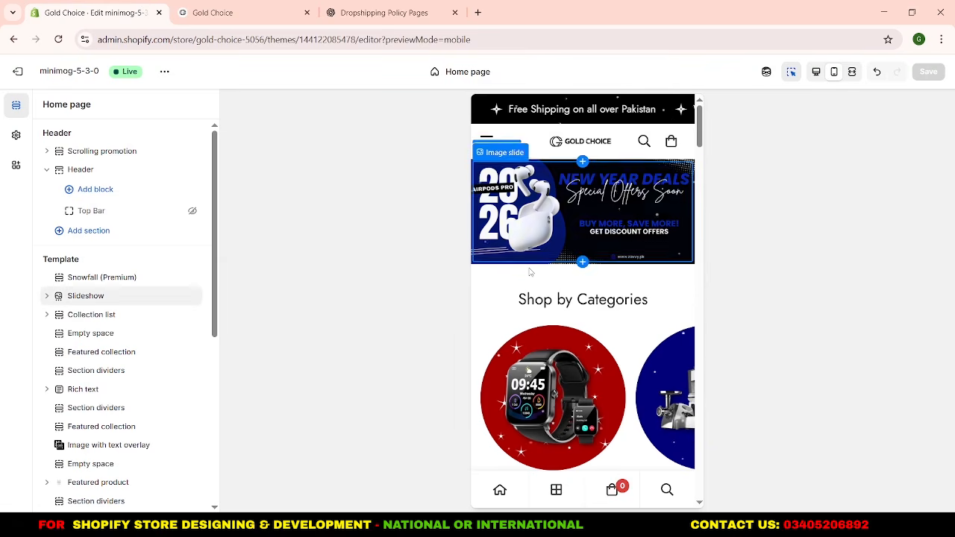
# Set the text alignment of the Happy Customers testimonials section to Center.
pyautogui.scroll(-12, 530, 271)
pyautogui.scroll(-12, 530, 272)
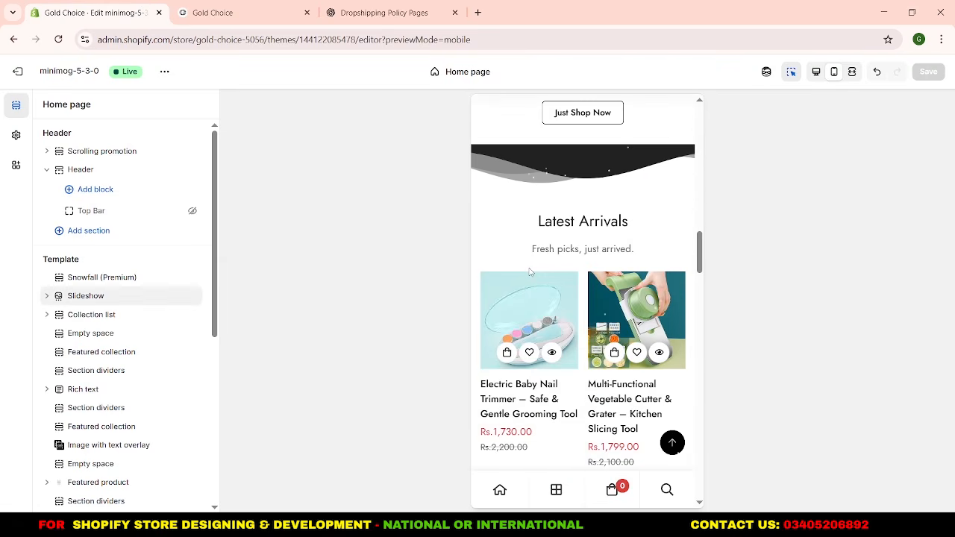
pyautogui.scroll(-10, 530, 273)
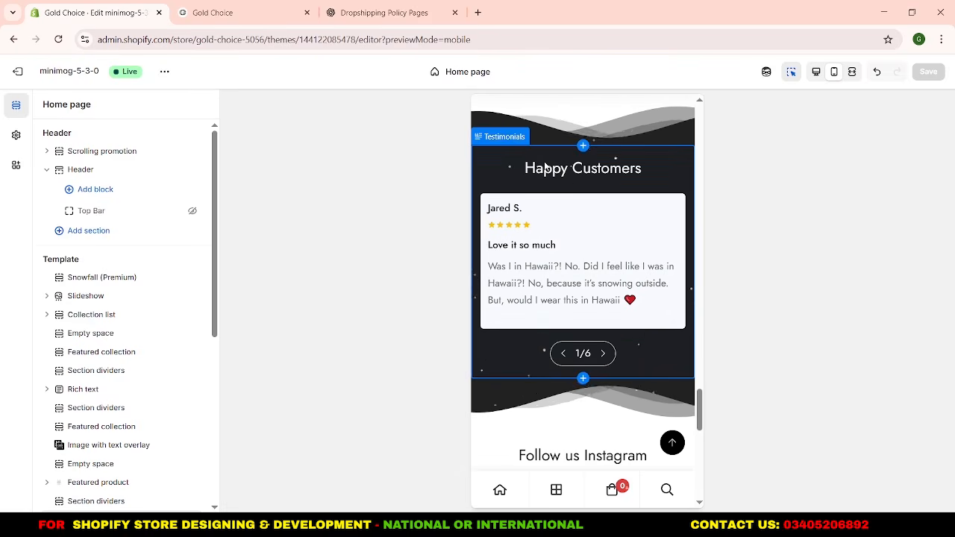
pyautogui.click(545, 167)
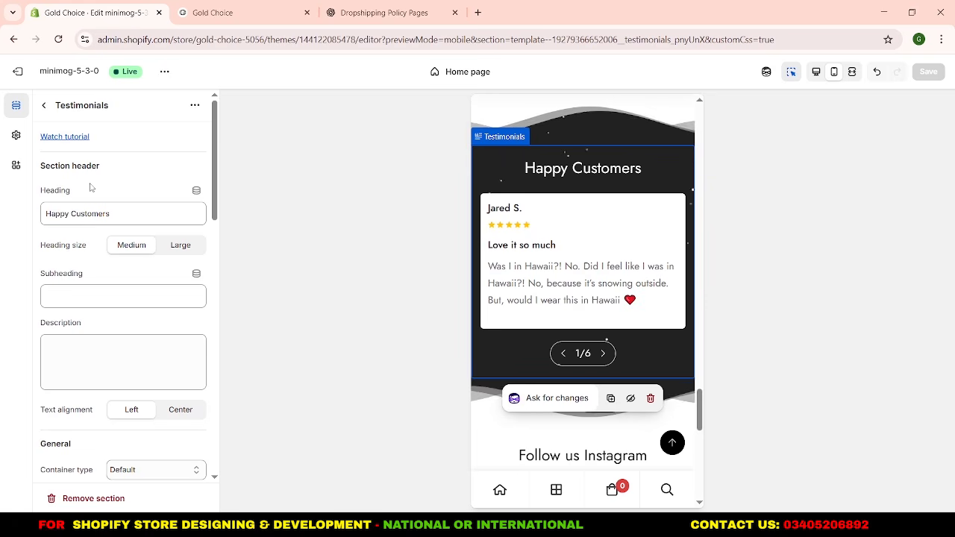
pyautogui.click(165, 415)
# Change the testimonials section's layout to Layout 1 and save the theme.
pyautogui.scroll(-2, 127, 426)
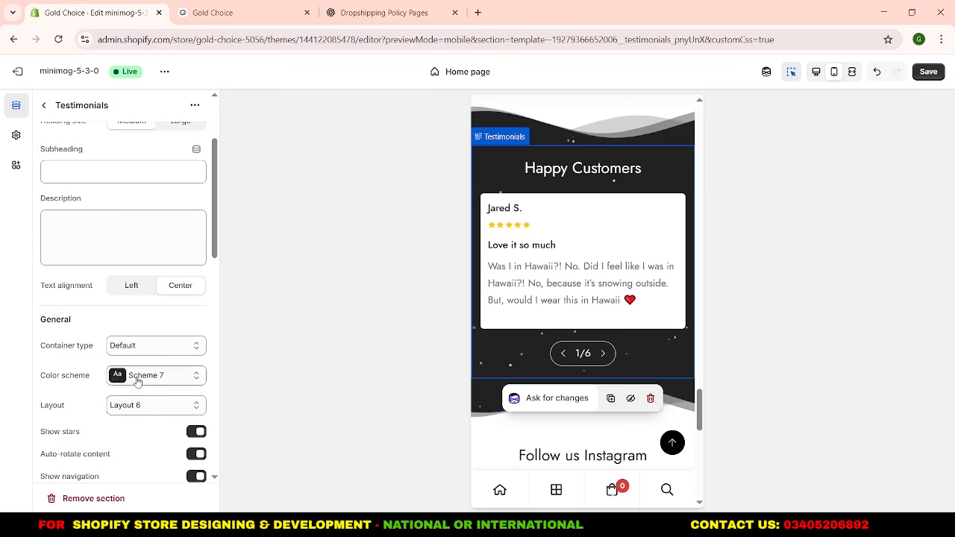
pyautogui.scroll(-4, 138, 312)
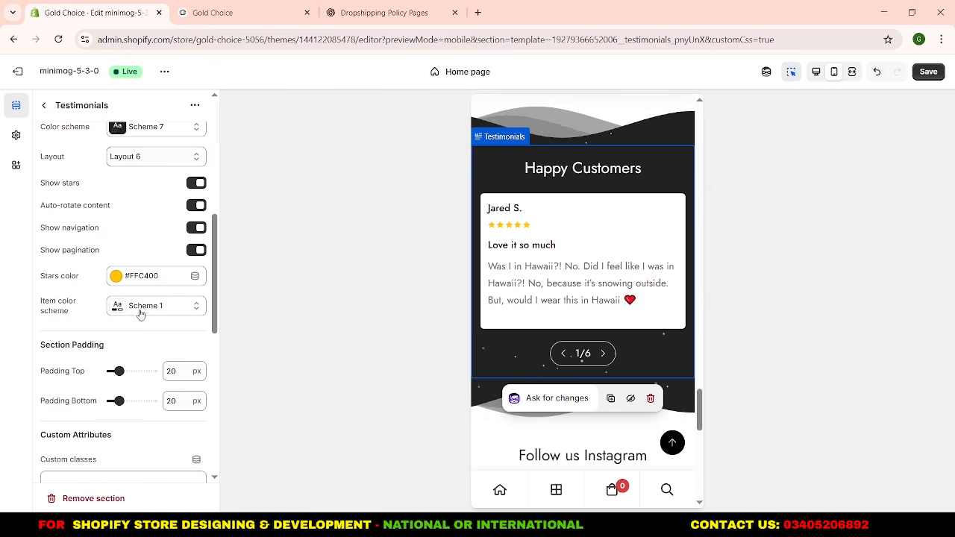
pyautogui.click(151, 157)
pyautogui.press('Escape')
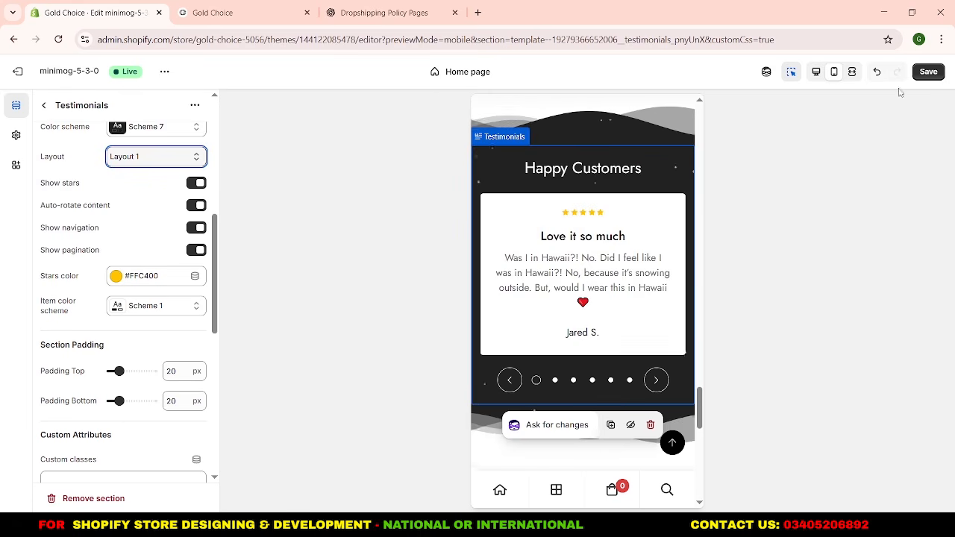
pyautogui.click(929, 72)
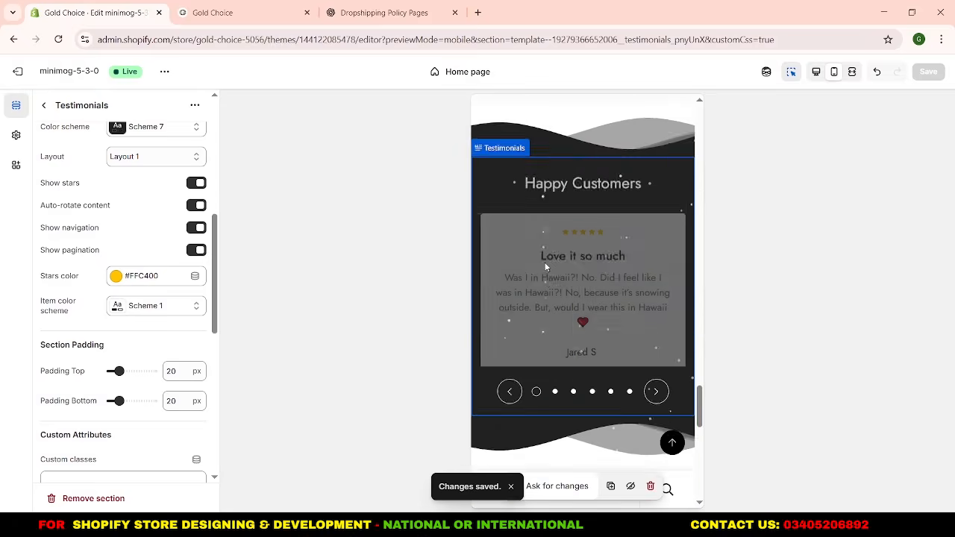
# Add a Shipping information block below the buy buttons in the home page's Featured product section.
pyautogui.scroll(10, 521, 228)
pyautogui.scroll(-3, 518, 252)
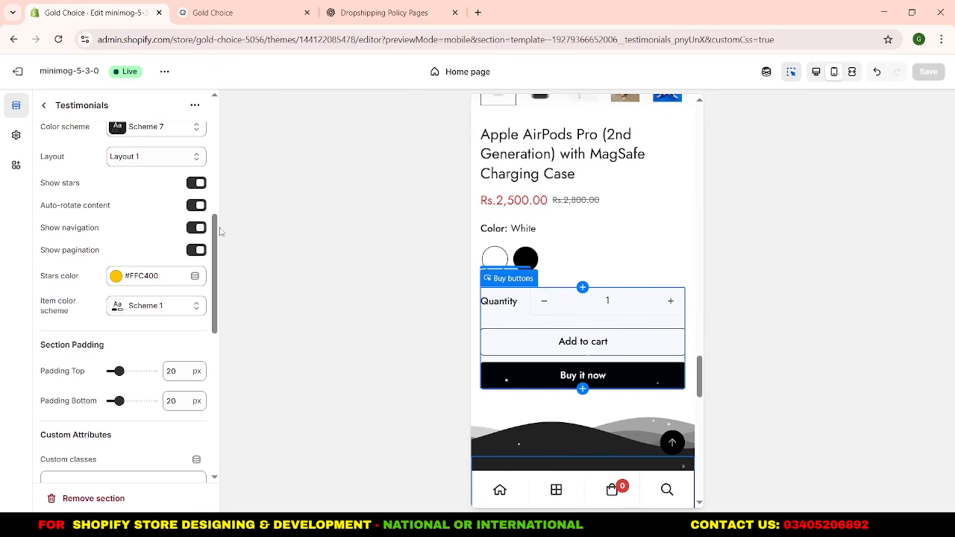
pyautogui.click(43, 105)
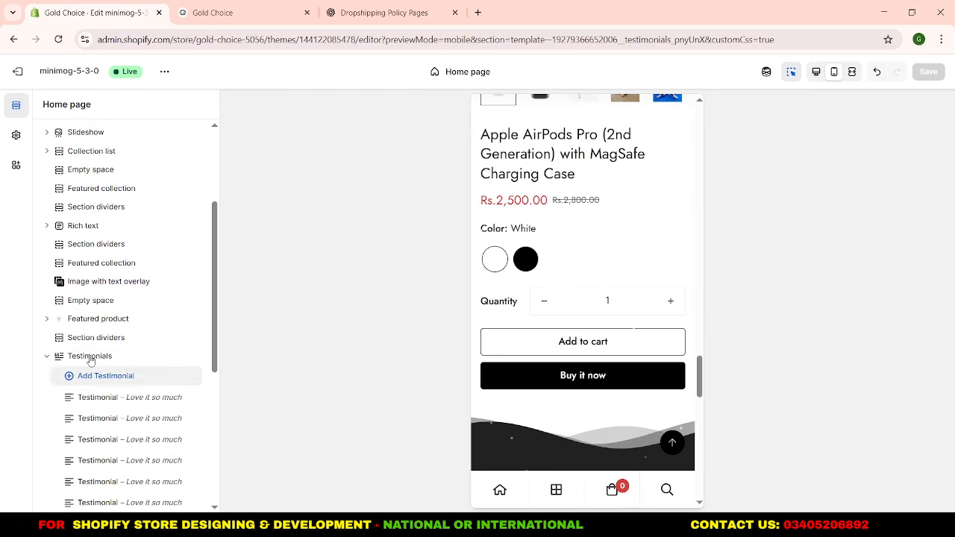
pyautogui.click(47, 296)
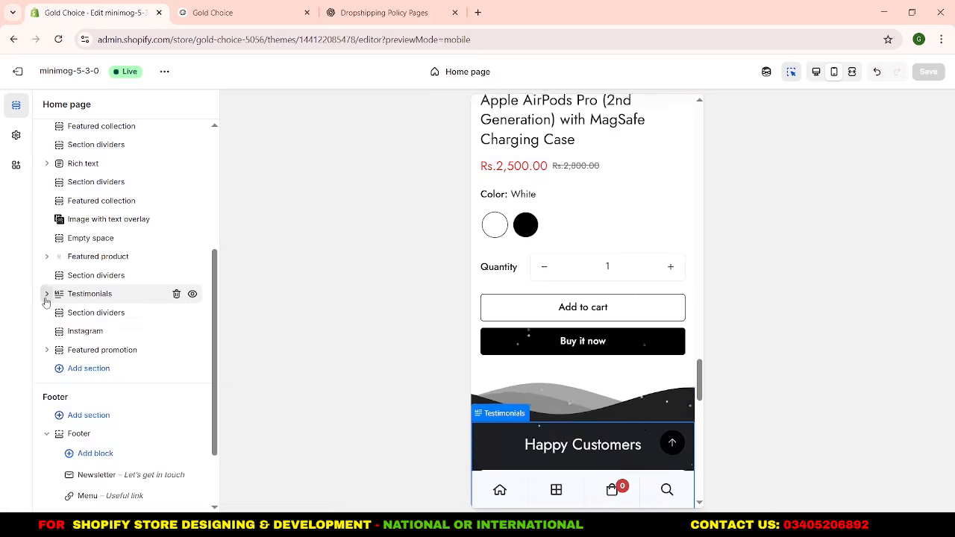
pyautogui.click(46, 257)
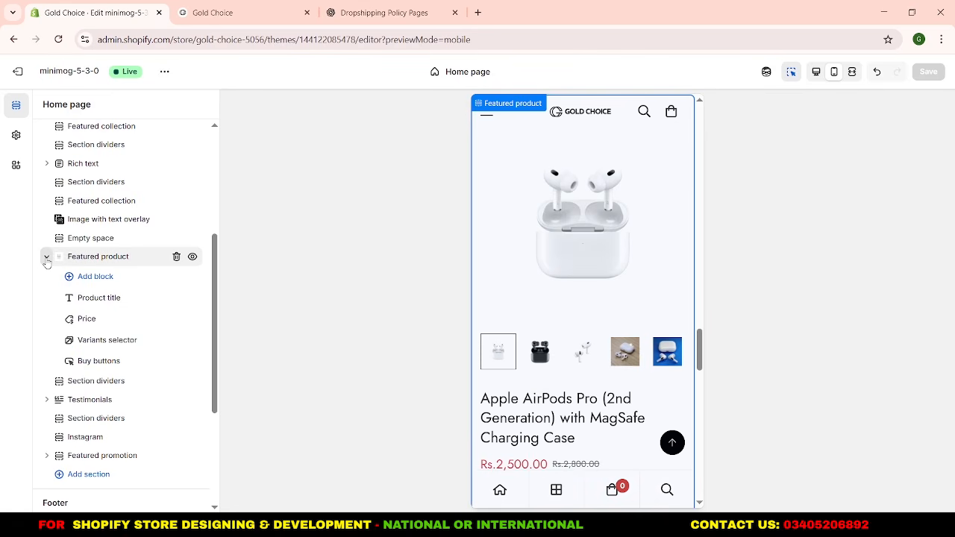
pyautogui.click(111, 375)
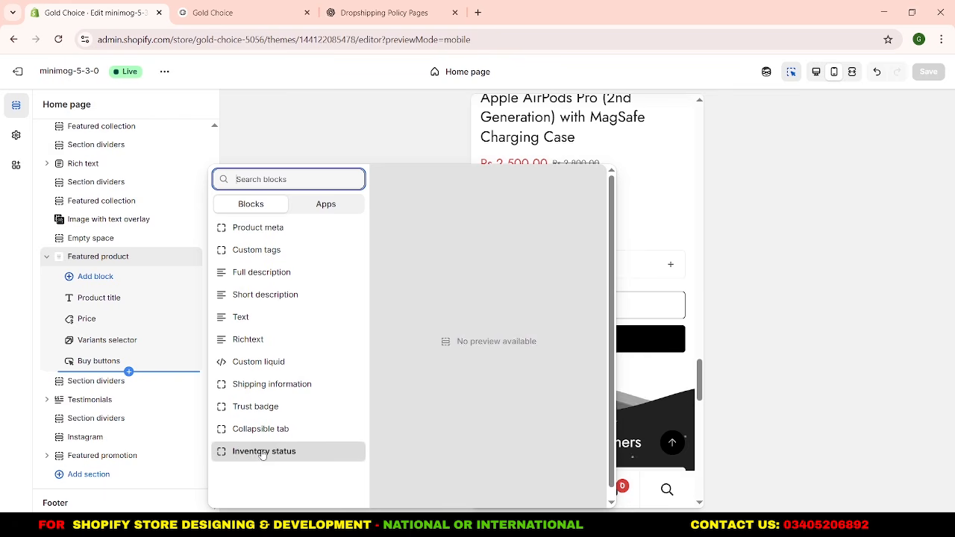
pyautogui.click(249, 389)
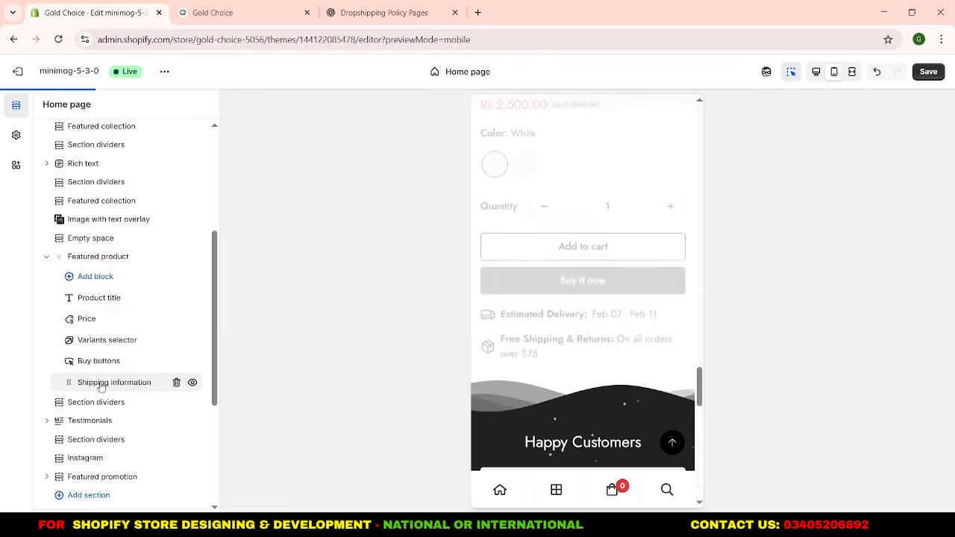
# Change the block's shipping text to "Free Shipping & Returns: On all orders over Pakistan" and save the theme.
pyautogui.click(102, 383)
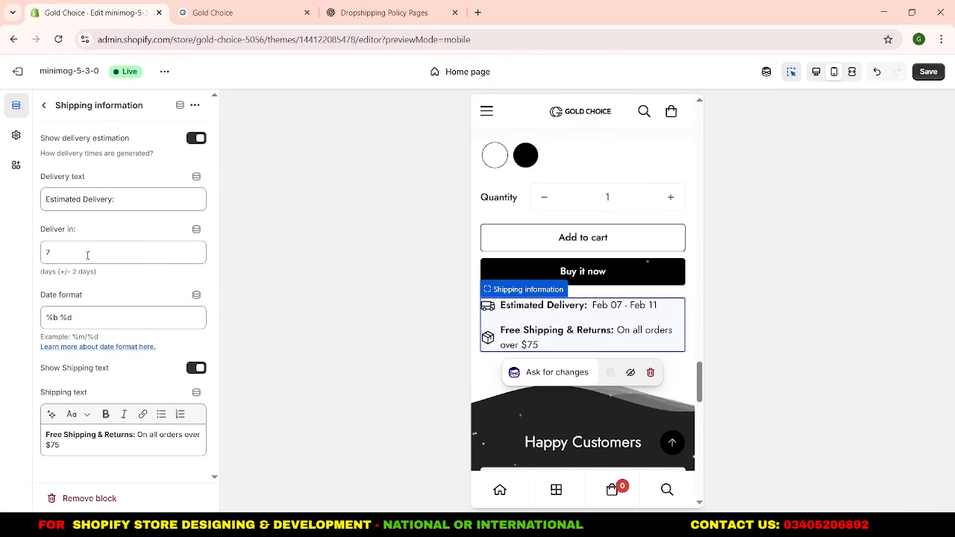
pyautogui.moveTo(85, 251); pyautogui.dragTo(47, 251)
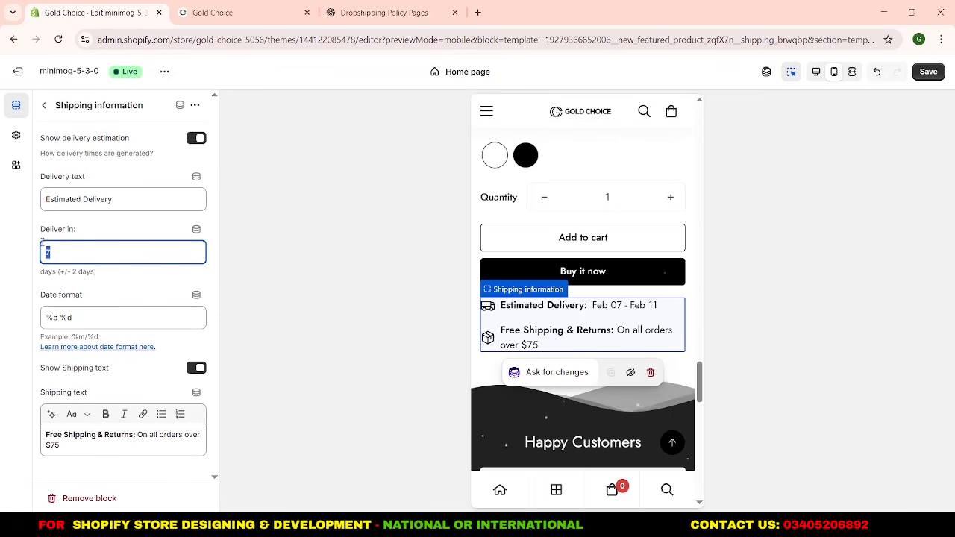
pyautogui.click(114, 232)
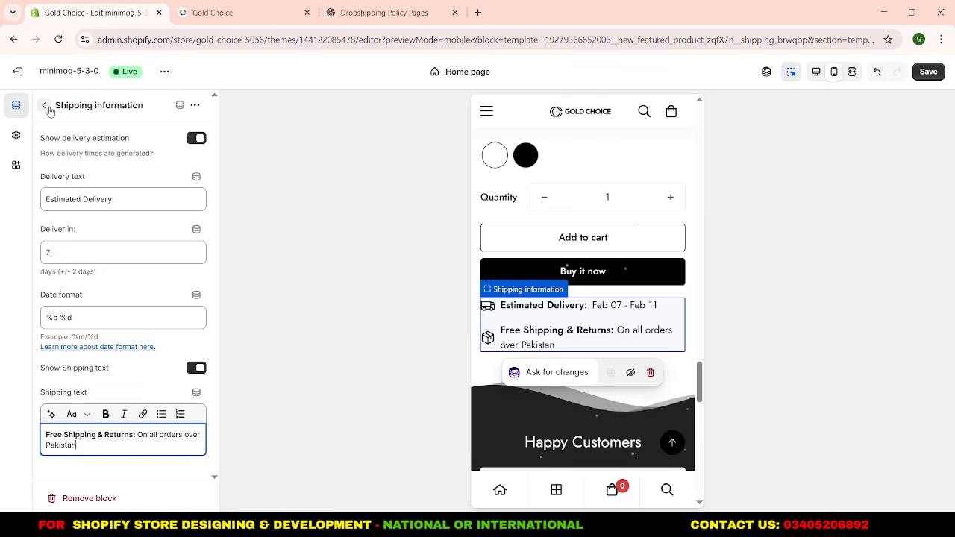
pyautogui.click(45, 105)
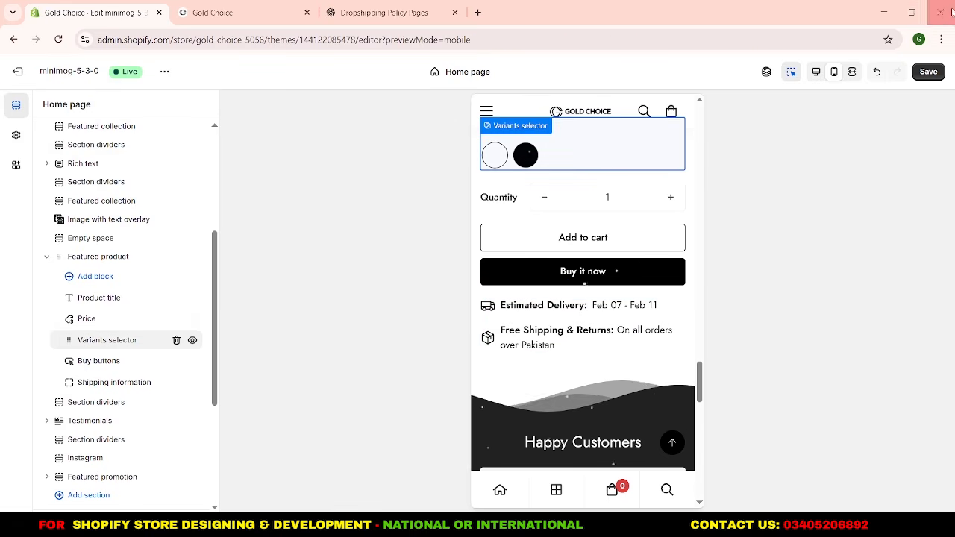
pyautogui.click(930, 71)
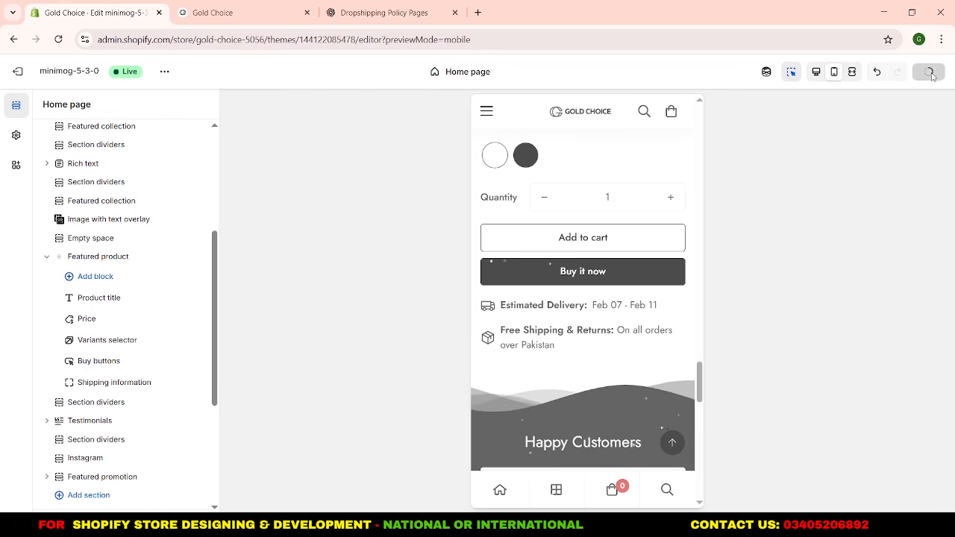
# Reload the live storefront and check the delivery and shipping details under the featured AirPods product.
pyautogui.click(213, 13)
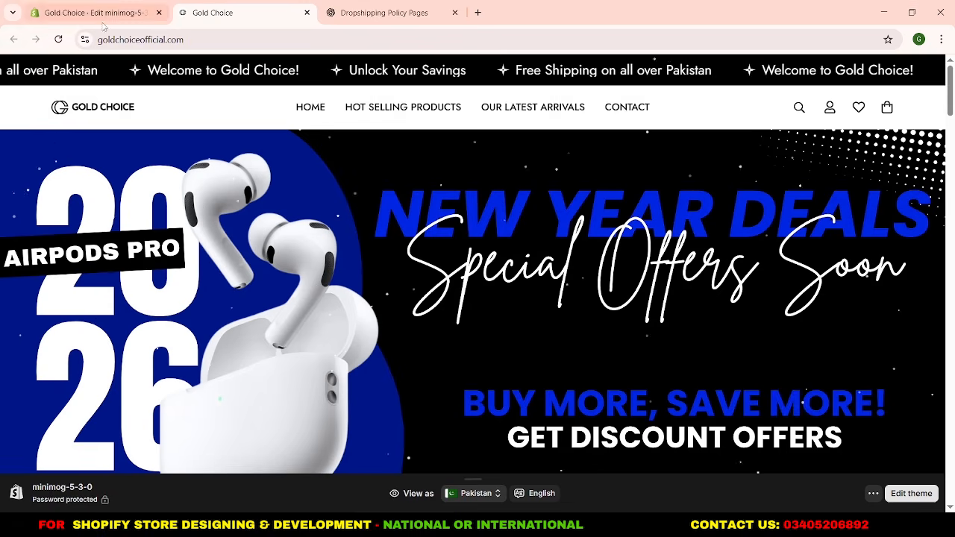
pyautogui.click(59, 39)
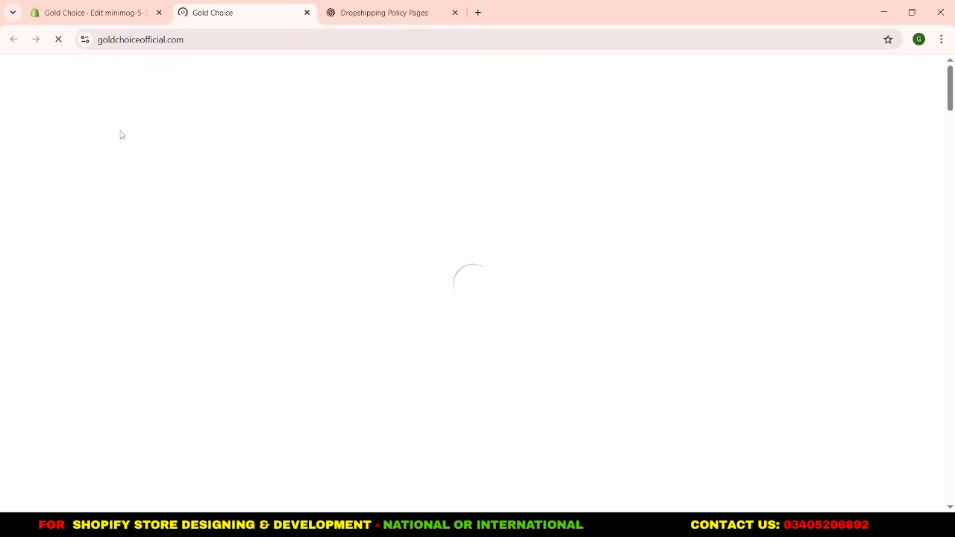
pyautogui.scroll(-5, 278, 206)
pyautogui.scroll(-10, 278, 207)
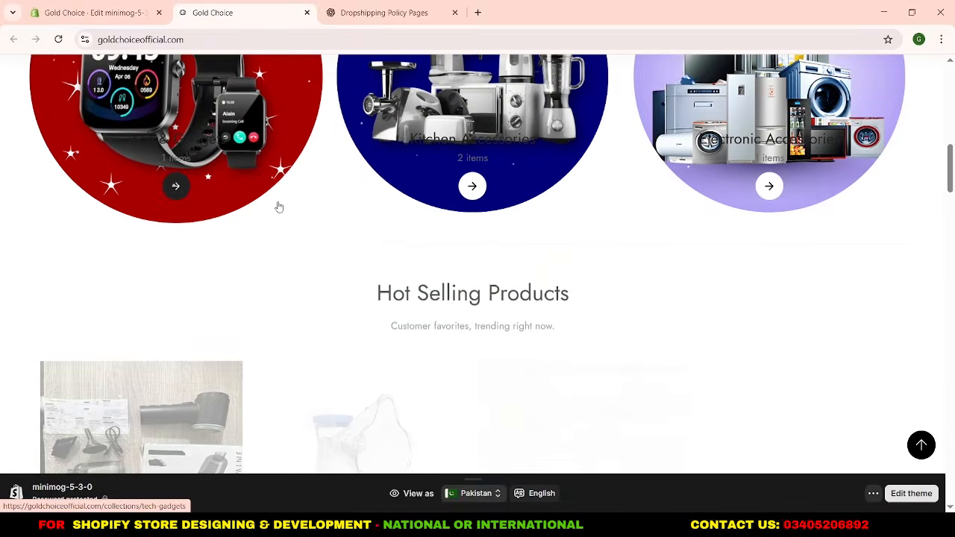
pyautogui.scroll(-10, 279, 206)
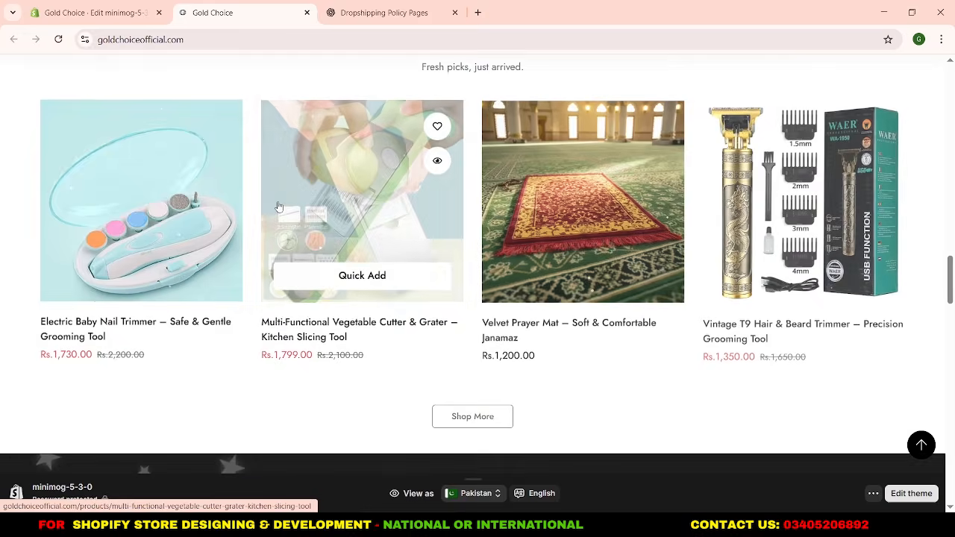
pyautogui.scroll(-9, 278, 206)
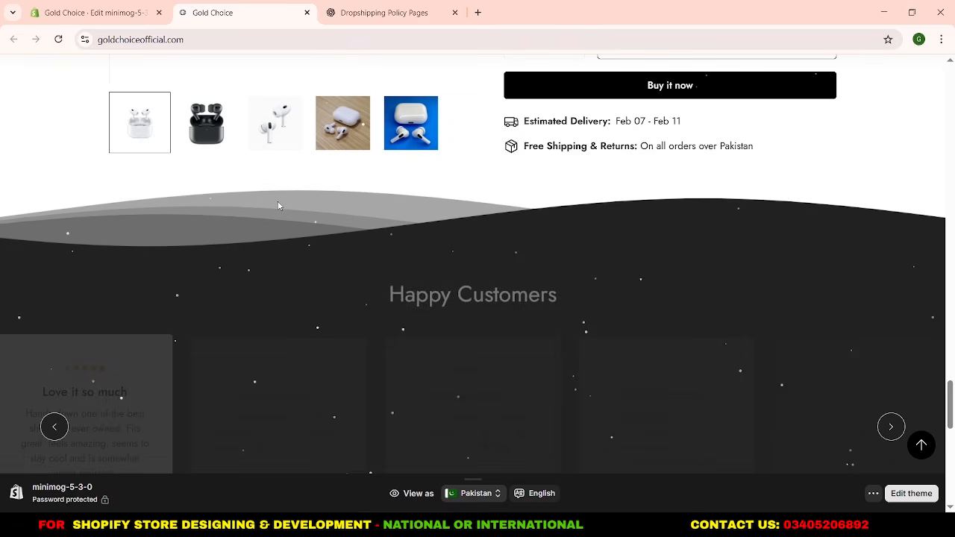
pyautogui.scroll(3, 487, 257)
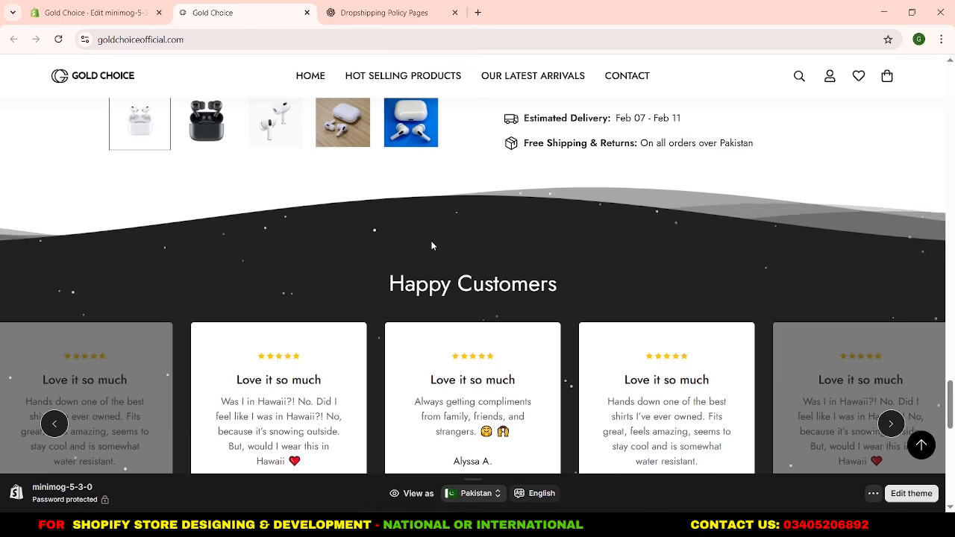
# Review the storefront's Happy Customers testimonials and footer, and look back over the page up to the slideshow.
pyautogui.scroll(-7, 487, 258)
pyautogui.scroll(-3, 491, 199)
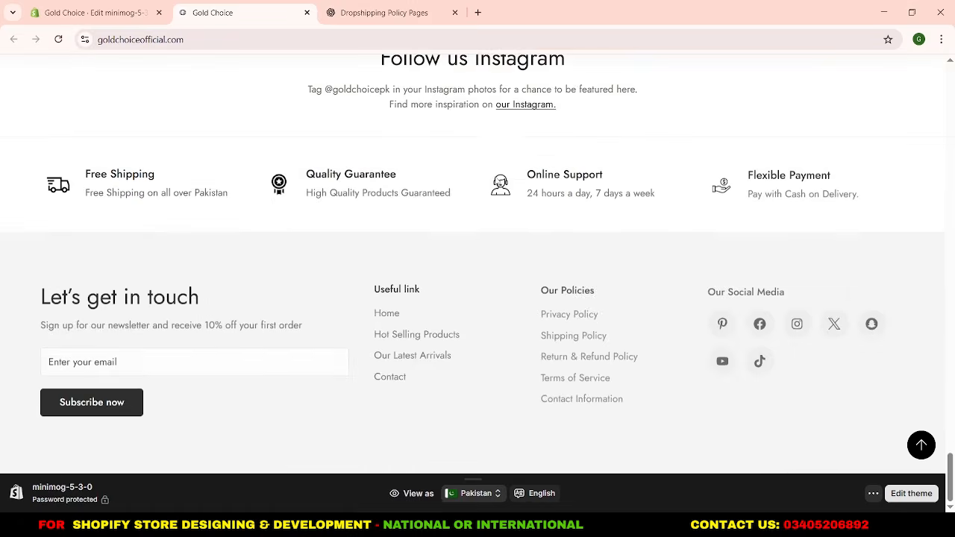
pyautogui.scroll(12, 497, 181)
pyautogui.scroll(-4, 497, 179)
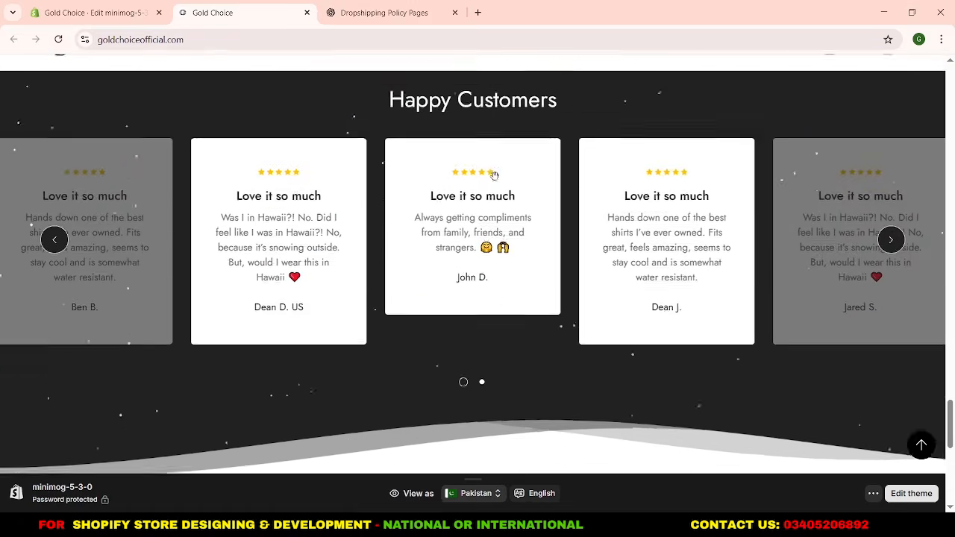
pyautogui.scroll(12, 496, 182)
pyautogui.scroll(15, 497, 181)
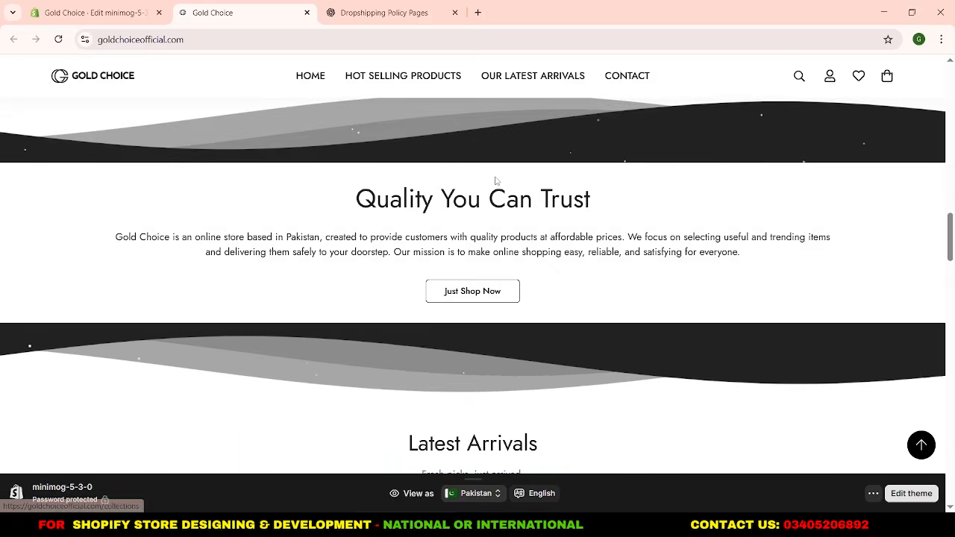
pyautogui.scroll(1, 495, 176)
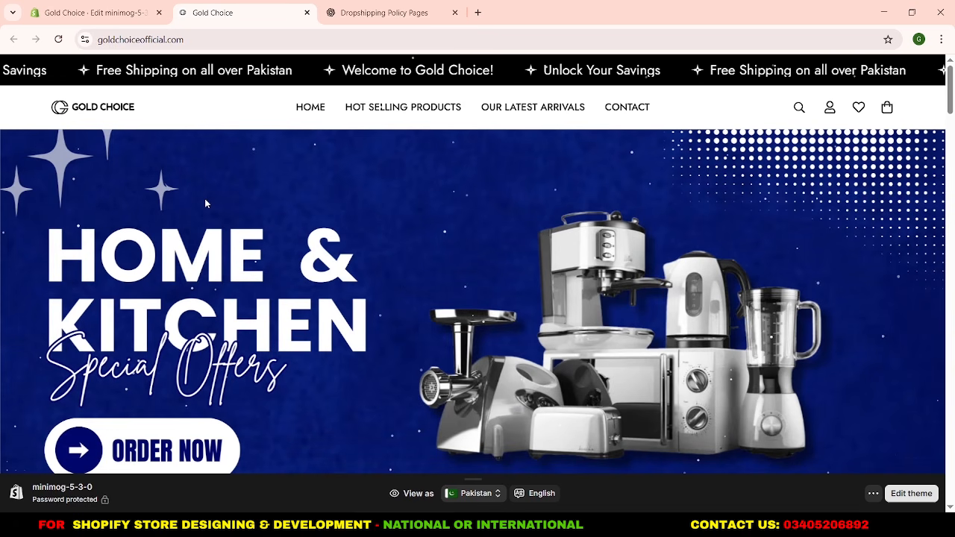
# Return to the theme editor and set the header's mobile logo width to 165 px.
pyautogui.click(76, 4)
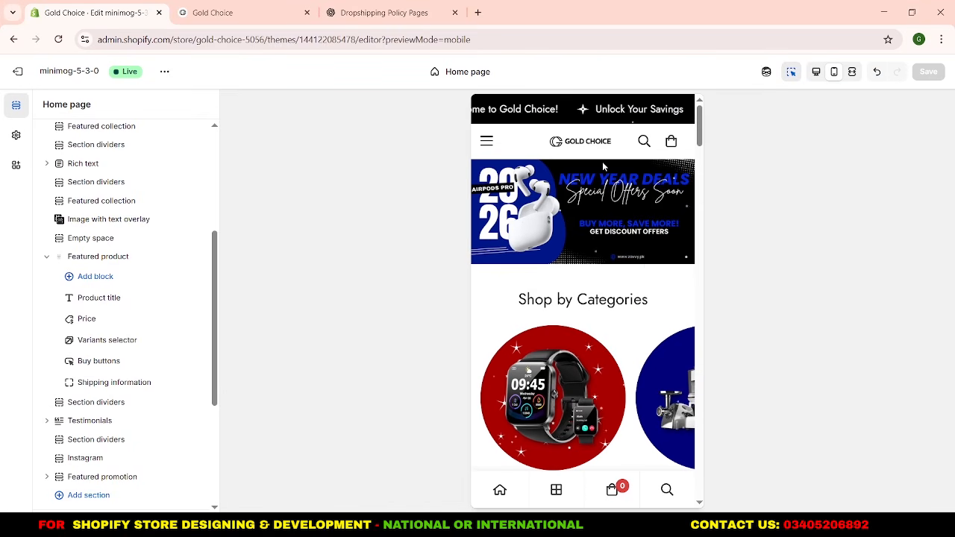
pyautogui.click(586, 145)
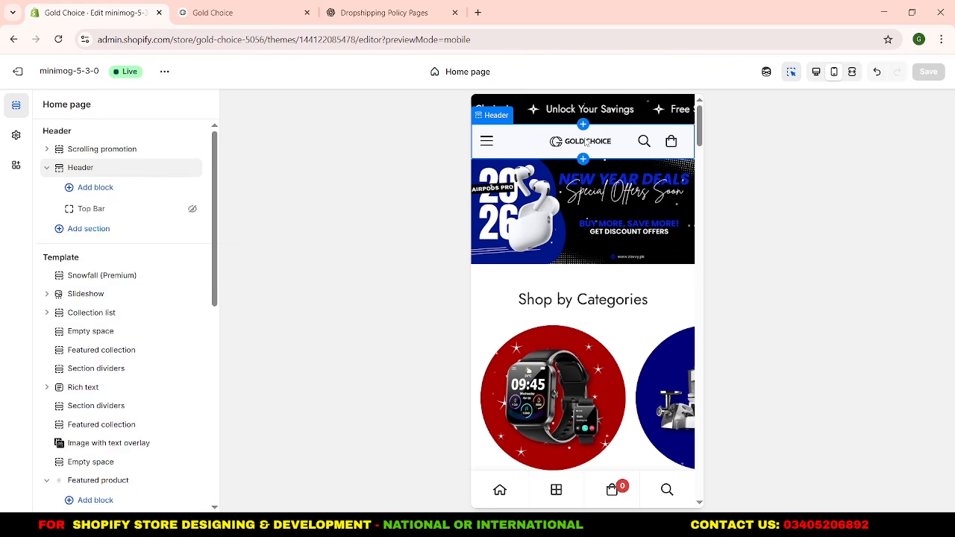
pyautogui.click(97, 171)
pyautogui.scroll(-5, 105, 319)
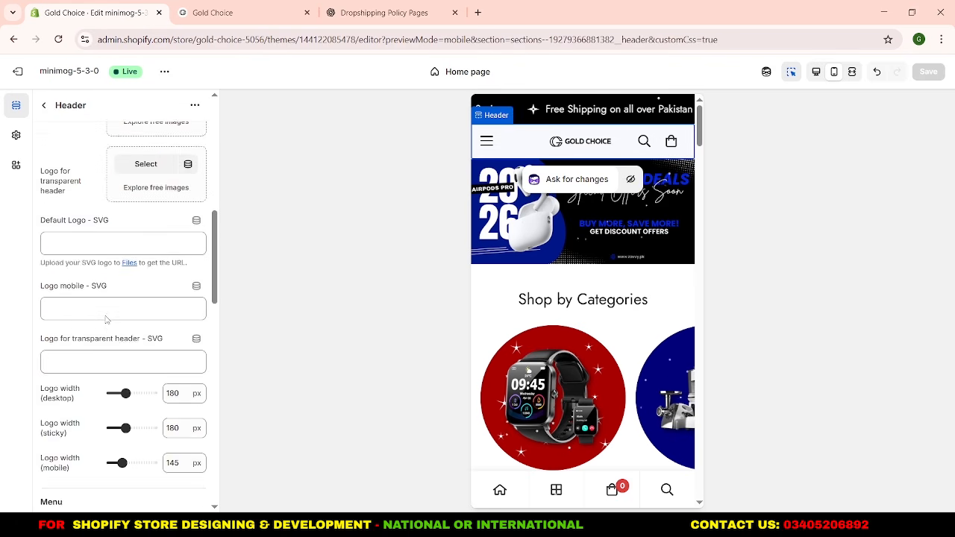
pyautogui.doubleClick(182, 400)
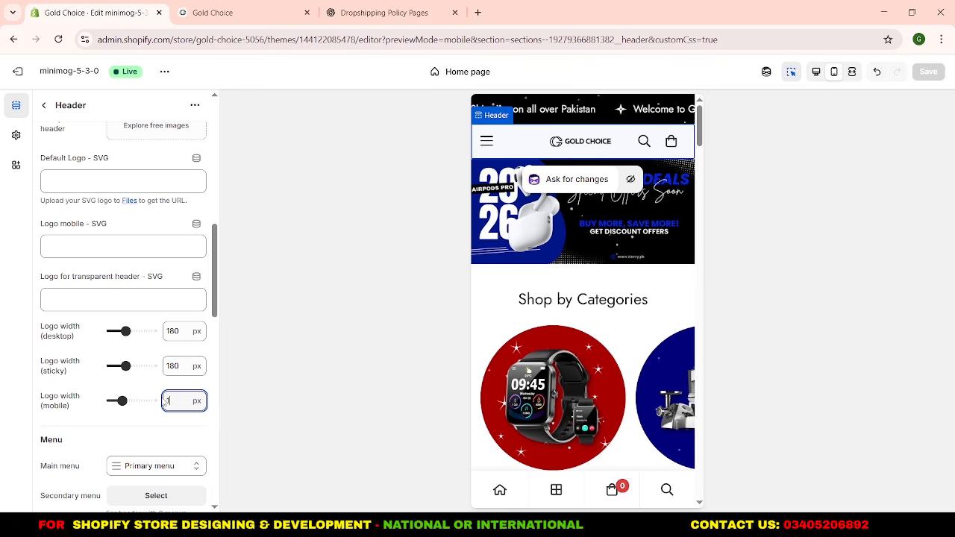
pyautogui.write('165')
pyautogui.click(164, 430)
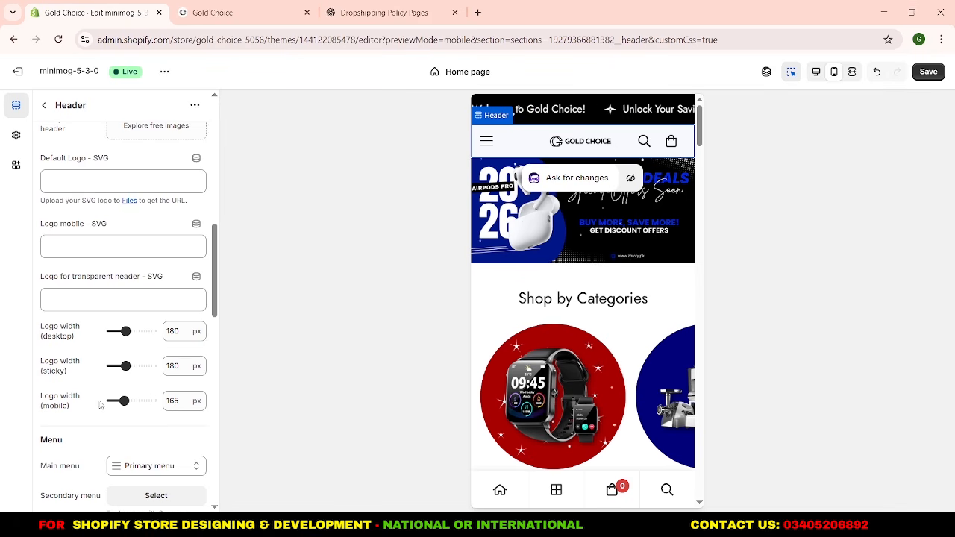
# Go back to the home page's section list and collapse the Featured product section's blocks.
pyautogui.click(45, 106)
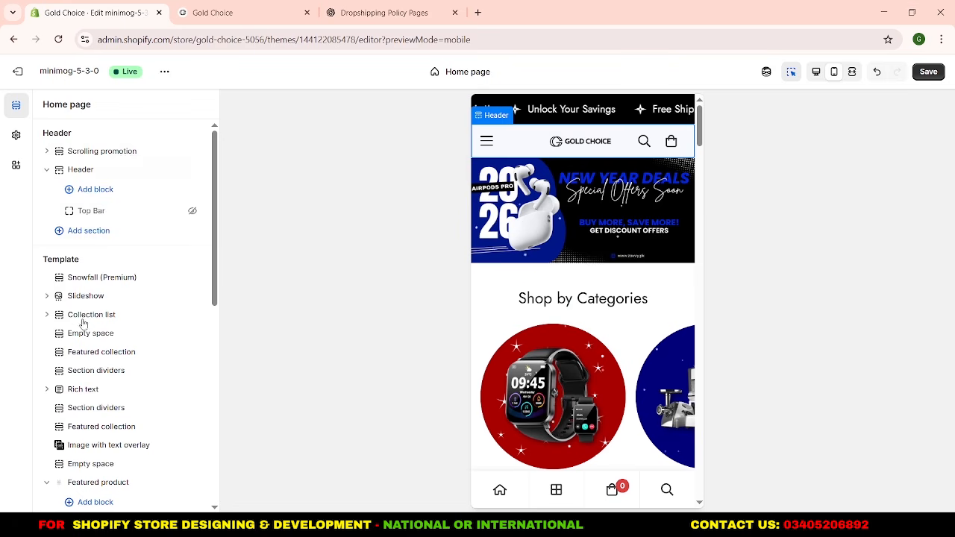
pyautogui.scroll(-3, 83, 323)
pyautogui.click(47, 358)
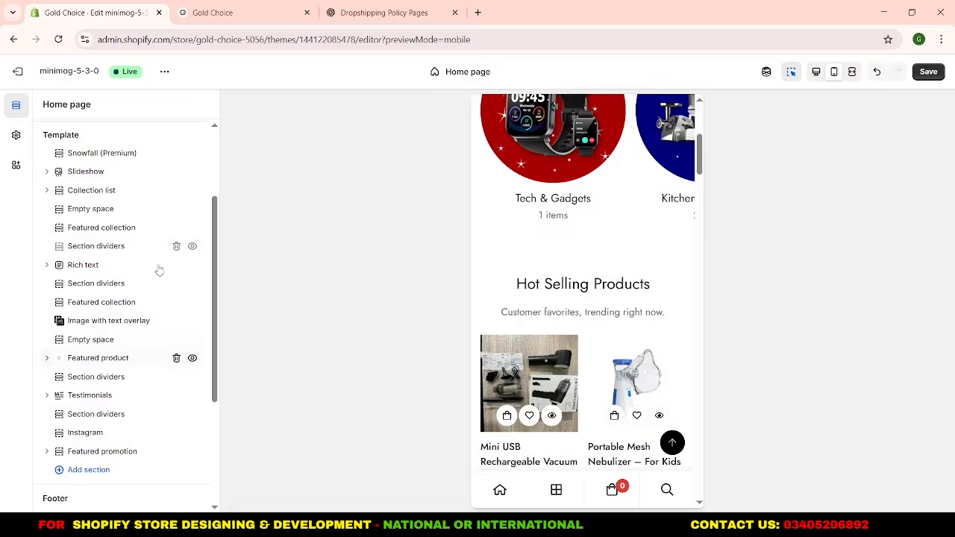
# Save the theme changes and leave the theme editor for the online store's Preferences page.
pyautogui.click(918, 72)
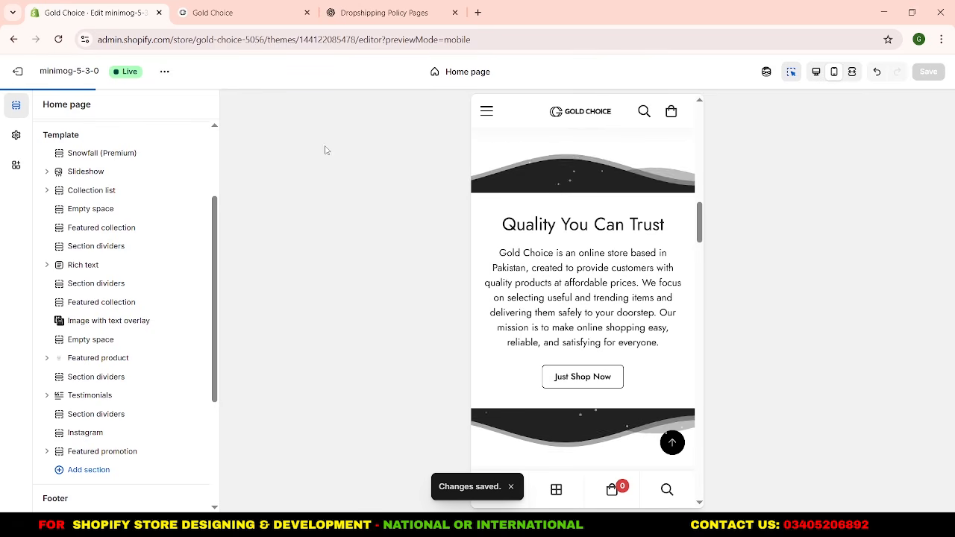
pyautogui.click(31, 73)
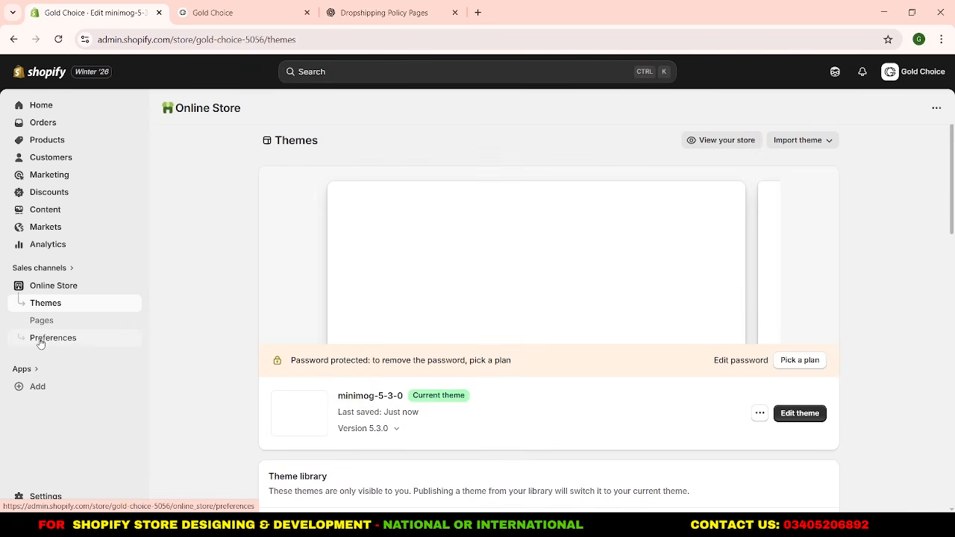
pyautogui.click(42, 342)
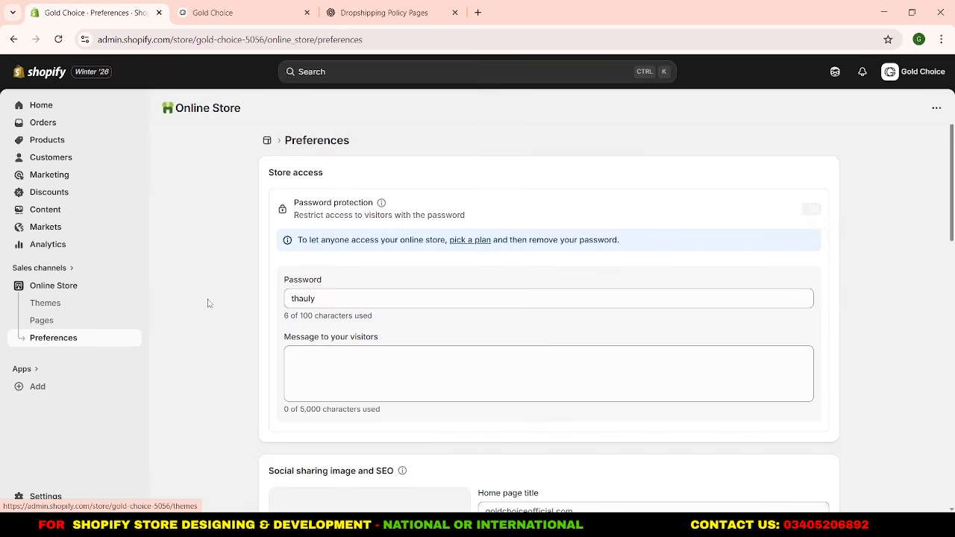
# Set the home page title to "Gold Choice – Trusted Online Shopping Store in Pakistan", copied from the ChatGPT conversation.
pyautogui.scroll(-4, 208, 301)
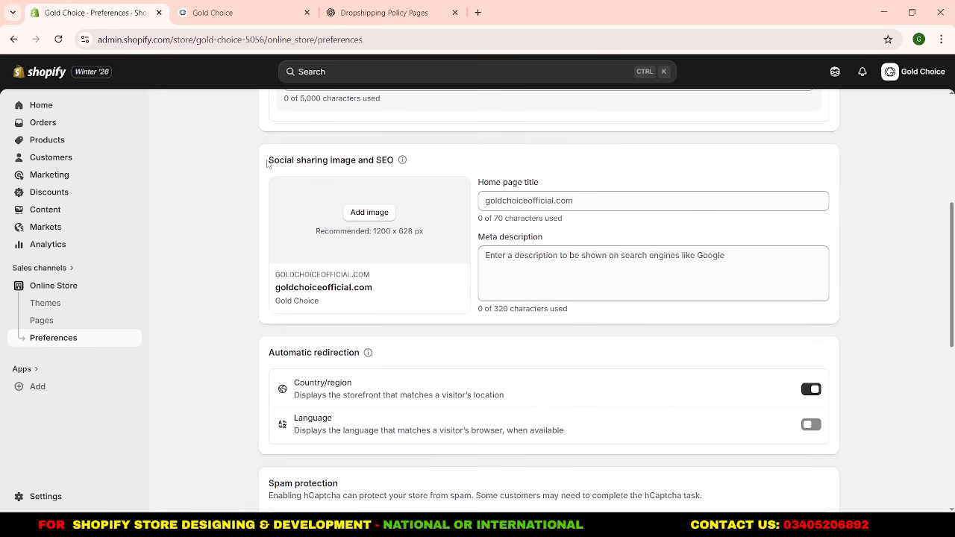
pyautogui.click(499, 194)
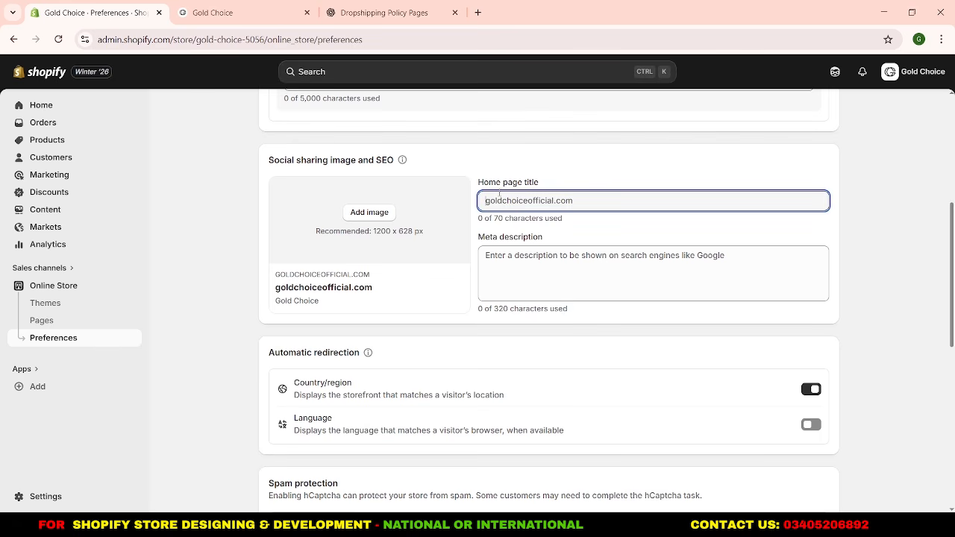
pyautogui.click(384, 12)
pyautogui.scroll(3, 415, 238)
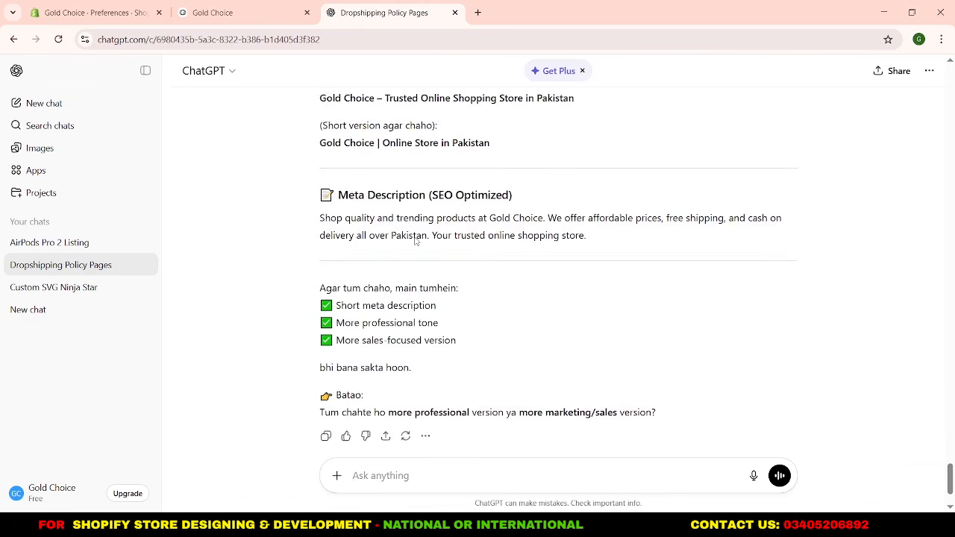
pyautogui.moveTo(305, 228); pyautogui.dragTo(579, 222)
pyautogui.hotkey('ctrl', 'c')
pyautogui.click(119, 13)
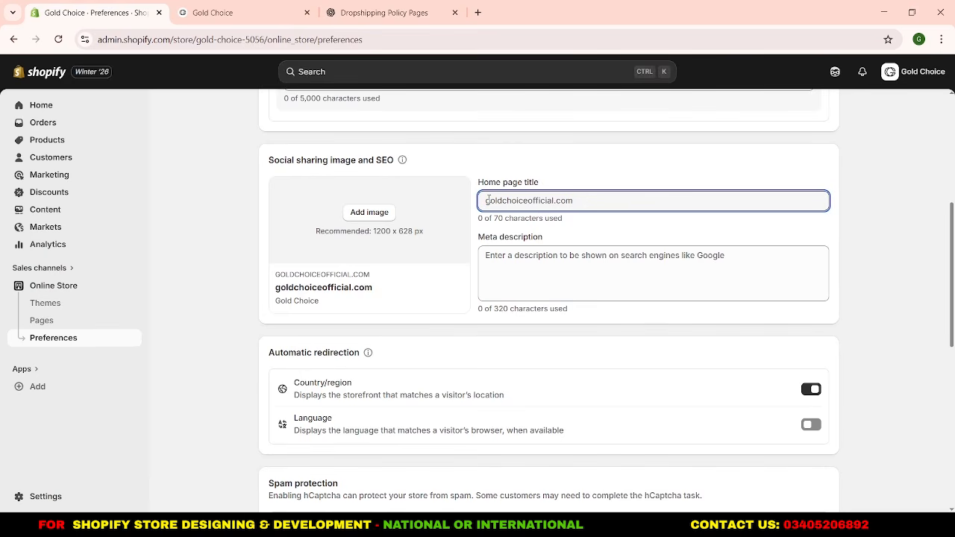
pyautogui.hotkey('ctrl', 'v')
# Fill in the home page's meta description with the SEO-optimized text from ChatGPT, starting "Shop quality and trending products at Gold Choice".
pyautogui.click(513, 277)
pyautogui.click(370, 6)
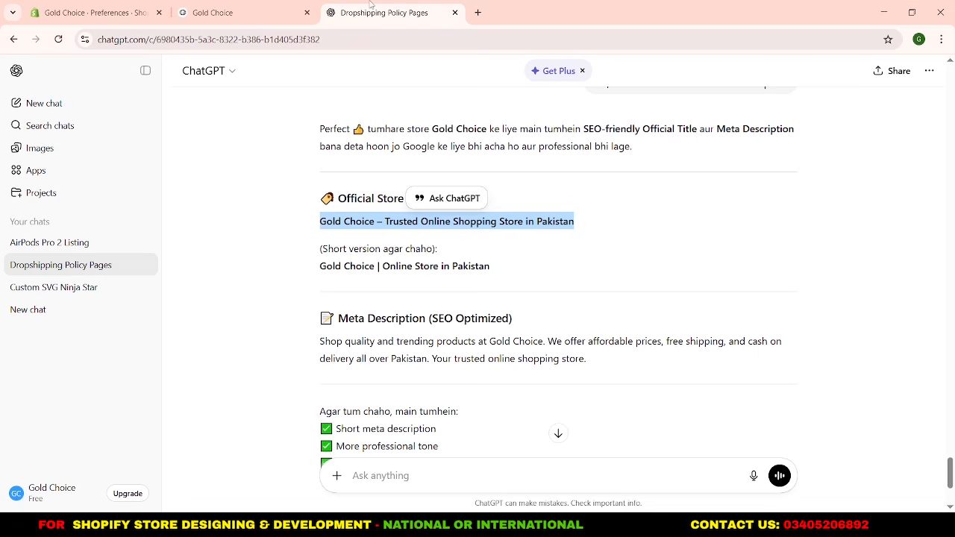
pyautogui.moveTo(314, 339); pyautogui.dragTo(586, 359)
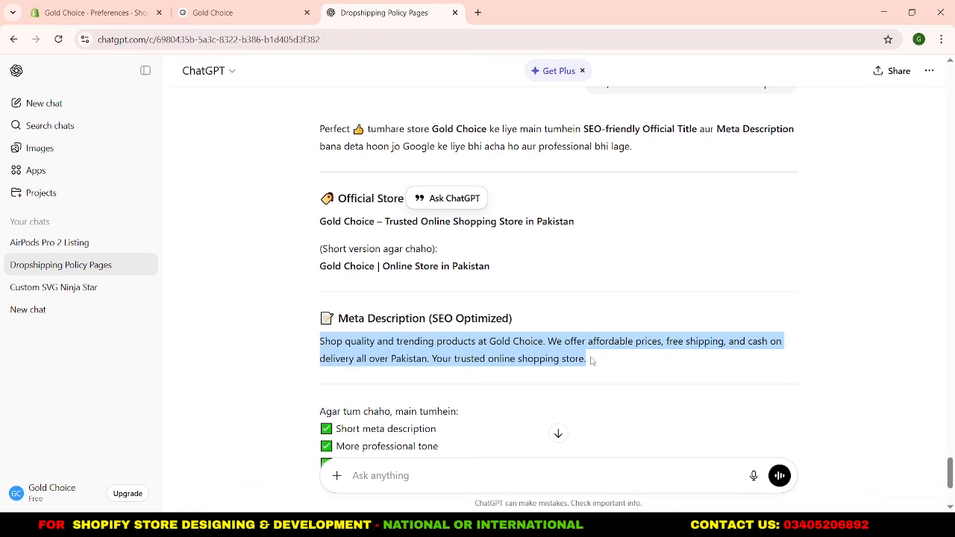
pyautogui.hotkey('ctrl', 'c')
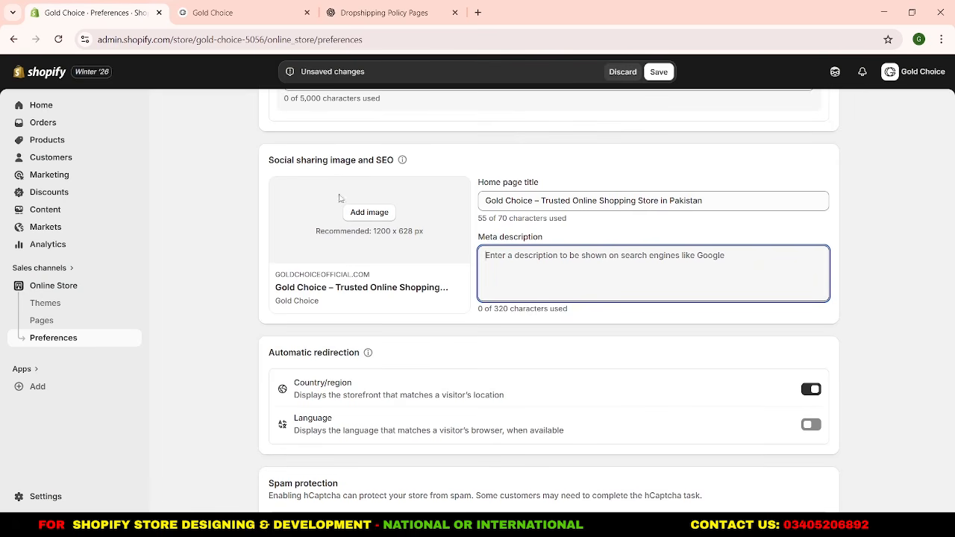
pyautogui.click(93, 13)
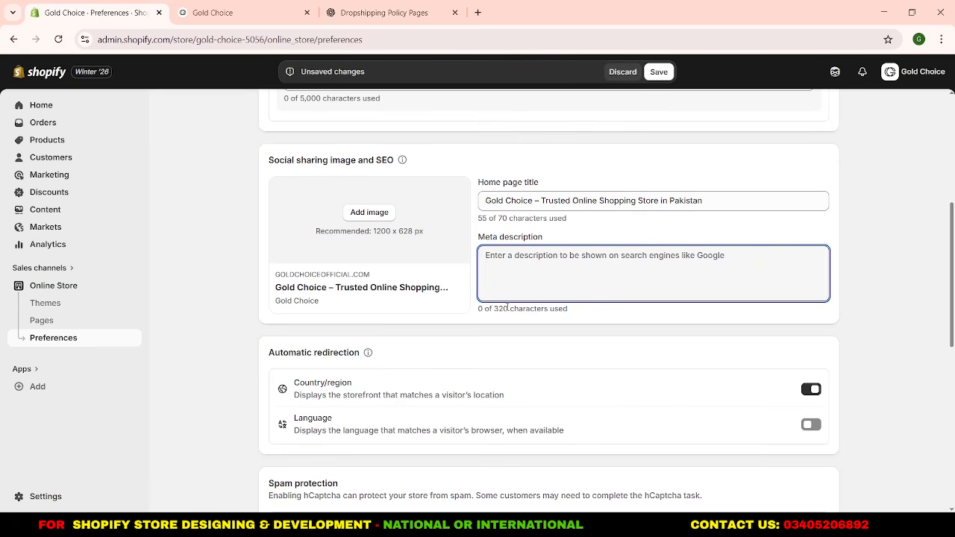
pyautogui.hotkey('ctrl', 'v')
# Add the "Gold Choice PK" banner from the Downloads folder as the social sharing image and save the preferences.
pyautogui.click(368, 213)
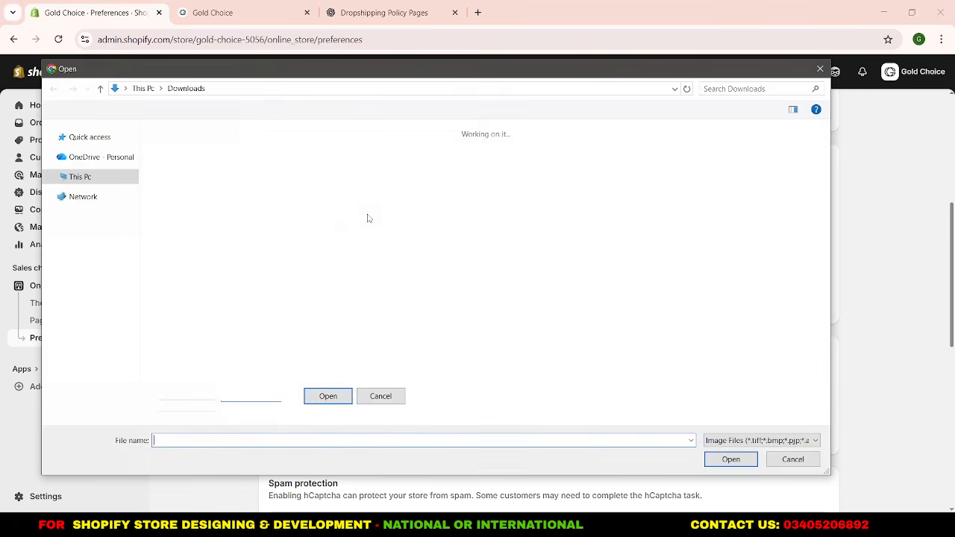
pyautogui.doubleClick(253, 220)
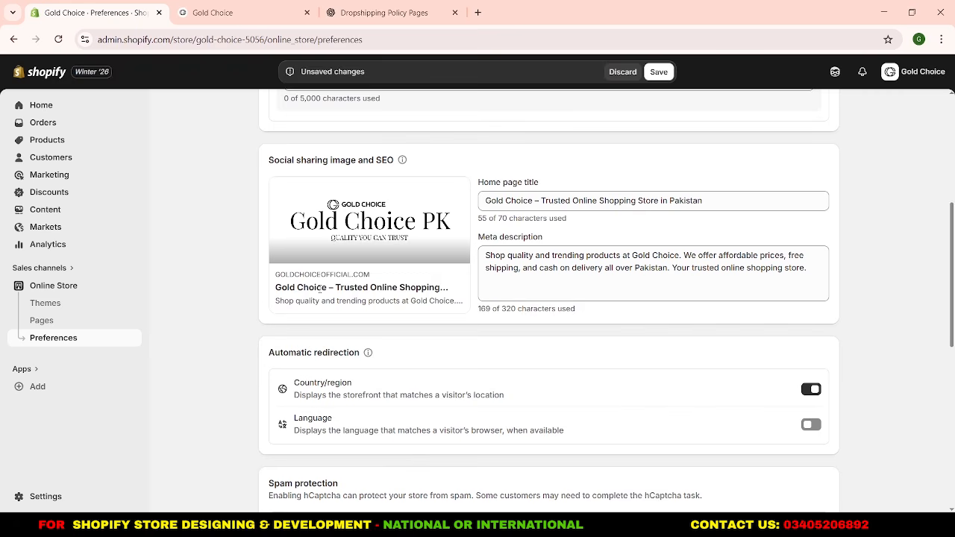
pyautogui.click(659, 71)
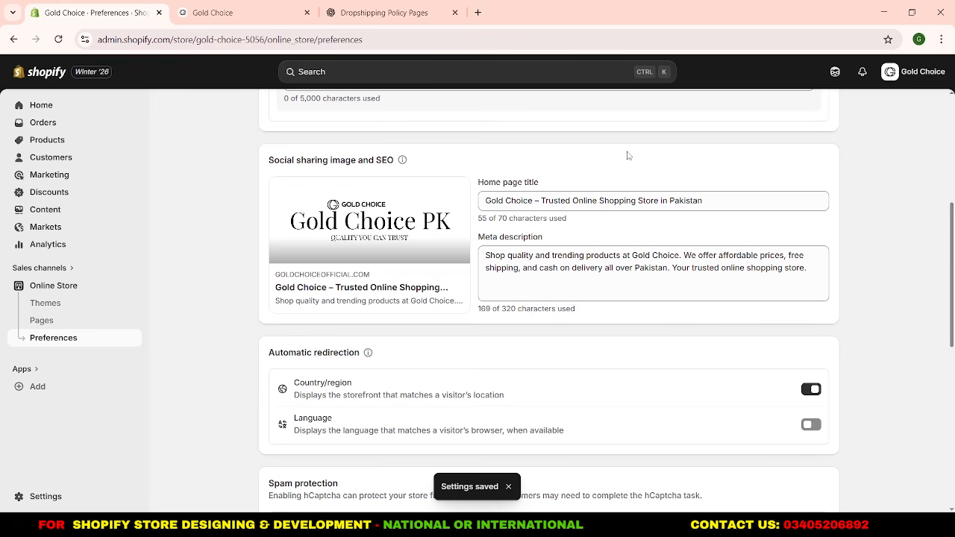
# Return to the store admin's Home page and look over the setup cards for products, theme, payments, shipping and domain.
pyautogui.scroll(5, 628, 156)
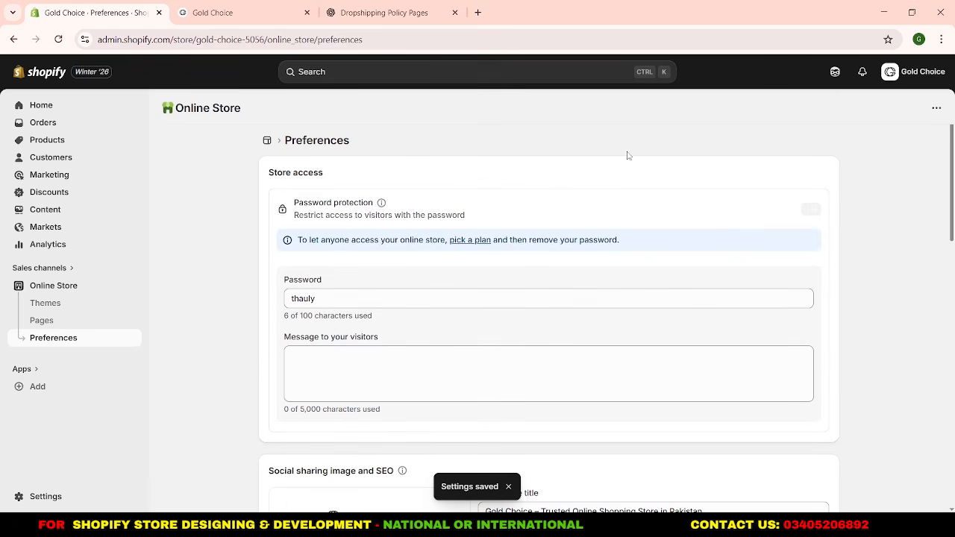
pyautogui.click(111, 106)
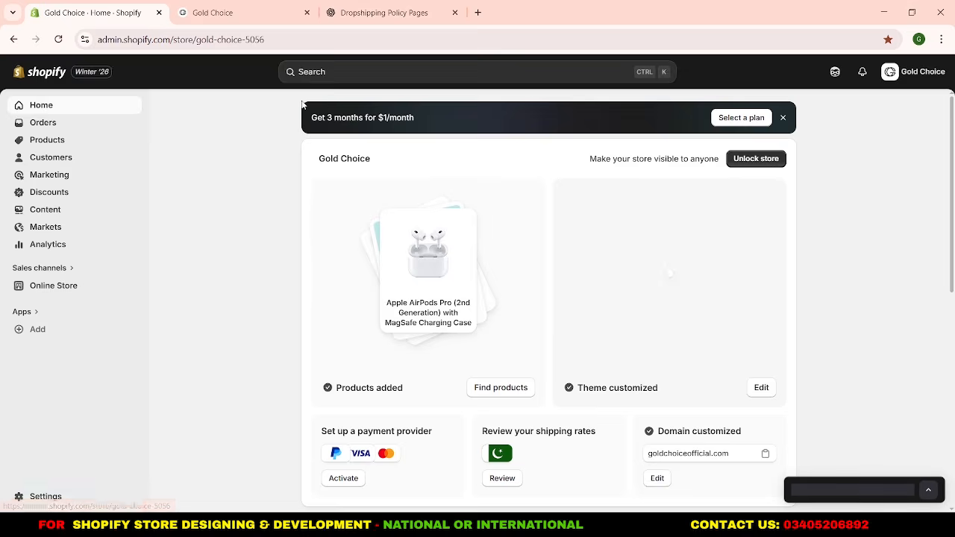
pyautogui.scroll(-5, 303, 104)
pyautogui.scroll(4, 302, 104)
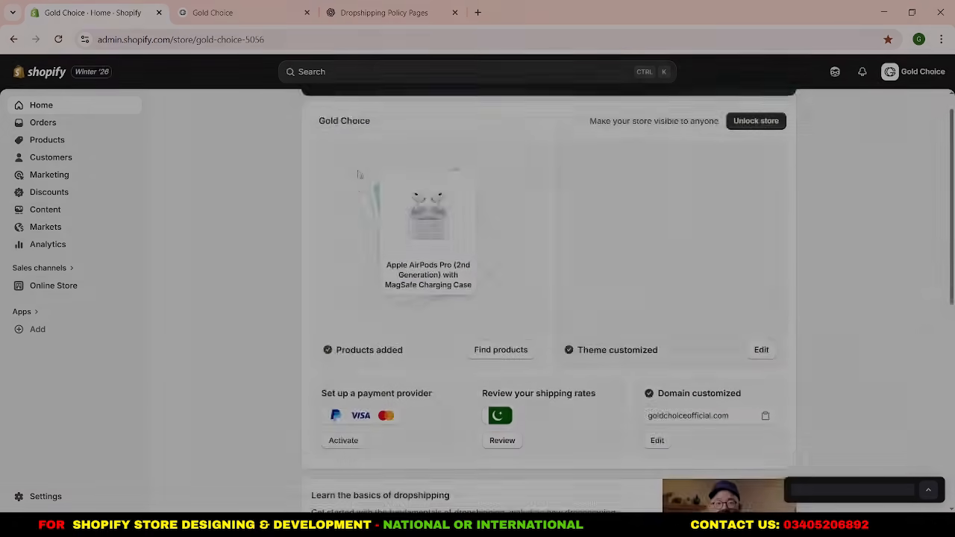